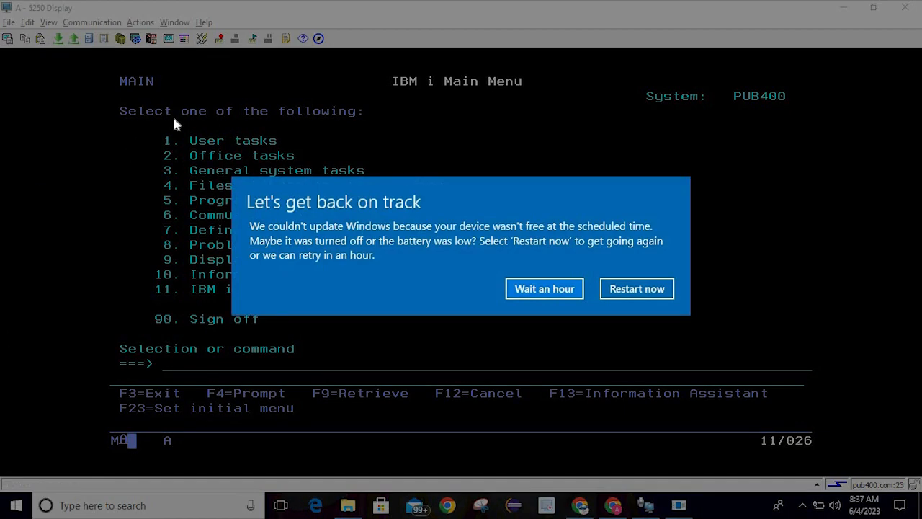
Postpone the Windows update notice by an hour, cancel the Print dialog, and focus the command line
left_click(542, 287)
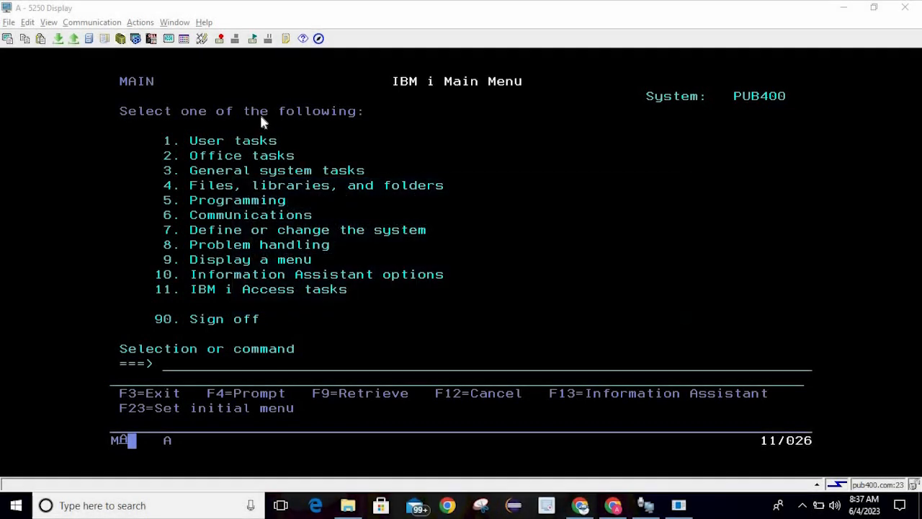
left_click(8, 39)
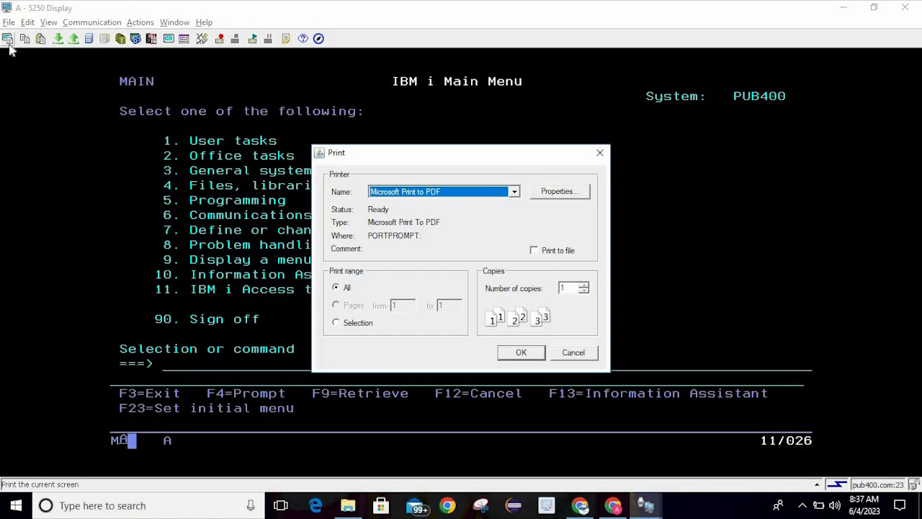
left_click(599, 153)
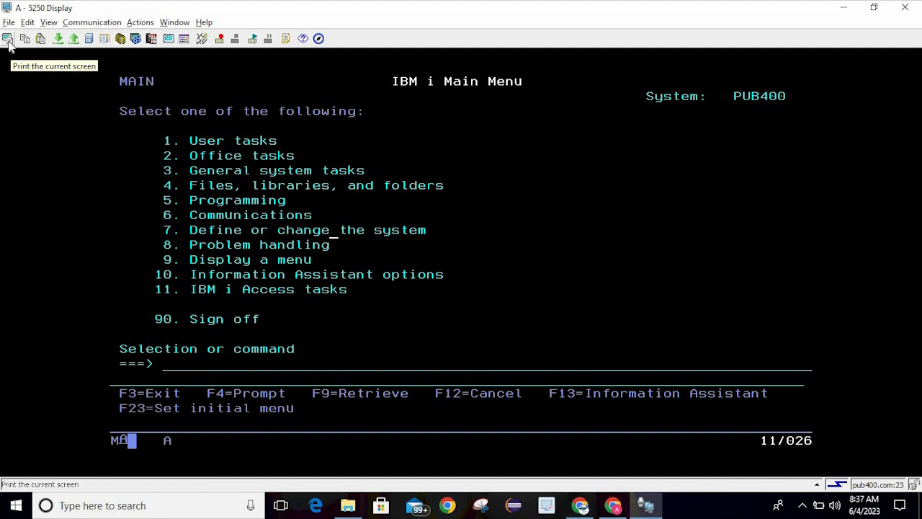
left_click(277, 359)
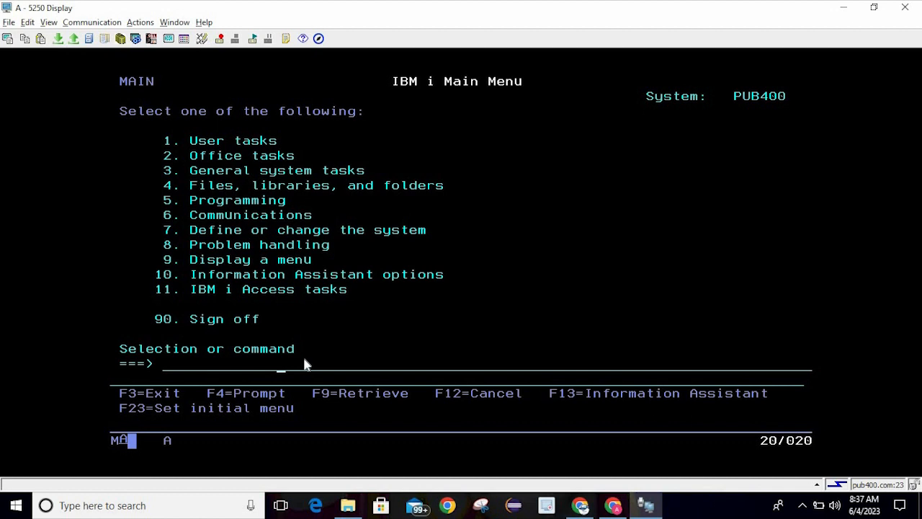
Start interactive SQL with STRSQL and run 'select * from emppf'
type("str sql")
key("Return")
type("se")
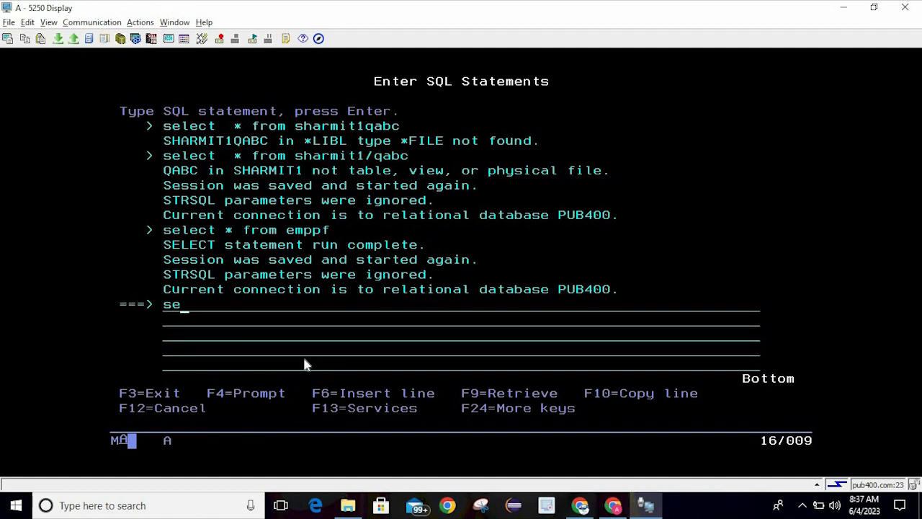
type("lct")
key("BackSpace")
key("BackSpace")
key("BackSpace")
type("ect * from e")
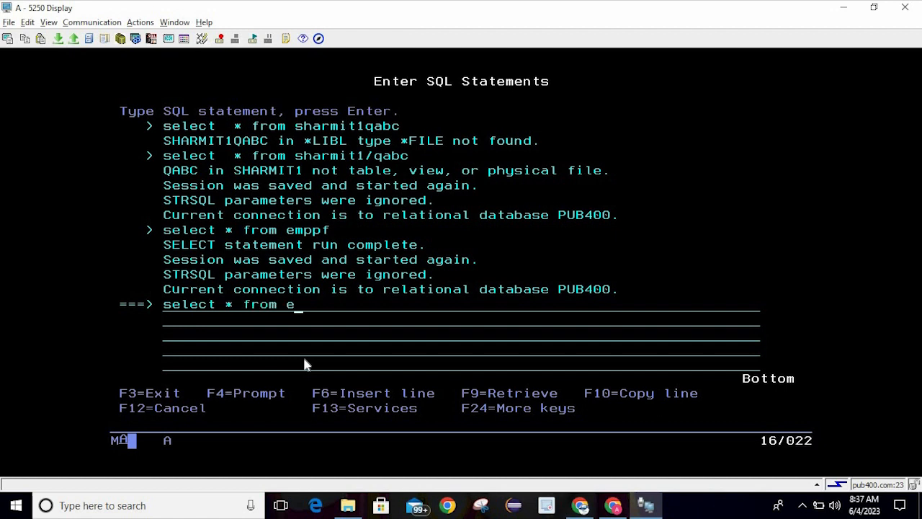
type("mppf")
key("Return")
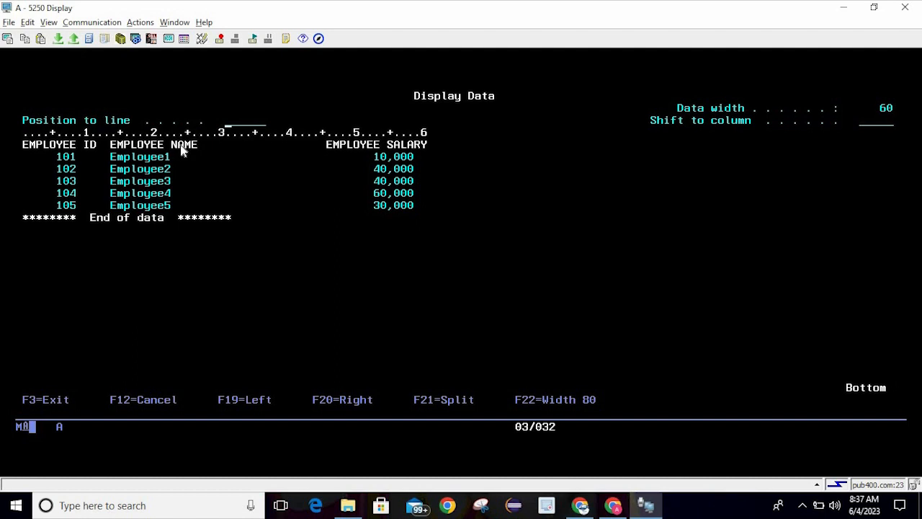
Print the employee screen to Microsoft Print to PDF and open its printer Properties
left_click(8, 40)
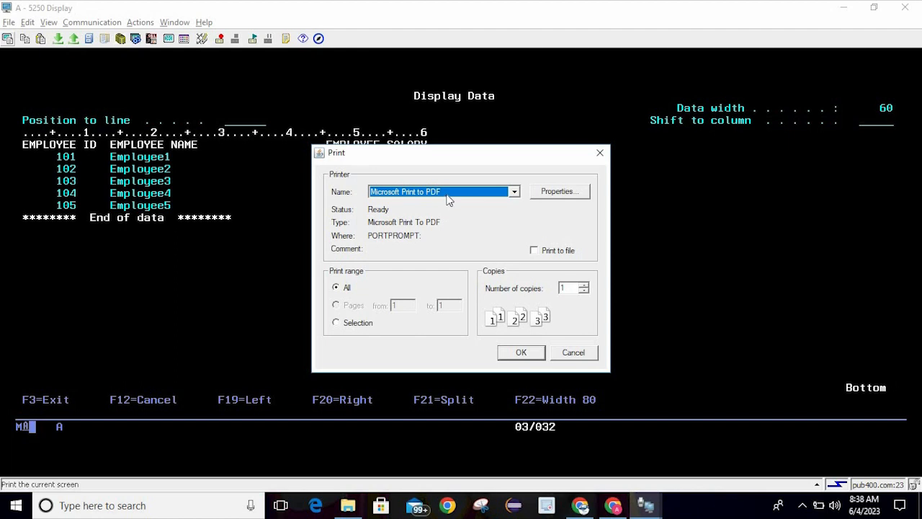
left_click(515, 192)
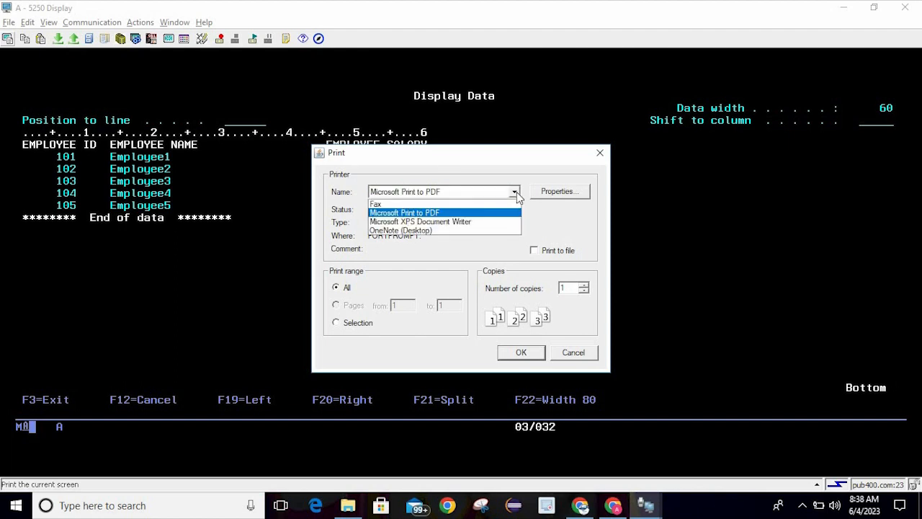
left_click(478, 214)
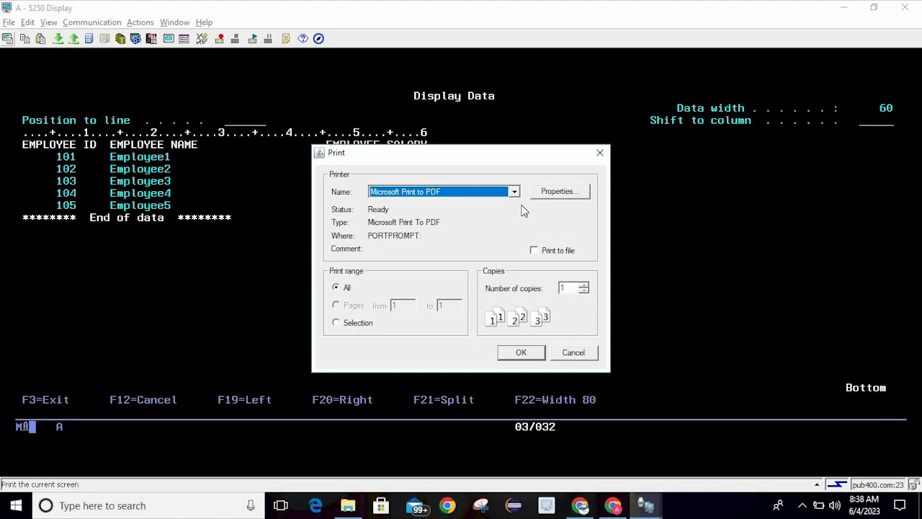
left_click(556, 191)
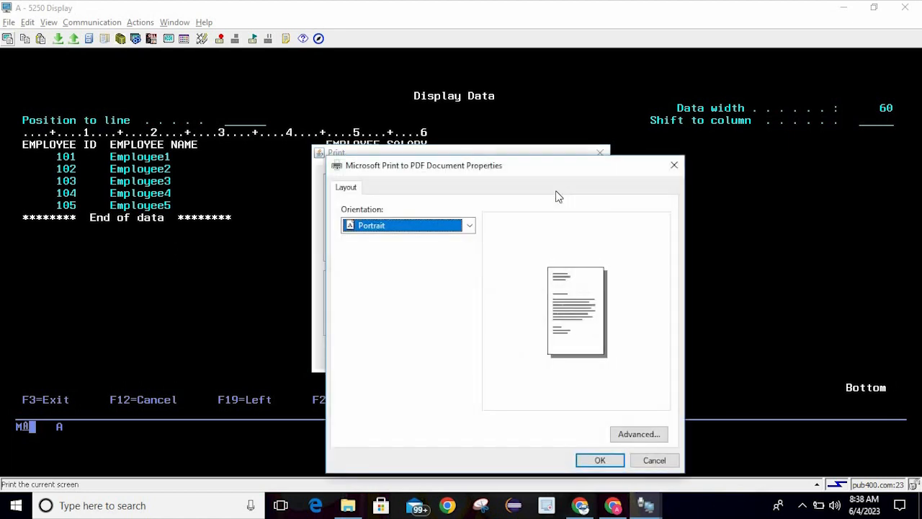
Keep Portrait orientation, Letter paper size and a copy count of 1, then accept the settings
left_click(469, 226)
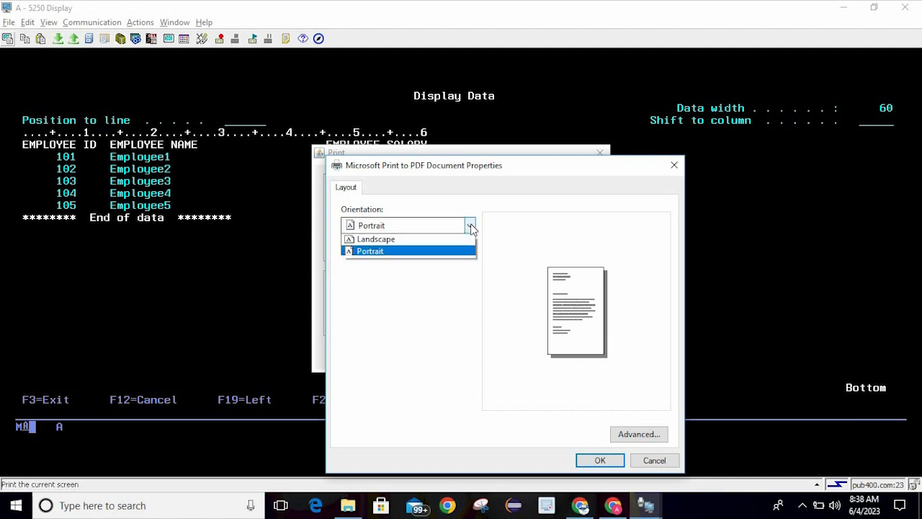
left_click(445, 254)
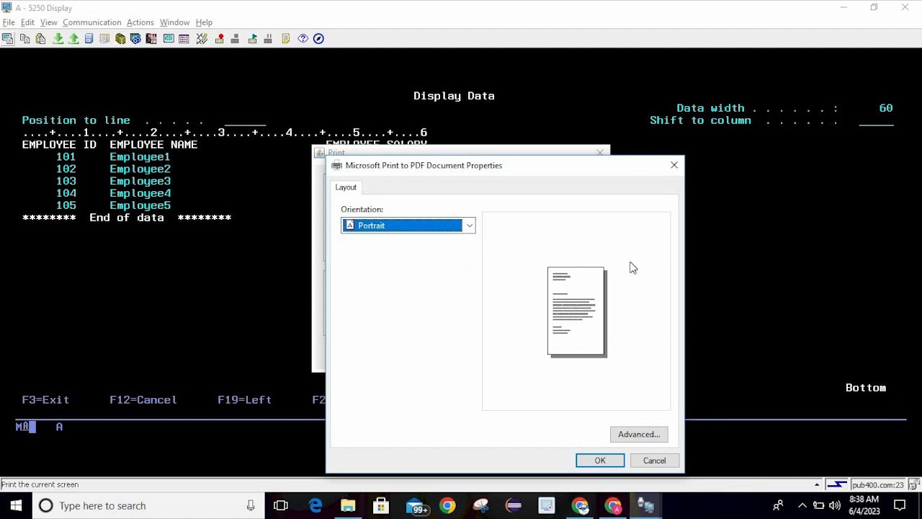
left_click(638, 434)
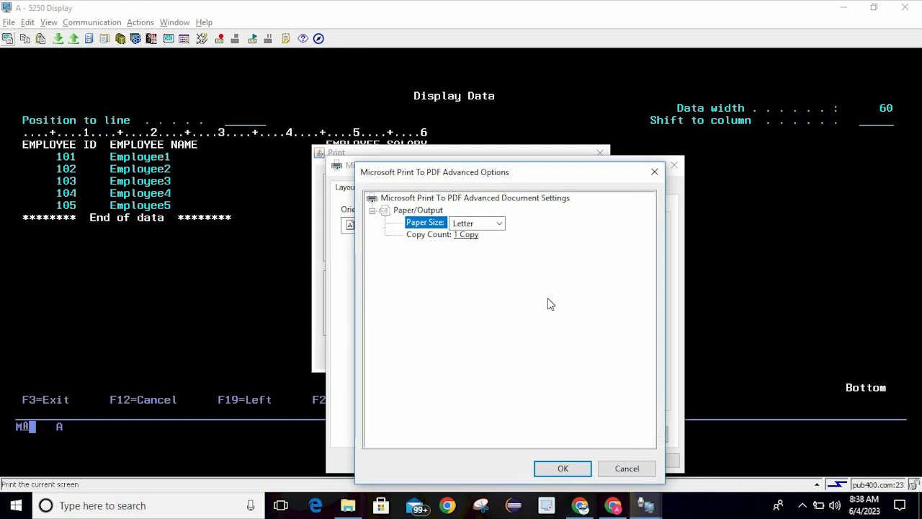
left_click(500, 224)
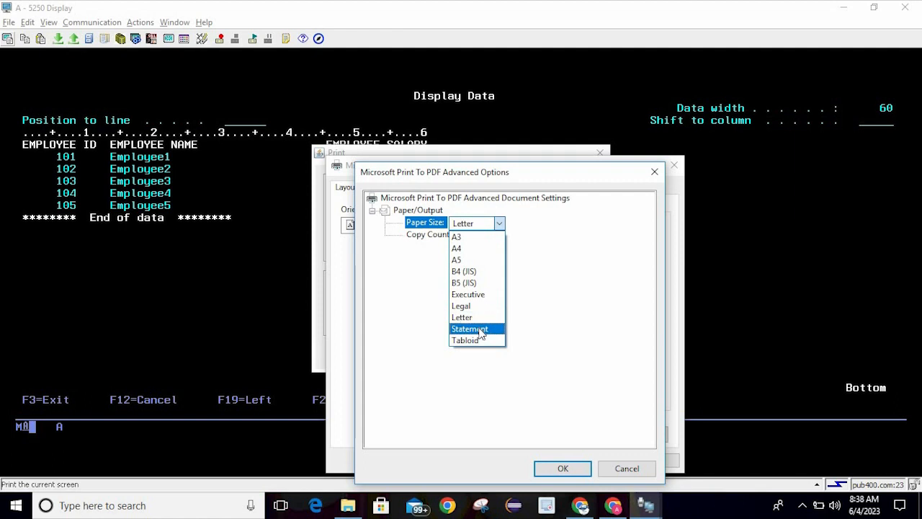
left_click(561, 289)
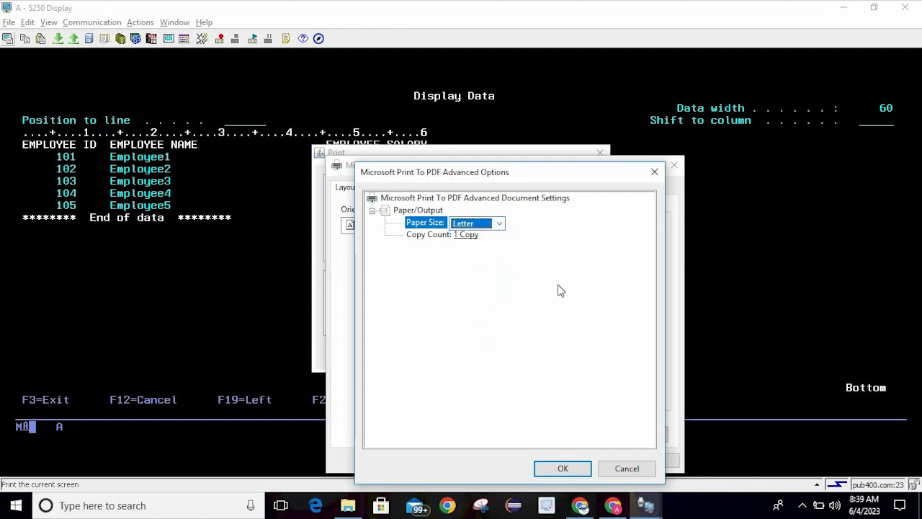
left_click(427, 236)
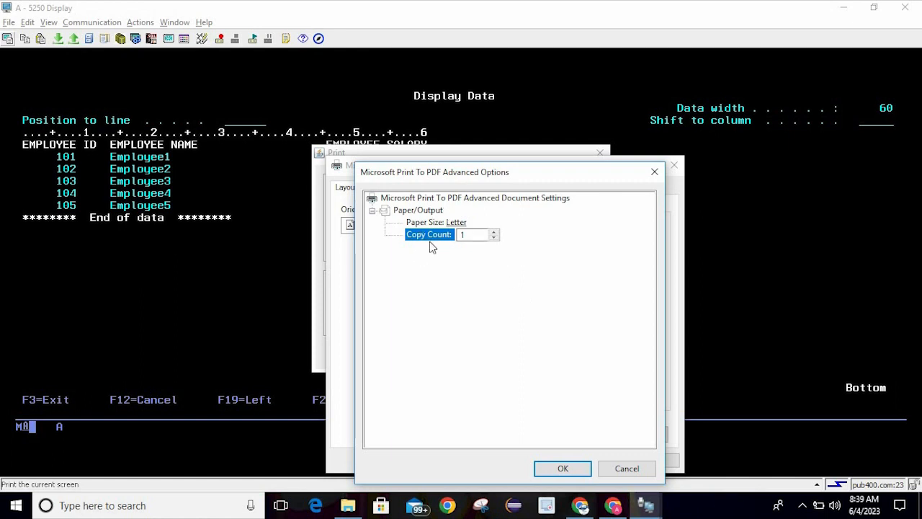
left_click(569, 469)
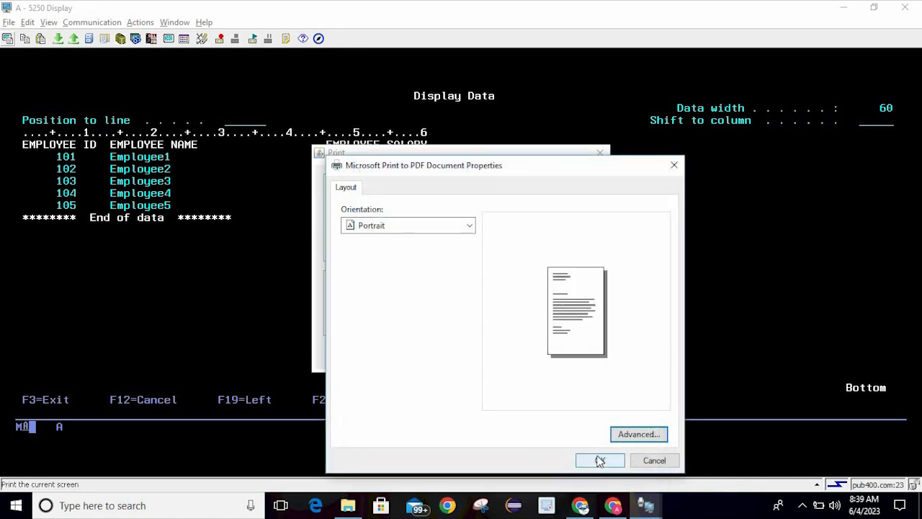
left_click(600, 460)
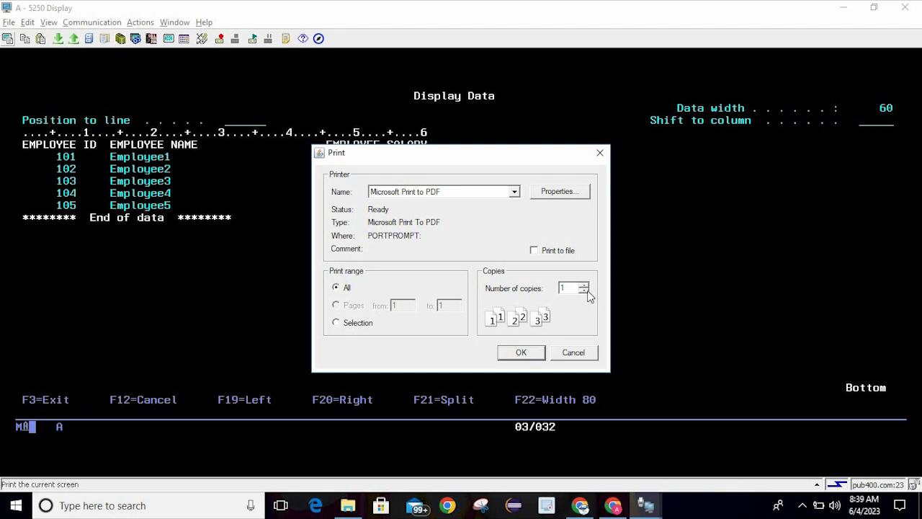
Print the screen and name the PDF output file DataFromPf
left_click(521, 352)
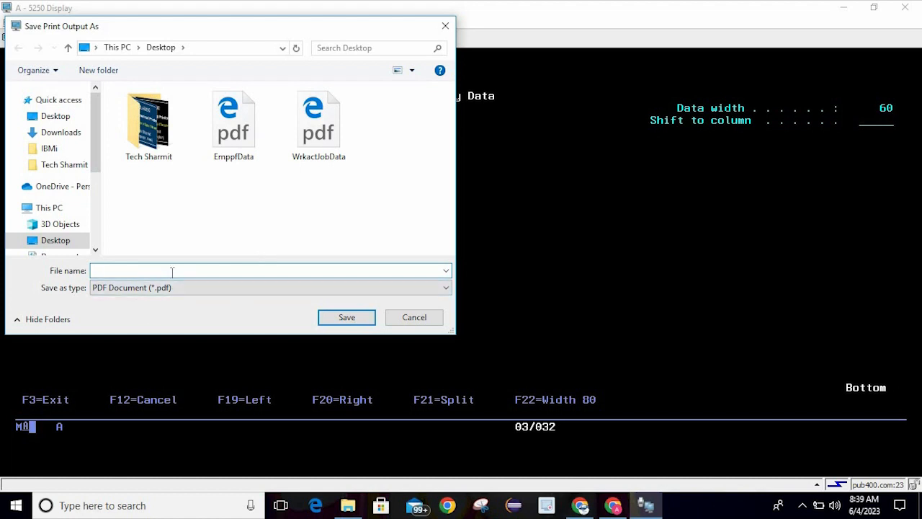
type("Empf")
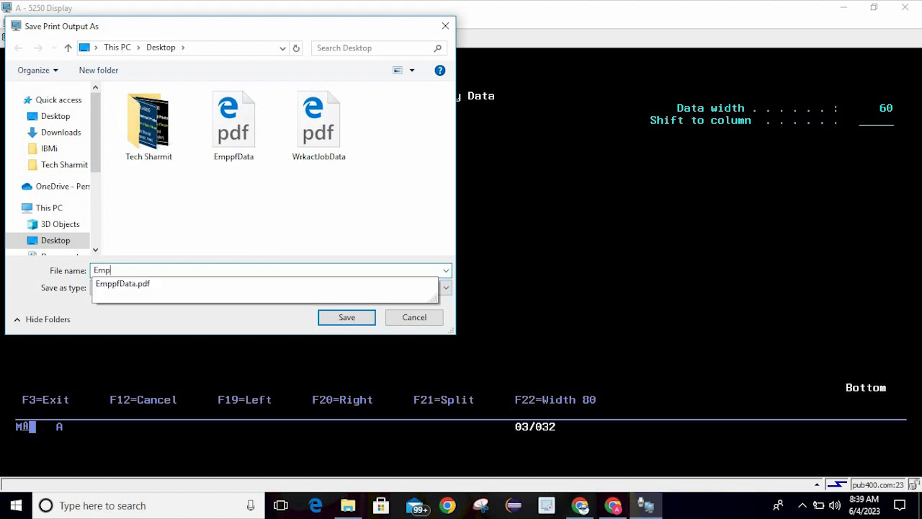
key("BackSpace")
key("BackSpace")
key("BackSpace")
key("BackSpace")
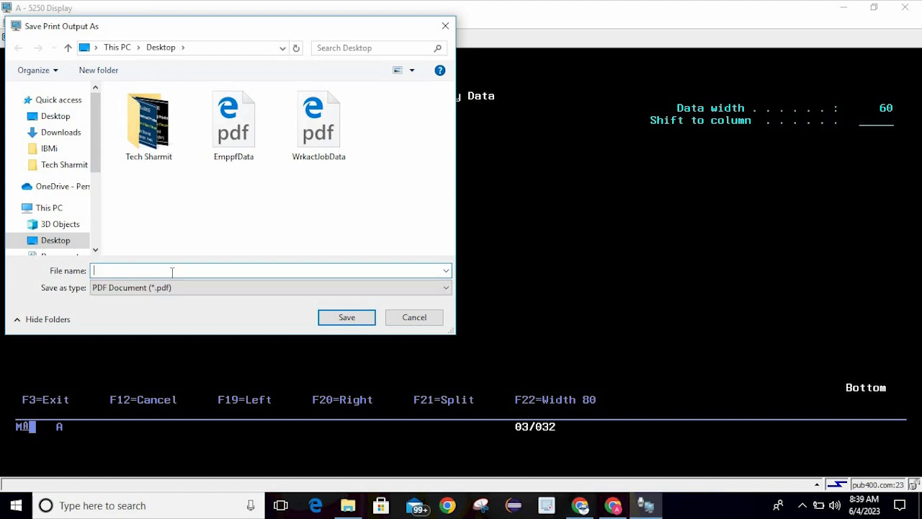
type("DataFromPf")
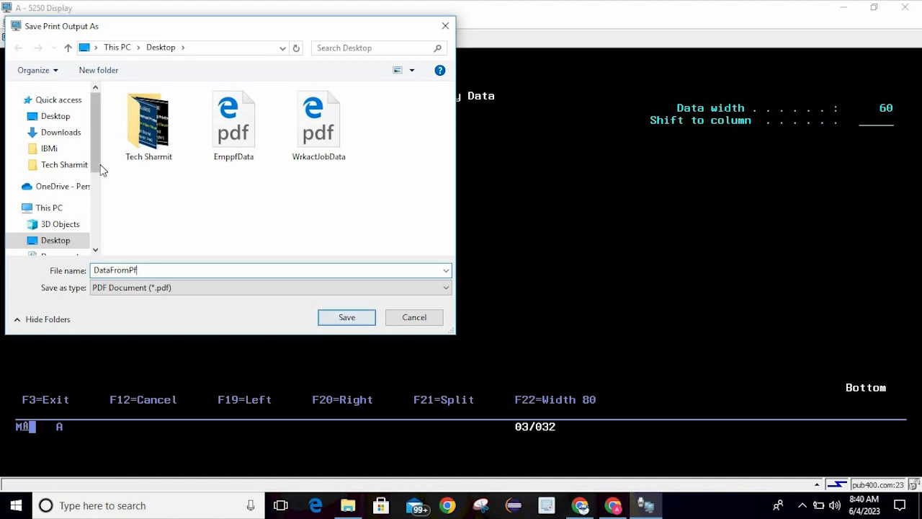
Save DataFromPf to the Desktop and open the PDF from its desktop icon
left_click(362, 324)
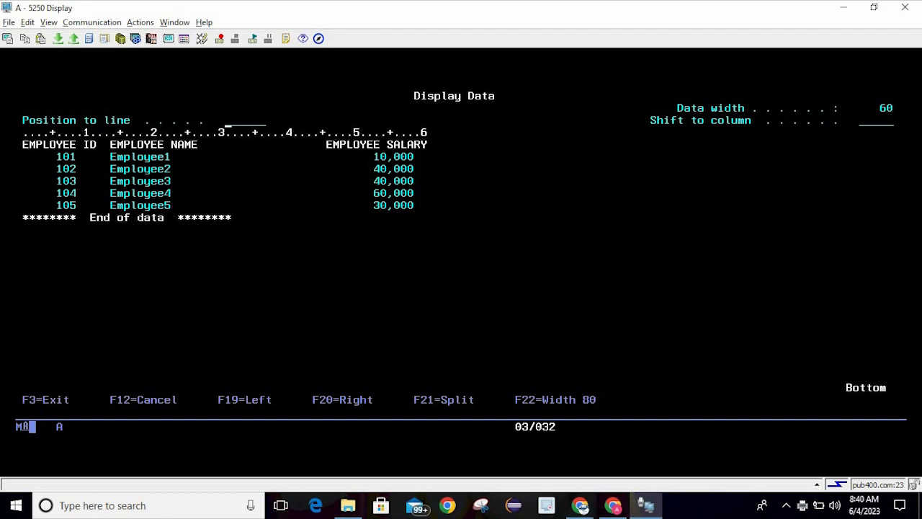
left_click(920, 510)
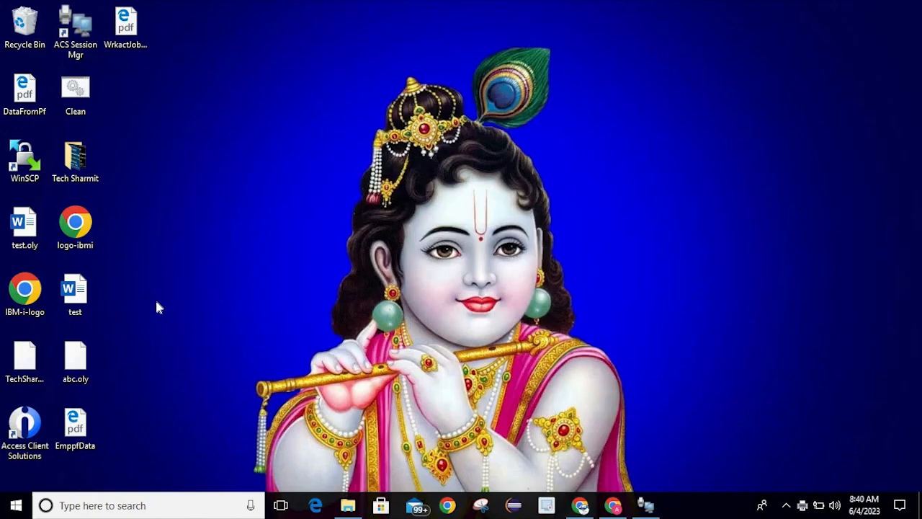
left_click(23, 102)
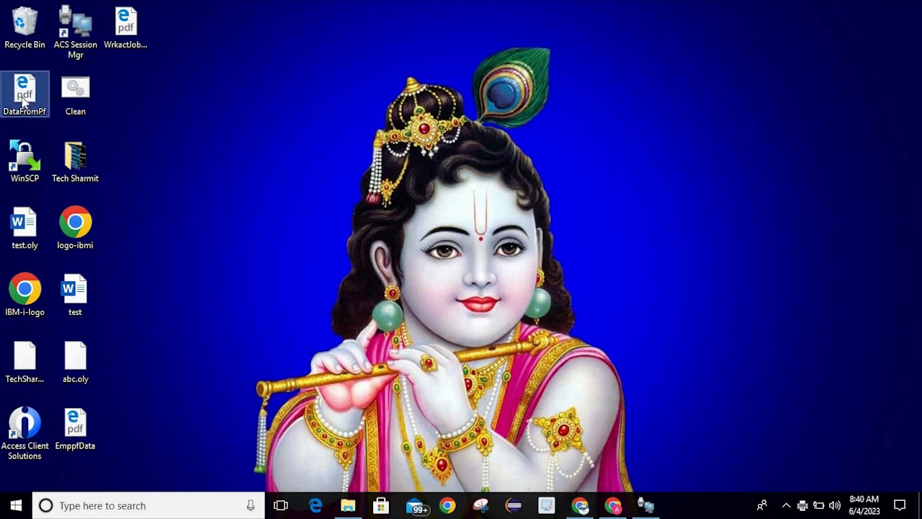
double_click(23, 102)
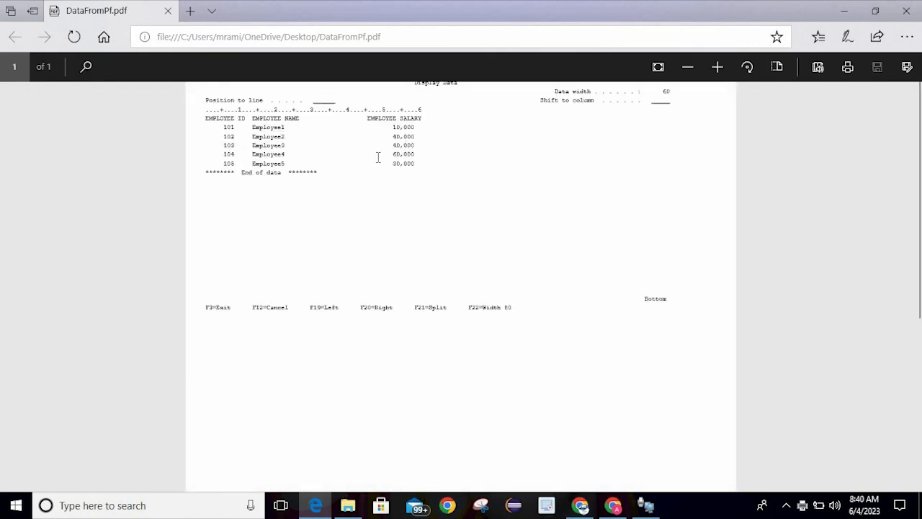
Inspect the DataFromPf PDF, selecting the function-key line text and then clearing the selection
double_click(379, 156)
left_click(471, 118)
left_click_drag(204, 311, 619, 300)
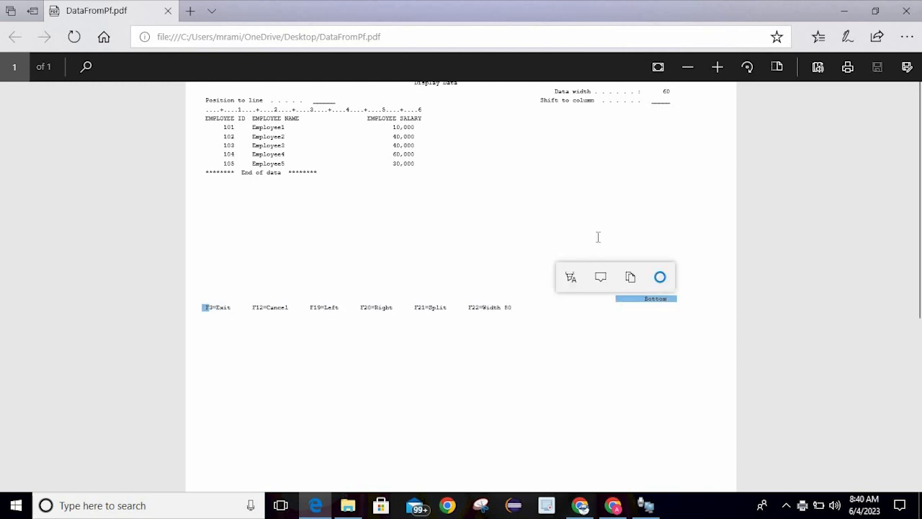
left_click(597, 237)
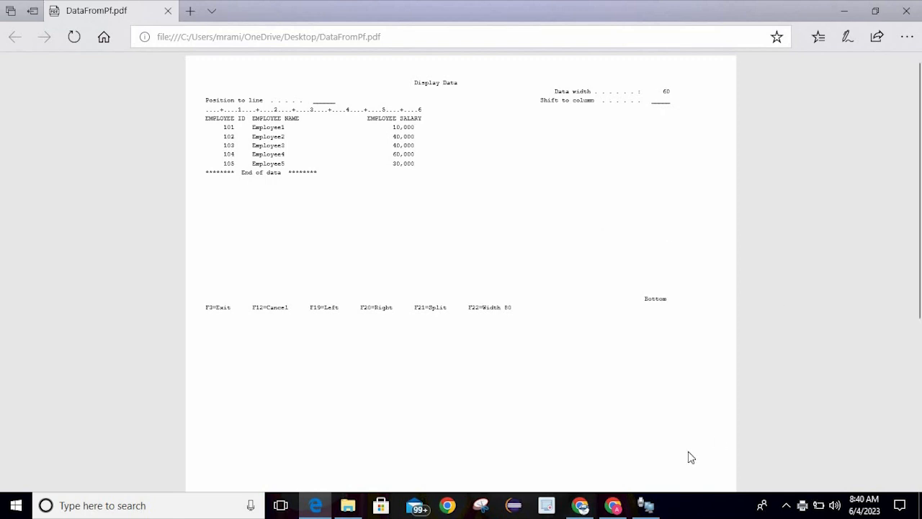
Exit interactive SQL to the main menu and run WRKACTJOB
mouse_move(652, 508)
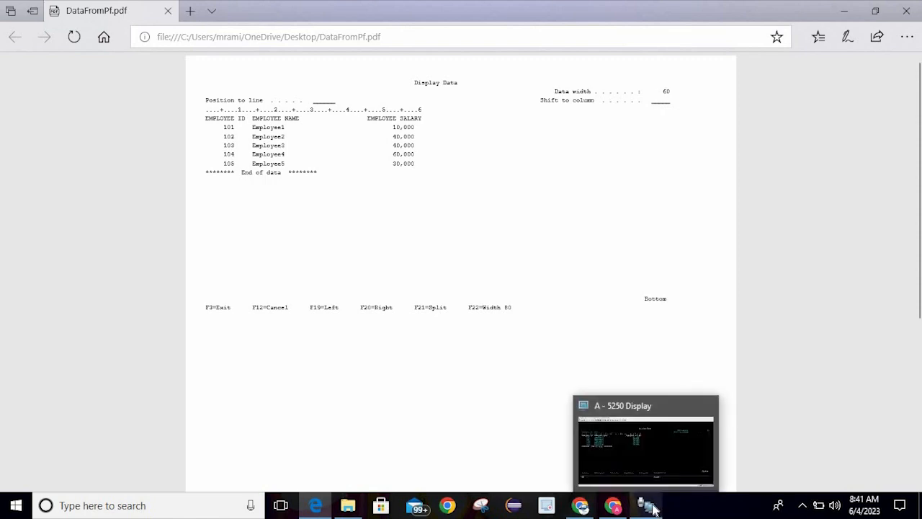
left_click(647, 438)
key("F3")
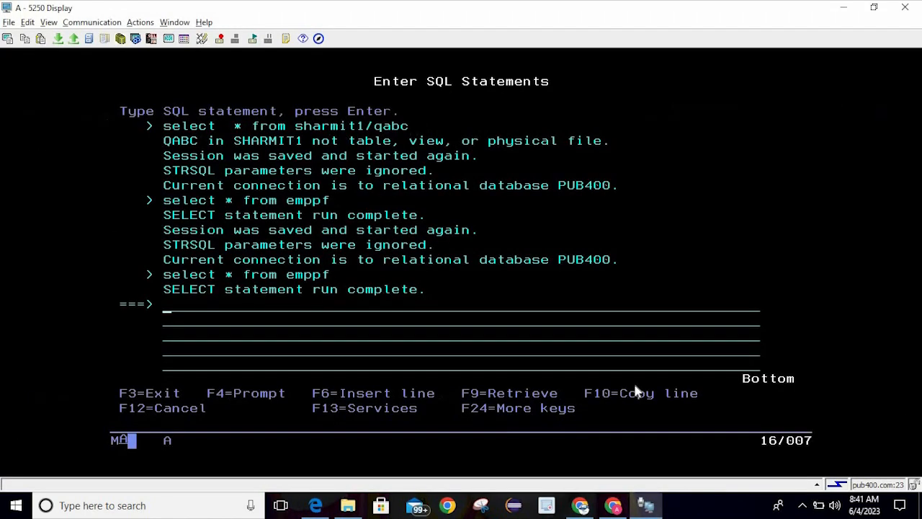
key("F3")
key("Return")
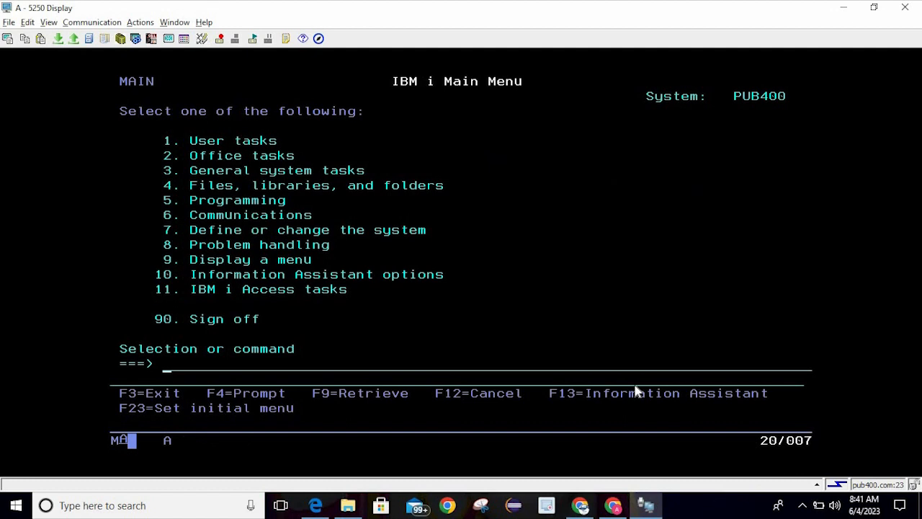
type("wrkactjob")
key("Return")
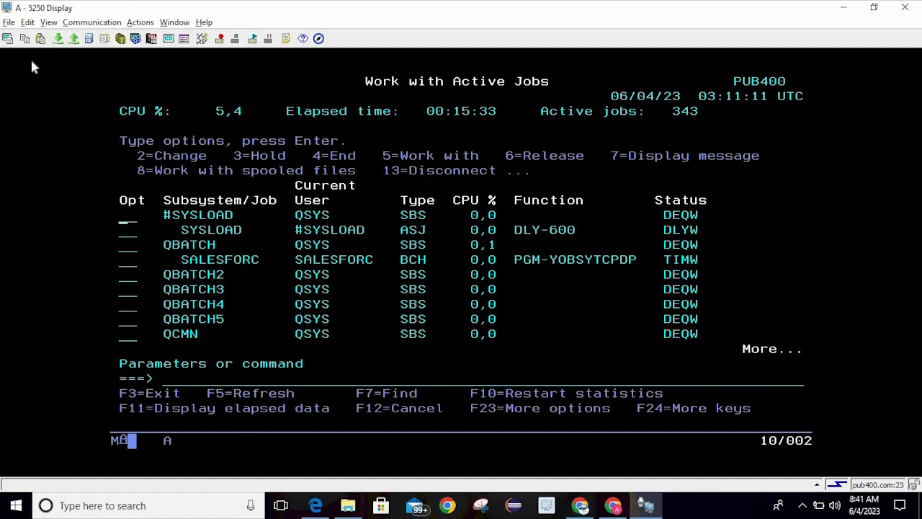
Print the active jobs screen to PDF and save it as actjob
left_click(8, 38)
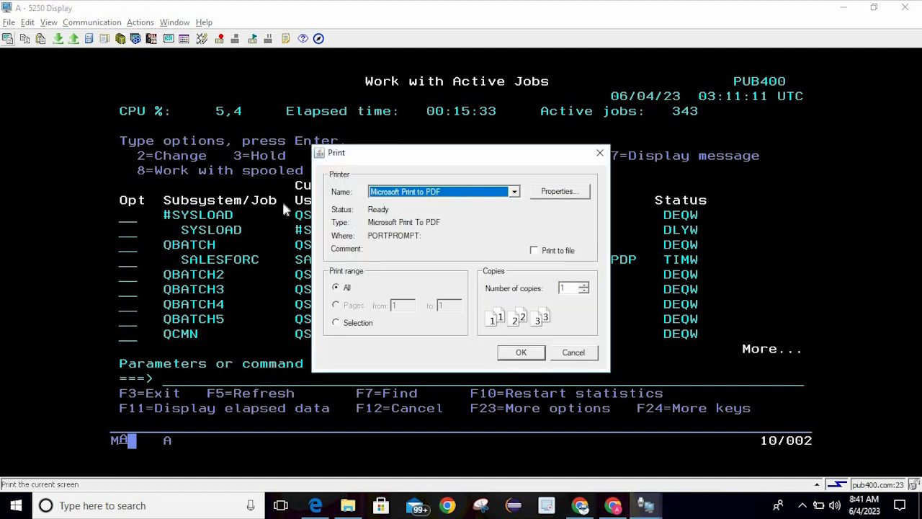
left_click(521, 353)
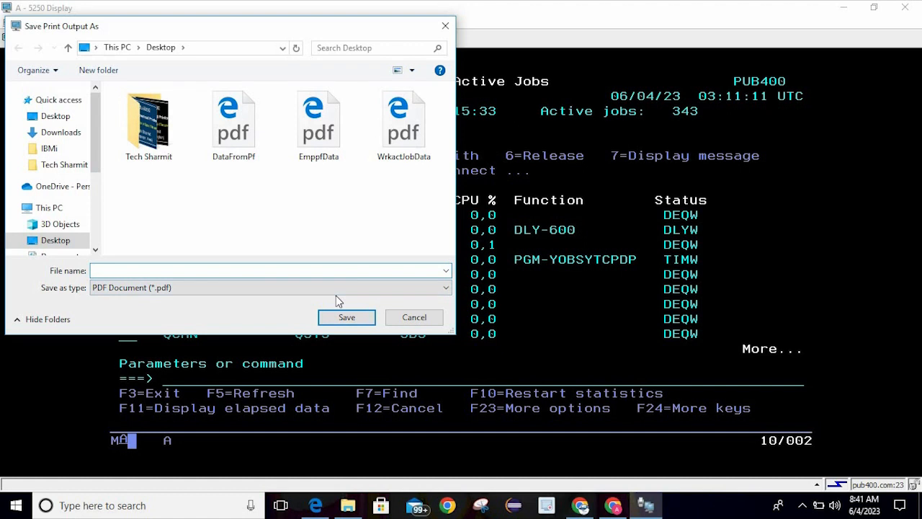
type("actjob")
left_click(354, 320)
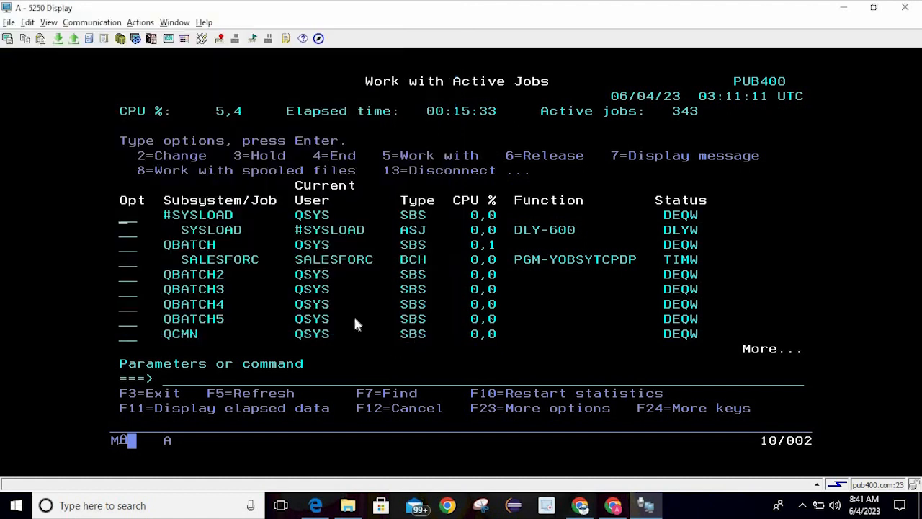
Open actjob.pdf from the desktop in Edge, closing the error tab and reopening it
left_click(920, 505)
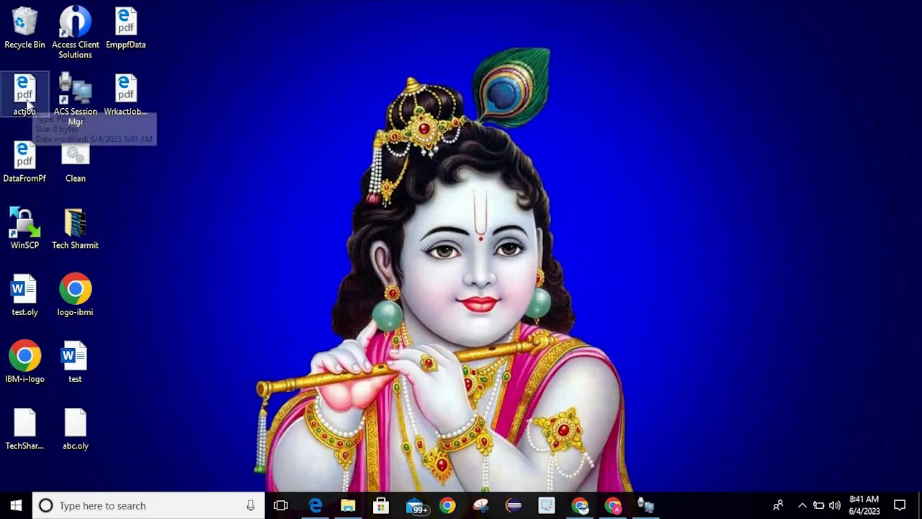
left_click(28, 106)
double_click(27, 106)
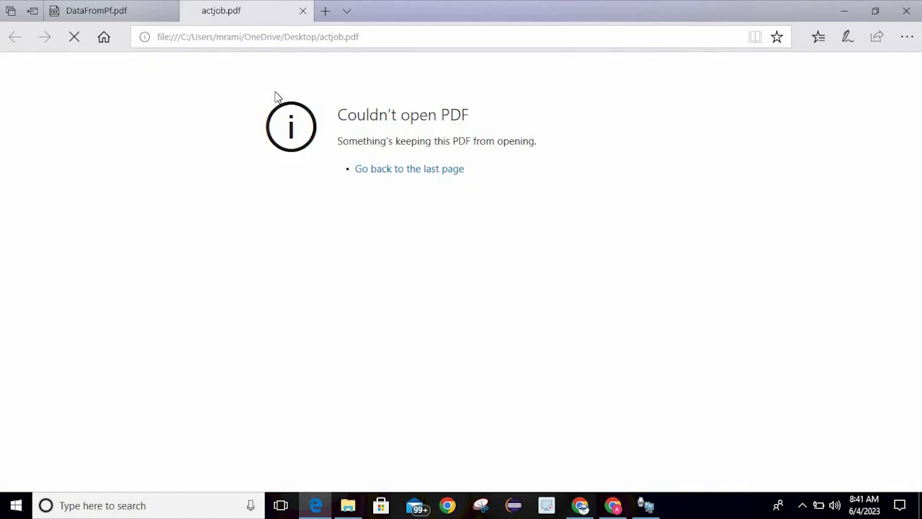
left_click(304, 17)
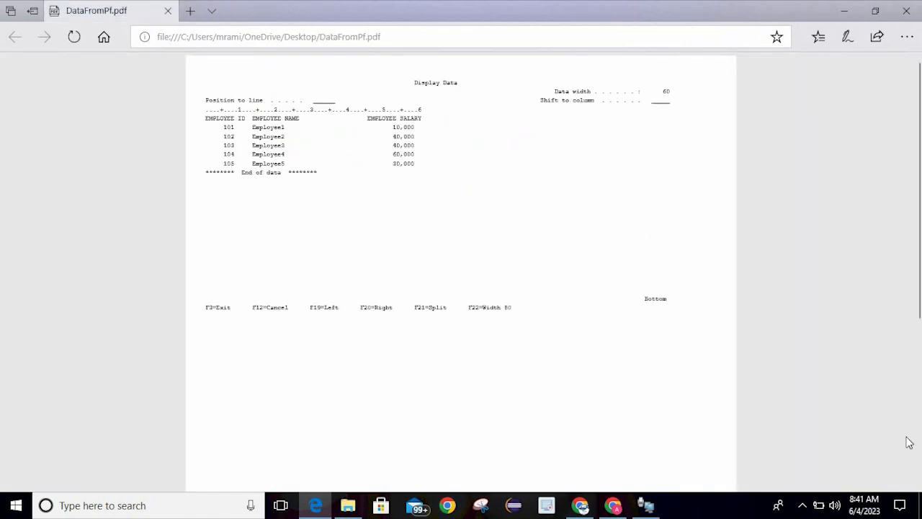
left_click(921, 507)
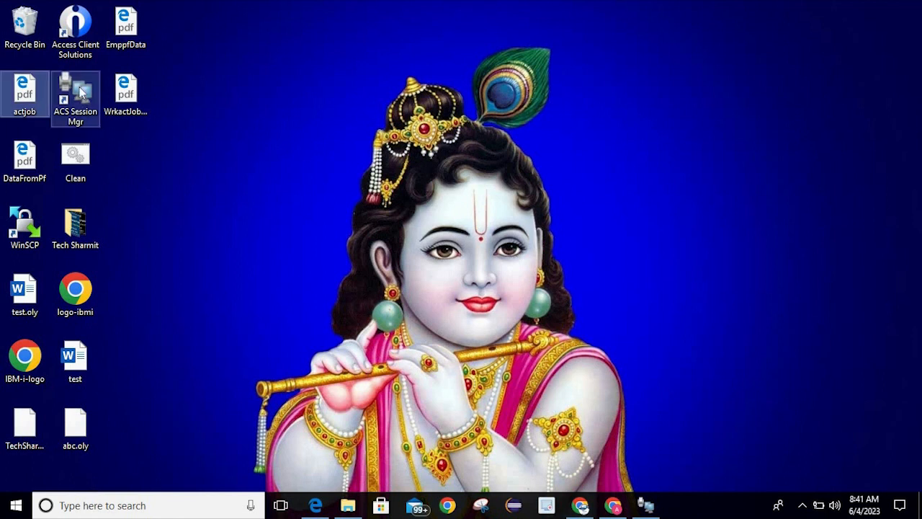
double_click(30, 93)
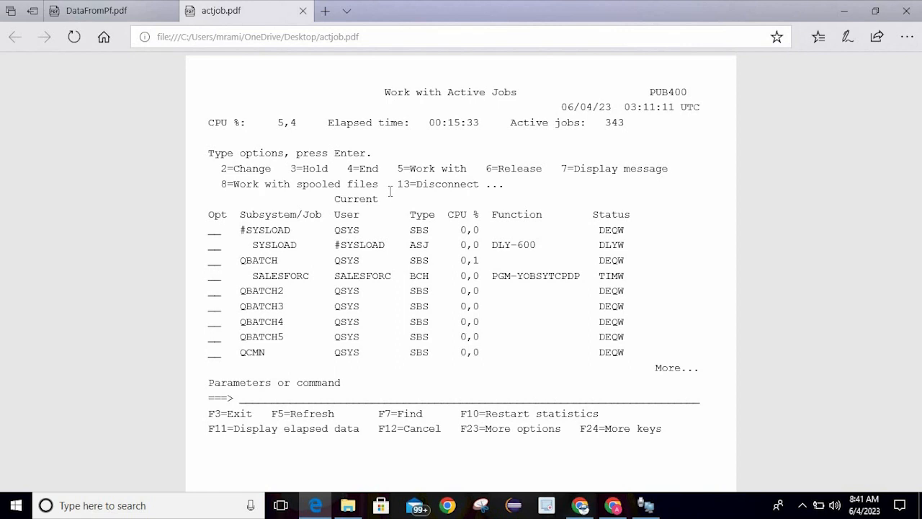
Select and clear the word SBS in the PDF, then return to the 5250 session
double_click(412, 229)
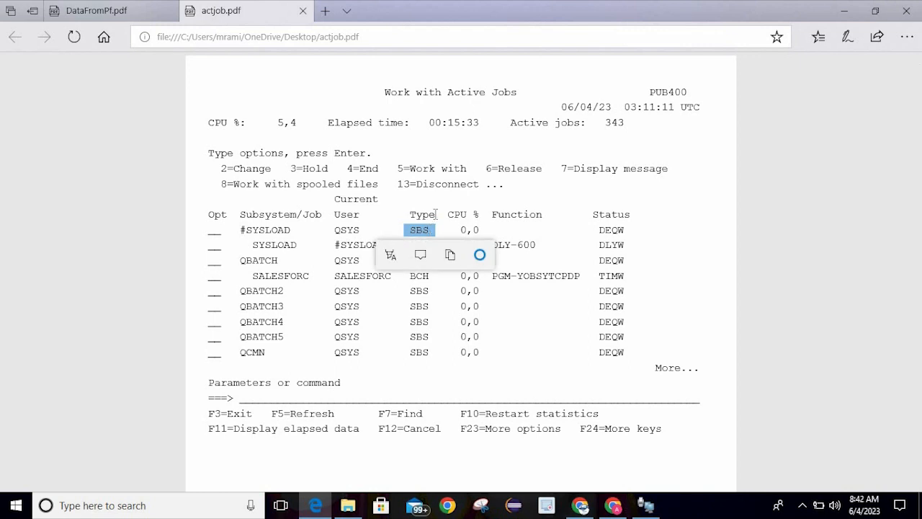
left_click(502, 209)
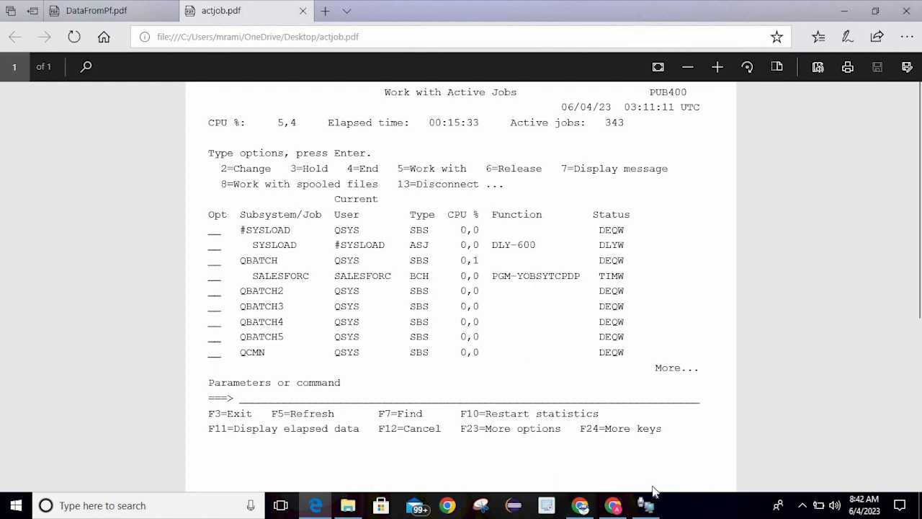
mouse_move(653, 508)
left_click(648, 428)
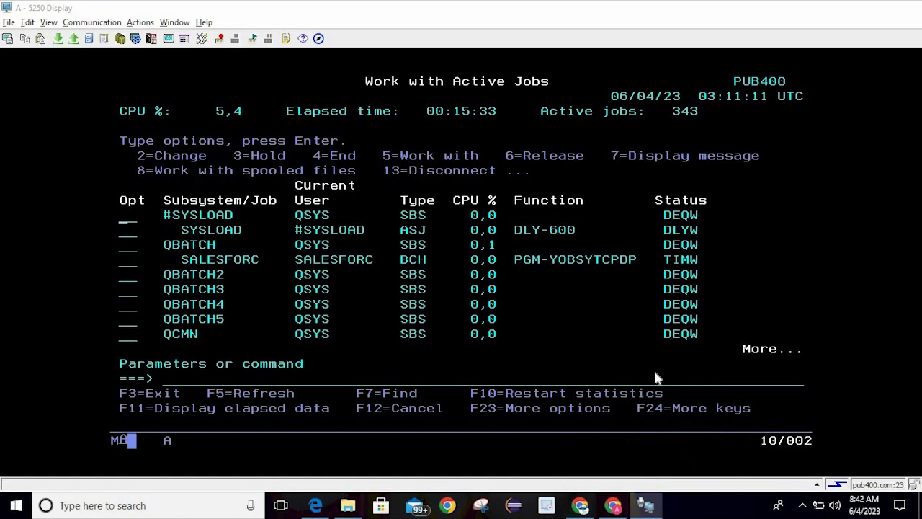
Exit Work with Active Jobs with F3, then open and dismiss the View menu
left_click(640, 332)
key("F3")
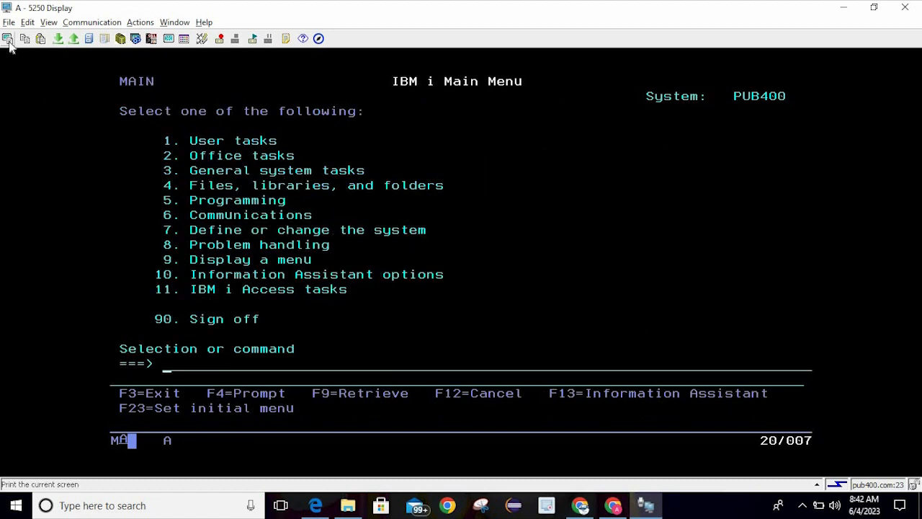
left_click(49, 24)
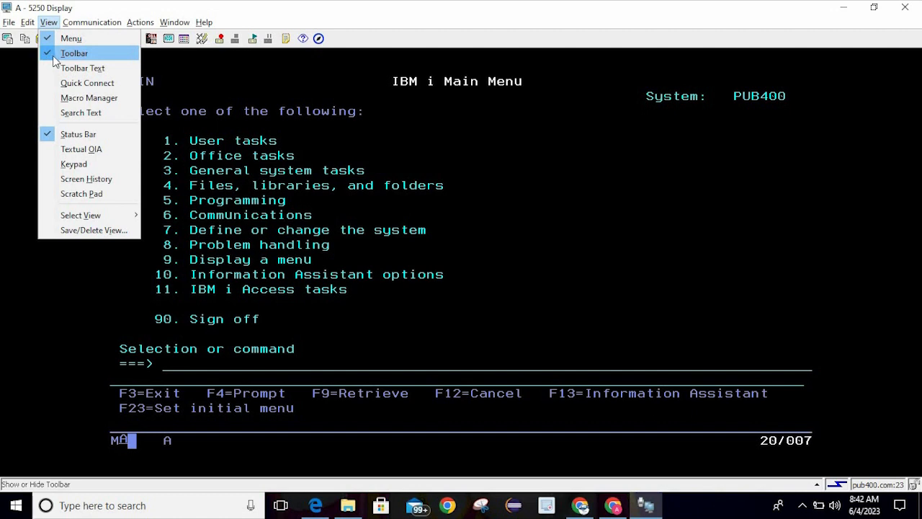
left_click(309, 94)
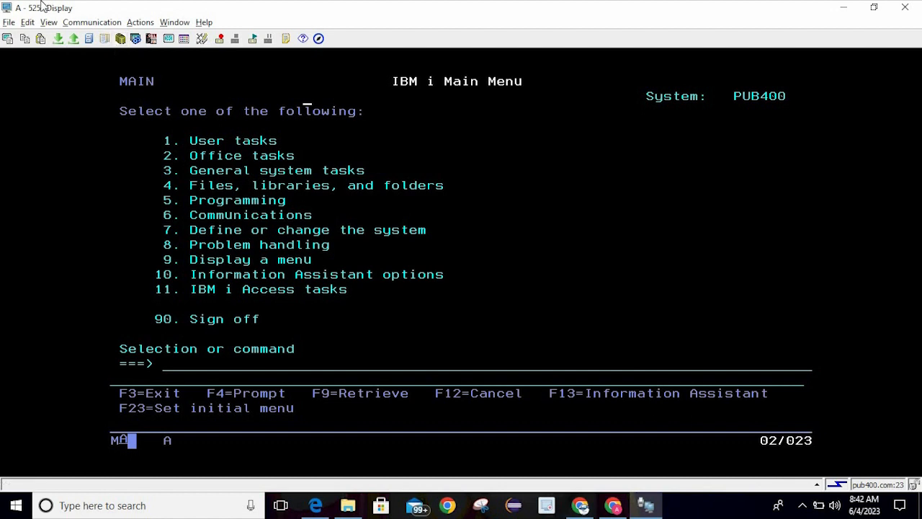
left_click(185, 112)
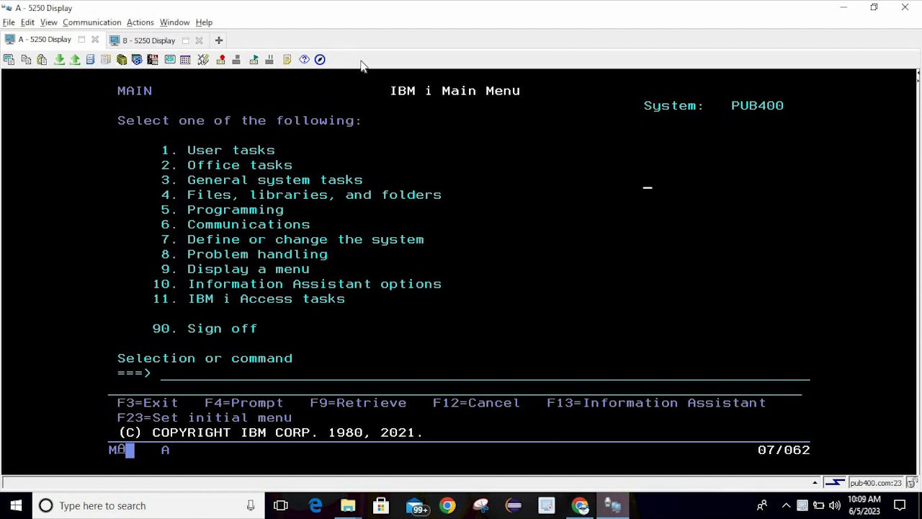
left_click(48, 23)
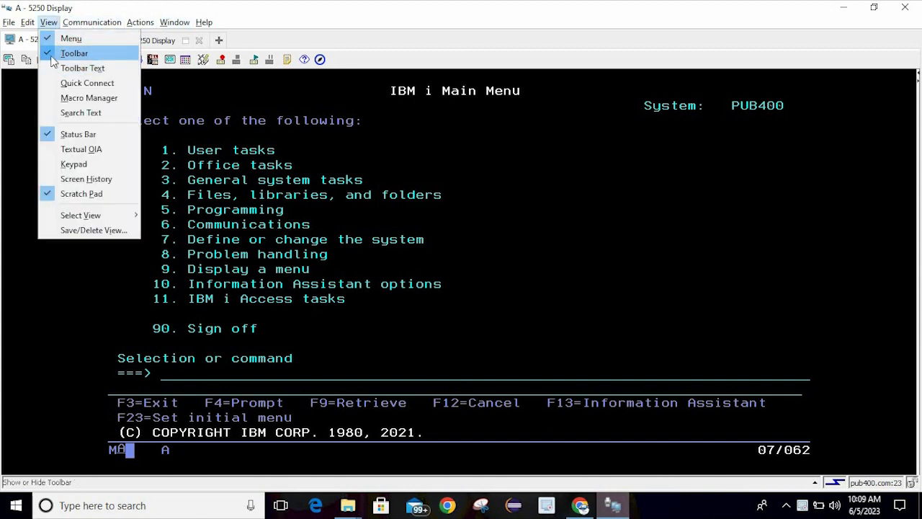
left_click(72, 54)
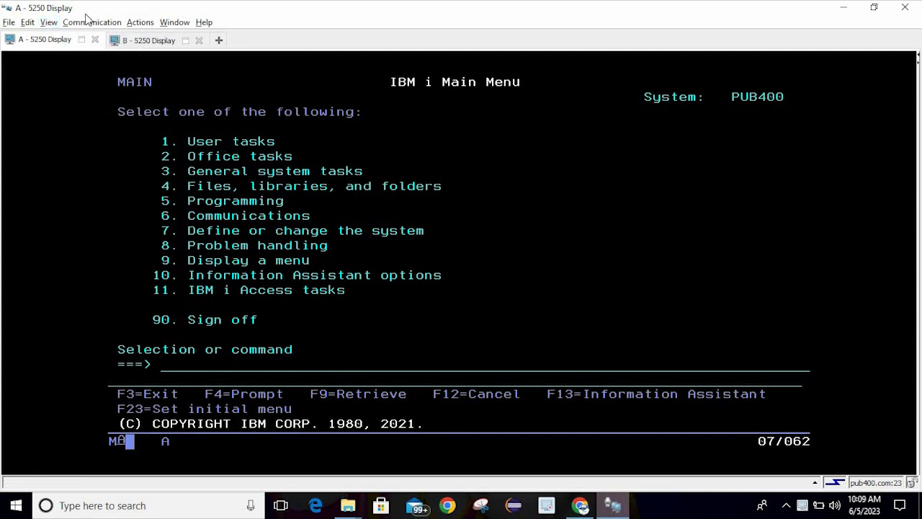
left_click(53, 23)
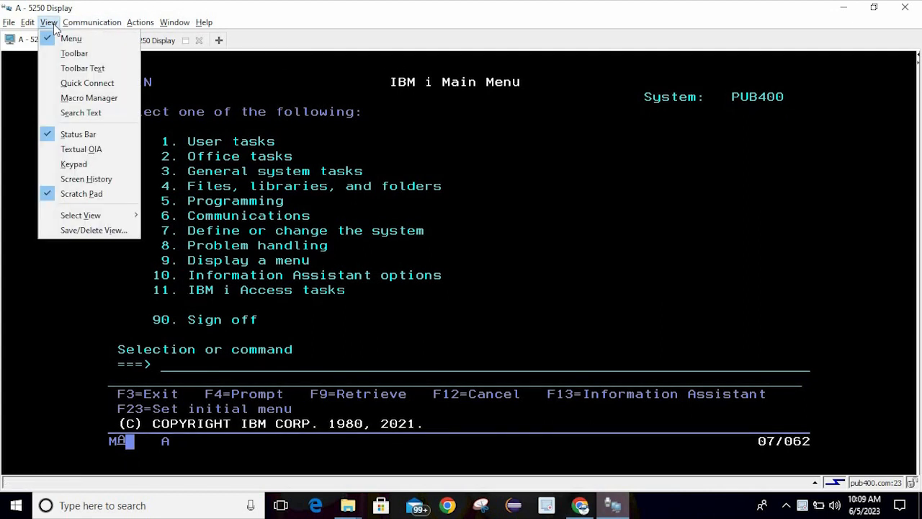
left_click(72, 53)
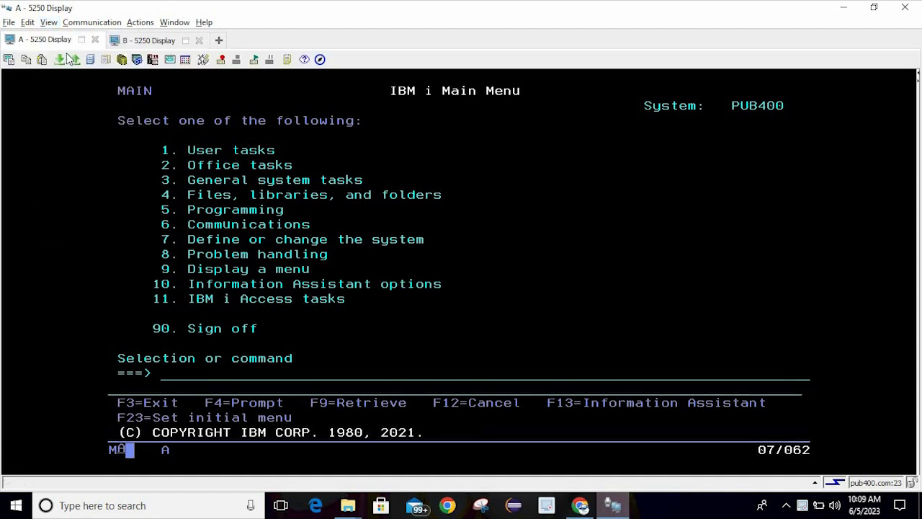
left_click(217, 186)
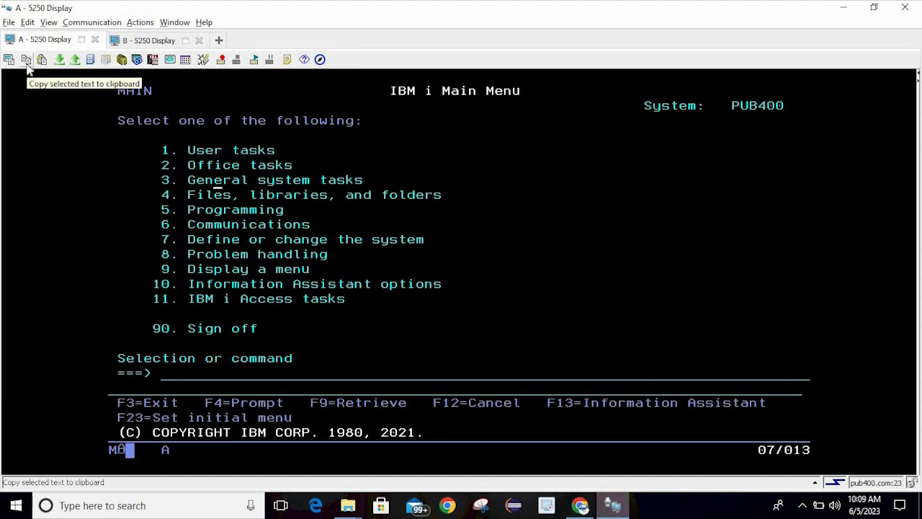
left_click(232, 230)
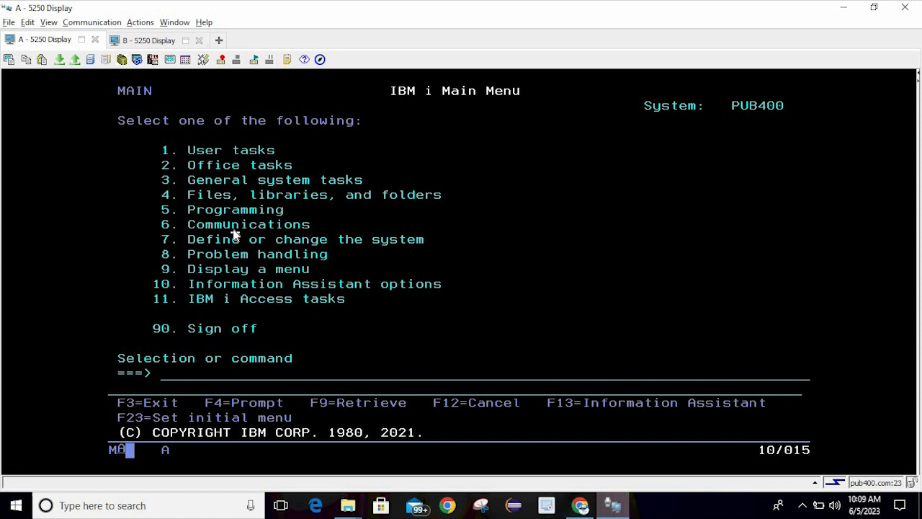
Start interactive SQL by entering STRSQL on the 5250 command line
left_click(156, 163)
left_click(211, 375)
type("strsqk")
key("Return")
type("strsql")
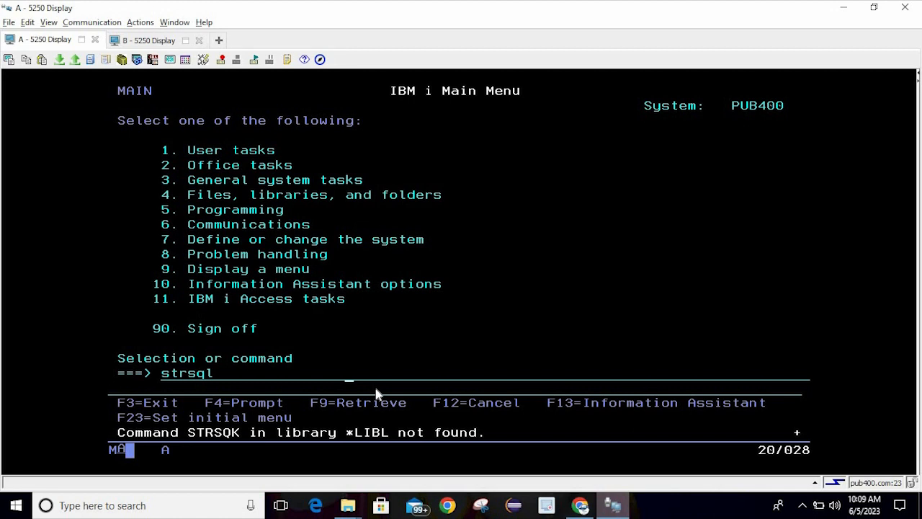
key("Return")
Run 'select * from emppf' to list all employee records
type("selec")
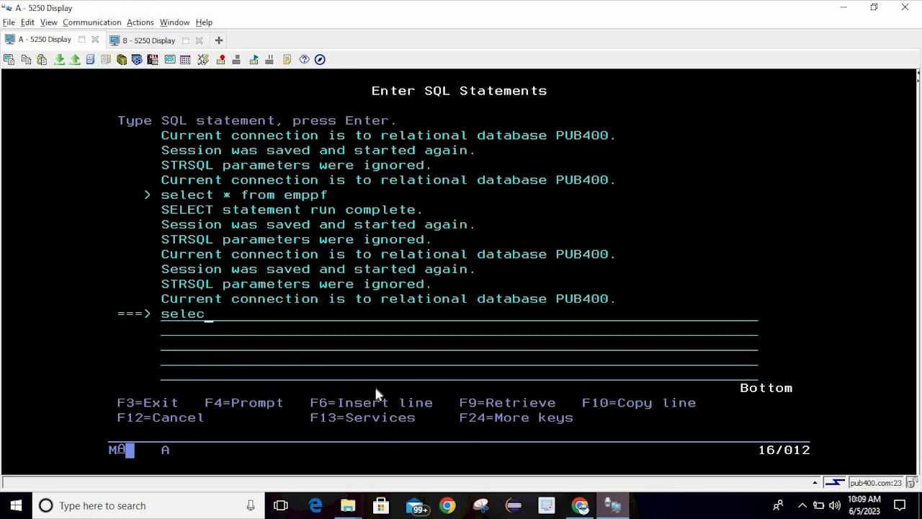
type("t * from")
key("BackSpace")
type("m emppf")
key("Return")
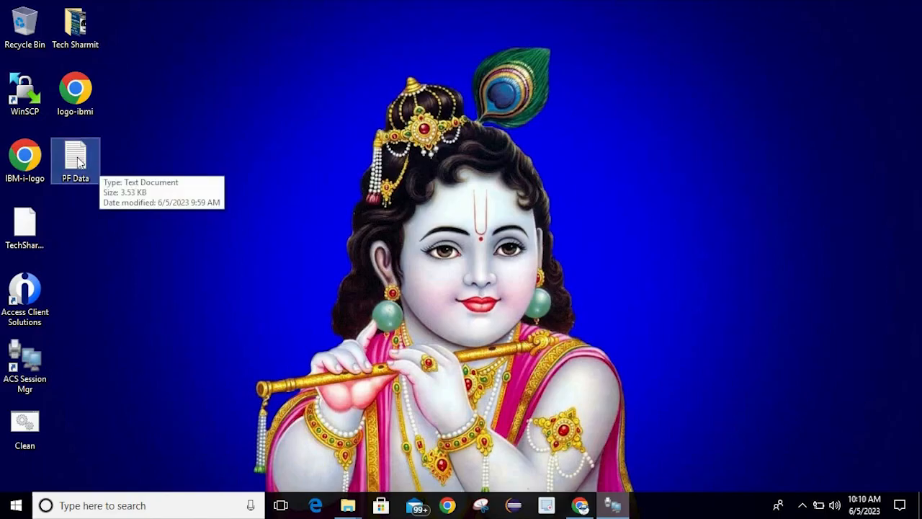
Close the empty PF Data notes and copy the 5250 employee data screen to the clipboard
double_click(76, 158)
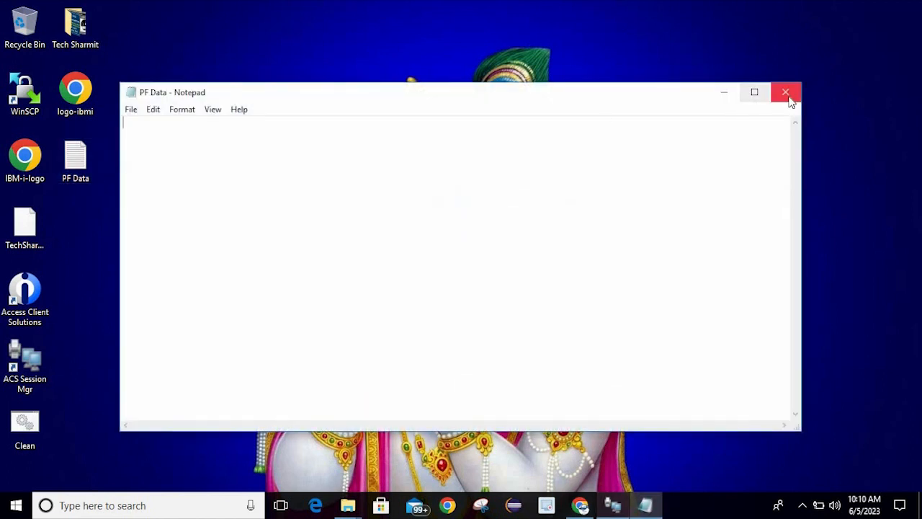
left_click(786, 92)
key("alt+Tab")
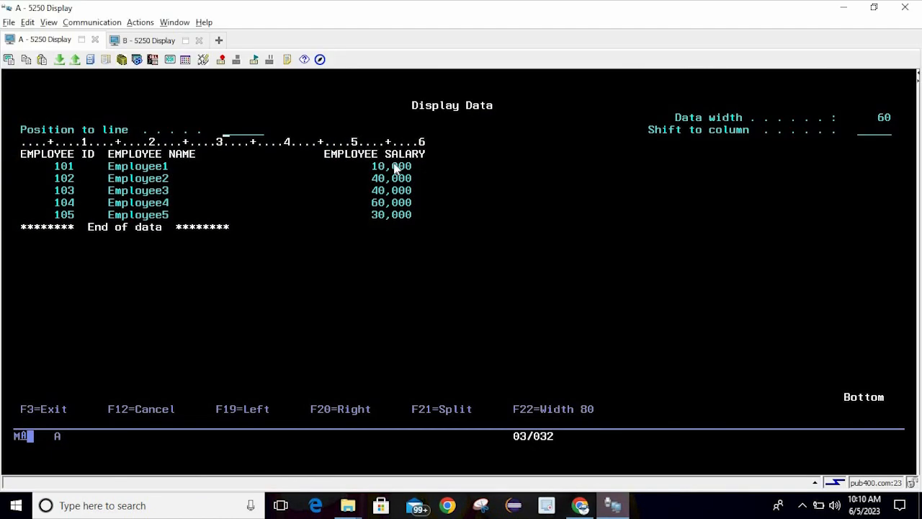
left_click(395, 169)
left_click(28, 63)
Minimize the terminal and reopen the PF Data text file from the desktop
left_click(920, 506)
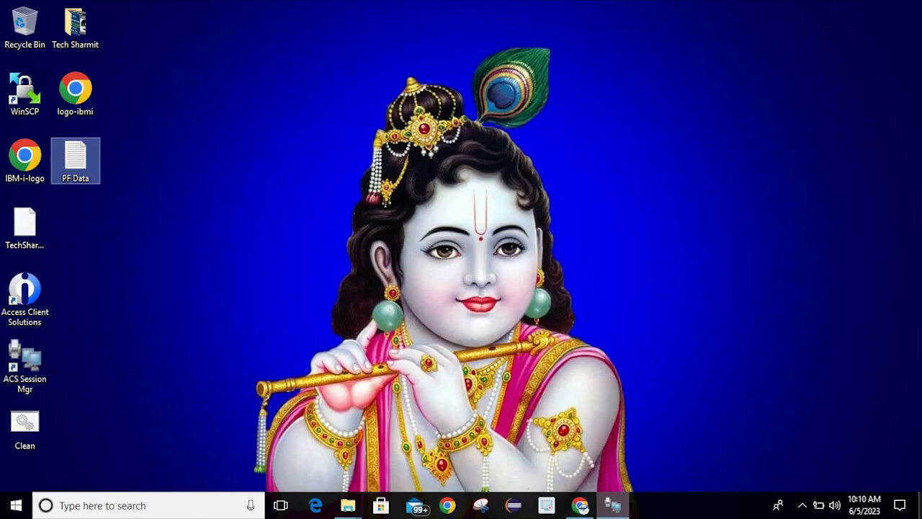
left_click(547, 351)
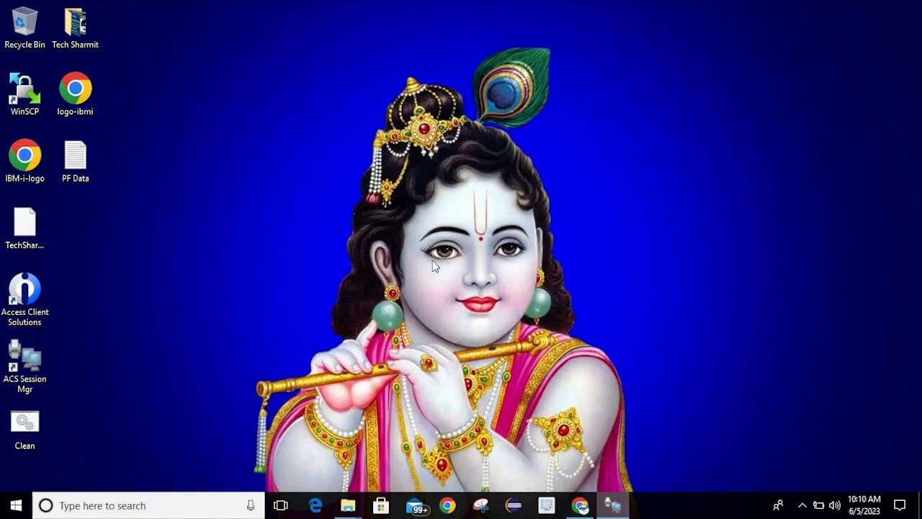
double_click(86, 154)
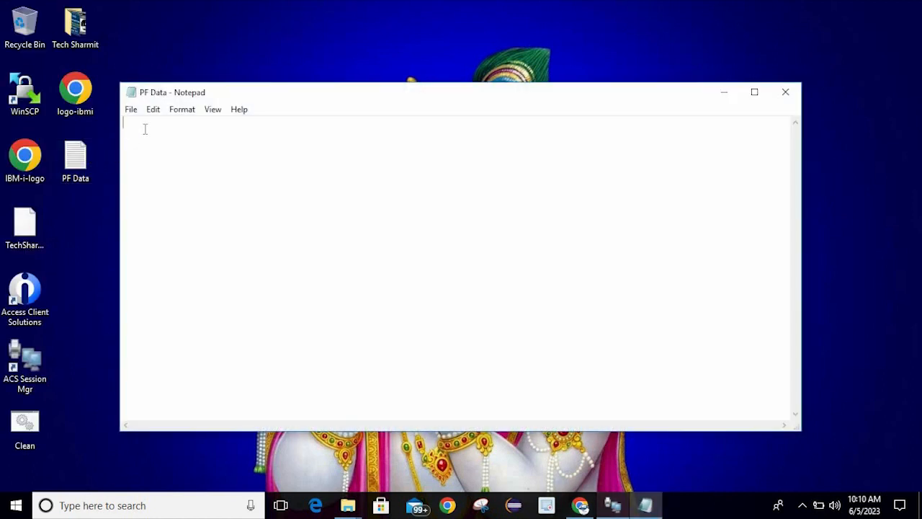
Maximize PF Data and replace employee 101's name Employee1 with a typed personal name
left_click(753, 99)
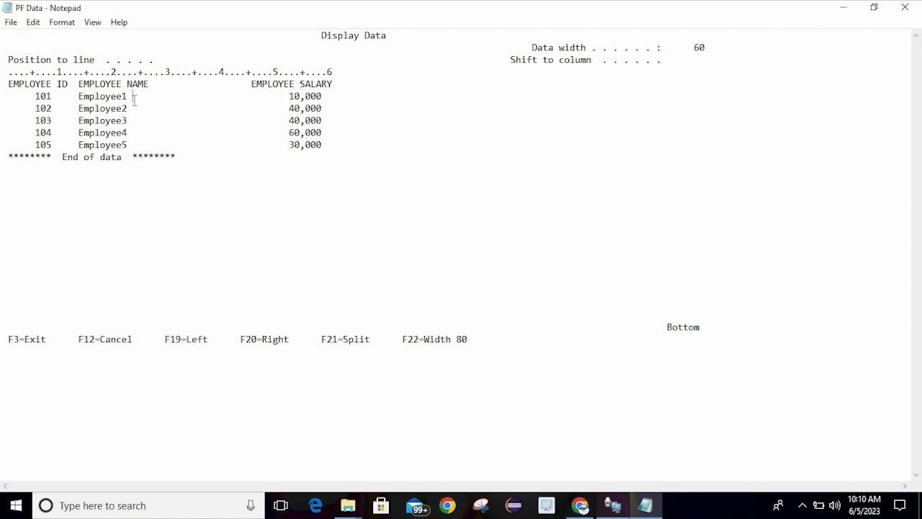
key("BackSpace")
key("BackSpace")
key("BackSpace")
key("BackSpace")
key("BackSpace")
key("BackSpace")
key("BackSpace")
key("BackSpace")
key("BackSpace")
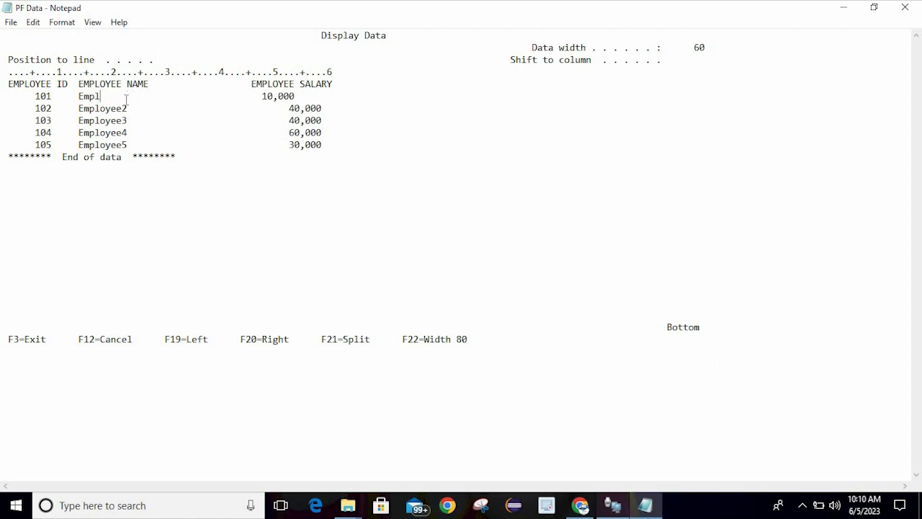
type("Sharmit")
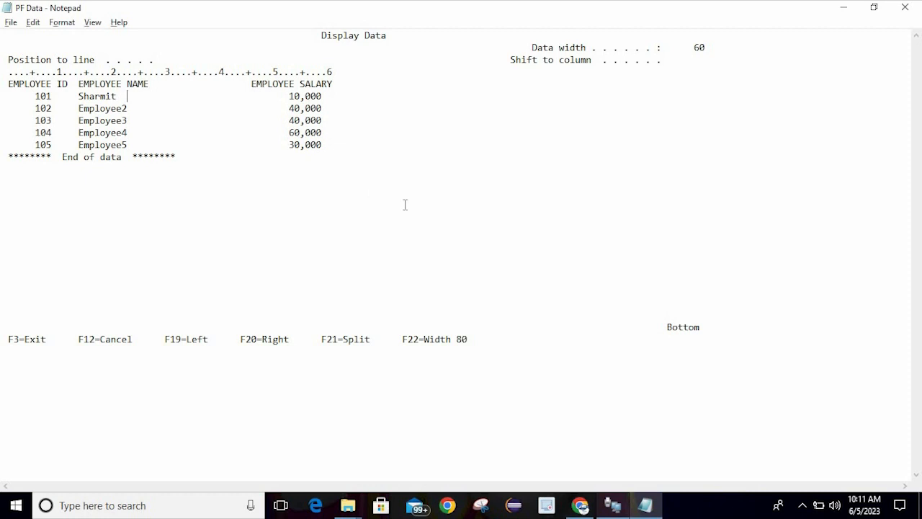
key("alt+Tab")
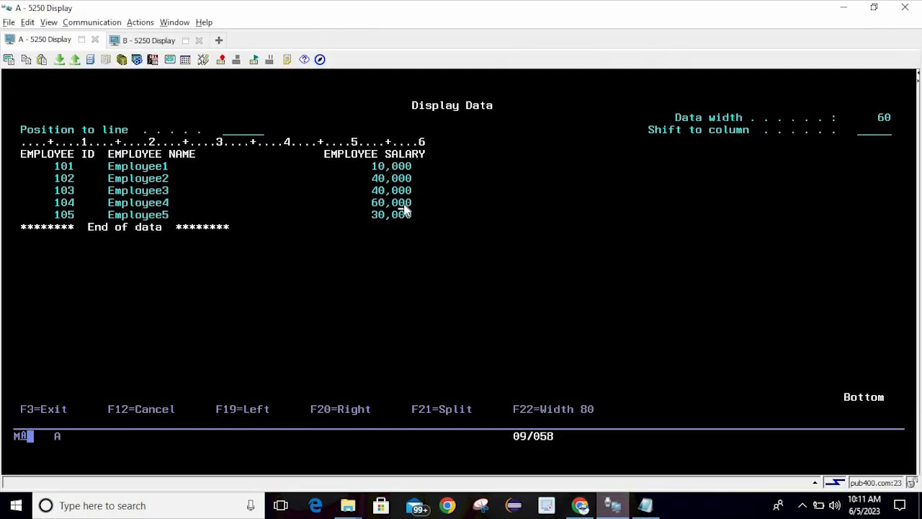
Exit interactive SQL with F3 and open Work with Active Jobs using wrkactjob
key("F3")
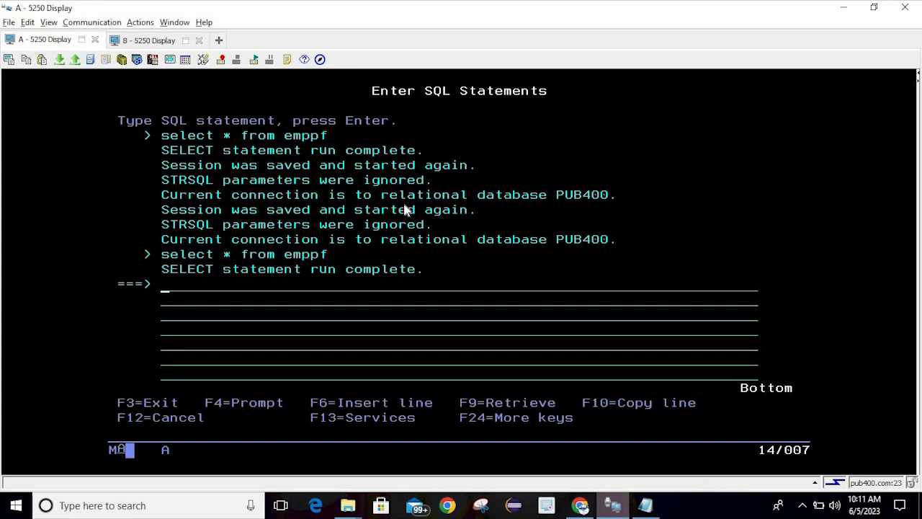
key("F3")
key("Return")
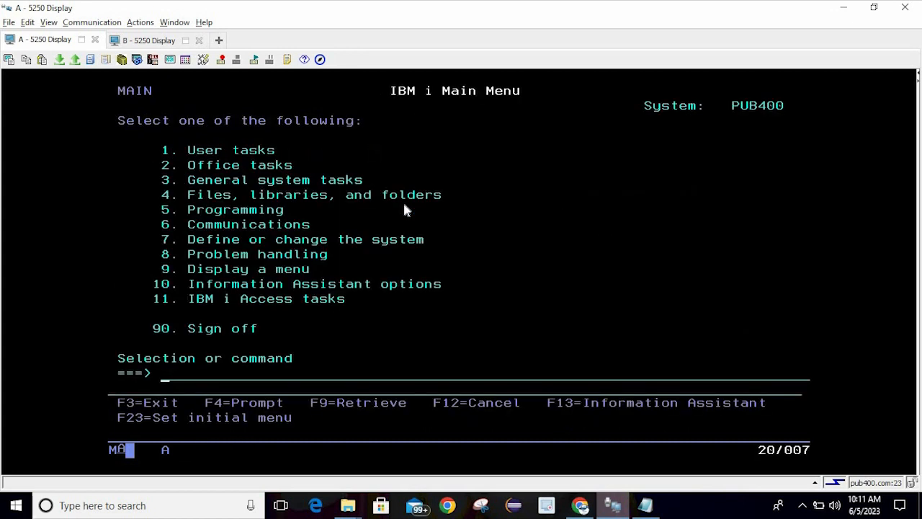
type("wrkactjob")
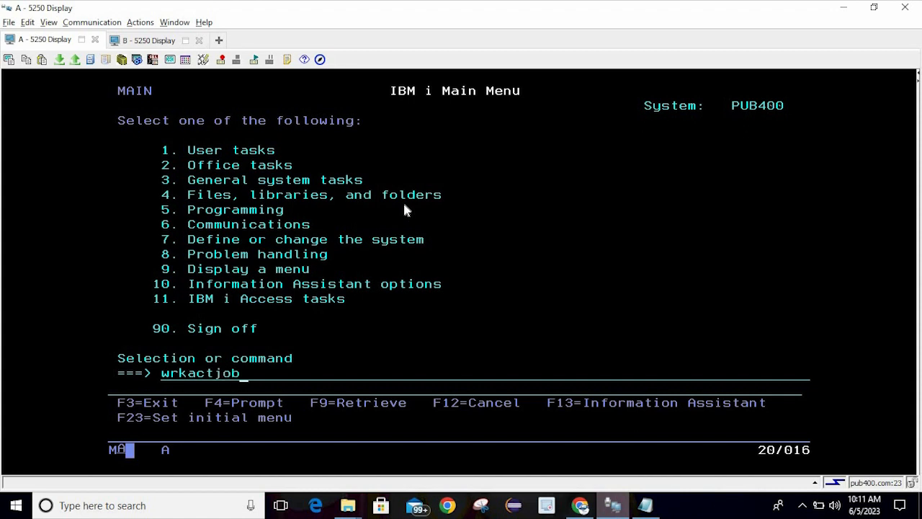
key("Return")
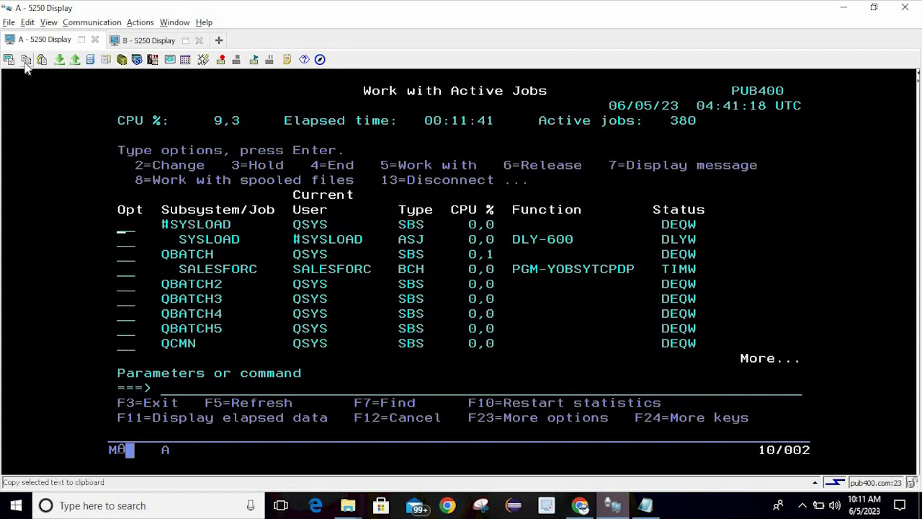
key("alt+Tab")
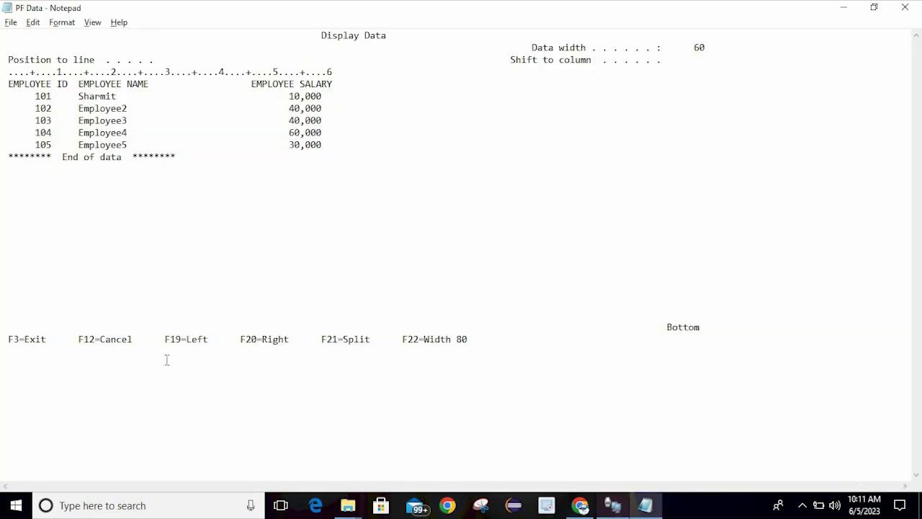
Paste the active jobs screen below the employee data and change the first job's DEQW to HOLD
left_click(101, 376)
key("Return")
key("ctrl+v")
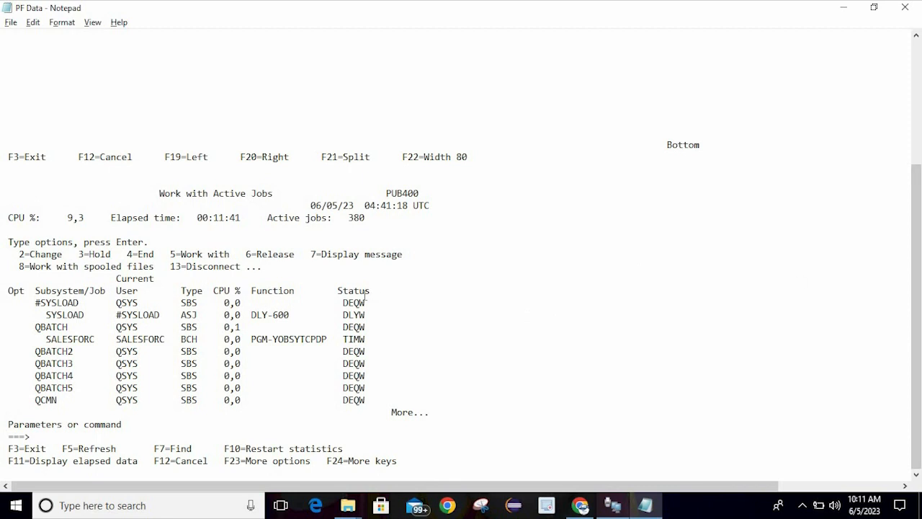
double_click(347, 303)
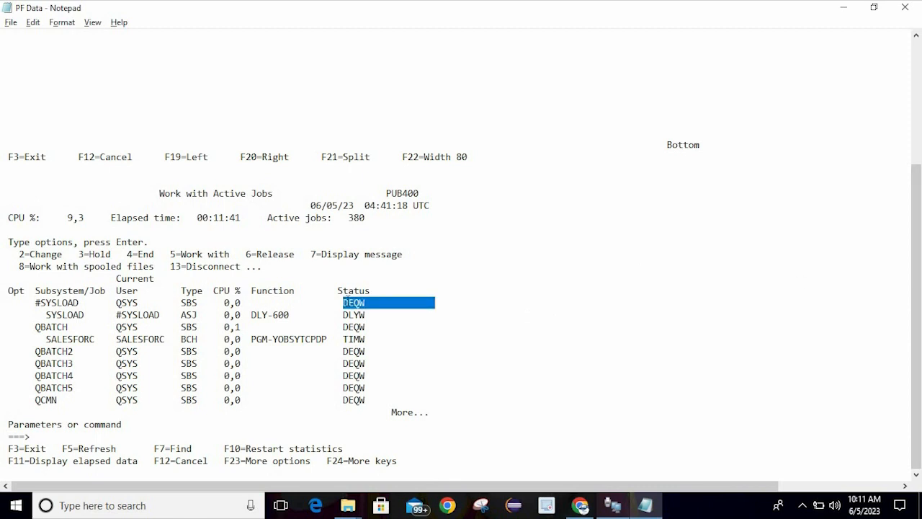
type("HOLD")
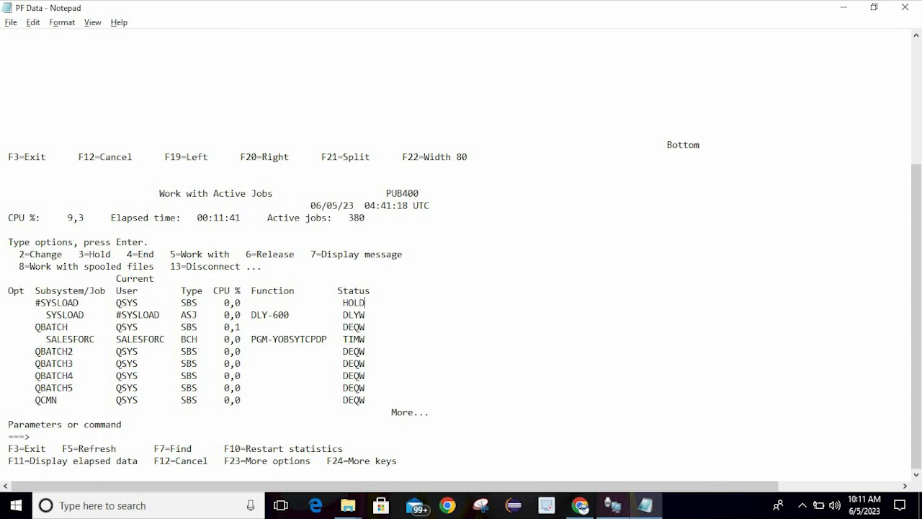
key("alt+Tab")
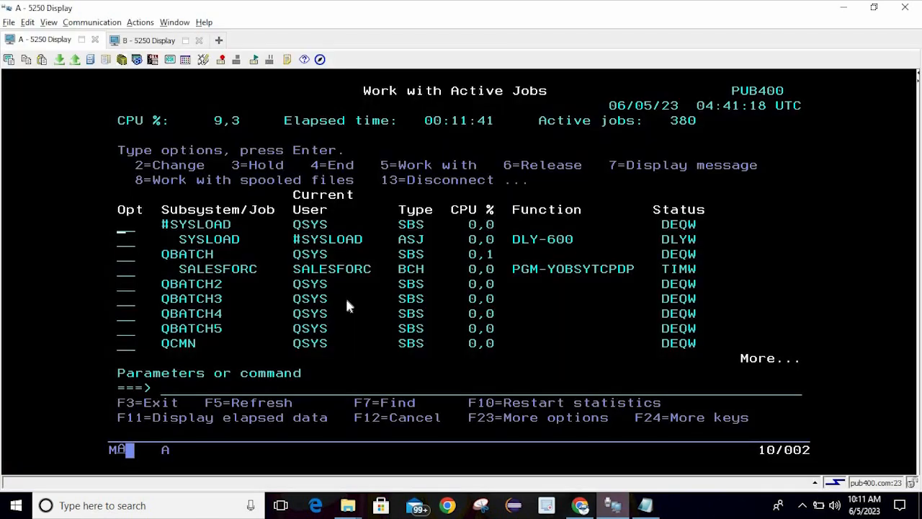
Start interactive SQL by entering strsql on the command line
left_click(346, 301)
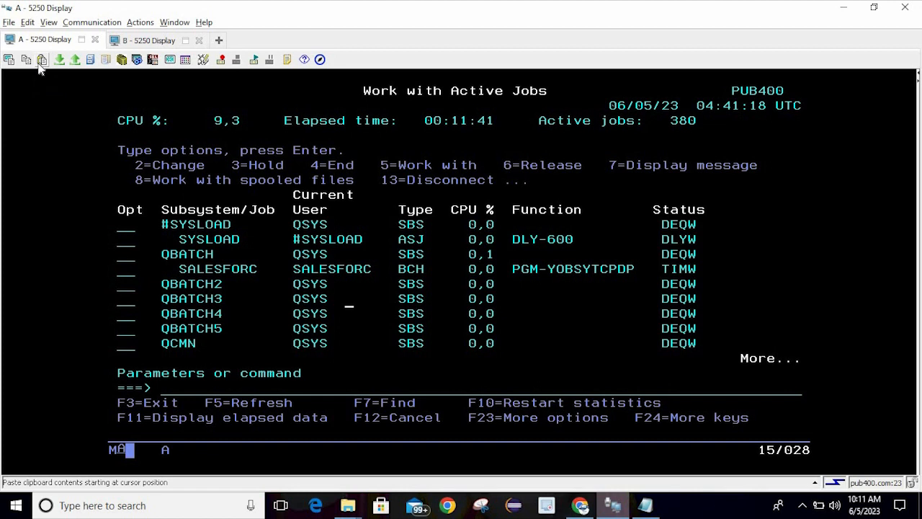
left_click(220, 386)
type("strsql")
key("Return")
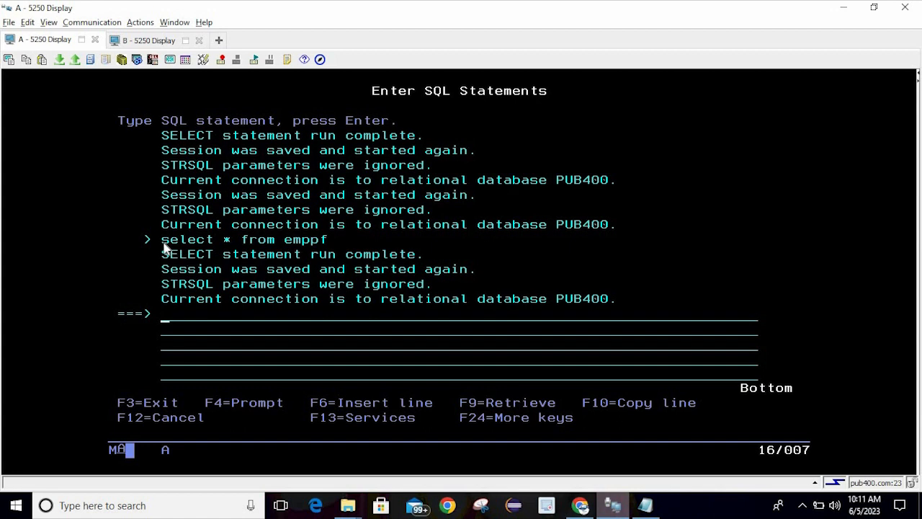
Copy the earlier 'select * from emppf' statement and paste it onto the first two input lines
left_click_drag(162, 236, 329, 245)
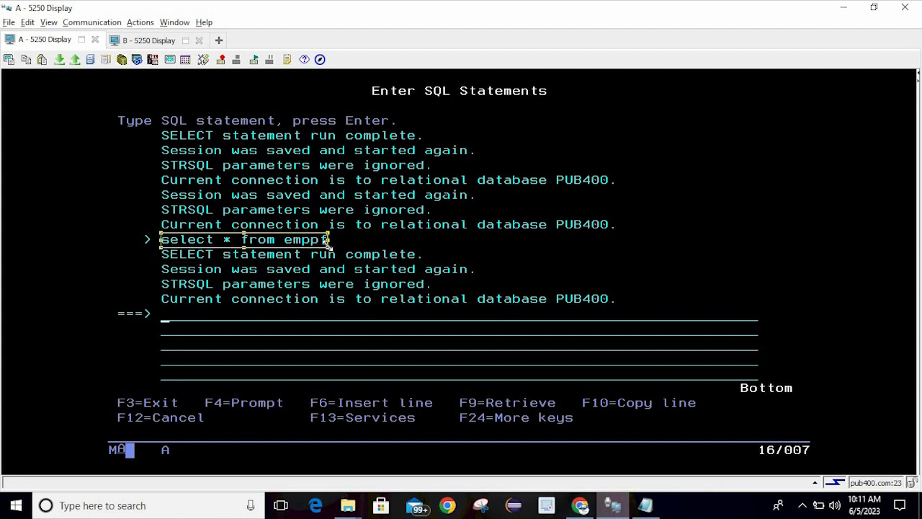
left_click(26, 62)
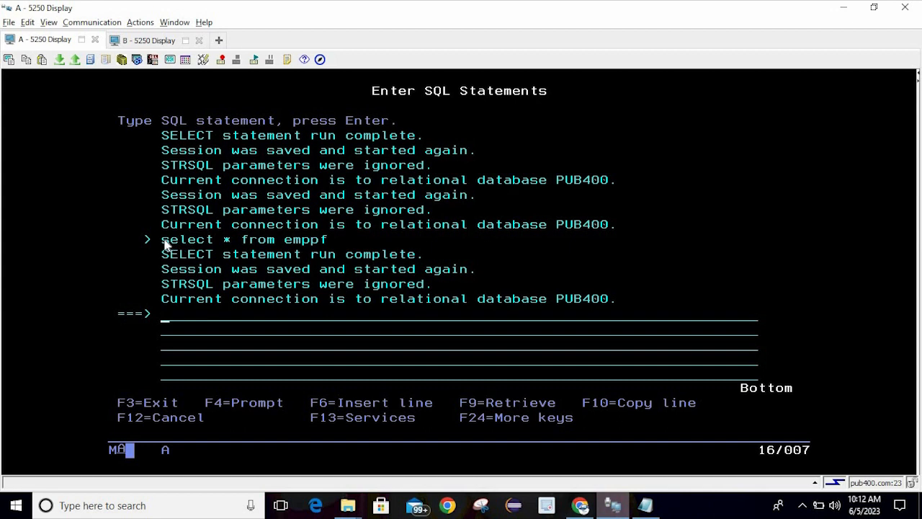
left_click_drag(163, 244, 325, 243)
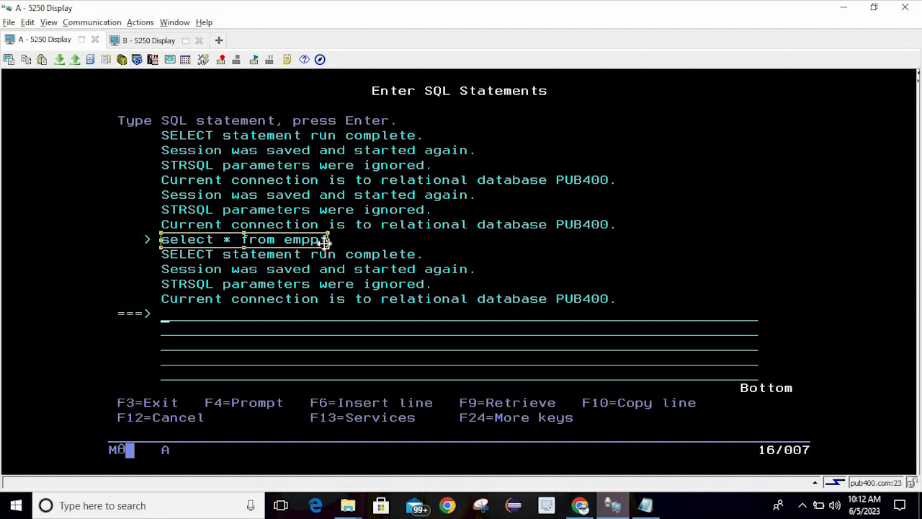
left_click(26, 59)
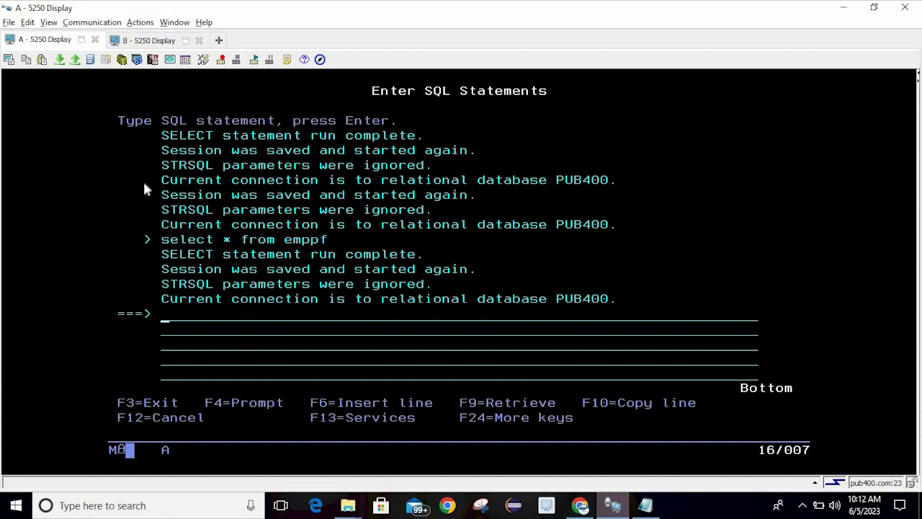
left_click(43, 62)
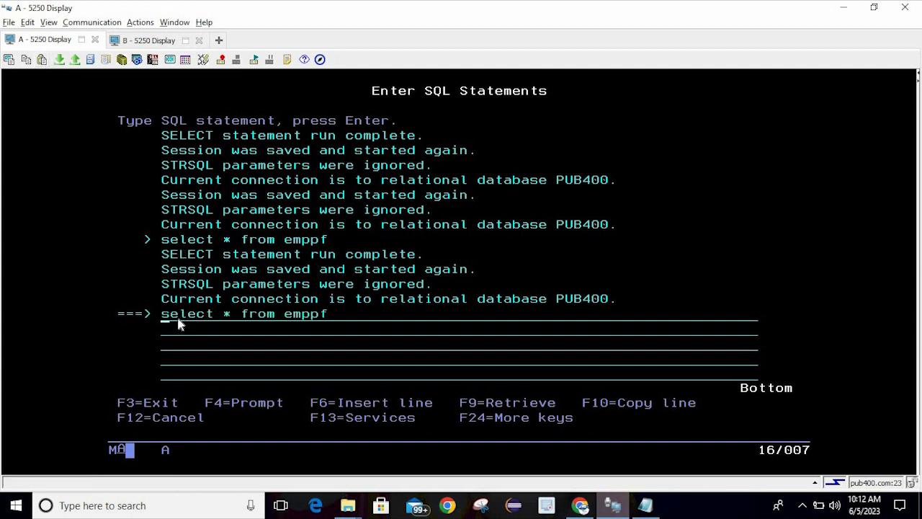
left_click(164, 335)
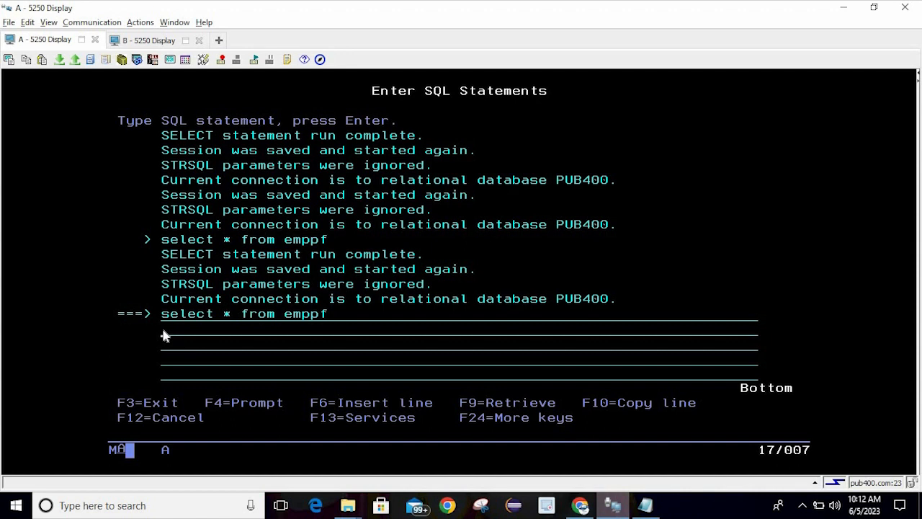
left_click(43, 62)
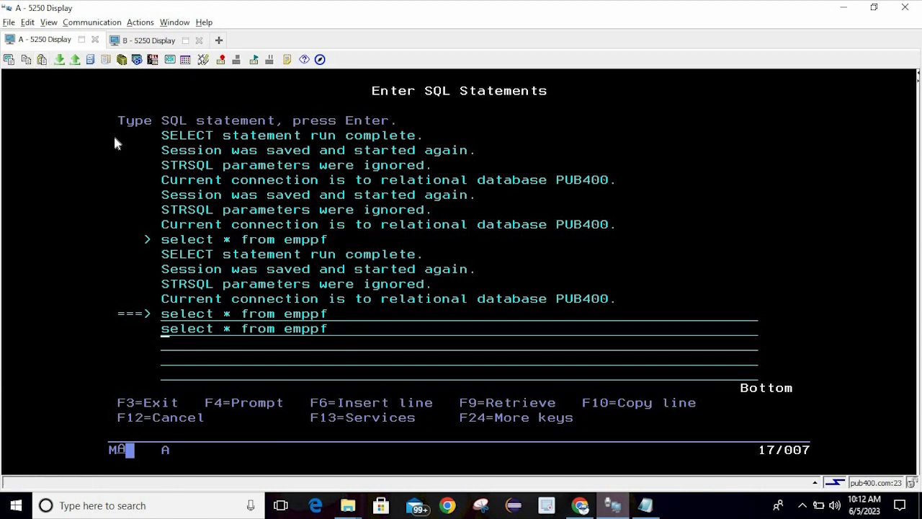
left_click(223, 197)
left_click(252, 204)
Reopen PF Data from the desktop and paste 'select * from emppf' on its last line
key("super+d")
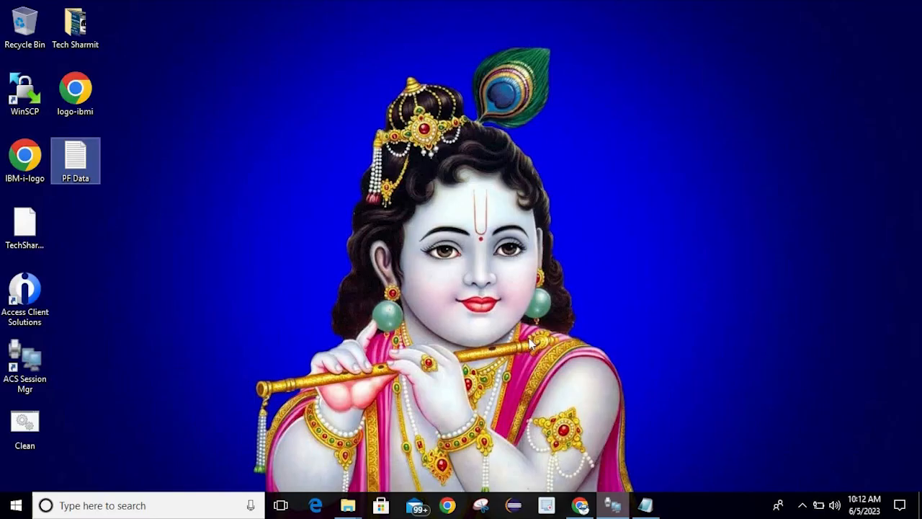
double_click(92, 170)
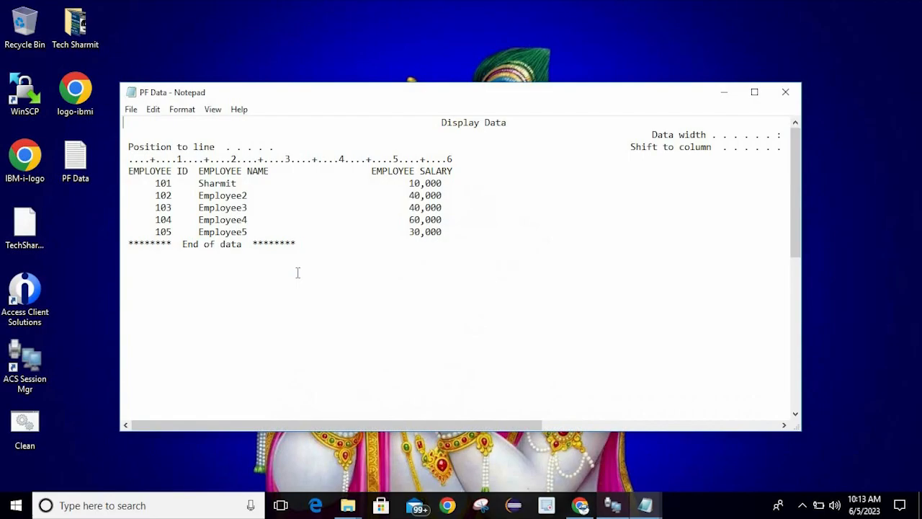
left_click(241, 288)
key("Down")
key("Down")
key("Down")
key("Down")
key("Down")
key("Down")
key("Down")
key("Down")
key("Down")
key("Down")
key("Down")
key("Down")
key("Down")
key("Down")
key("Down")
key("Down")
key("Down")
key("Down")
key("Down")
key("Down")
key("Down")
key("Down")
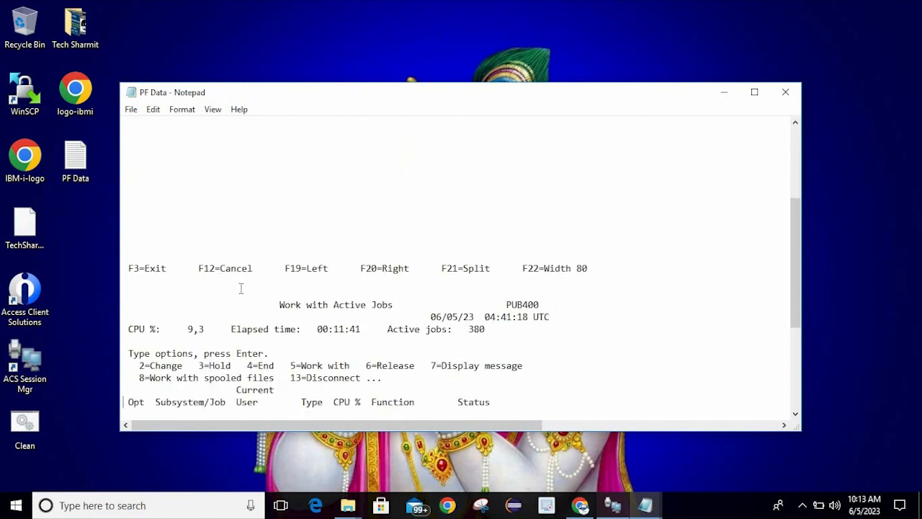
key("Down")
key("Down")
key("Down")
key("Down")
key("Down")
key("Down")
key("Down")
key("Down")
key("Down")
key("Down")
key("Down")
key("Down")
key("Down")
key("Down")
key("Down")
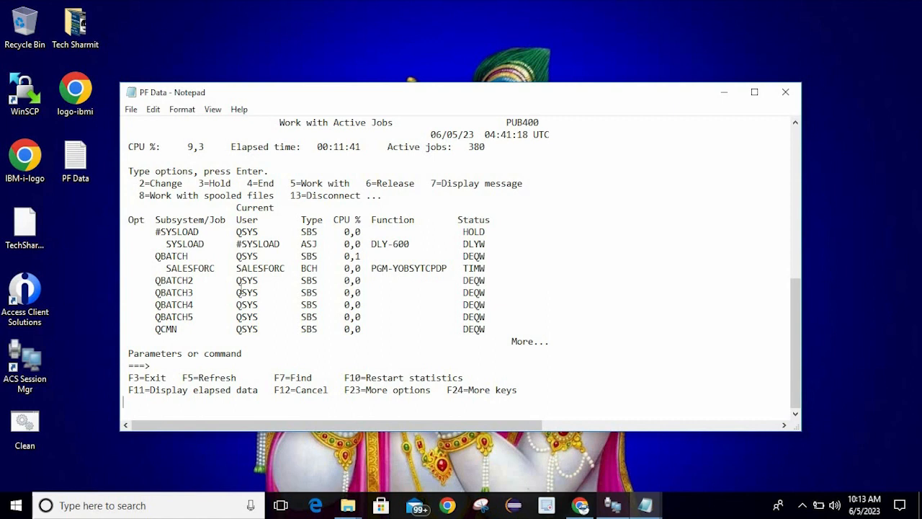
key("ctrl+v")
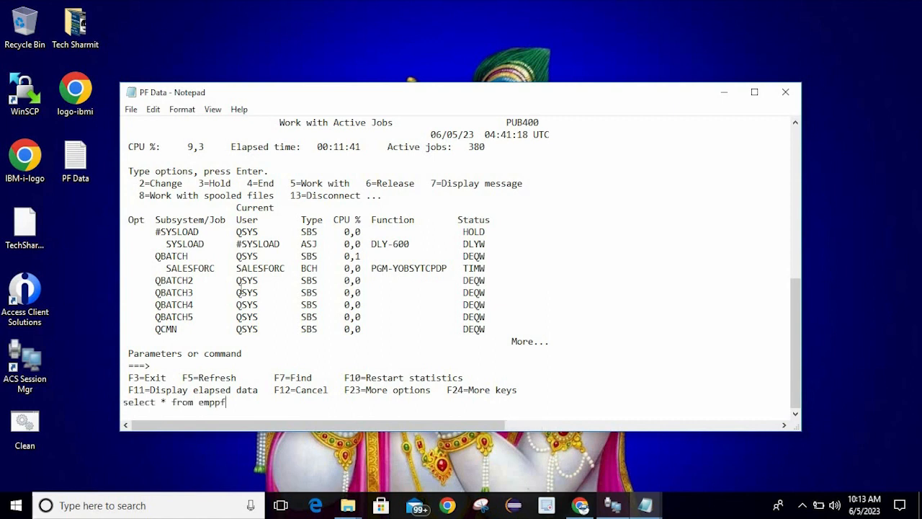
key("alt+Tab")
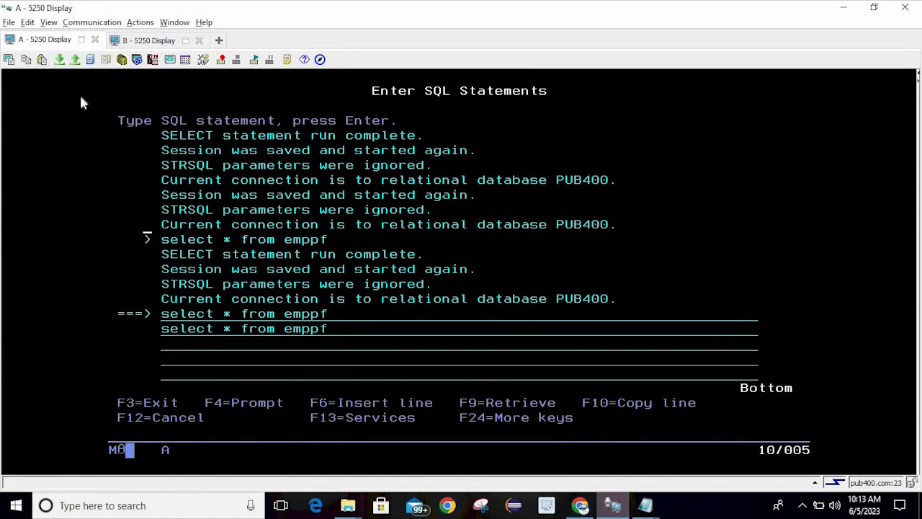
key("alt+Tab")
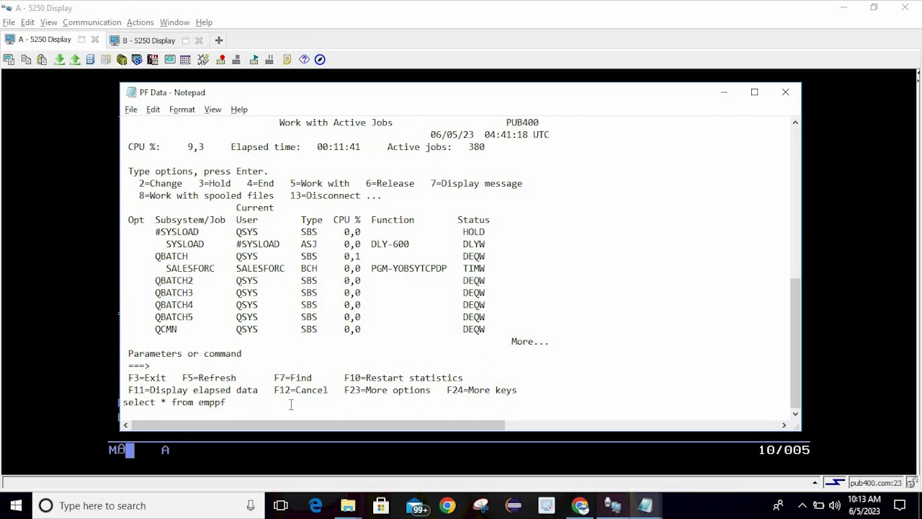
key("alt+Tab")
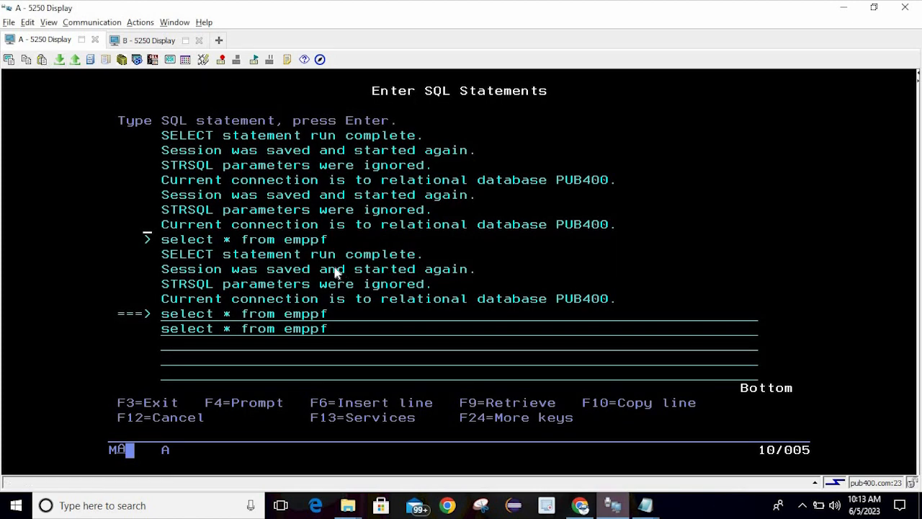
Paste the emppf query, then save and exit interactive SQL back to the Main Menu
left_click(351, 314)
left_click(41, 63)
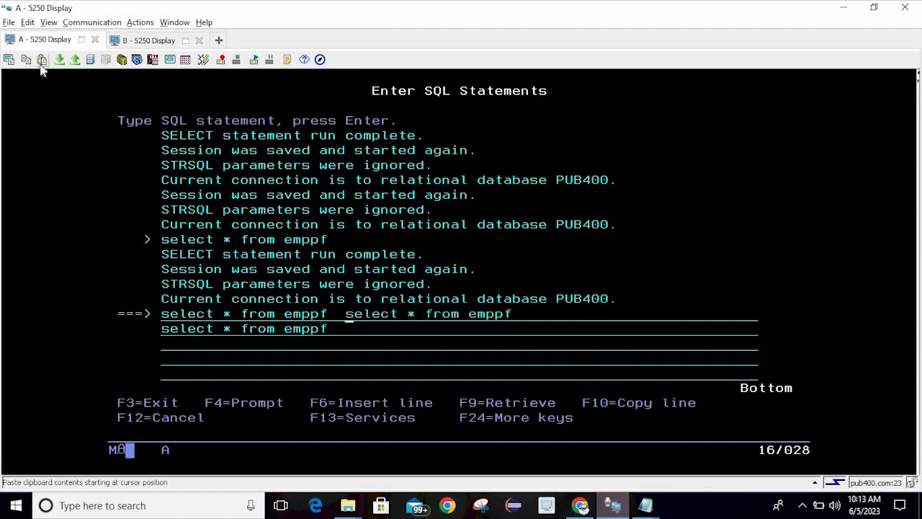
left_click(263, 231)
key("F3")
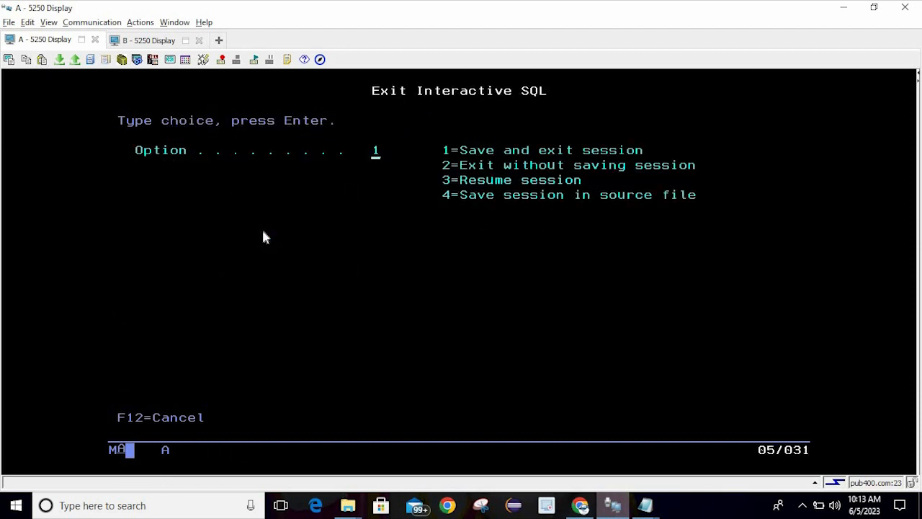
key("Return")
key("F3")
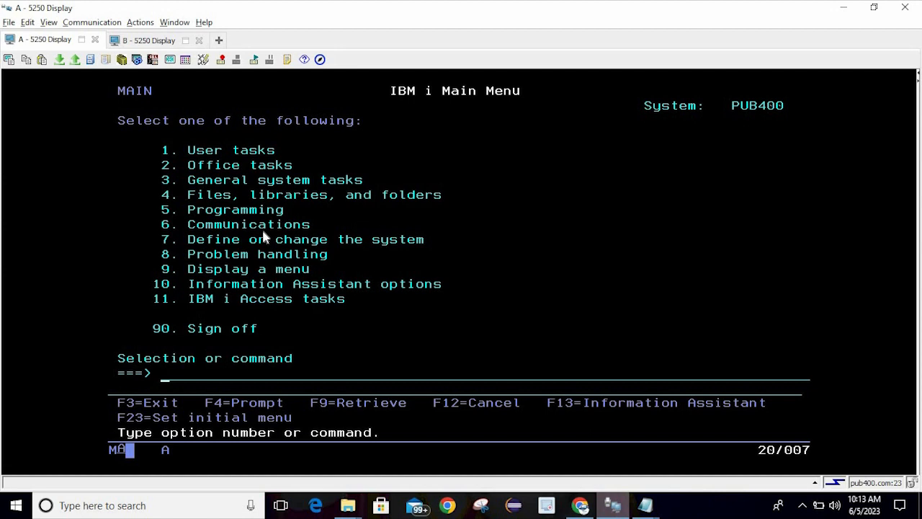
Check the PF Data notes, then copy part of 'General' to the command line and mark 'Files'
left_click(646, 506)
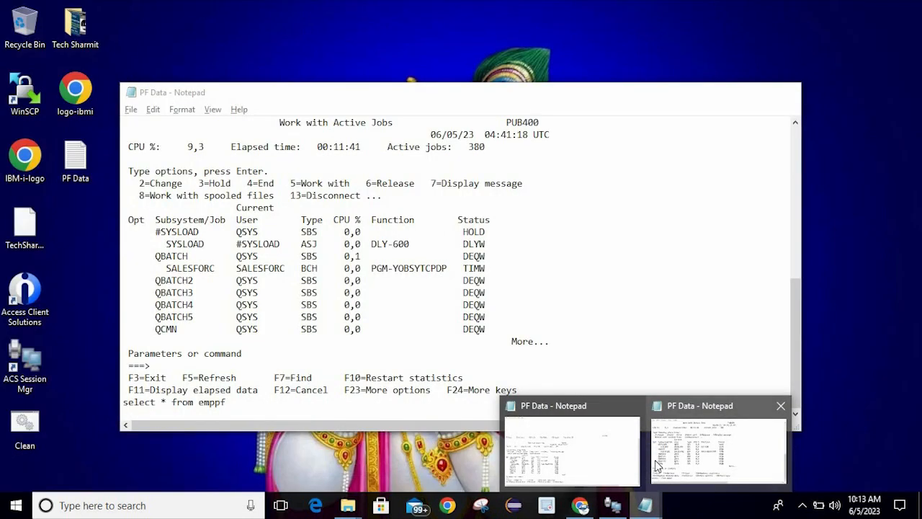
left_click(714, 447)
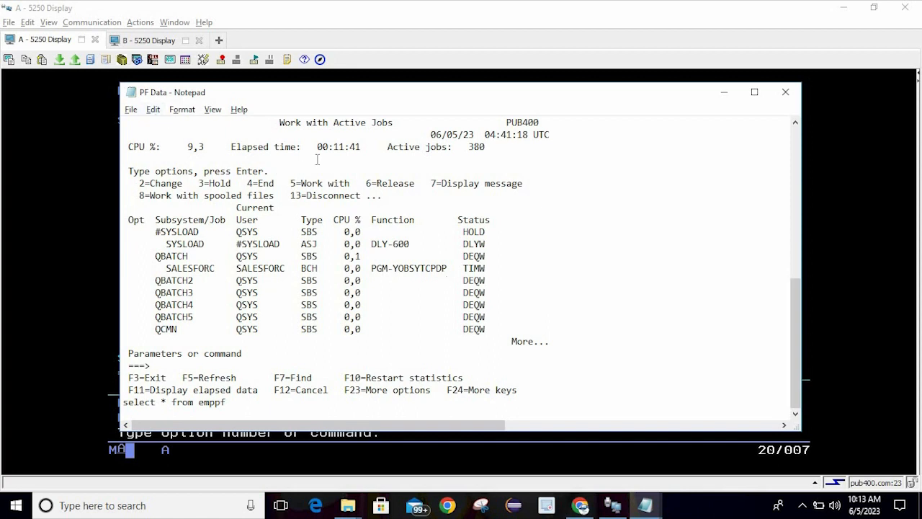
left_click(82, 132)
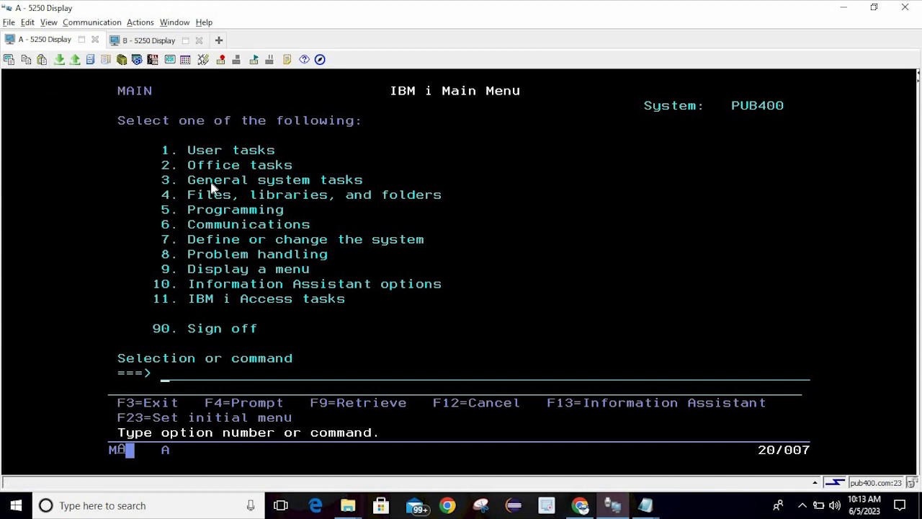
left_click_drag(215, 179, 245, 194)
key("ctrl+c")
key("ctrl+v")
left_click_drag(184, 193, 232, 204)
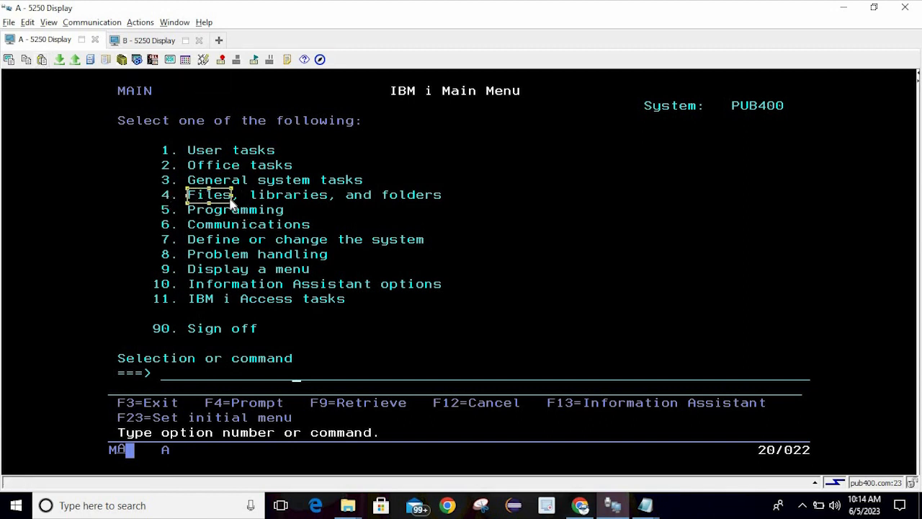
Paste 'Files' onto the command line, prompt it with F4, then clear it with F3
left_click(29, 61)
left_click(267, 374)
left_click(42, 61)
left_click(287, 242)
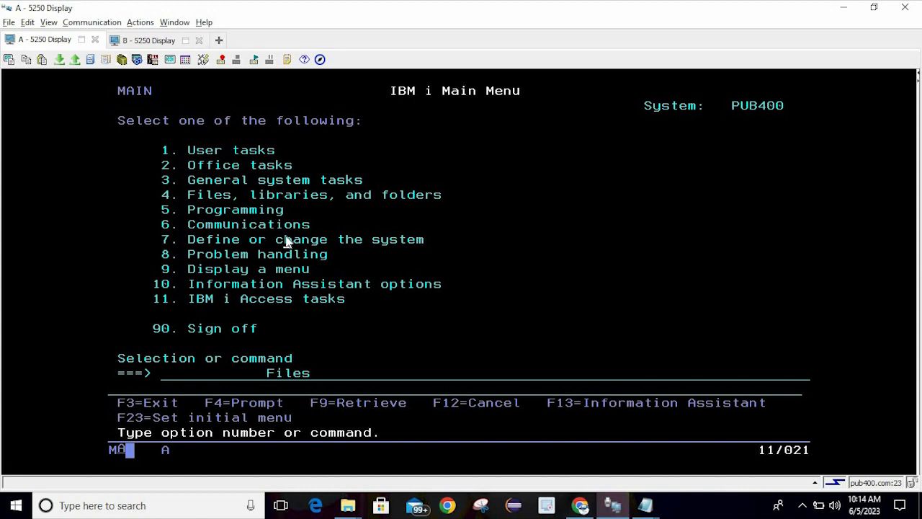
key("F4")
key("F3")
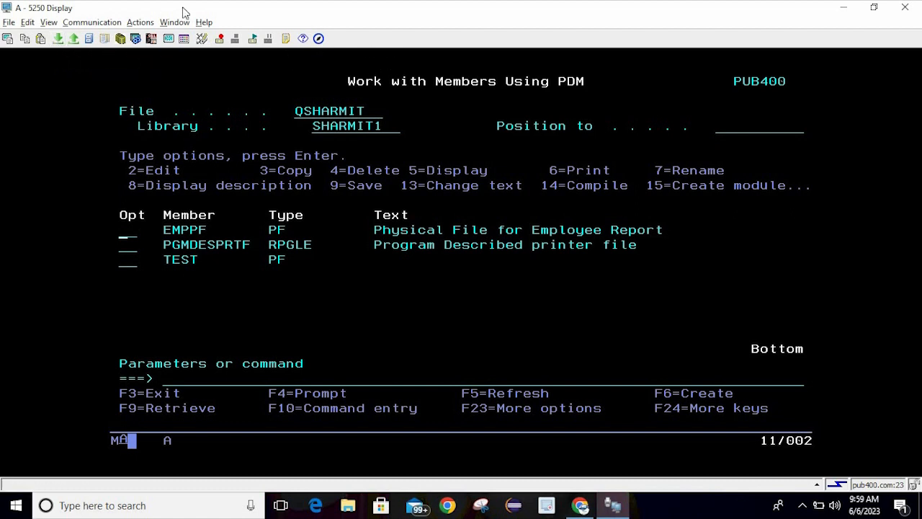
left_click(49, 22)
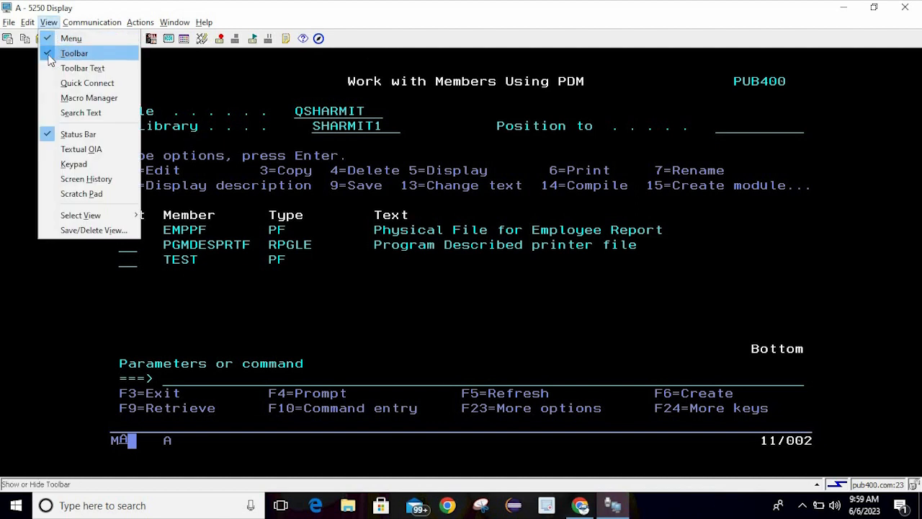
left_click(73, 53)
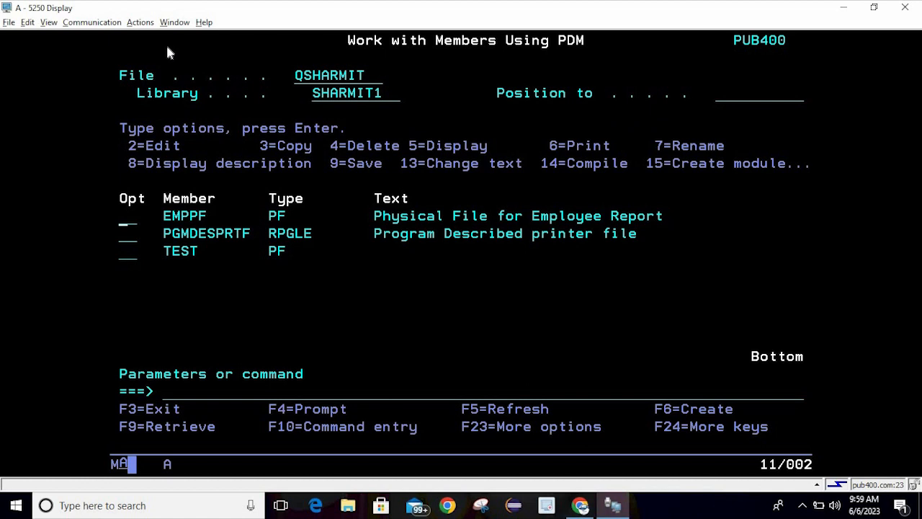
left_click(51, 23)
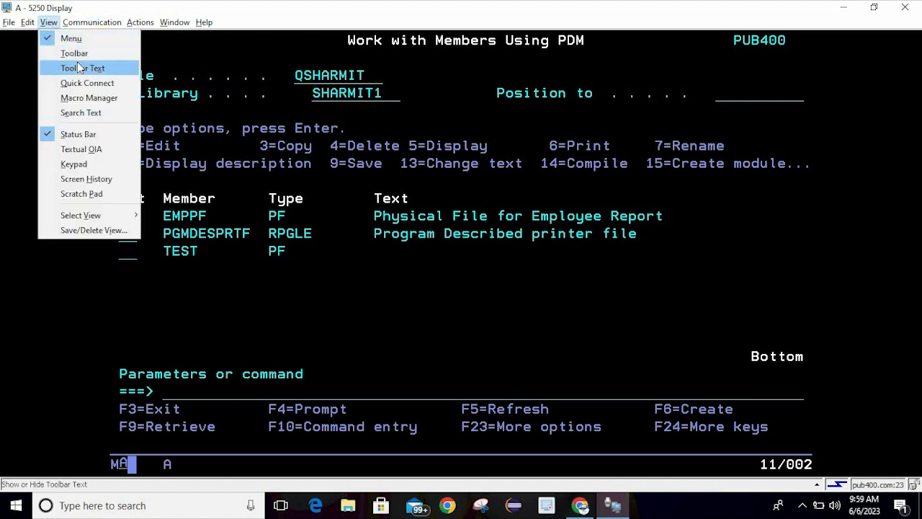
left_click(74, 53)
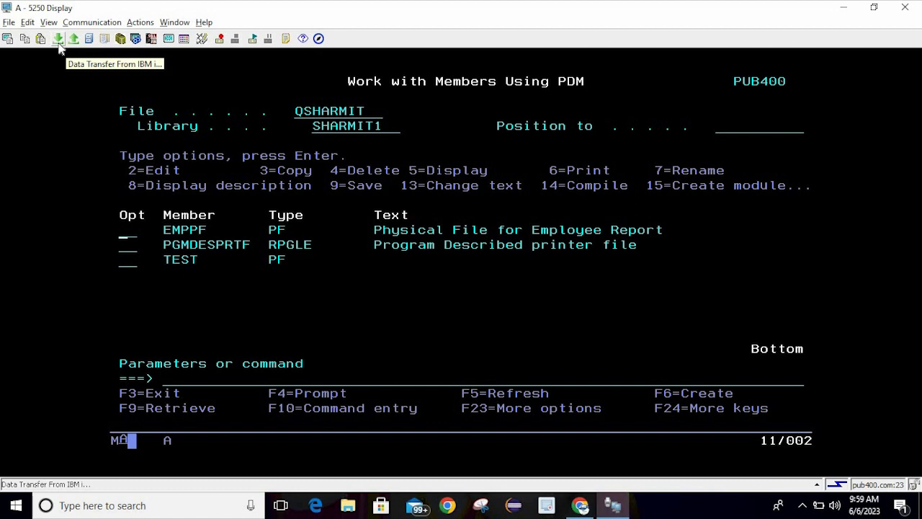
left_click(190, 159)
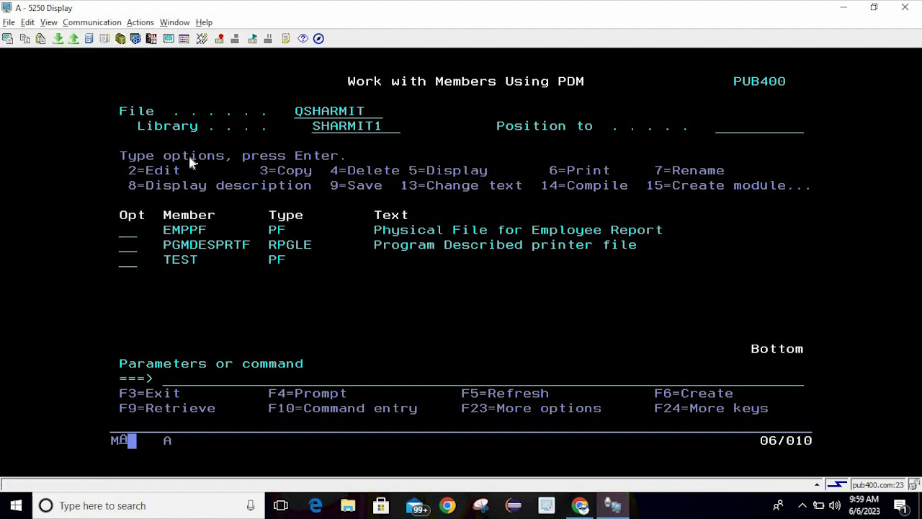
Start interactive SQL by entering strsql on the command line
left_click(338, 291)
left_click(232, 379)
type("strsql")
key("Return")
Run 'select * from emppf' to show employees 101–105 with salaries 10,000 to 60,000
type("selec")
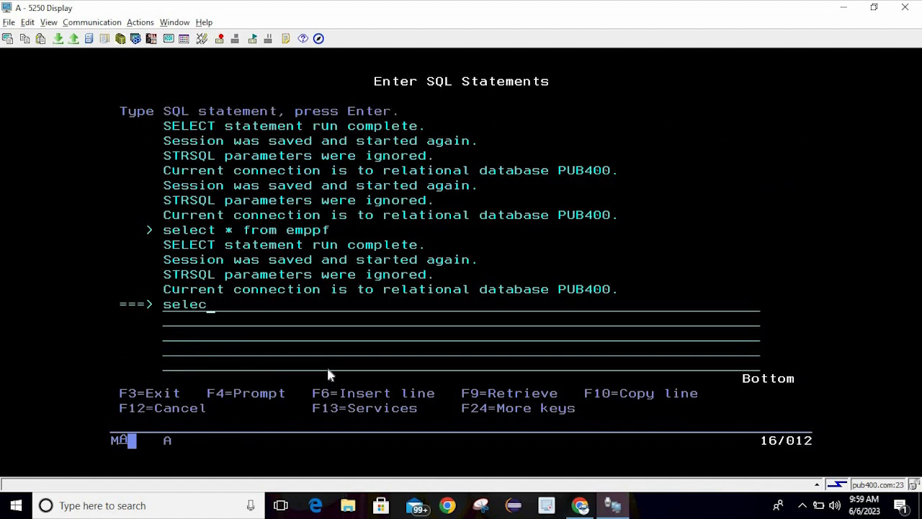
type("t*")
key("BackSpace")
key("BackSpace")
type("* from emppf")
key("Return")
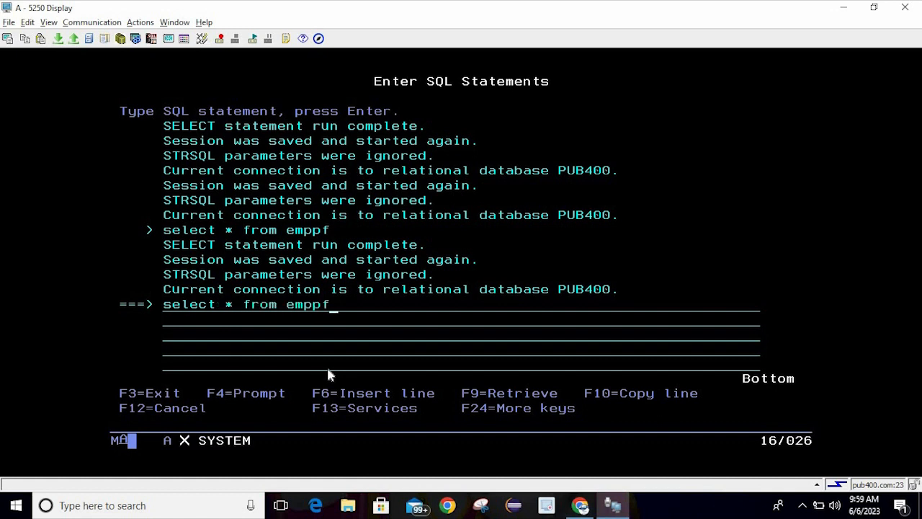
left_click(323, 258)
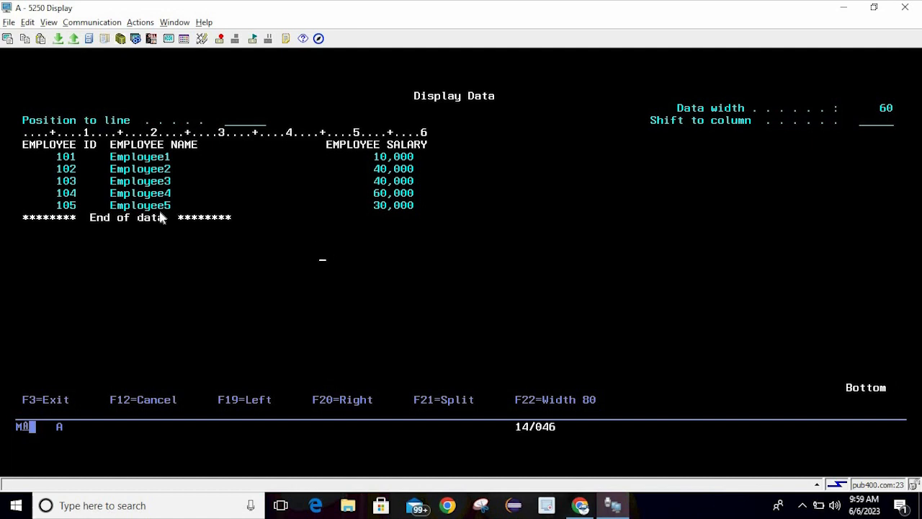
left_click(121, 208)
left_click(253, 119)
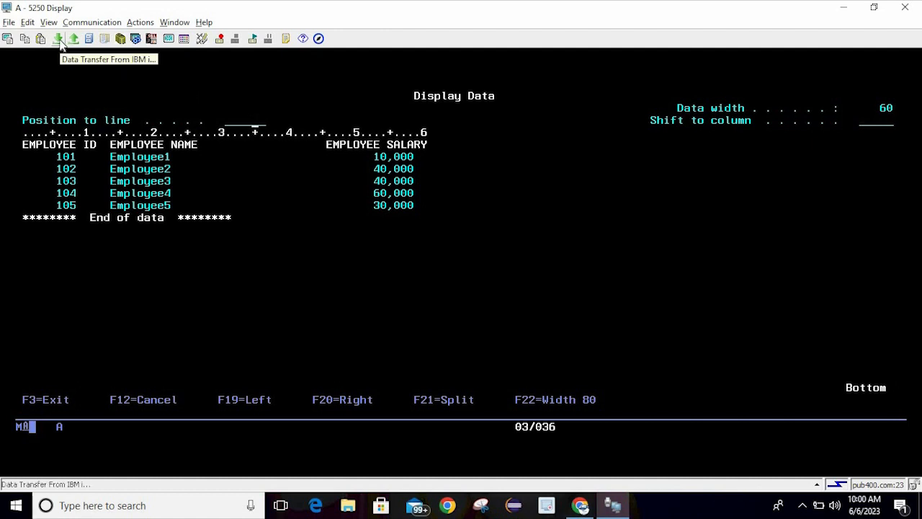
left_click(257, 180)
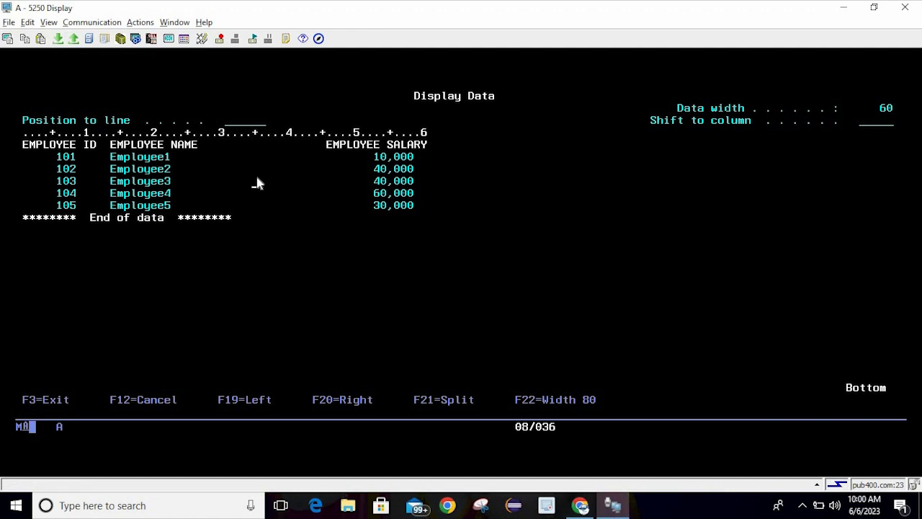
left_click(58, 40)
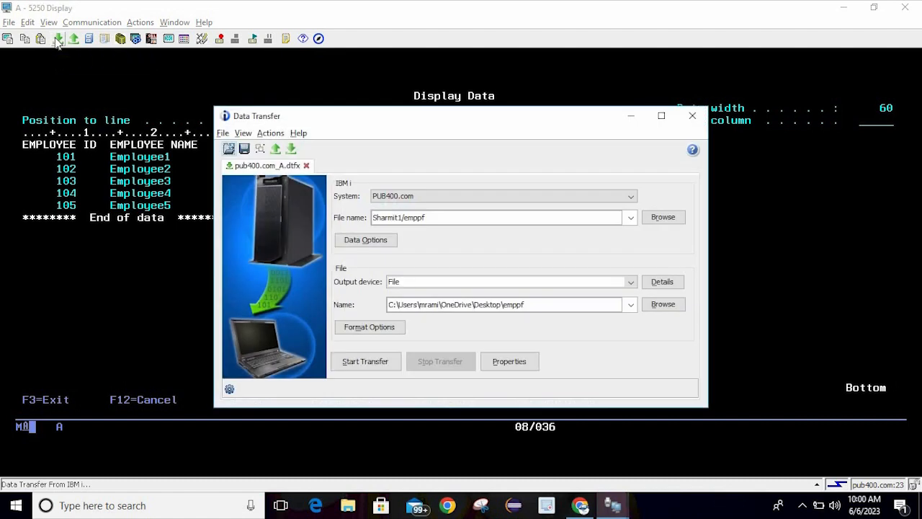
left_click(488, 220)
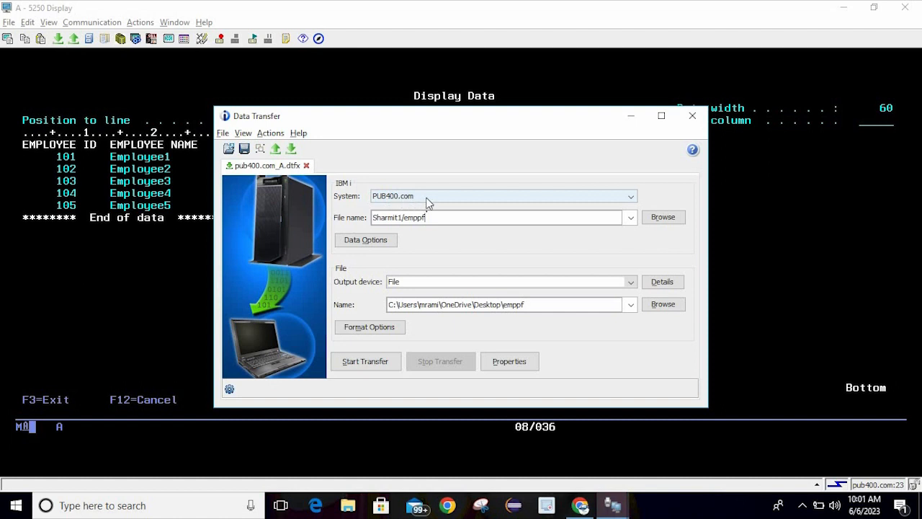
left_click_drag(439, 121, 434, 102)
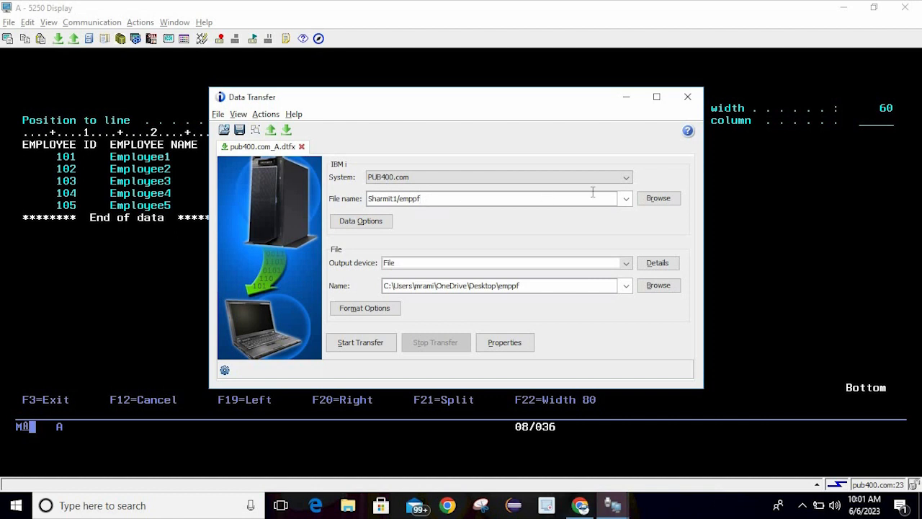
left_click(653, 200)
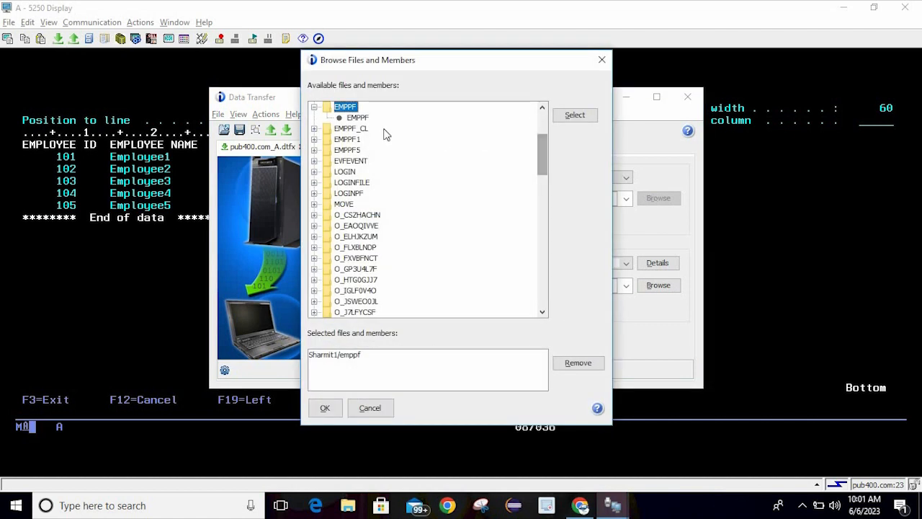
left_click_drag(544, 165, 546, 139)
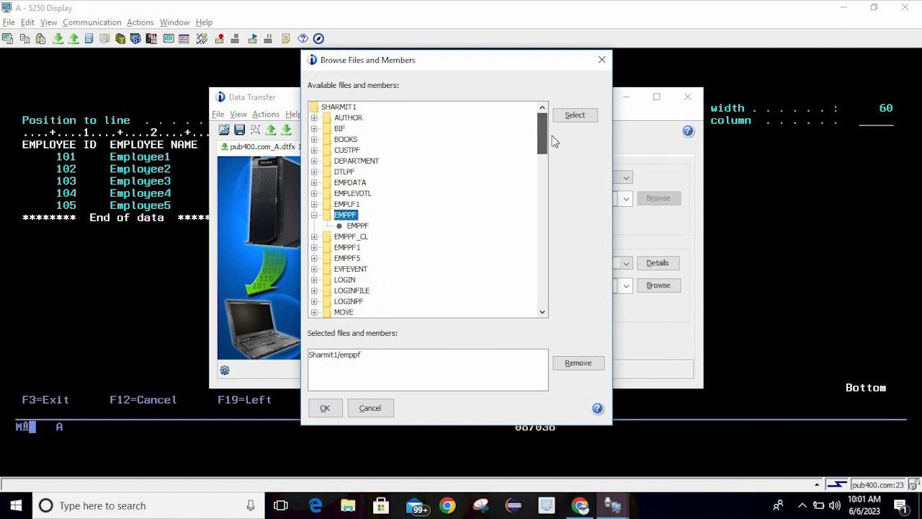
left_click(357, 226)
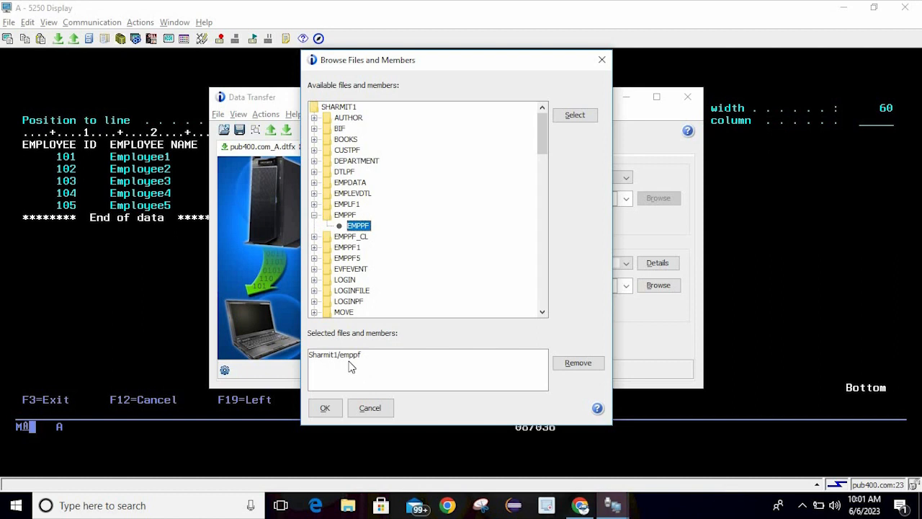
left_click(377, 408)
left_click(399, 199)
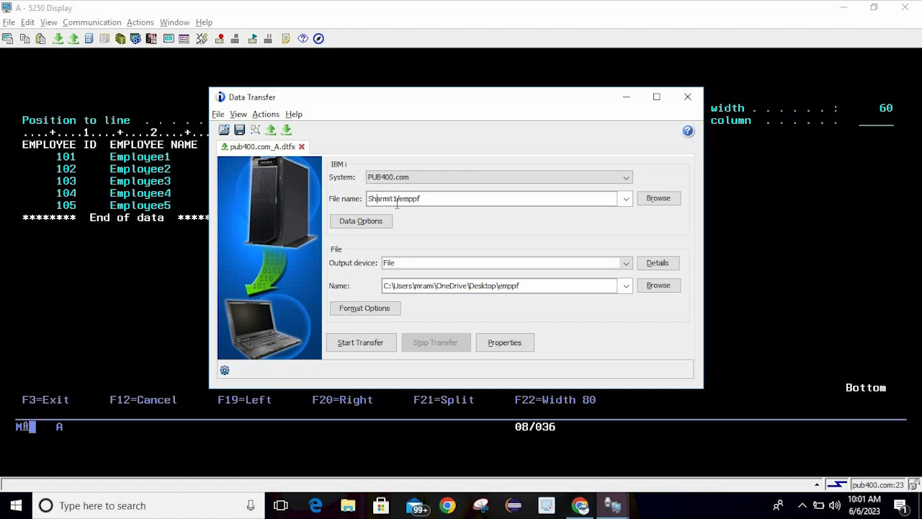
mouse_move(397, 202)
left_mouse_down()
mouse_move(361, 203)
mouse_move(416, 202)
mouse_move(405, 202)
left_mouse_up()
left_click(425, 202)
From Data Options, check the employee data on the 5250 screen, then open Download Request Details
left_click(374, 223)
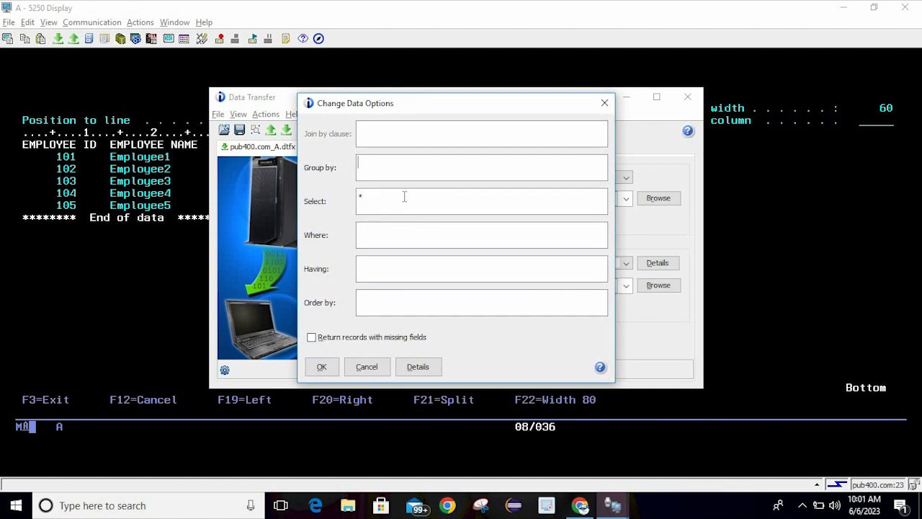
left_click(163, 178)
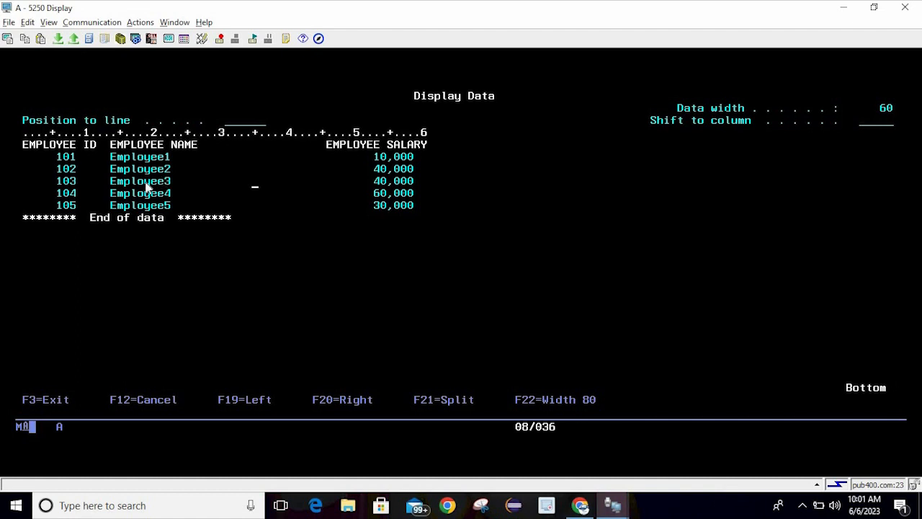
key("alt+Tab")
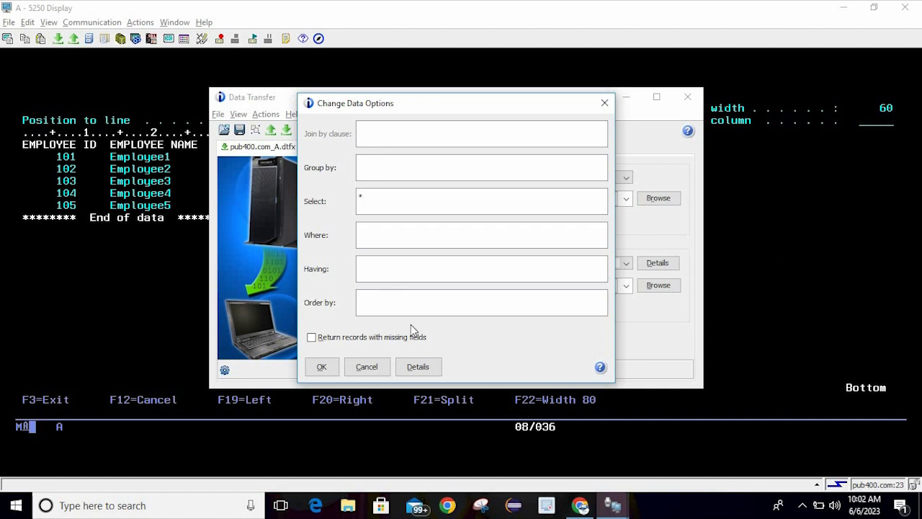
left_click(419, 366)
mouse_move(384, 204)
left_mouse_down()
mouse_move(459, 213)
mouse_move(342, 203)
mouse_move(440, 204)
mouse_move(389, 205)
left_mouse_up()
Browse the Where, Having, Order By and Group By tabs, add EMP_ID to Where, and accept
left_click(351, 89)
left_click(384, 91)
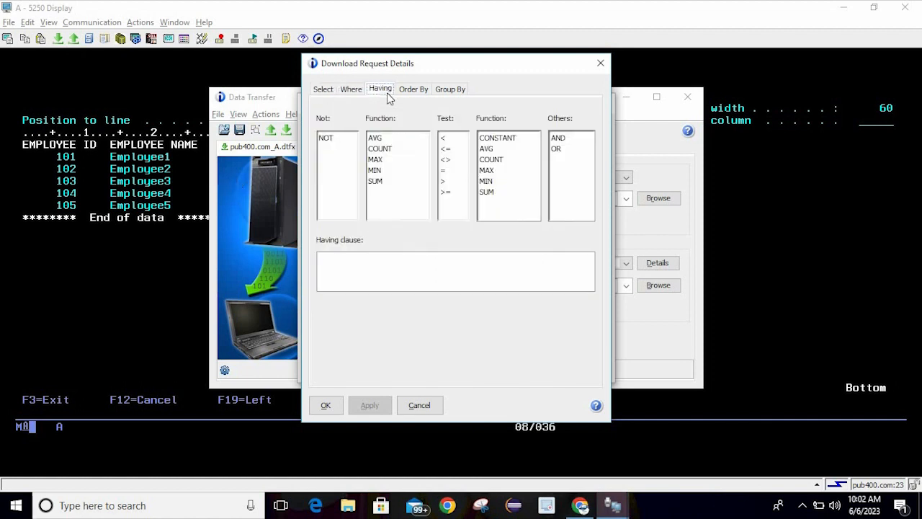
left_click(415, 91)
left_click(455, 92)
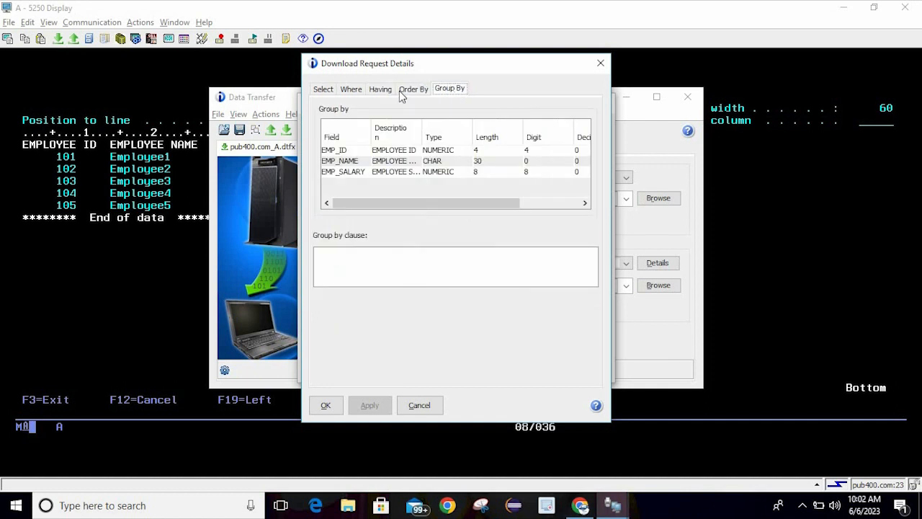
left_click(326, 92)
left_click(353, 91)
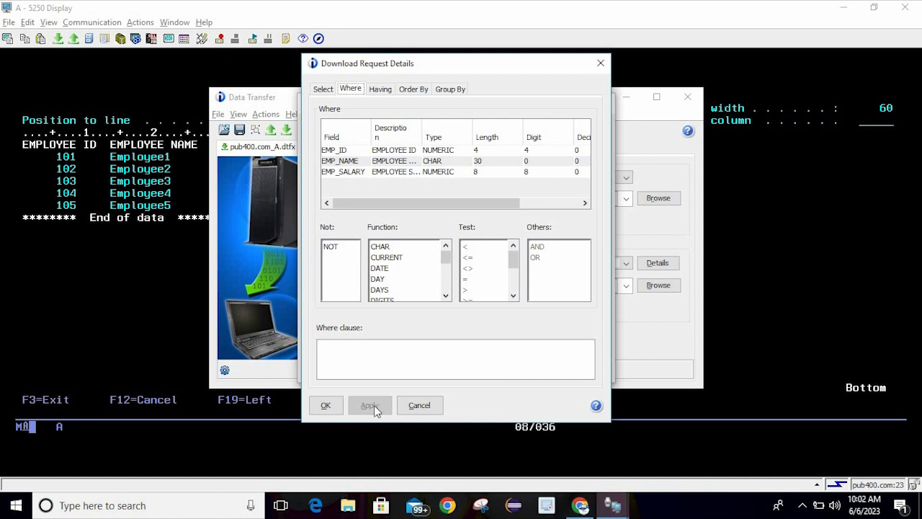
double_click(343, 151)
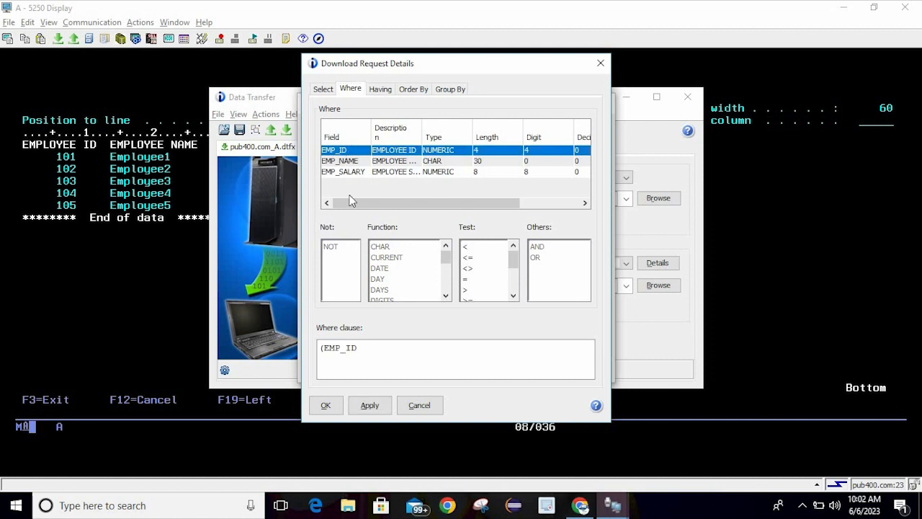
left_click(325, 406)
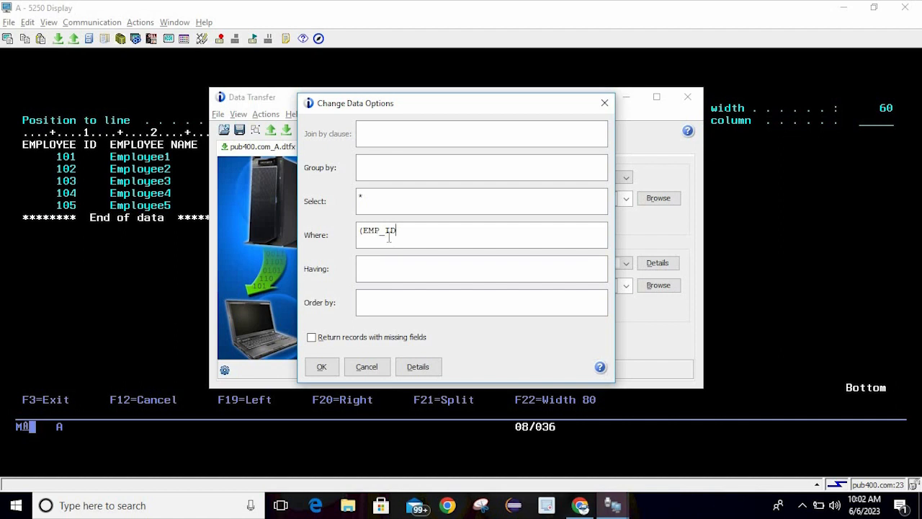
Clear the Where clause and set the Select clause to EMP_ID only, then apply and accept
left_click(420, 367)
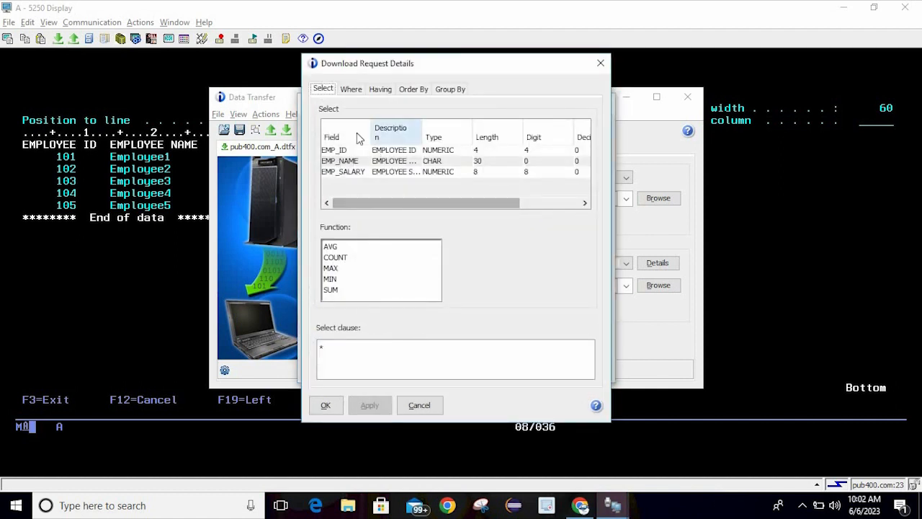
left_click(352, 89)
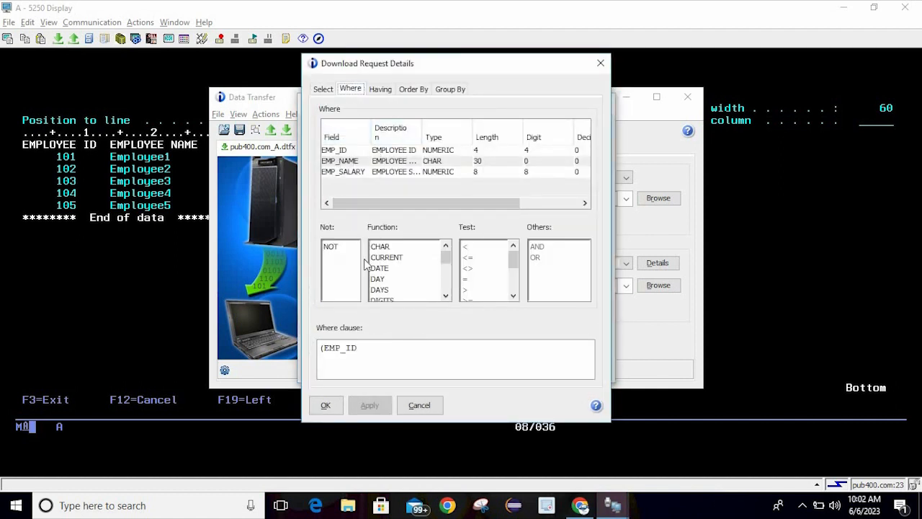
left_click(363, 348)
key("ctrl+a")
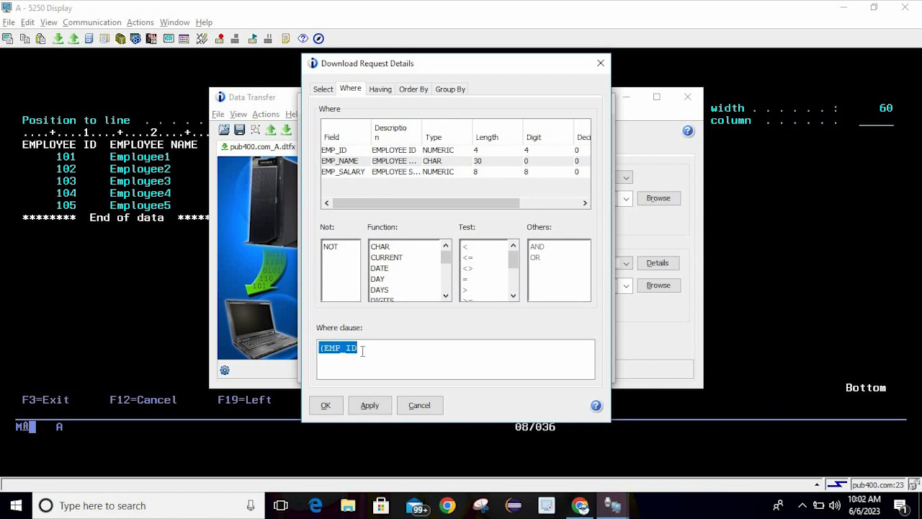
key("Delete")
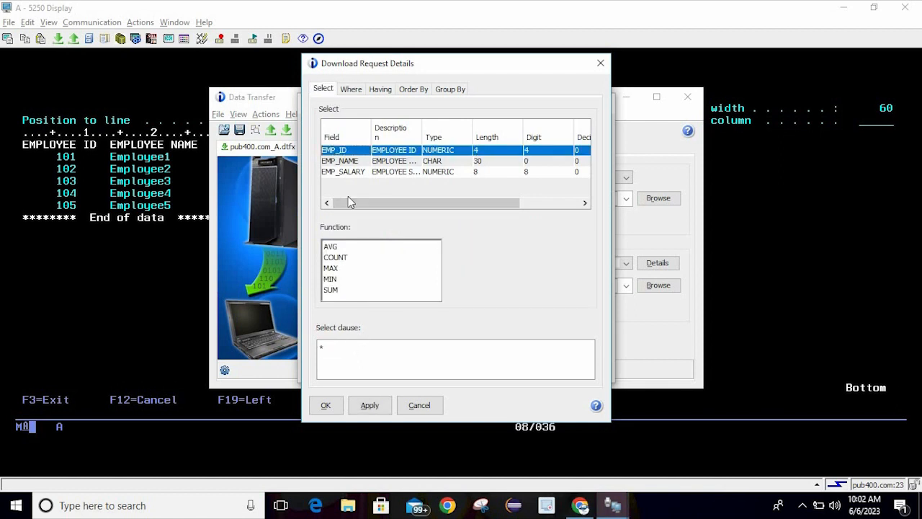
double_click(352, 150)
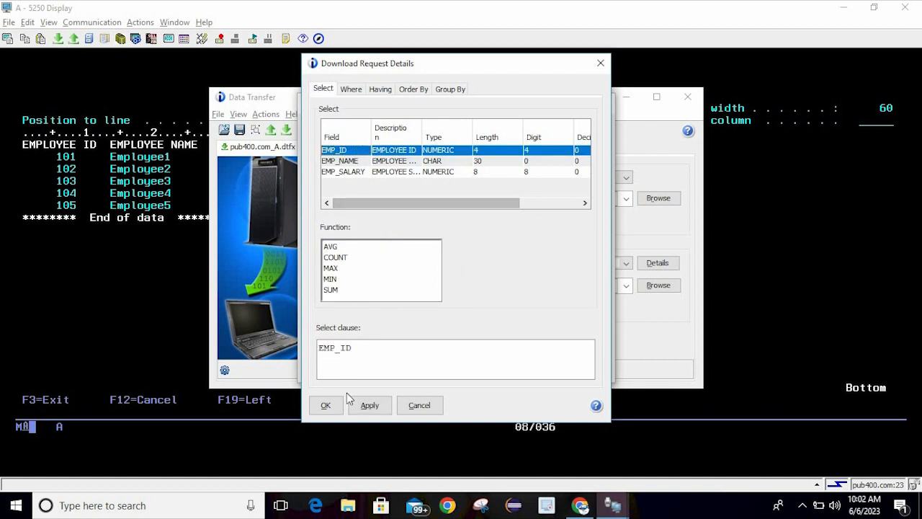
left_click(367, 406)
left_click(326, 406)
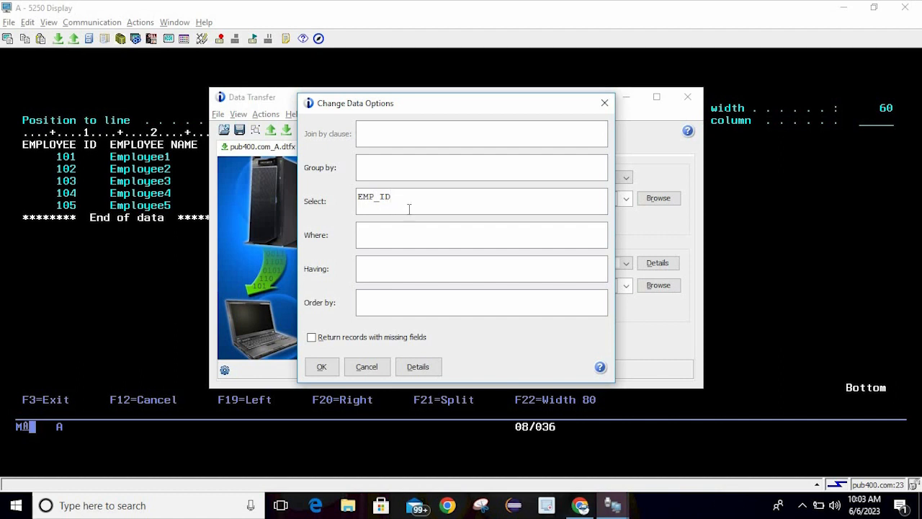
Replace the Select field with * to take all fields, confirm Data Options, and return to Data Transfer
type("aa")
key("ctrl+a")
type("*")
left_click(412, 228)
left_click(322, 367)
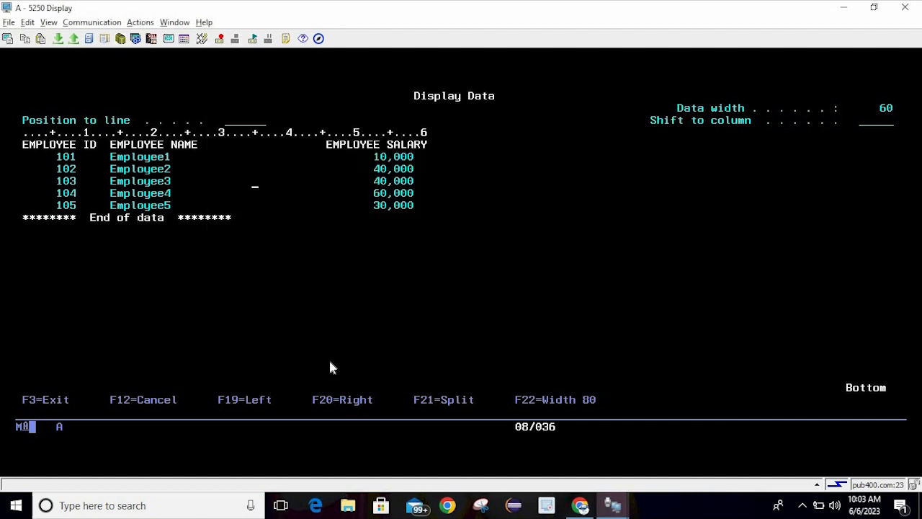
key("alt+Tab")
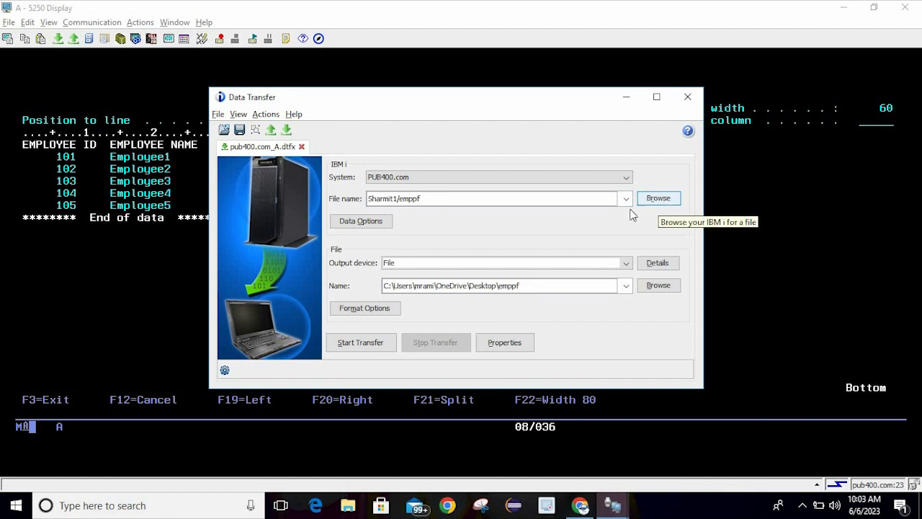
Cancel Data Options without changes and list the available output devices for the download
left_click(375, 224)
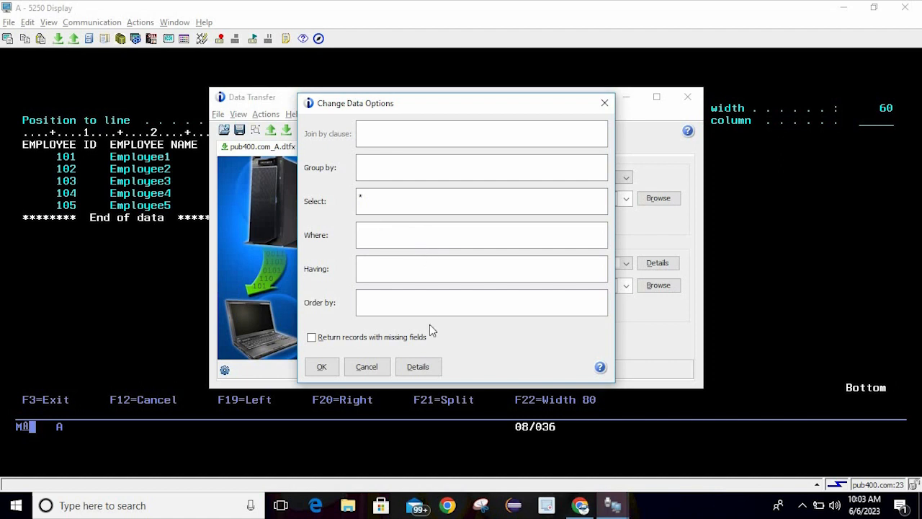
left_click(367, 366)
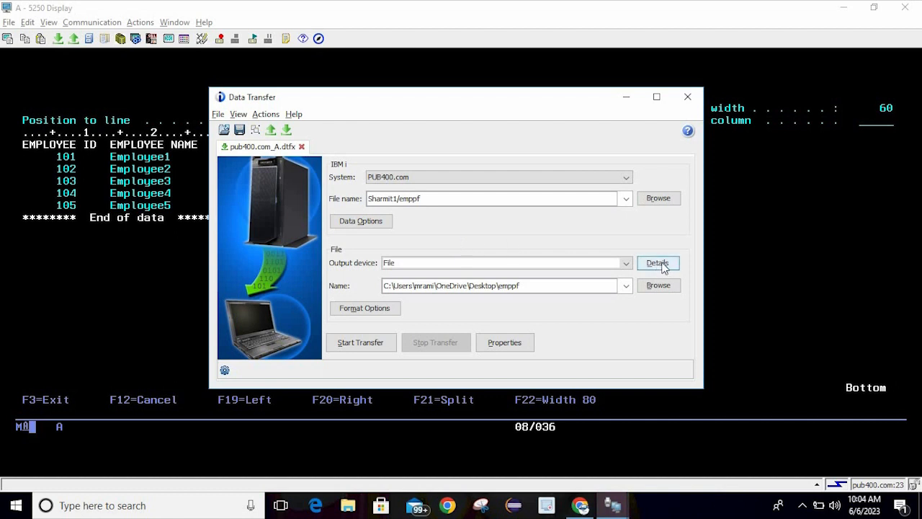
left_click(626, 263)
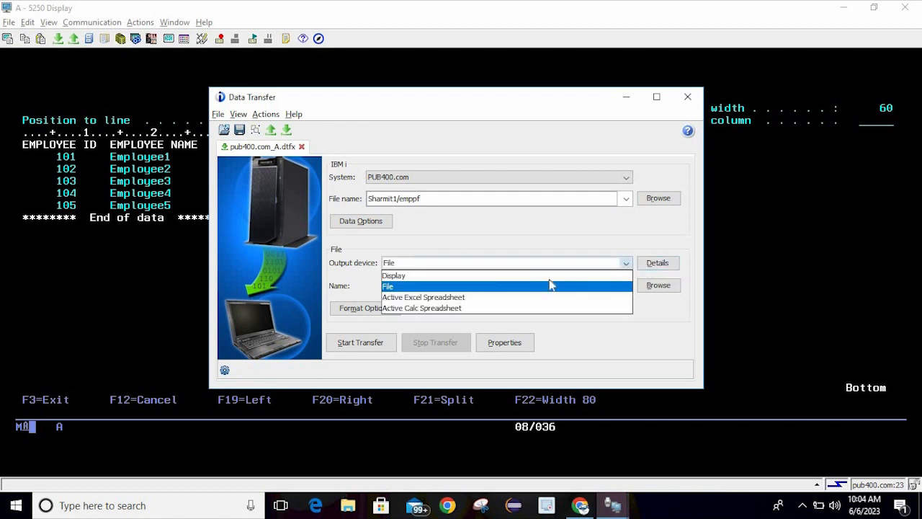
Try the active Excel spreadsheet output device and inspect its details, leaving them unchanged
left_click(459, 298)
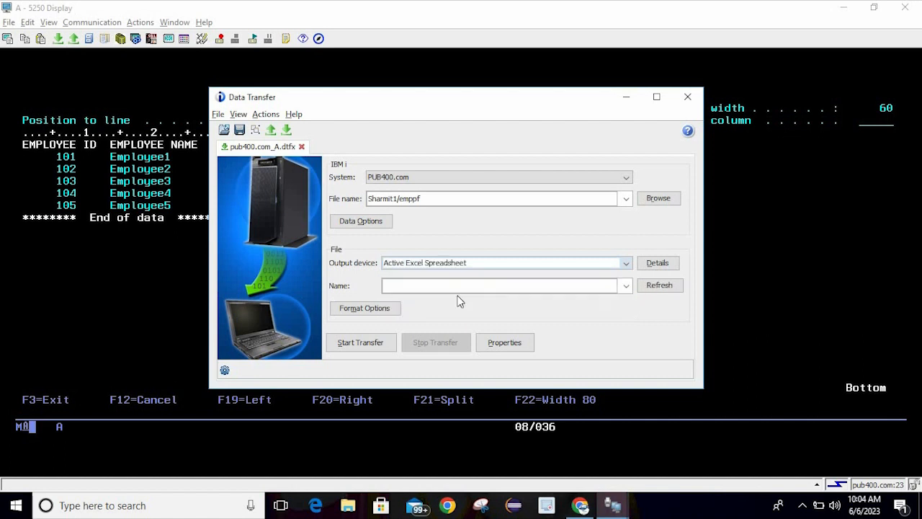
left_click(657, 264)
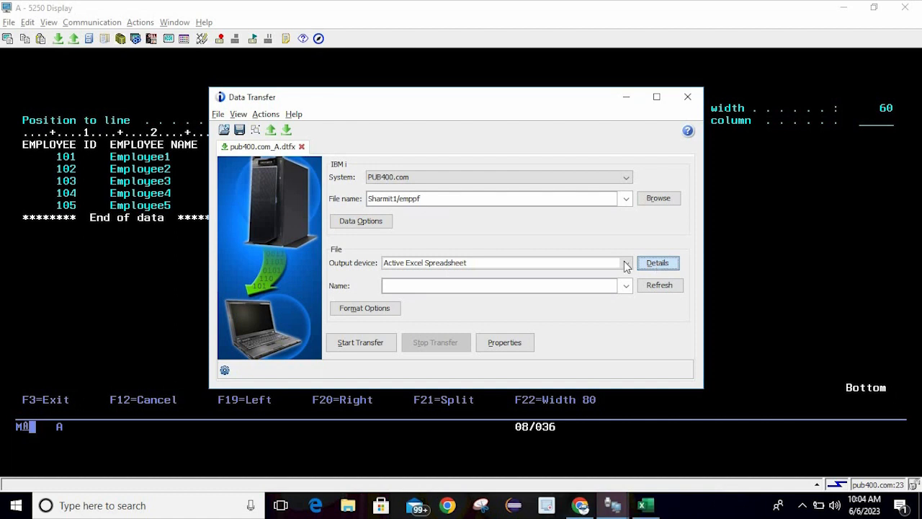
left_click(627, 263)
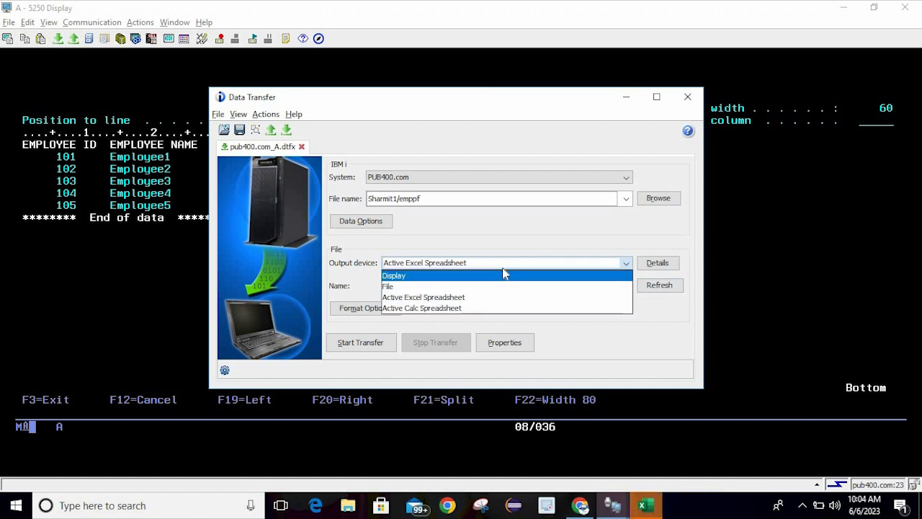
left_click(581, 201)
left_click(658, 263)
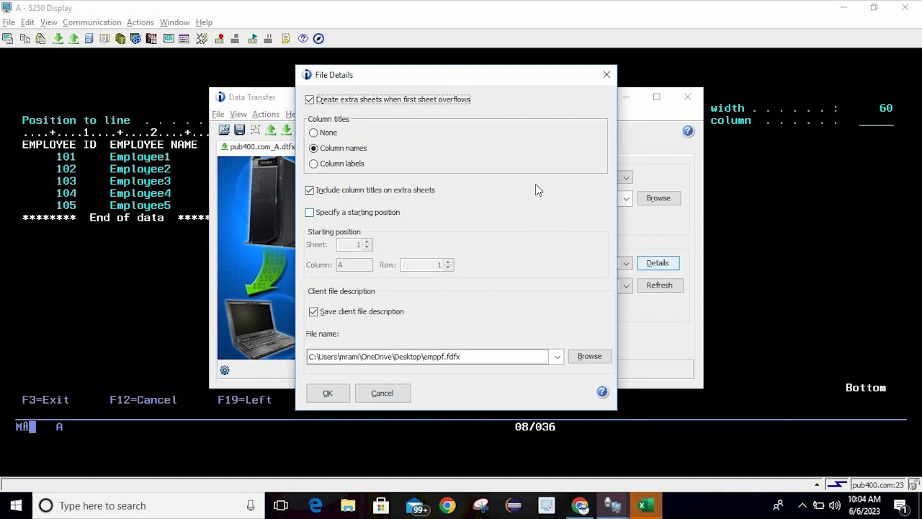
left_click(606, 76)
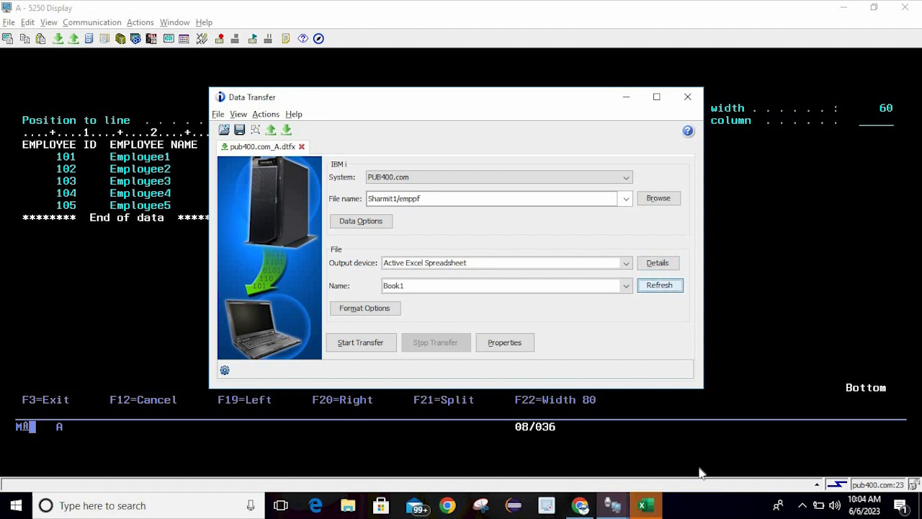
Close the empty Excel Book1 workbook and set the Output device to File
left_click(657, 505)
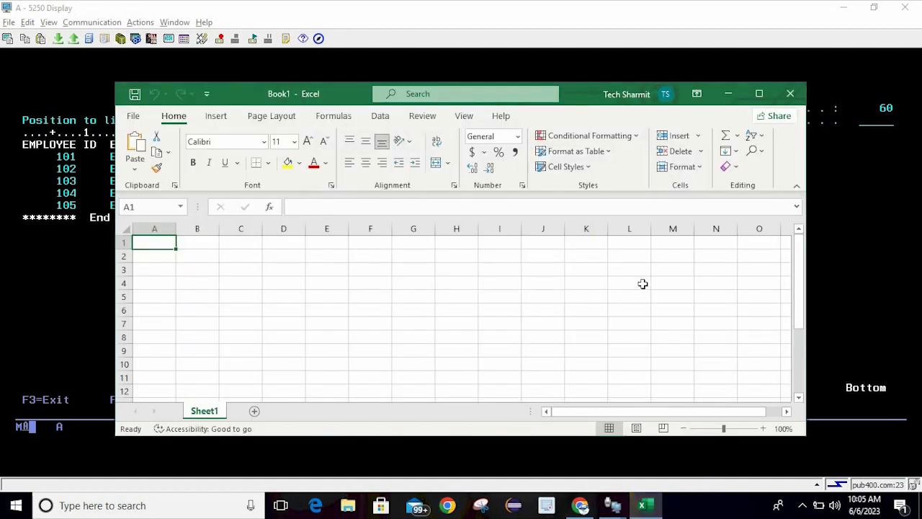
left_click(791, 93)
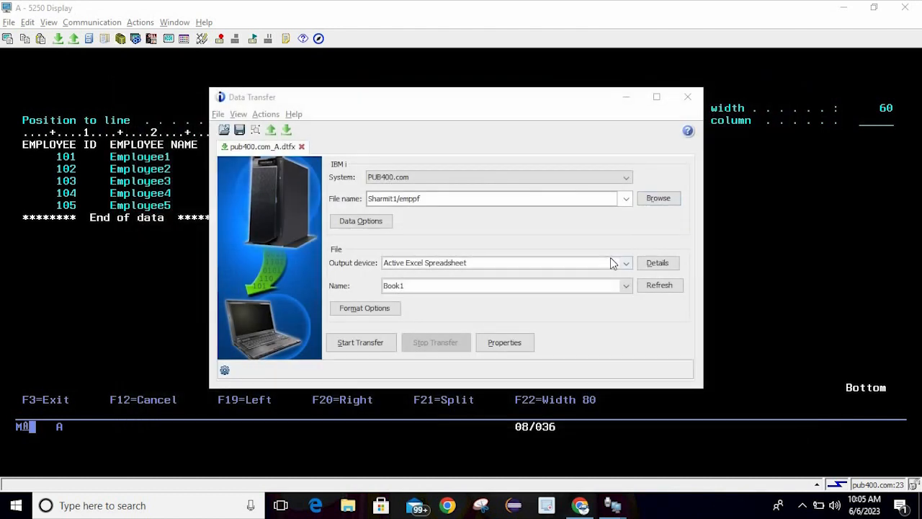
left_click(611, 262)
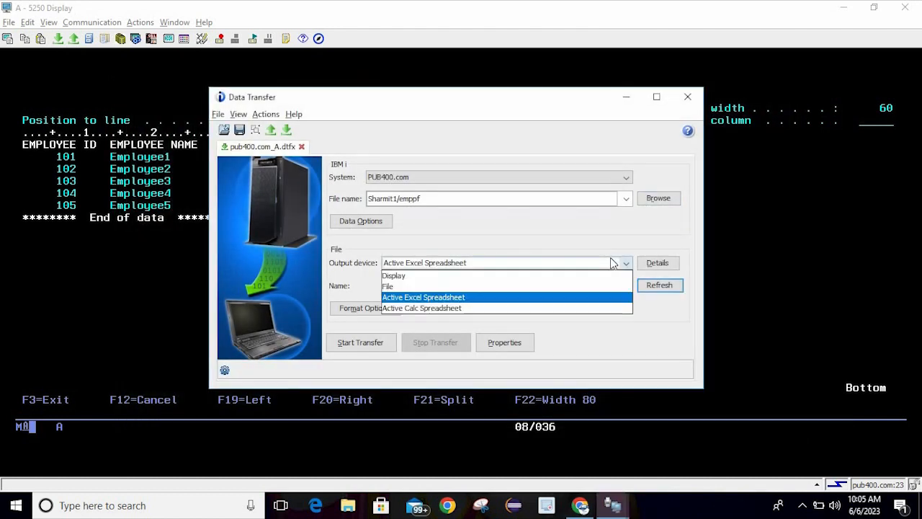
left_click(550, 284)
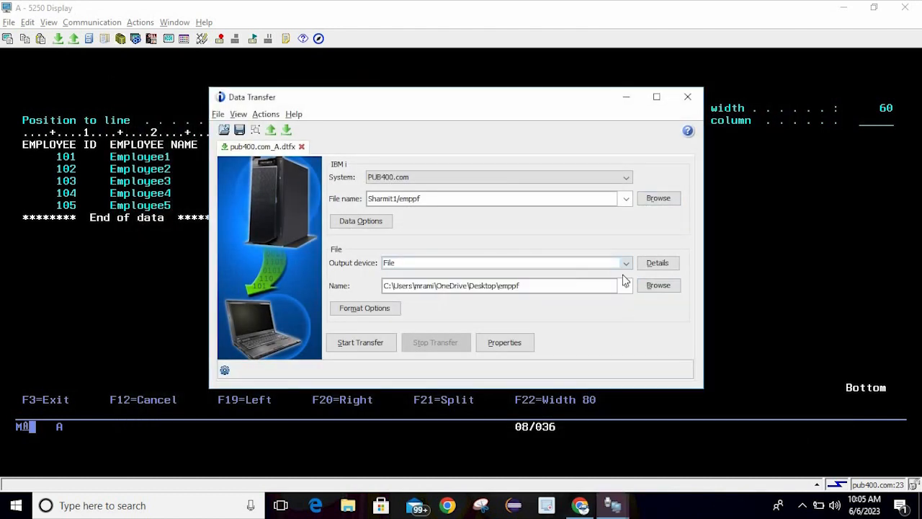
Make the output file type Microsoft Excel 97-2003 (.xls) with the Create new file action
left_click(652, 265)
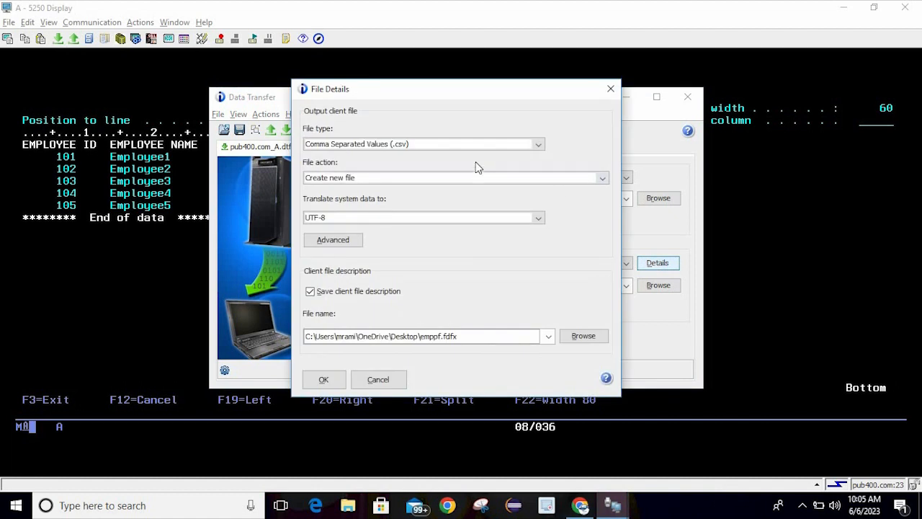
left_click(536, 144)
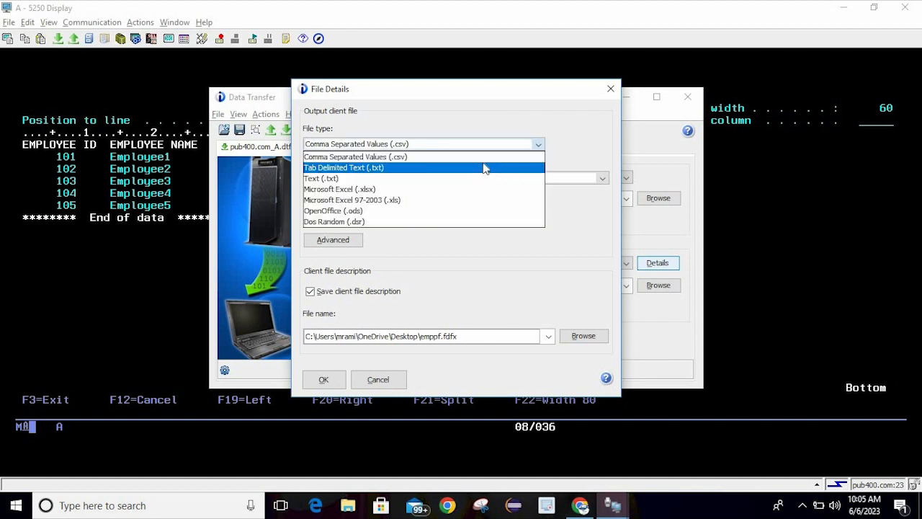
left_click(408, 207)
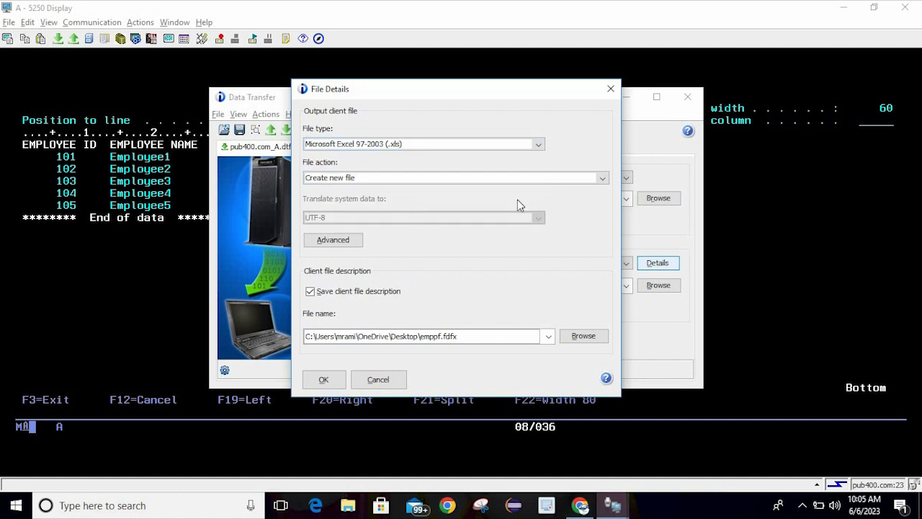
left_click(602, 179)
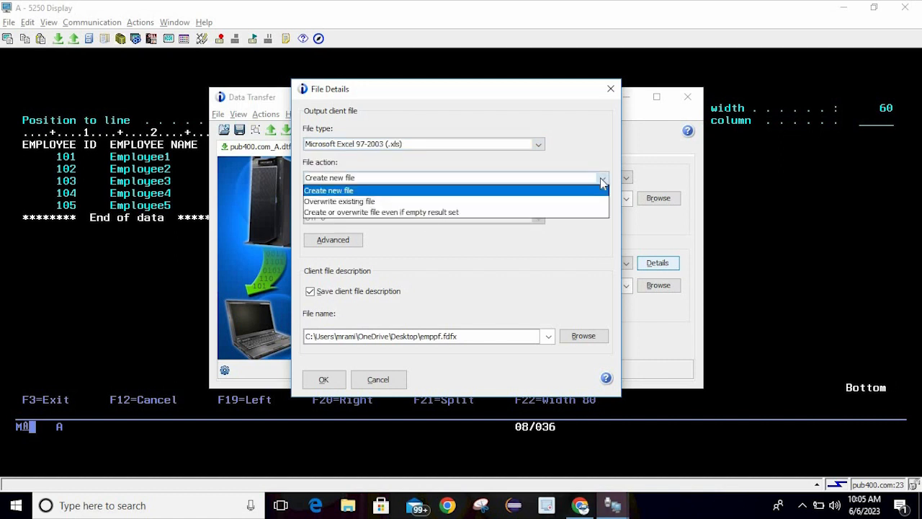
left_click(467, 192)
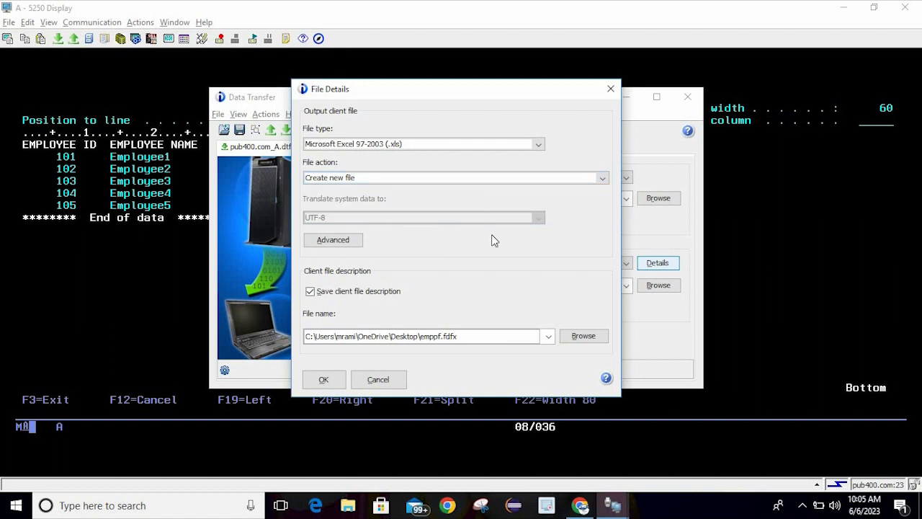
left_click(352, 243)
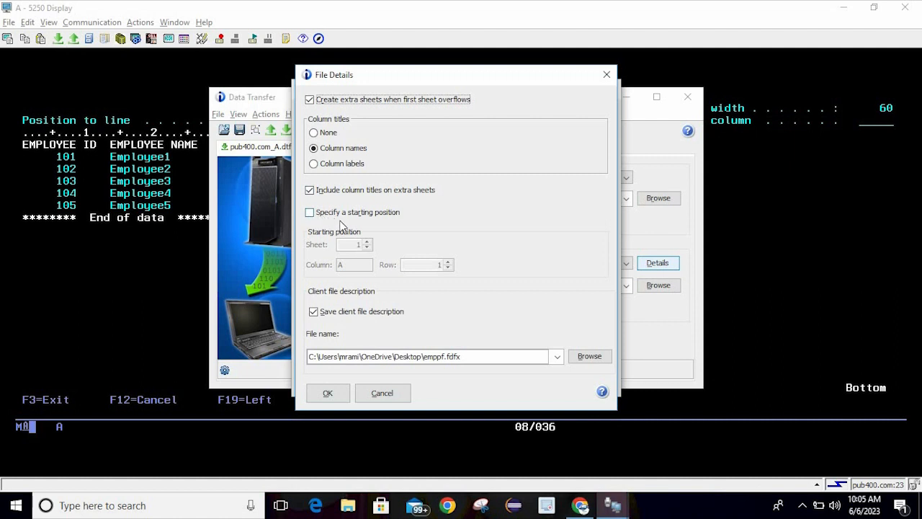
Cancel the Advanced options, then toggle Save client file description off and on twice
left_click(381, 393)
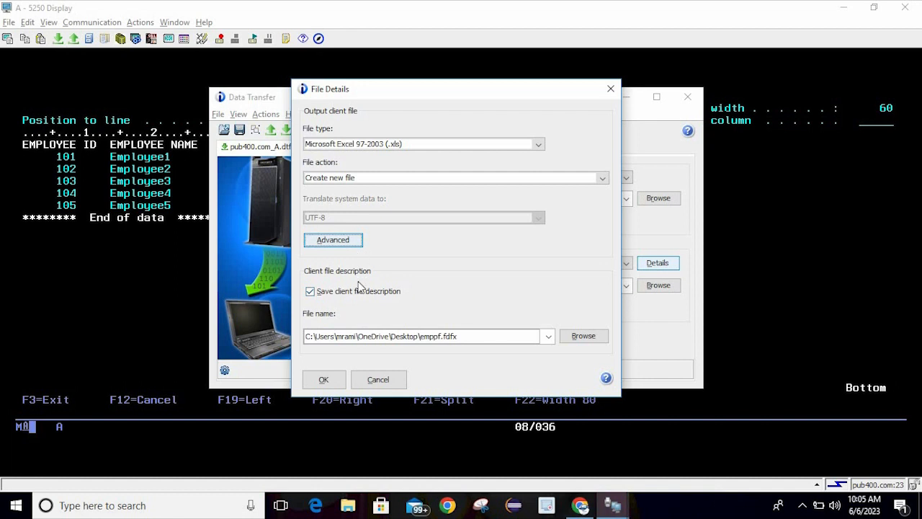
left_click(311, 292)
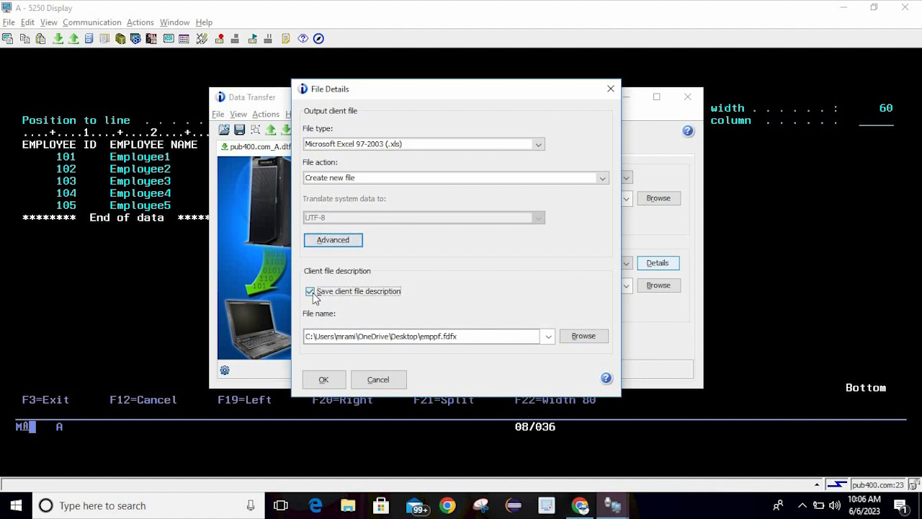
left_click(310, 292)
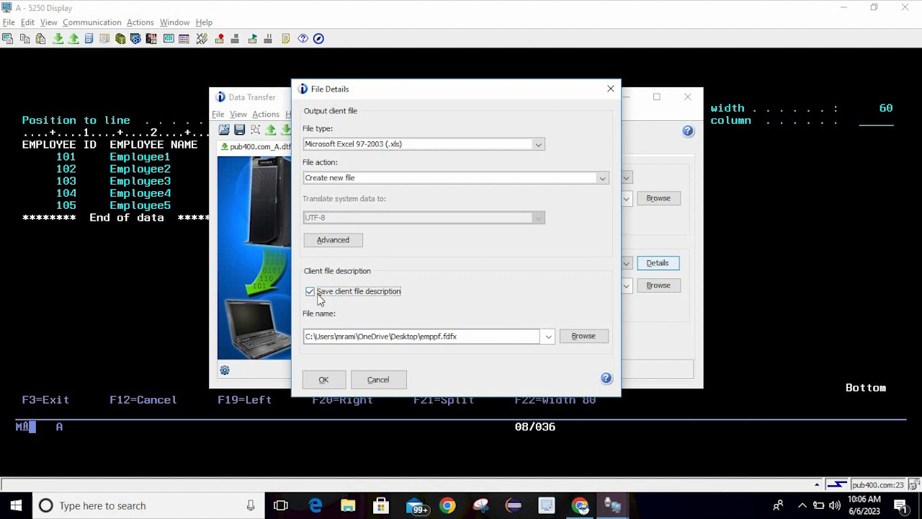
left_click(317, 295)
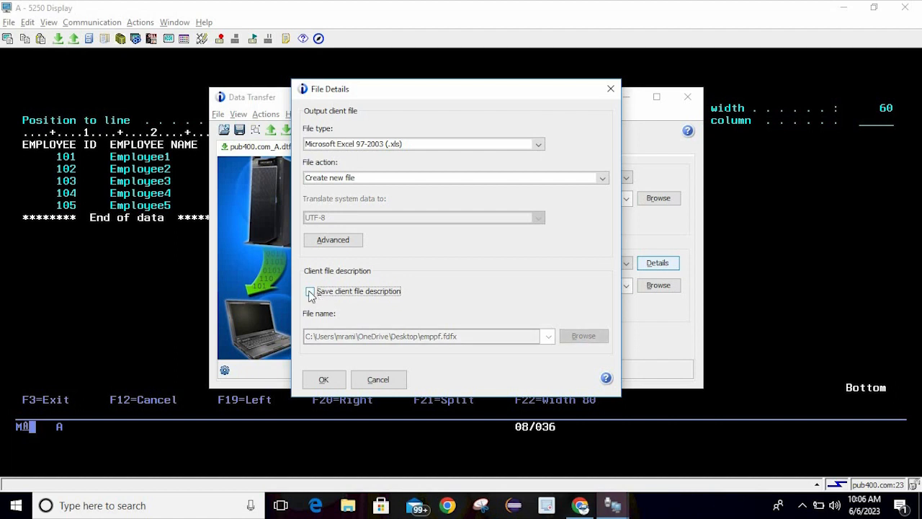
left_click(310, 292)
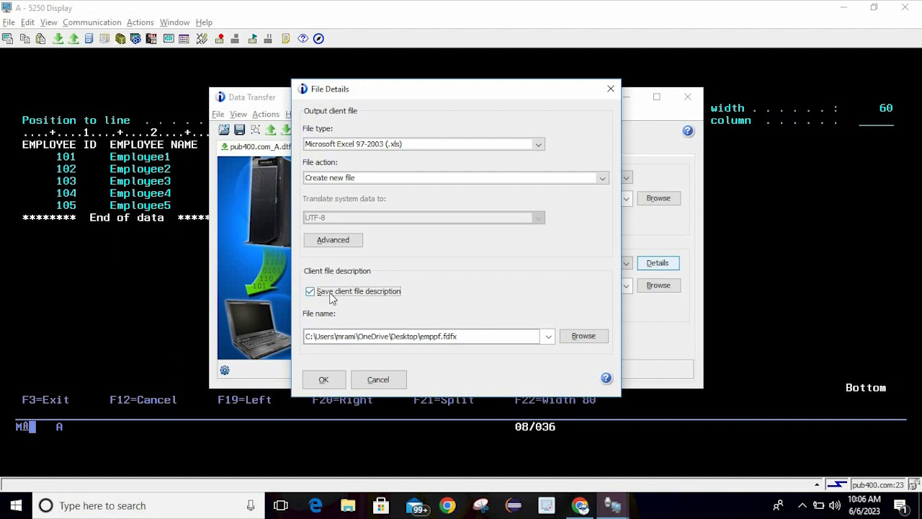
Save the client file description as emppf.fdfx on the Desktop and accept the File Details
left_click(590, 337)
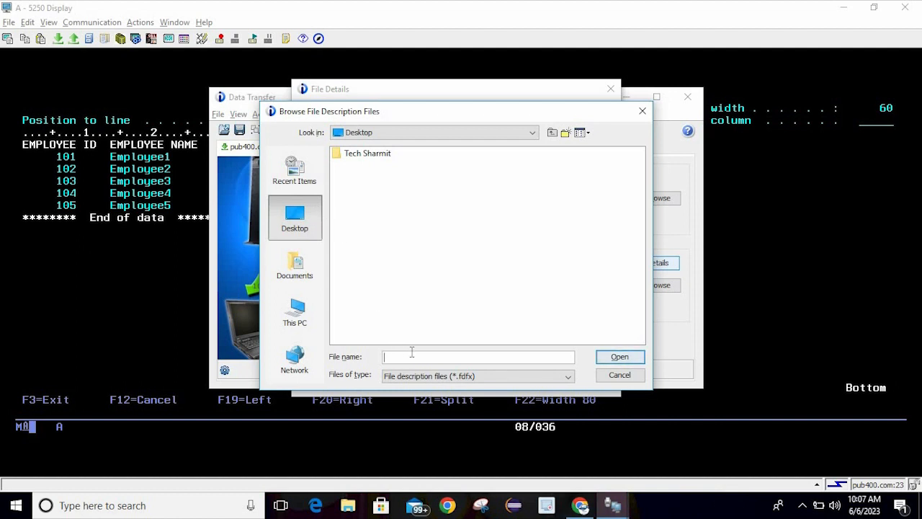
type("e")
key("BackSpace")
type("emppf")
left_click(617, 360)
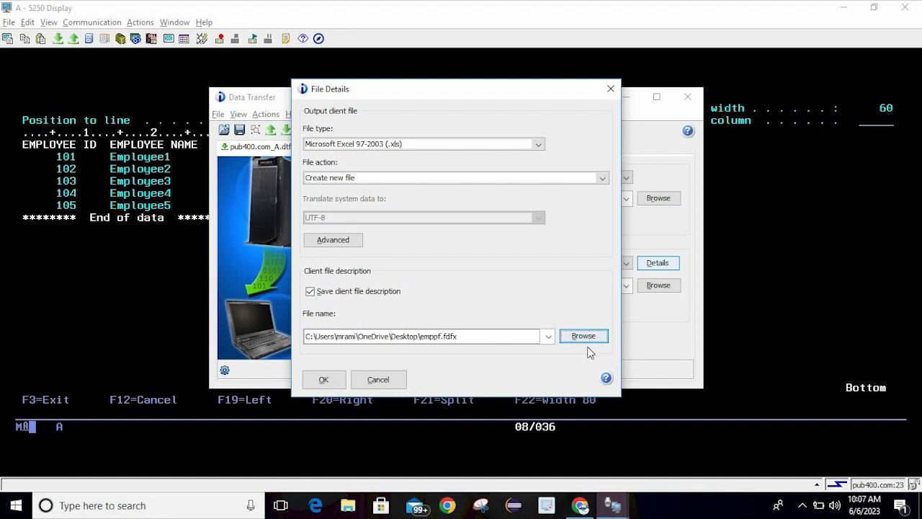
left_click(323, 378)
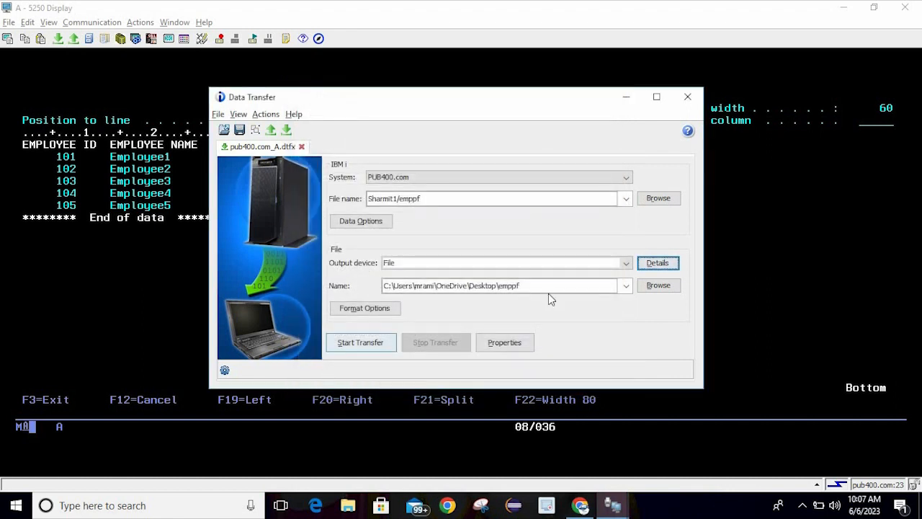
Set the output file name to Emppf on the Desktop
left_click(660, 289)
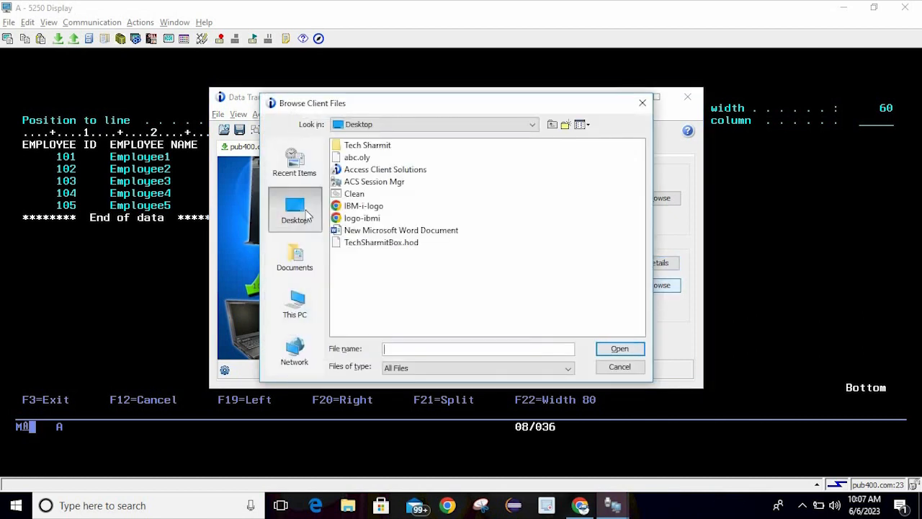
left_click(431, 347)
type("Emppf")
left_click(621, 348)
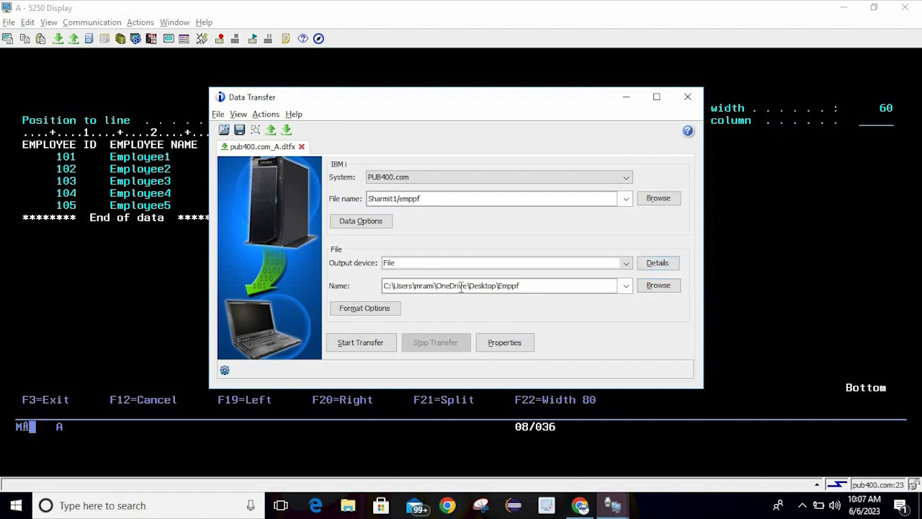
Review the Format Options tabs, keeping MDY dates, HMS times and period decimals unchanged
left_click(387, 311)
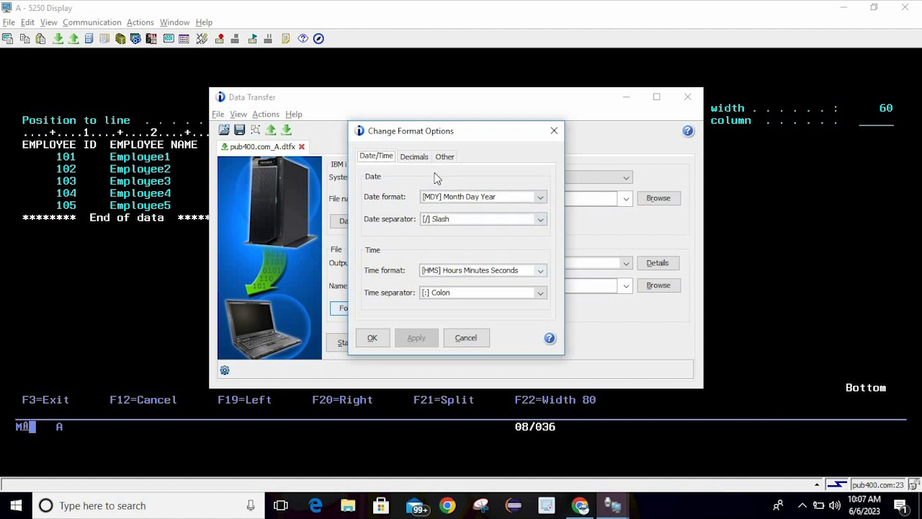
left_click(415, 157)
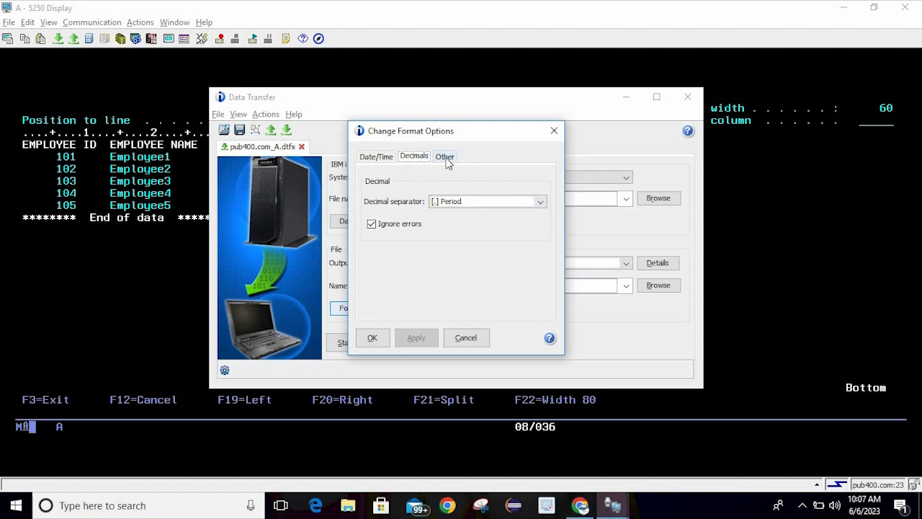
left_click(446, 160)
left_click(384, 158)
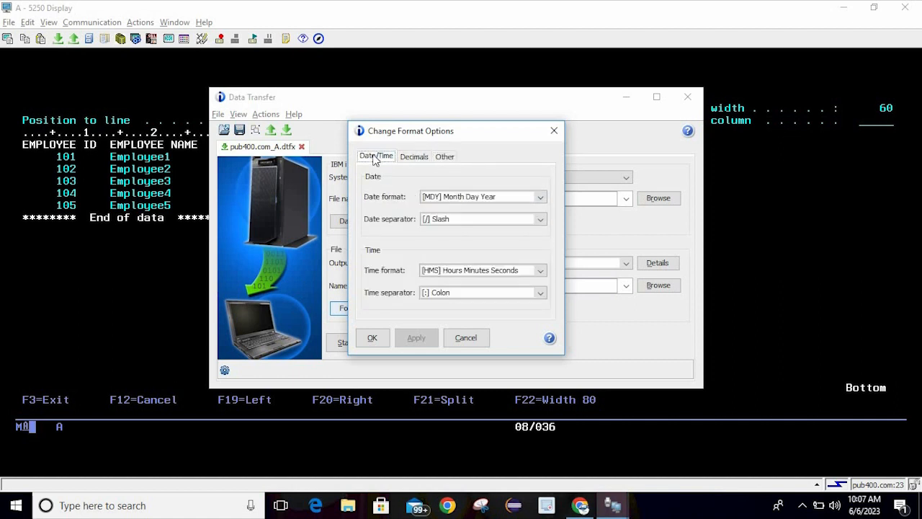
left_click(371, 337)
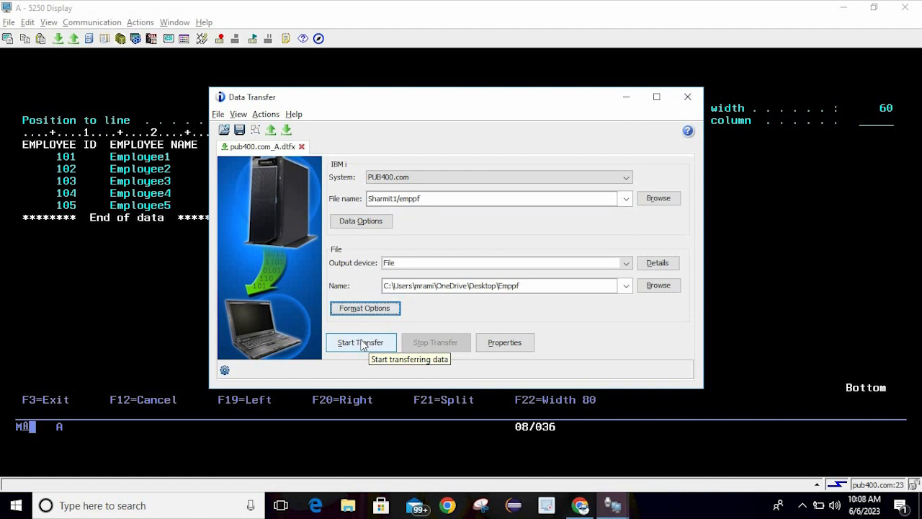
Transfer the 5 emppf rows into the Emppf Desktop file and dismiss the completion message
left_click(363, 343)
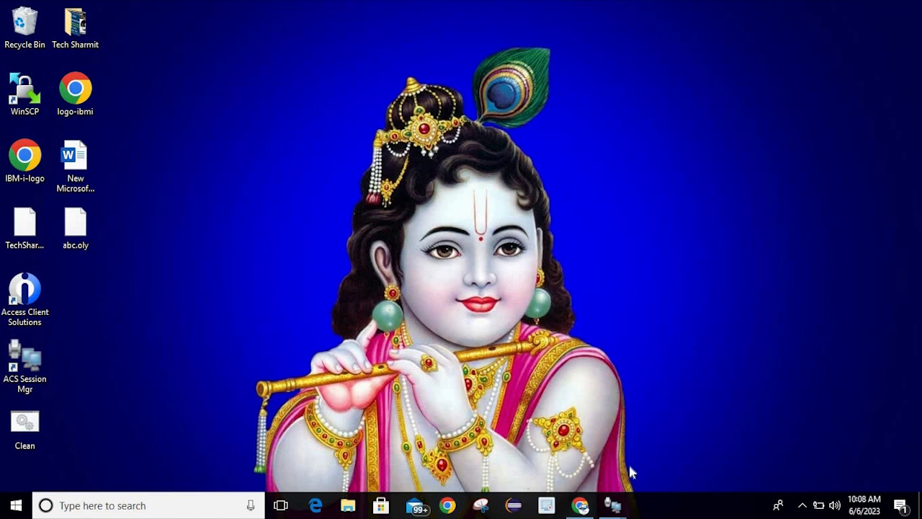
mouse_move(612, 505)
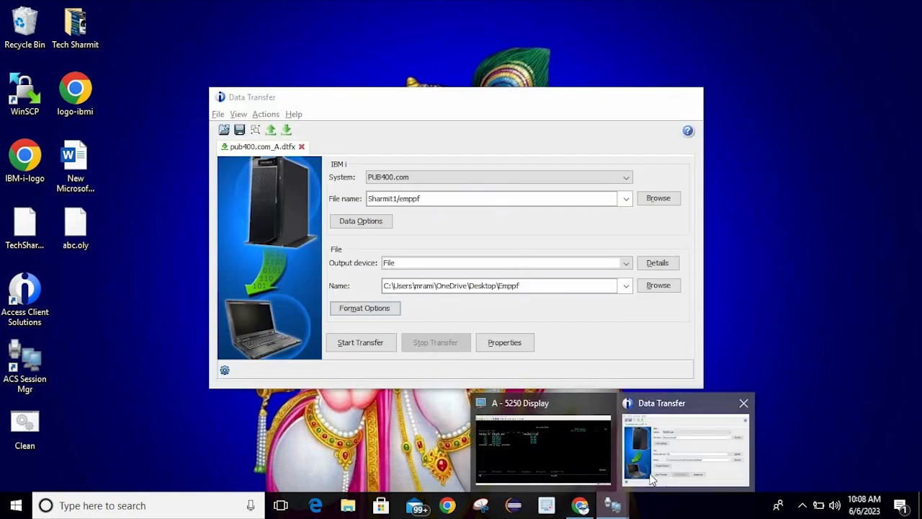
left_click(652, 479)
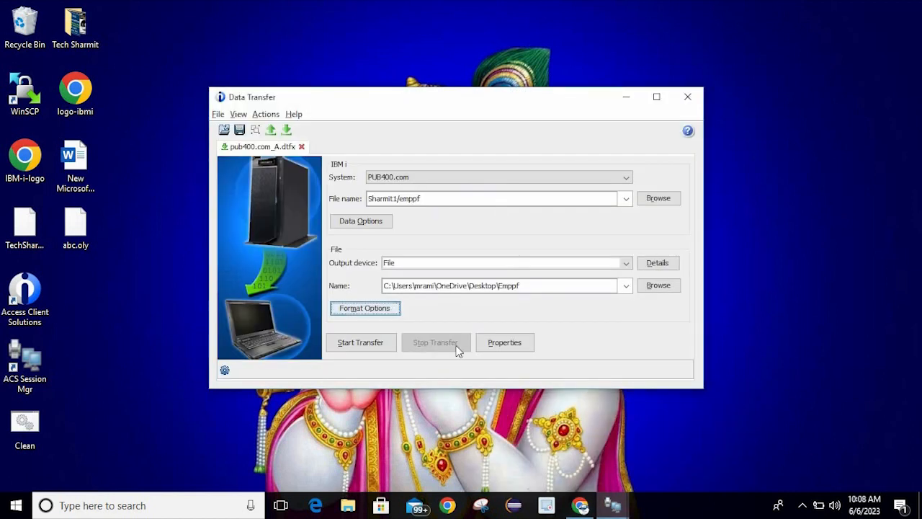
left_click(380, 345)
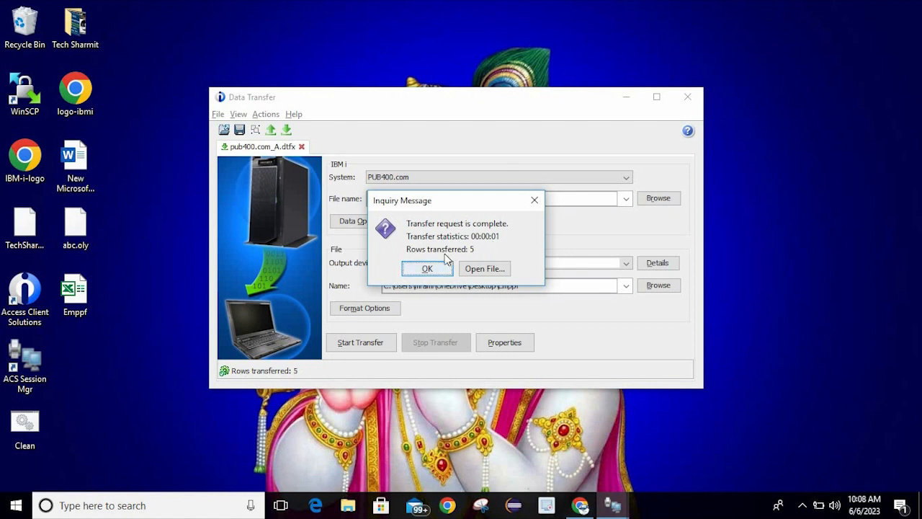
left_click(439, 271)
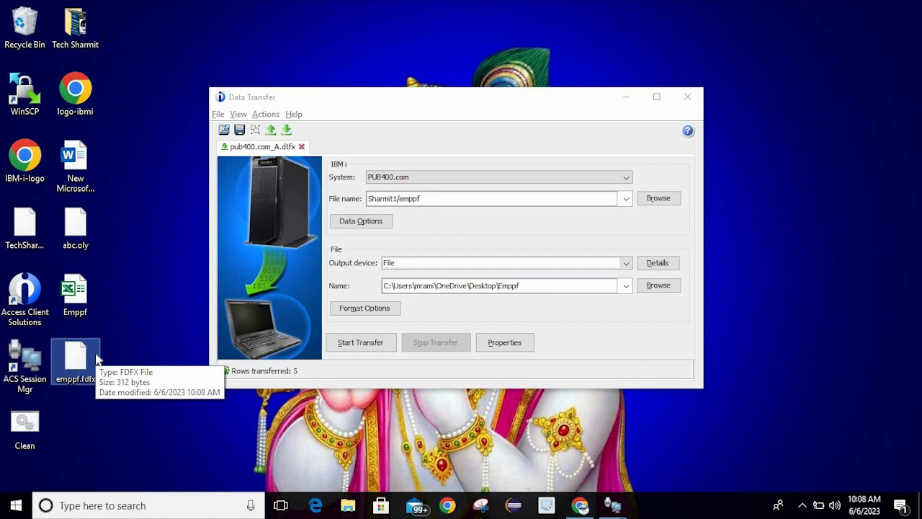
Open the Emppf workbook full-screen and check employees 101–105 with salaries 10000–60000
double_click(80, 319)
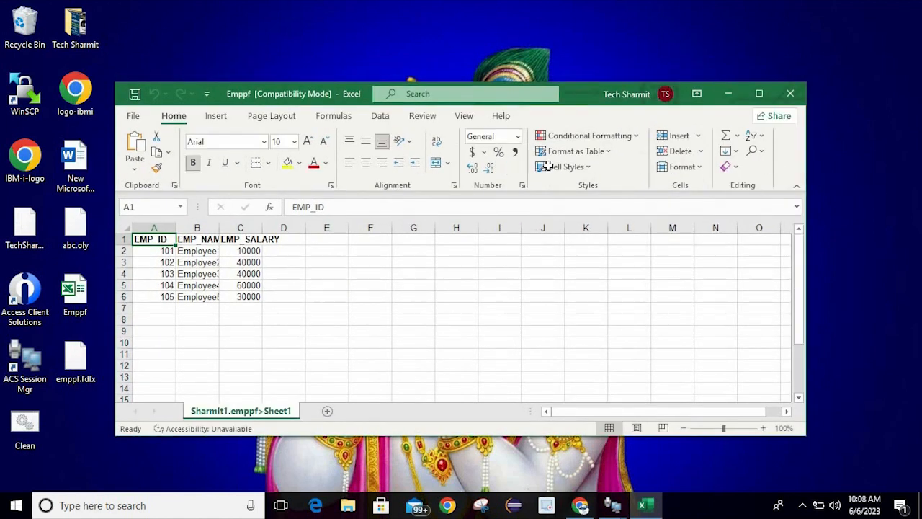
left_click(759, 94)
left_click(307, 281)
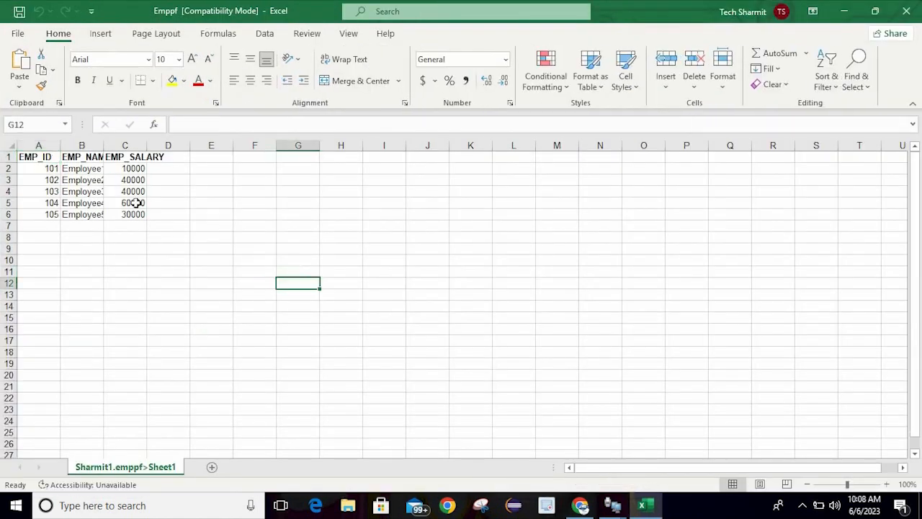
left_click(60, 172)
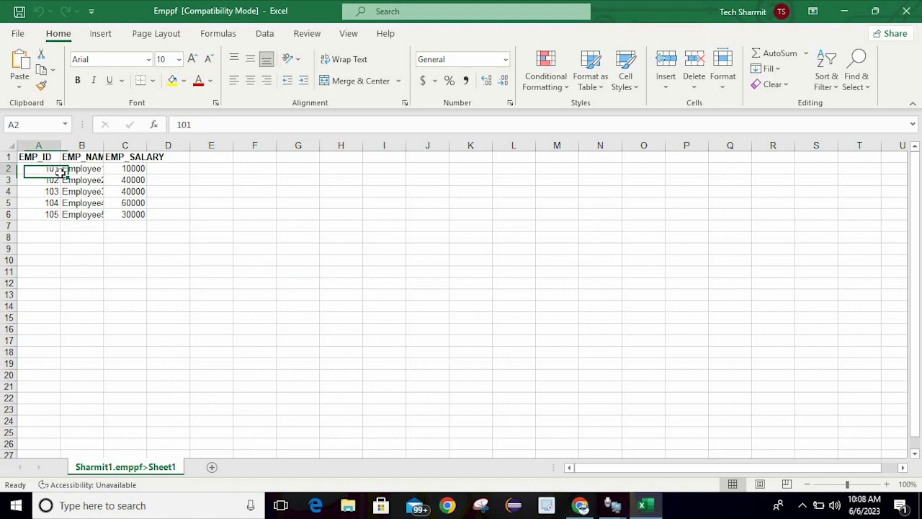
left_click(59, 215)
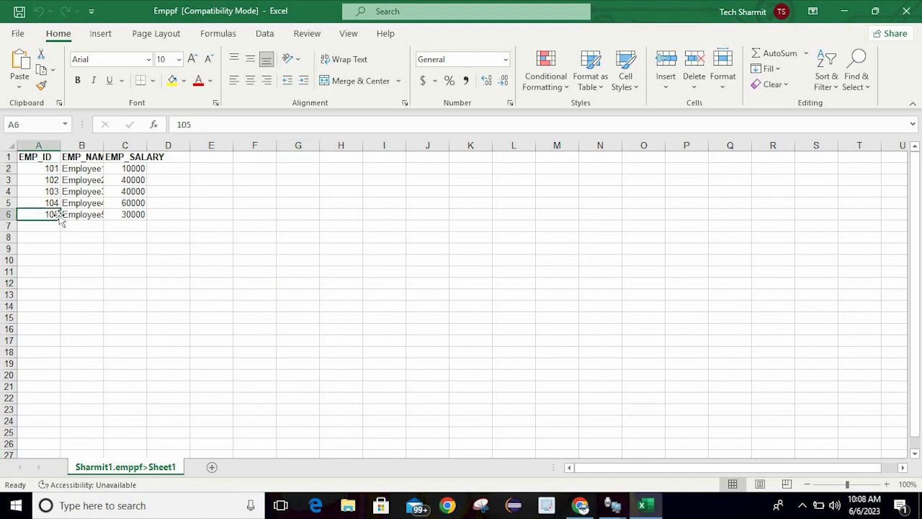
left_click(184, 249)
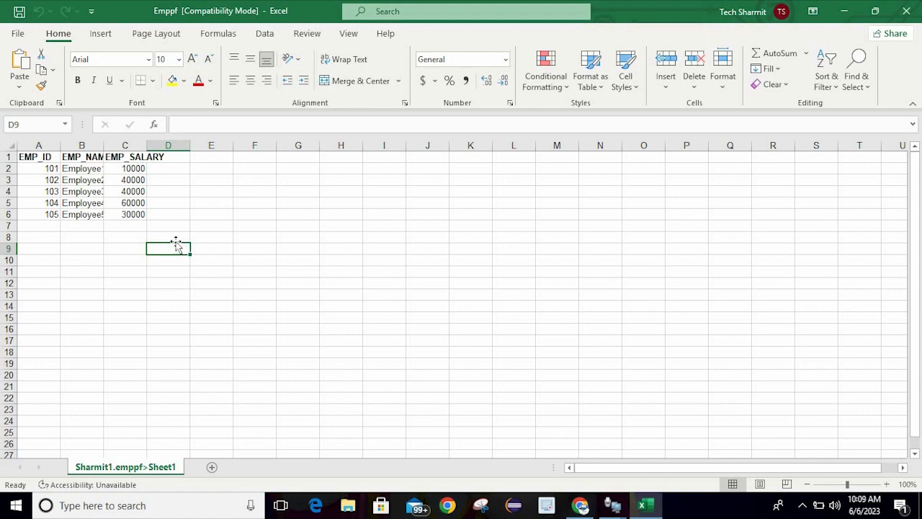
left_click(123, 225)
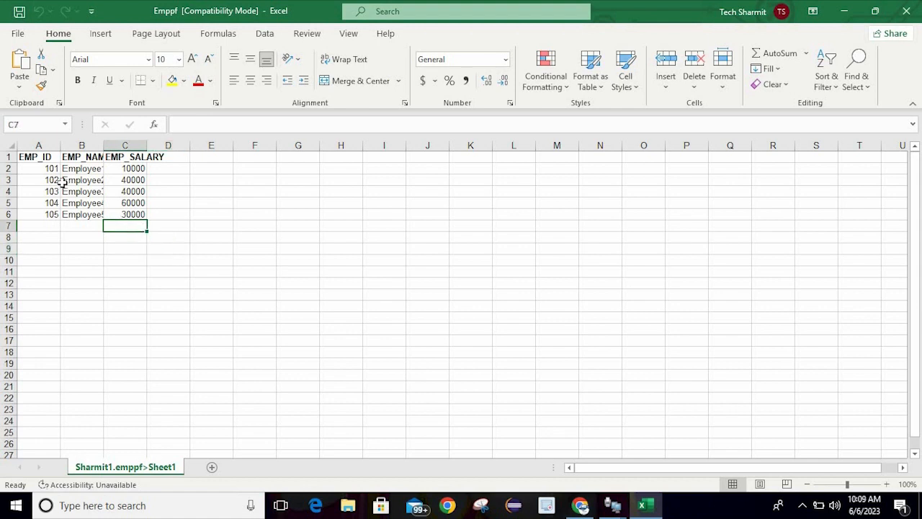
left_click(149, 203)
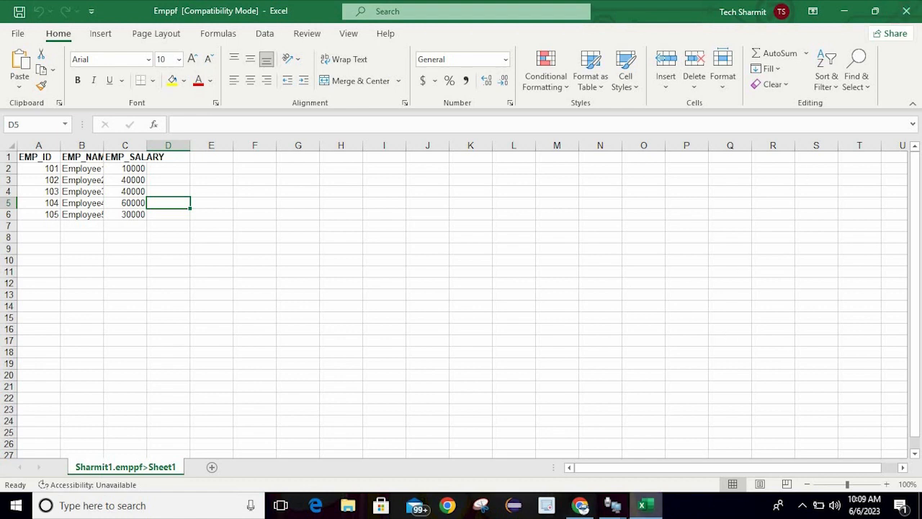
Close the Excel workbook and change the IBM i file name to Sharmit1/qsharmit(emppf)
mouse_move(615, 510)
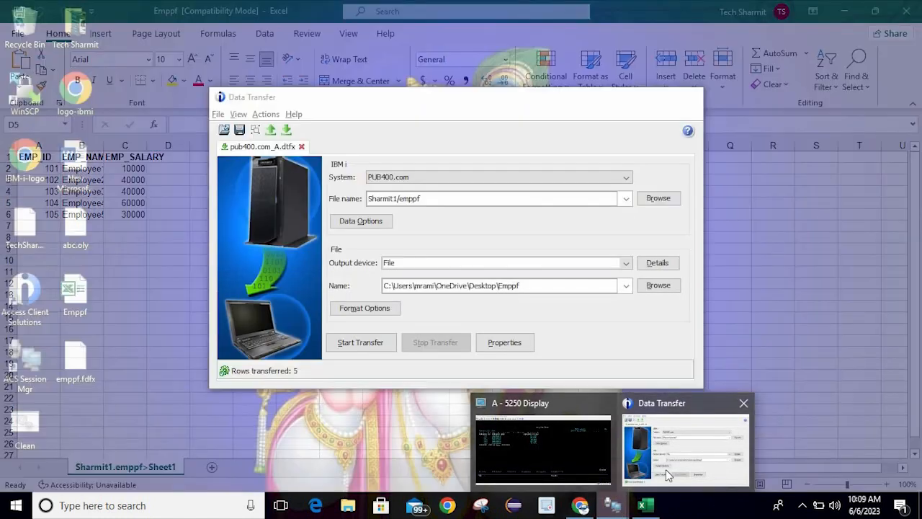
left_click(665, 469)
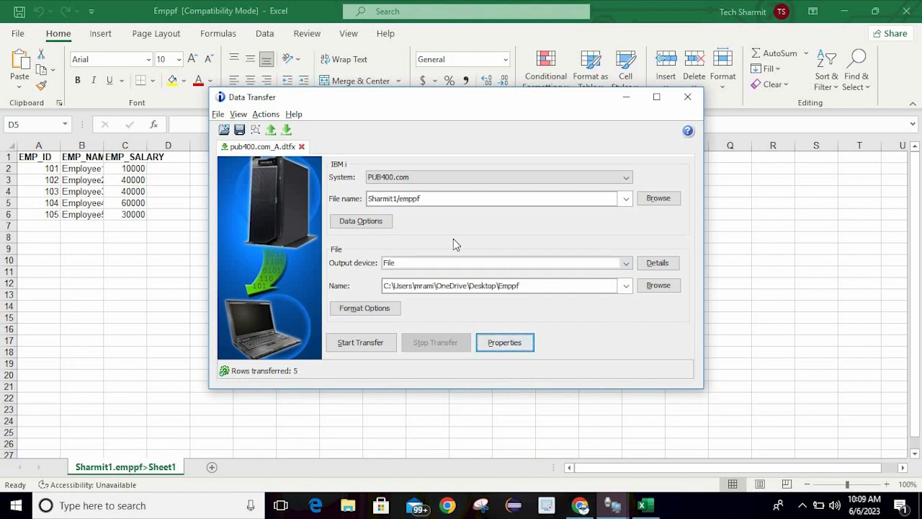
left_click(719, 197)
left_click(906, 11)
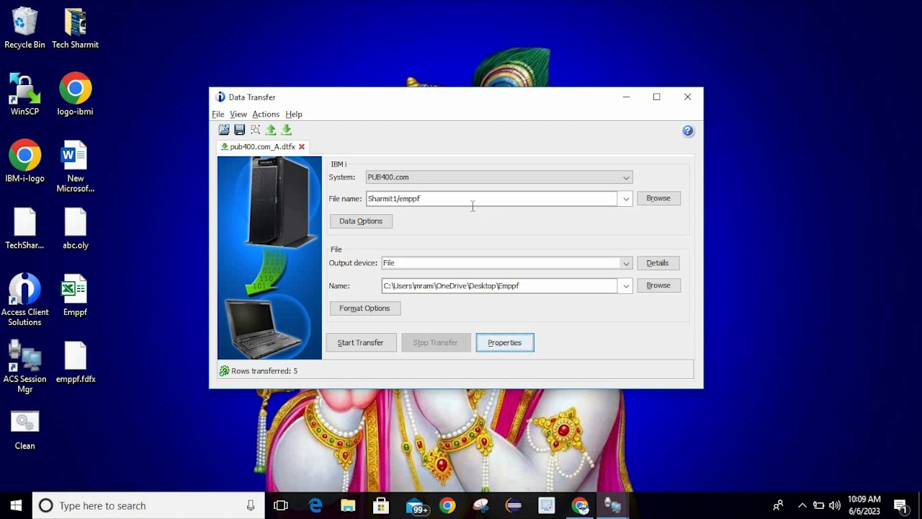
left_click(421, 199)
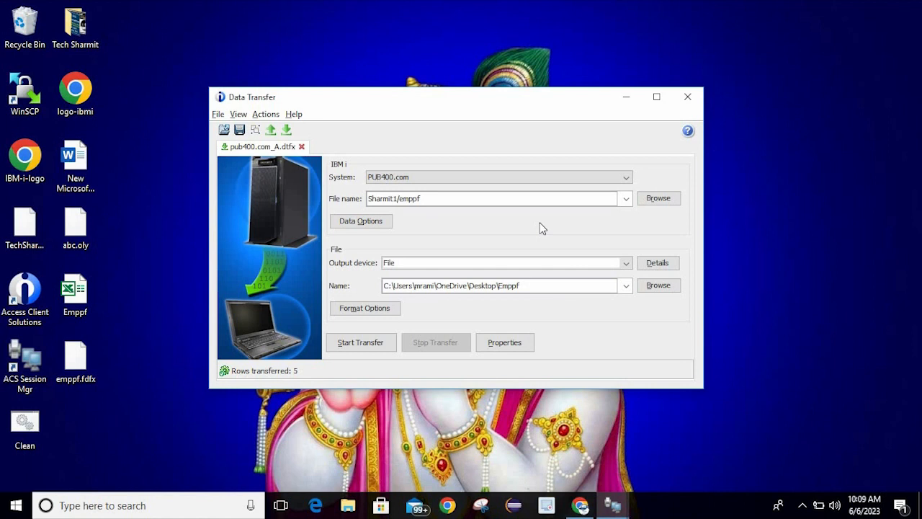
type("qsharmit(emppf)")
Set the output file type to Tab Delimited Text (.txt), keeping 'Create new file'
left_click(658, 262)
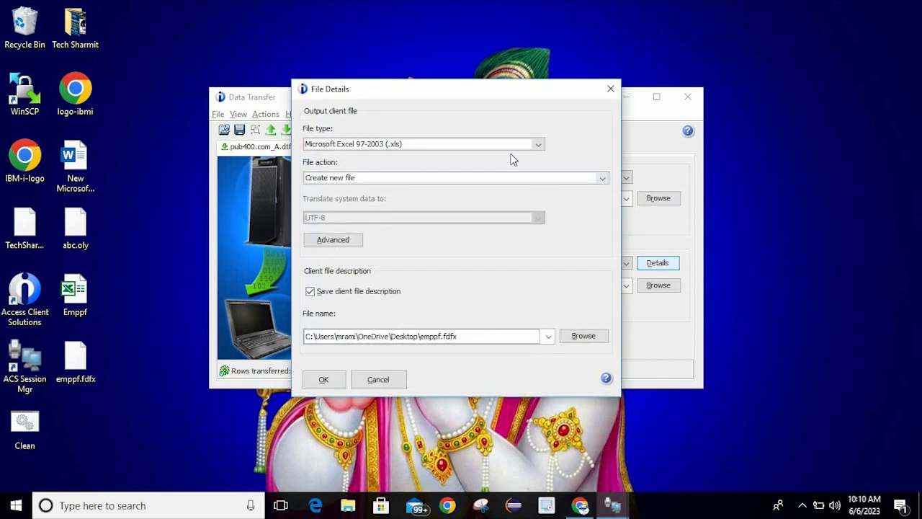
left_click(515, 146)
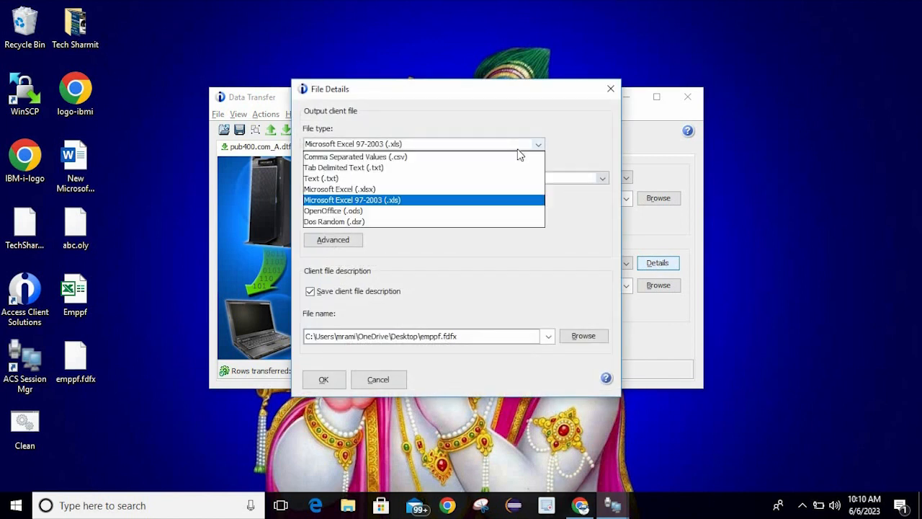
left_click(442, 173)
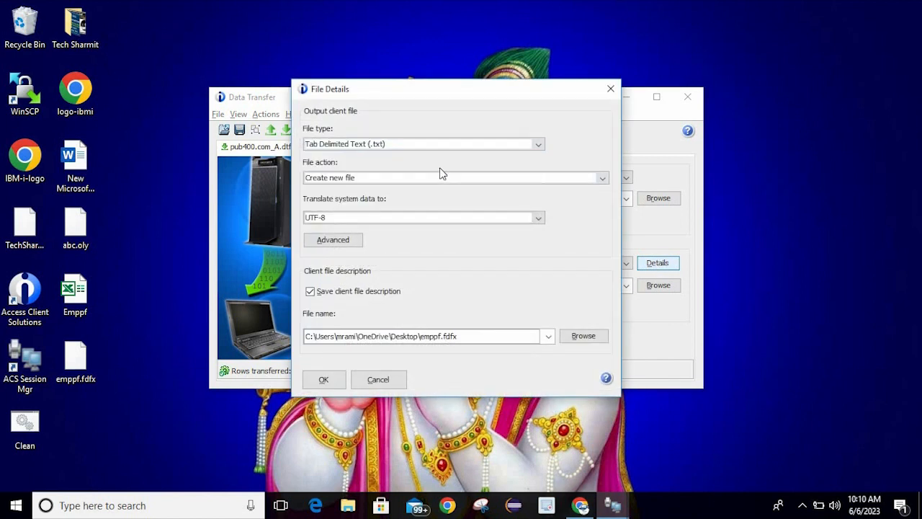
left_click(455, 180)
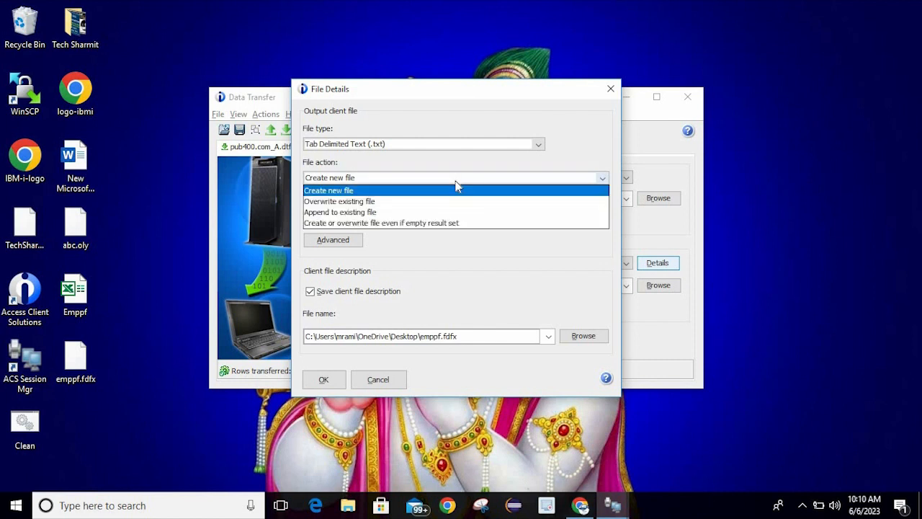
left_click(441, 181)
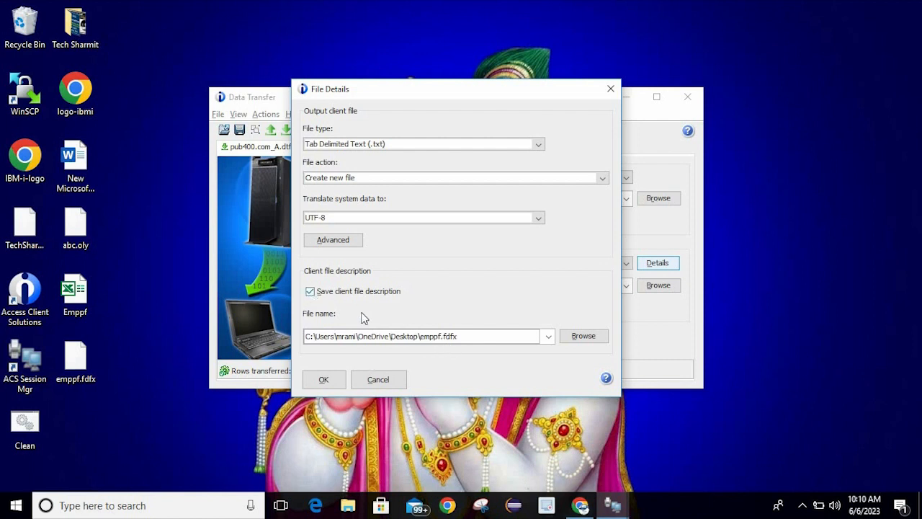
left_click(331, 378)
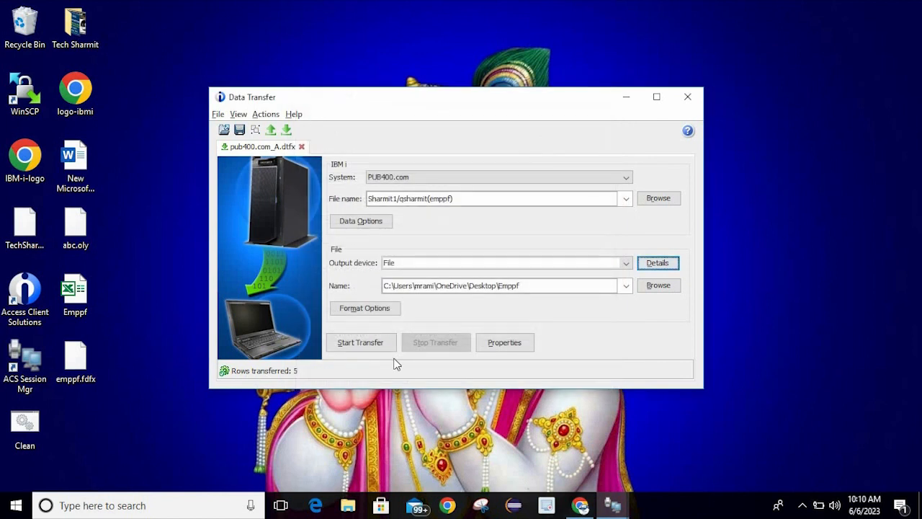
Run the transfer of qsharmit(emppf) into a new Emppf text file, 5 rows transferred
left_click(538, 288)
left_click(362, 341)
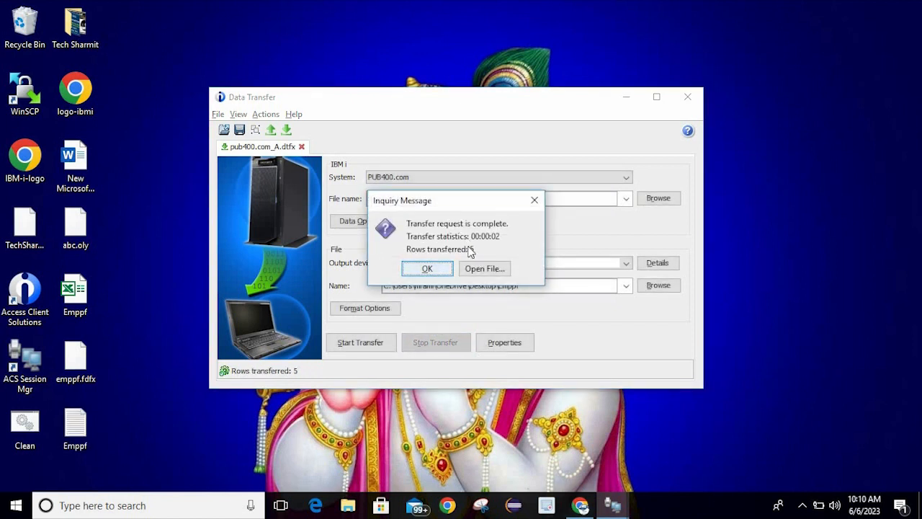
left_click(434, 271)
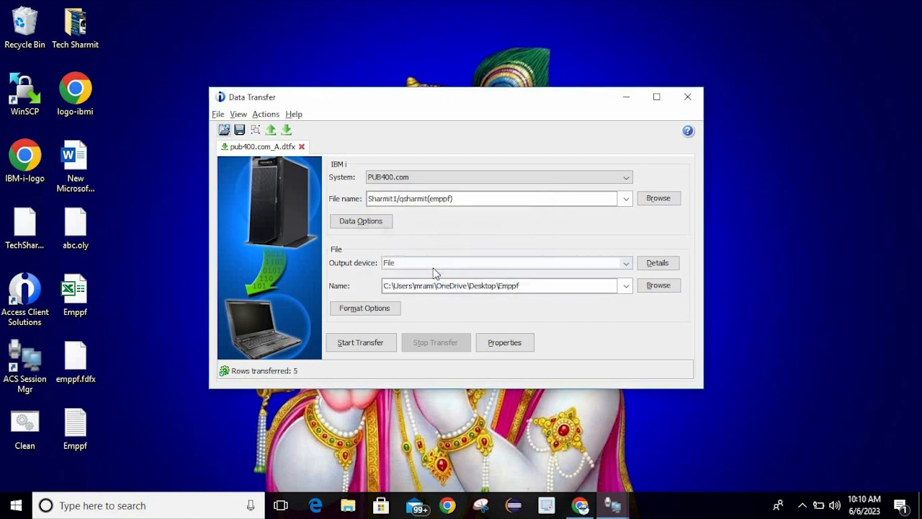
left_click(143, 429)
double_click(92, 424)
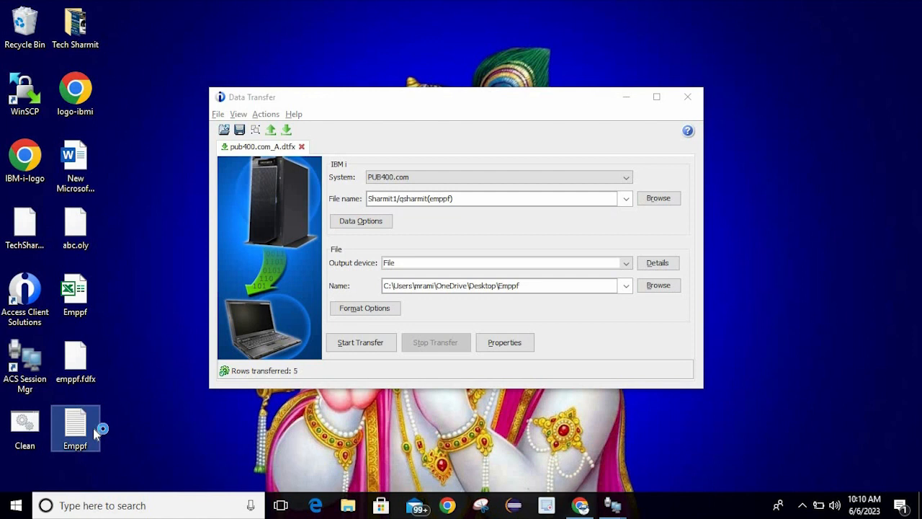
left_click(627, 96)
left_click(431, 147)
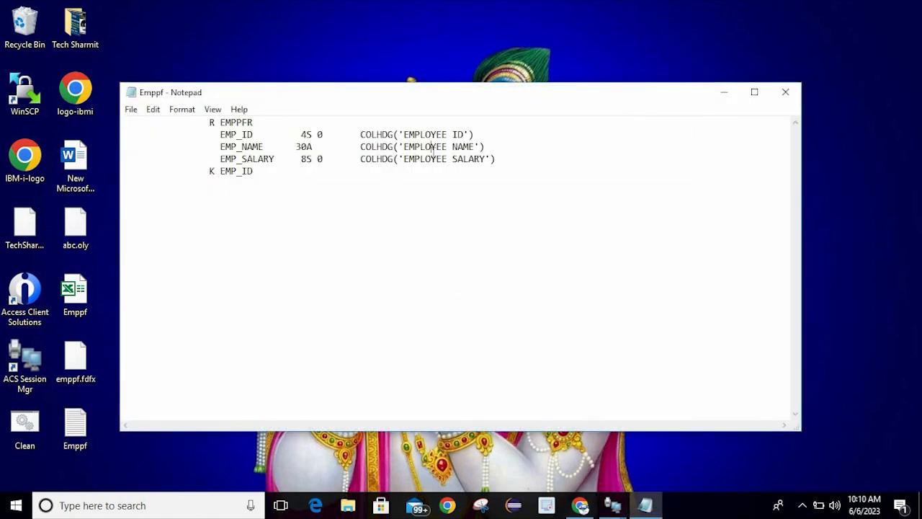
left_click(754, 92)
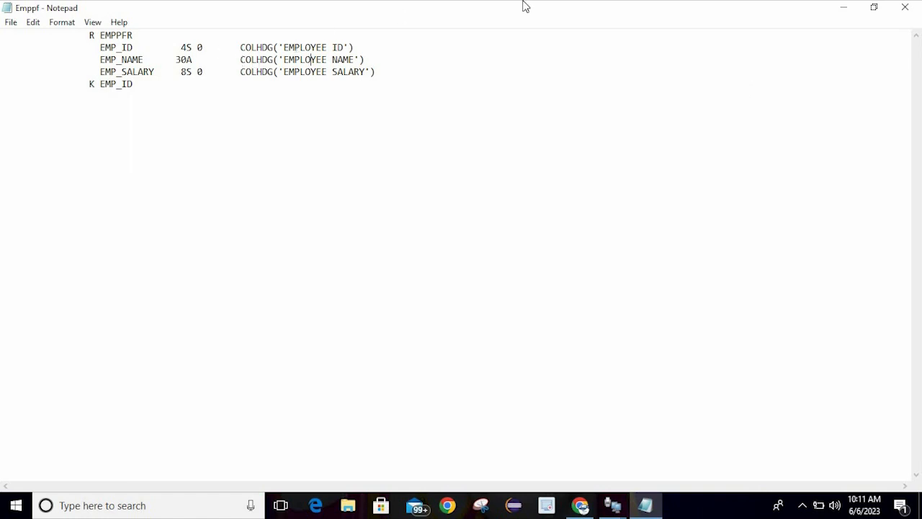
left_click(905, 7)
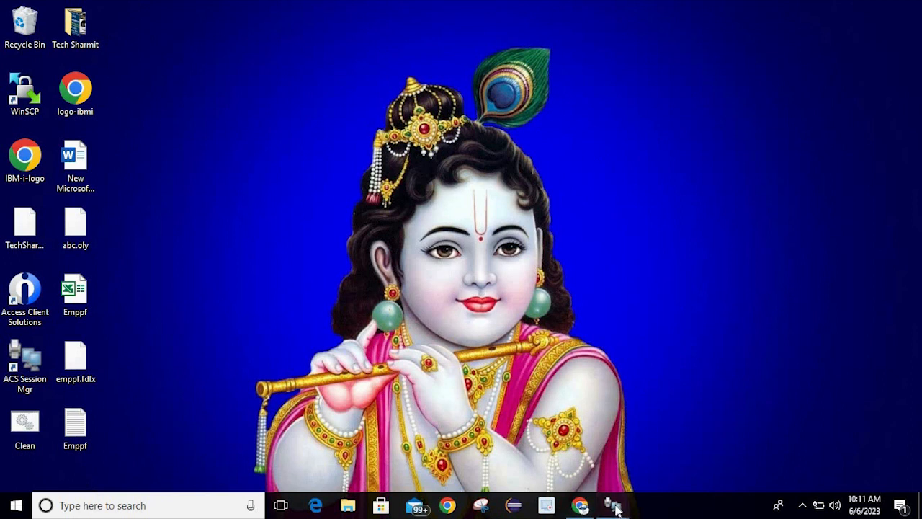
mouse_move(613, 504)
left_click(652, 458)
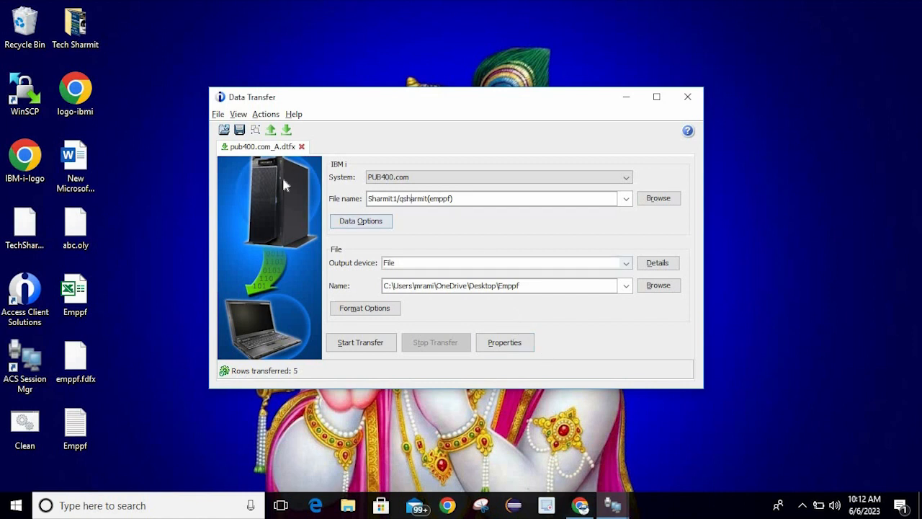
Switch to the 5250 session and exit Display Data and SQL back to the QSHARMIT member list
left_click(613, 505)
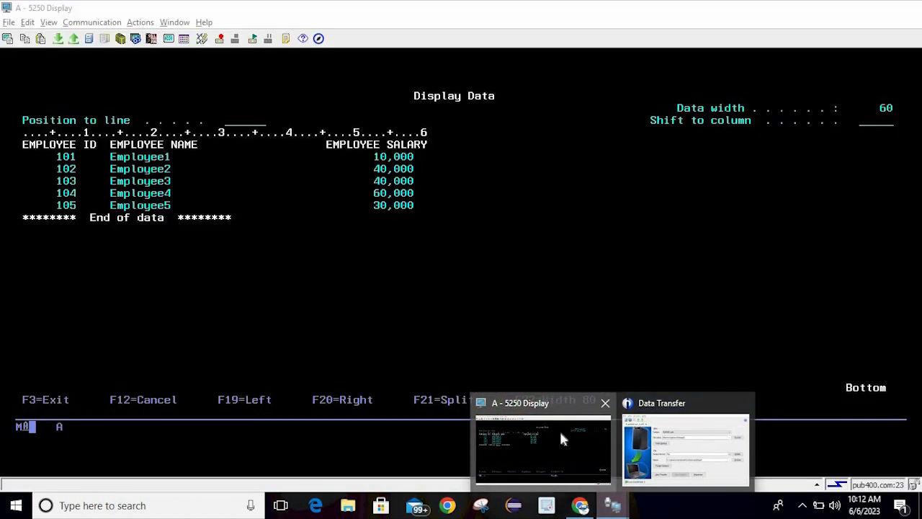
left_click(559, 434)
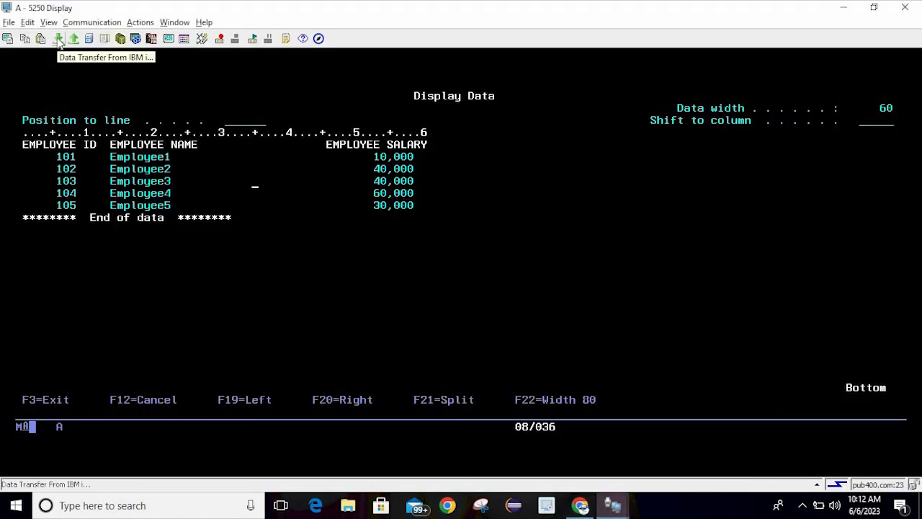
left_click(277, 193)
key("F3")
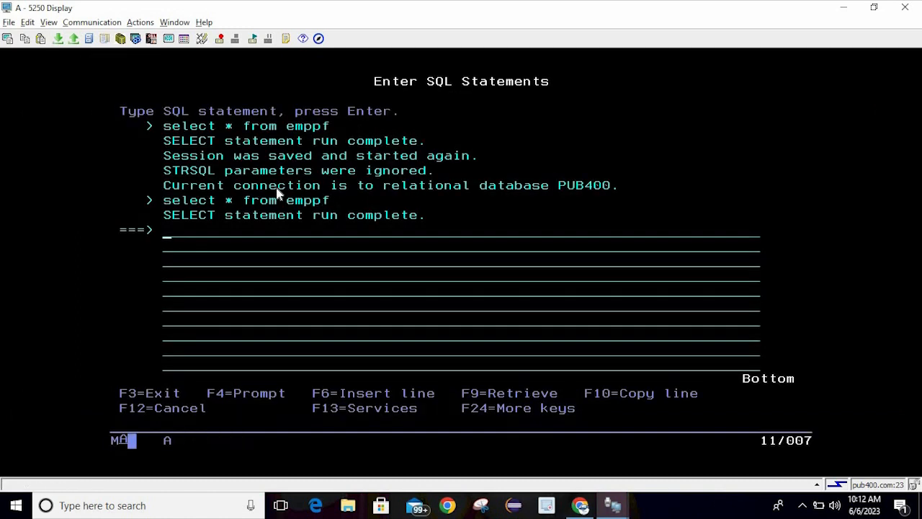
key("F3")
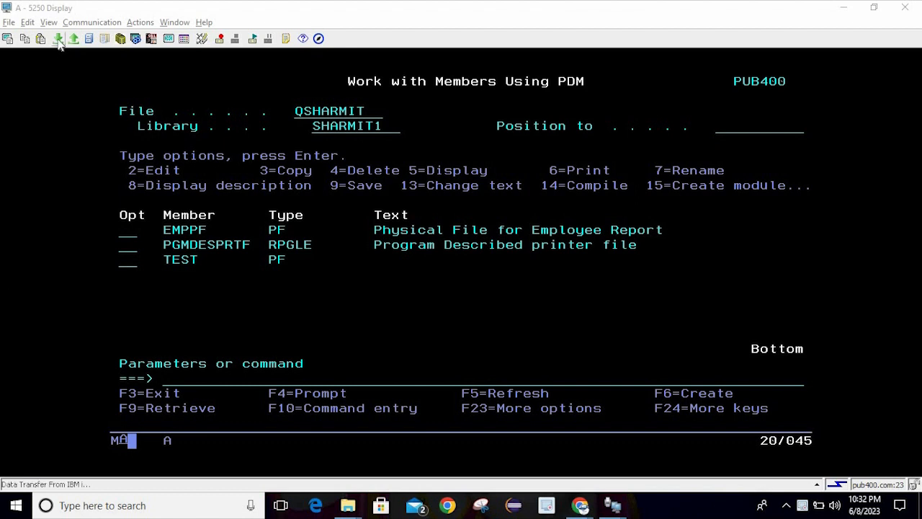
left_click(79, 101)
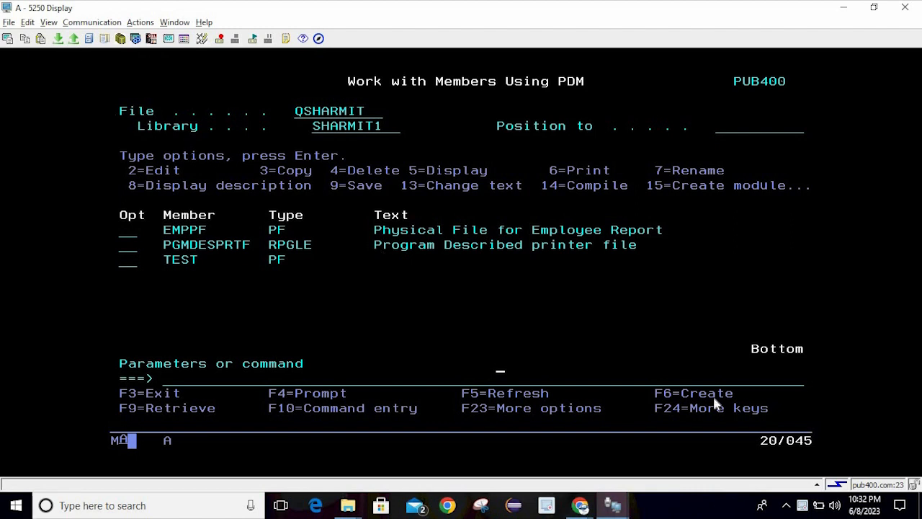
Open the emppf workbook from the desktop, check EMP_NAME in rows 3 and 5, then minimize Excel
left_click(921, 505)
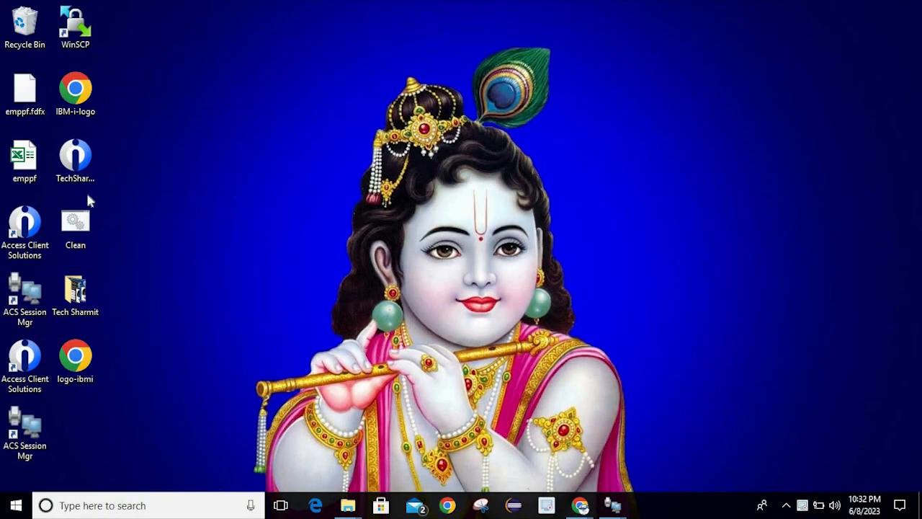
double_click(18, 159)
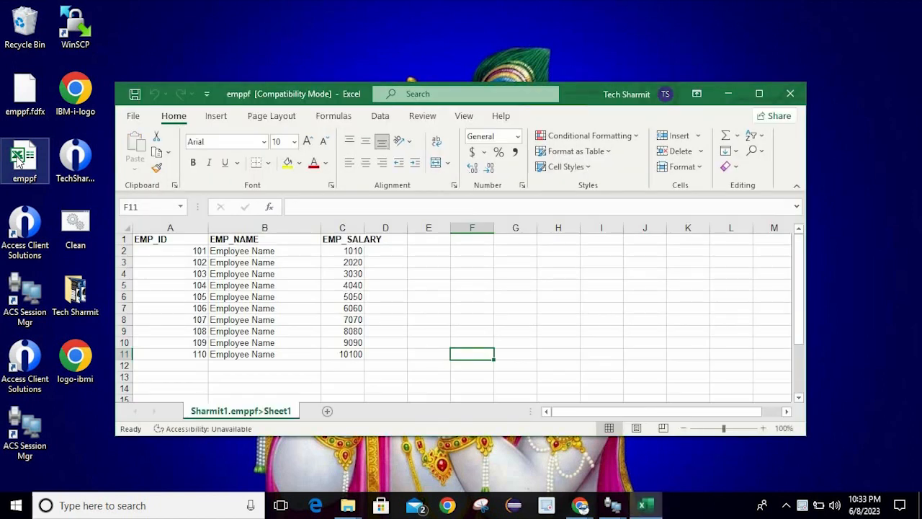
left_click(268, 262)
left_click(244, 285)
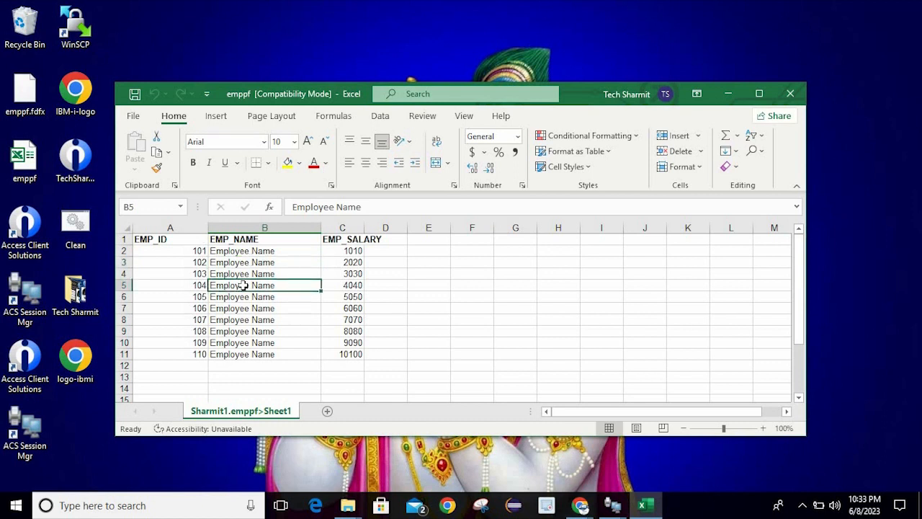
left_click(727, 94)
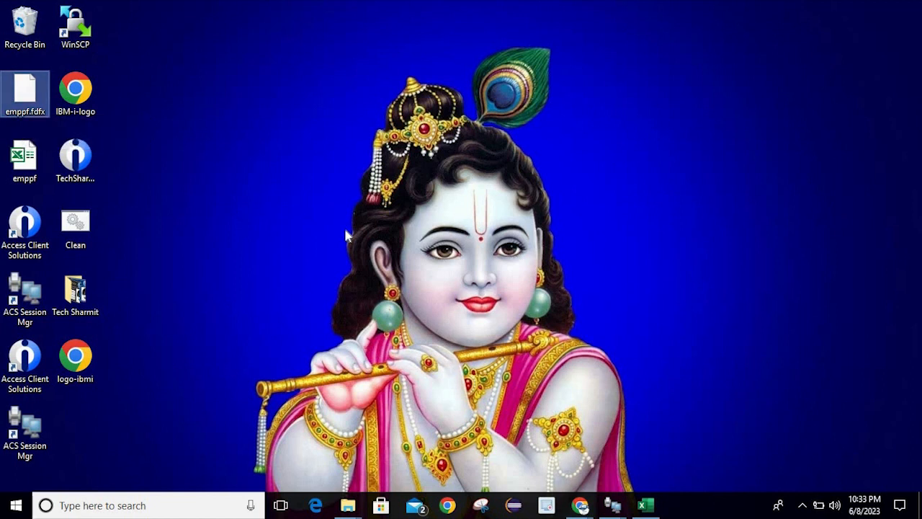
mouse_move(639, 500)
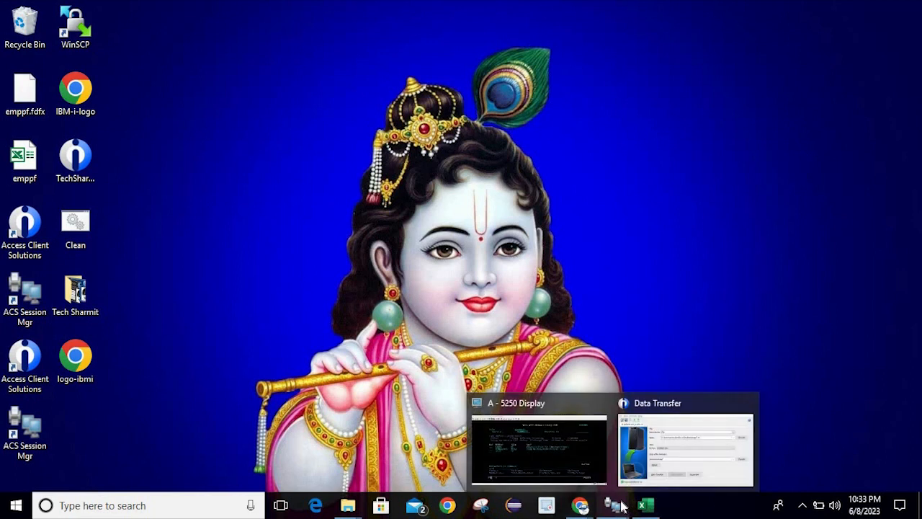
Start interactive SQL with STRSQL from the PDM command line
left_click(585, 472)
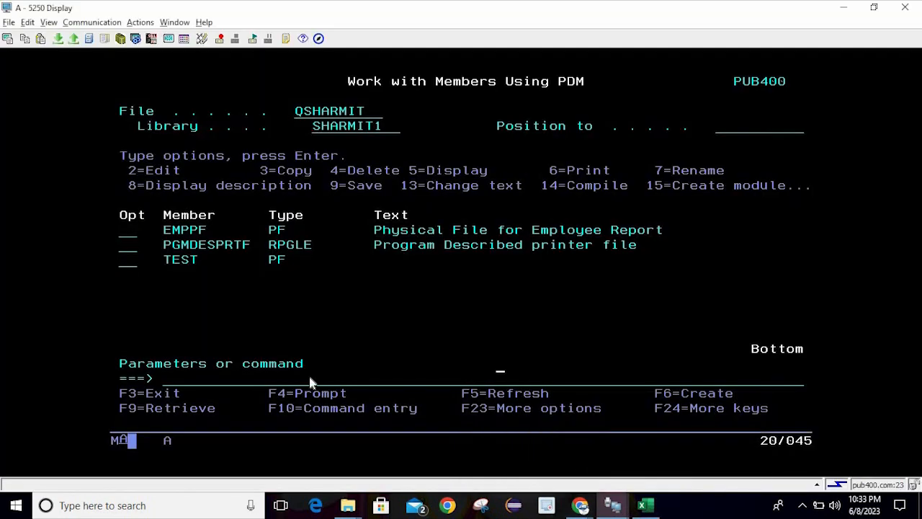
left_click(246, 377)
type("strsql")
key("Return")
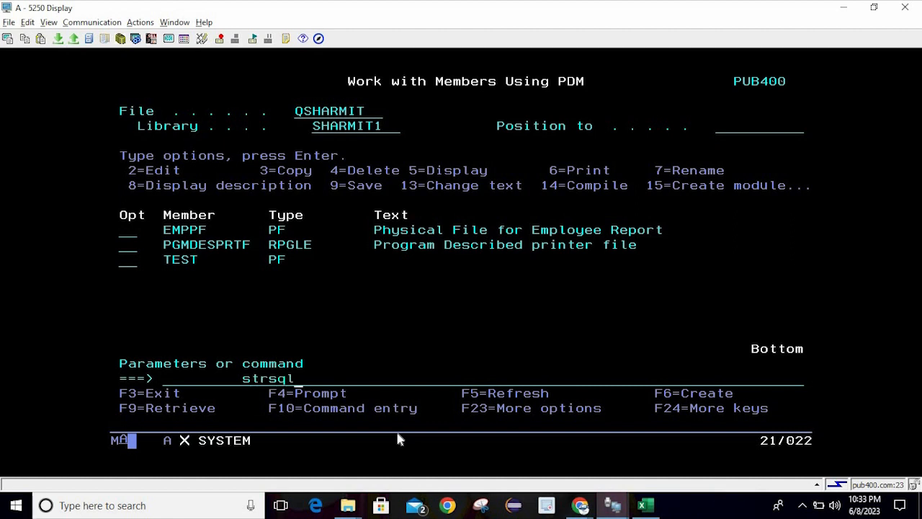
Run select * from sharmit1/emppf, review the ten employee rows, and exit SQL back to PDM
type("select ")
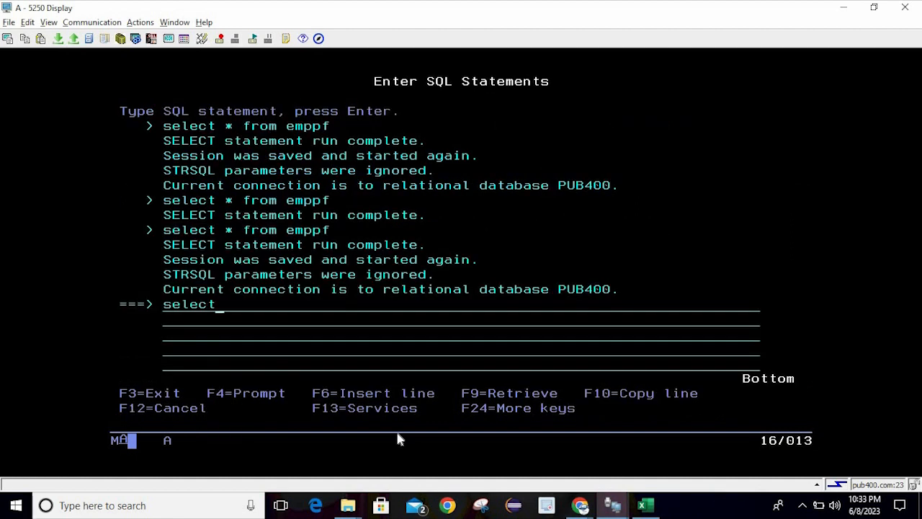
type("* sa")
key("BackSpace")
key("BackSpace")
type("srom sharmit1")
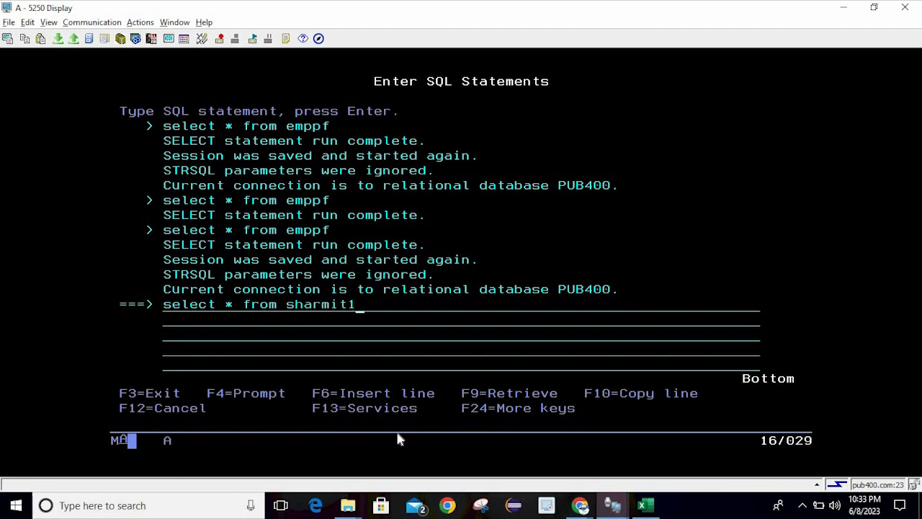
type("/emppf")
key("Return")
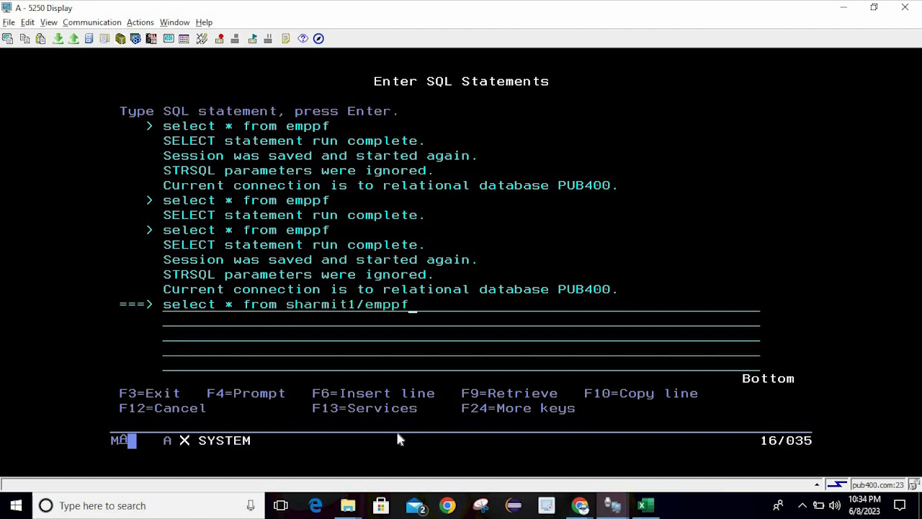
left_click(225, 279)
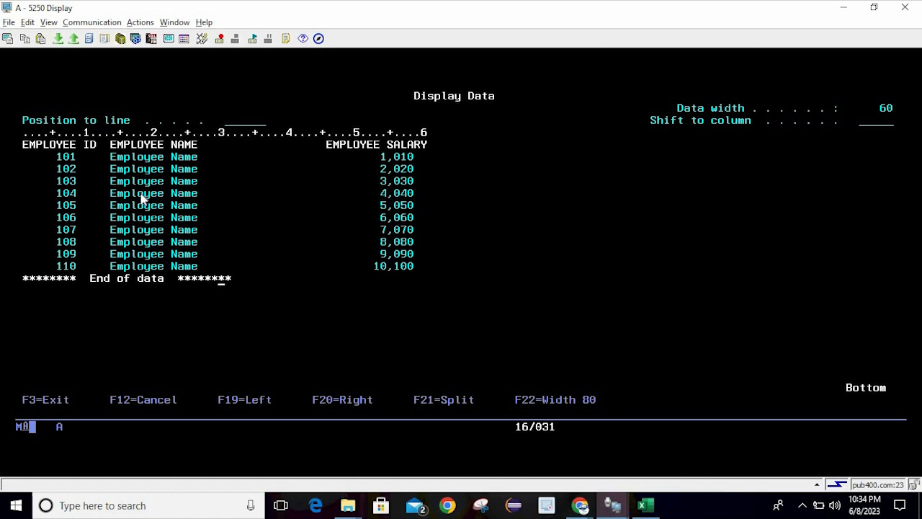
key("F3")
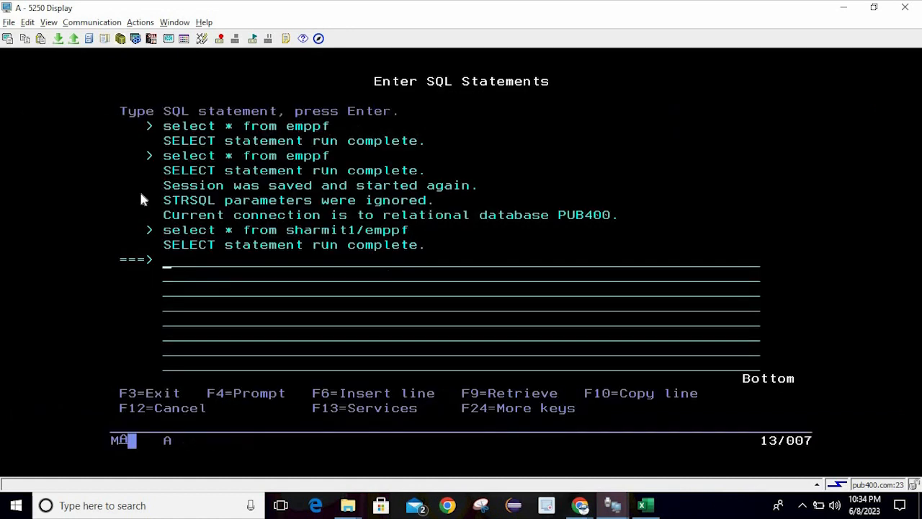
key("F3")
key("Return")
type("c")
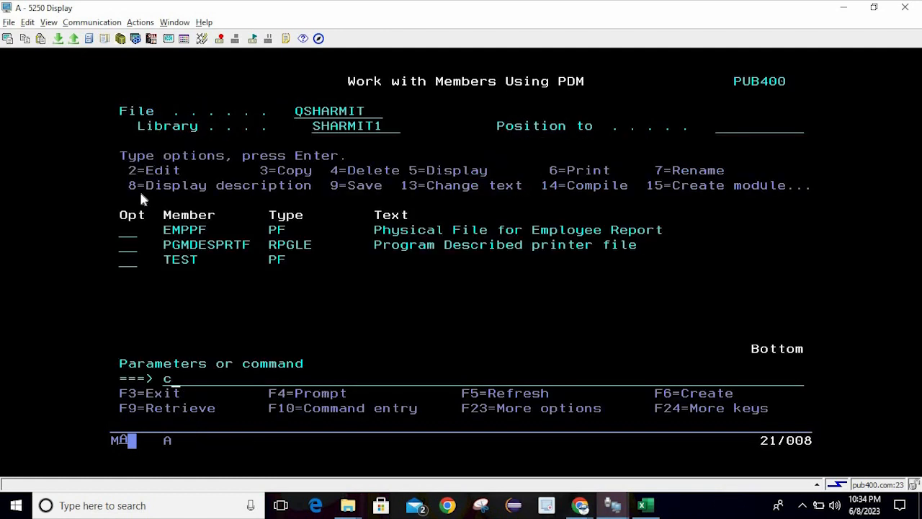
type("lrpfm")
Clear member EMPPF in library SHARMIT1 with CLRPFM
key("F4")
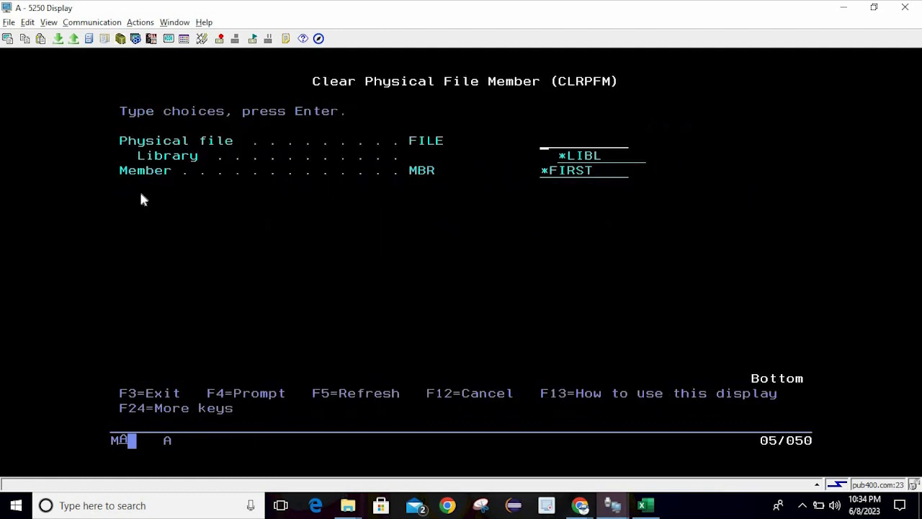
type("emppf")
key("Tab")
type("sa")
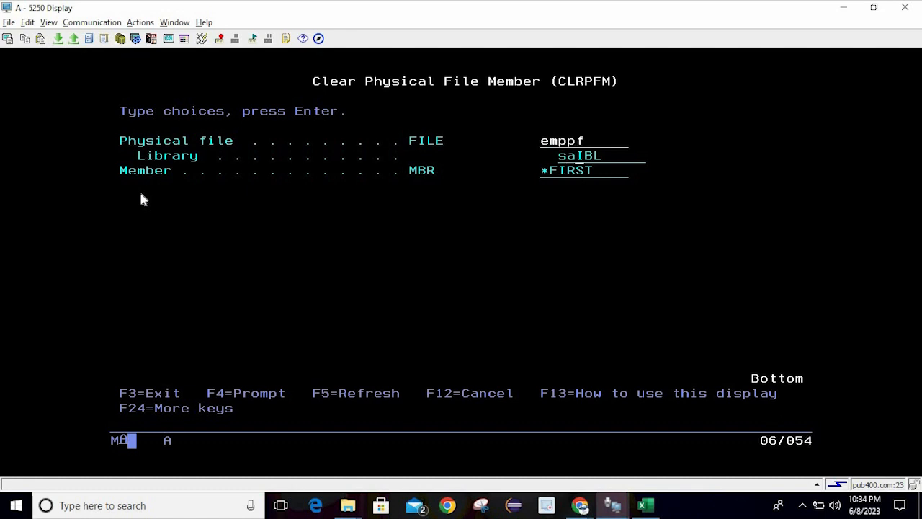
key("BackSpace")
type("harmit1")
key("Return")
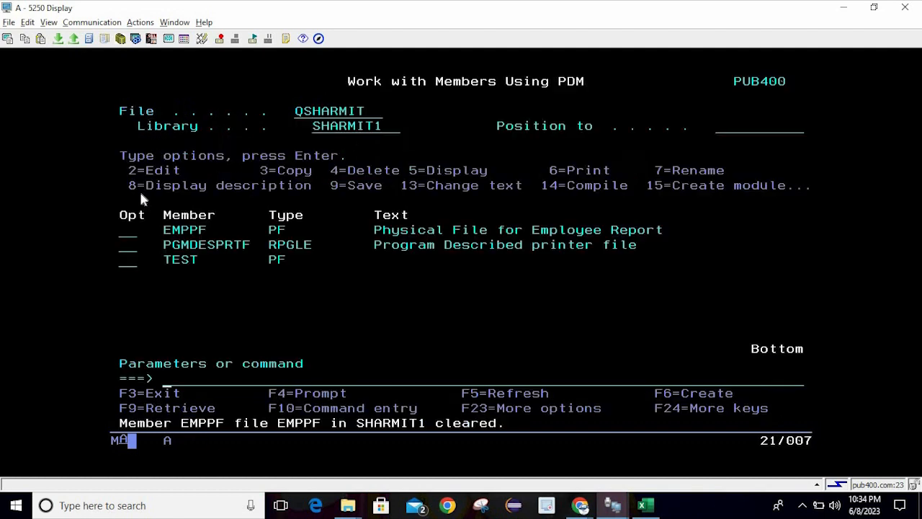
Rerun select * from sharmit1/emppf in STRSQL to confirm it returns no rows
type("strsql")
key("Return")
type("sele")
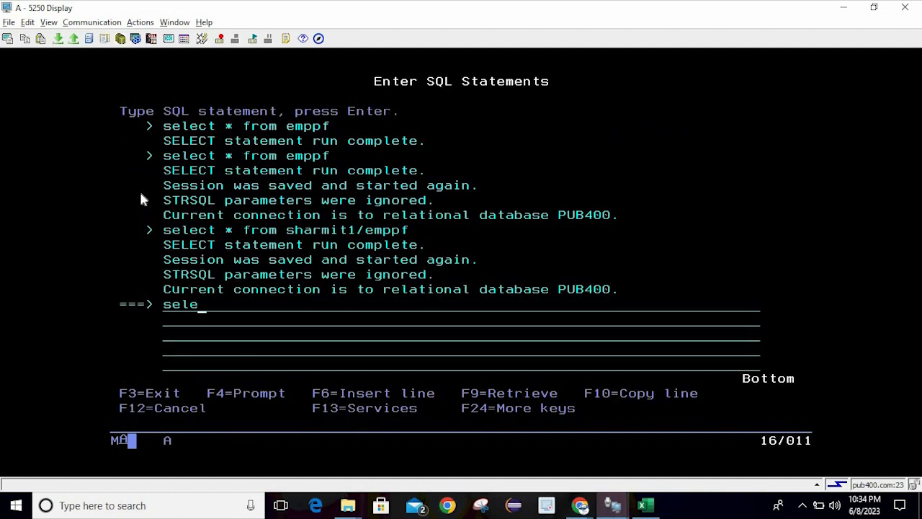
type("ct * from sharmit1")
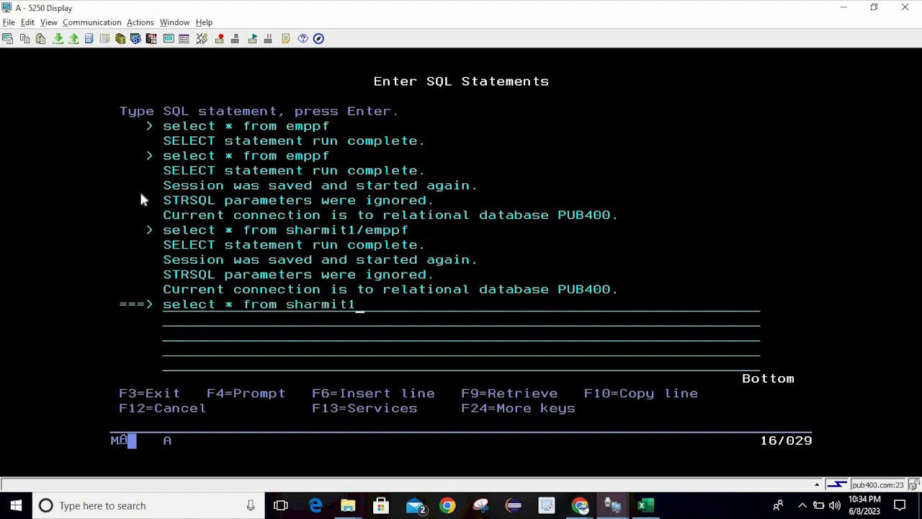
type("/emppf")
key("Return")
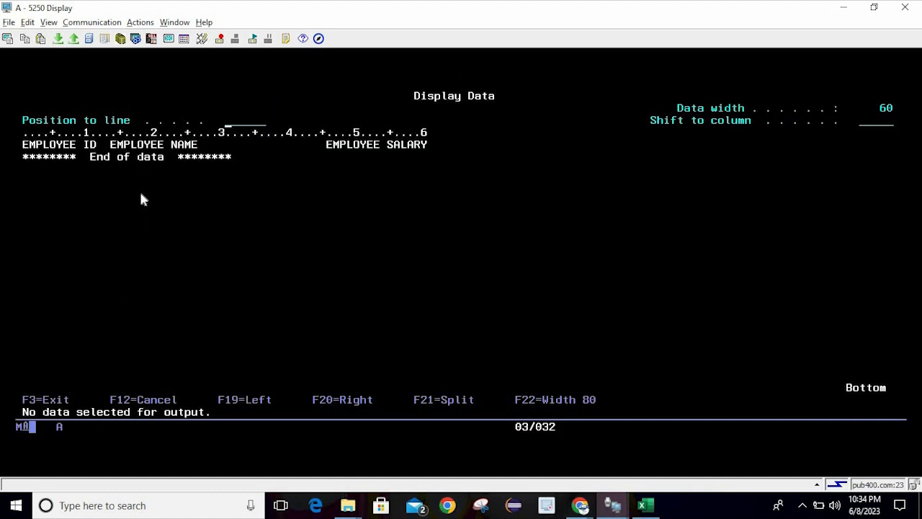
left_click(141, 196)
left_click(281, 215)
key("F3")
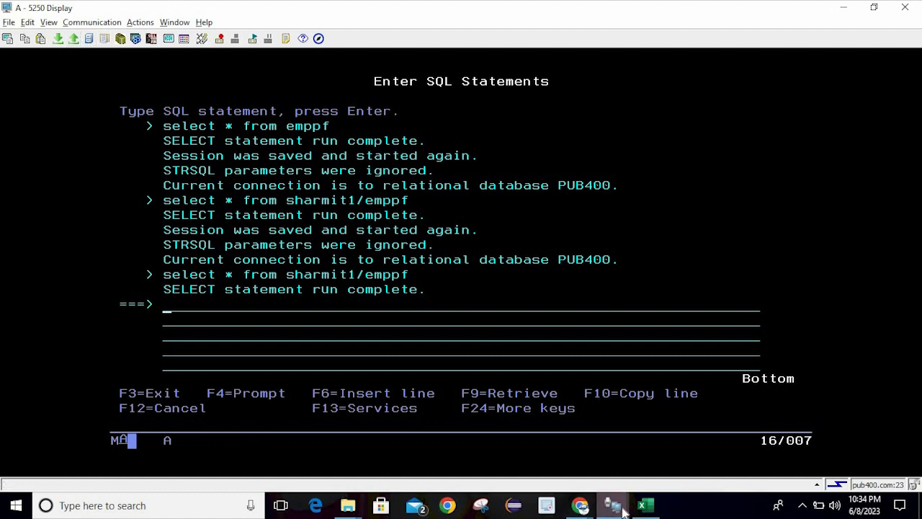
Close the old Data Transfer window, choosing Yes to save the transfer request
mouse_move(625, 509)
left_click(748, 405)
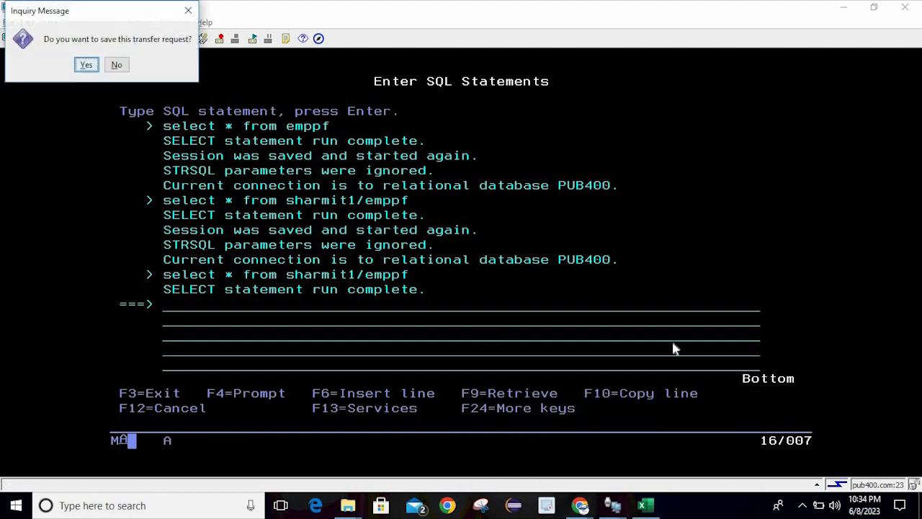
left_click(87, 65)
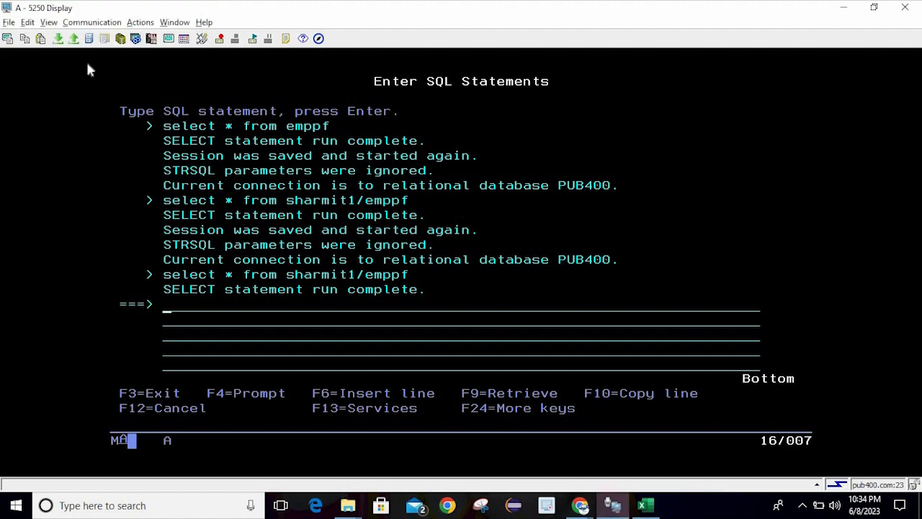
left_click(121, 85)
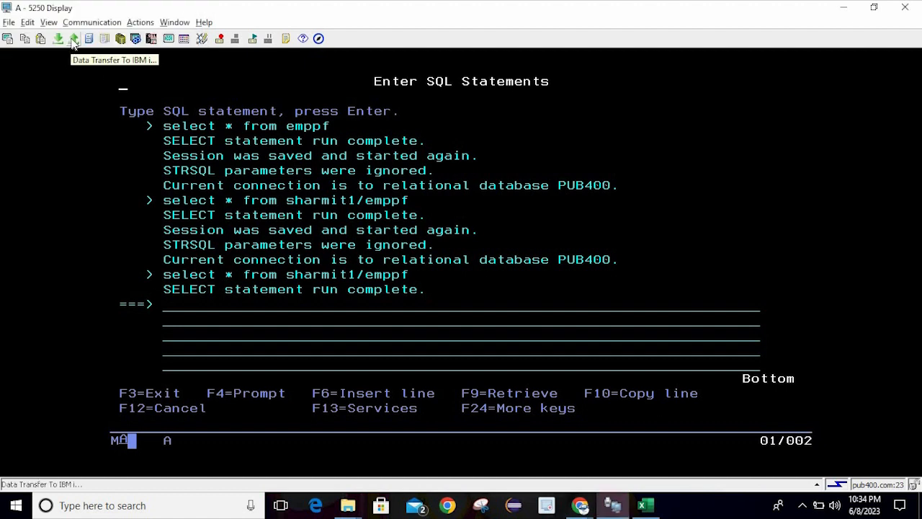
Set up a new upload from desktop emppf.xls to sharmit1/emppf and open its file details
left_click(74, 39)
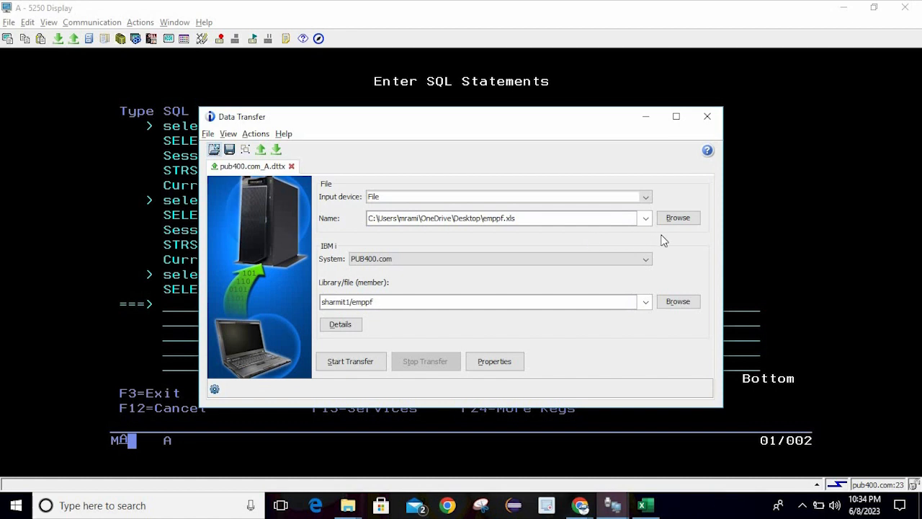
left_click(677, 219)
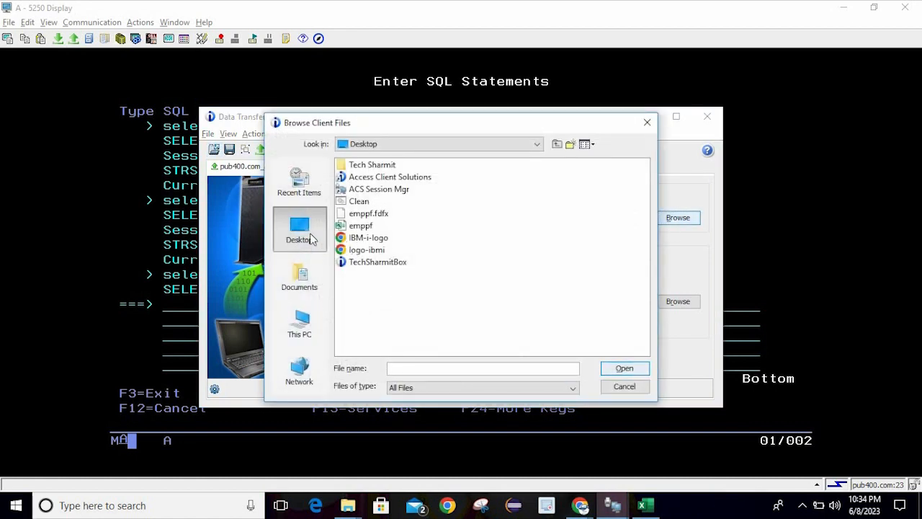
left_click(363, 229)
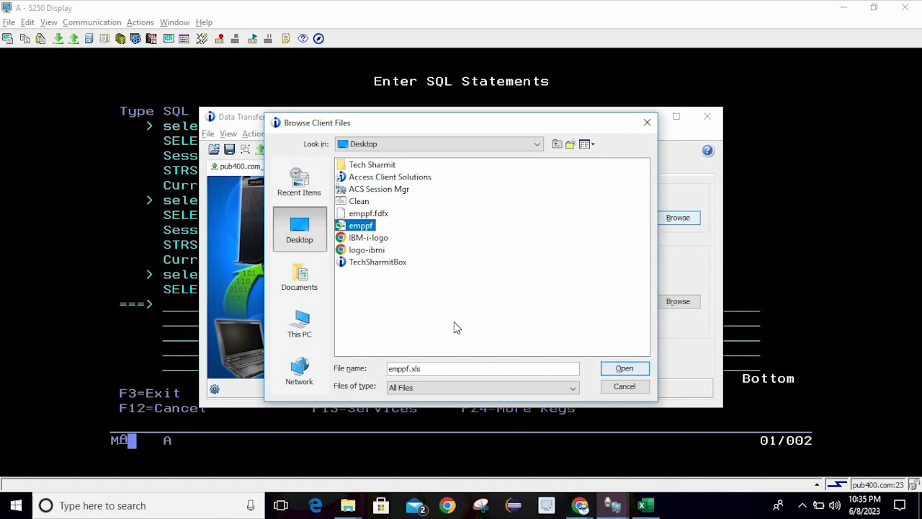
left_click(621, 370)
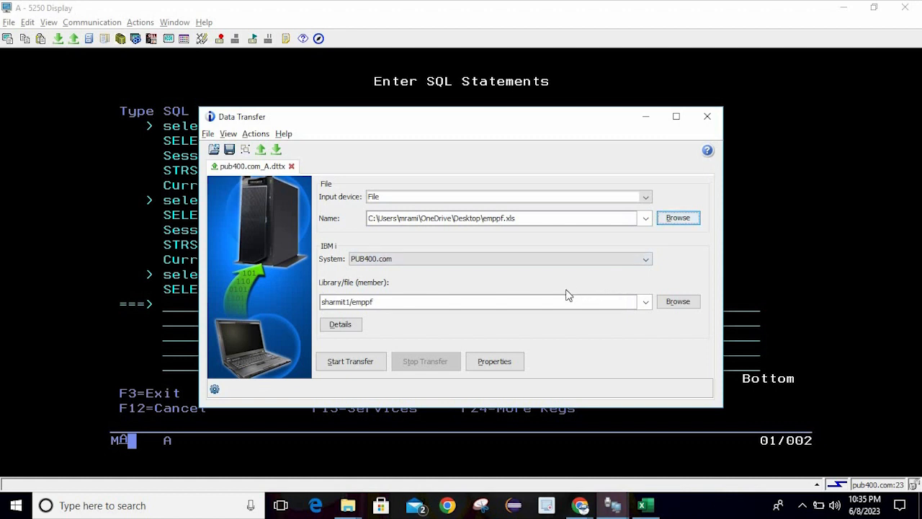
left_click(692, 303)
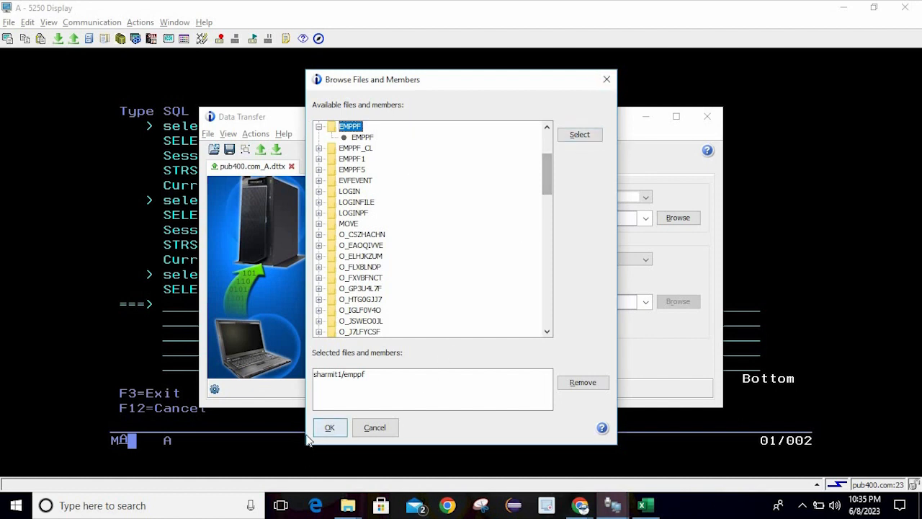
left_click(331, 427)
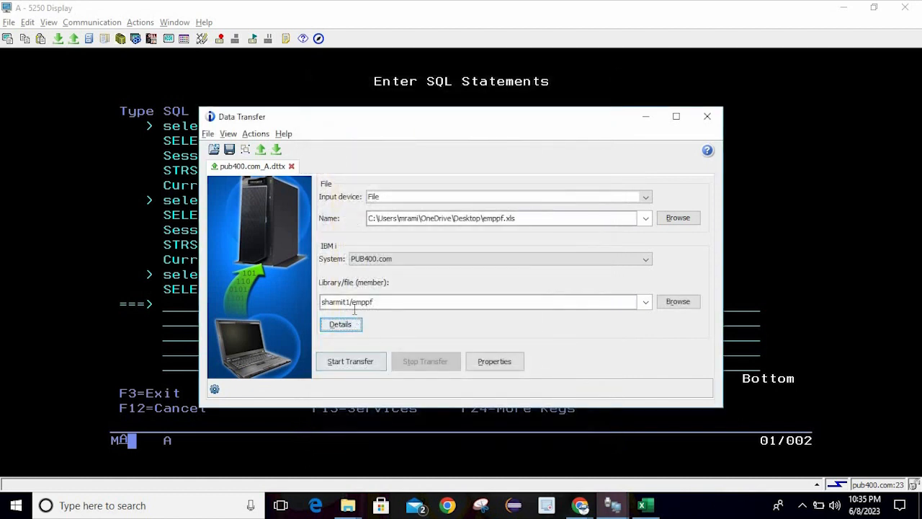
left_click(344, 303)
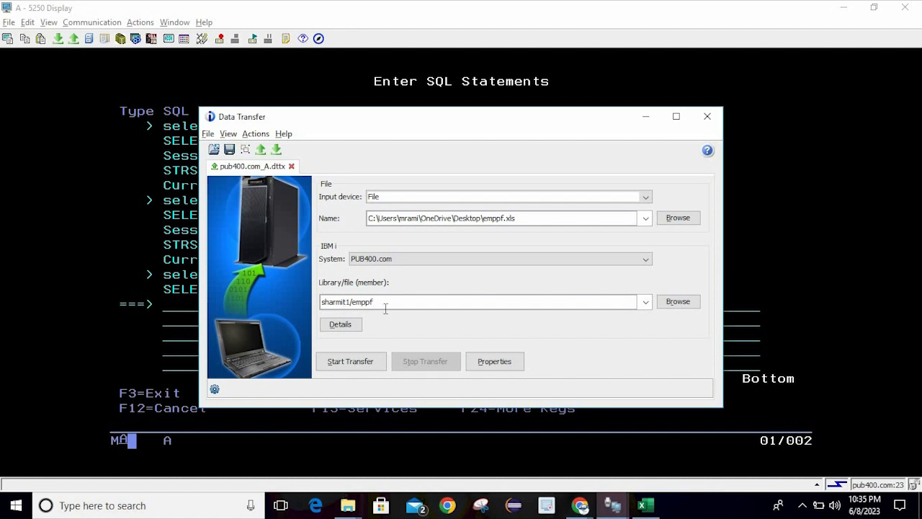
left_click(344, 326)
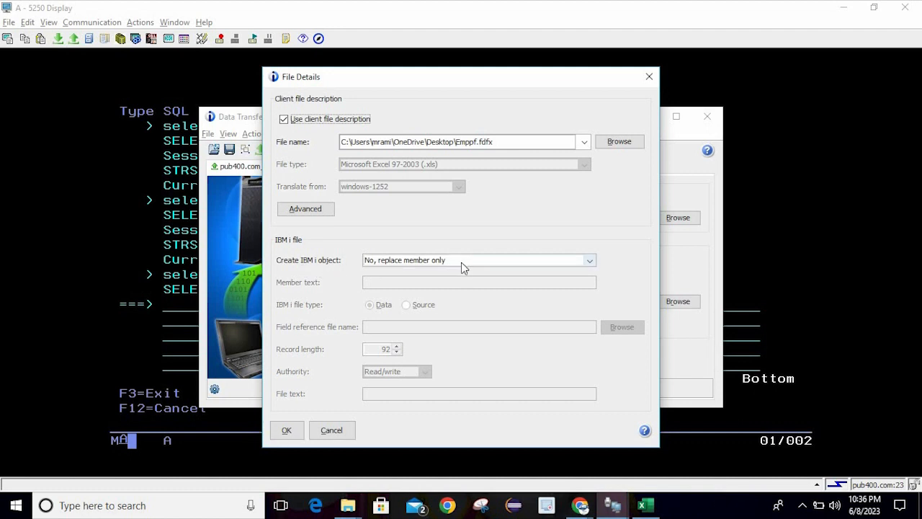
Keep 'No, replace member only', run the upload, and confirm 10 rows transferred
left_click(587, 262)
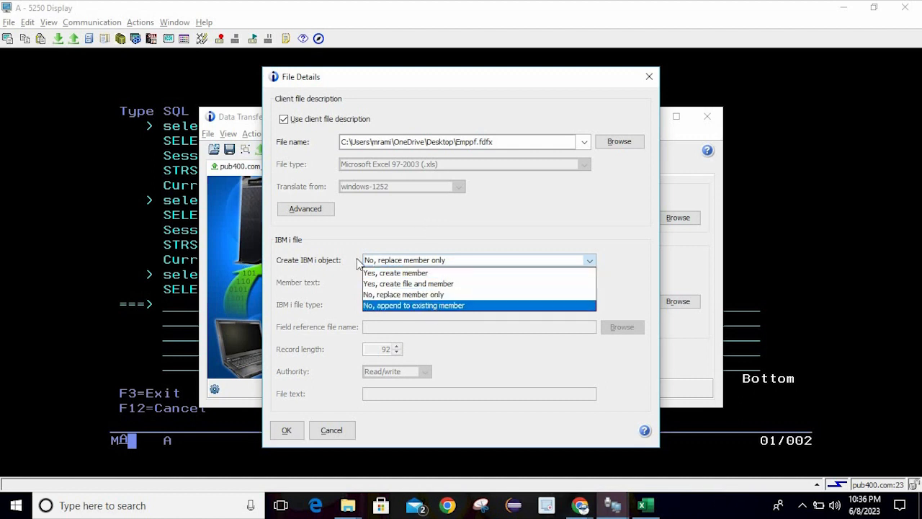
left_click(381, 243)
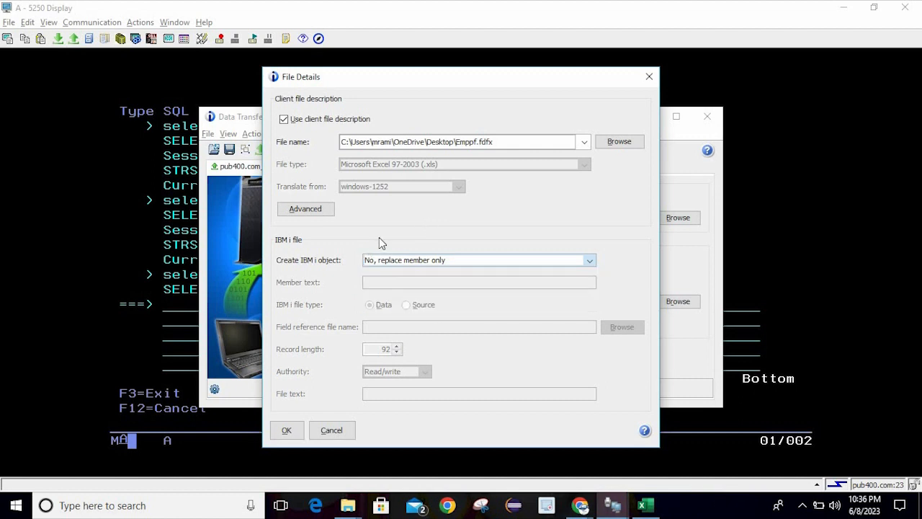
left_click(291, 433)
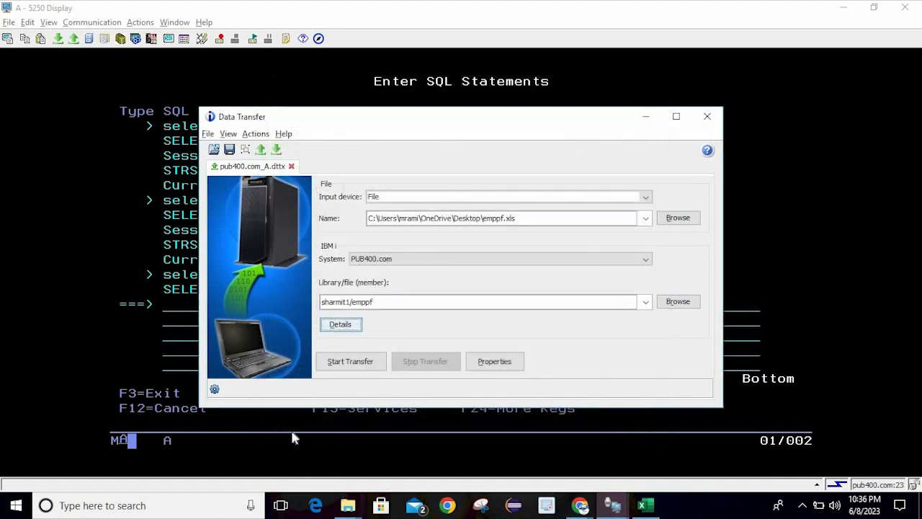
left_click(362, 361)
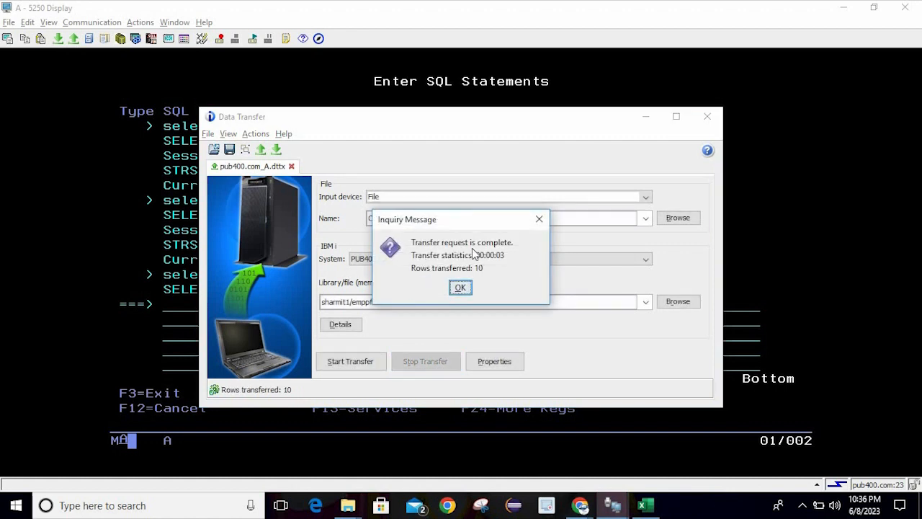
left_click(461, 288)
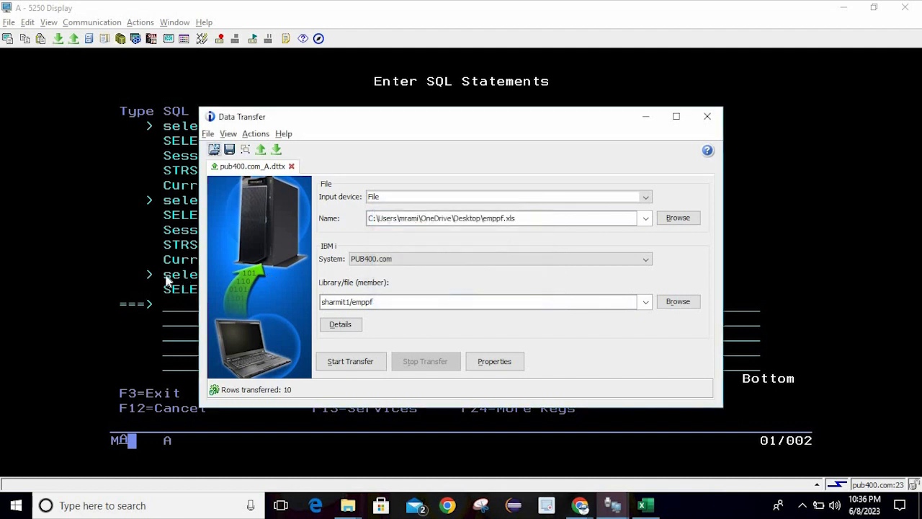
left_click(167, 280)
Run select * from sharmit1/emppf to check uploaded rows IDs 101–110, then return to SQL entry
left_click(225, 319)
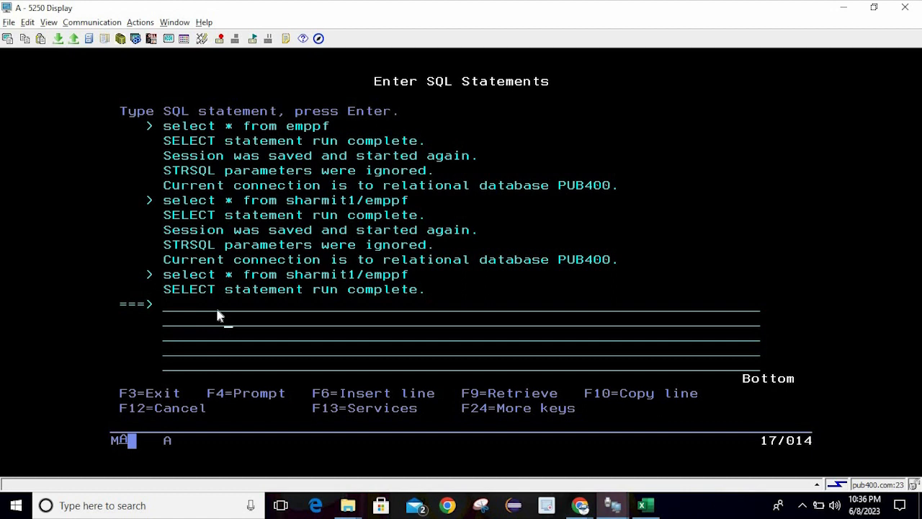
type("select * from sh")
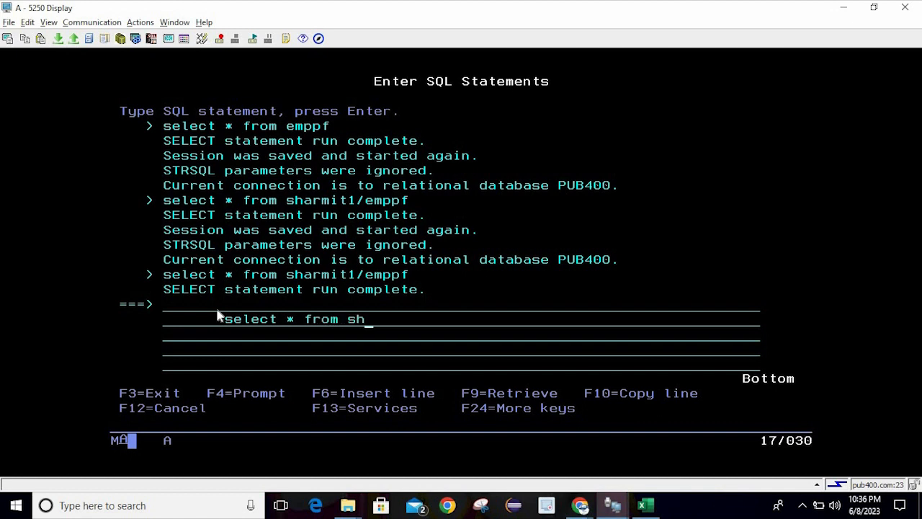
type("armit1/emppf")
key("Return")
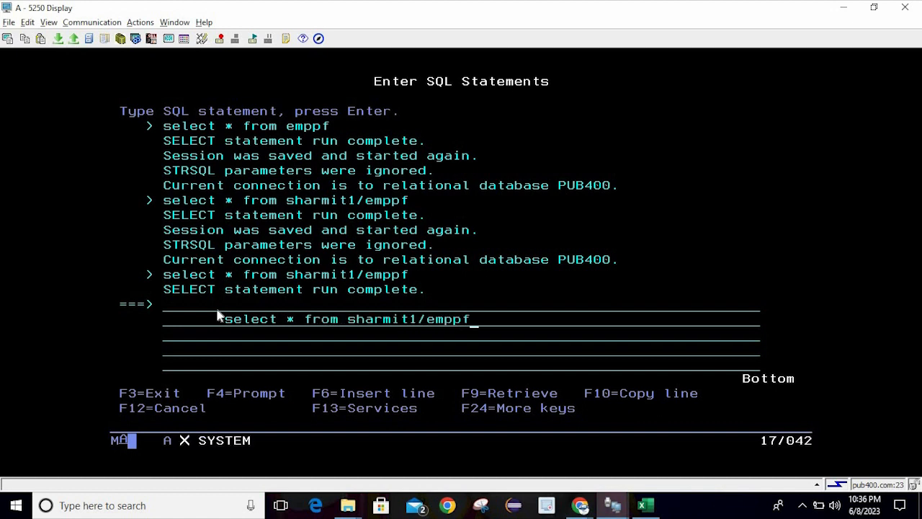
left_click_drag(56, 151, 428, 285)
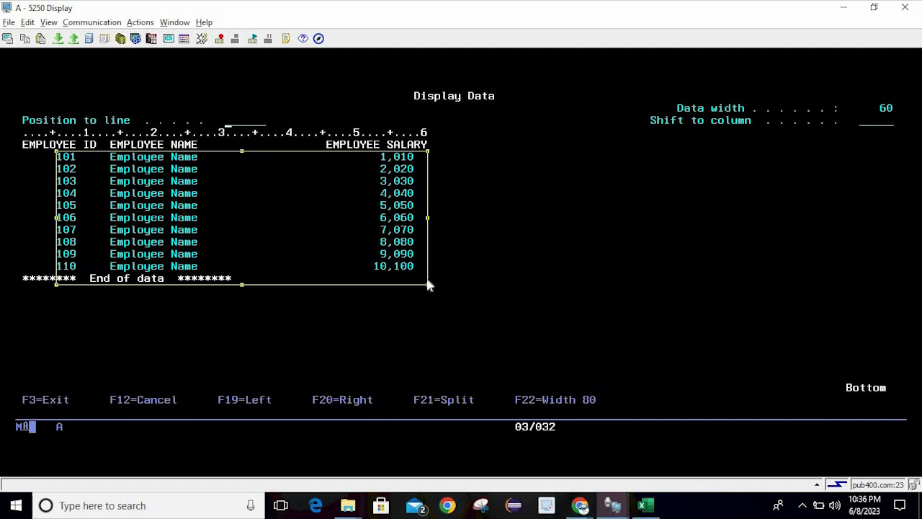
left_click(521, 284)
key("F3")
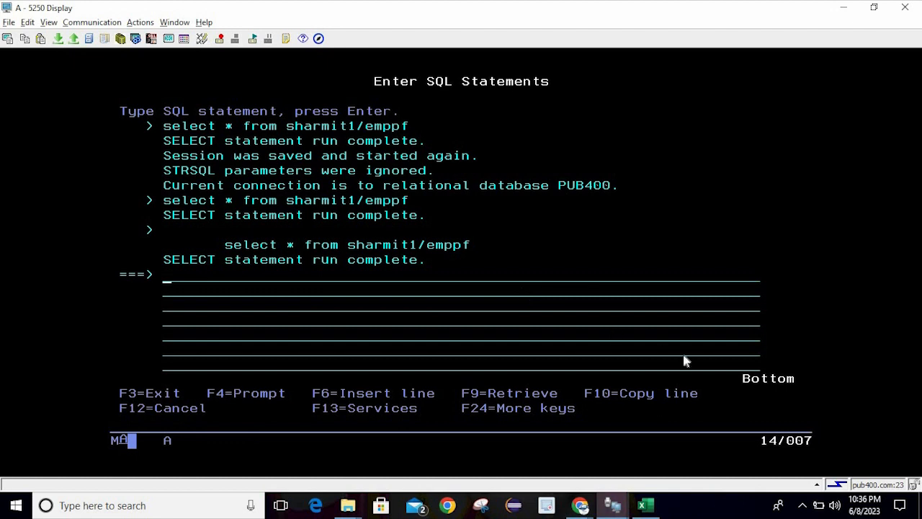
Set Create IBM i object to 'No, append to existing member' and upload 10 more rows
mouse_move(611, 508)
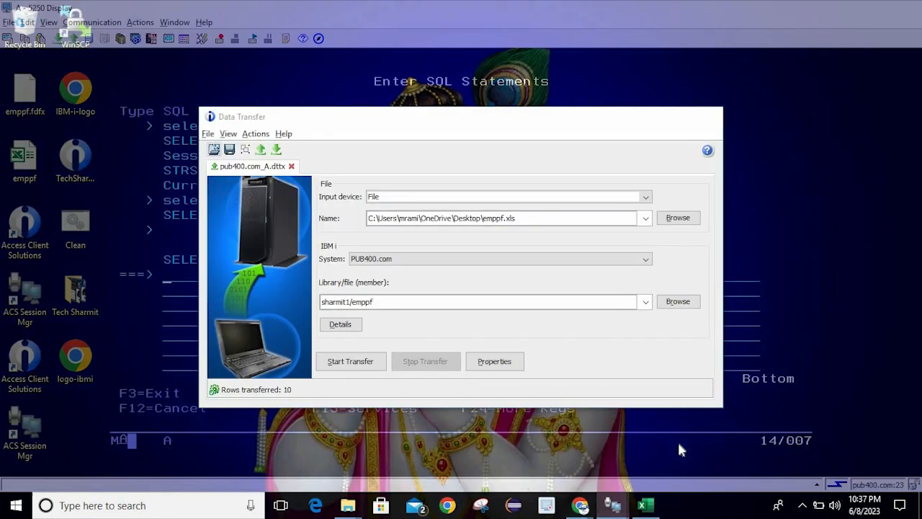
left_click(677, 439)
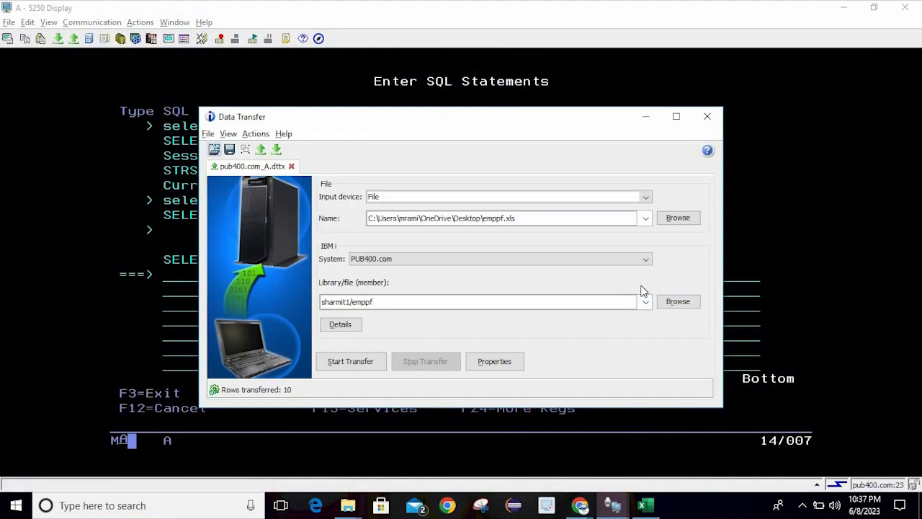
left_click(341, 325)
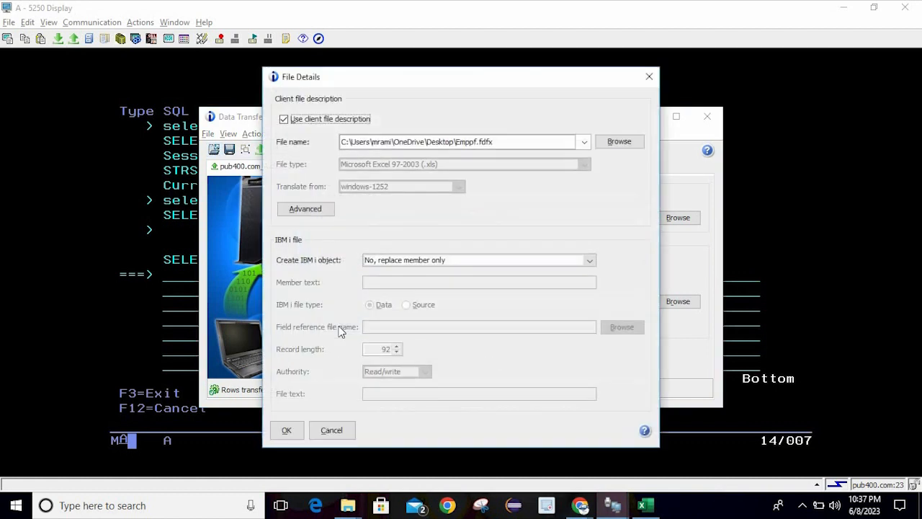
left_click(402, 263)
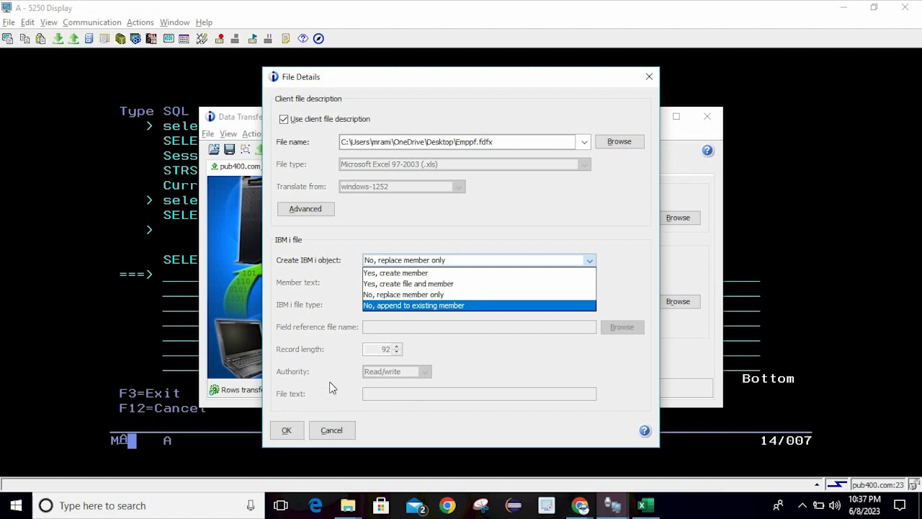
left_click(438, 244)
left_click(437, 260)
left_click(423, 308)
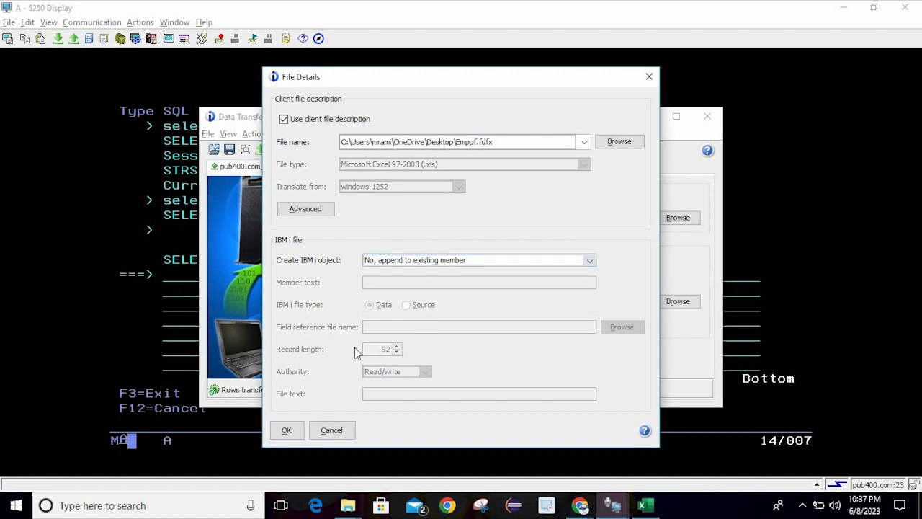
left_click(288, 430)
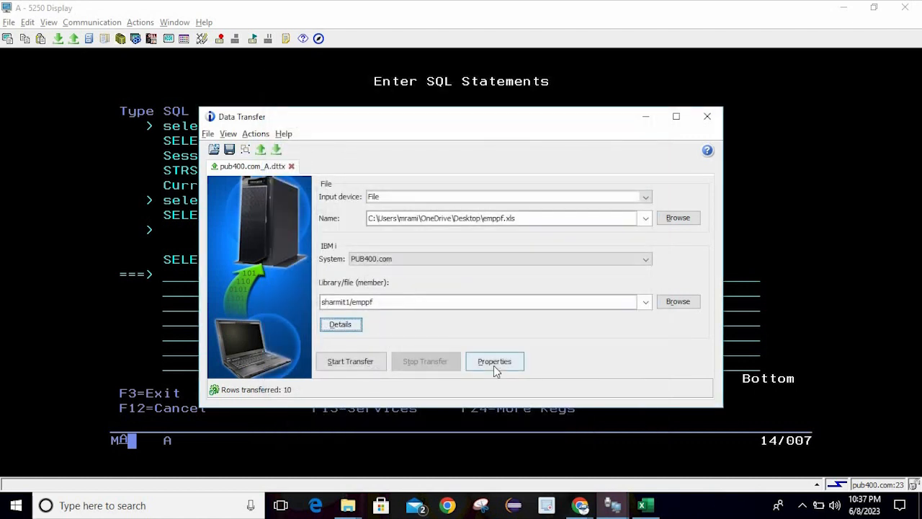
left_click(364, 360)
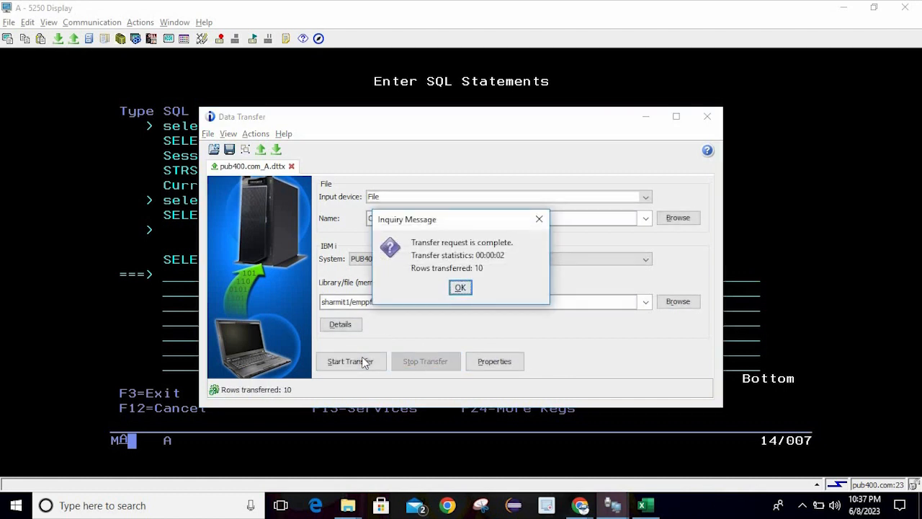
left_click(460, 288)
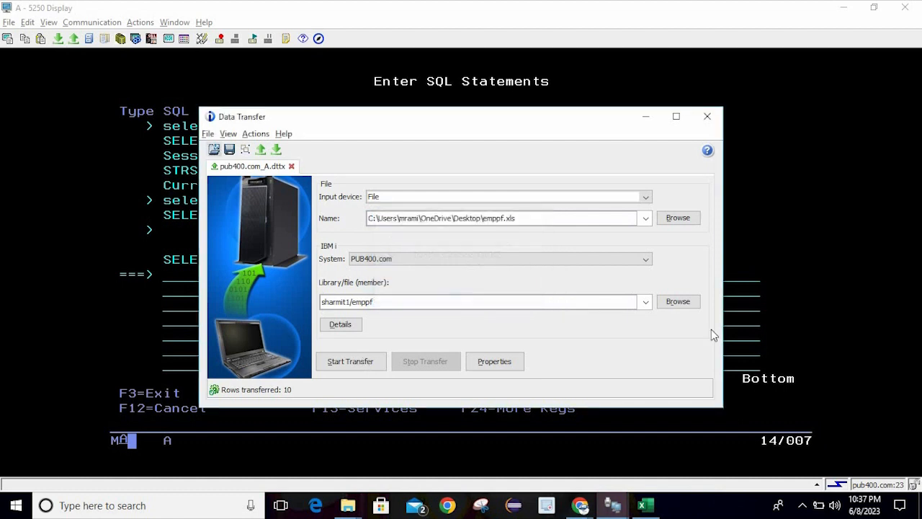
Recall and rerun the sharmit1/emppf query, paging through IDs 101–110 now listed twice
left_click(767, 329)
key("F9")
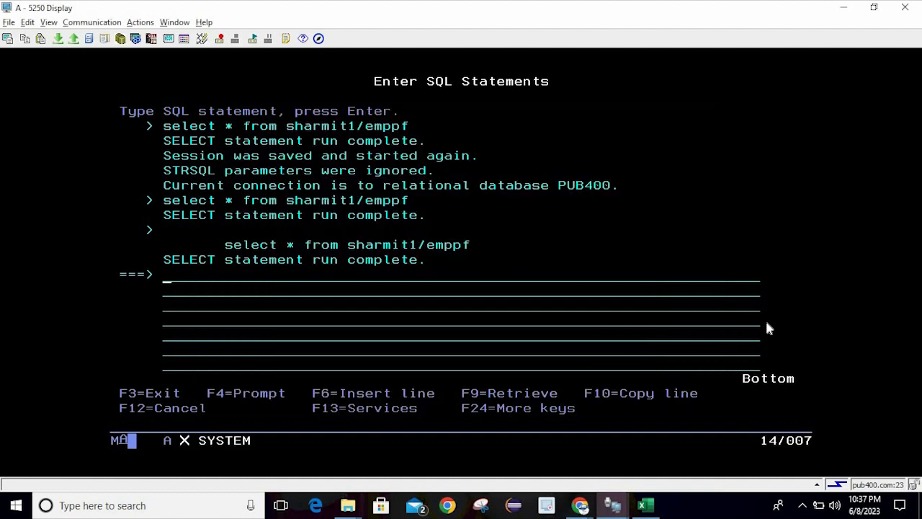
key("Return")
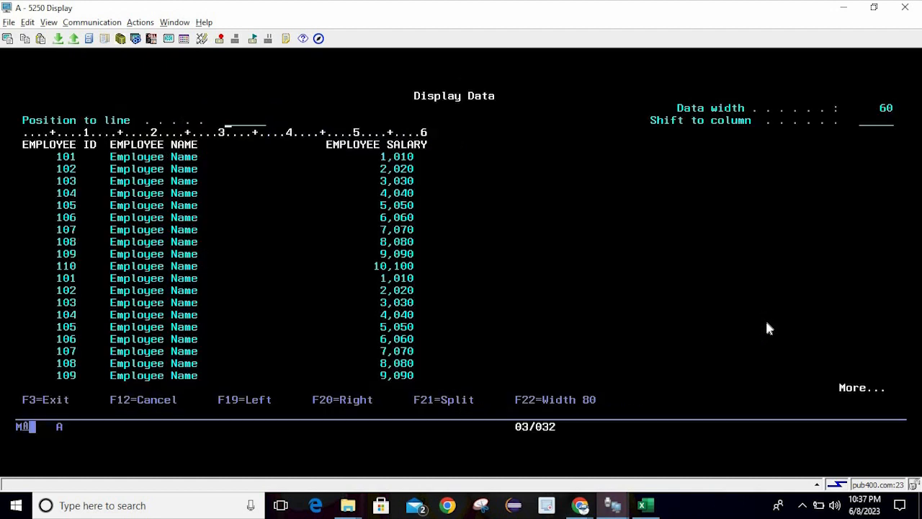
left_click(565, 220)
key("Page_Down")
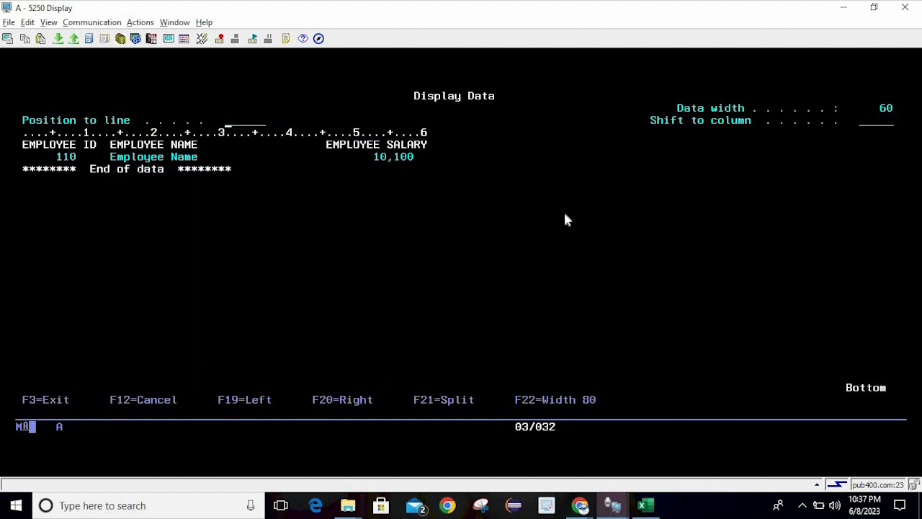
key("Page_Up")
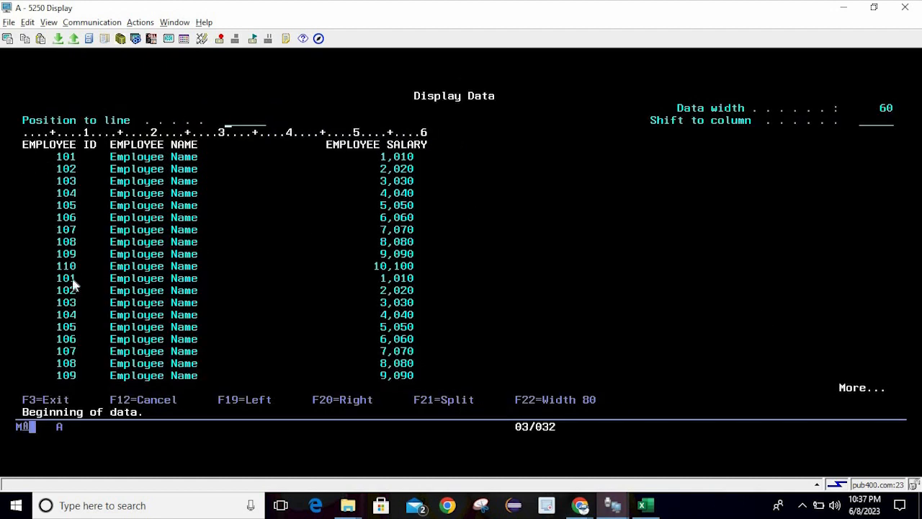
left_click_drag(63, 278, 415, 381)
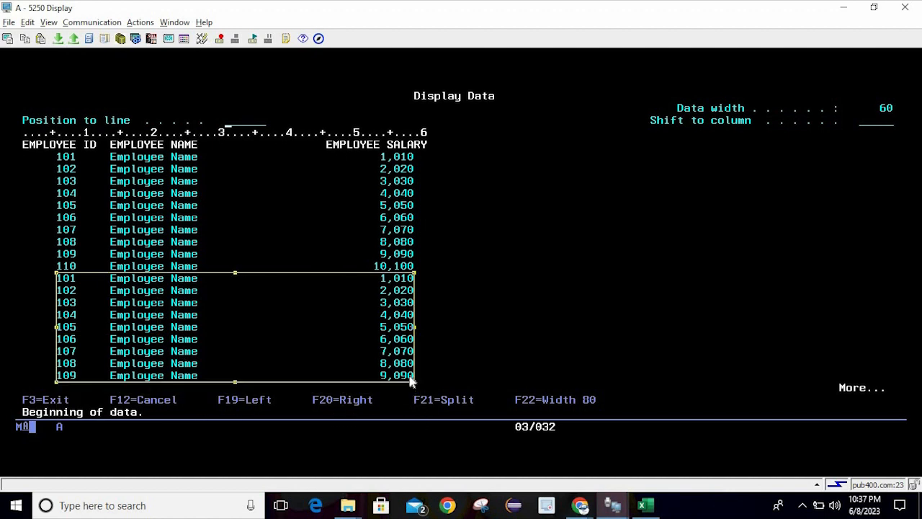
left_click(545, 302)
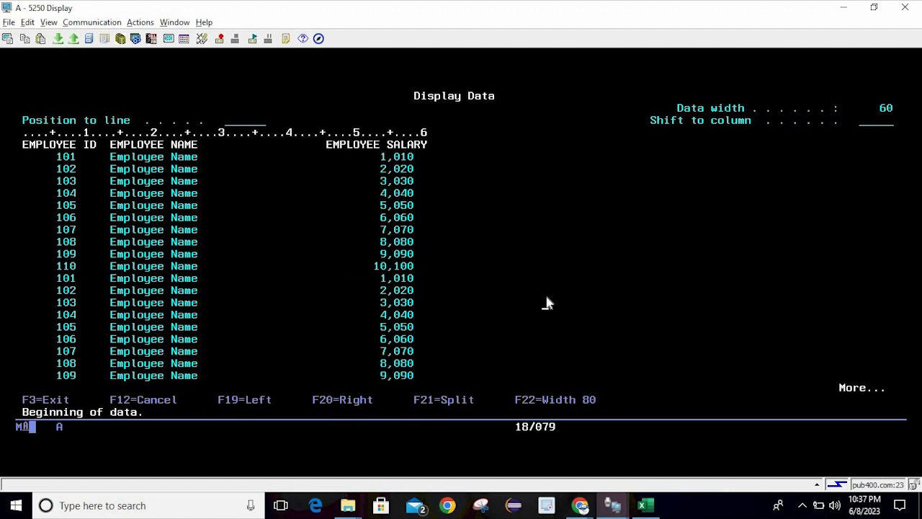
Exit the query results and interactive SQL back to the PDM member list
key("F3")
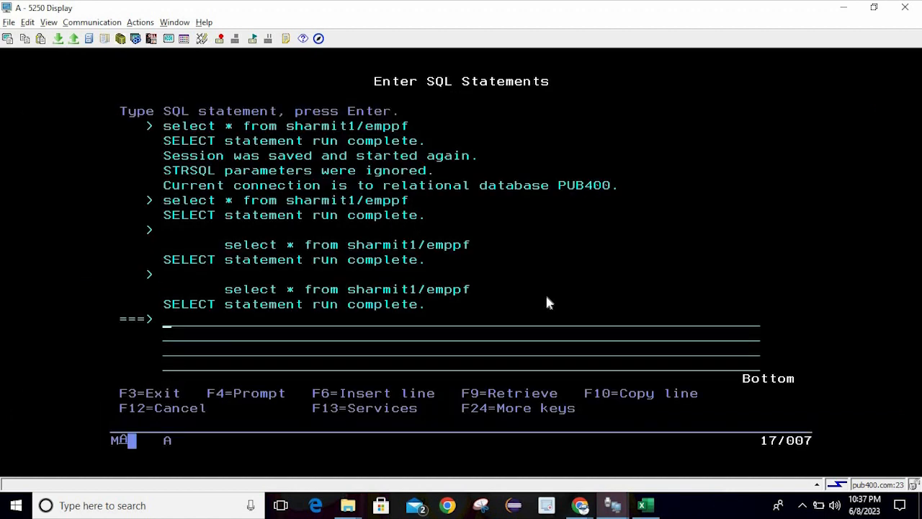
key("F3")
key("Return")
key("alt+Tab")
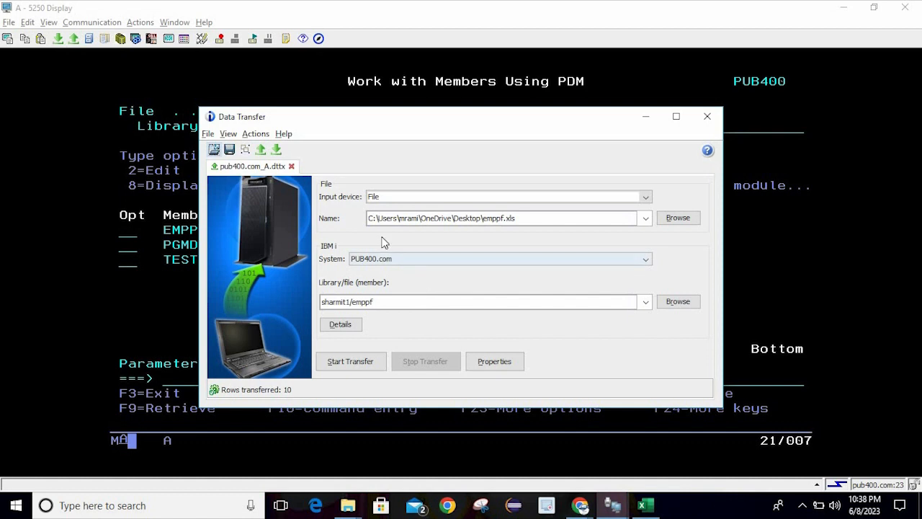
Close the emppf upload Data Transfer window, answering Yes to save its request
left_click(707, 116)
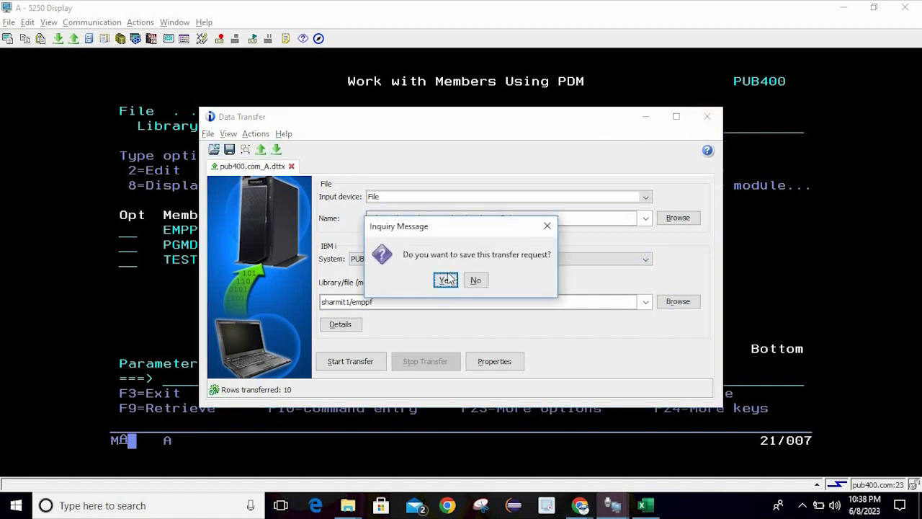
left_click(446, 280)
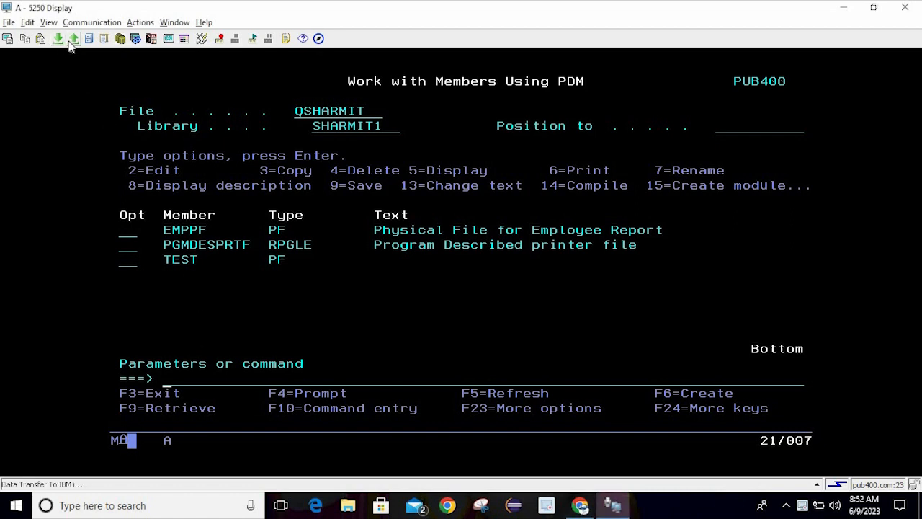
From the 5250 session, start a new transfer to IBM i and launch the Create IBM i Database File wizard
left_click(164, 150)
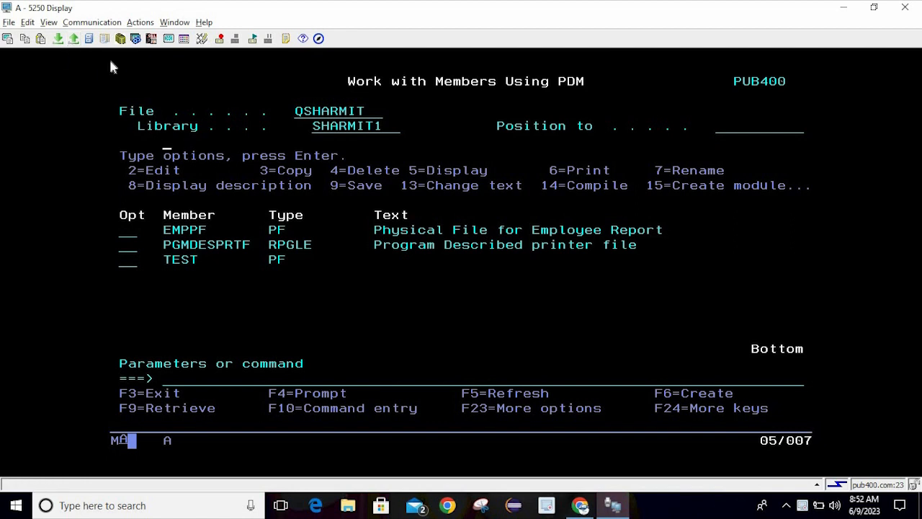
left_click(73, 41)
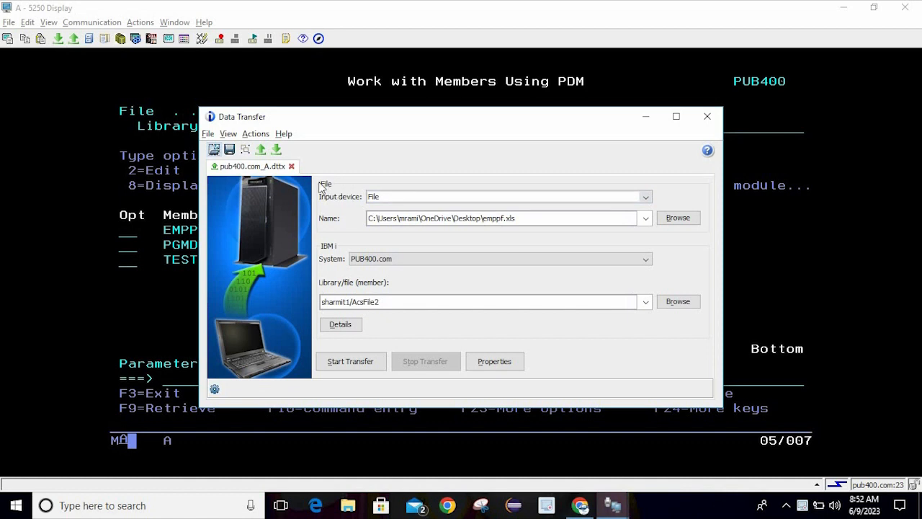
left_click(245, 150)
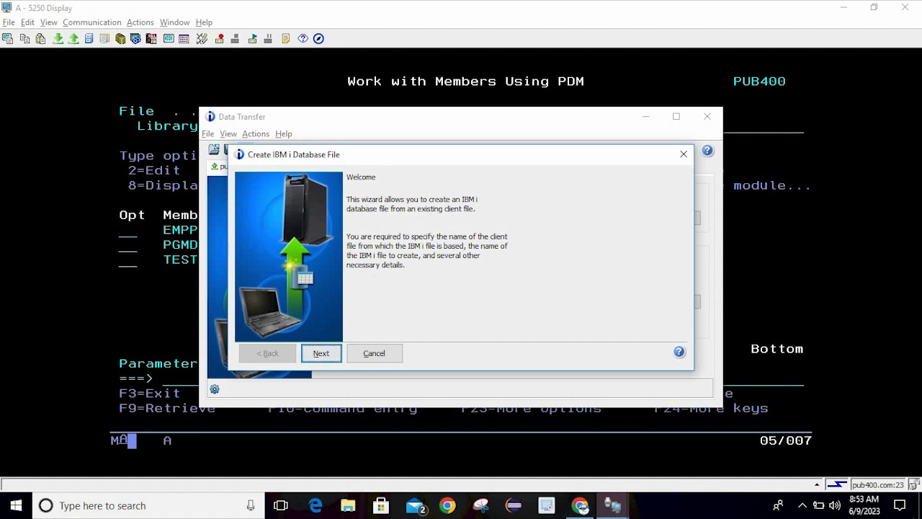
Show the desktop and locate the emppf spreadsheet and emppf.fdfx description file
left_click(902, 508)
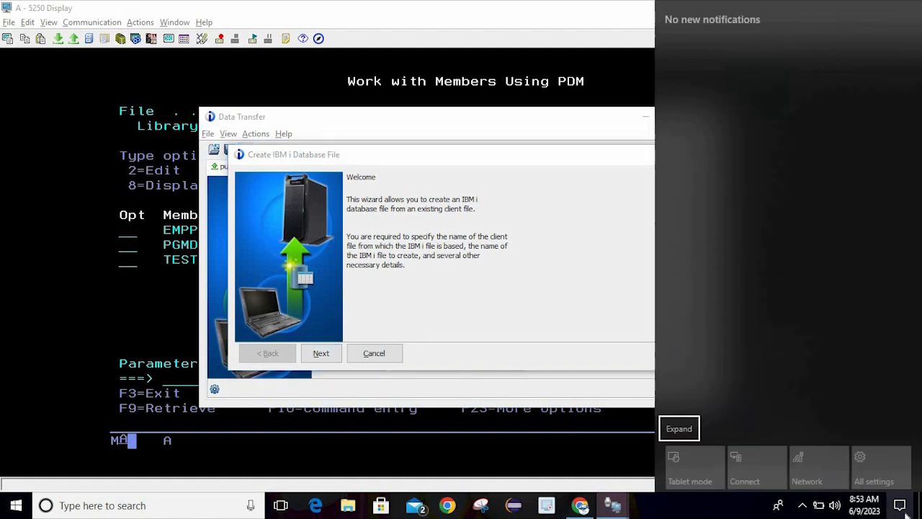
left_click(919, 509)
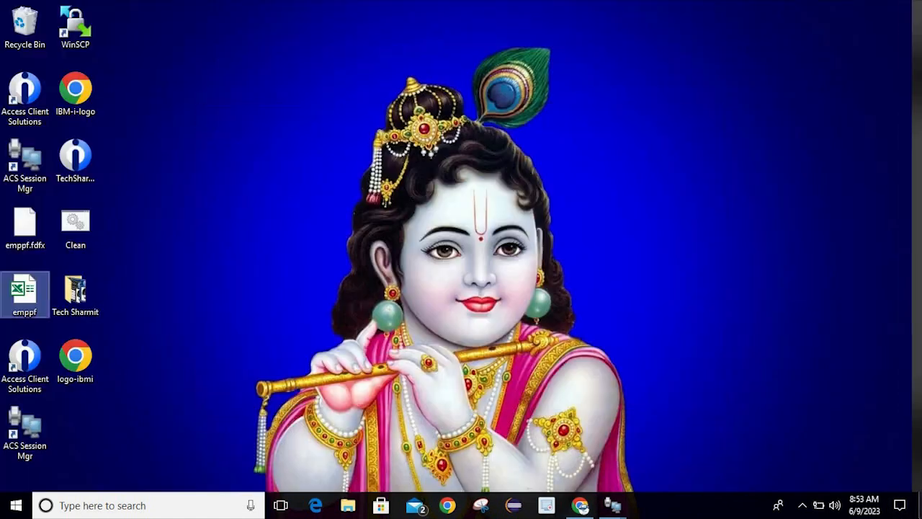
left_click(625, 366)
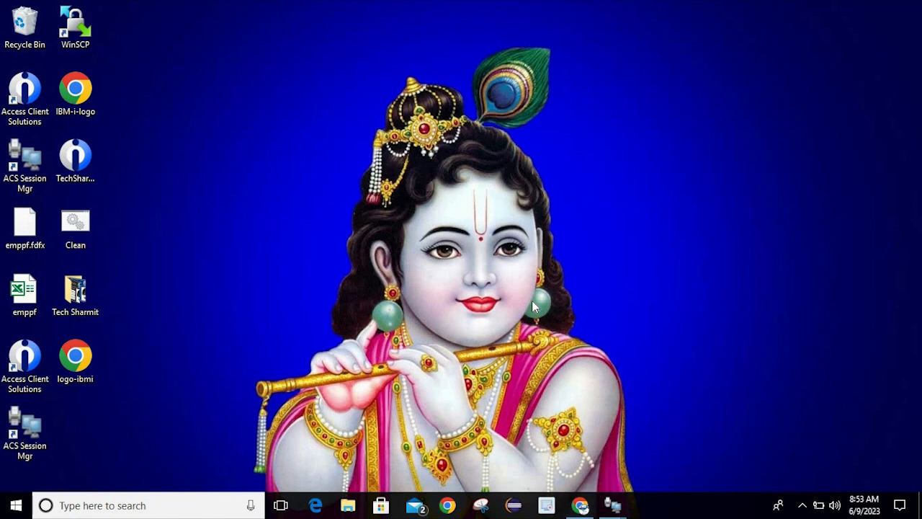
left_click(31, 281)
left_click(28, 243)
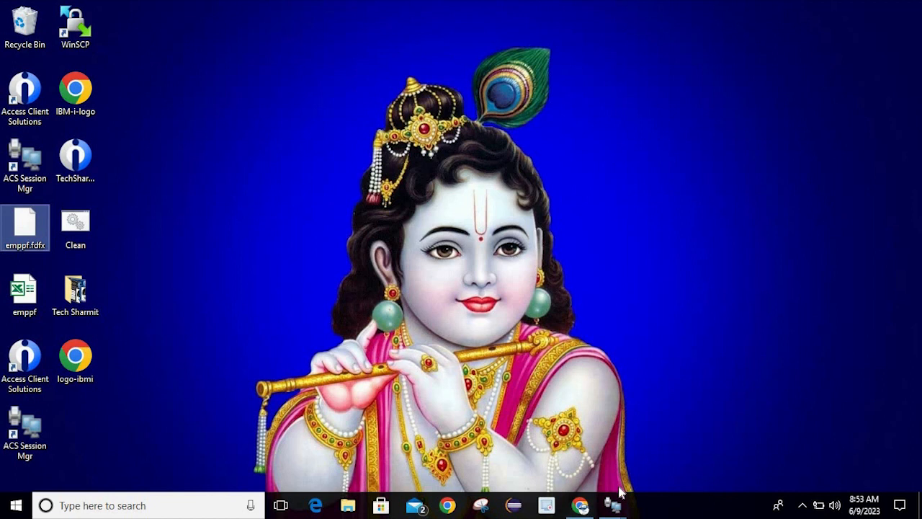
Bring the database file wizard back and move past its Welcome page
mouse_move(624, 504)
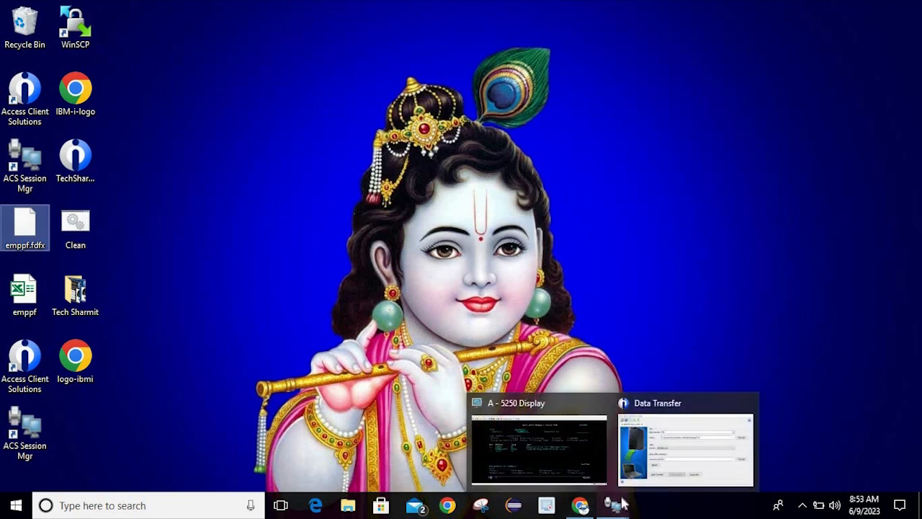
left_click(645, 458)
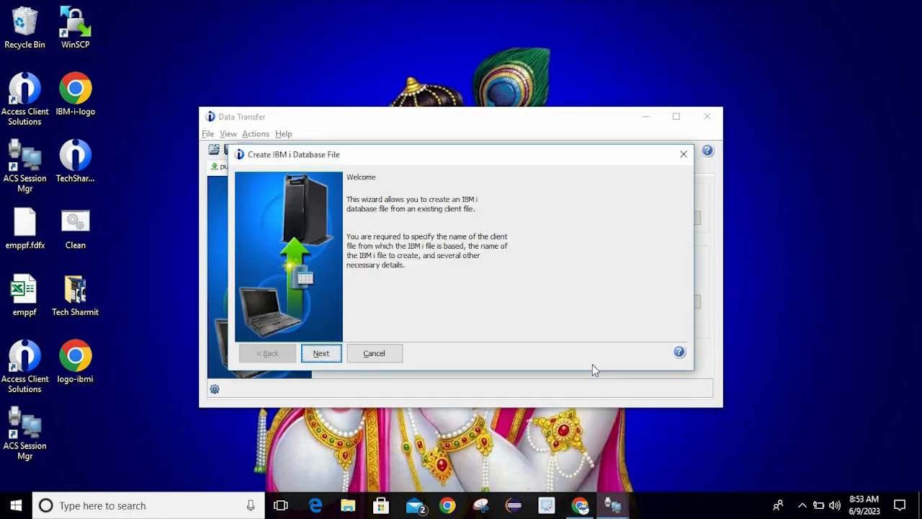
left_click(321, 354)
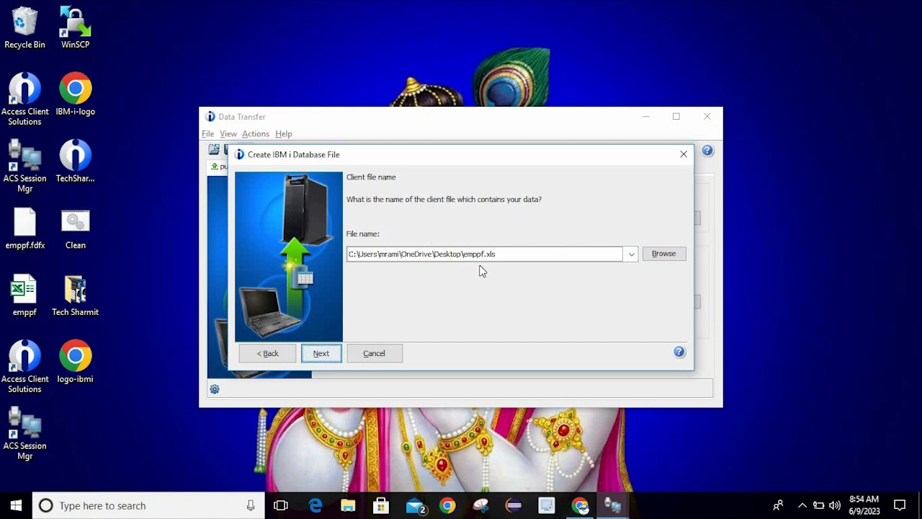
Accept emppf.xls as the client file with type Microsoft Excel 97-2003 (.xls)
left_click(321, 354)
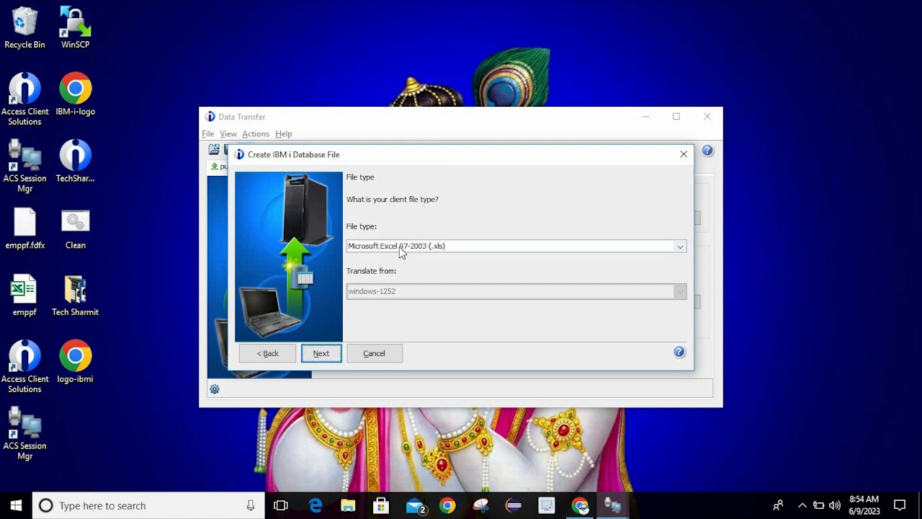
left_click(442, 248)
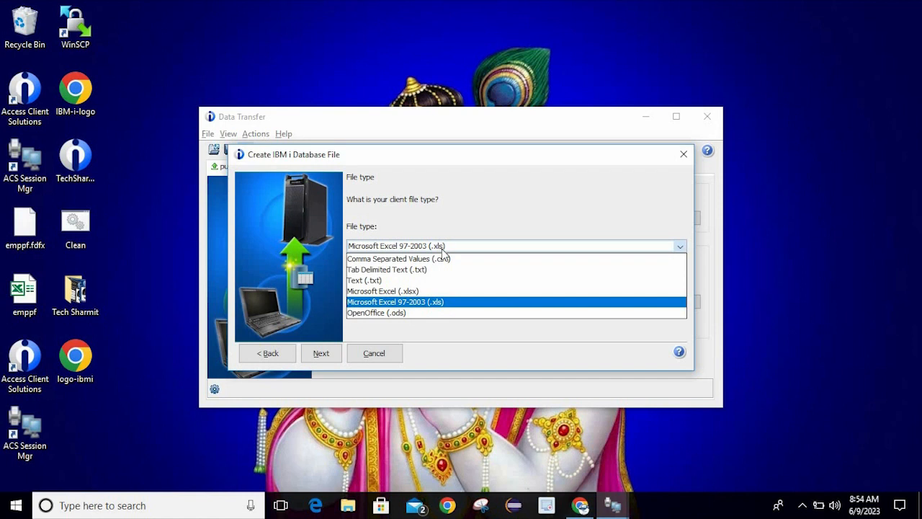
left_click(415, 302)
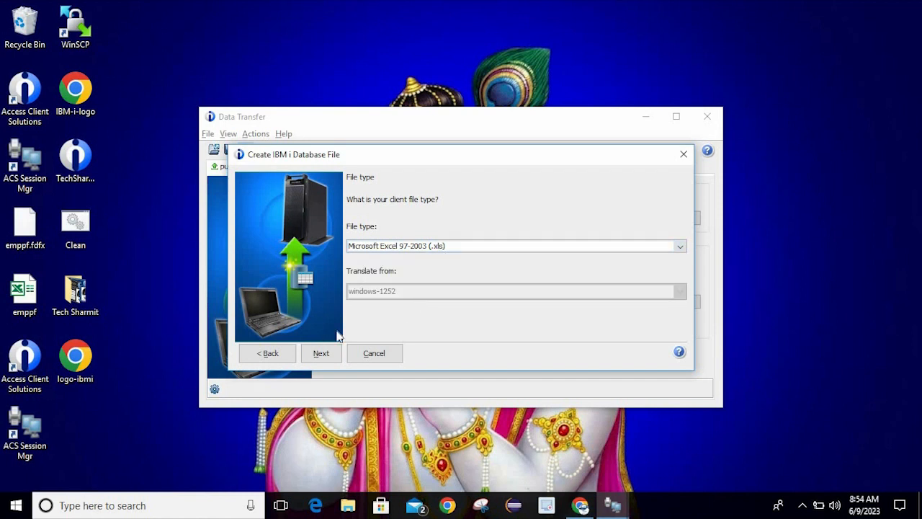
left_click(322, 353)
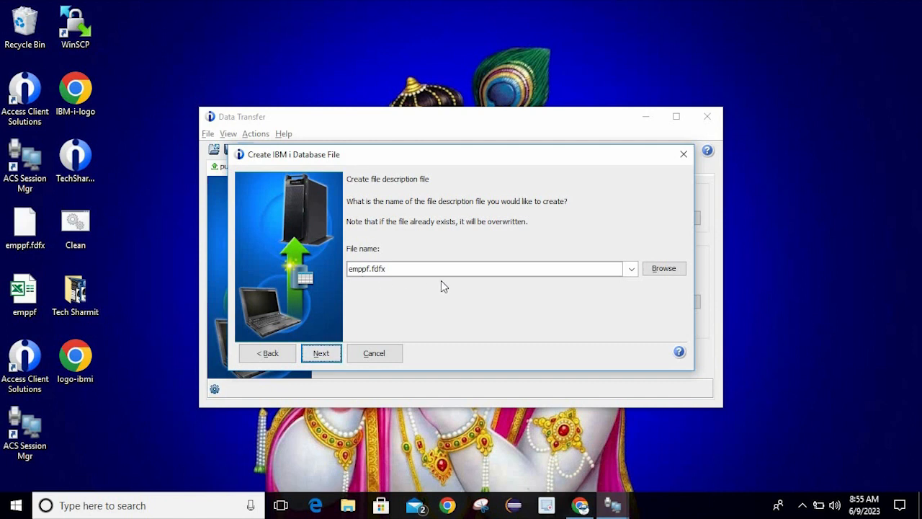
Check for existing description files, then keep emppf.fdfx and continue to data options
left_click(655, 271)
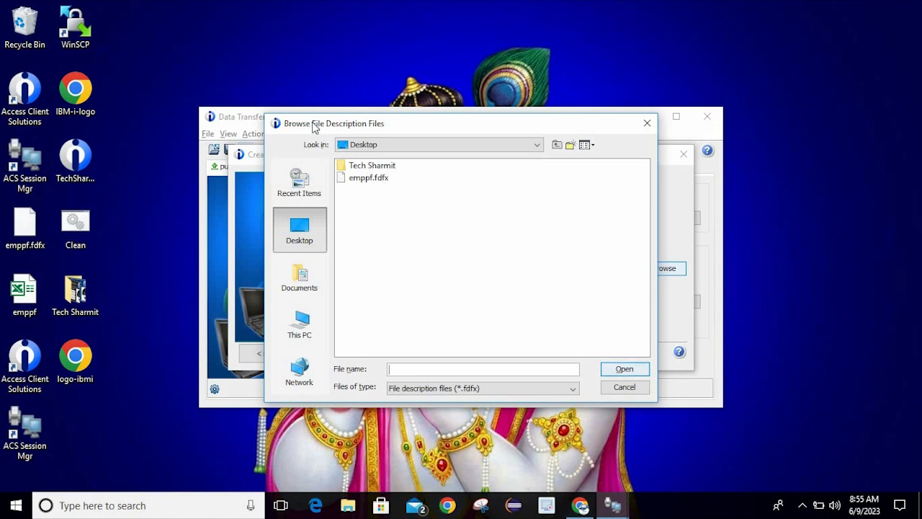
left_click(647, 124)
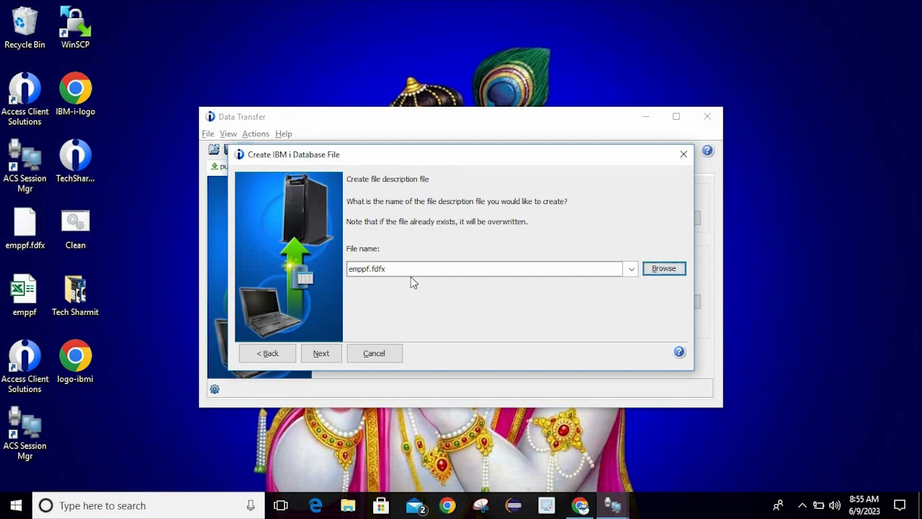
left_click(321, 353)
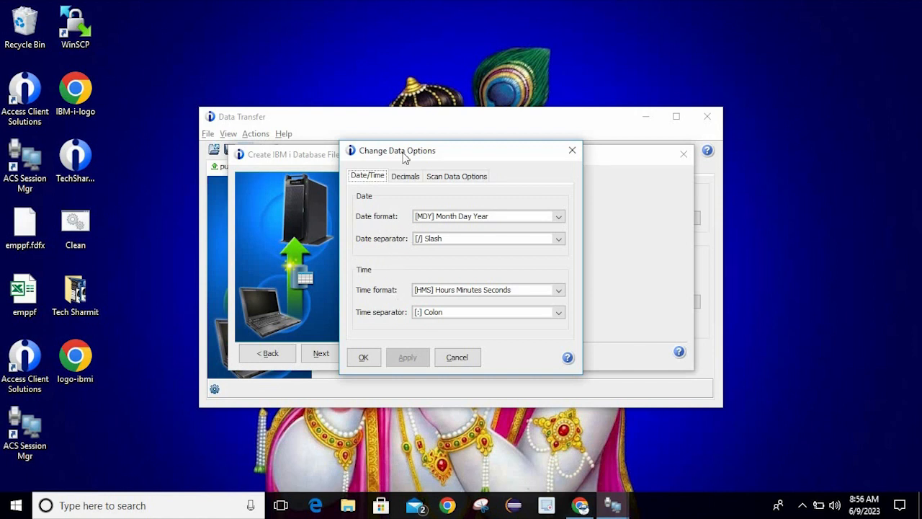
left_click(403, 178)
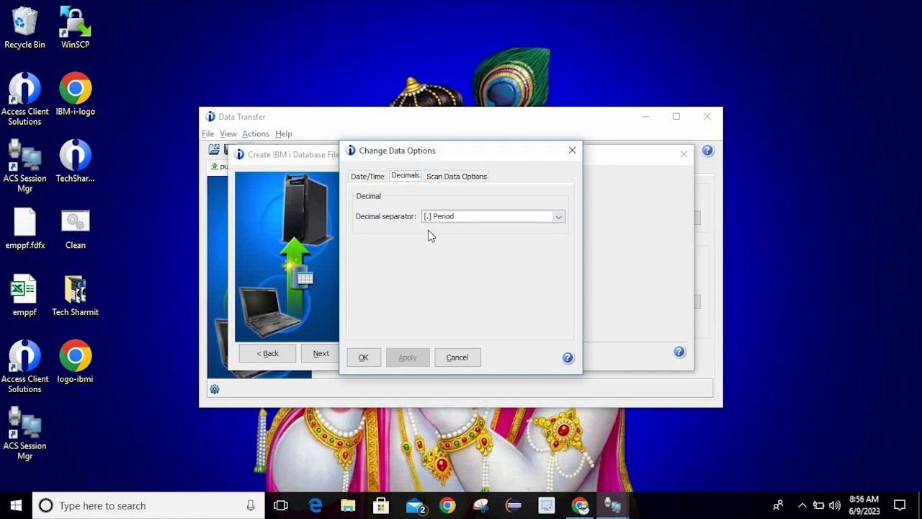
left_click(455, 178)
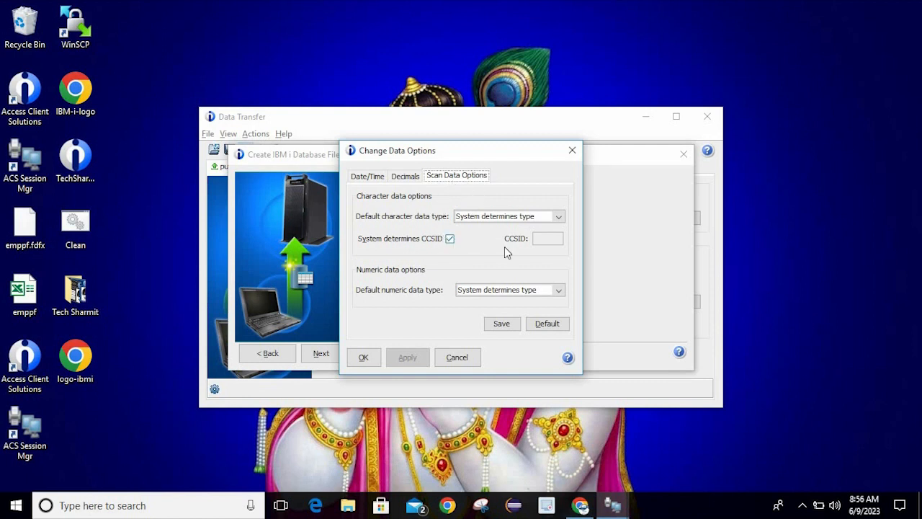
left_click(557, 217)
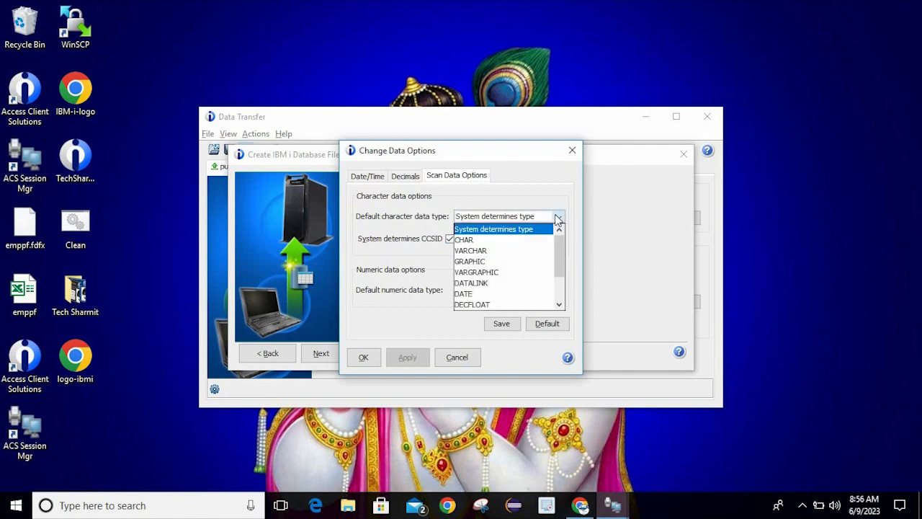
left_click(498, 229)
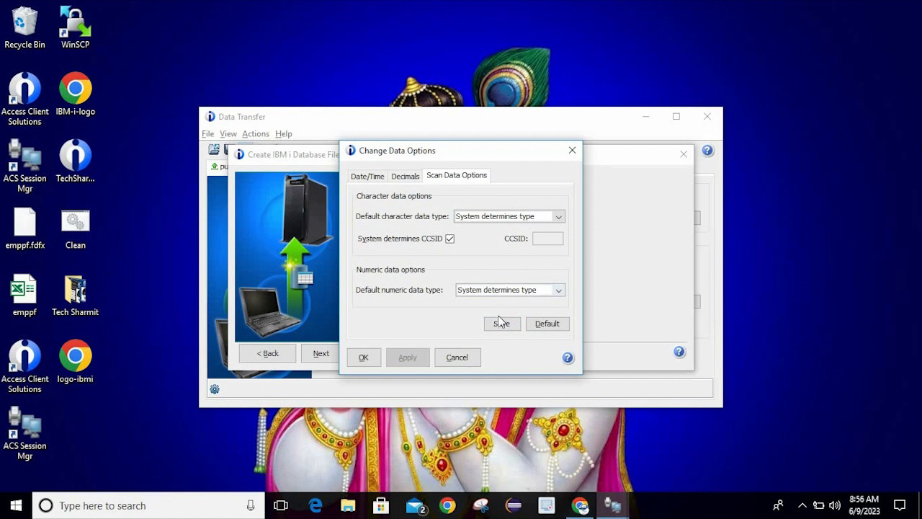
left_click(363, 359)
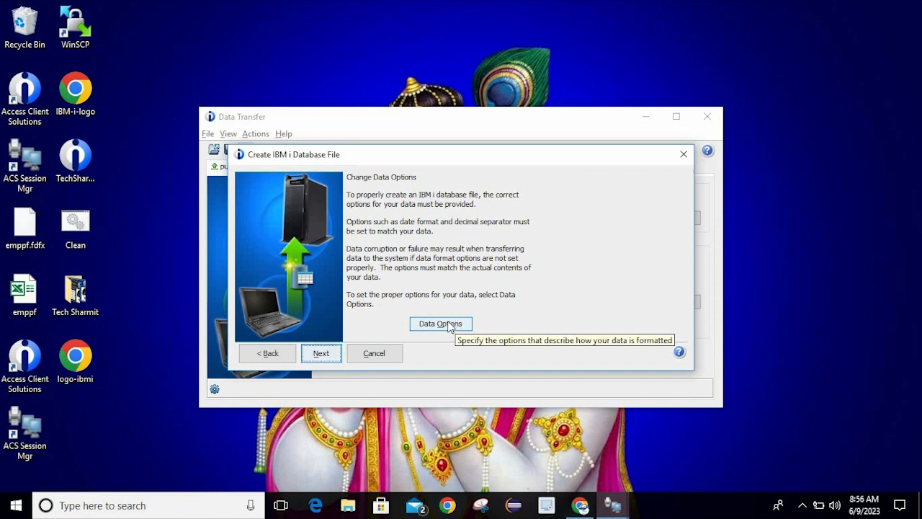
Accept the data options and skip the spreadsheet range to reach the scan step
left_click(330, 354)
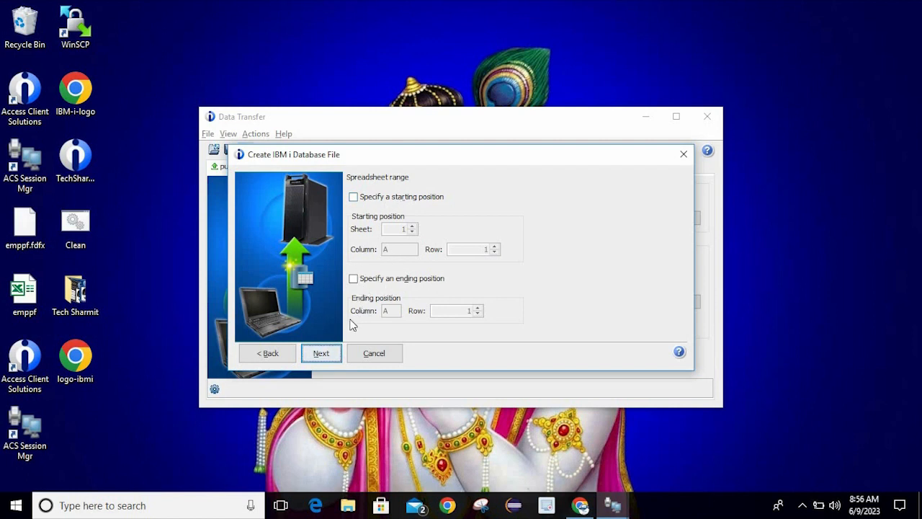
left_click(322, 353)
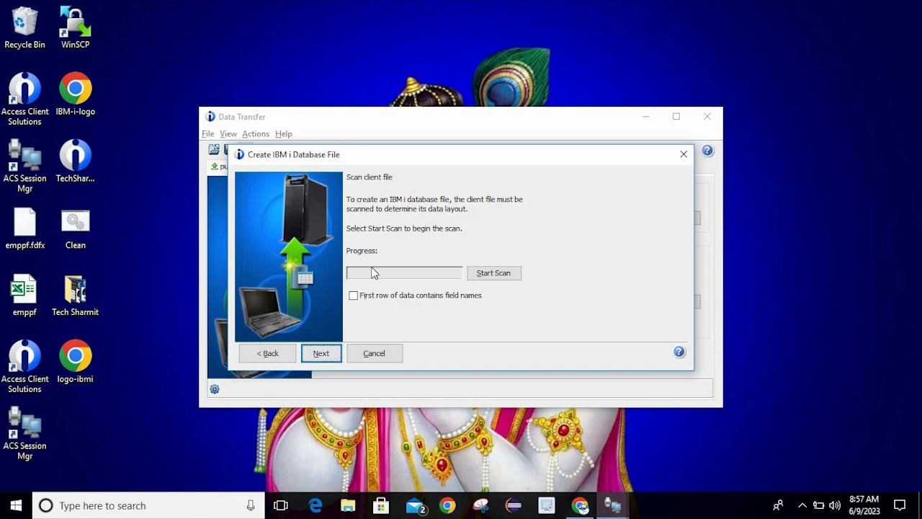
Scan emppf.xls and review its fields F1, F2, F3 (CHAR 6, 13, 10)
left_click(498, 273)
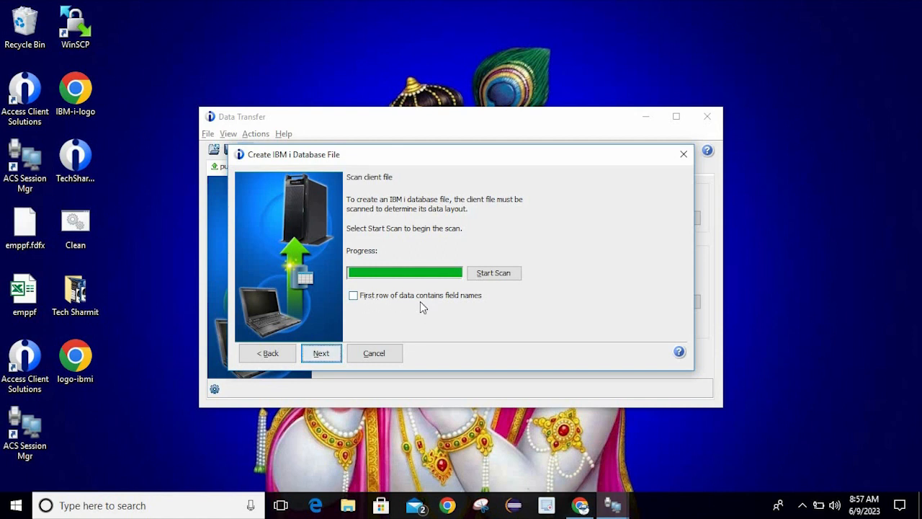
left_click(339, 353)
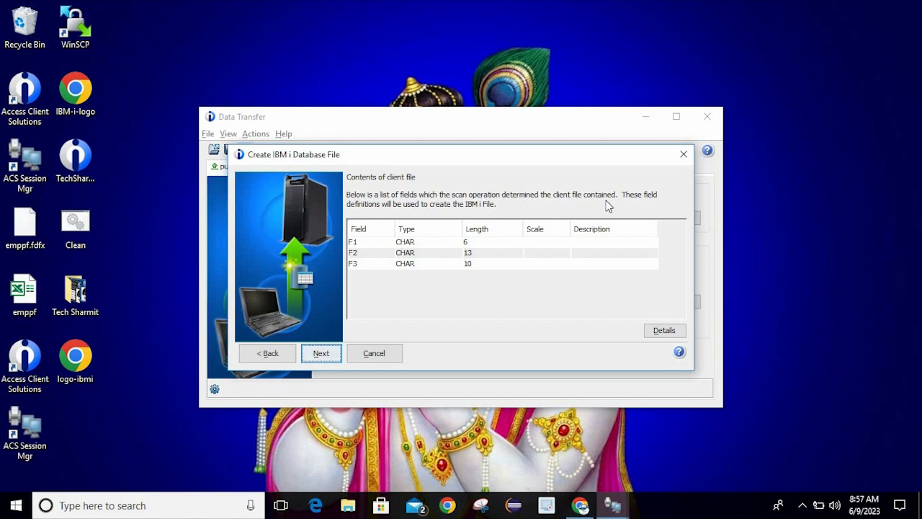
left_click(29, 292)
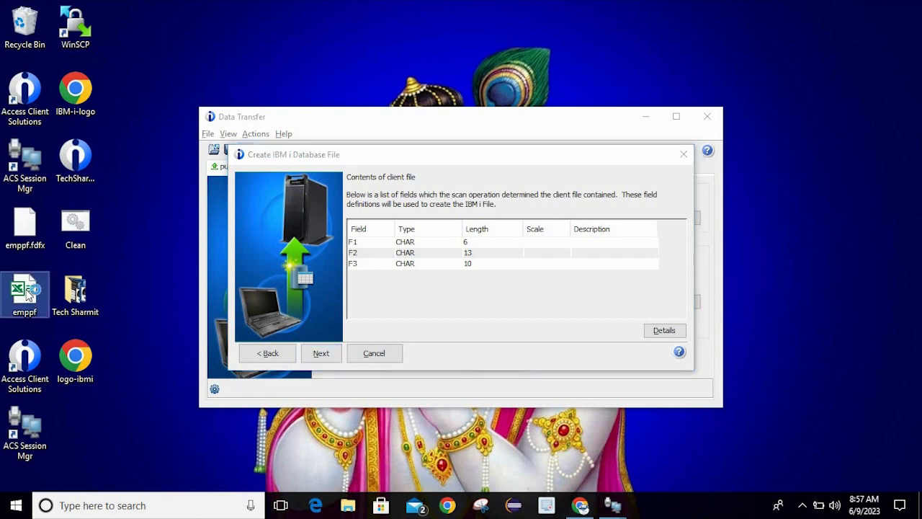
double_click(29, 292)
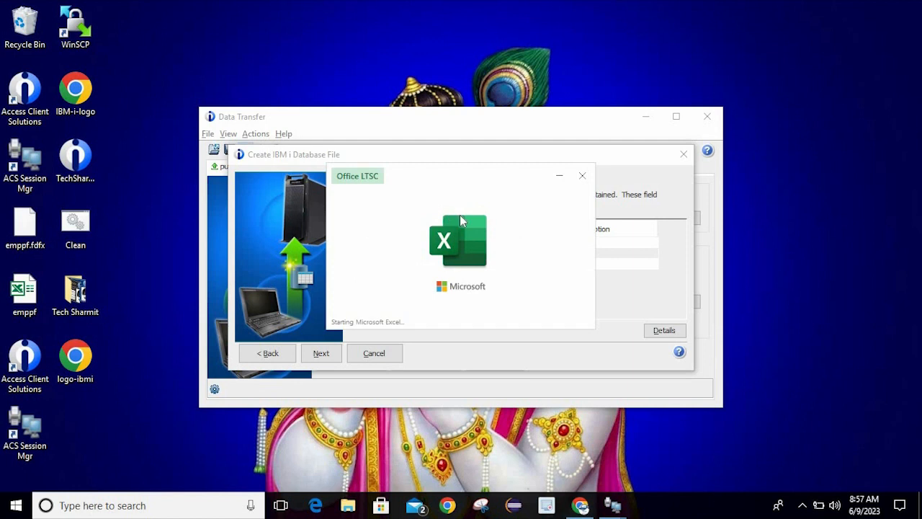
left_click(559, 176)
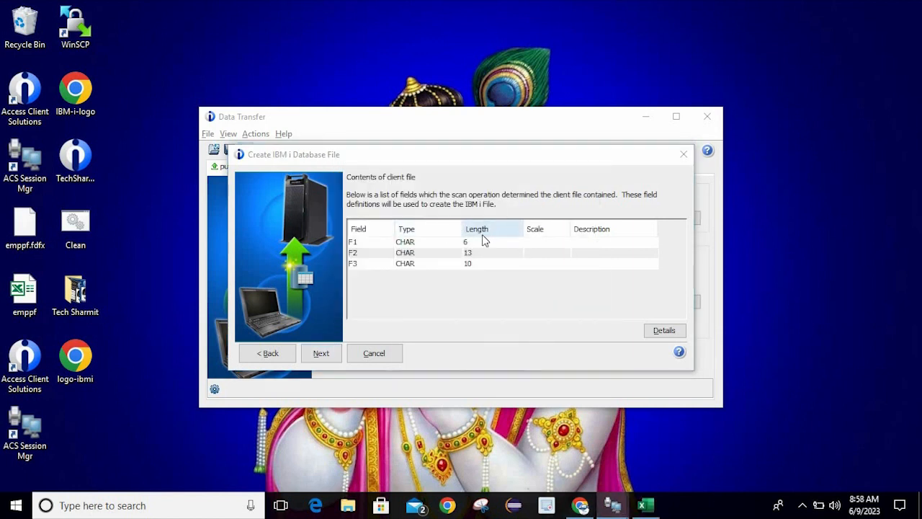
left_click(646, 505)
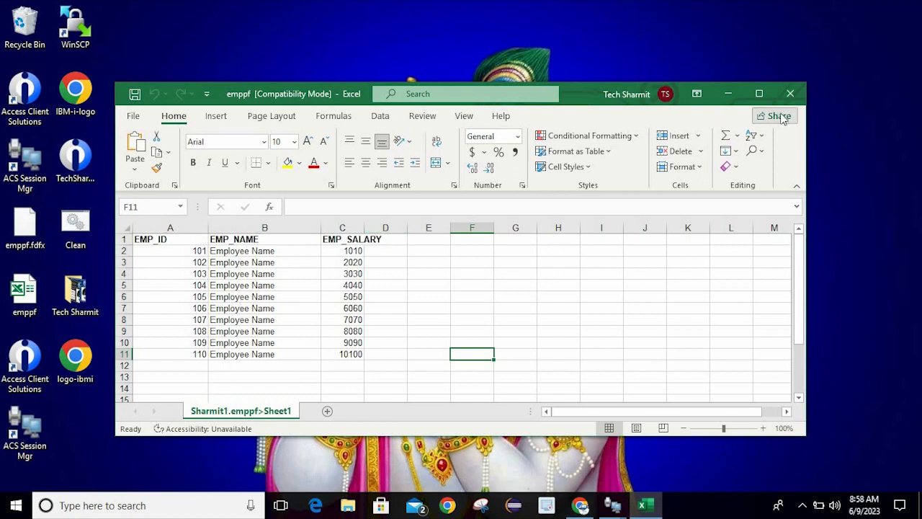
left_click(787, 99)
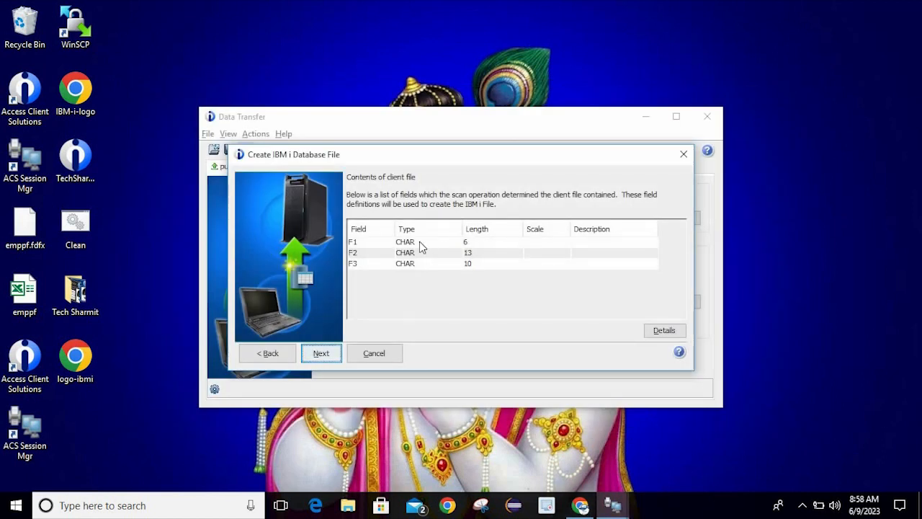
Rename F1 to EmpName, CHAR length 30, with description 'Employee Name'
left_click(422, 247)
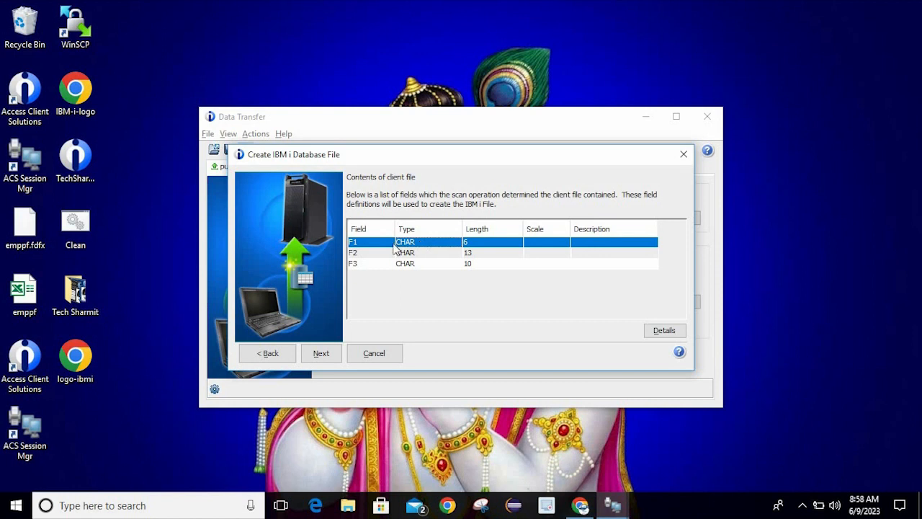
left_click(657, 331)
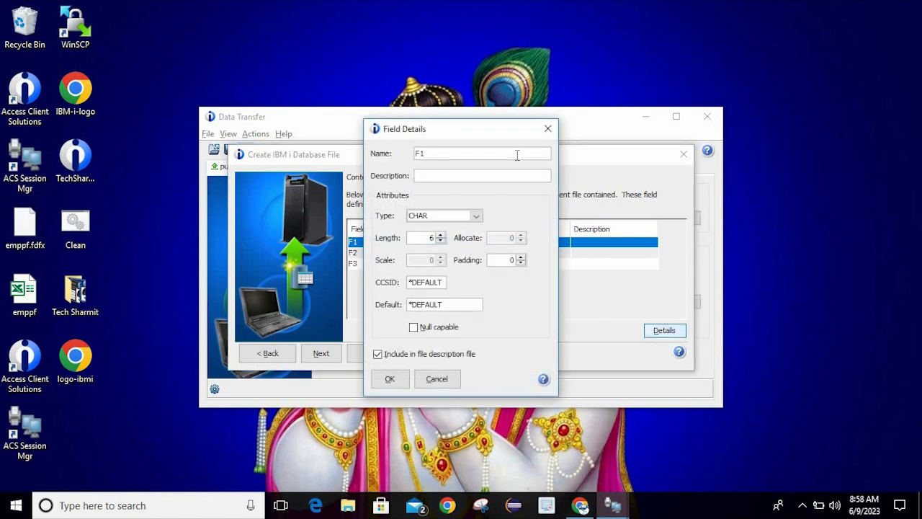
double_click(517, 154)
type("Employee Name")
left_click(479, 215)
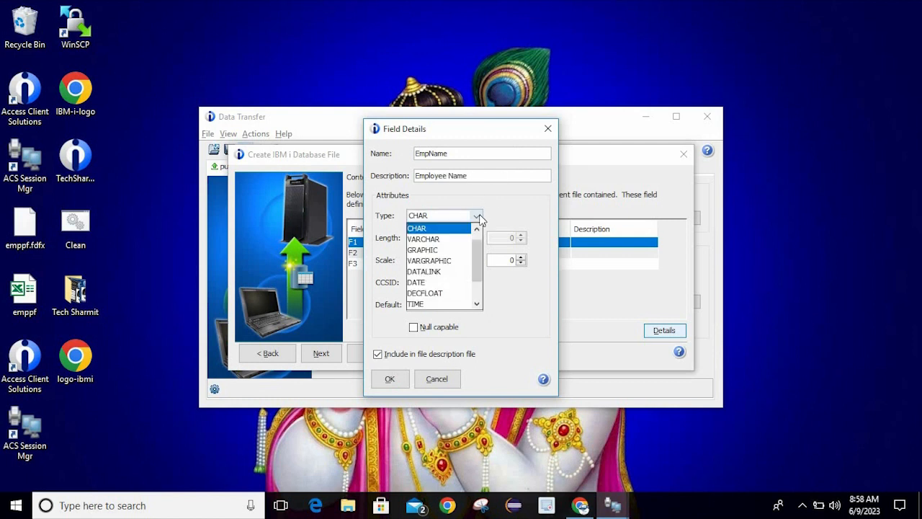
left_click(437, 229)
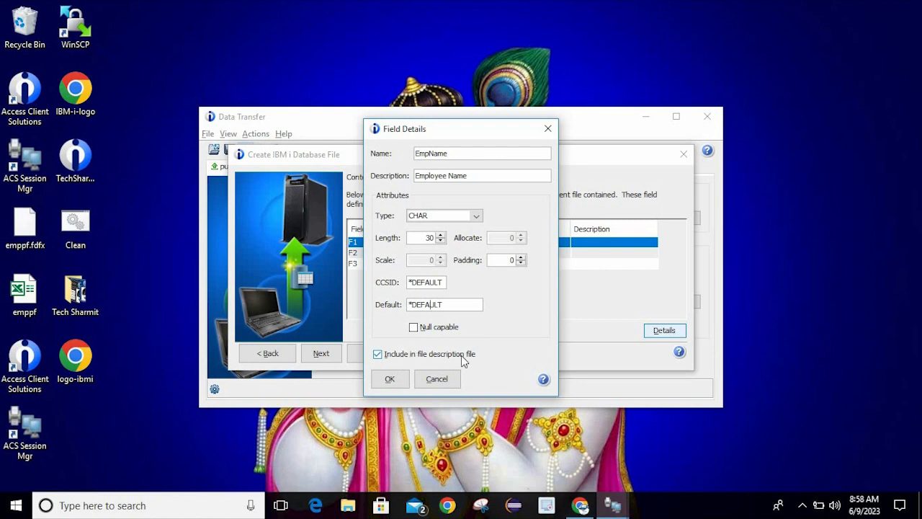
left_click(390, 379)
left_click(414, 253)
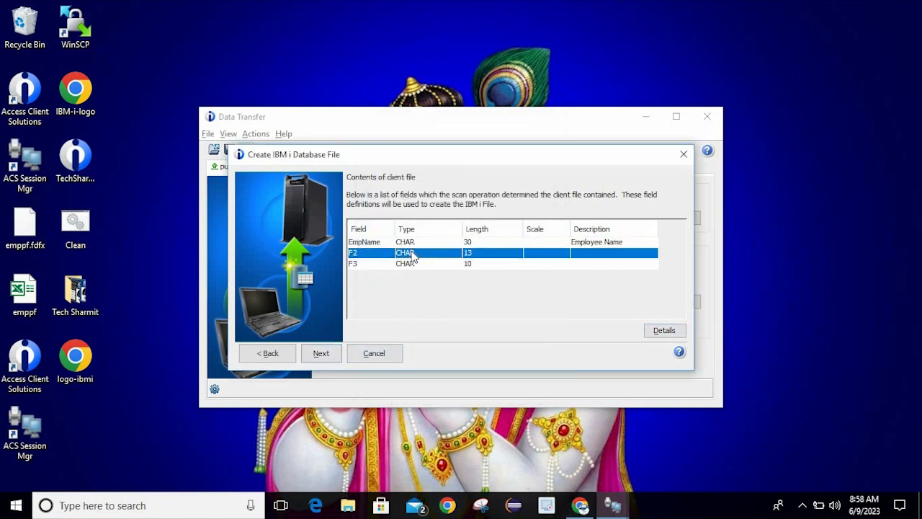
Rename F2 to EmpId, DECFLOAT length 16, with description 'Employee Id'
left_click(672, 331)
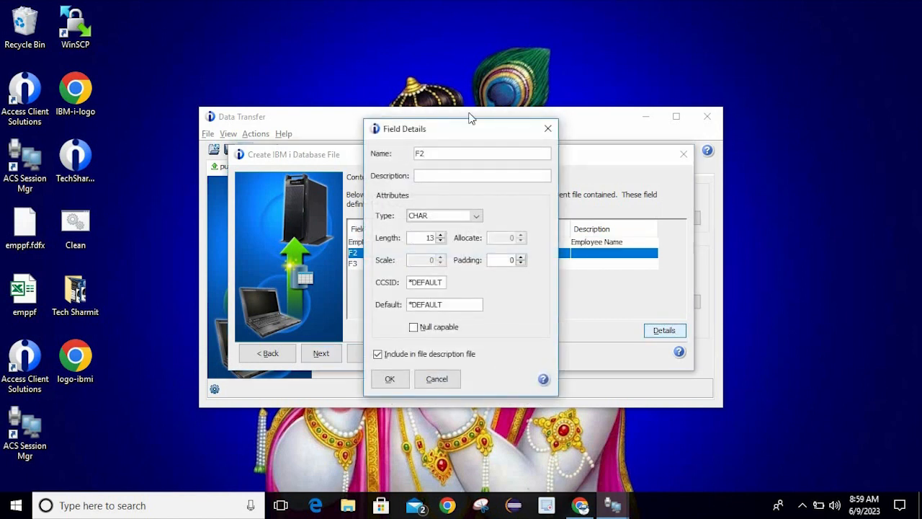
key("ctrl+a")
type("Em")
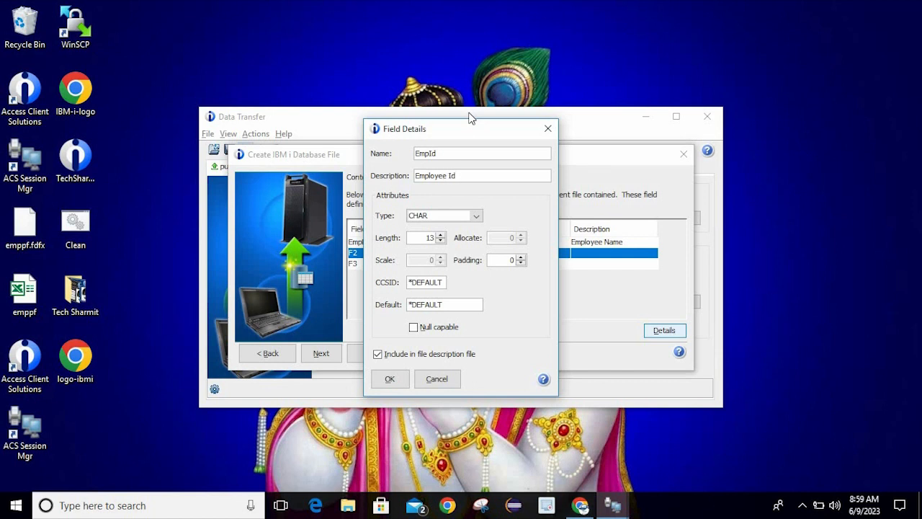
left_click(435, 237)
left_click(472, 216)
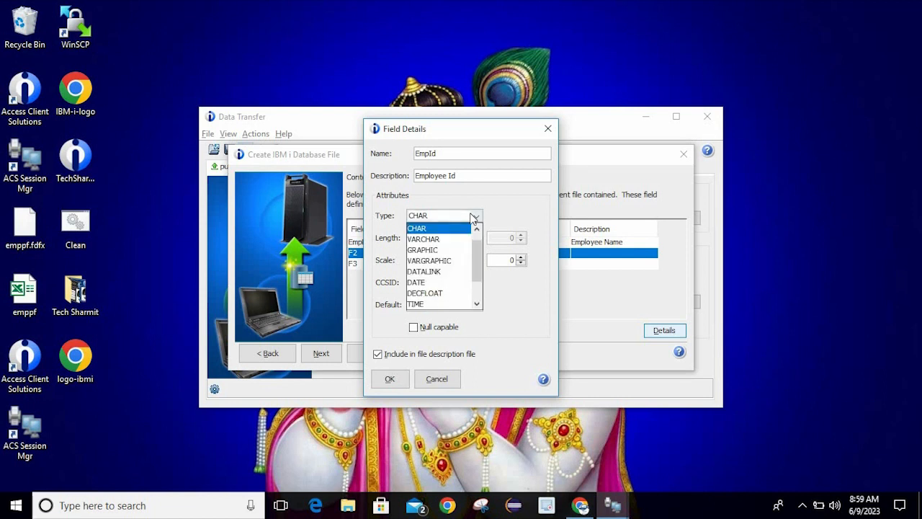
left_click(445, 293)
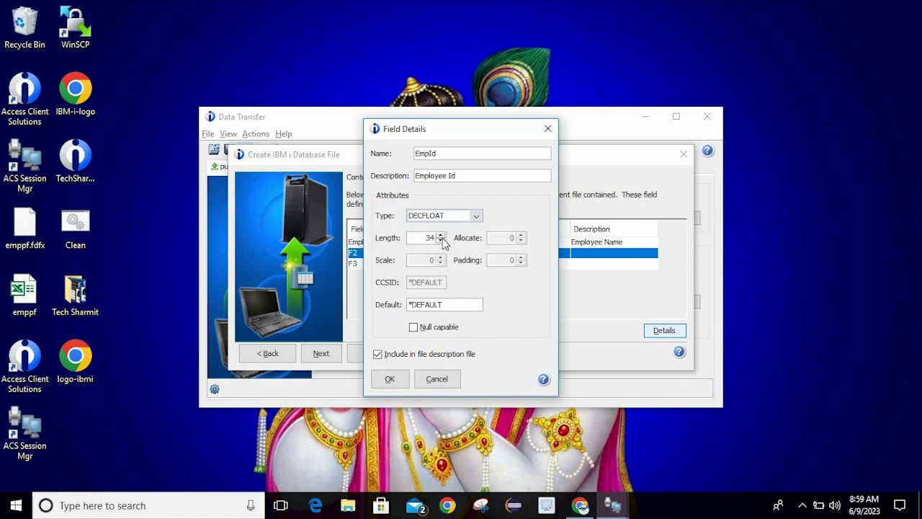
double_click(433, 238)
type("16")
left_click(389, 380)
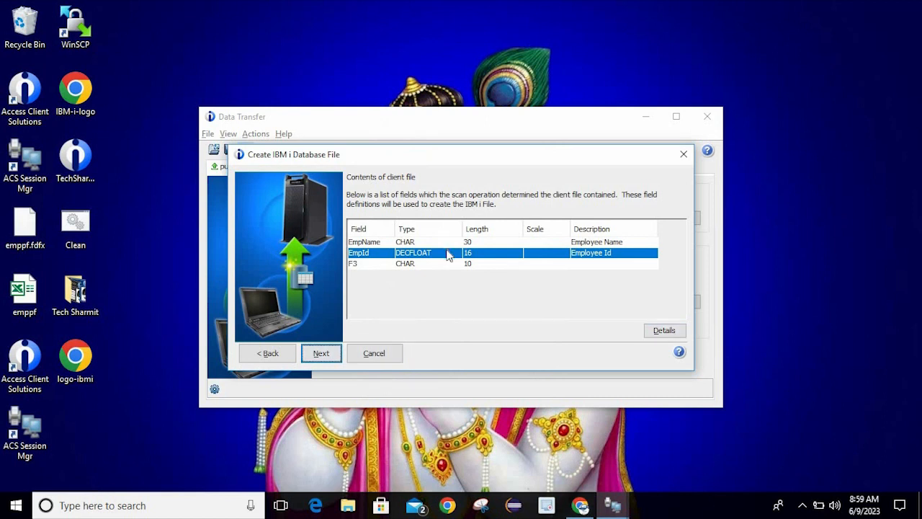
left_click(430, 266)
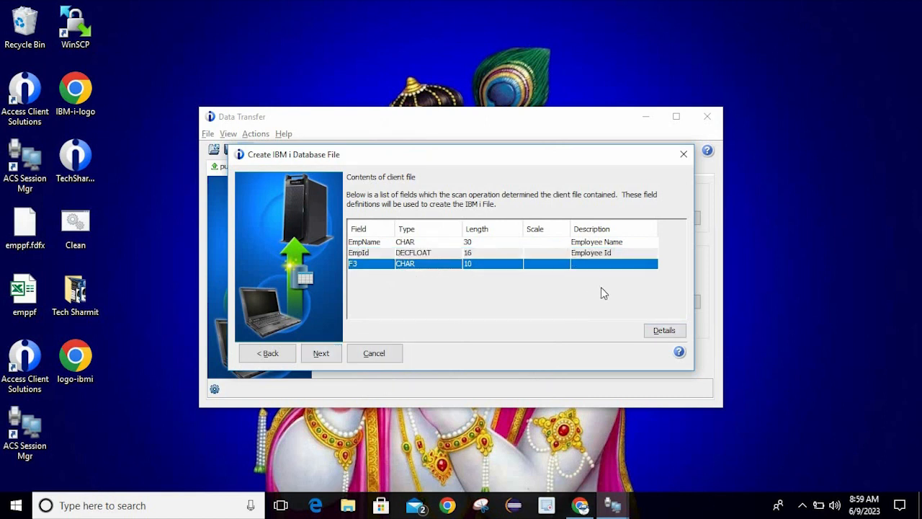
Rename F3 to EmpCity, CHAR length 30, with description 'Employee City'
left_click(666, 332)
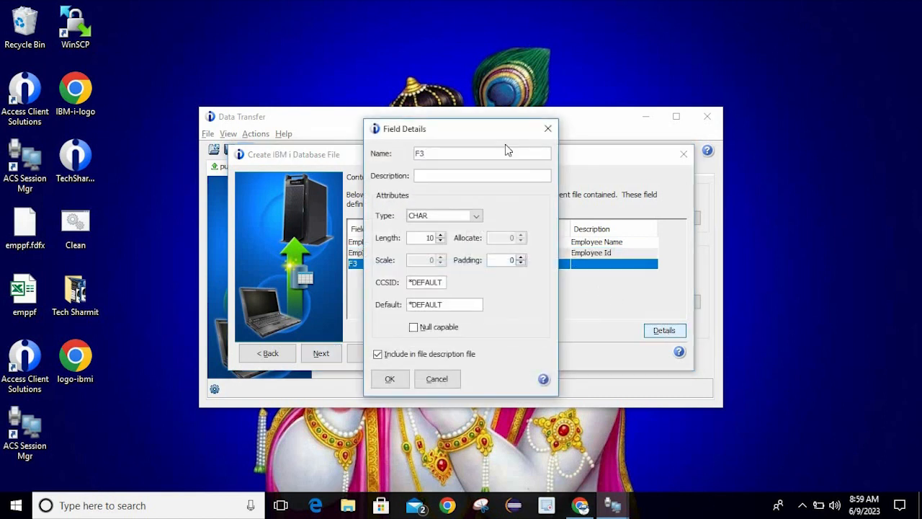
double_click(465, 154)
type("EmpCity")
key("Tab")
type("Emplou")
key("BackSpace")
type("yee Cir")
key("BackSpace")
type("ty")
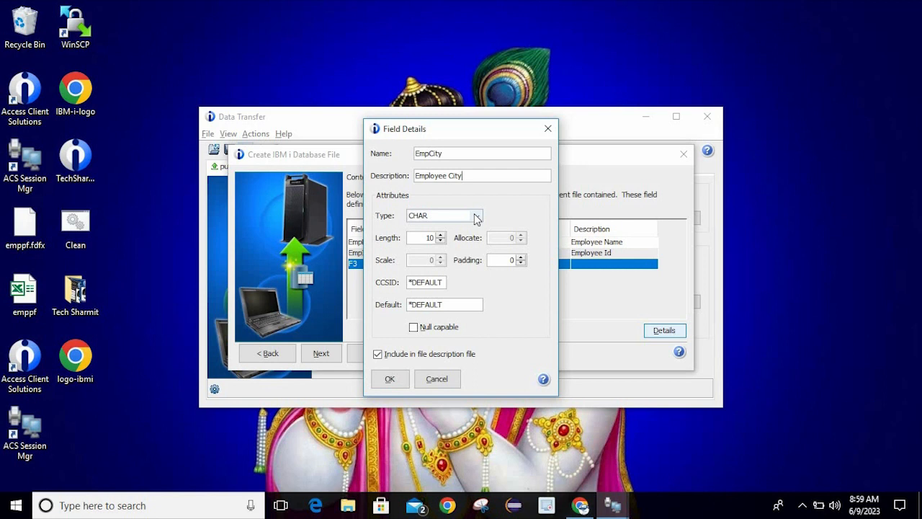
double_click(429, 239)
type("30")
left_click(386, 378)
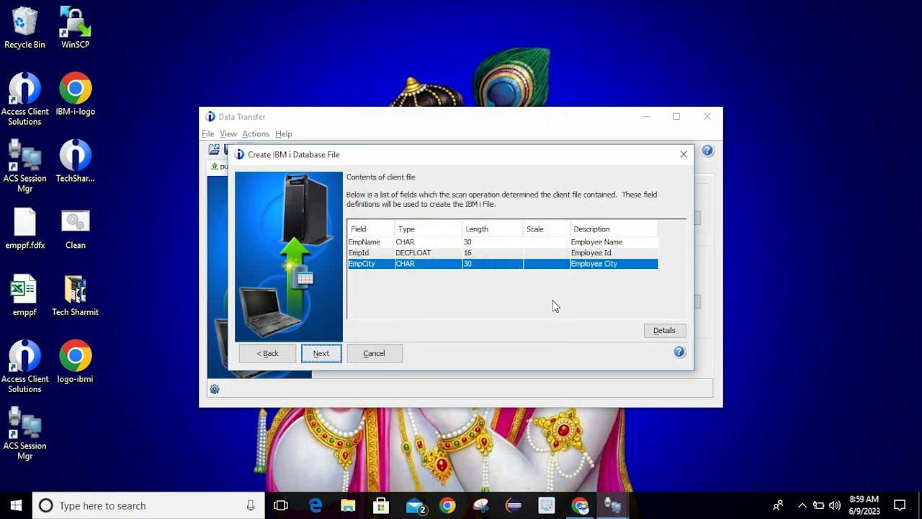
Review EmpCity's details without changes, then reopen its context menu
right_click(451, 267)
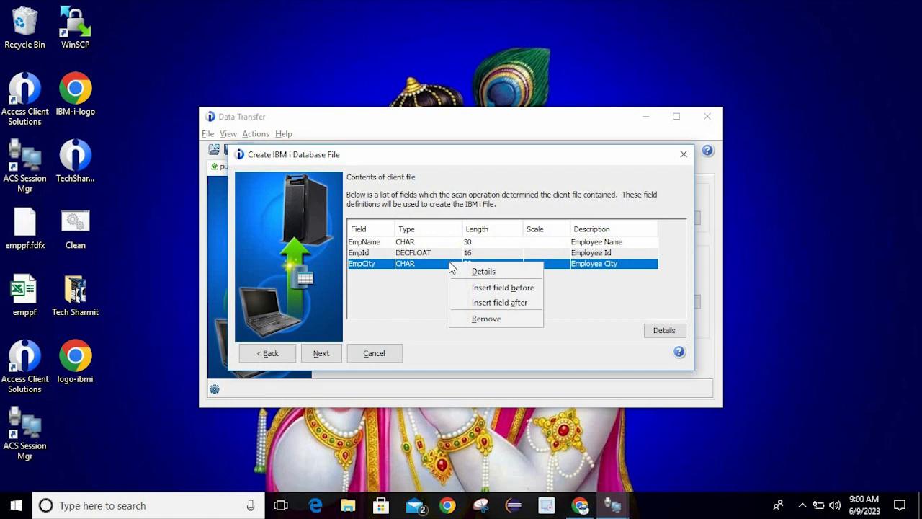
left_click(485, 272)
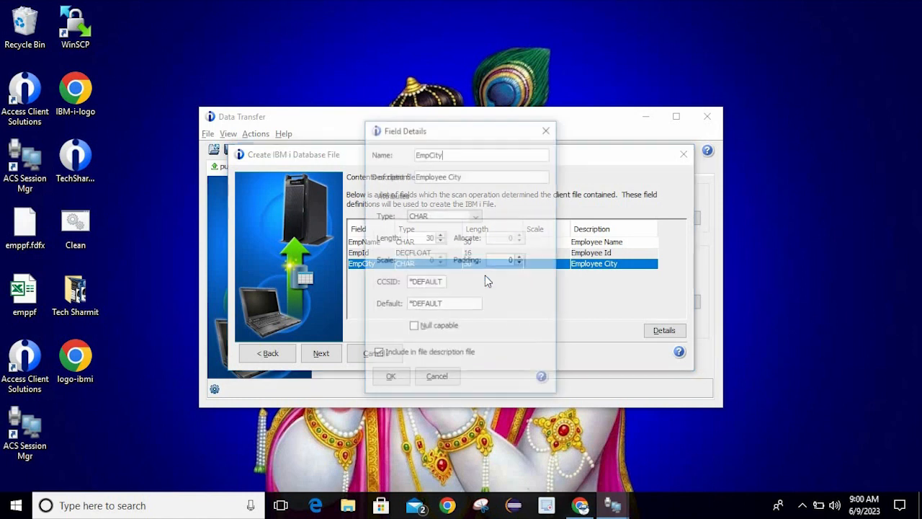
left_click(547, 129)
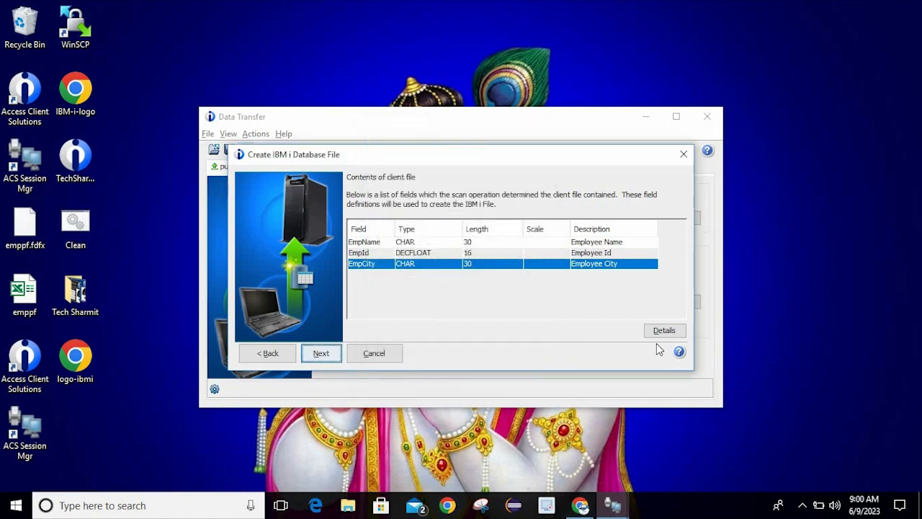
right_click(434, 268)
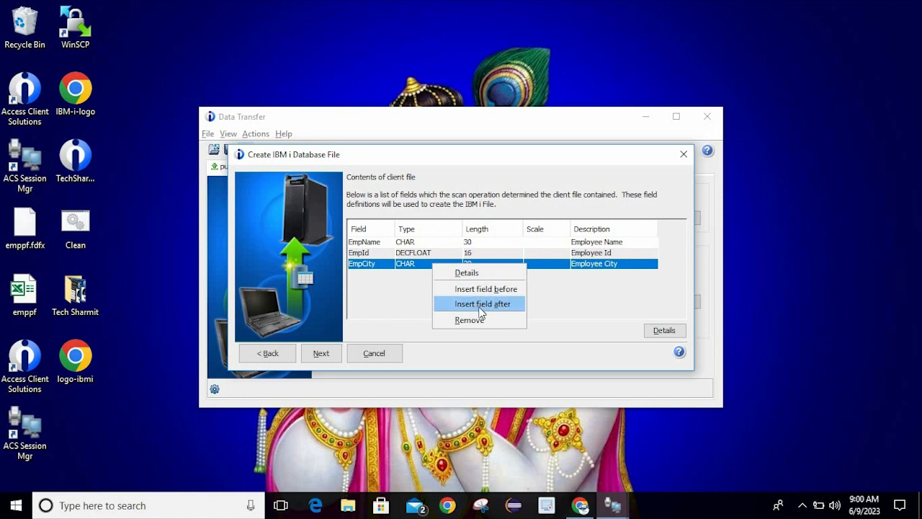
Insert field EmpState after EmpCity, length 30, described 'Employee State', included in the description file
left_click(481, 303)
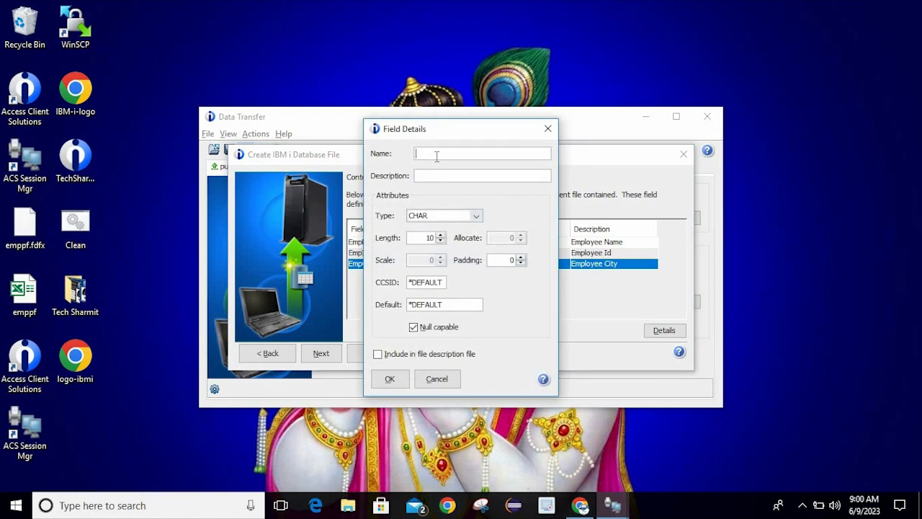
type("EmpState")
key("Tab")
type("Epl")
key("BackSpace")
key("BackSpace")
type("mployee State")
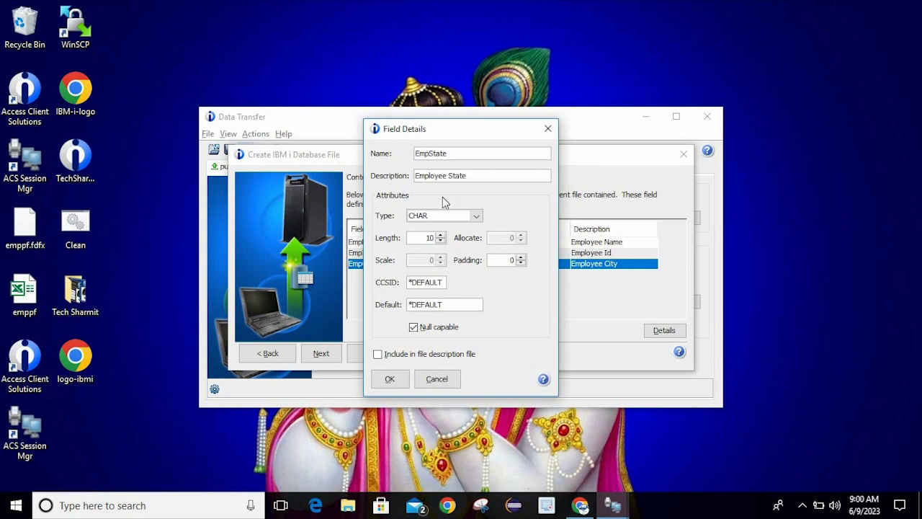
left_click(430, 238)
double_click(430, 239)
type("30")
left_click(379, 355)
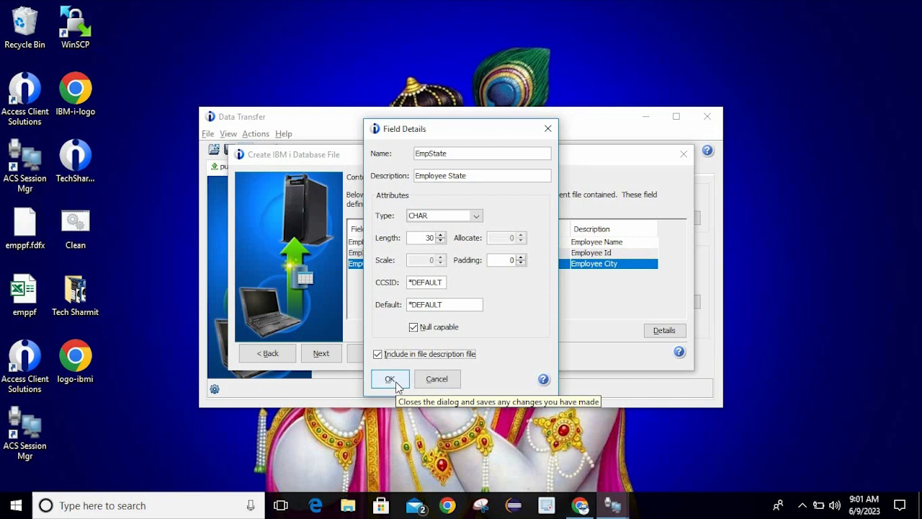
left_click(390, 379)
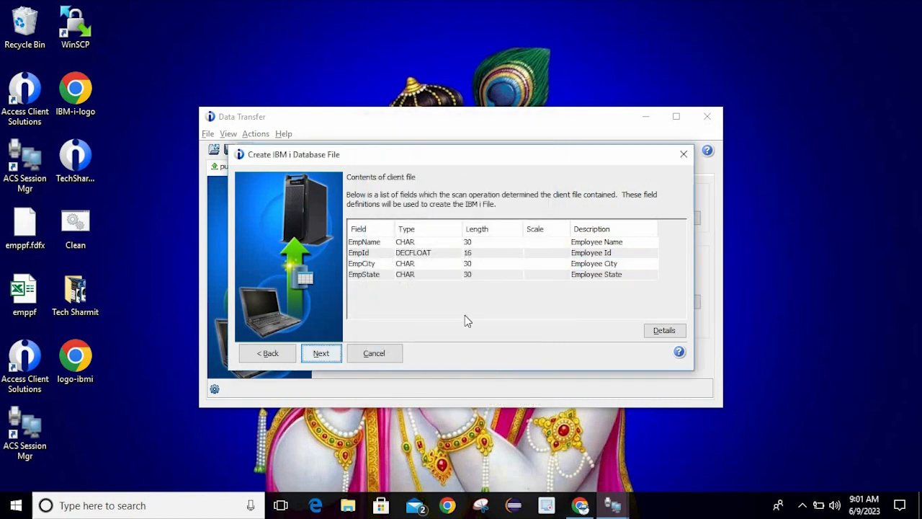
Continue past the field list and keep PUB400.com as the target system
right_click(471, 274)
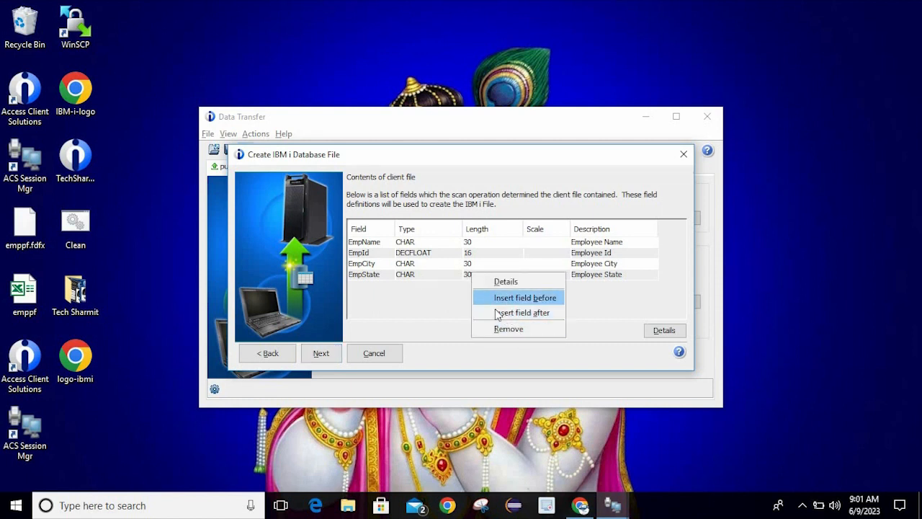
left_click(416, 304)
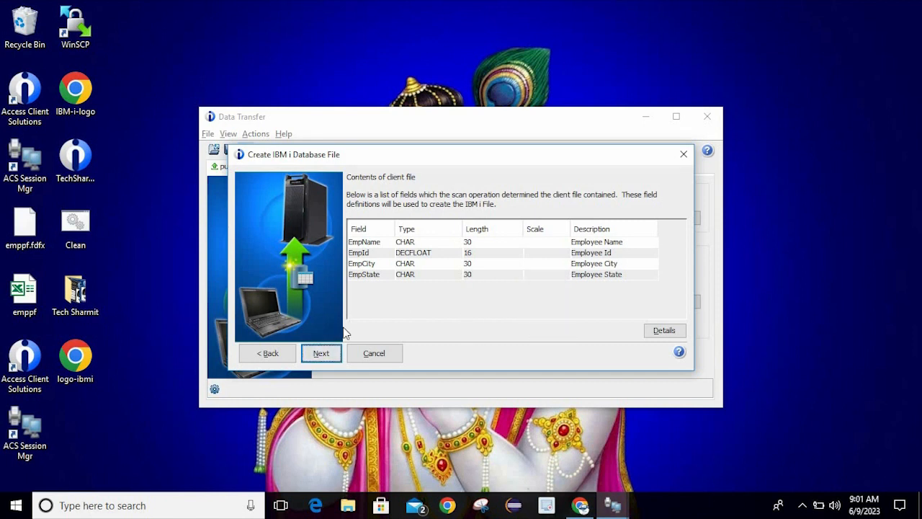
left_click(322, 354)
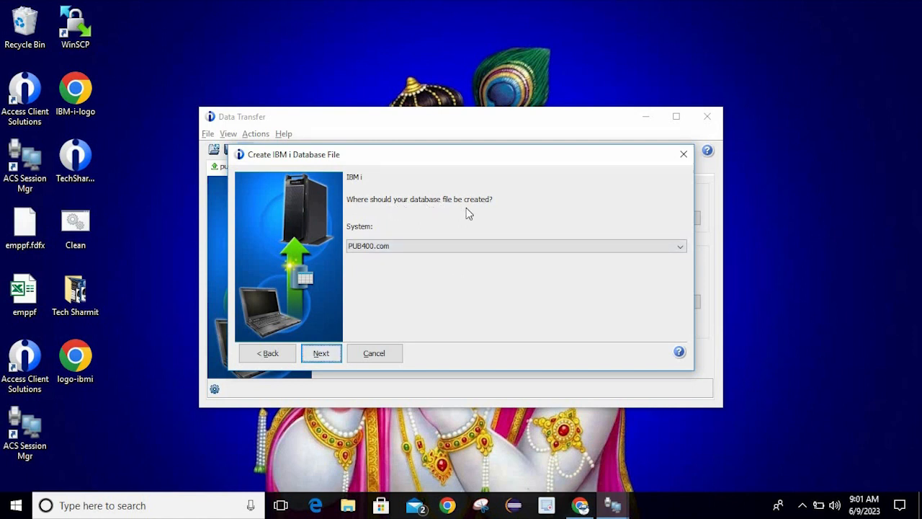
left_click(439, 246)
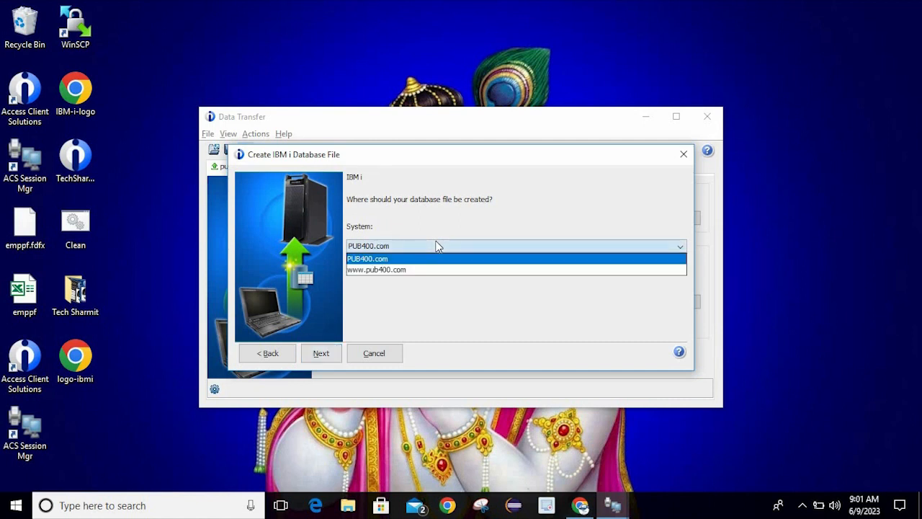
left_click(429, 248)
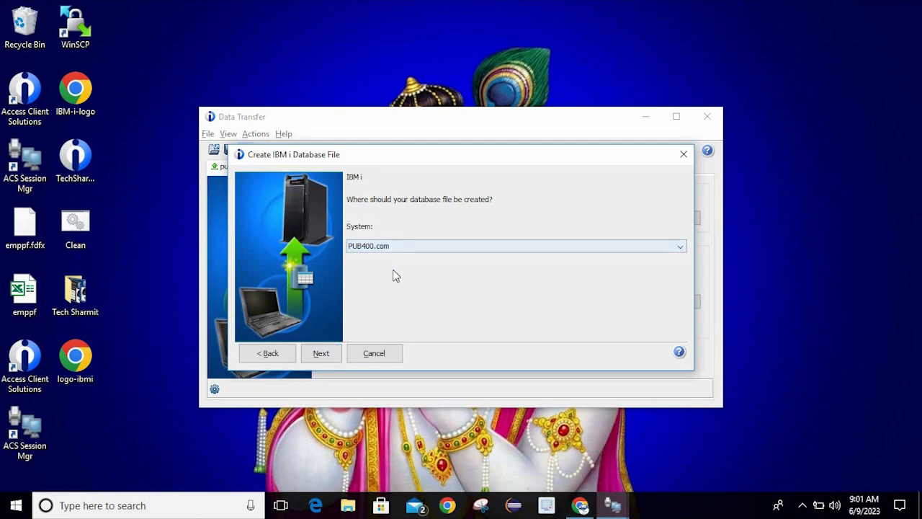
Rename the library/file from sharmit1/AcsFile2 to sharmit1/AcsFile
left_click(321, 356)
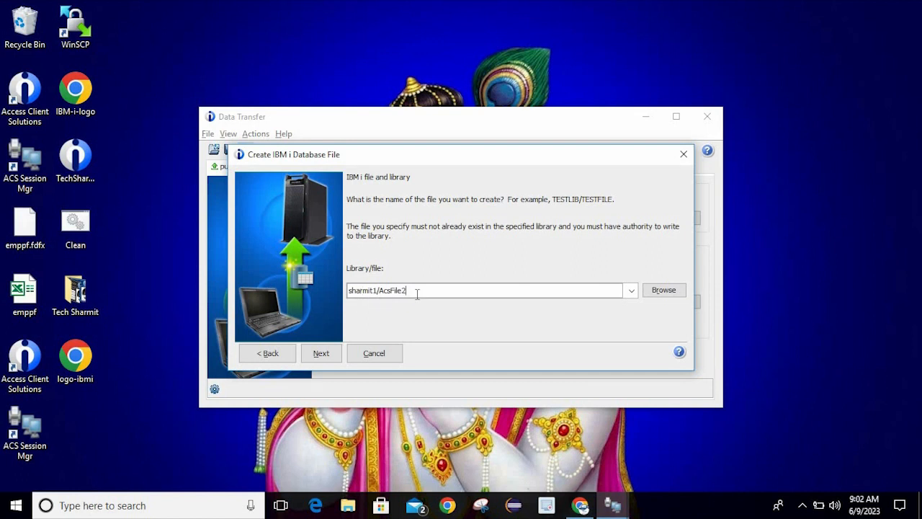
key("BackSpace")
left_click(362, 289)
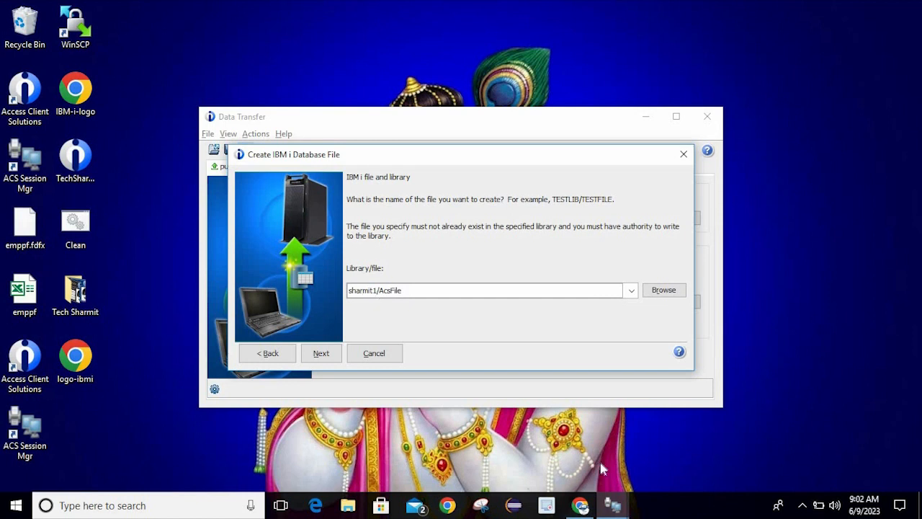
left_click(554, 506)
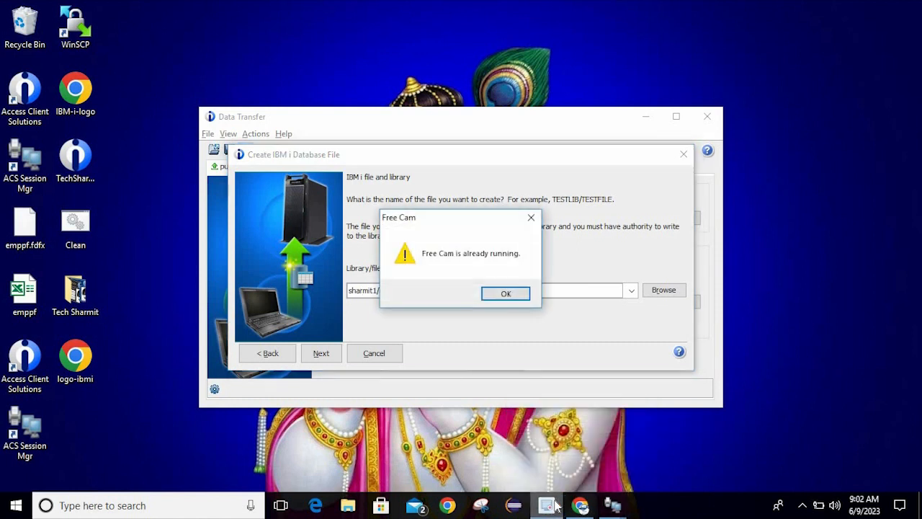
left_click(508, 292)
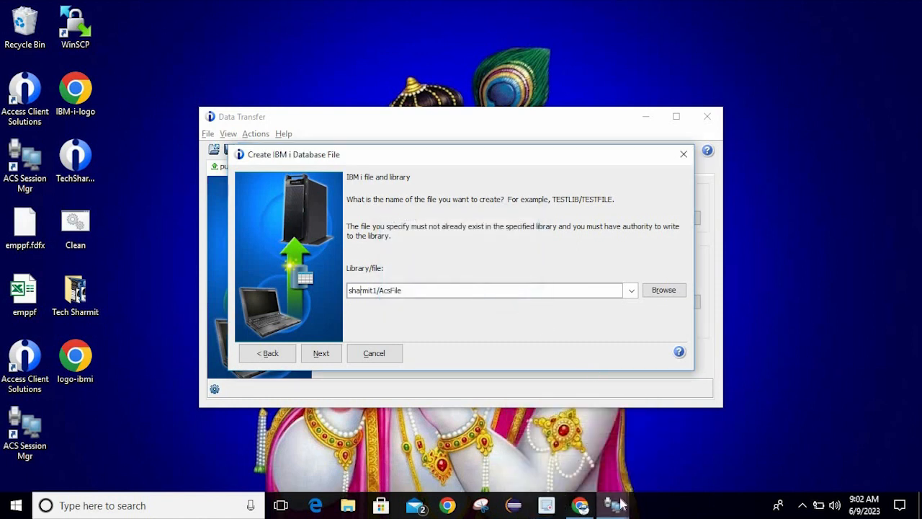
Run 'wrkobj sharmit1/acsfile' in the 5250 session, finding no ACSFILE, then return to the wizard
mouse_move(618, 507)
left_click(520, 443)
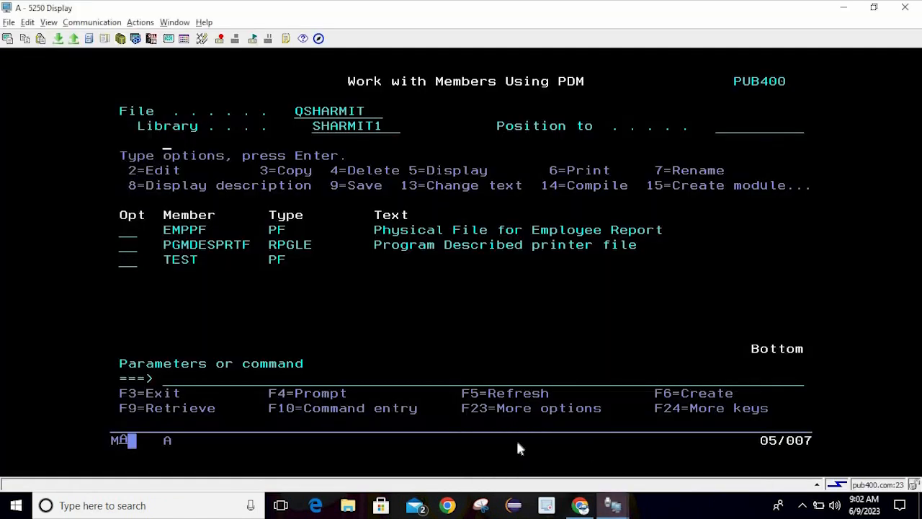
left_click(239, 378)
type("wrkobj")
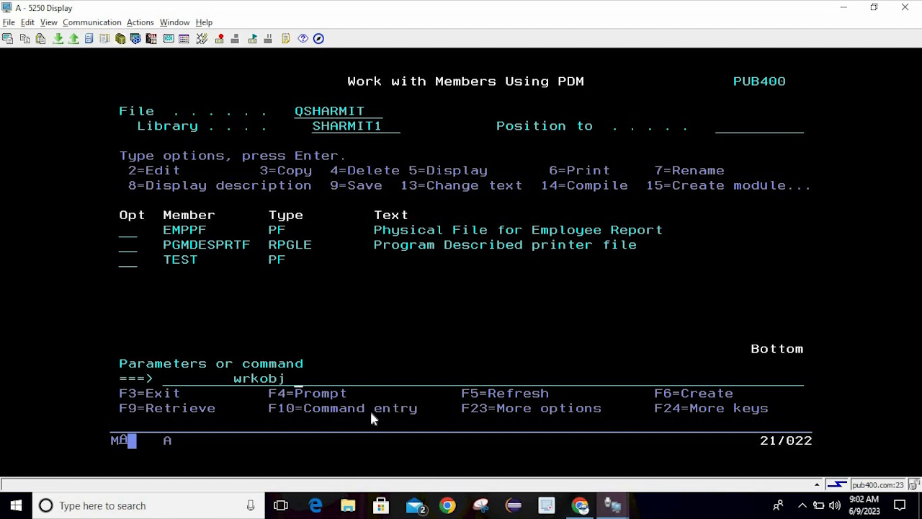
type(" sharmit1")
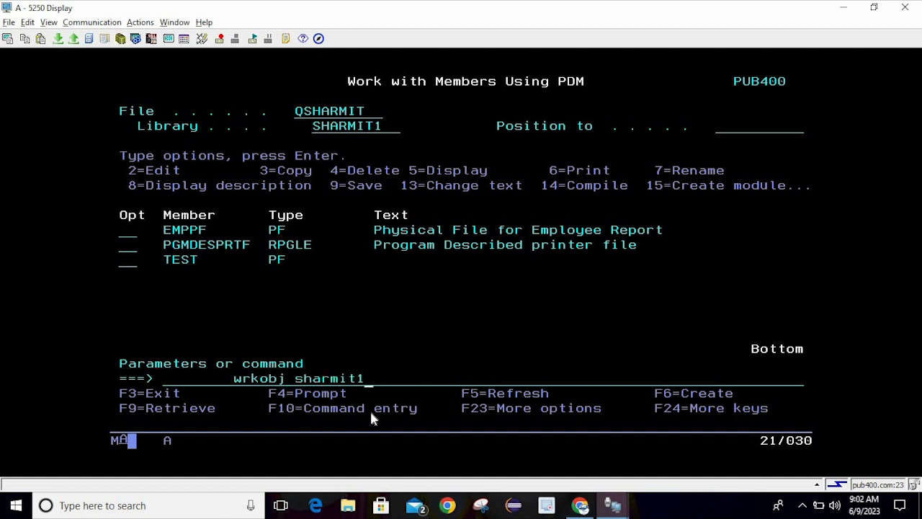
type("/acsfile")
key("Return")
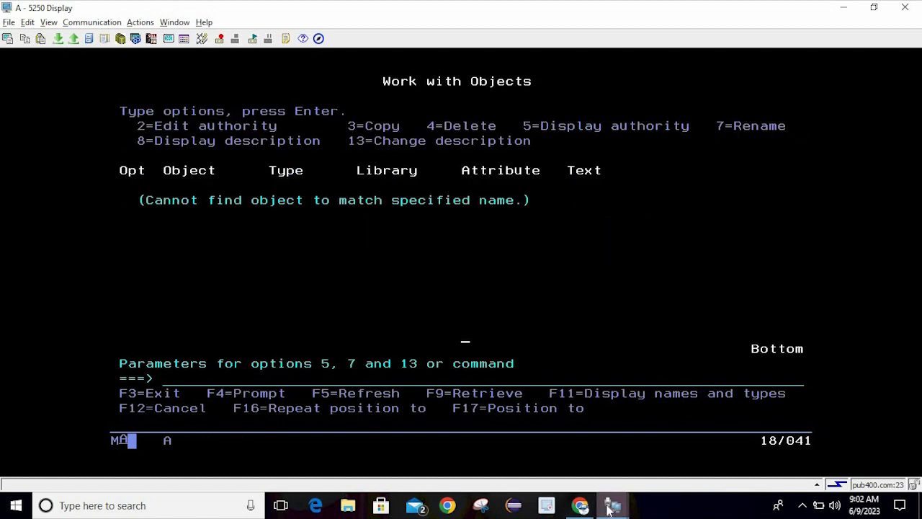
mouse_move(612, 505)
left_click(685, 443)
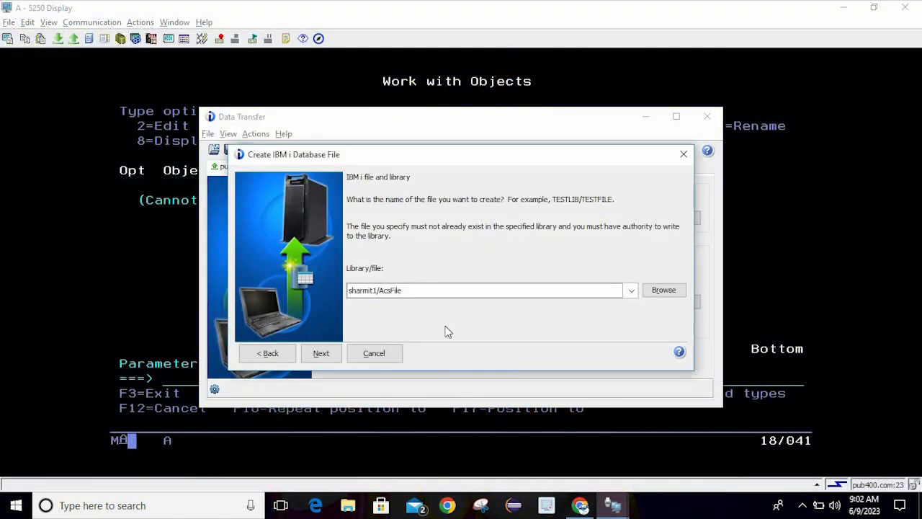
Give the file the text 'File created from ACS', create it, and finish the wizard
left_click(333, 352)
left_click(389, 252)
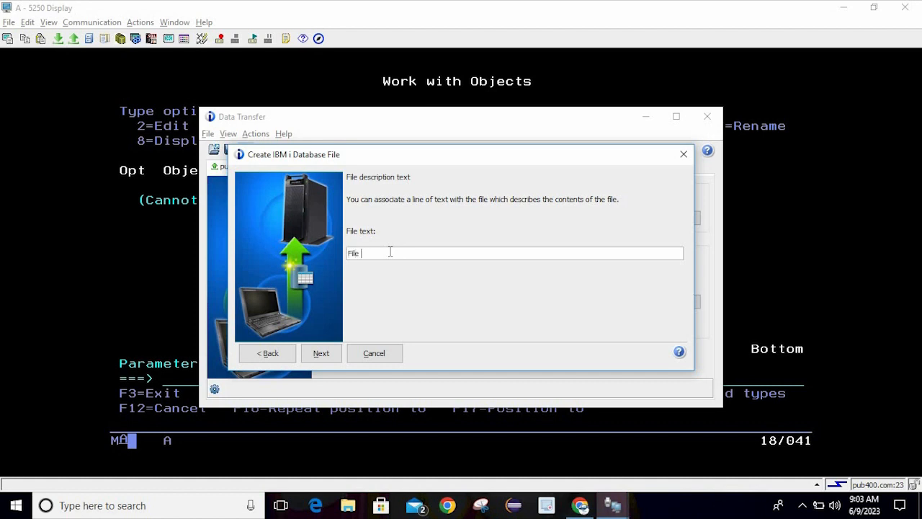
type("created from ACS")
left_click(322, 353)
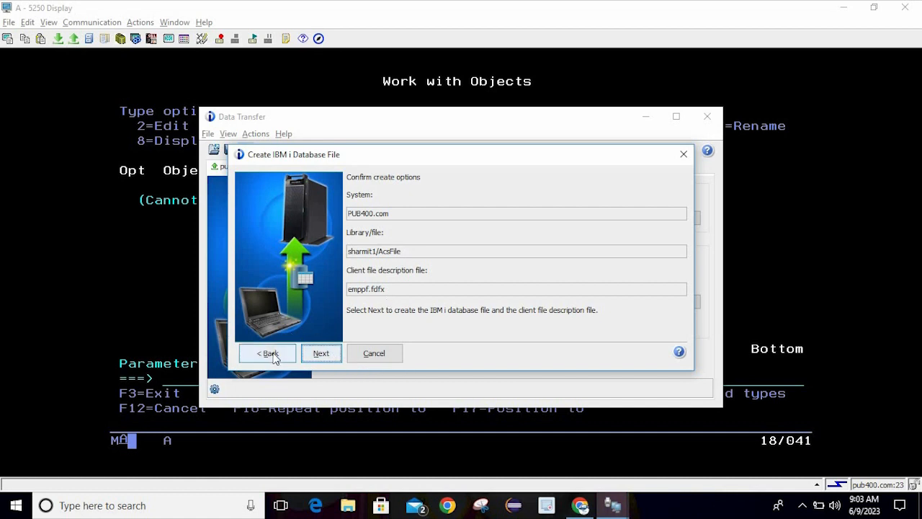
left_click(329, 355)
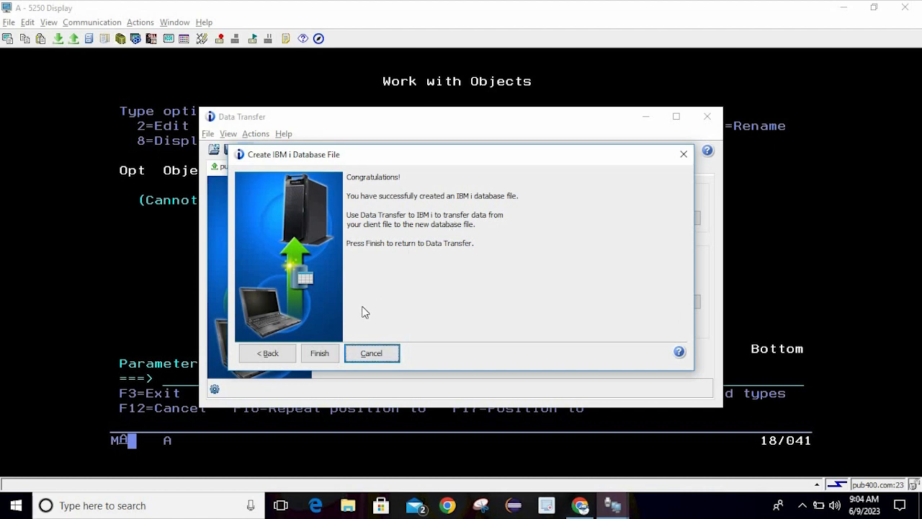
left_click(319, 353)
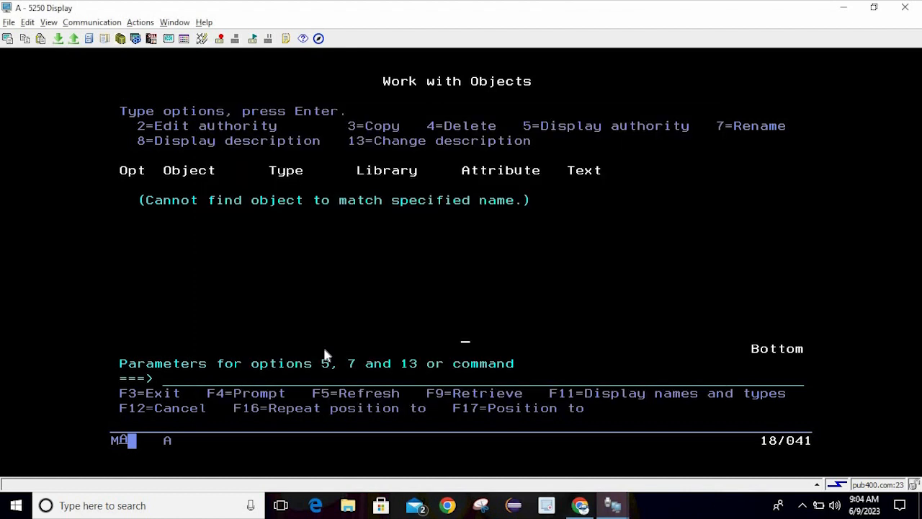
Run 'wrkobj sharmit1/acsfile' to list the new ACSFILE object
left_click(218, 387)
type("wrkob")
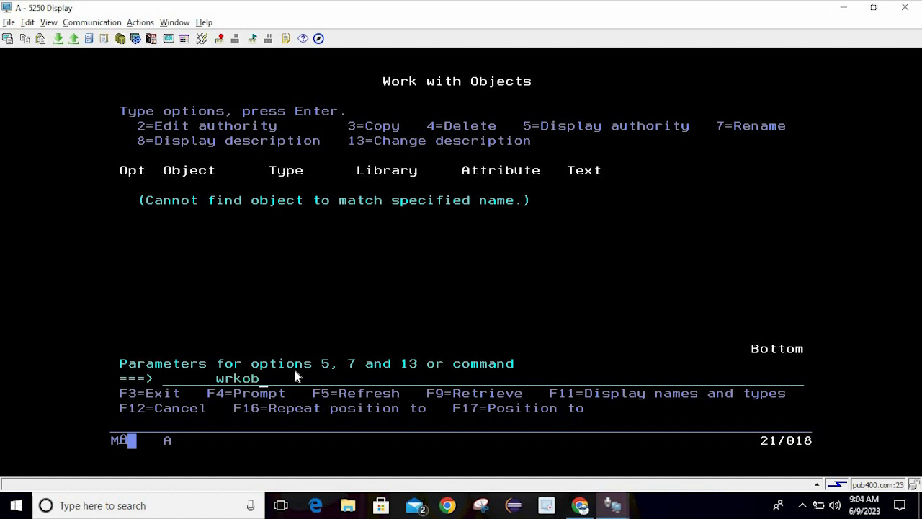
type("j sharmit1/acs")
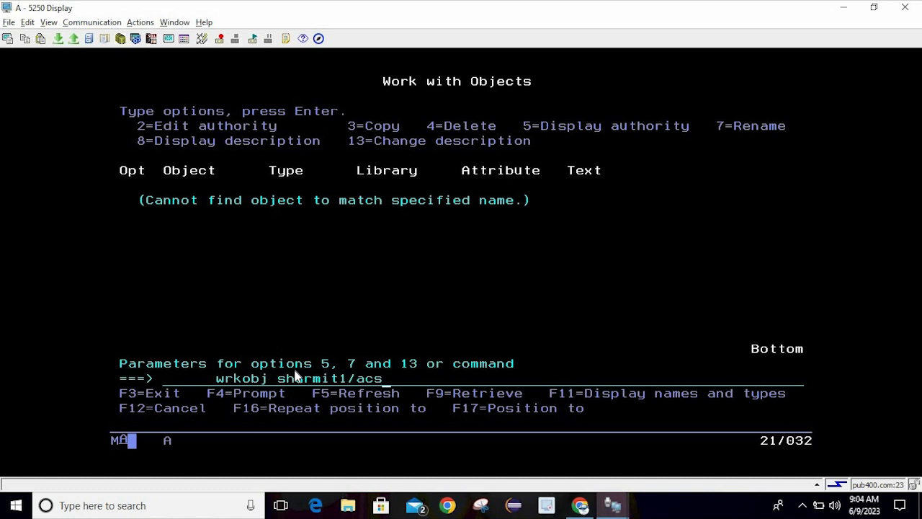
type("file")
key("Return")
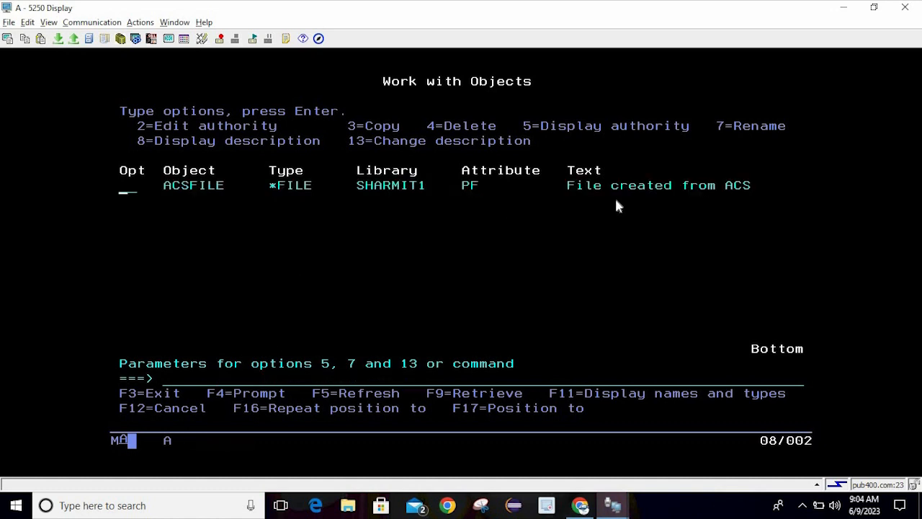
Display ACSFILE's description, noting creation date 06/09/23 and time 03:33:48, then return
type("8")
key("Return")
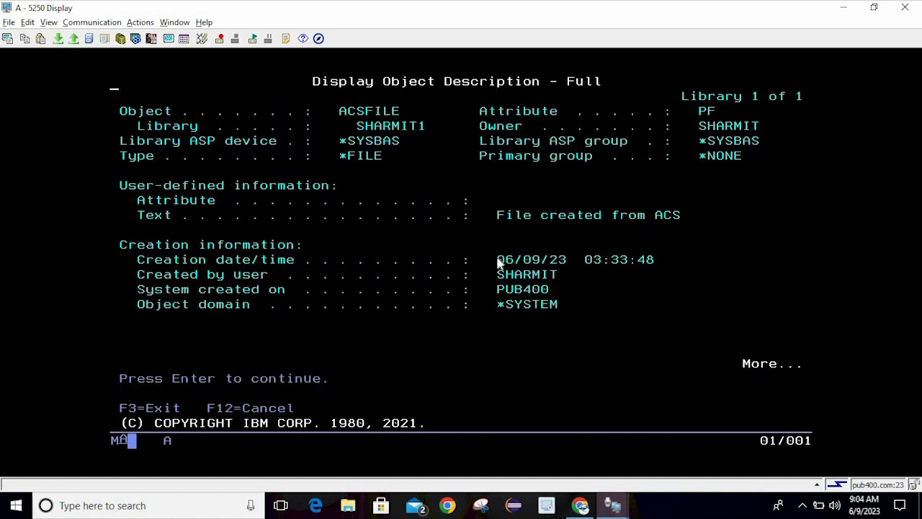
left_click_drag(487, 252, 577, 267)
left_click(582, 264)
left_click_drag(588, 262, 662, 267)
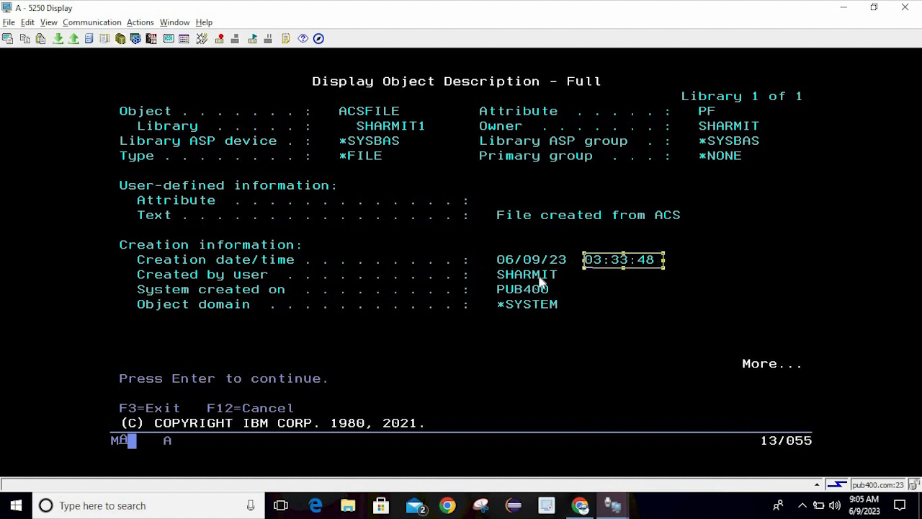
left_click(542, 282)
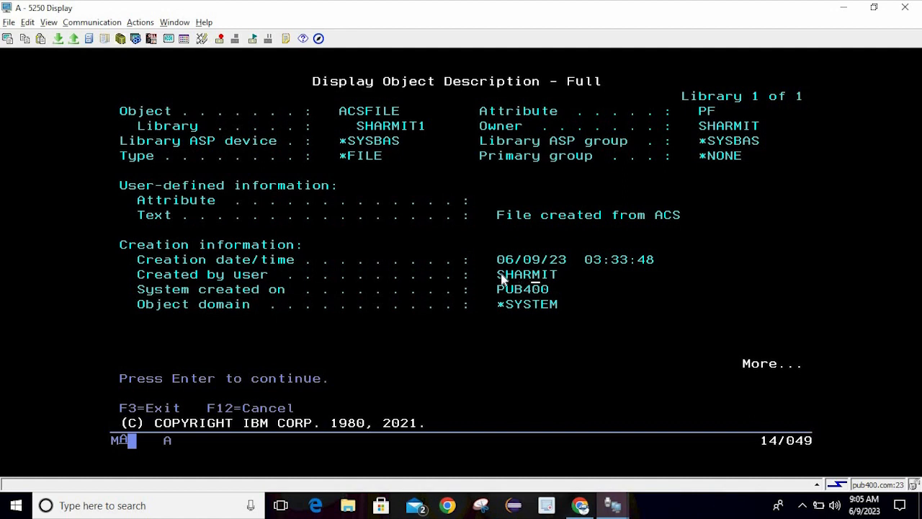
left_click(516, 298)
key("Page_Down")
key("Return")
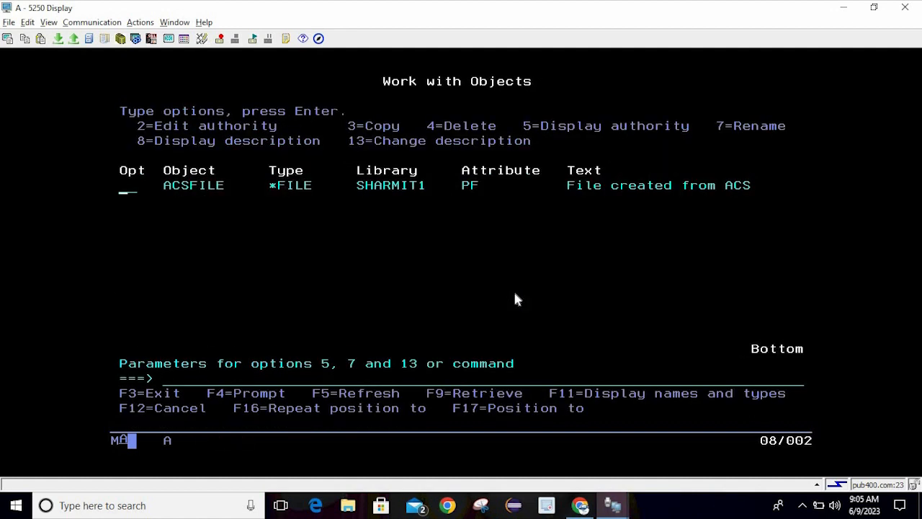
Start STRSQL and run 'select * from sharmit1/acsfile'
key("Tab")
type("strs")
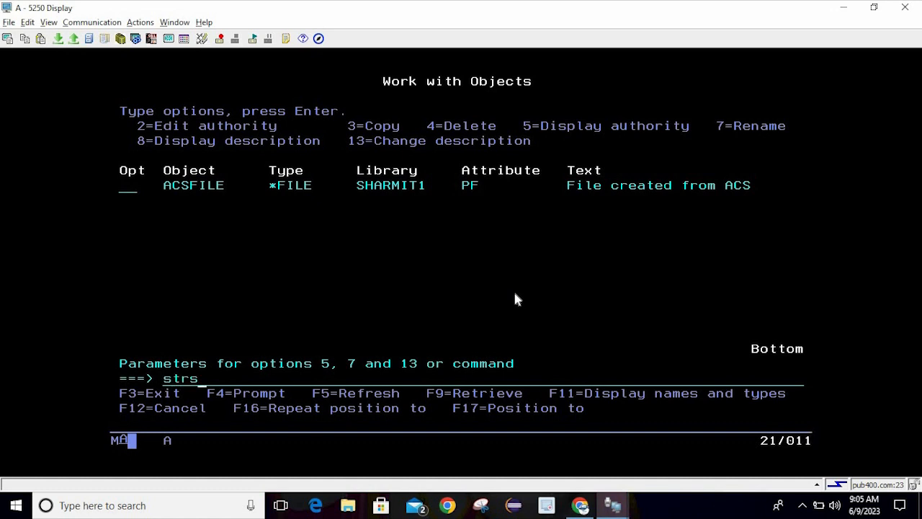
type("ql")
key("Return")
type("sele")
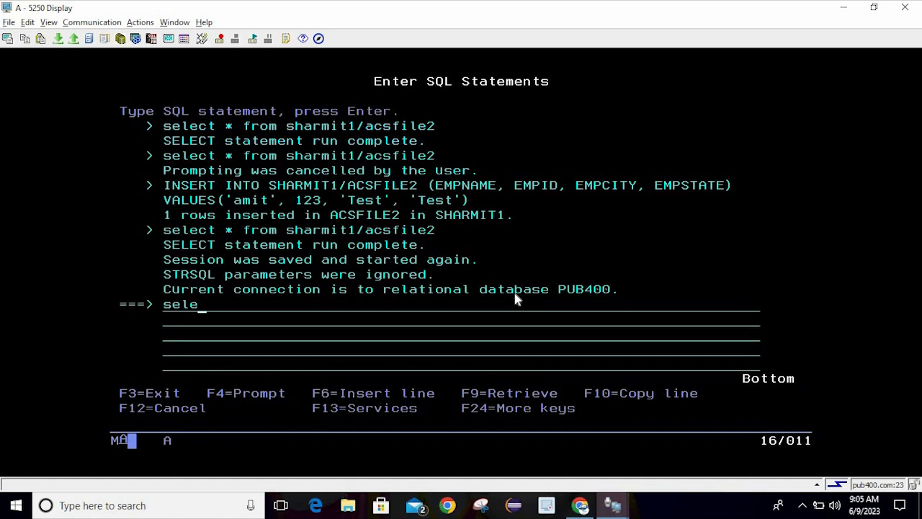
type("ct * froo")
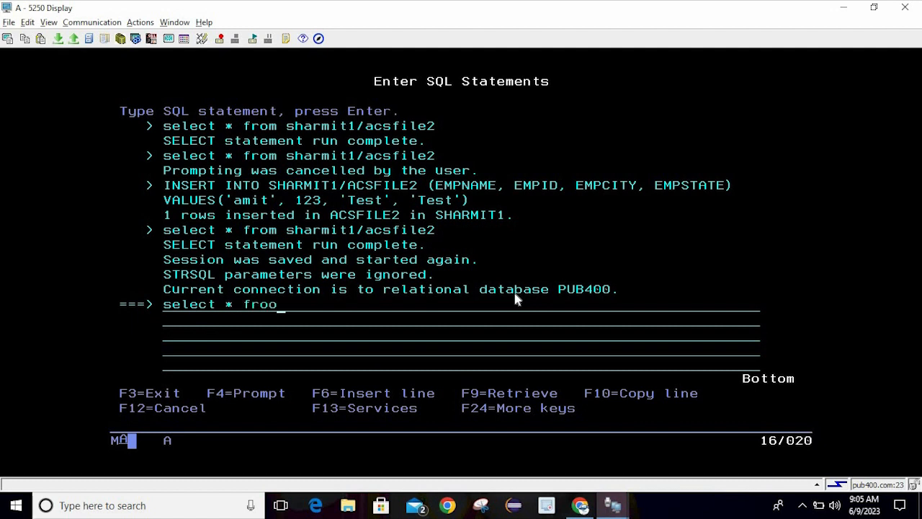
key("BackSpace")
type("m sharmit1/acsfile")
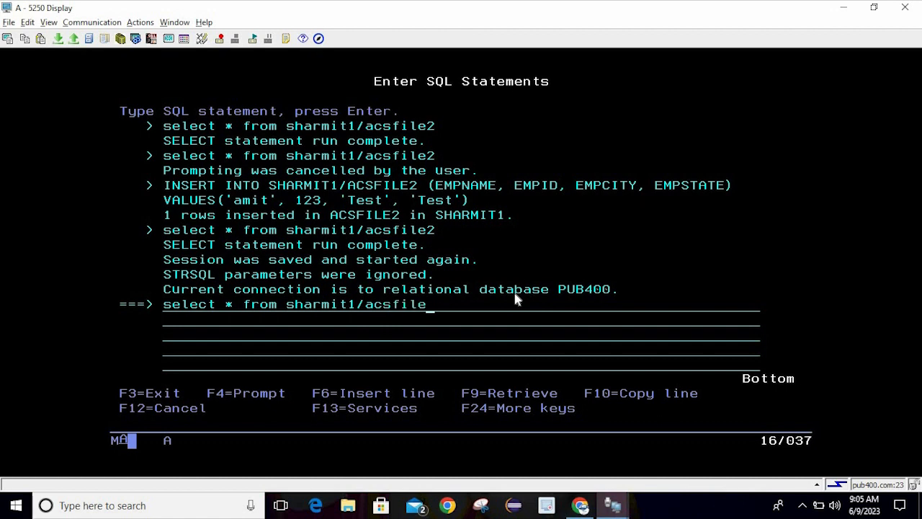
key("Return")
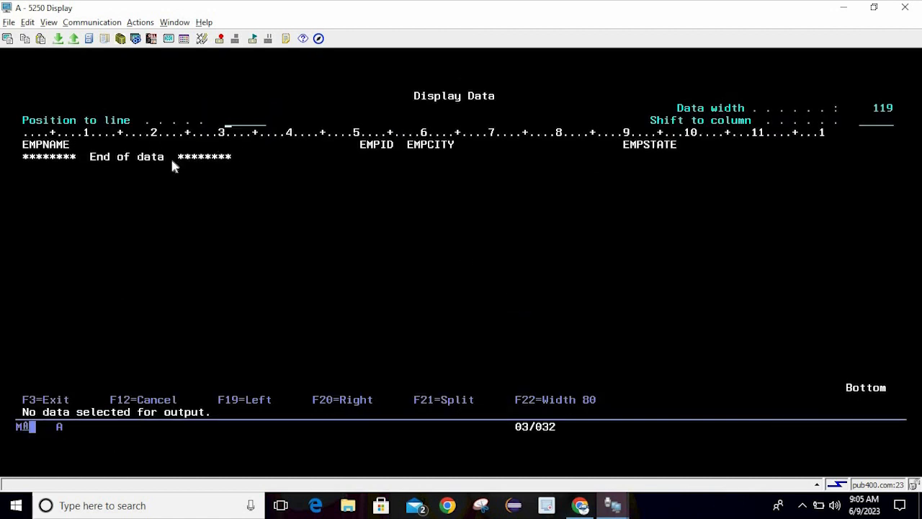
Recall the SELECT and prompt its field list, reviewing field types, lengths and description texts
key("F3")
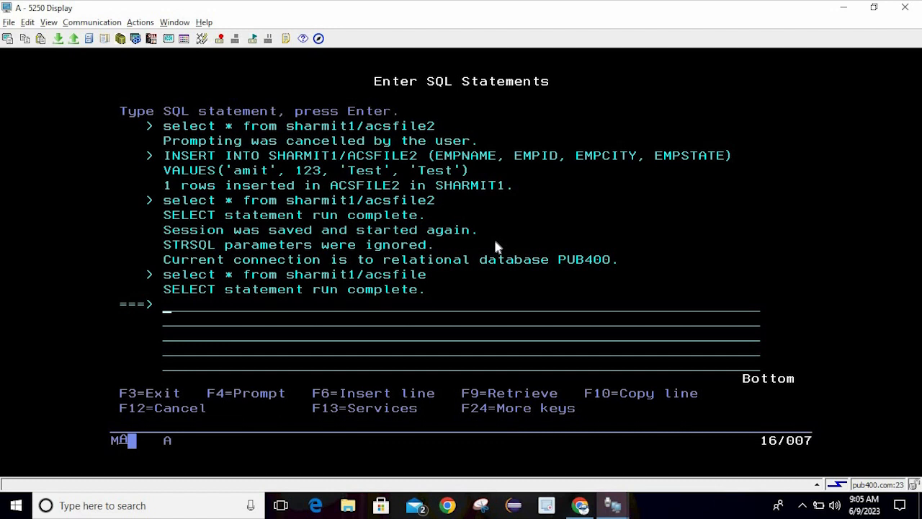
key("F9")
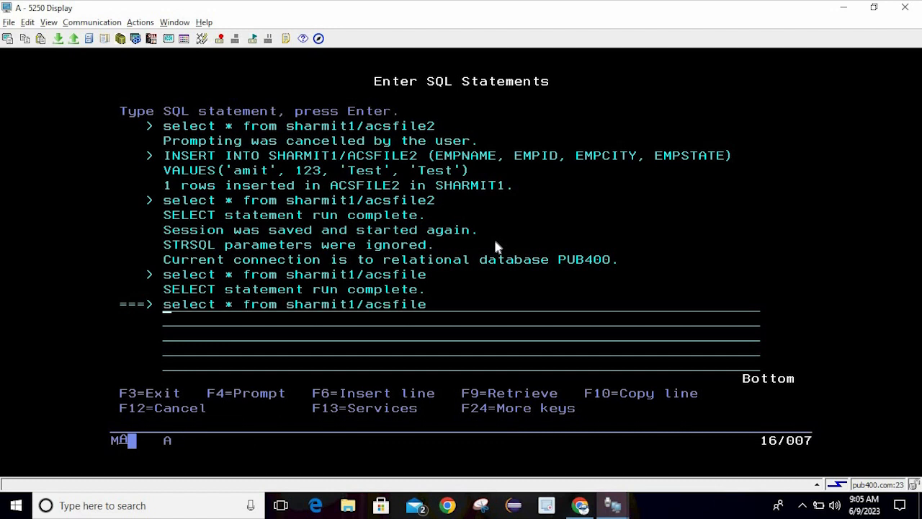
key("F4")
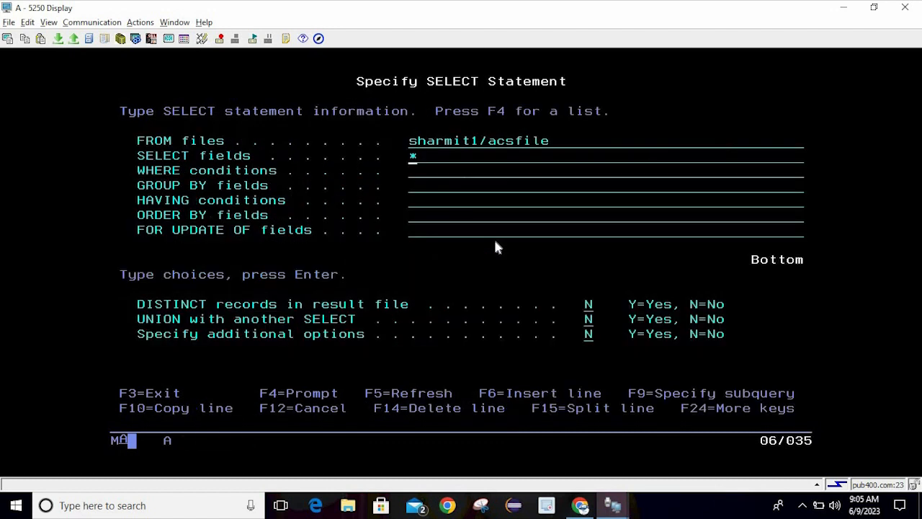
key("F4")
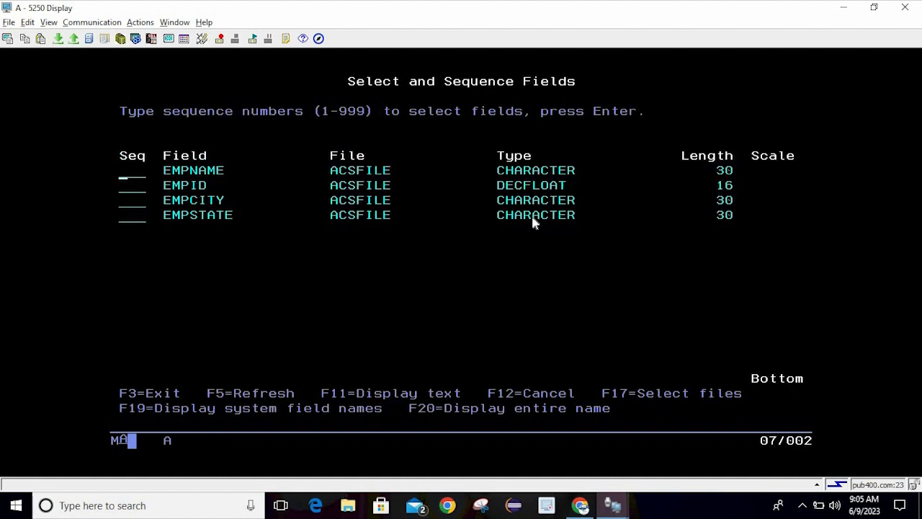
left_click_drag(496, 164, 564, 221)
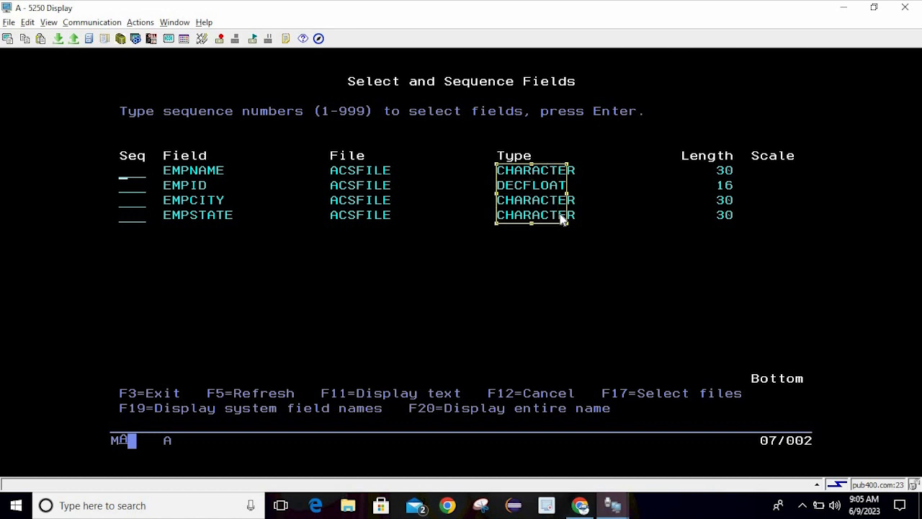
left_click_drag(716, 165, 728, 217)
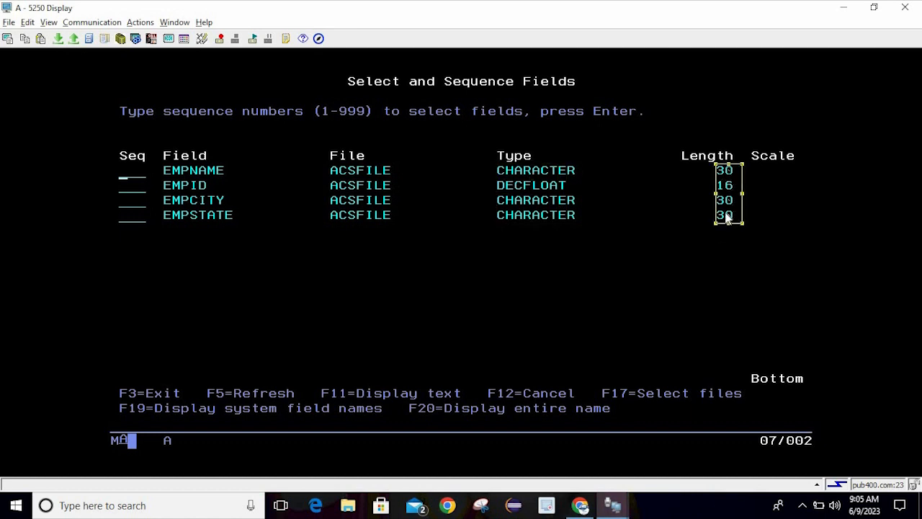
left_click(597, 175)
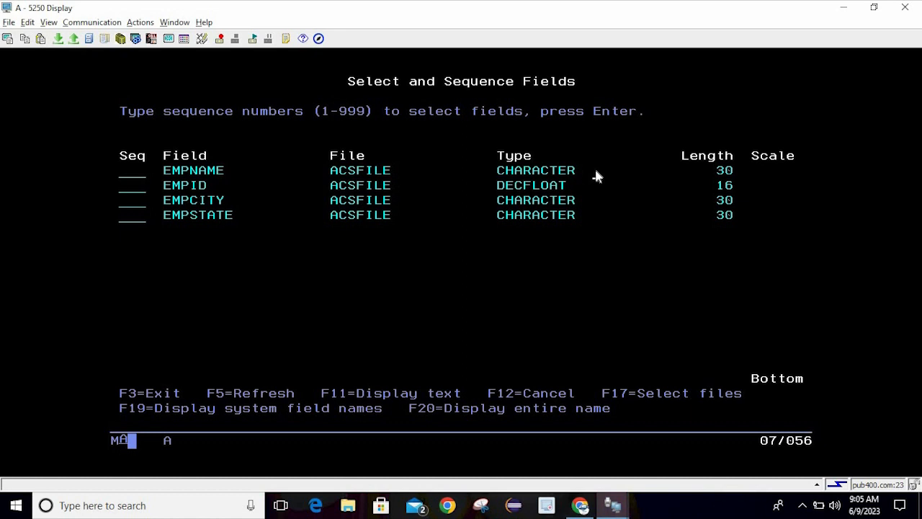
key("F11")
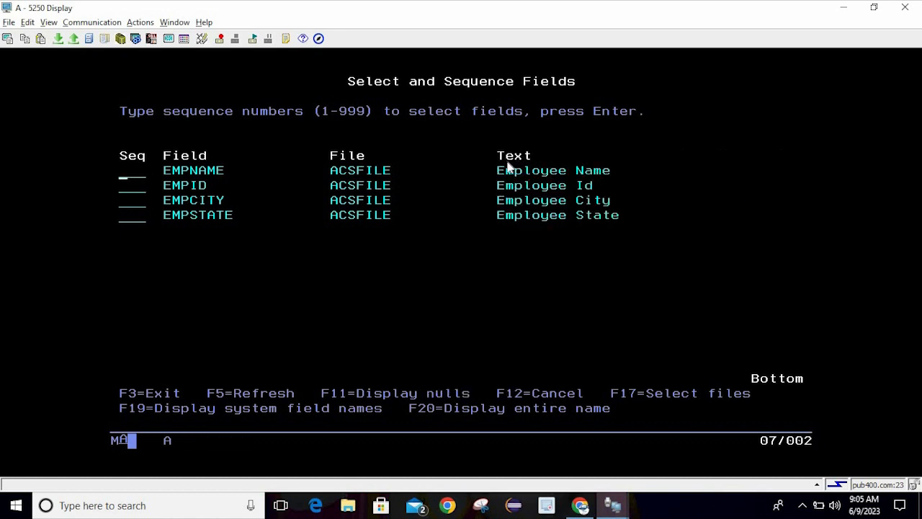
left_click_drag(498, 177, 646, 214)
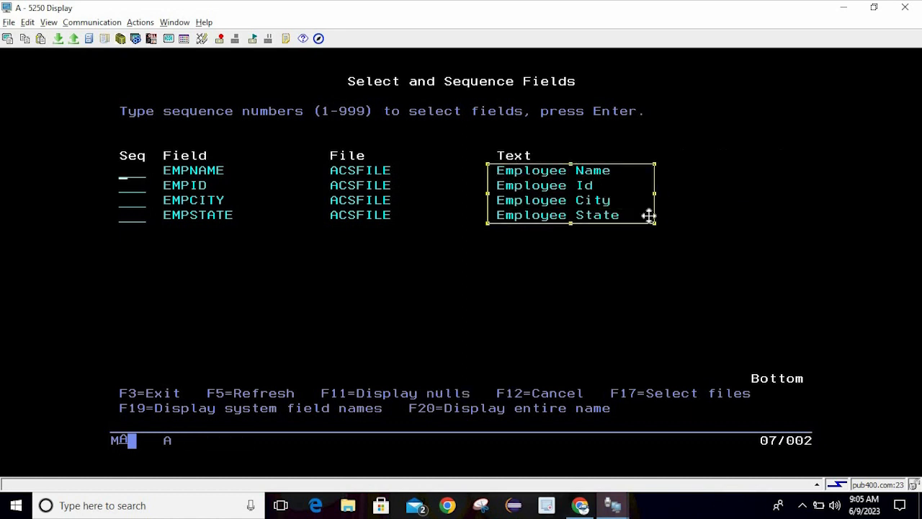
left_click(625, 292)
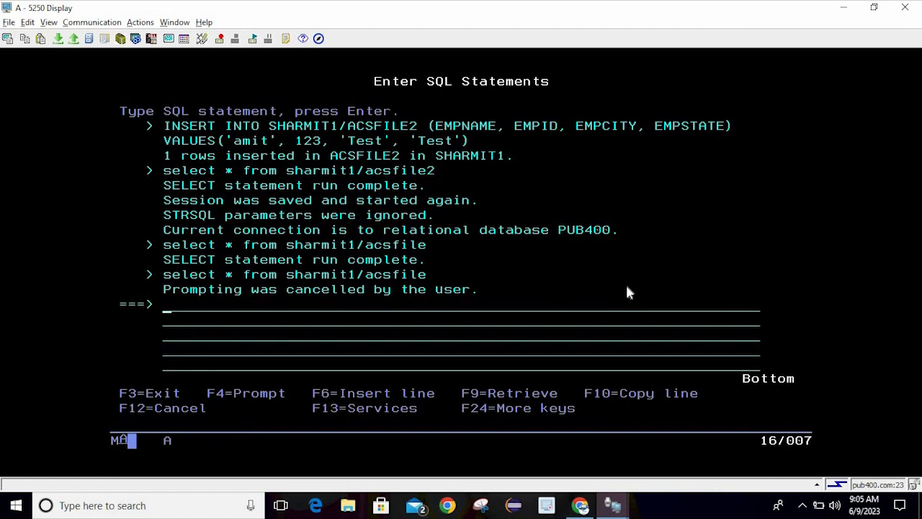
Recall the earlier INSERT statement and change its target table from ACSFILE2 to ACSFILE
left_click(283, 129)
key("F9")
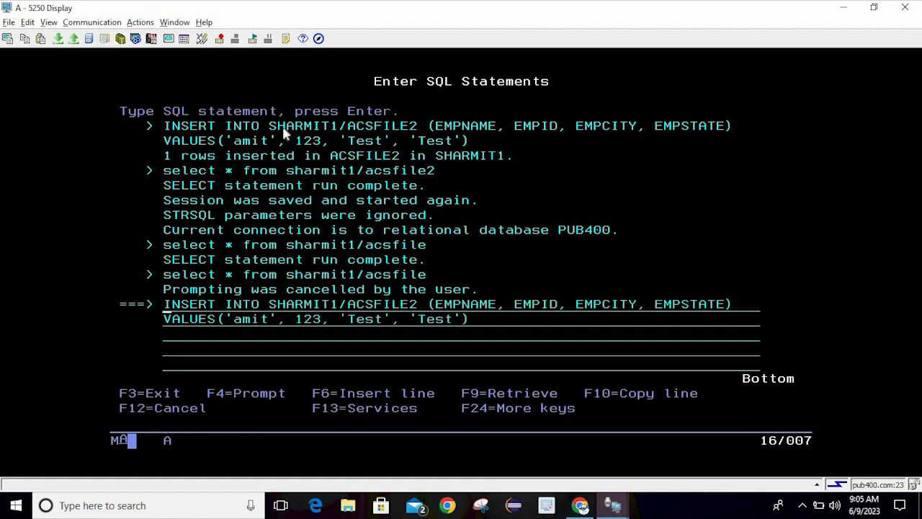
left_click(415, 307)
left_click(371, 305)
key("Left")
Review the INSERT's library, columns and values (123, Test, Test), then run it
left_click(290, 306)
left_click(457, 306)
left_click(542, 304)
left_click(628, 289)
left_click(710, 305)
left_click(616, 305)
left_click(271, 320)
left_click(334, 309)
left_click(412, 319)
left_click(298, 323)
left_click(443, 324)
key("Return")
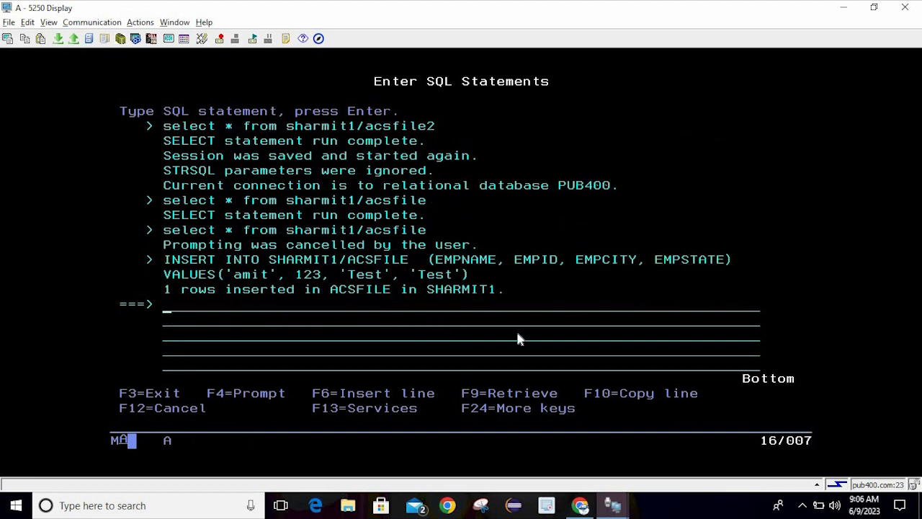
Run 'select * from sharmit1/acsfile' to confirm employee 123 appears, then close the results
type("select *")
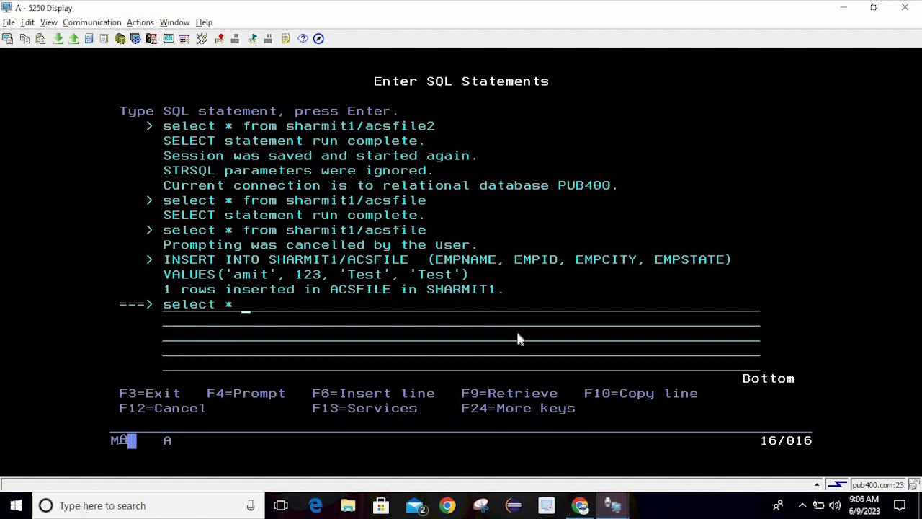
type(" from sharmit1/")
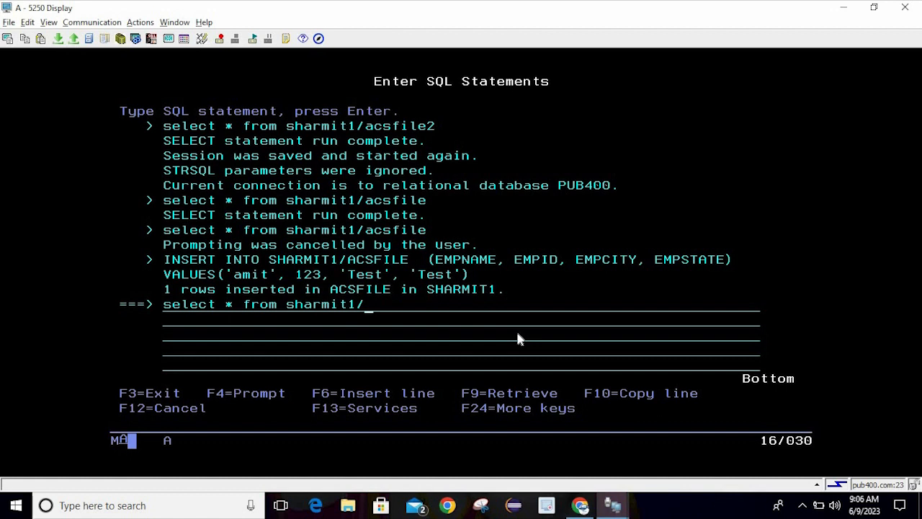
type("acsfil")
type("e")
key("Return")
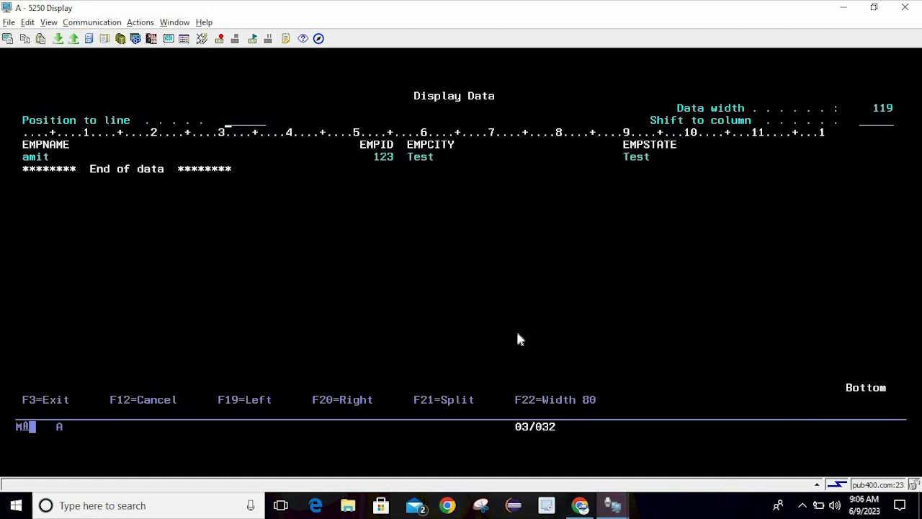
key("shift+F8")
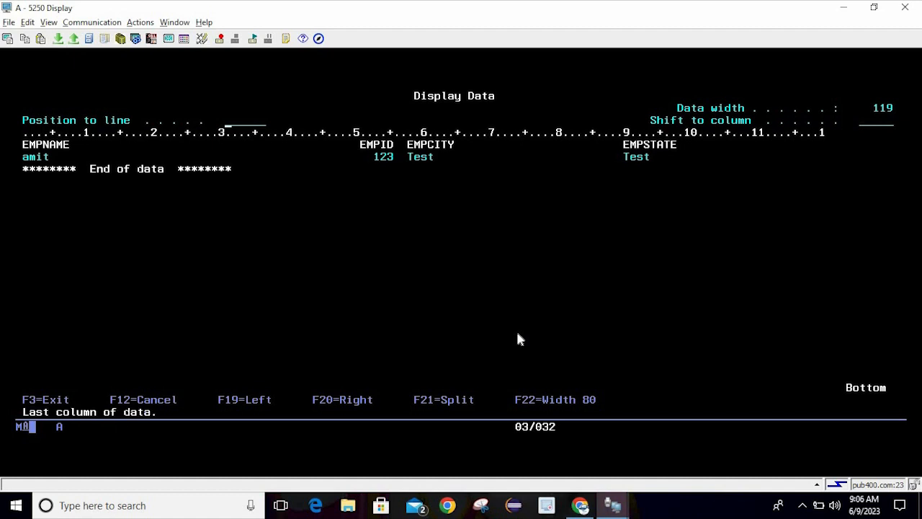
key("F3")
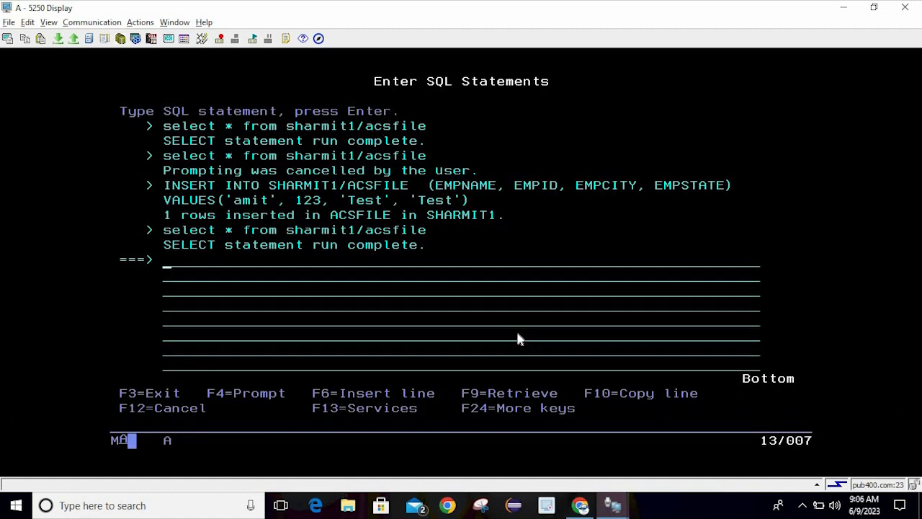
Exit interactive SQL, accepting option 1 to save the session
key("F3")
key("Return")
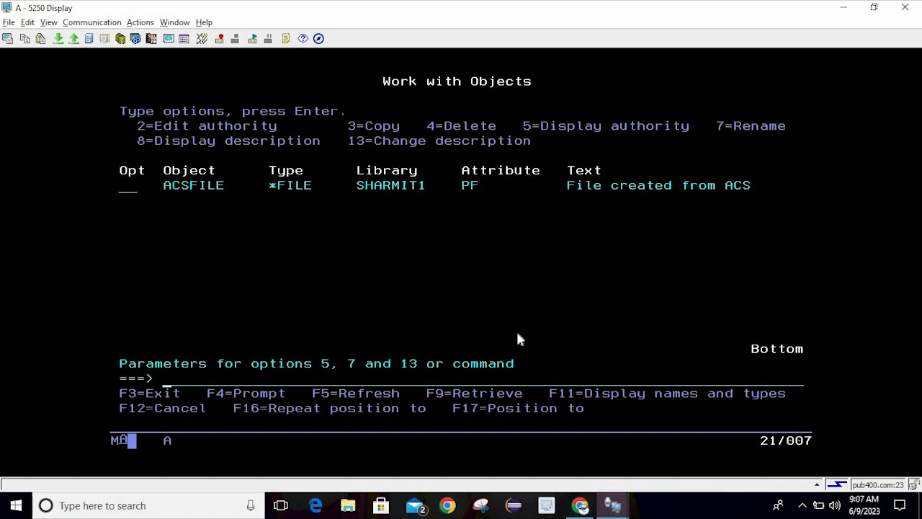
Refresh the Work with Objects list and back out of it with F12
key("F5")
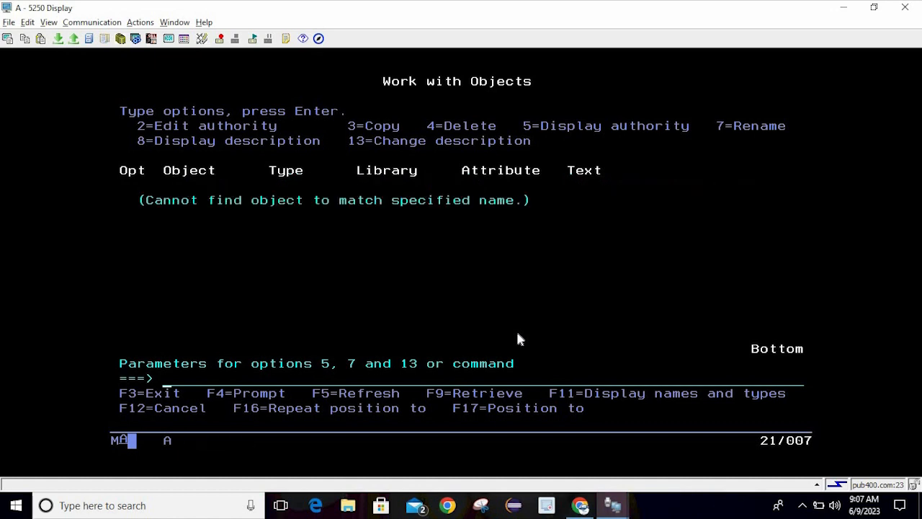
key("F12")
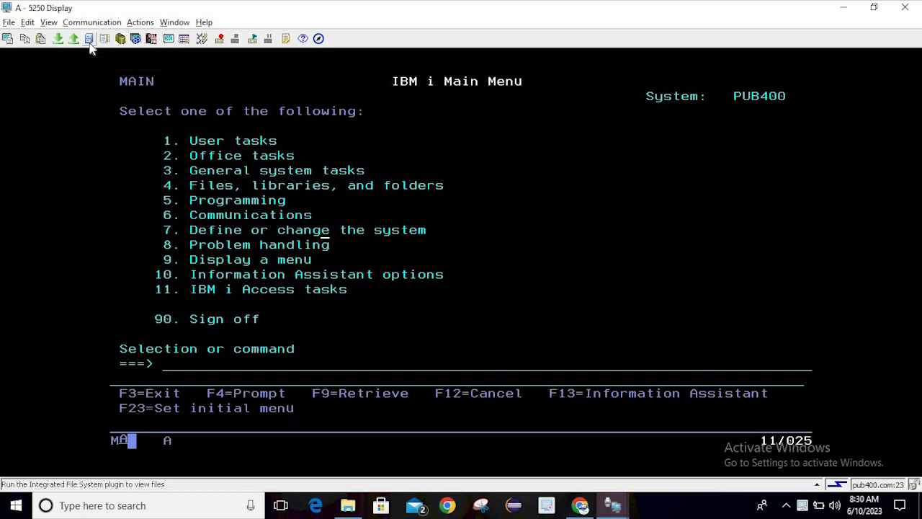
Run wrklnk from the 5250 command line to list the contents of /home/SHARMIT
left_click(205, 167)
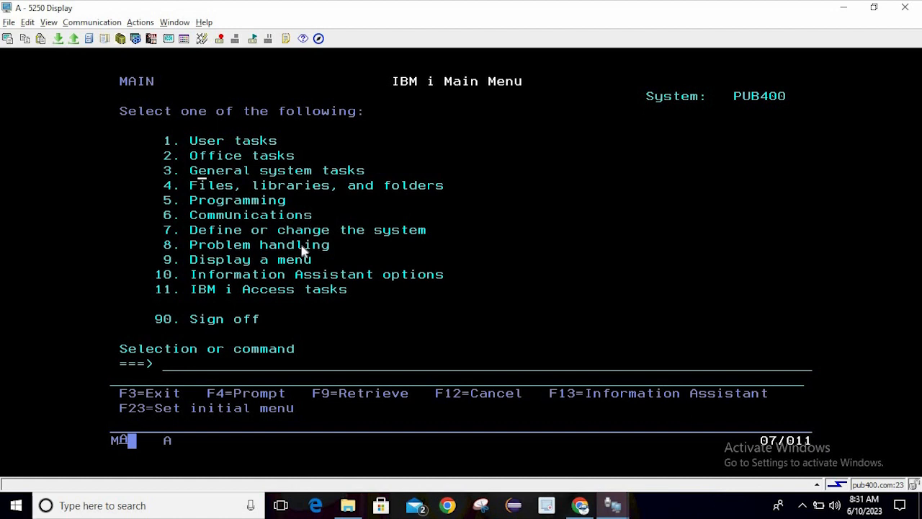
left_click(241, 363)
type("wrklnk")
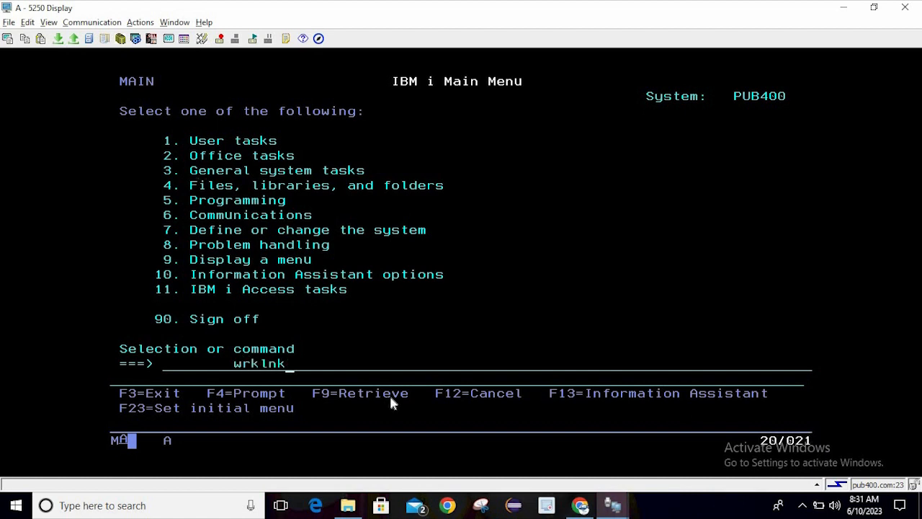
key("Return")
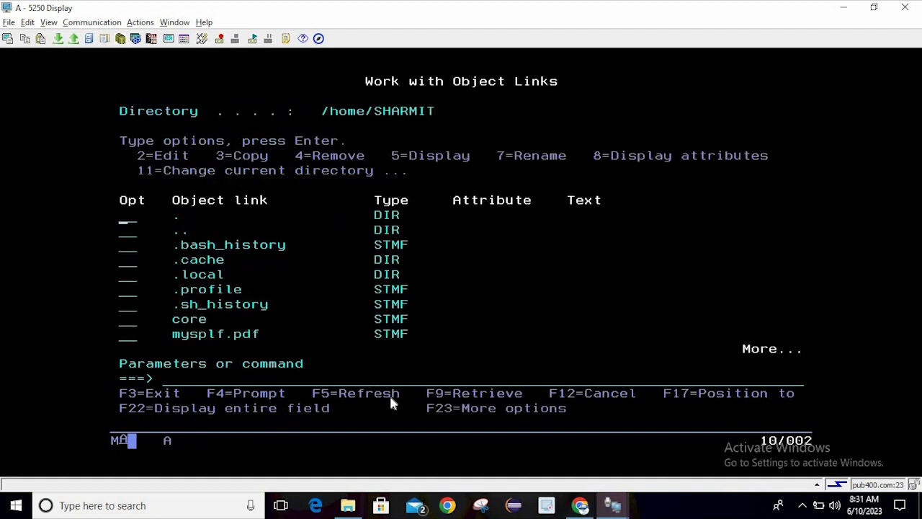
Page through the object list to Sample.txt and enter option 4 to delete it
left_click(321, 222)
key("Page_Down")
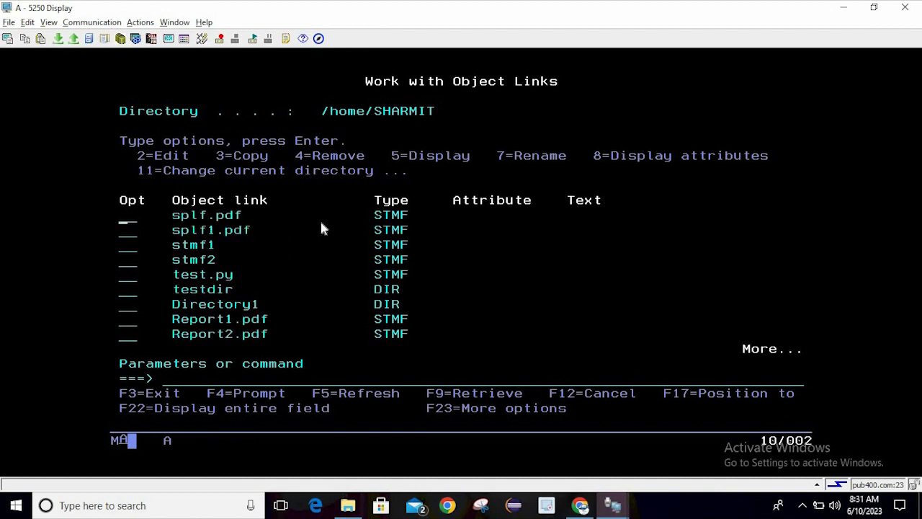
key("Page_Down")
key("Page_Up")
key("Page_Up")
key("Page_Down")
key("Page_Down")
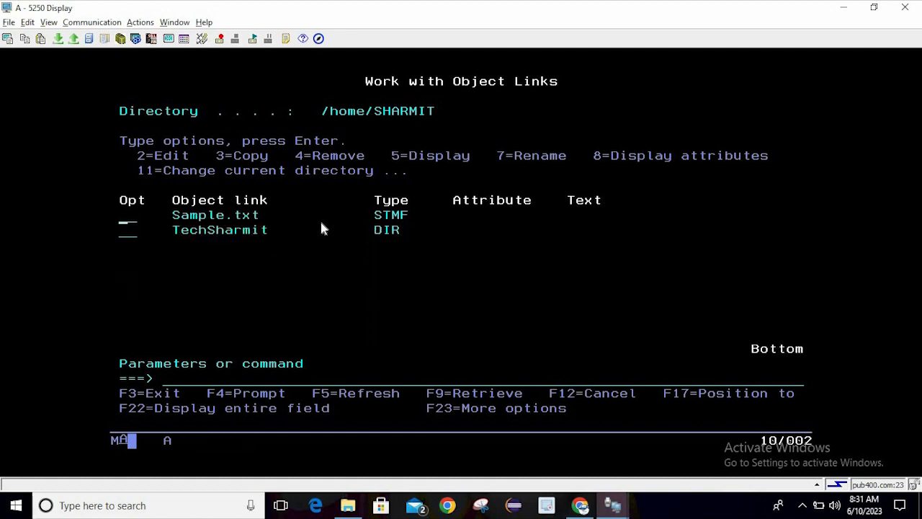
type("4")
key("Return")
key("Return")
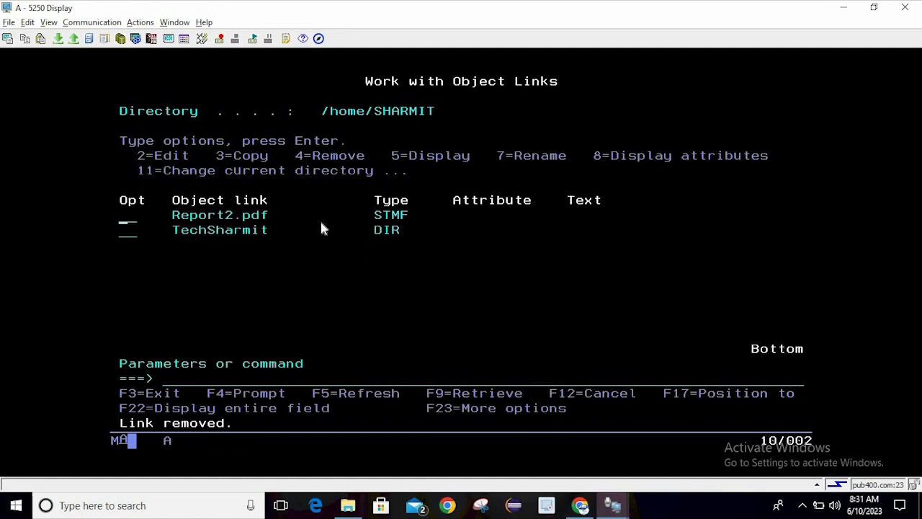
Confirm the deletion of Sample.txt and exit with F3 to the IBM i Main Menu
key("Page_Up")
key("Page_Up")
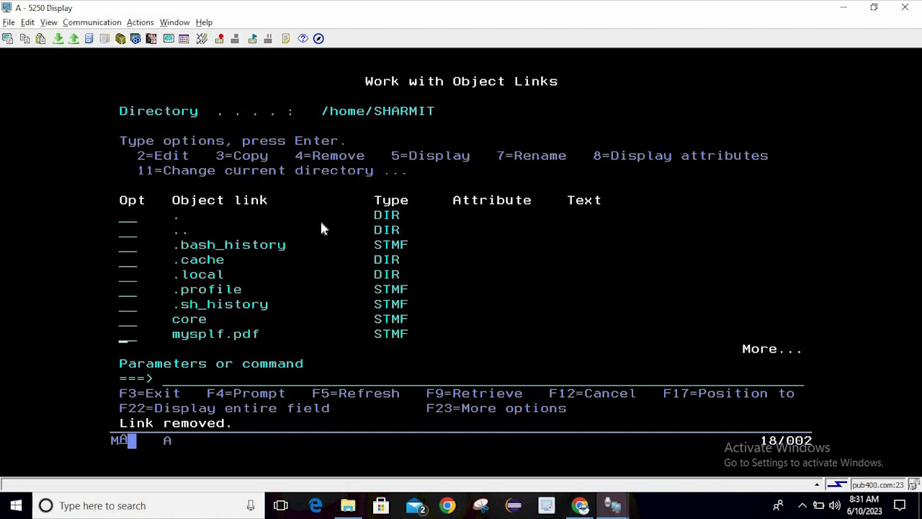
left_click(322, 226)
left_click(308, 262)
key("F3")
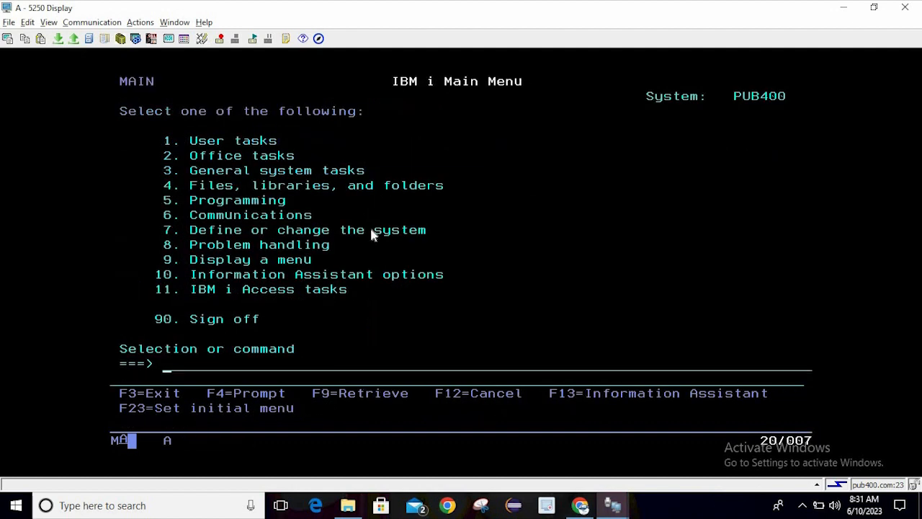
Launch the Integrated File System viewer from the ACS toolbar
left_click(232, 157)
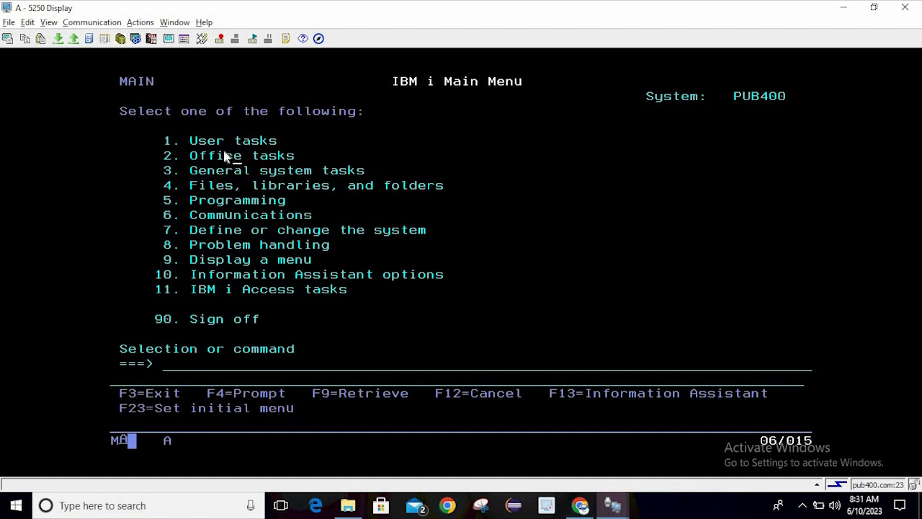
left_click(88, 43)
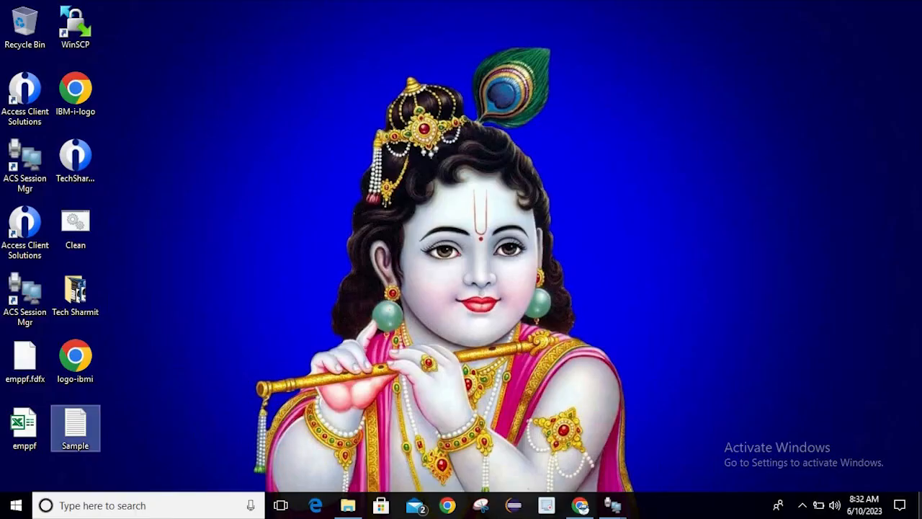
Check the local Sample text file, then bring the /home/SHARMIT on PUB400.com browser forward
double_click(93, 414)
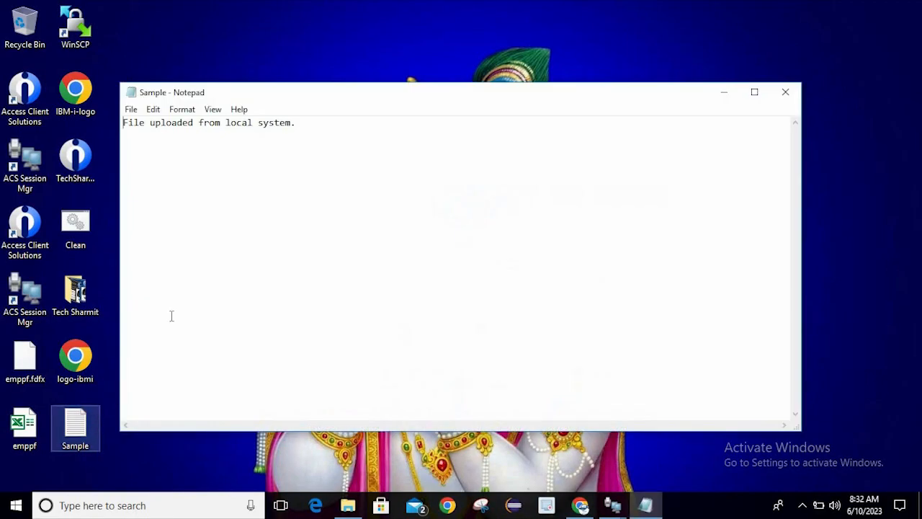
left_click(173, 312)
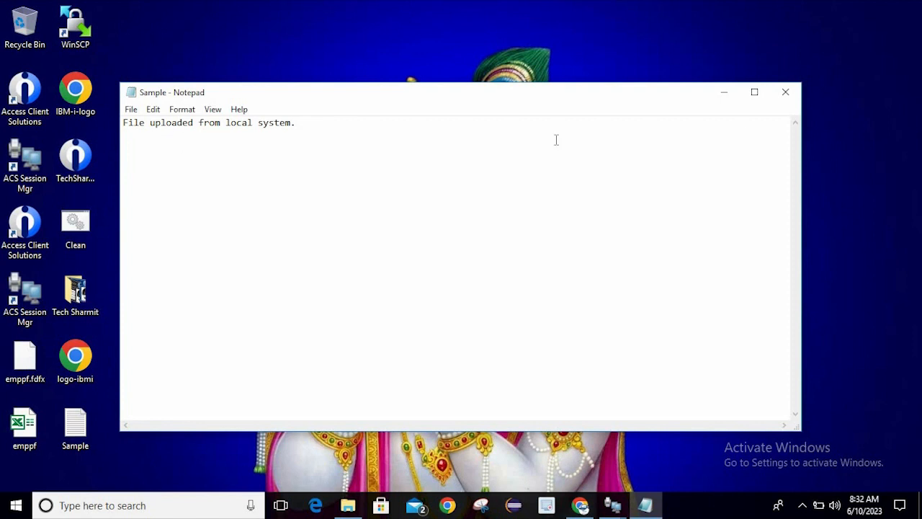
left_click(783, 94)
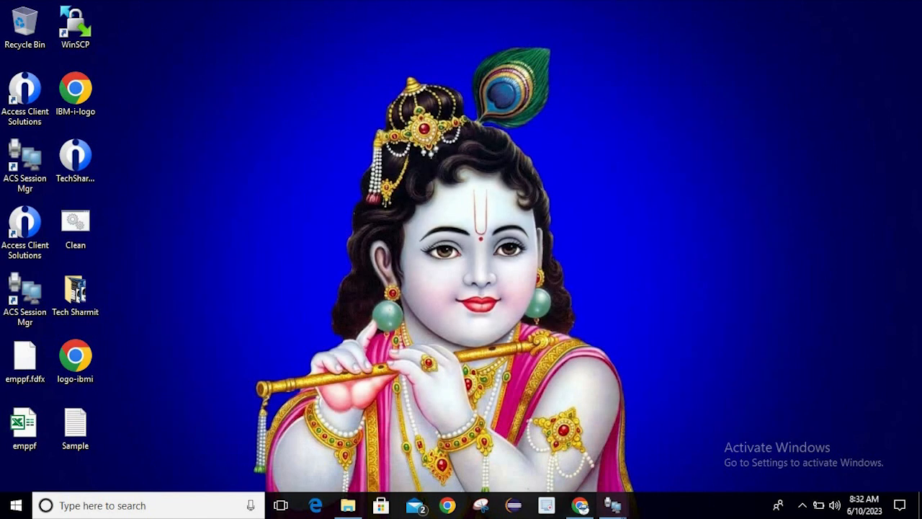
mouse_move(612, 505)
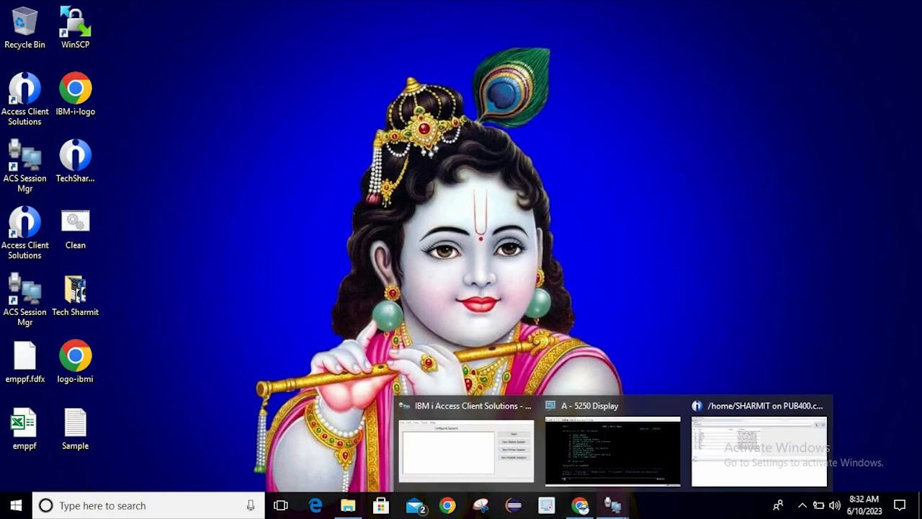
left_click(731, 442)
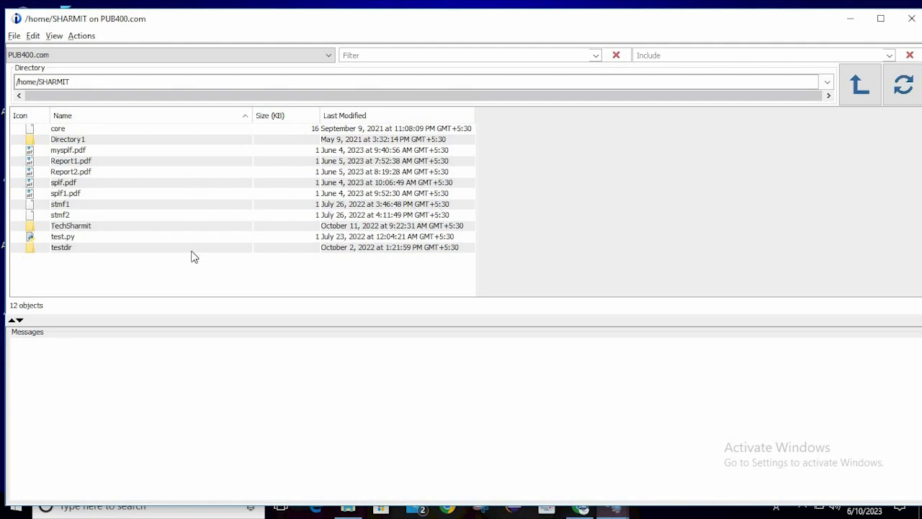
Maximize the file browser and upload Sample.txt from the Desktop into /home/SHARMIT
left_click(880, 20)
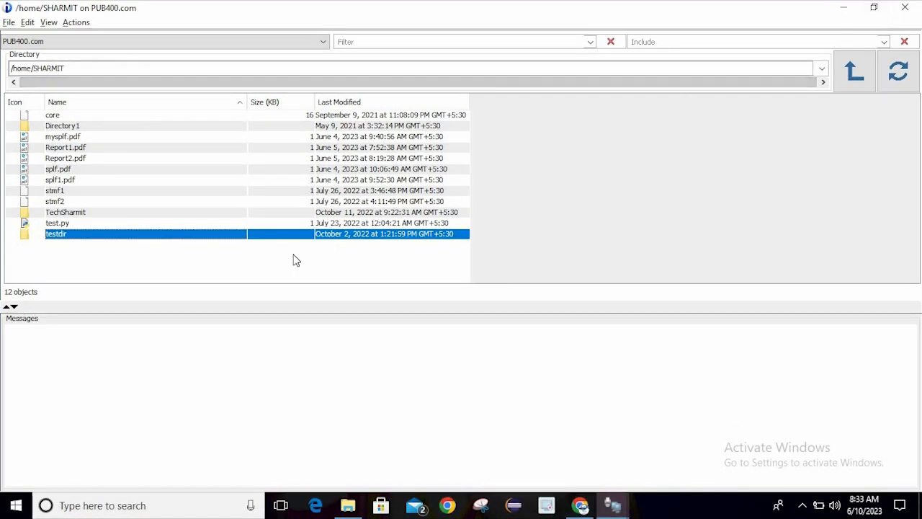
right_click(93, 263)
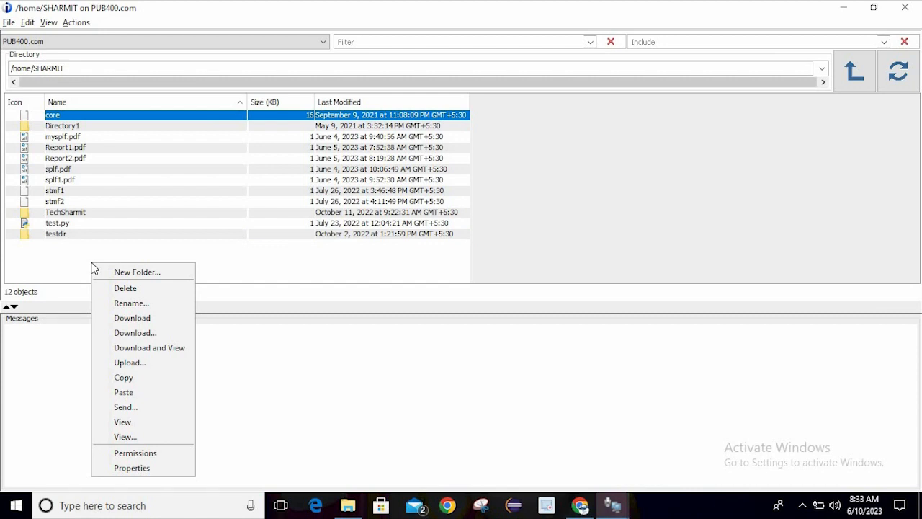
left_click(160, 368)
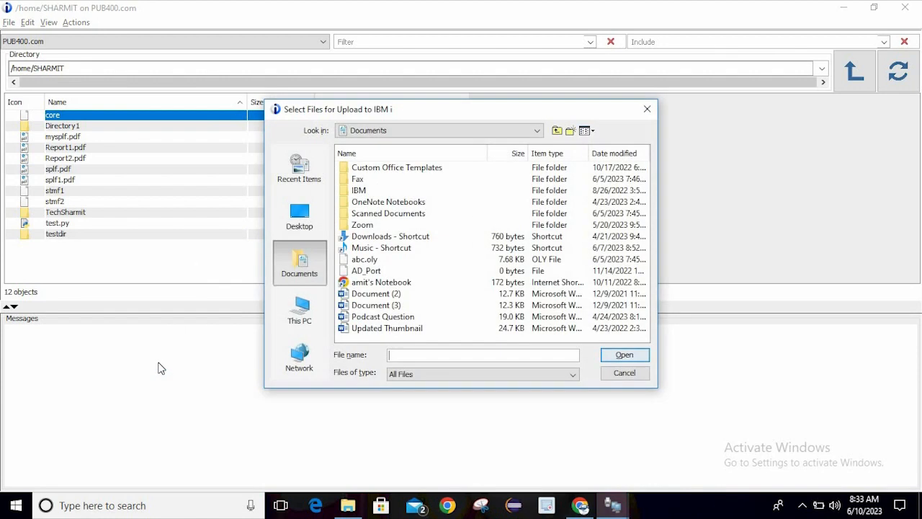
left_click(300, 219)
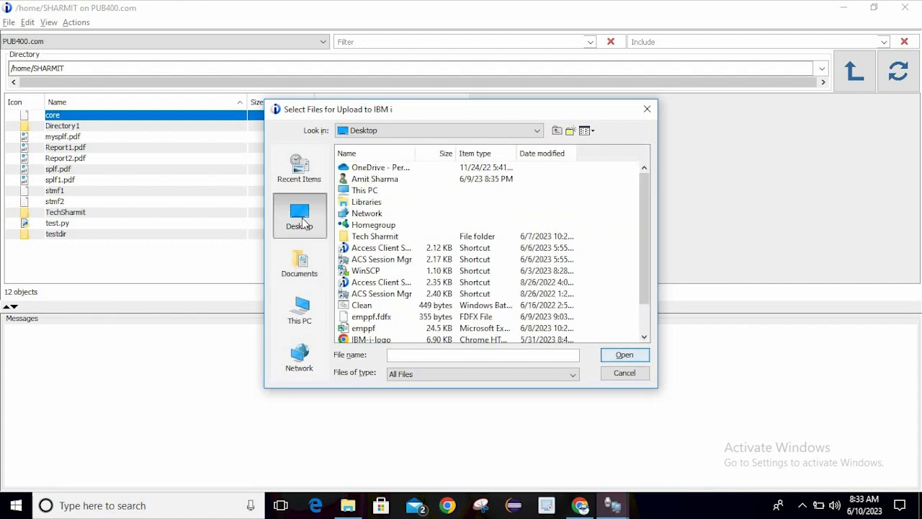
left_click_drag(644, 224, 661, 282)
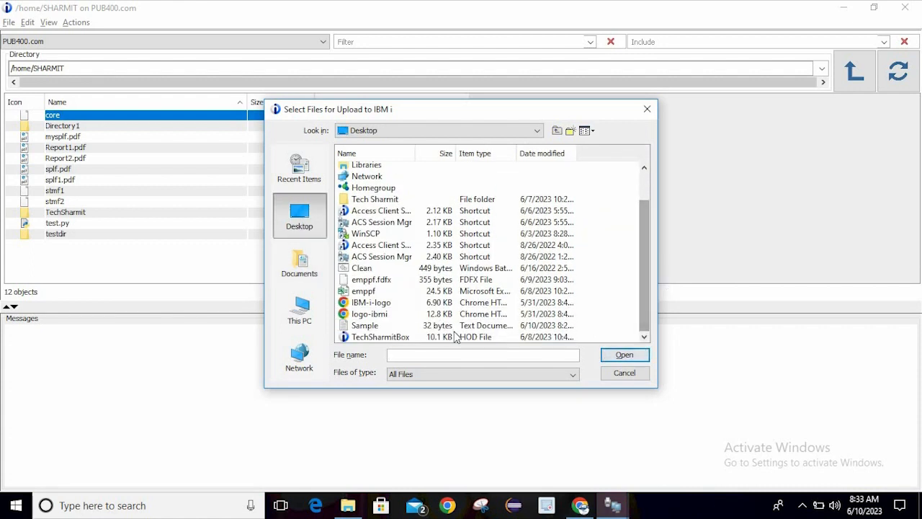
left_click(386, 325)
left_click(624, 354)
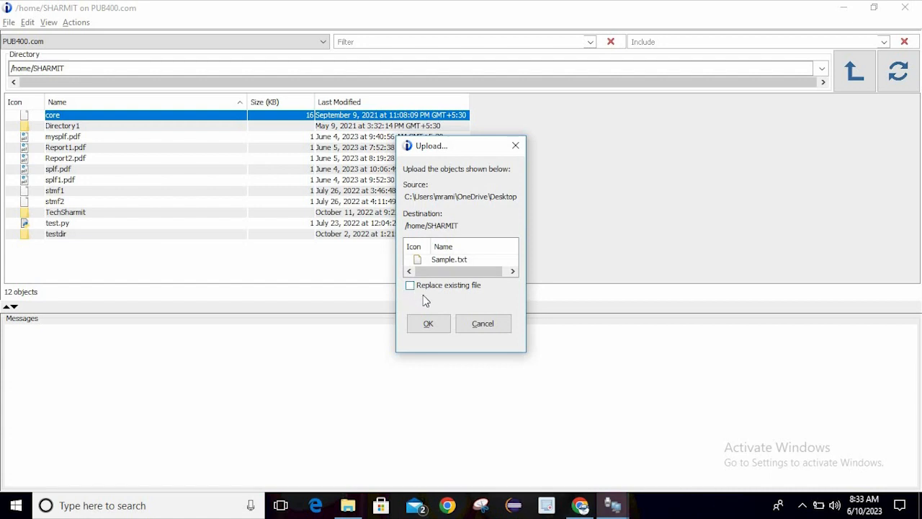
left_click(428, 324)
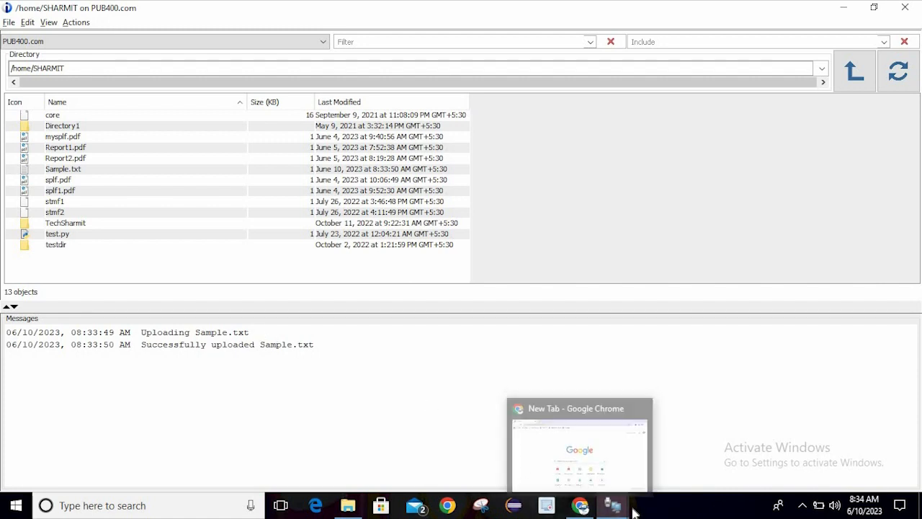
Switch to the 5250 session and sign back on with the user ID and password
mouse_move(626, 510)
left_click(613, 452)
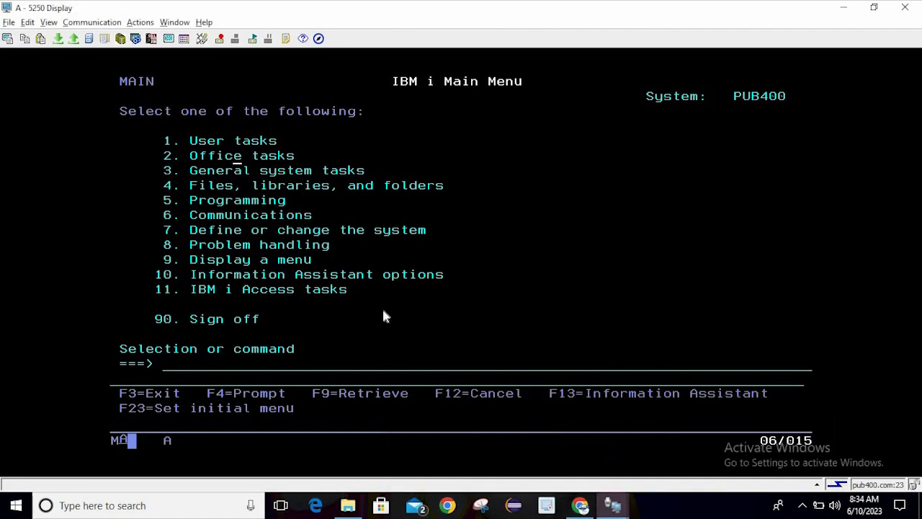
left_click(166, 368)
type("wrklnk")
key("Return")
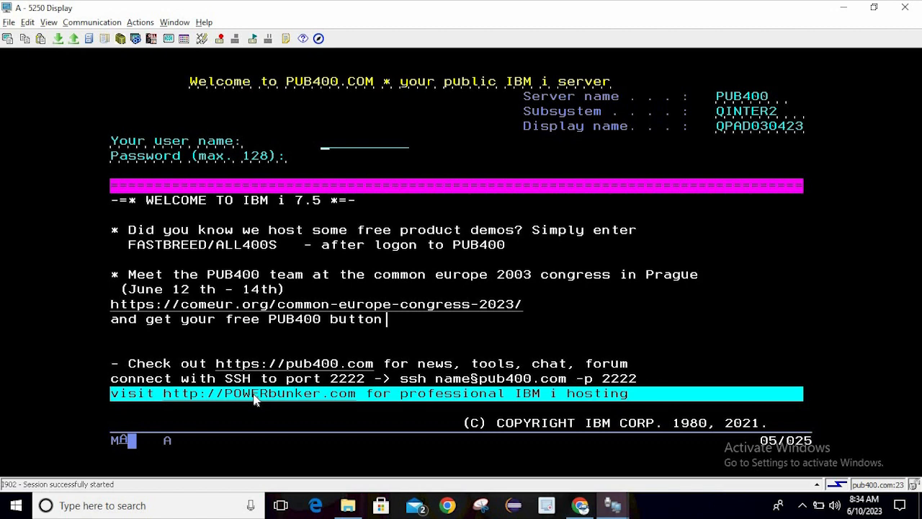
type("SHARMIT")
key("Tab")
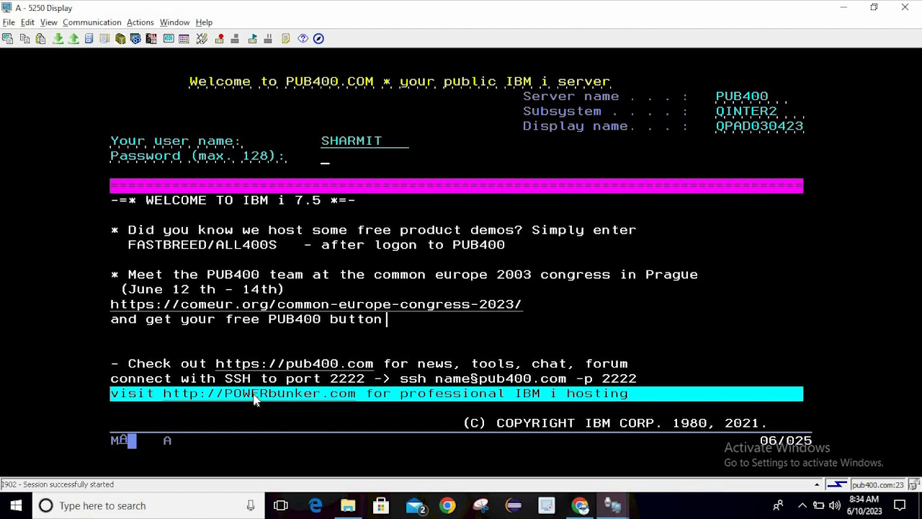
type("*******")
key("Return")
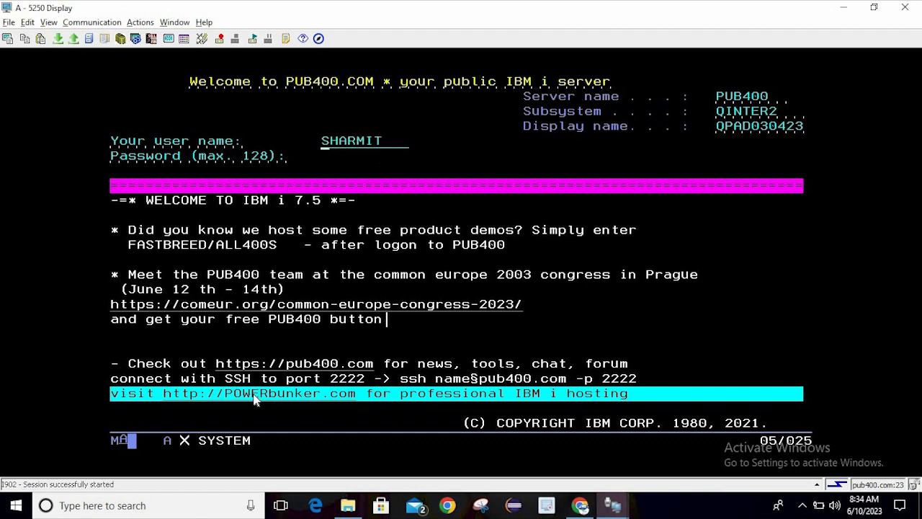
Run wrklnk, page down to Sample.txt and display its contents with option 5
key("Return")
type("wwr")
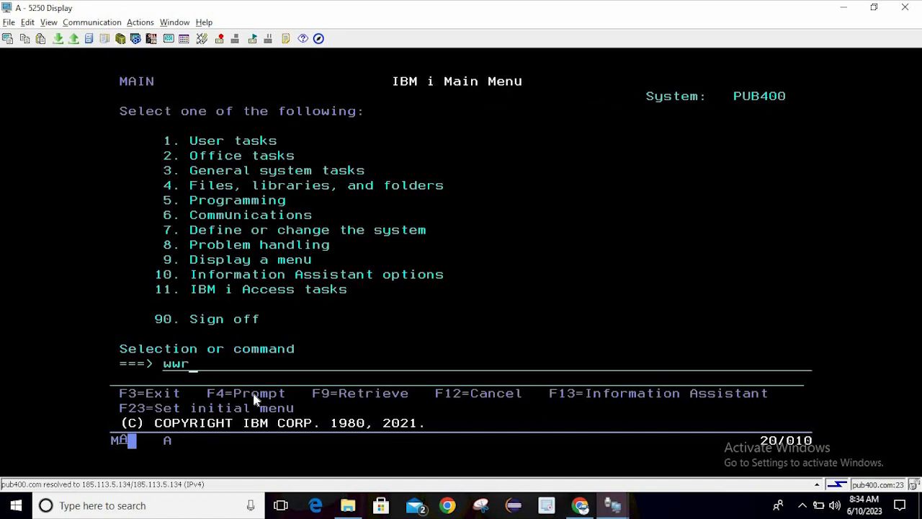
type("ks")
key("BackSpace")
key("BackSpace")
key("BackSpace")
key("BackSpace")
type("rklnk")
key("Return")
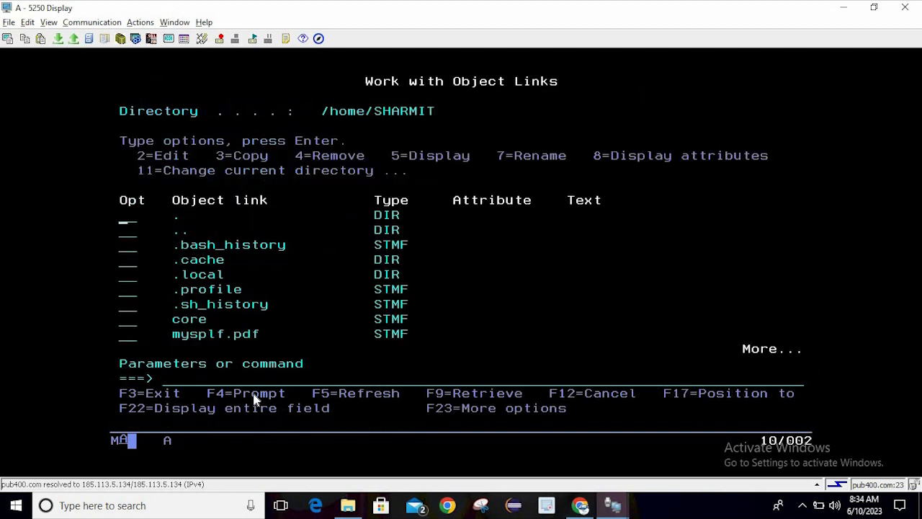
key("Down")
key("Down")
key("Page_Down")
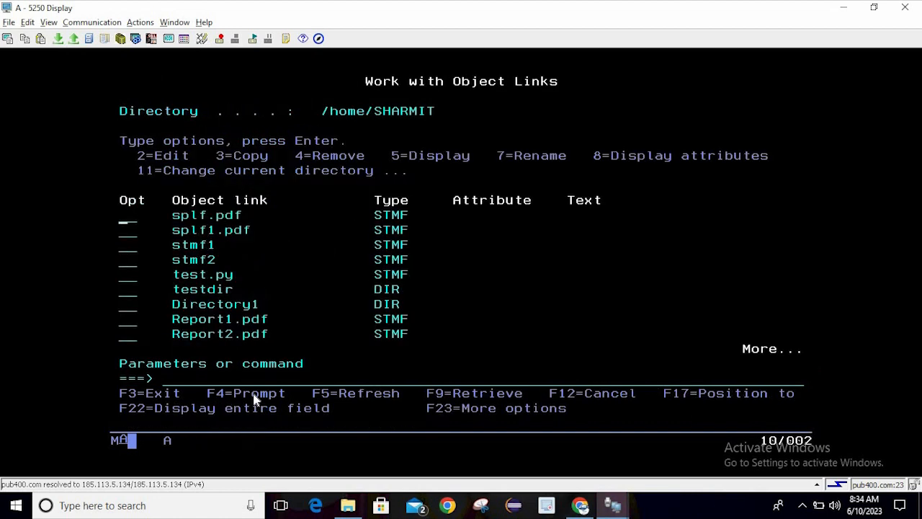
key("Down")
key("Down")
key("Down")
key("Down")
key("Down")
key("Down")
key("Page_Down")
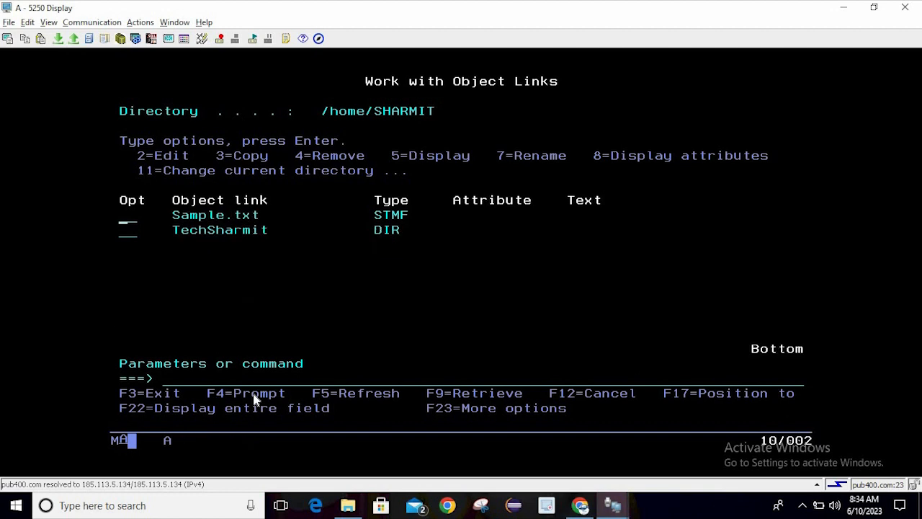
type("5")
key("Return")
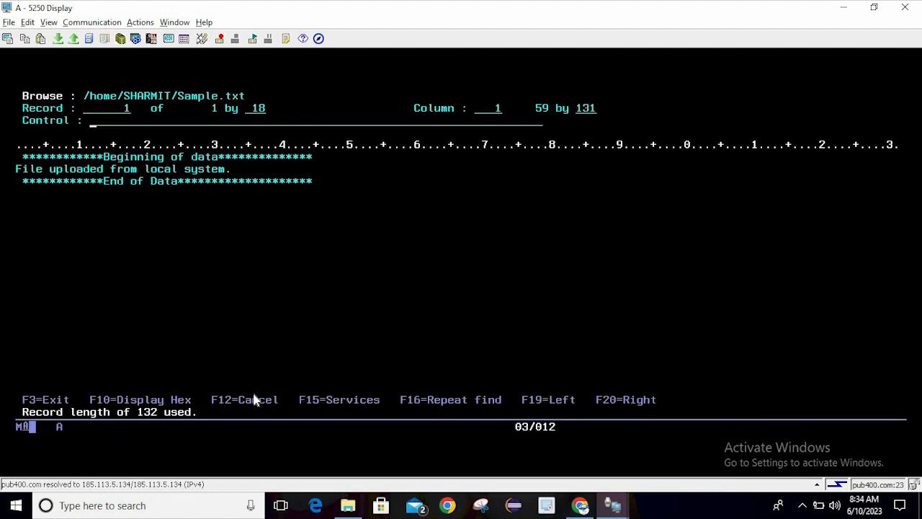
Leave the Sample.txt display and reopen the file for editing with option 2
left_click(315, 341)
key("F3")
type("2")
key("Return")
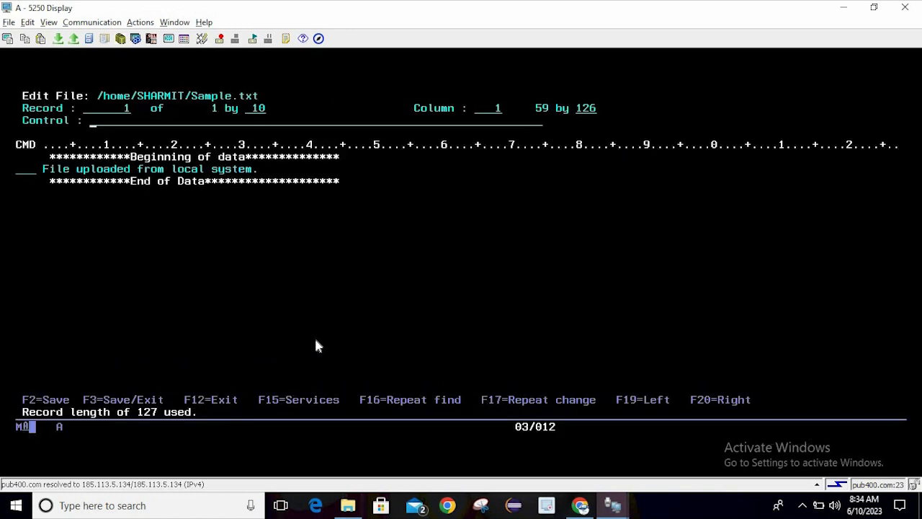
Insert the line 'Data added from IBMi' below the existing text, save, and exit the editor
left_click(19, 168)
type("i")
key("Return")
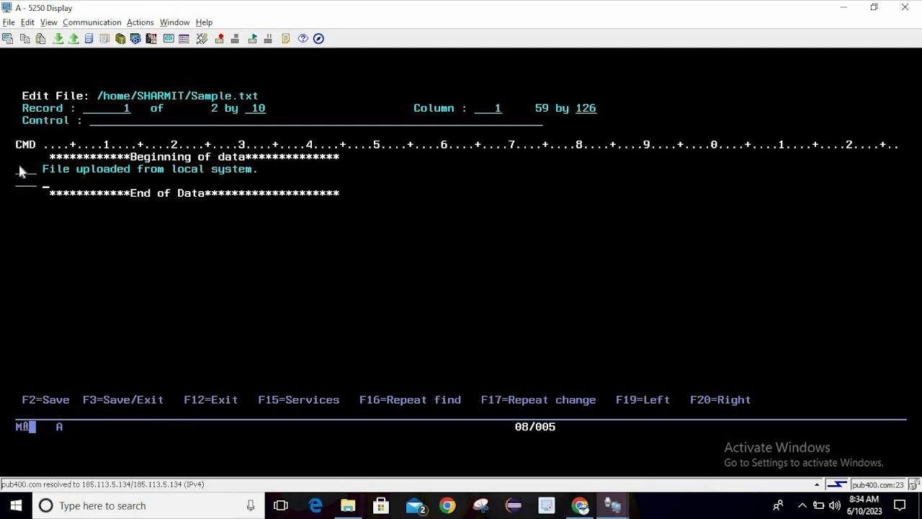
type("Data added ")
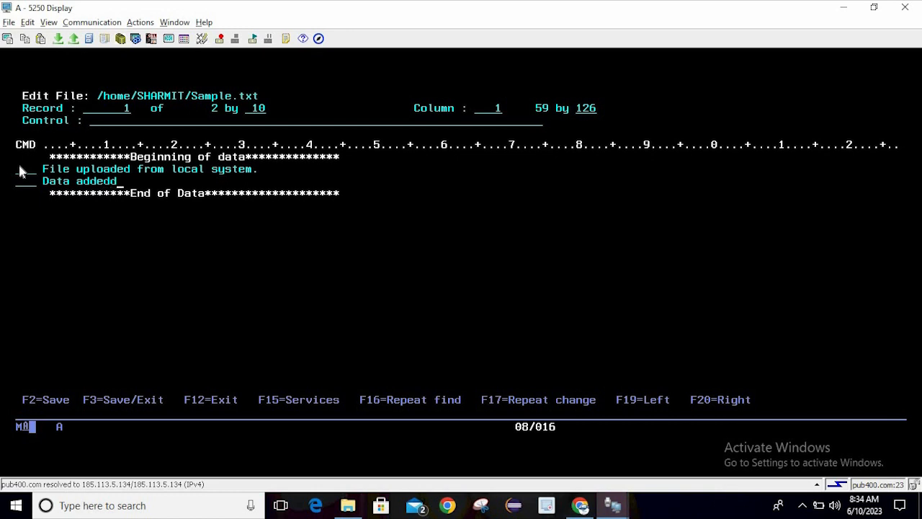
type("from IBMi")
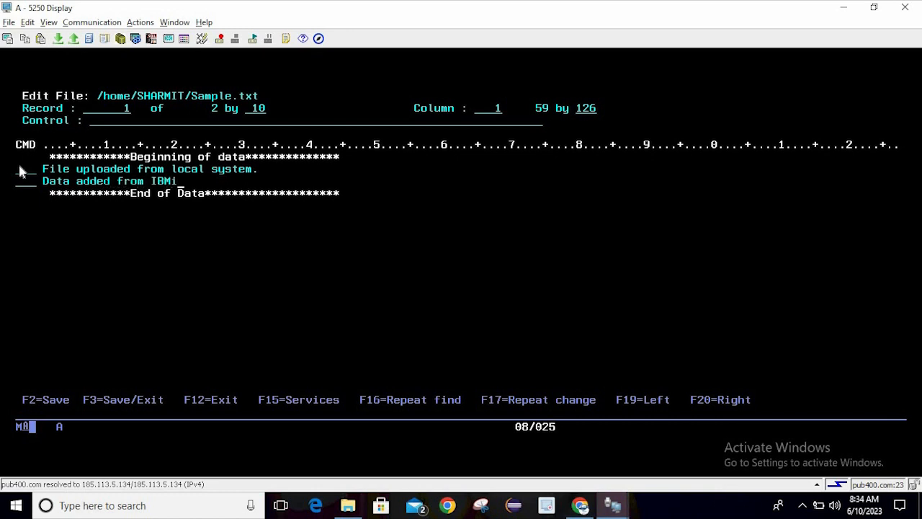
left_click(217, 216)
key("Return")
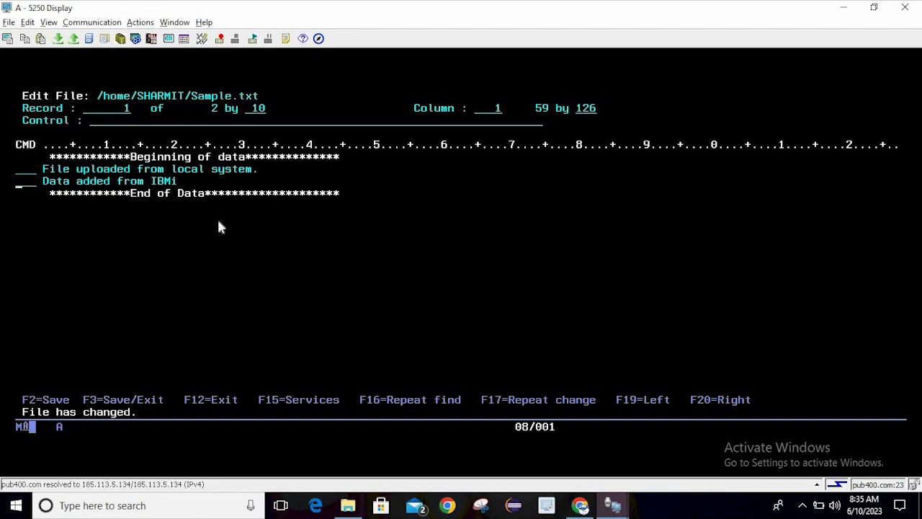
key("F3")
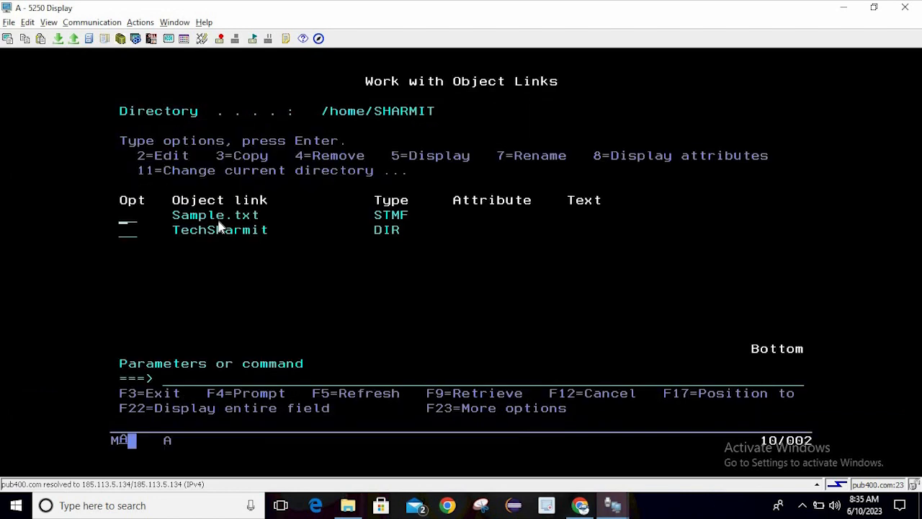
key("alt+Tab")
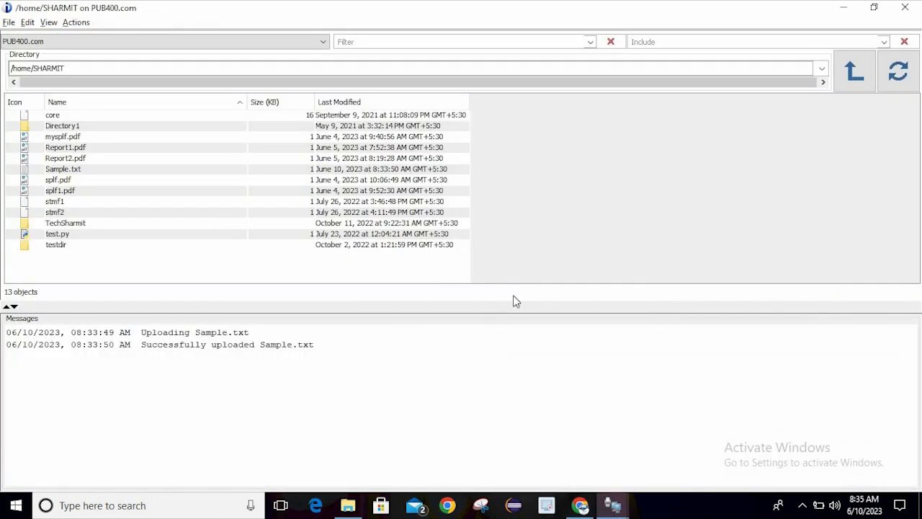
Refresh the IFS list and view Sample.txt in Notepad to confirm 'Data added from IBMi', then close Notepad
left_click(899, 84)
right_click(67, 172)
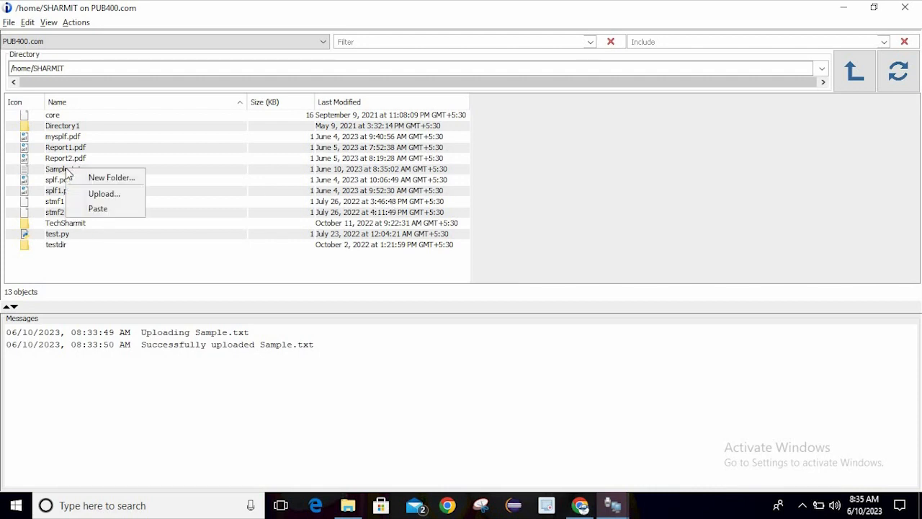
key("Escape")
right_click(61, 171)
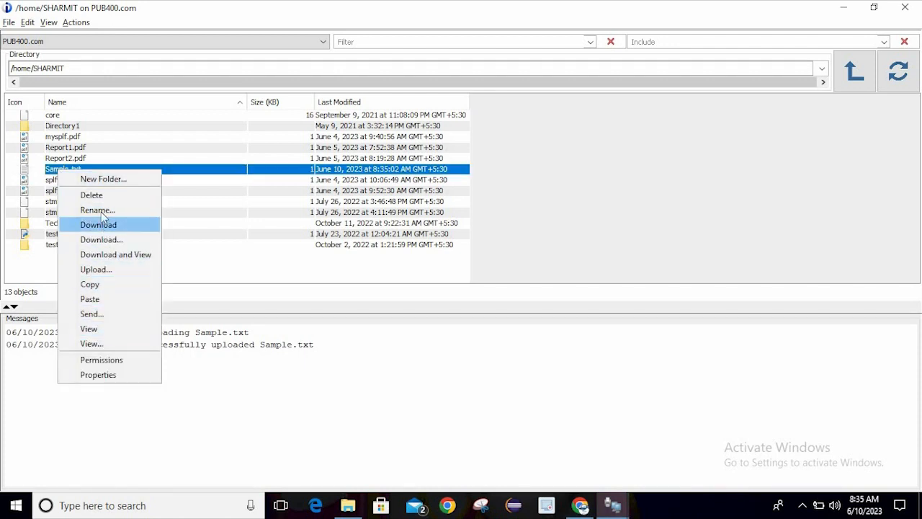
left_click(98, 330)
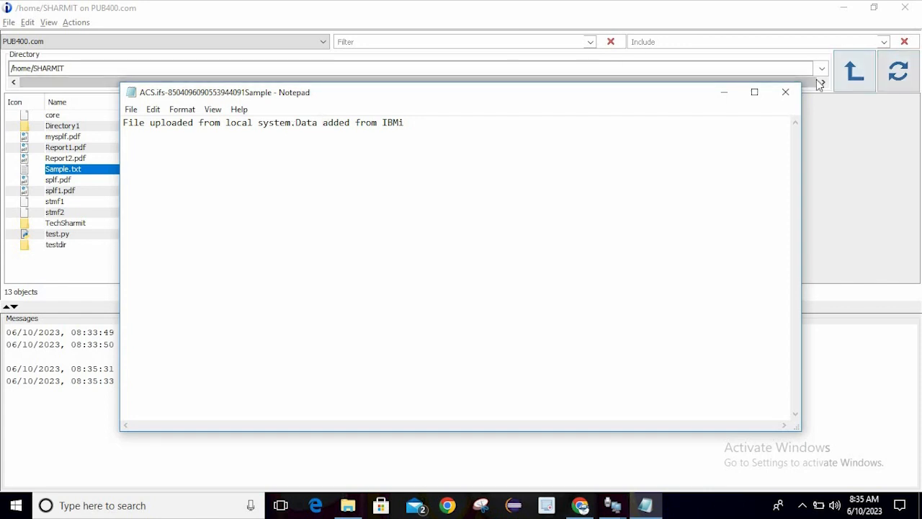
left_click(785, 93)
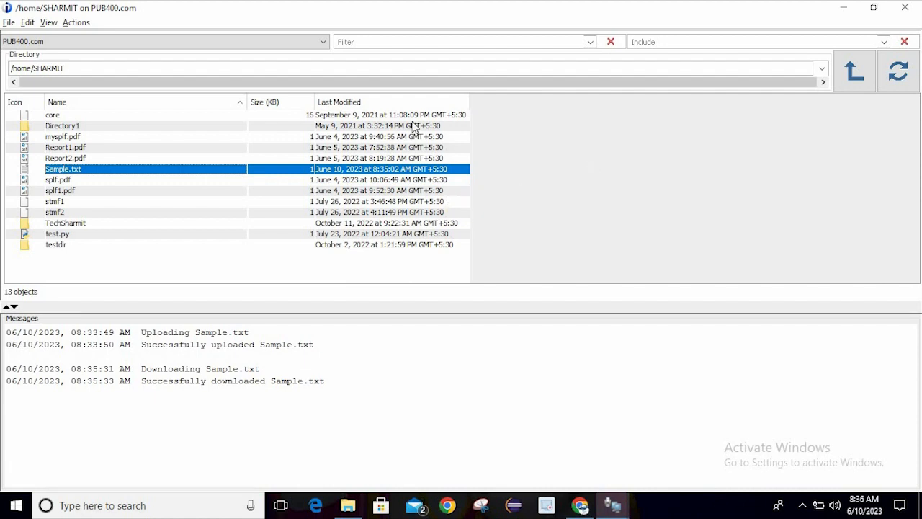
Go to the techsharmit folder via the '/techs' path, select Data.xml, then return to the parent folder
left_click(226, 248)
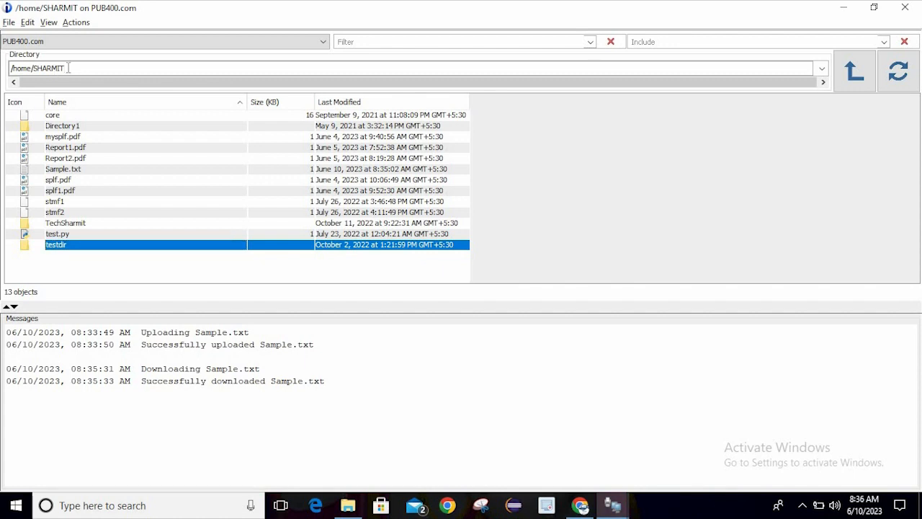
type("/techsharmit")
key("Return")
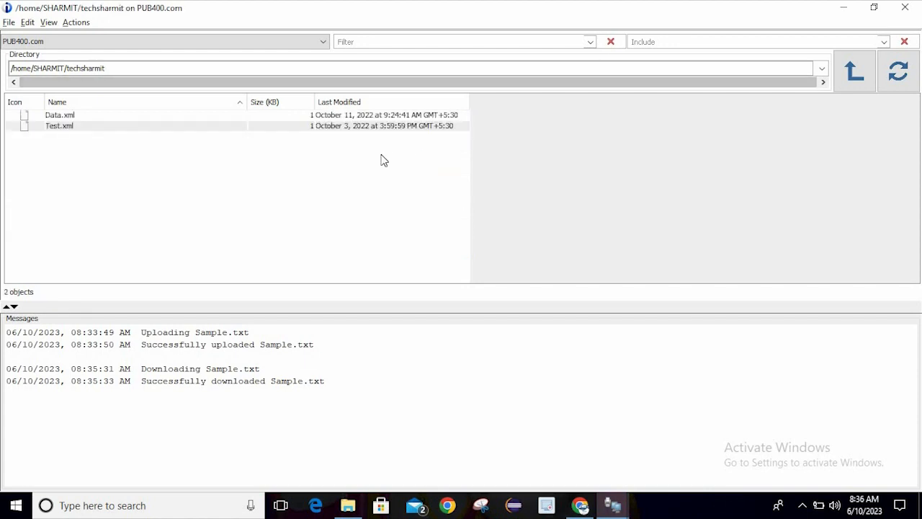
left_click(75, 116)
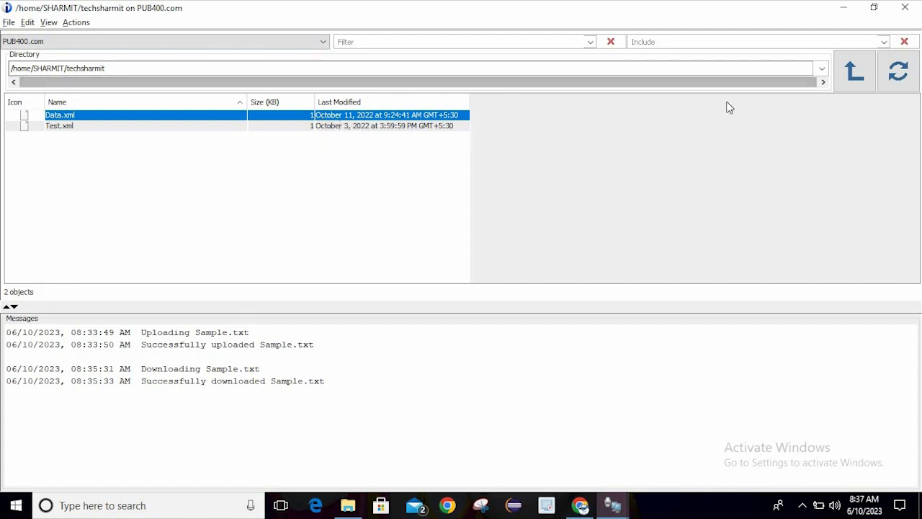
left_click(859, 87)
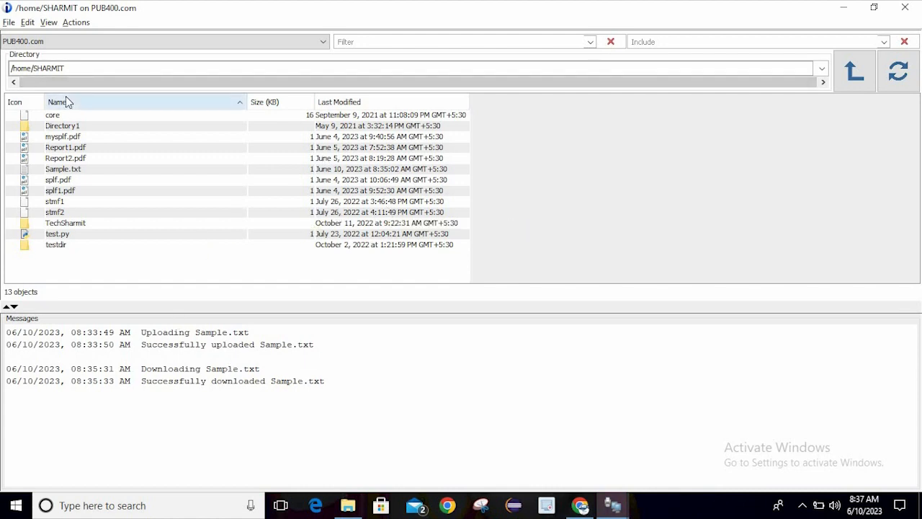
Clear the logged upload and download messages from the View menu
left_click(27, 23)
mouse_move(49, 25)
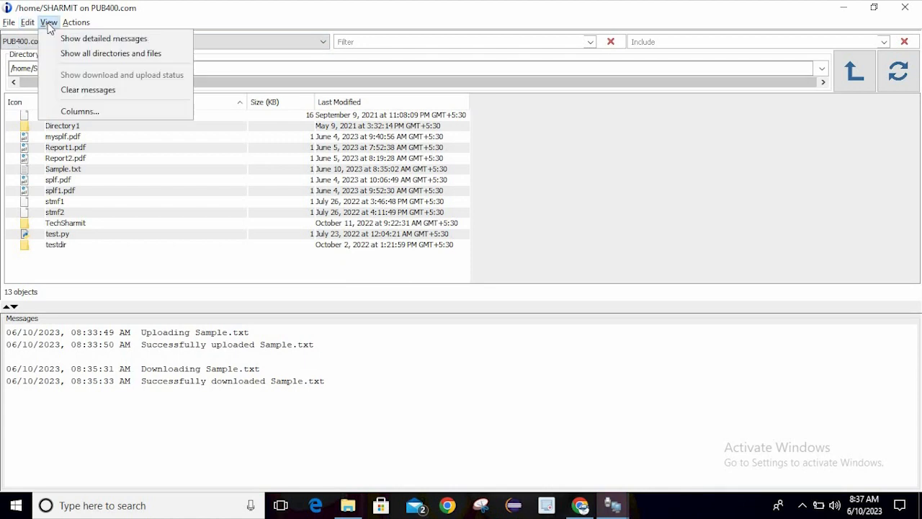
left_click(100, 87)
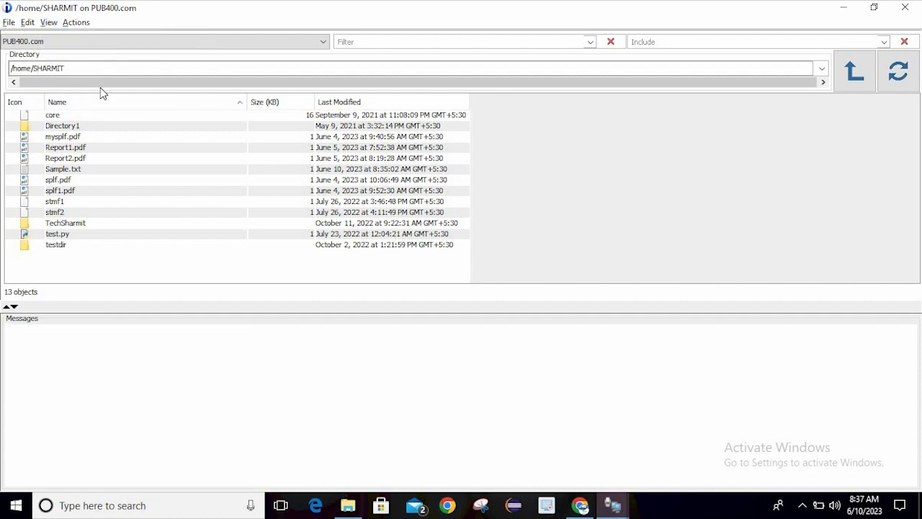
Browse the Actions menu and the file list's right-click actions without choosing anything
left_click(75, 24)
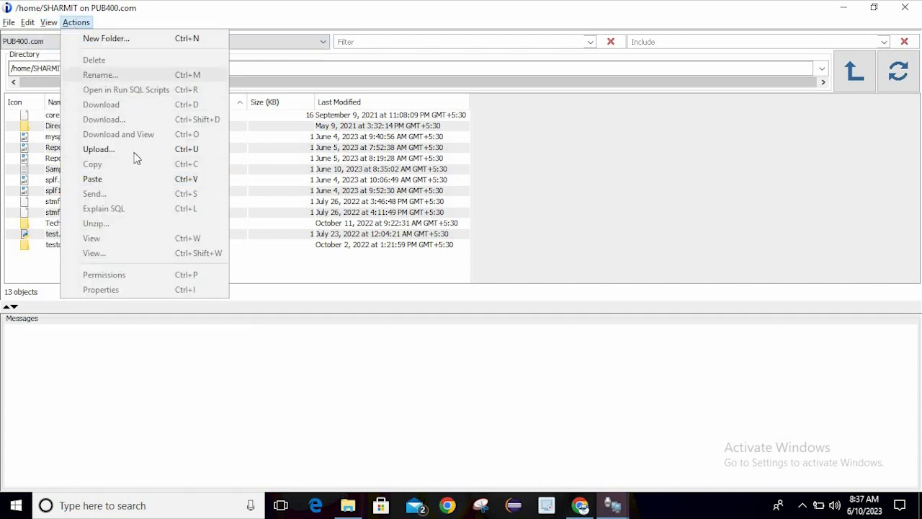
left_click(276, 274)
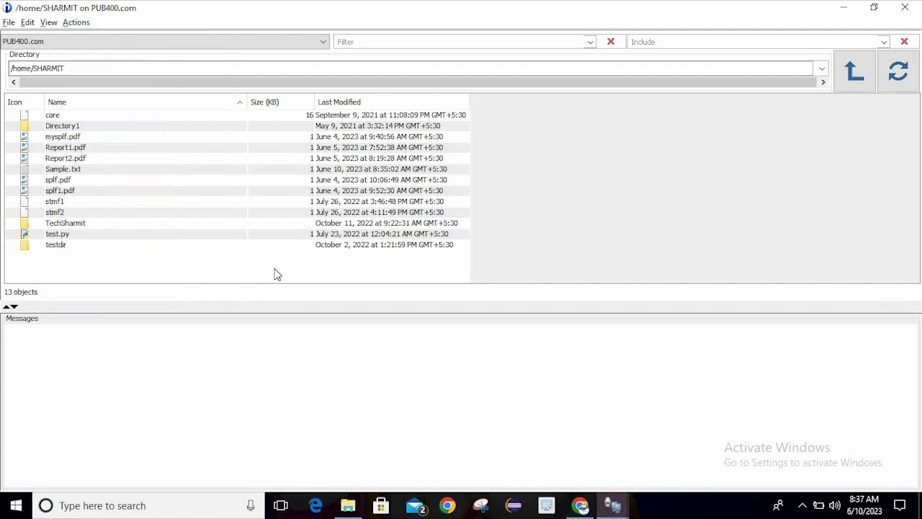
right_click(277, 275)
left_click(248, 252)
right_click(213, 221)
left_click(179, 177)
Select Sample.txt, review its right-click actions and the Actions menu, then go to the Edit menu
left_click(175, 168)
right_click(213, 170)
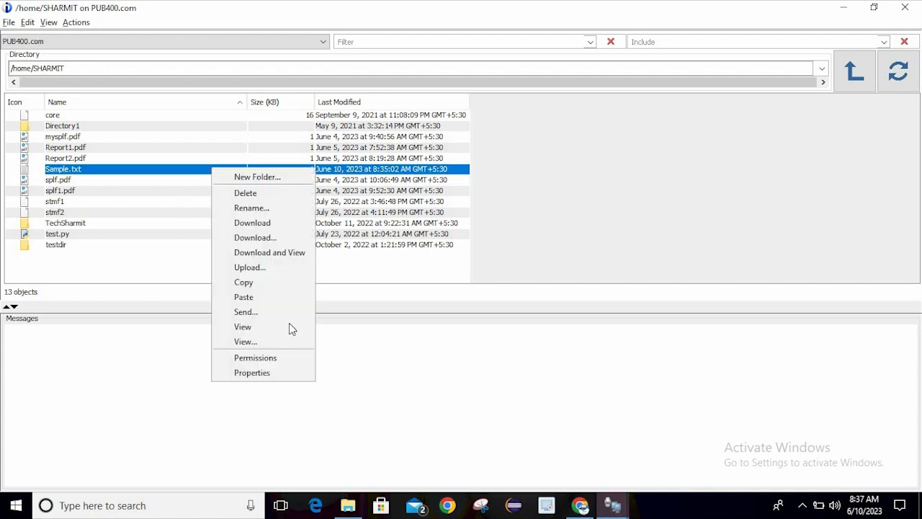
left_click(118, 20)
left_click(78, 24)
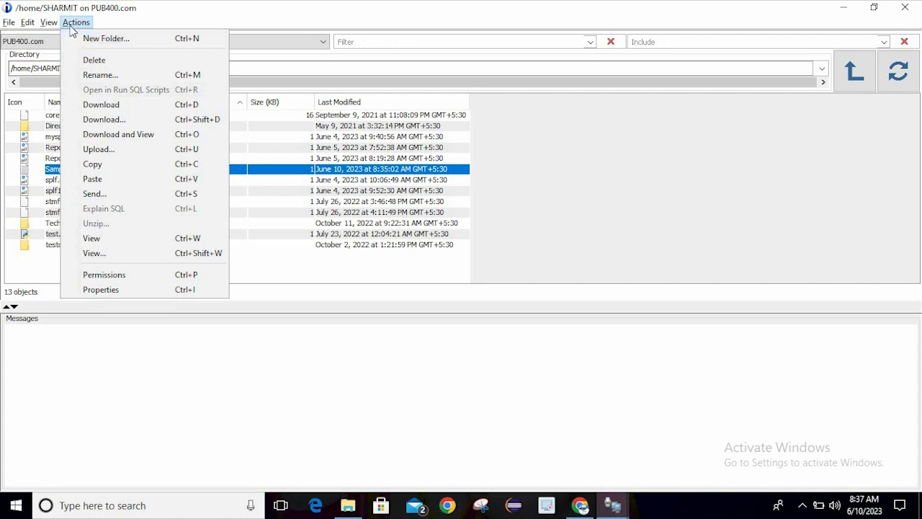
left_click(147, 17)
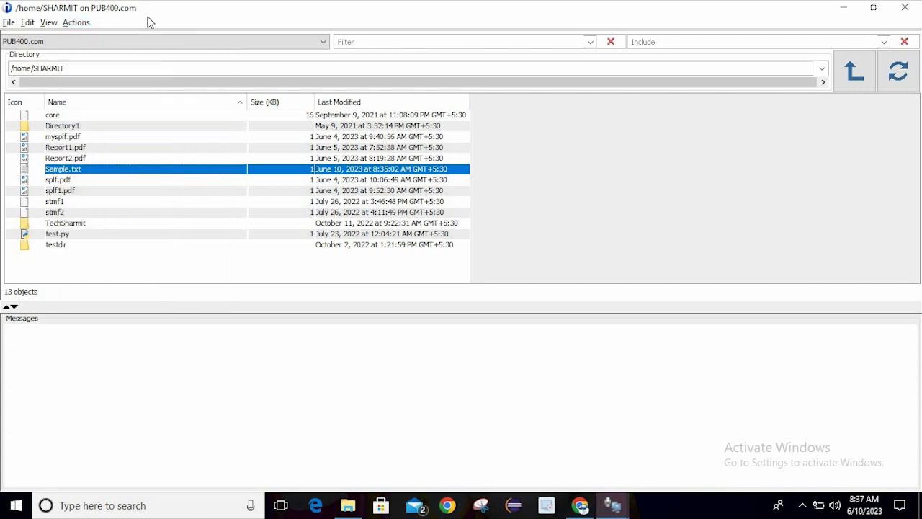
left_click(29, 23)
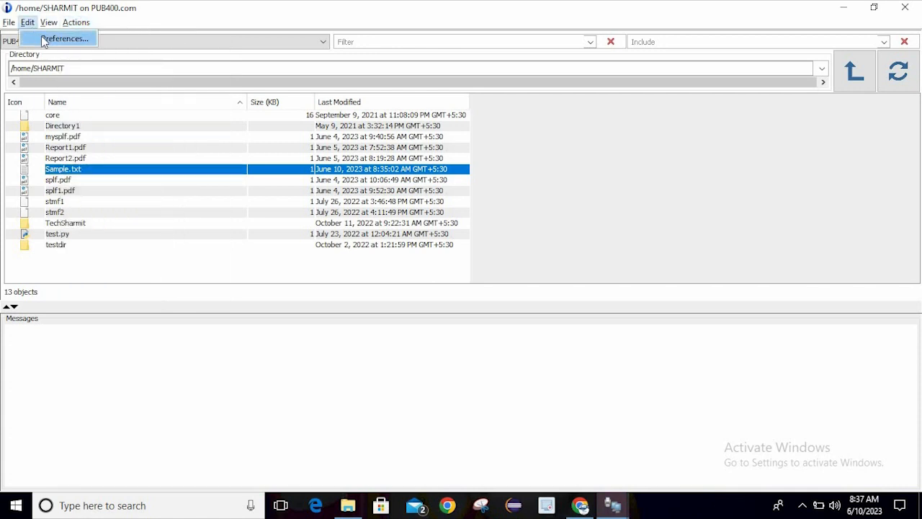
left_click(50, 42)
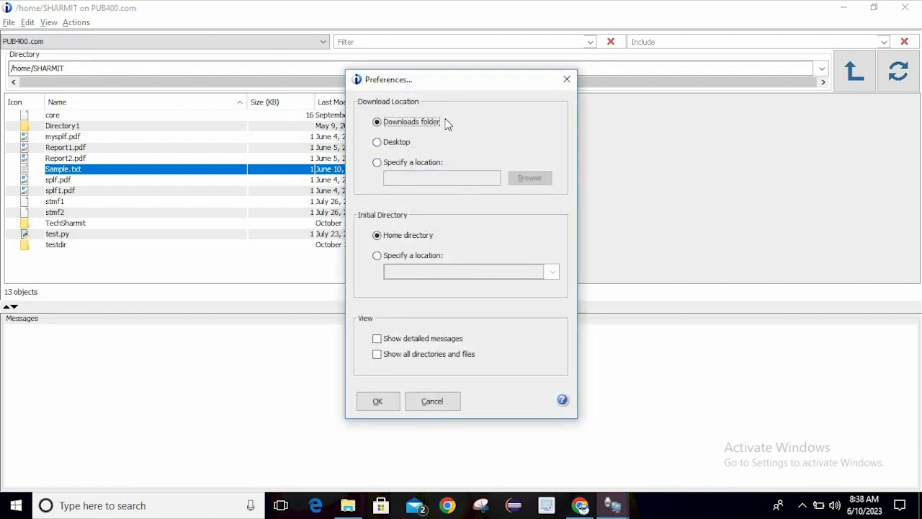
left_click(393, 146)
left_click(390, 167)
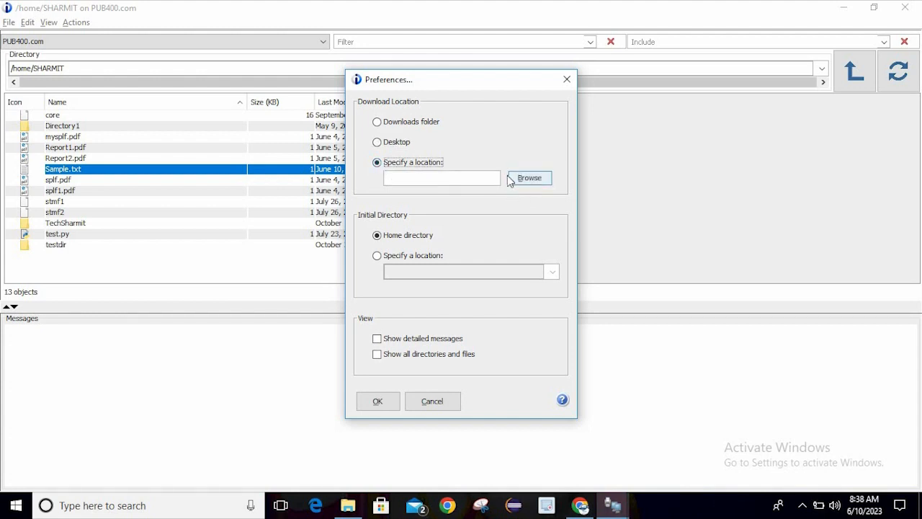
left_click(407, 126)
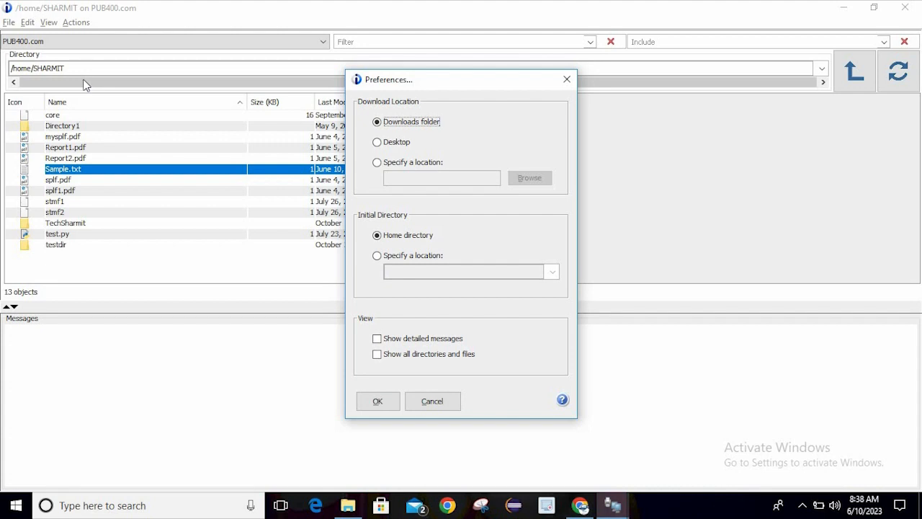
left_click(384, 258)
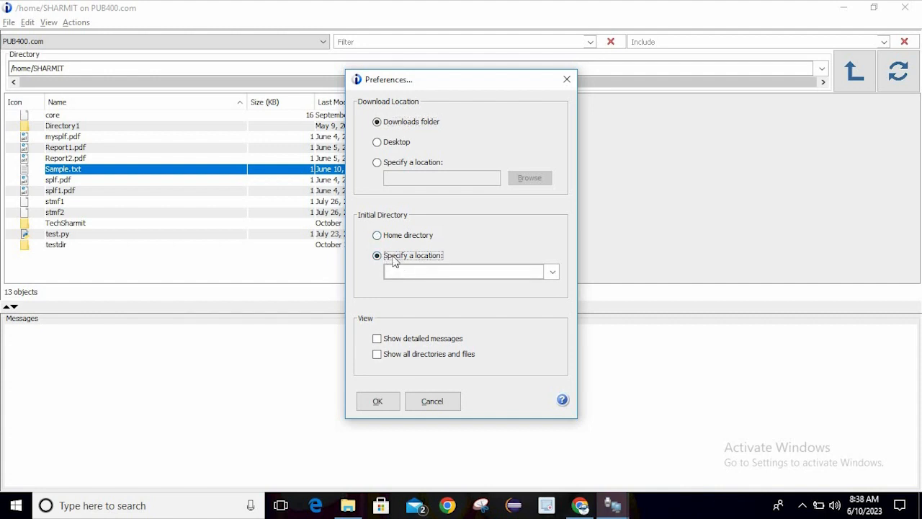
left_click(383, 238)
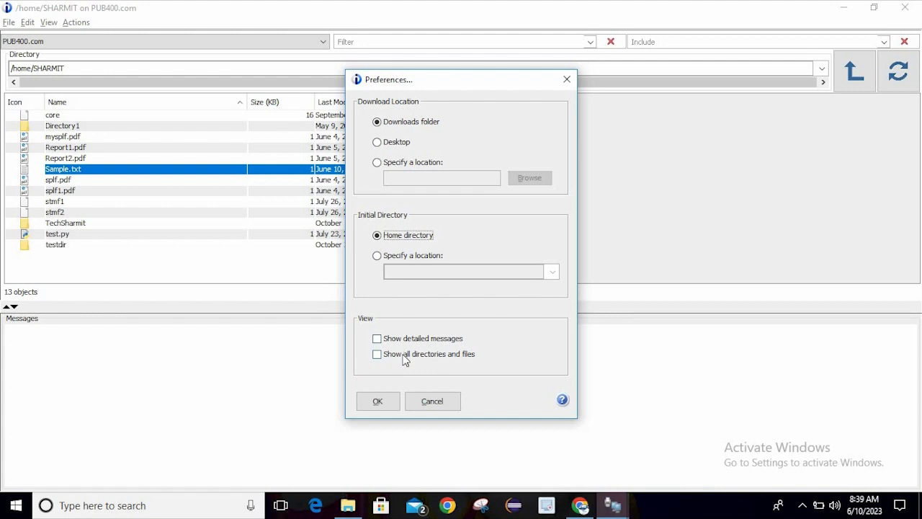
left_click(382, 401)
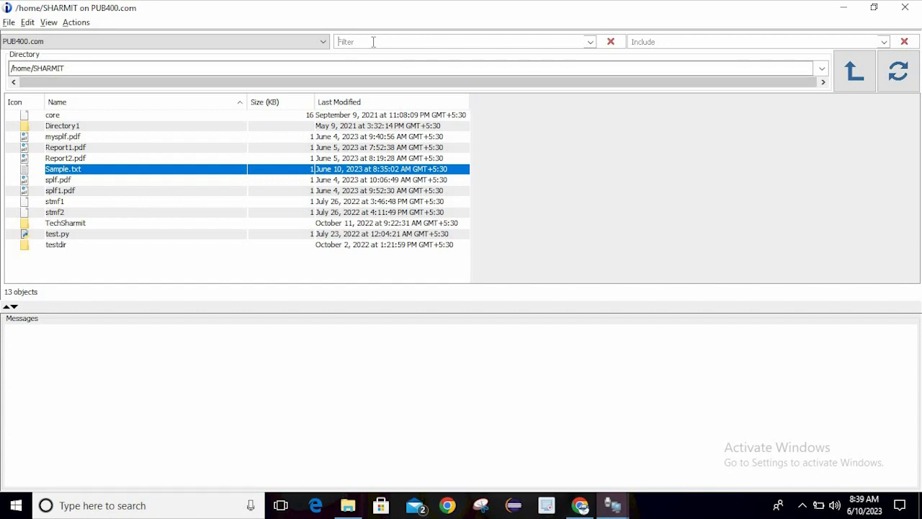
Try a 'splf' filter in the Filter box, then clear it to list all files
type("spl")
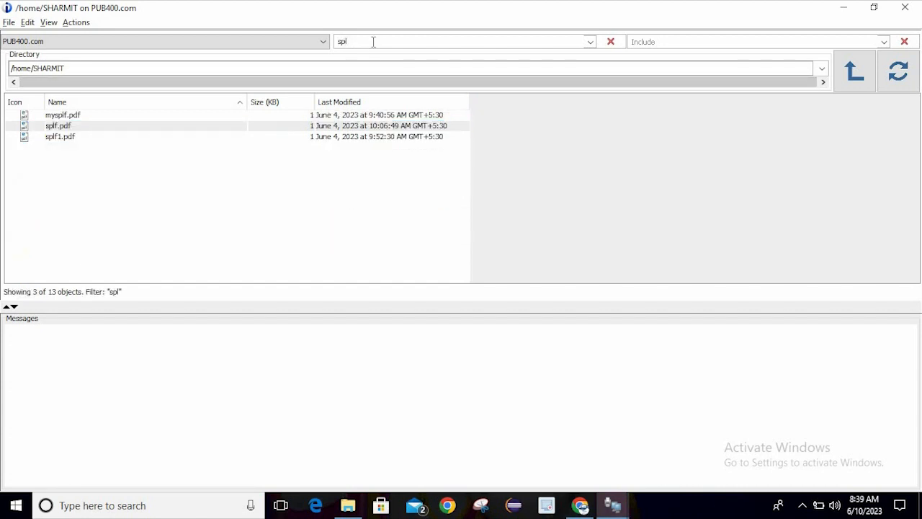
type("ds")
key("BackSpace")
key("BackSpace")
type("f")
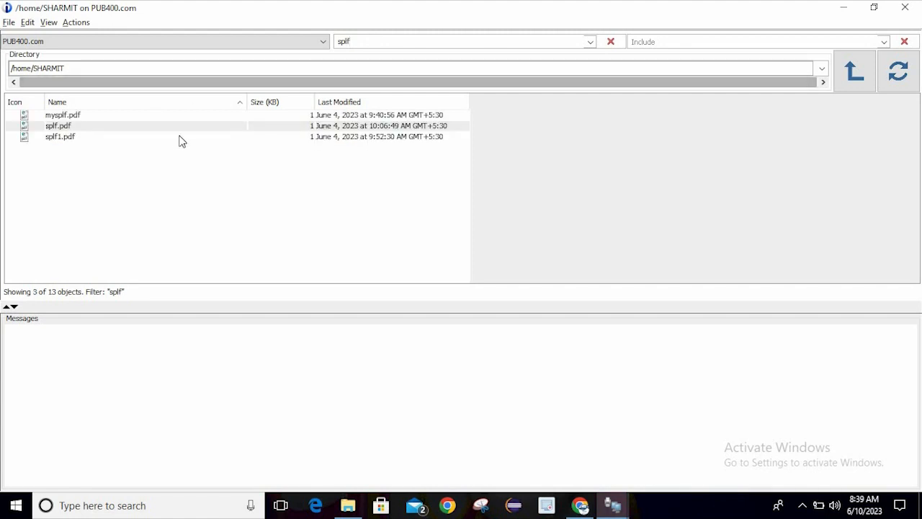
key("ctrl+a")
key("BackSpace")
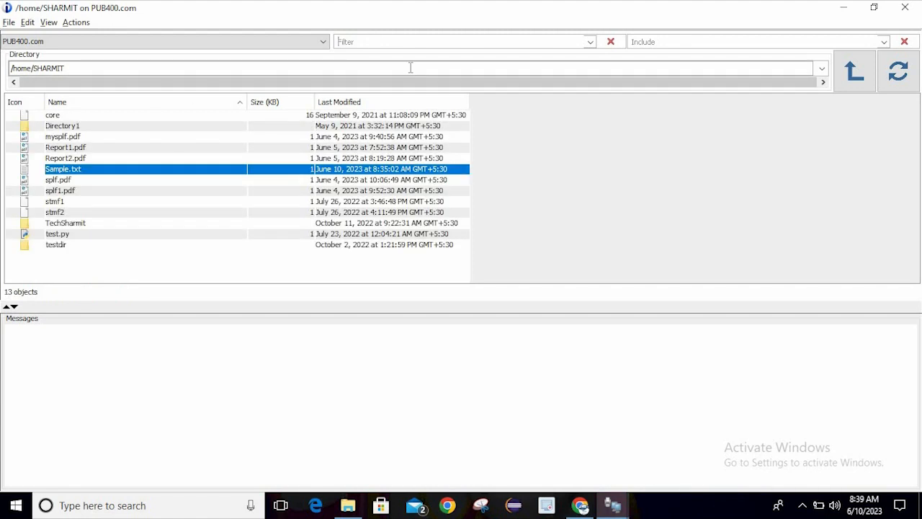
Enter 'r' as the Include pattern so only Report1.pdf and Report2.pdf are listed
left_click(644, 42)
type("1")
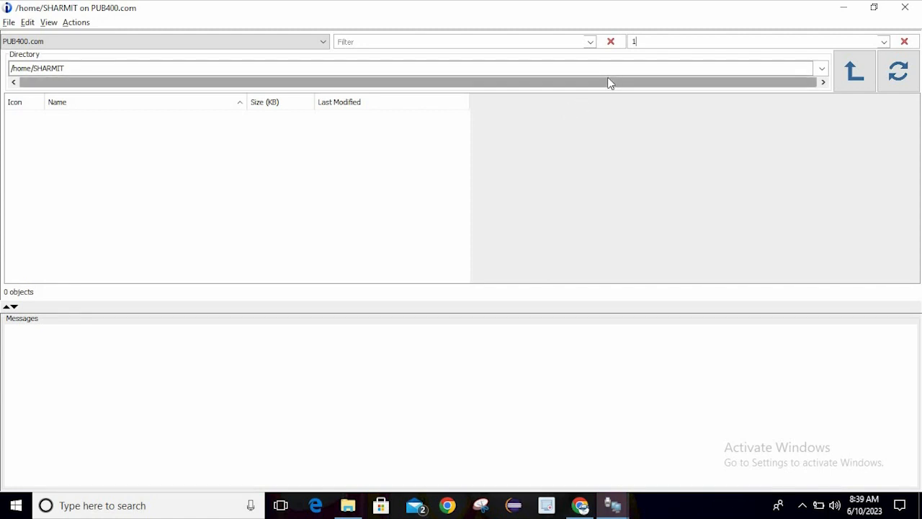
key("BackSpace")
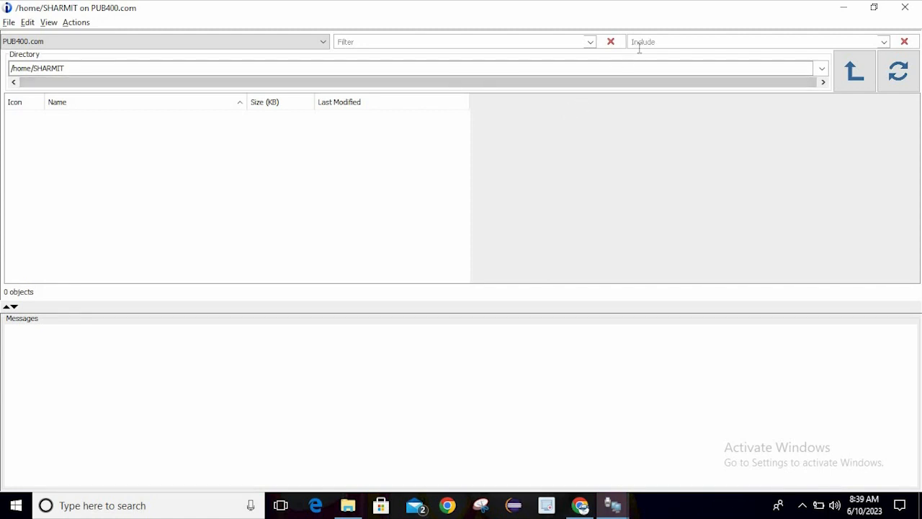
type("r")
key("BackSpace")
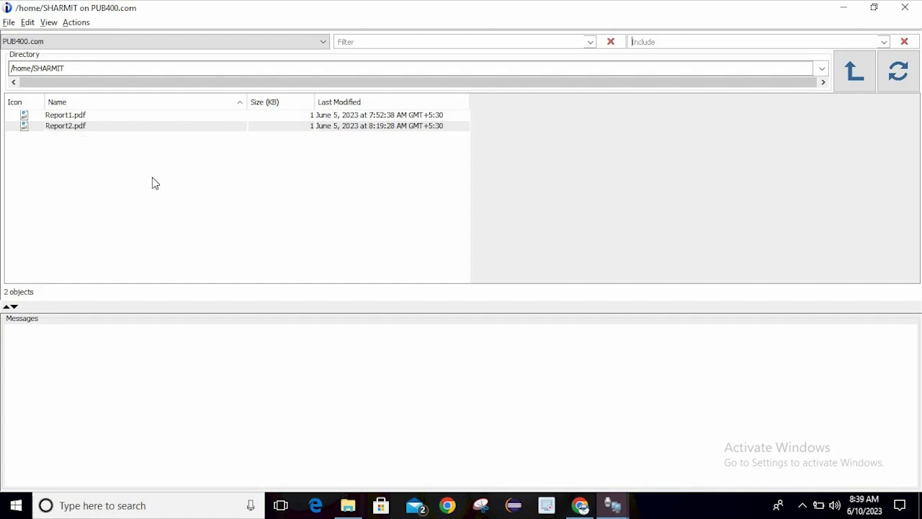
left_click(515, 147)
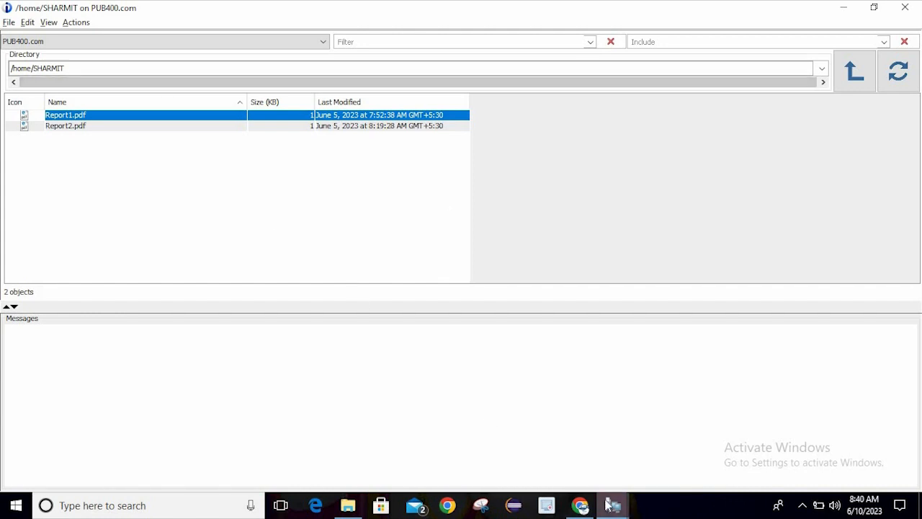
Switch to the 5250 session and return to the IBM i Main Menu with F3
mouse_move(632, 508)
left_click(595, 446)
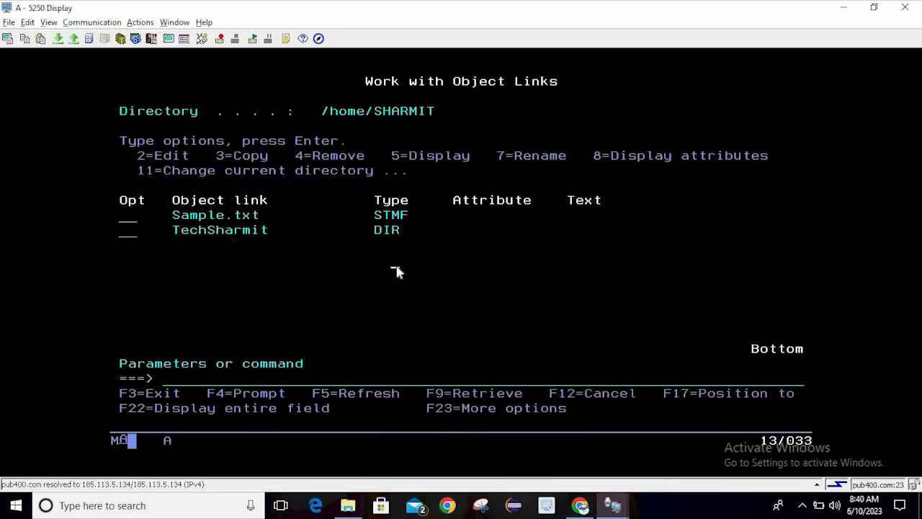
key("F3")
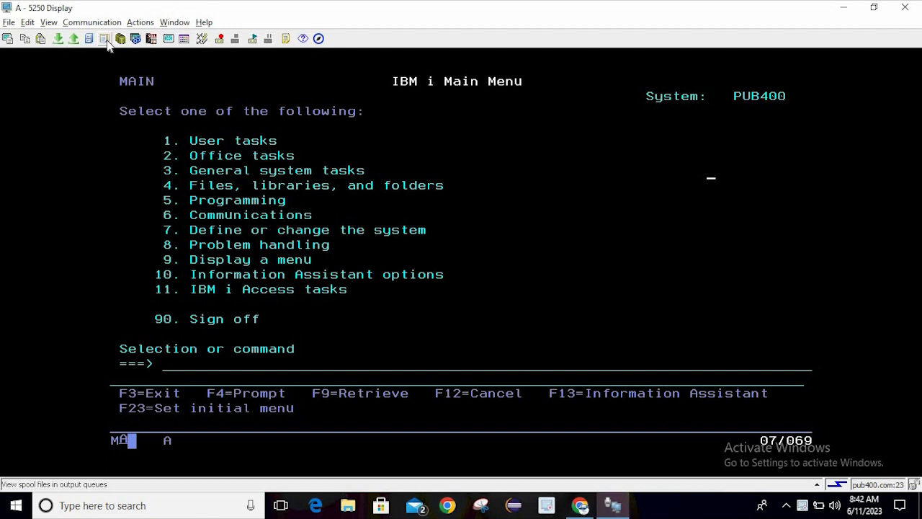
Run WRKSPLF, page down and up through the spooled files, then exit with F3
left_click(228, 362)
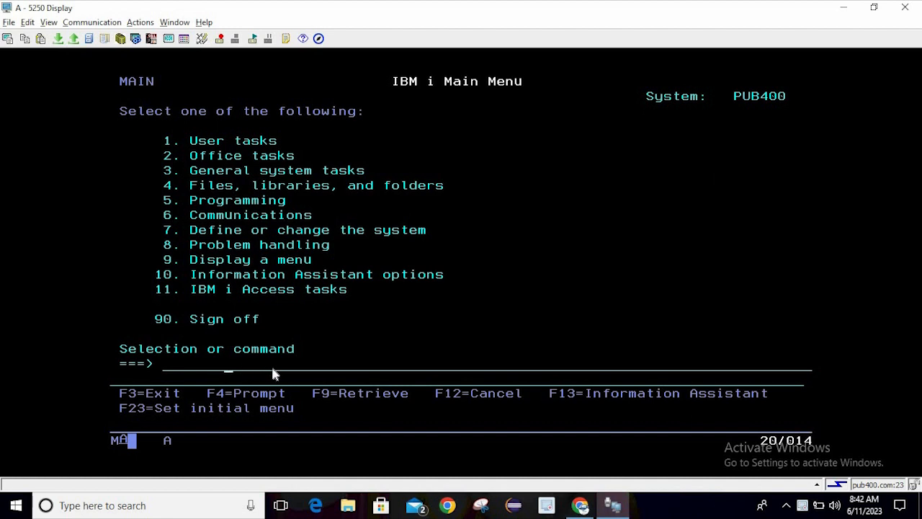
type("wrk")
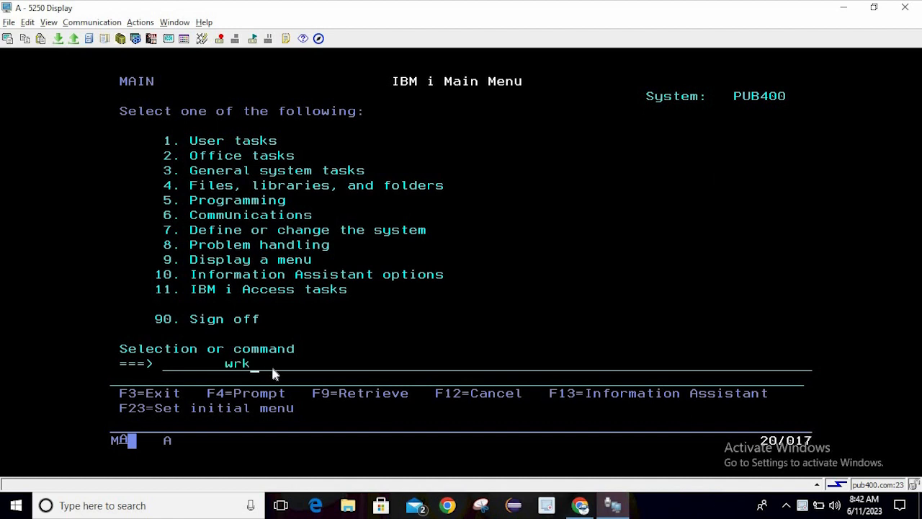
type("splf")
key("Return")
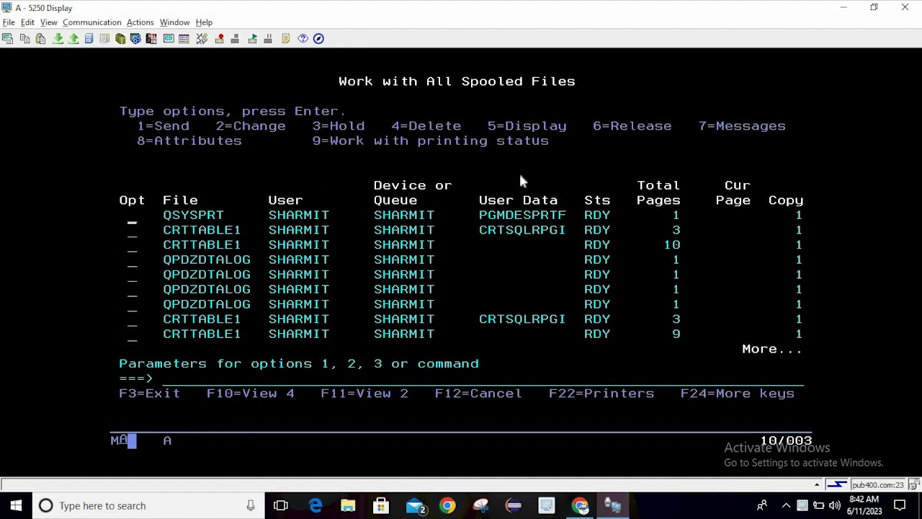
key("Page_Down")
key("Page_Up")
key("F3")
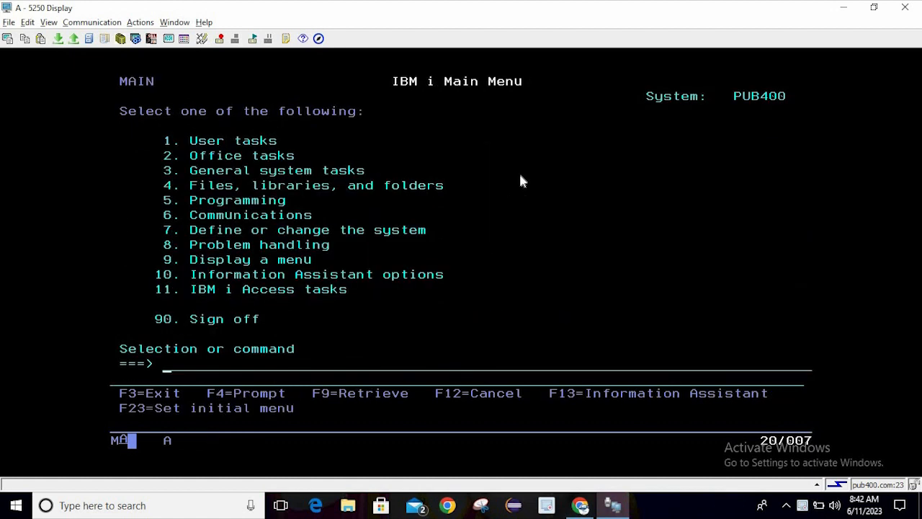
Open the Printer output window maximized and view the EMPPF spooled file with View Only
left_click(107, 44)
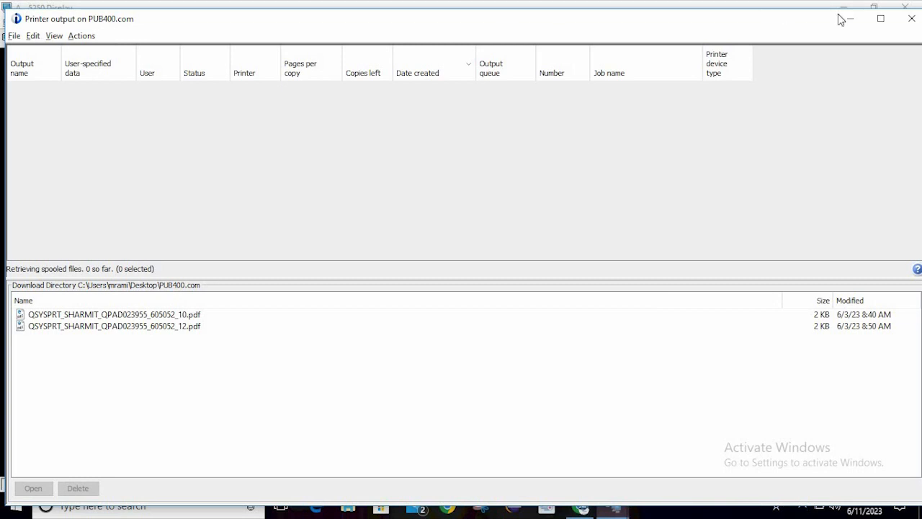
left_click(879, 18)
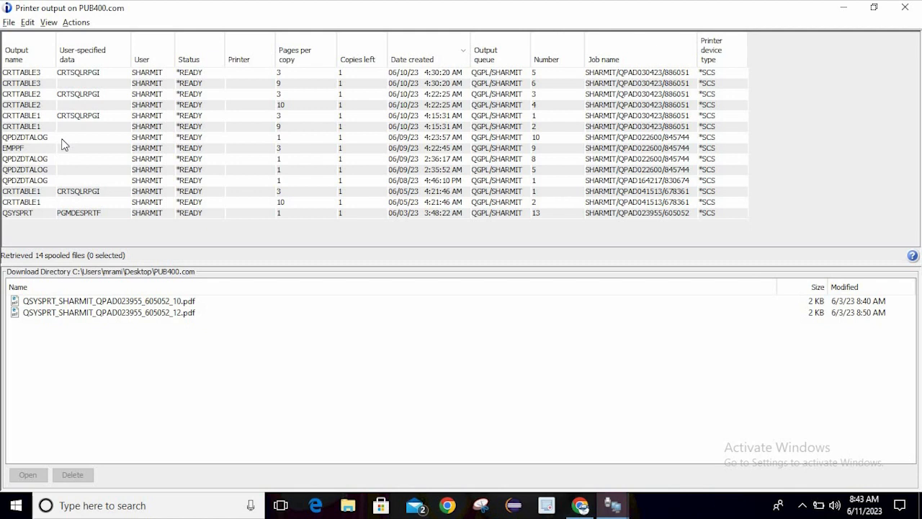
left_click(39, 150)
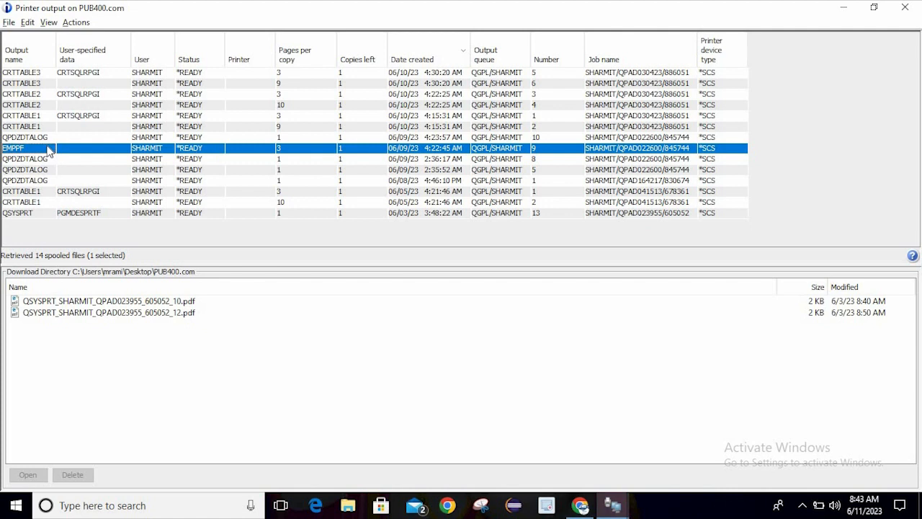
right_click(49, 149)
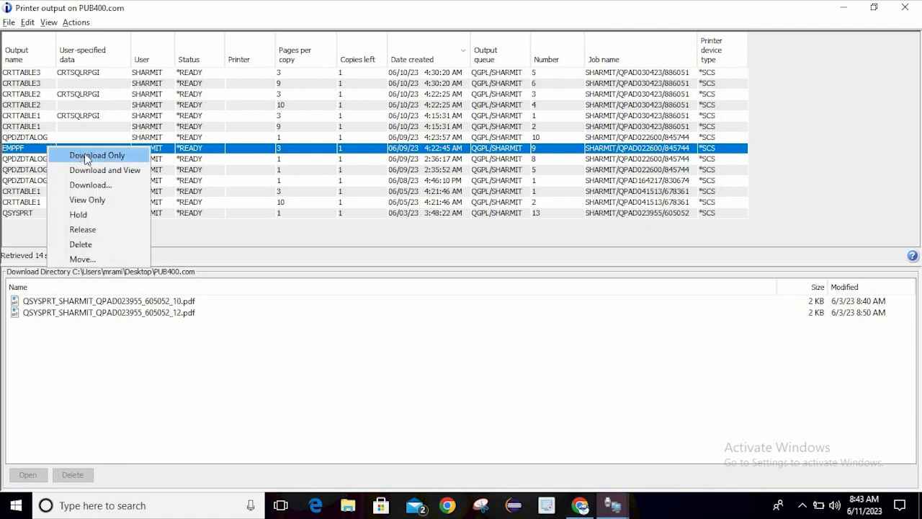
left_click(112, 202)
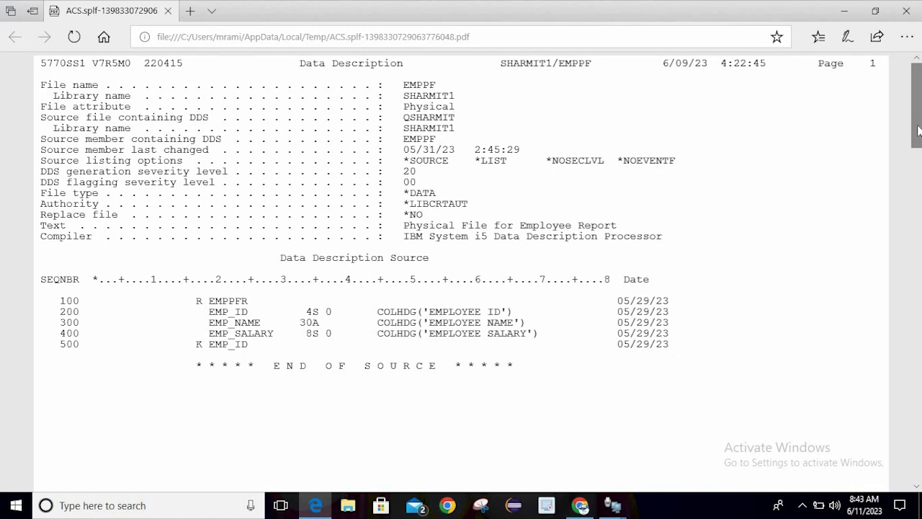
Close the Edge window showing the EMPPF spooled-file PDF
left_click(906, 11)
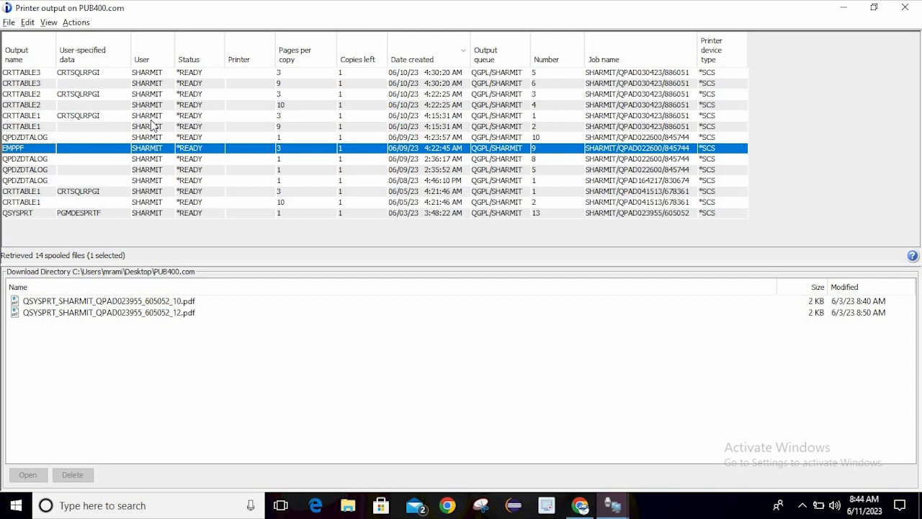
Uncheck Printer device type in the View menu to hide that column
left_click(75, 23)
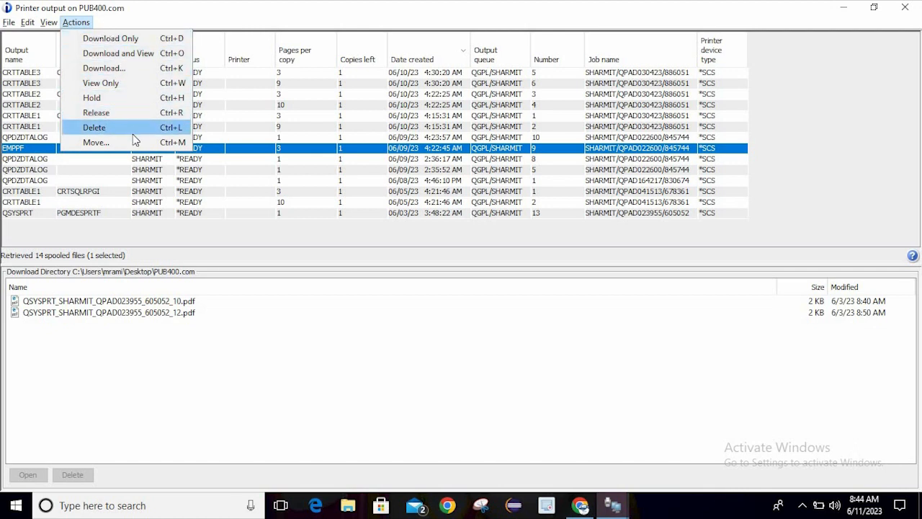
mouse_move(26, 23)
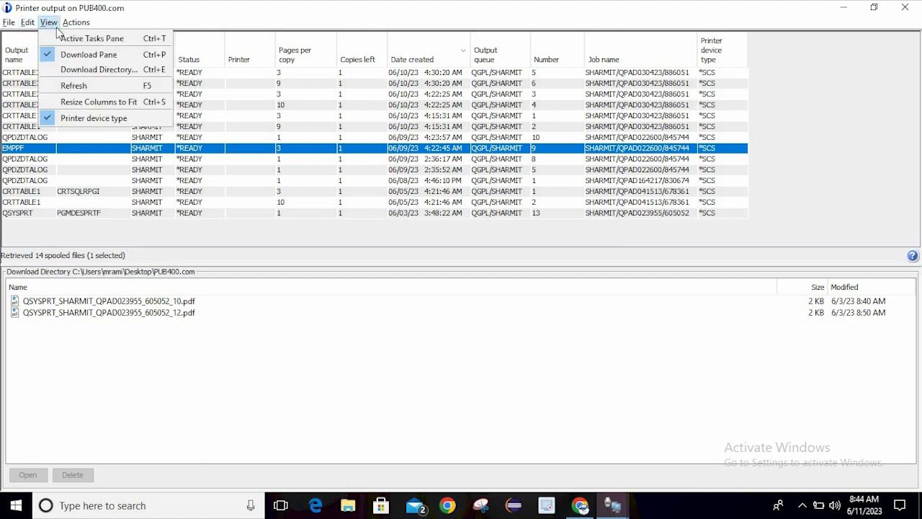
left_click(110, 128)
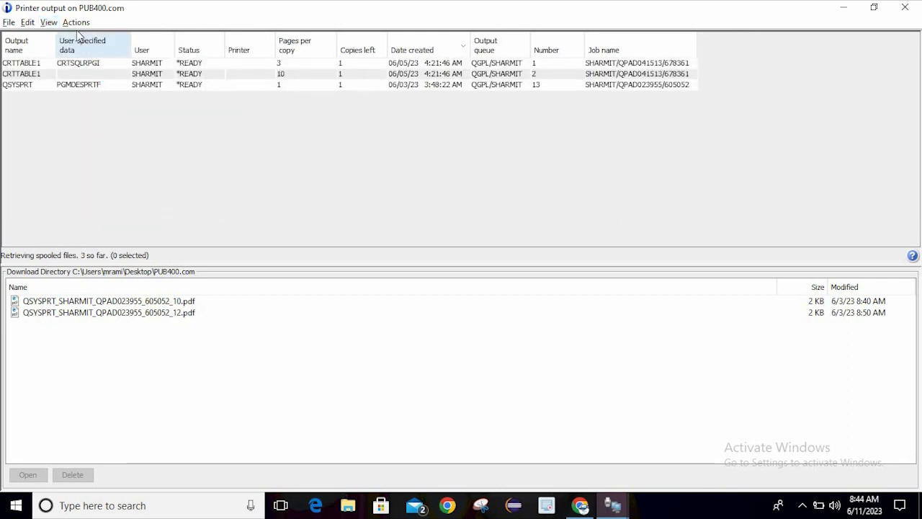
Turn the Active Tasks Pane on and then off again
left_click(48, 23)
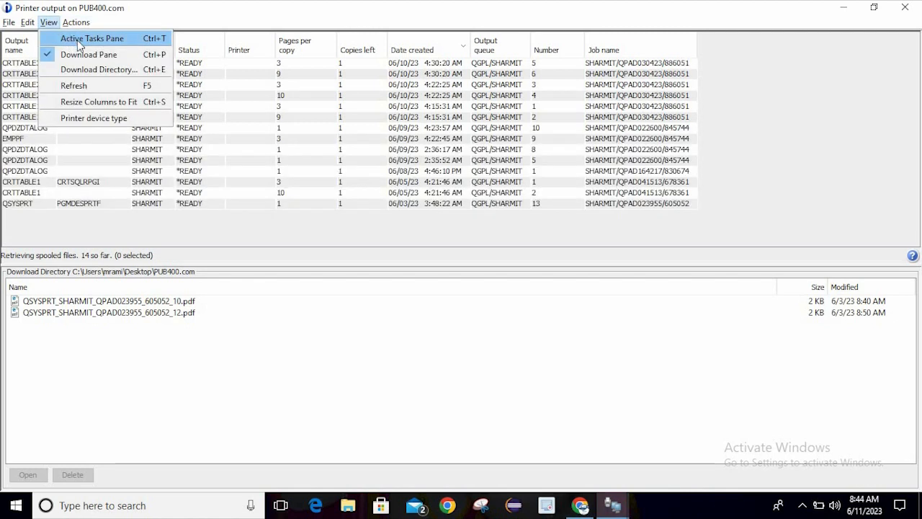
left_click(79, 40)
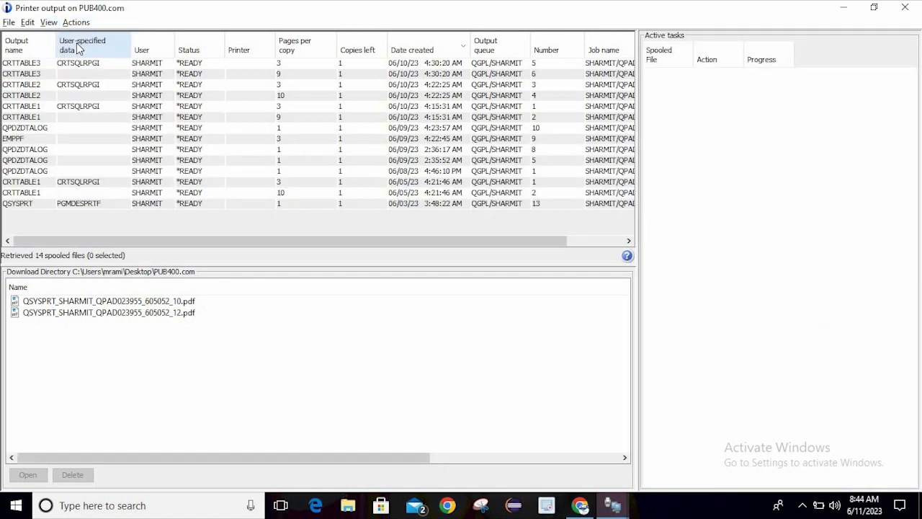
left_click(48, 22)
left_click(76, 22)
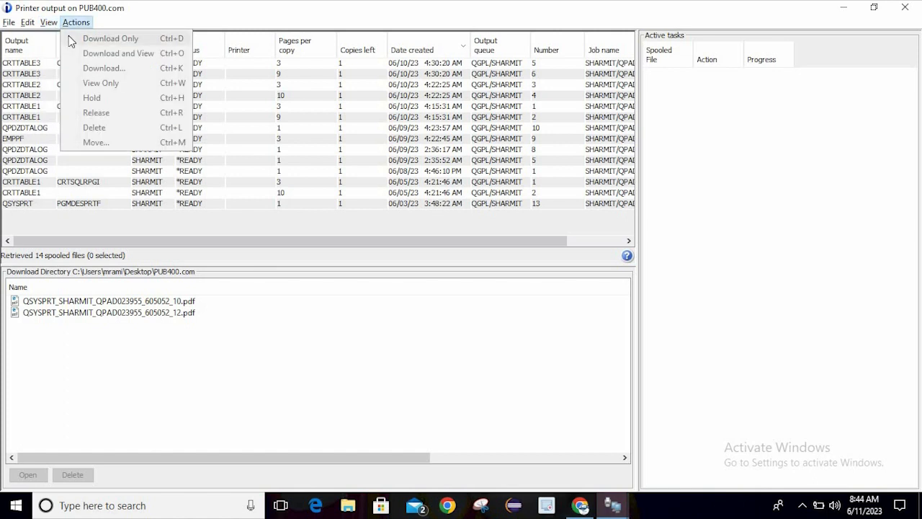
mouse_move(49, 23)
left_click(81, 36)
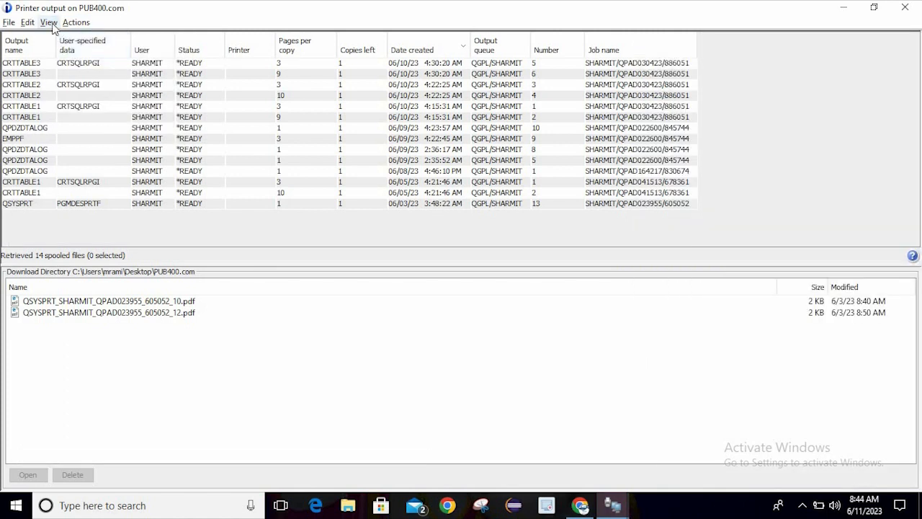
Refresh the spooled-file list and resize its columns to fit their contents
left_click(52, 24)
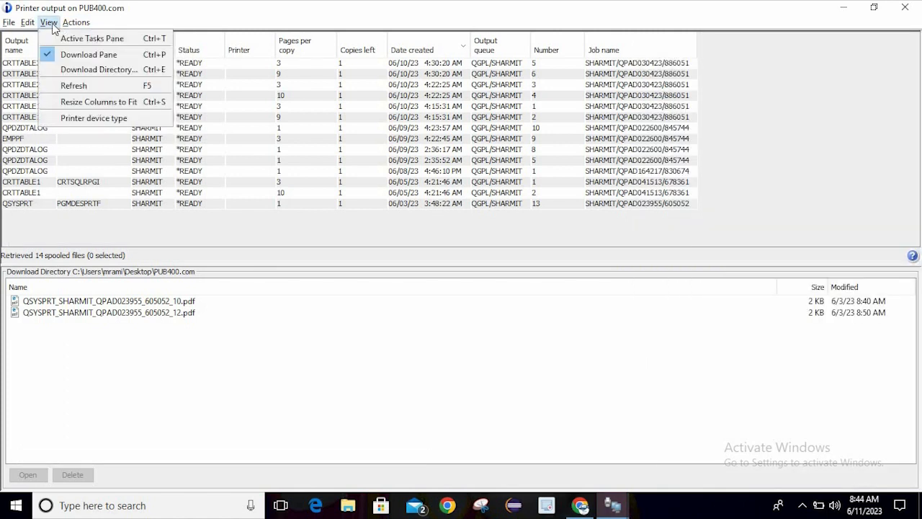
left_click(87, 85)
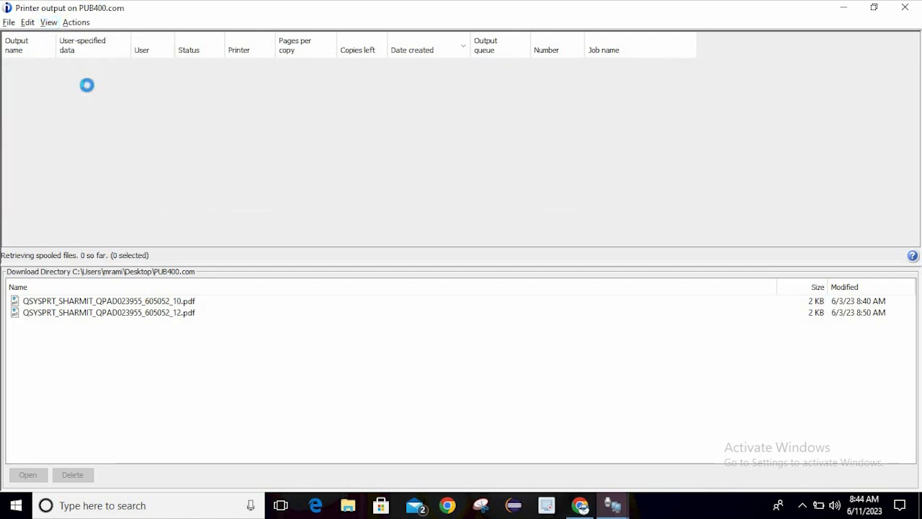
left_click(51, 27)
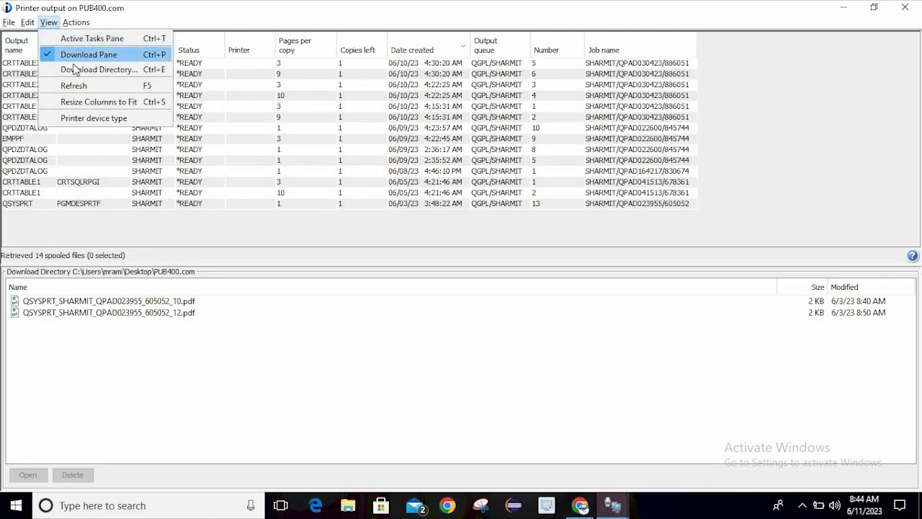
left_click(108, 105)
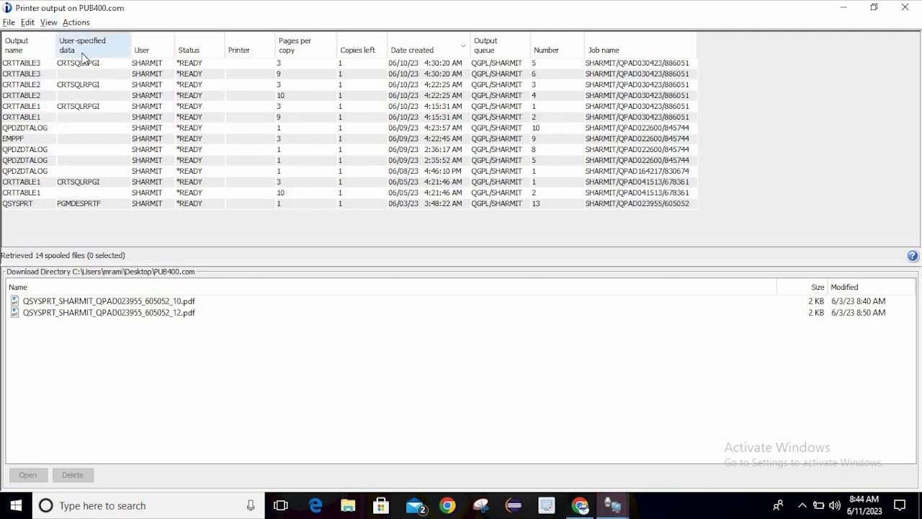
left_click(48, 23)
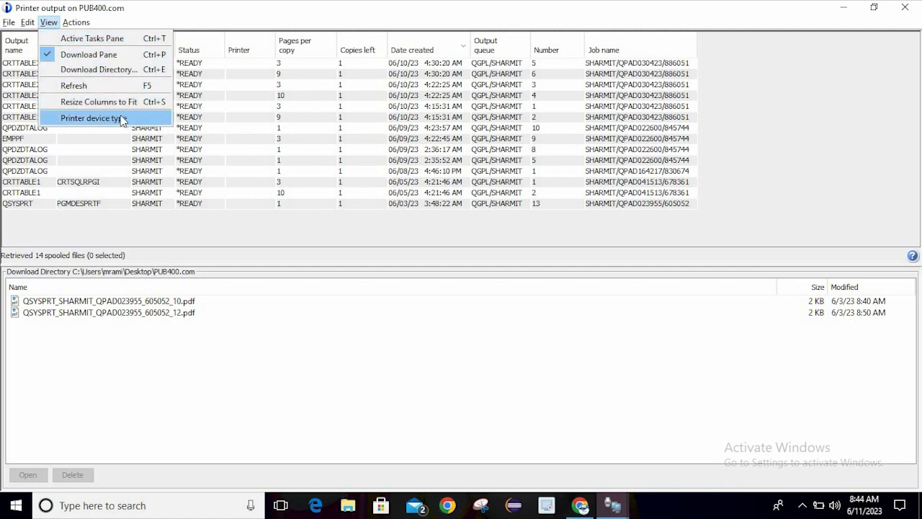
mouse_move(35, 25)
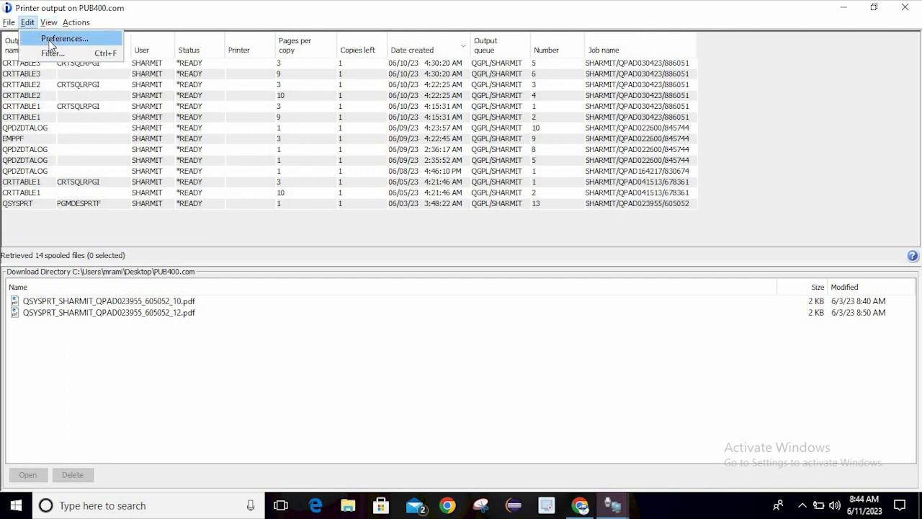
left_click(51, 39)
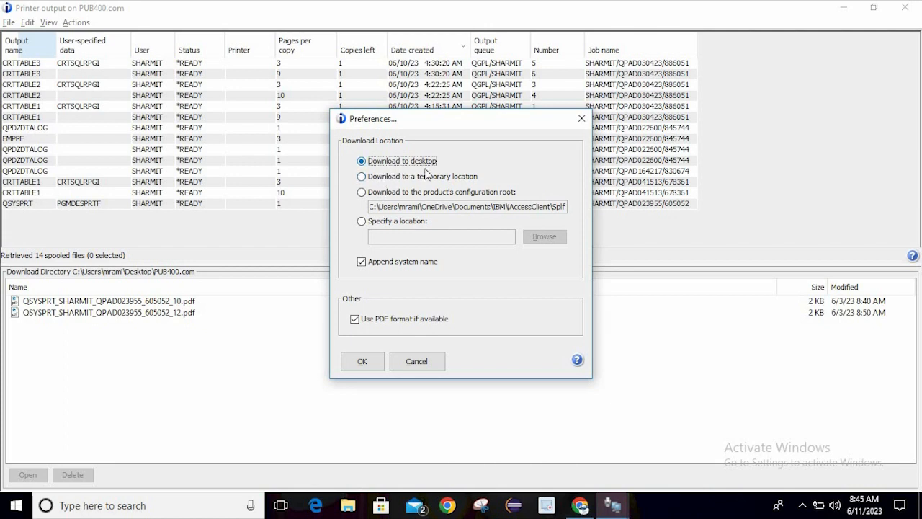
left_click(384, 180)
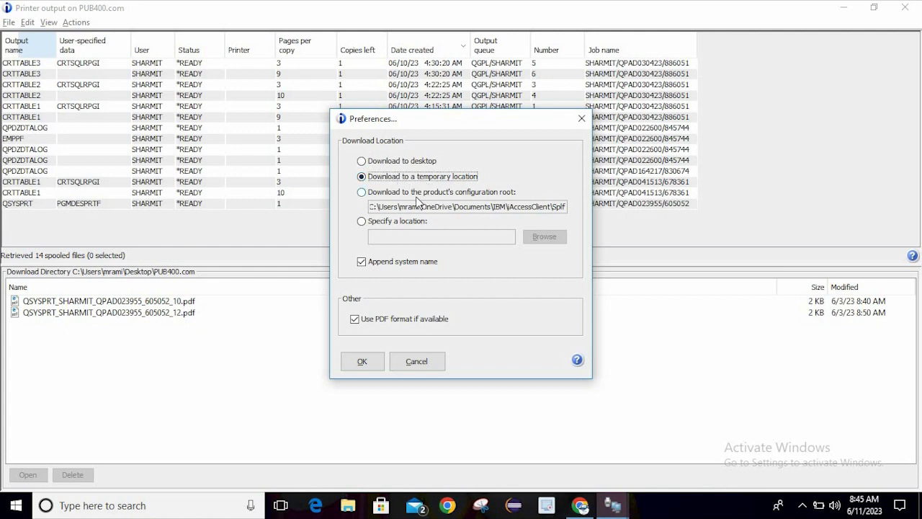
left_click(417, 194)
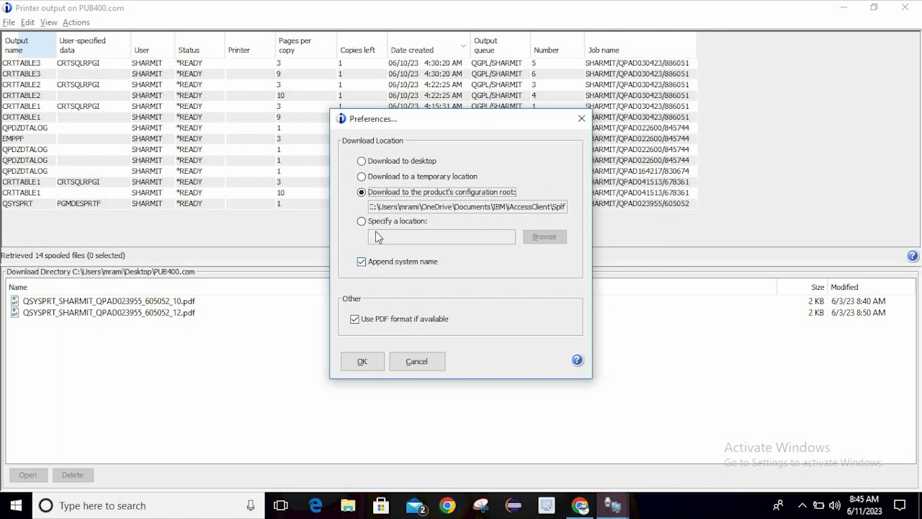
left_click(394, 221)
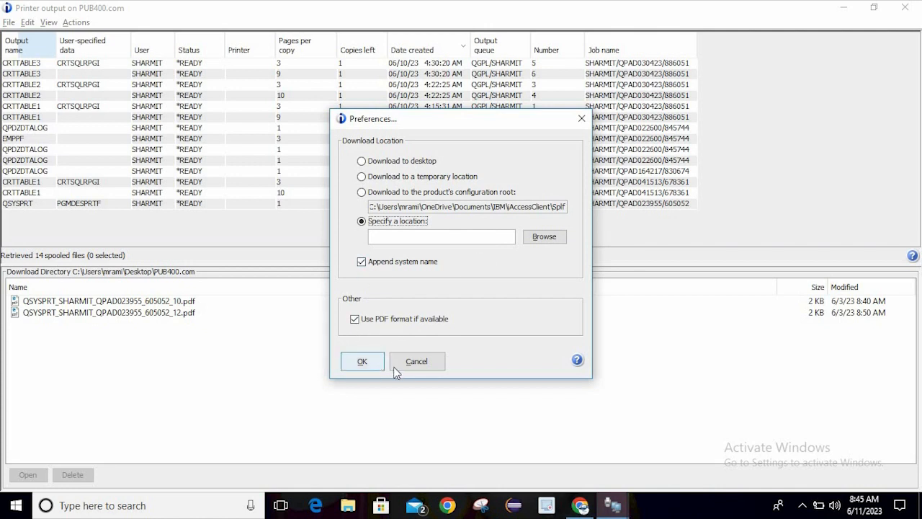
left_click(401, 160)
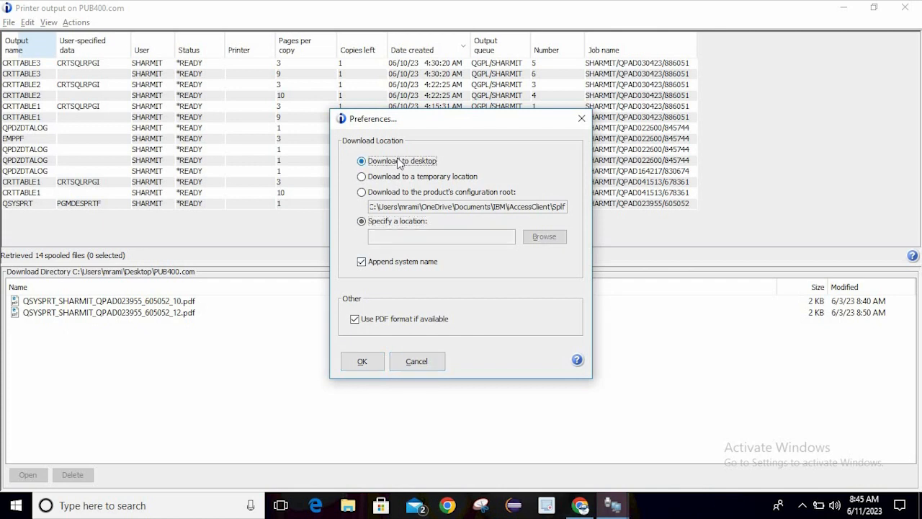
left_click(363, 362)
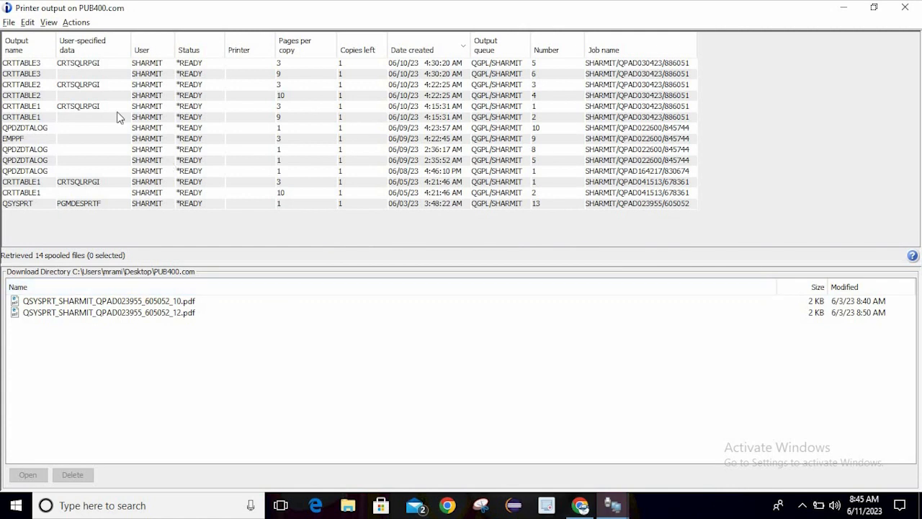
left_click(50, 23)
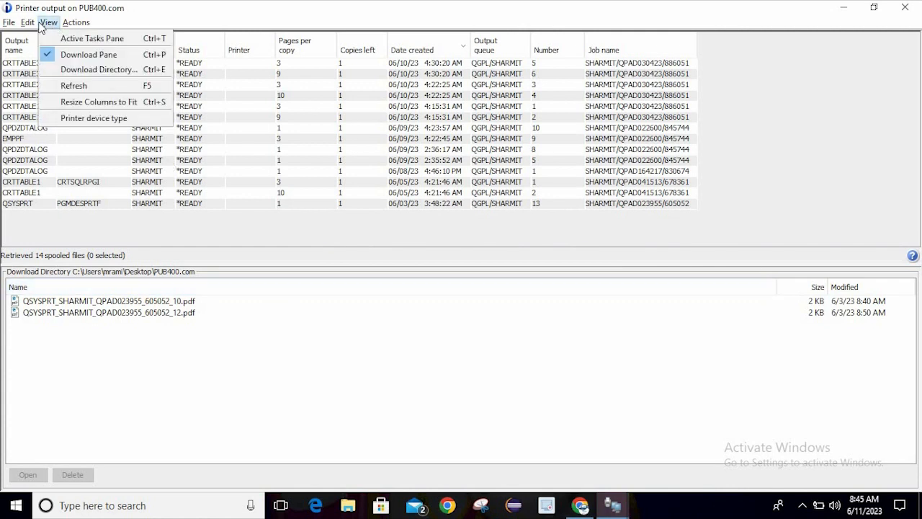
mouse_move(30, 26)
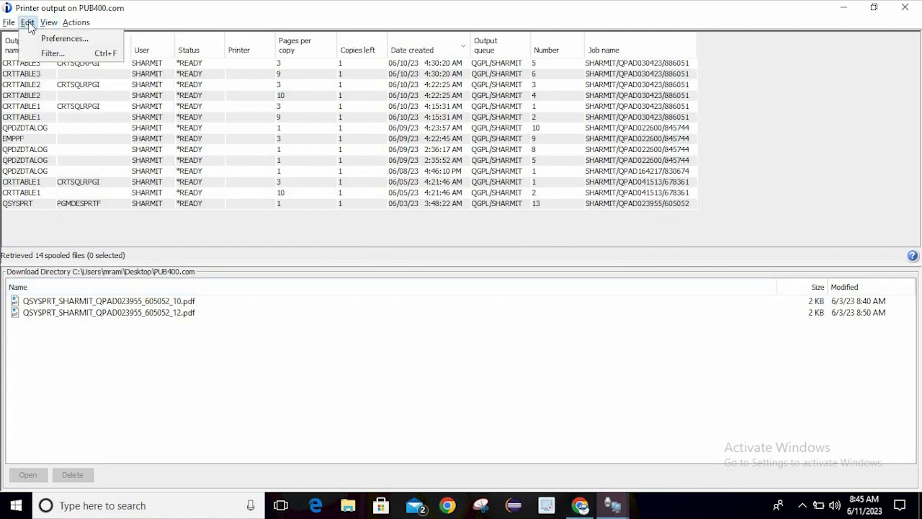
left_click(64, 39)
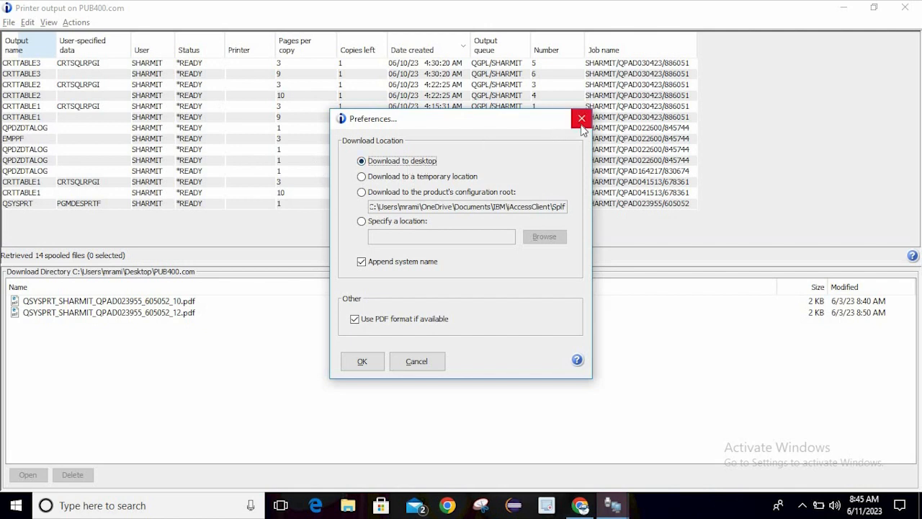
left_click(582, 119)
left_click(27, 23)
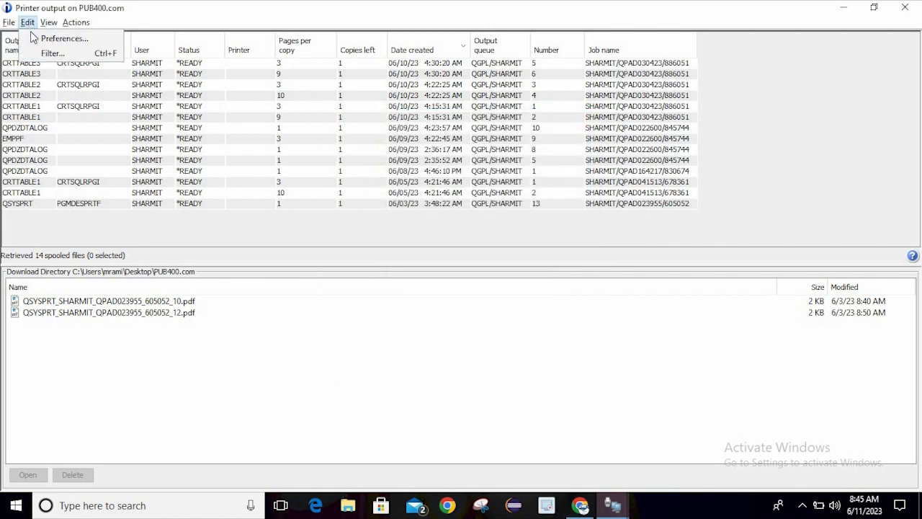
left_click(51, 53)
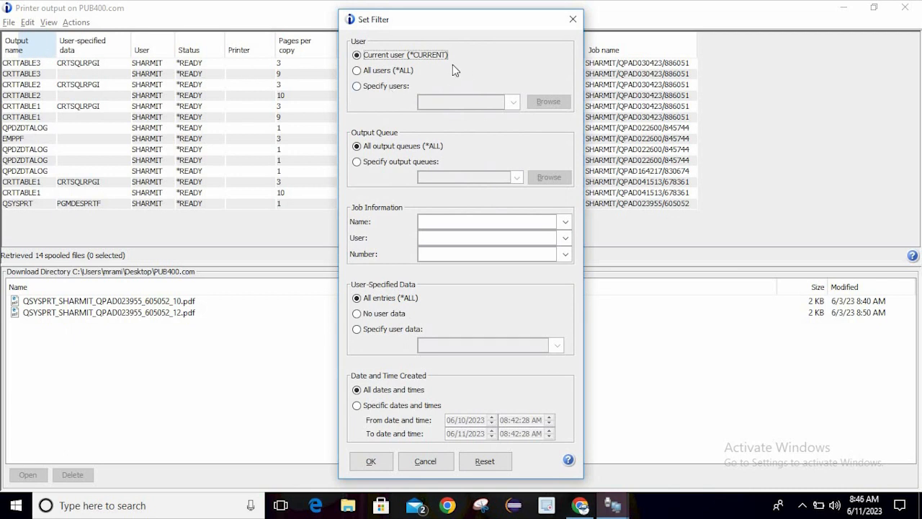
left_click(396, 72)
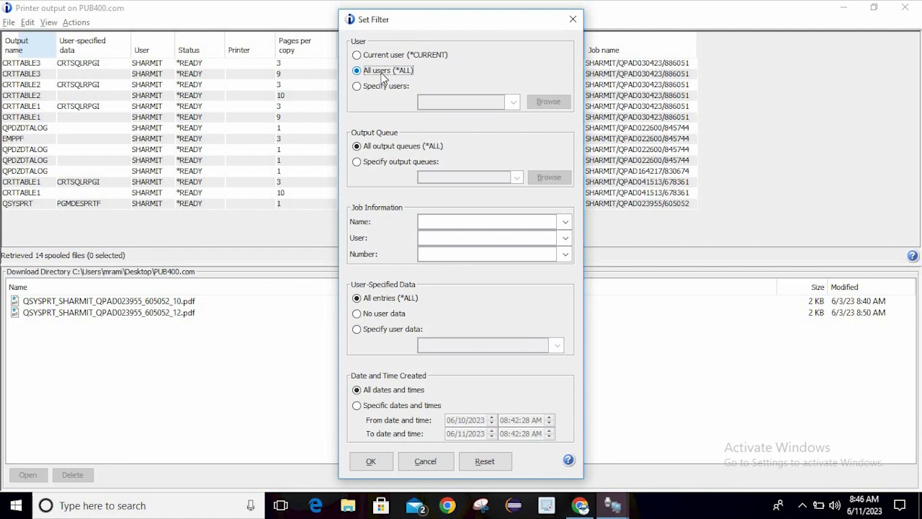
left_click(383, 87)
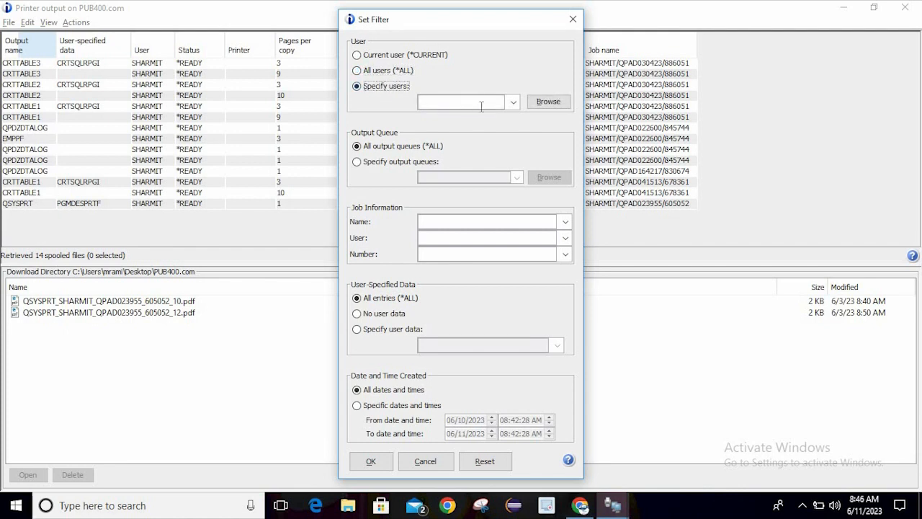
left_click(518, 101)
left_click(518, 101)
left_click(380, 56)
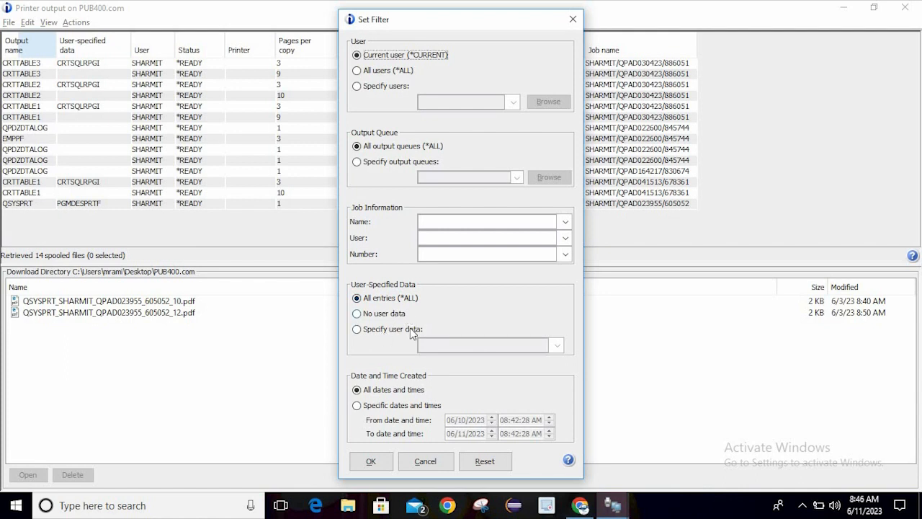
left_click(357, 405)
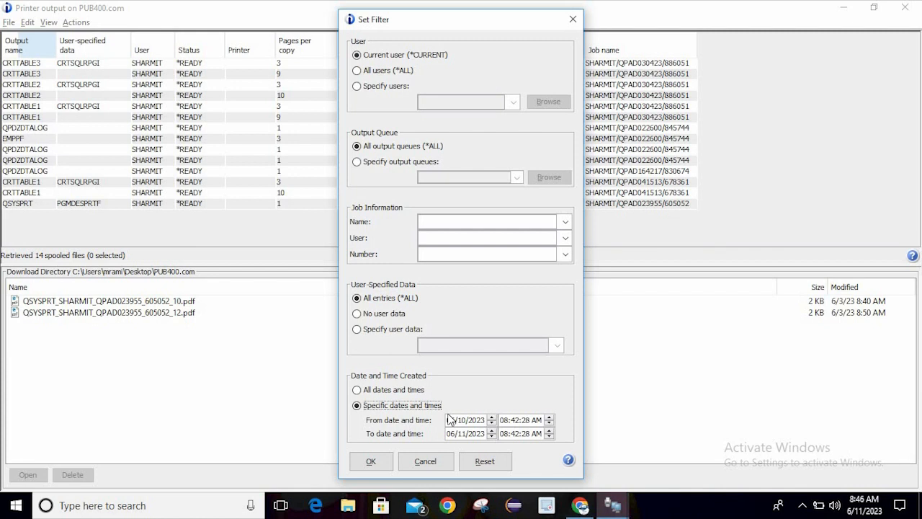
left_click(389, 390)
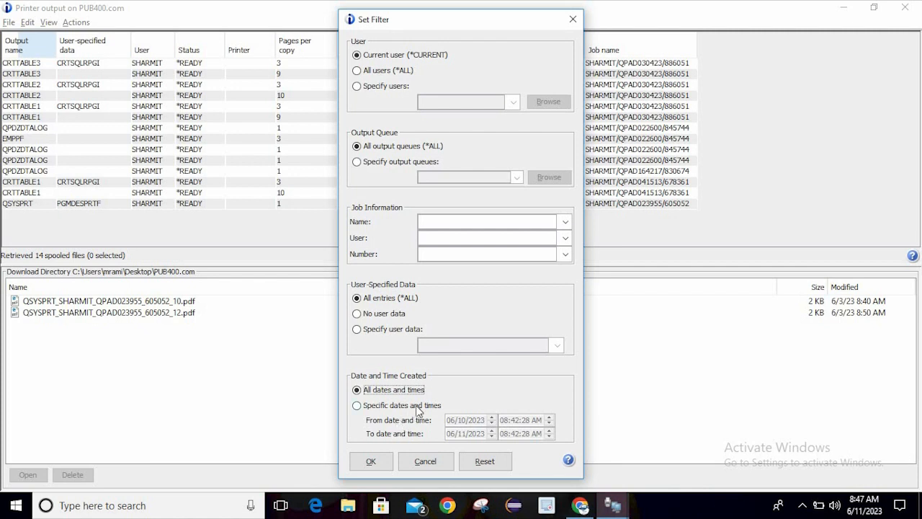
left_click(375, 460)
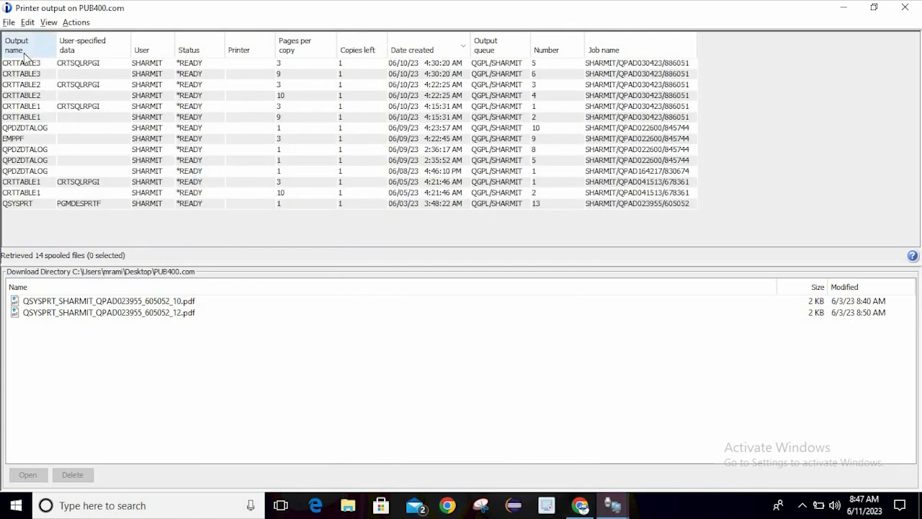
left_click(9, 22)
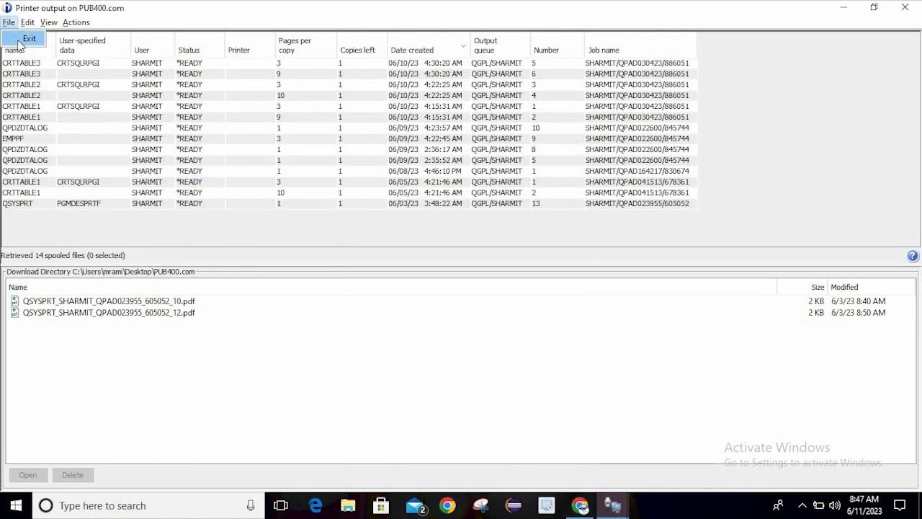
mouse_move(76, 22)
left_click(184, 11)
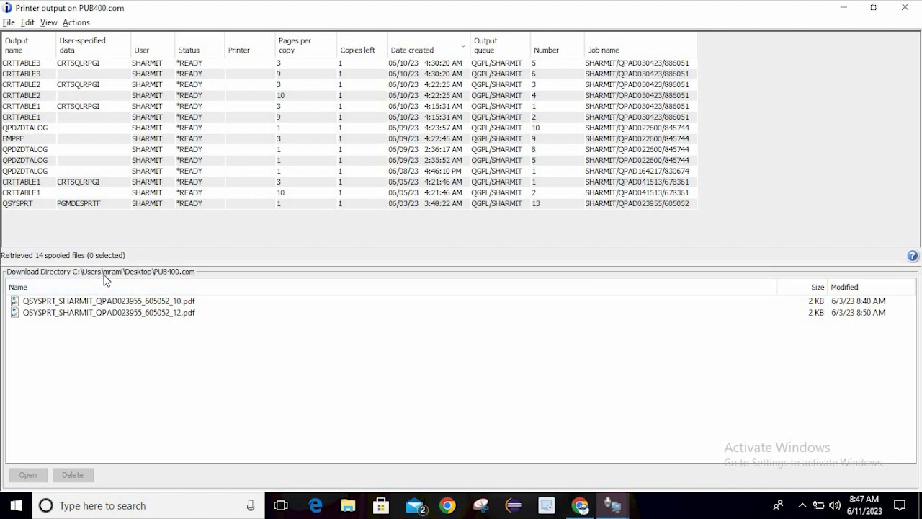
left_click(27, 22)
mouse_move(48, 22)
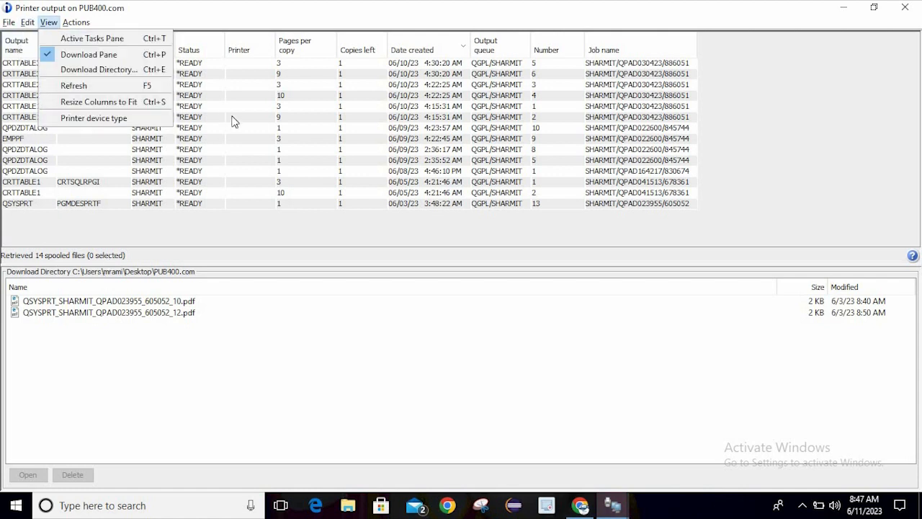
left_click(406, 330)
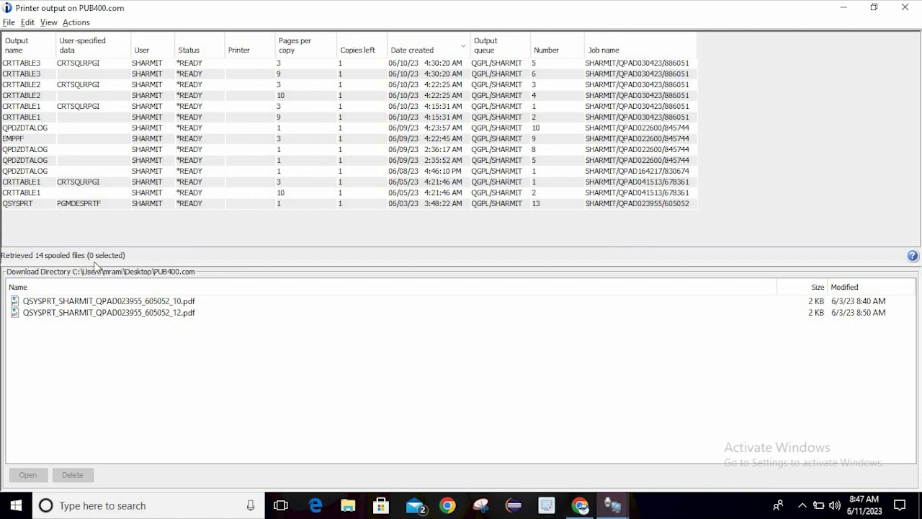
left_click(144, 172)
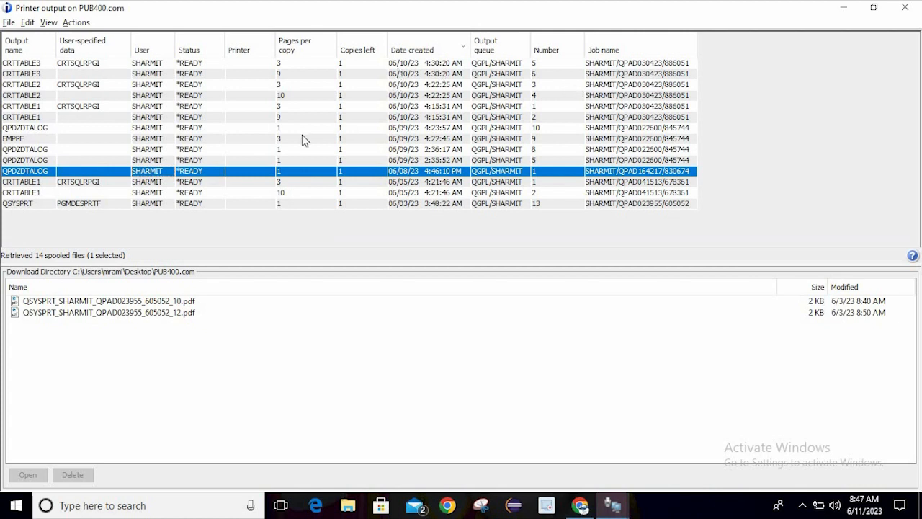
Hold EMPPF, sort the list by Status, then release EMPPF back to *READY
left_click(185, 139)
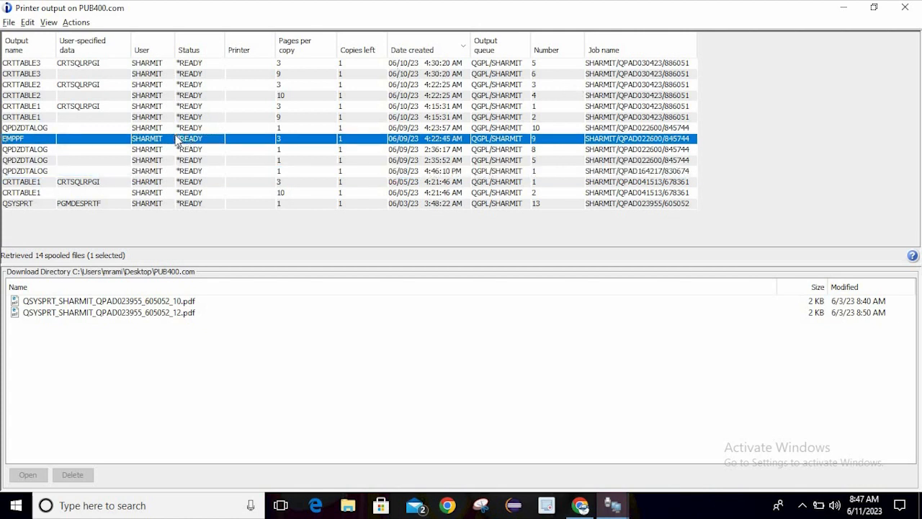
right_click(176, 140)
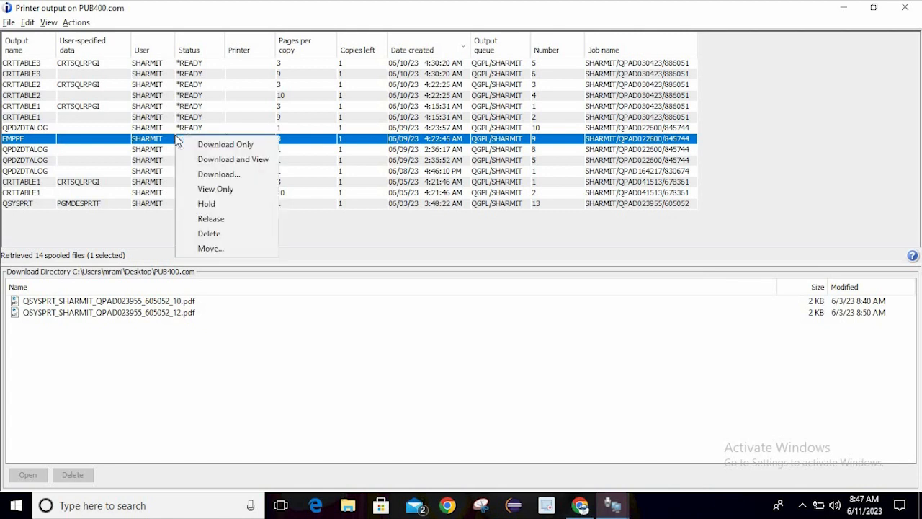
left_click(207, 204)
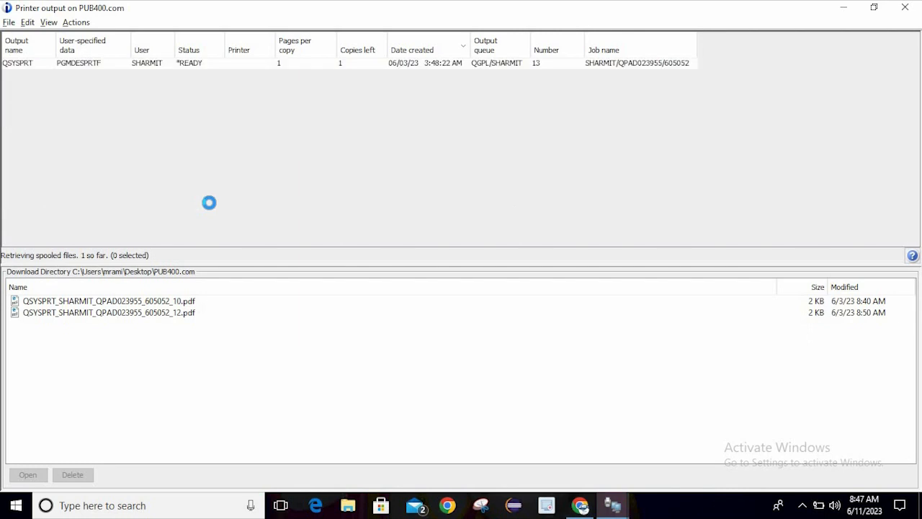
left_click(191, 46)
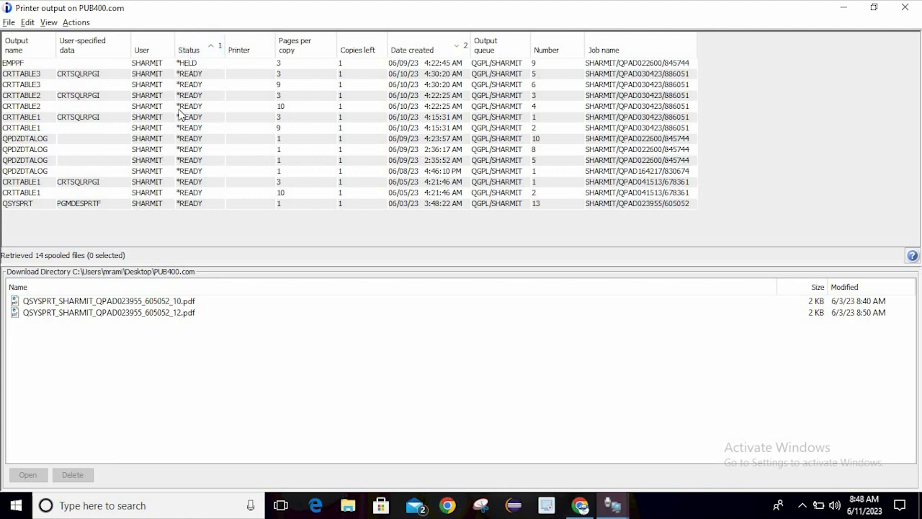
left_click(193, 67)
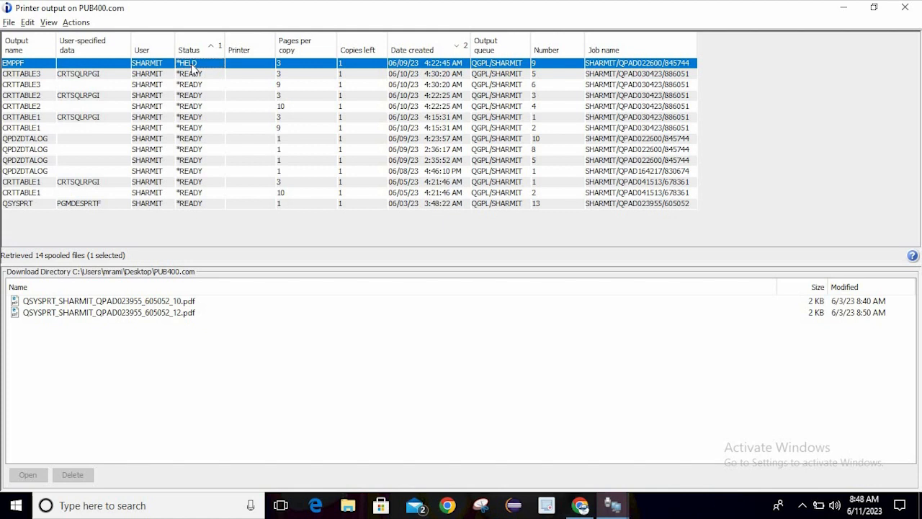
right_click(192, 67)
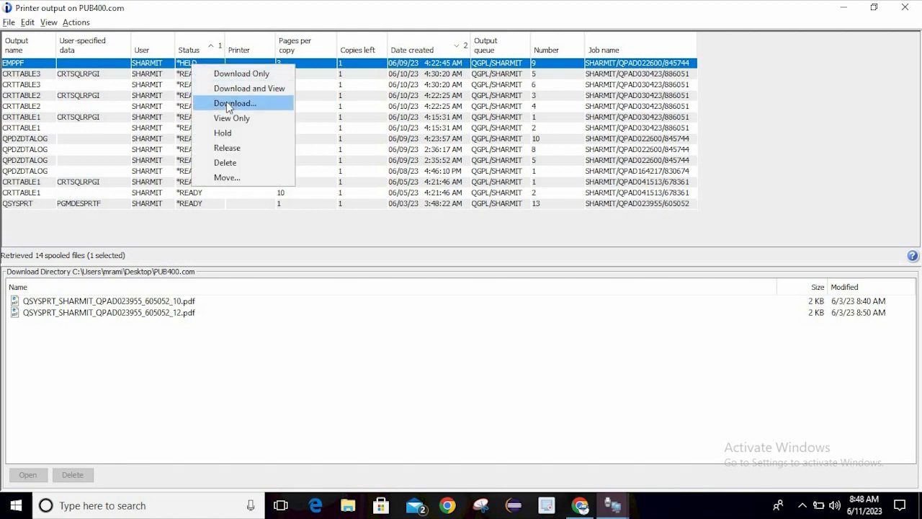
left_click(247, 149)
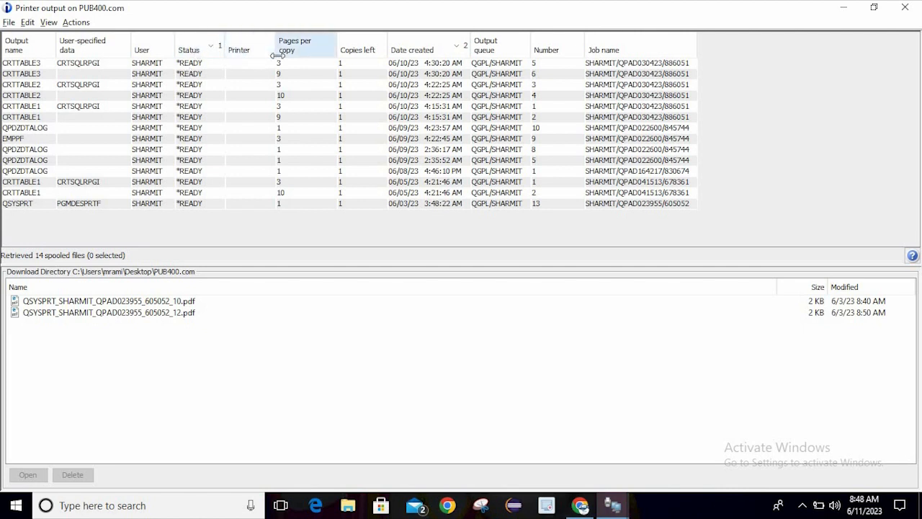
Sort by the Pages per copy column ascending, then right-click the EMPPF row
left_click(323, 47)
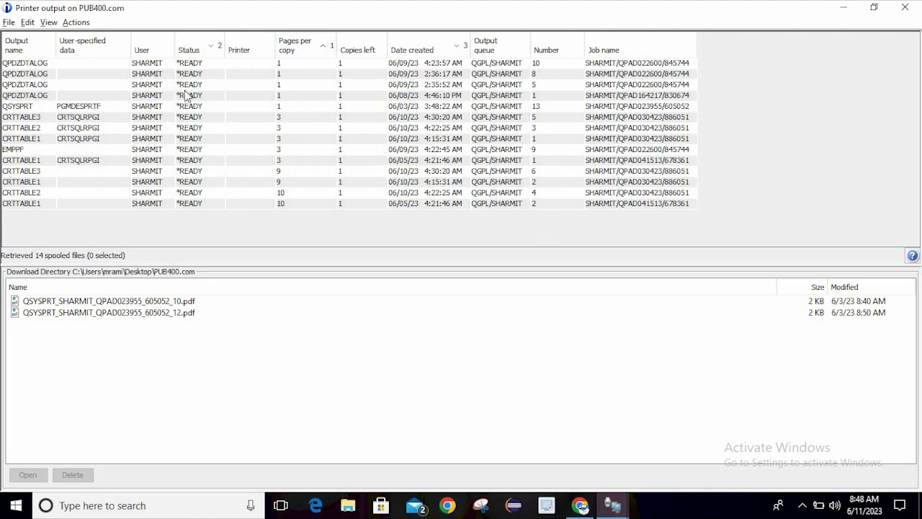
left_click(193, 149)
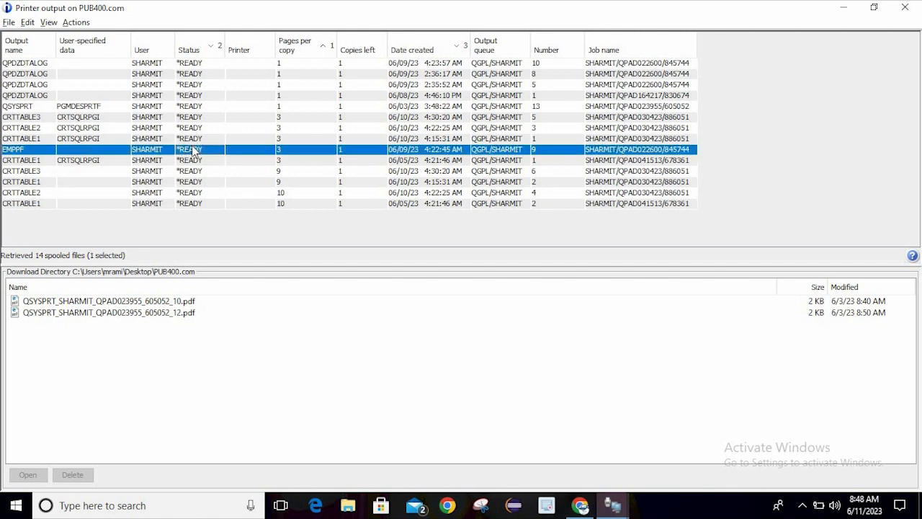
right_click(193, 150)
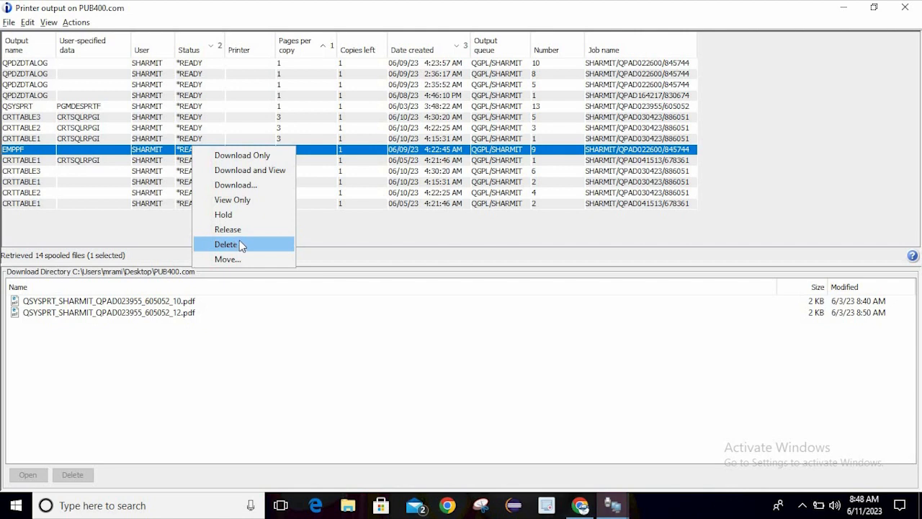
Cancel deleting EMPPF, close Printer output, and bring the 5250 Main Menu to the front
left_click(543, 348)
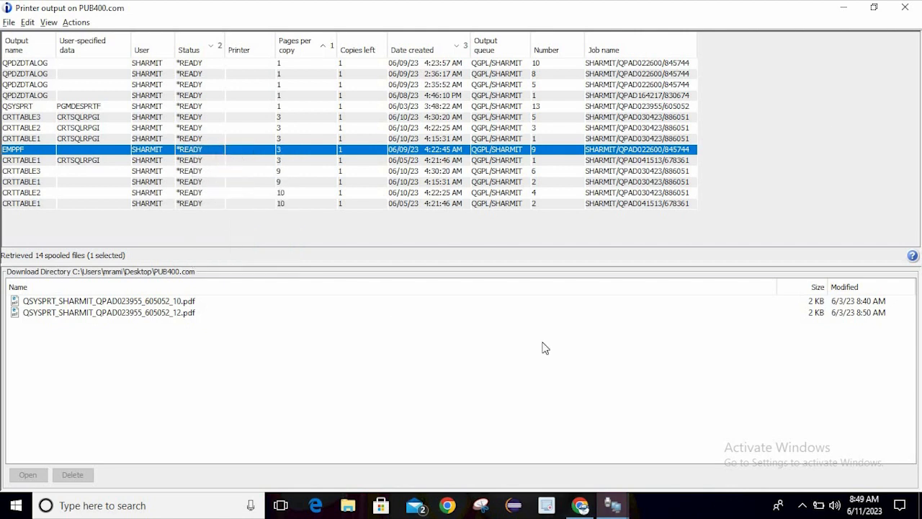
left_click(902, 14)
left_click(381, 156)
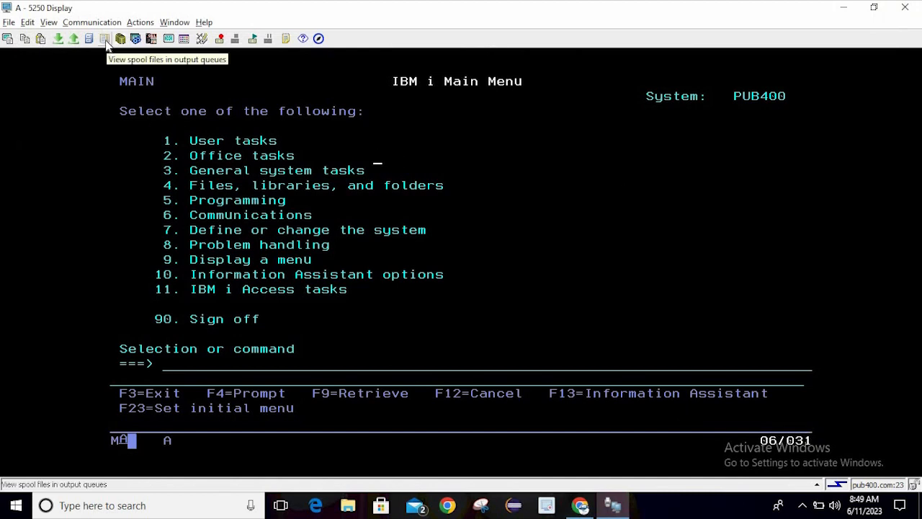
left_click(355, 189)
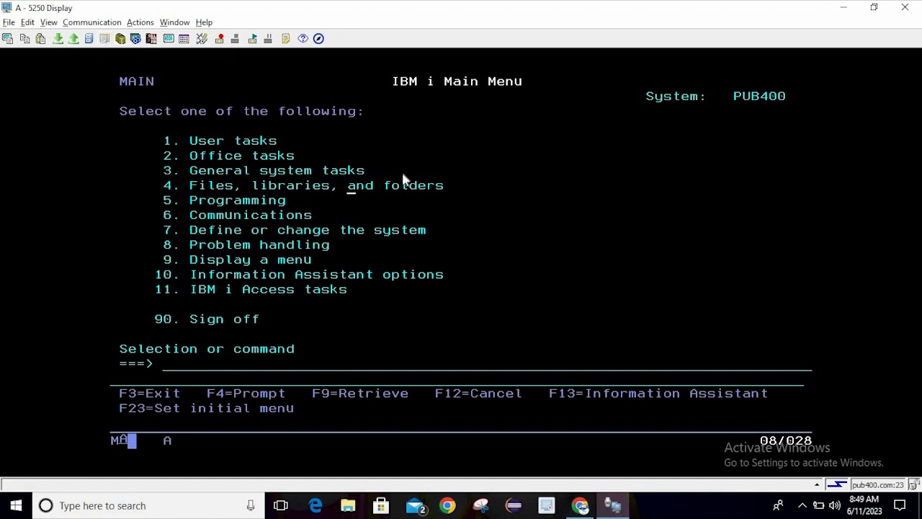
left_click(568, 176)
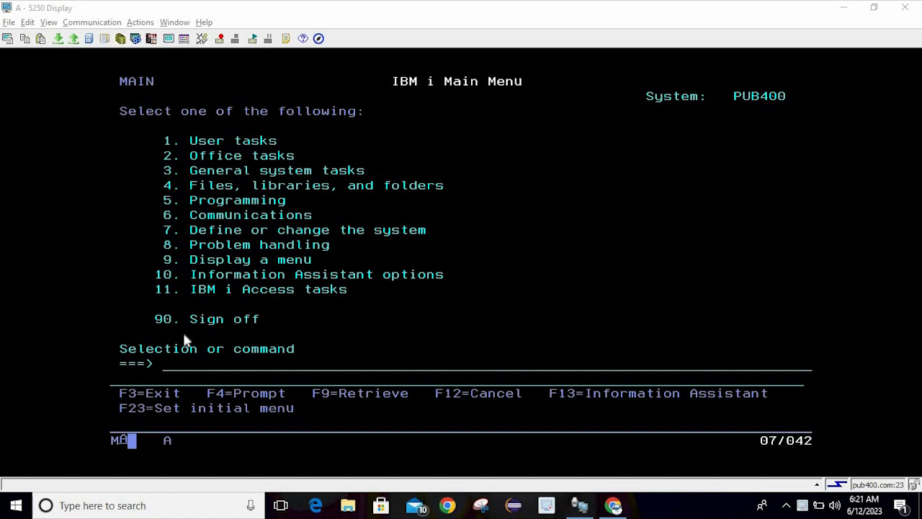
left_click(209, 192)
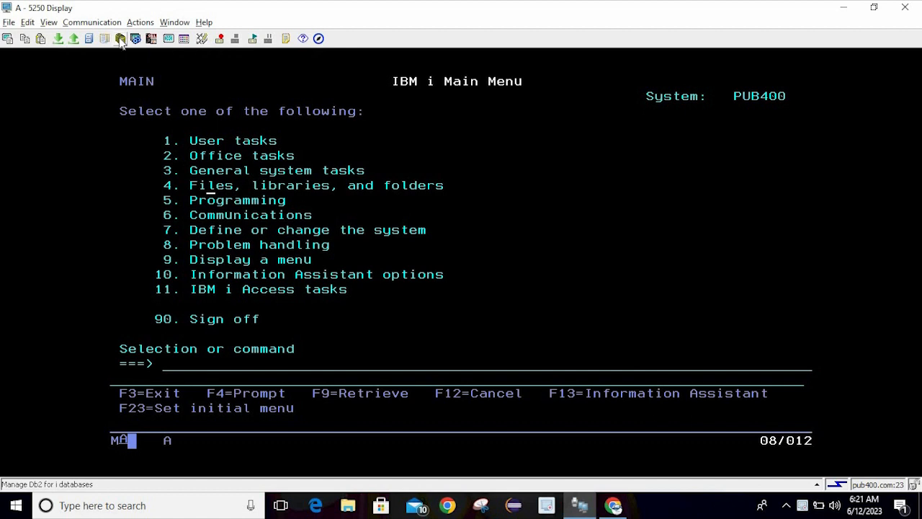
left_click(222, 229)
left_click(193, 371)
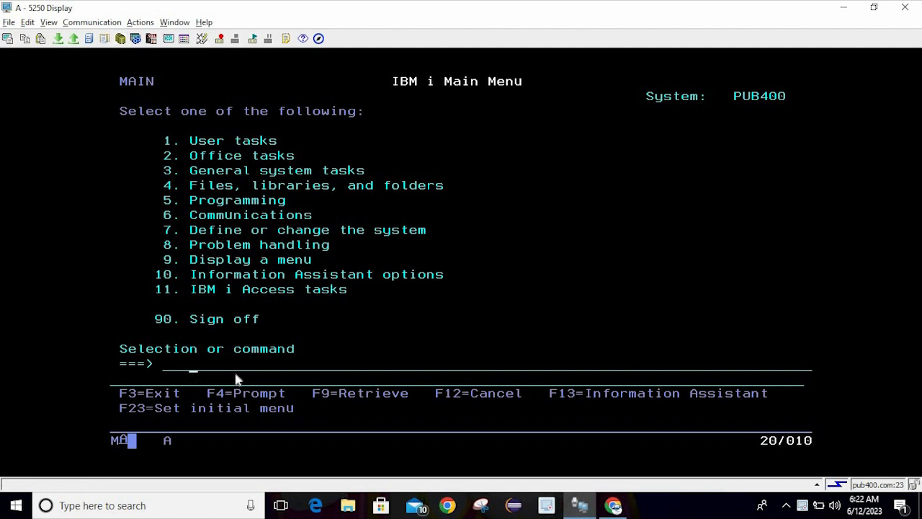
type("wrkobj qgpl/")
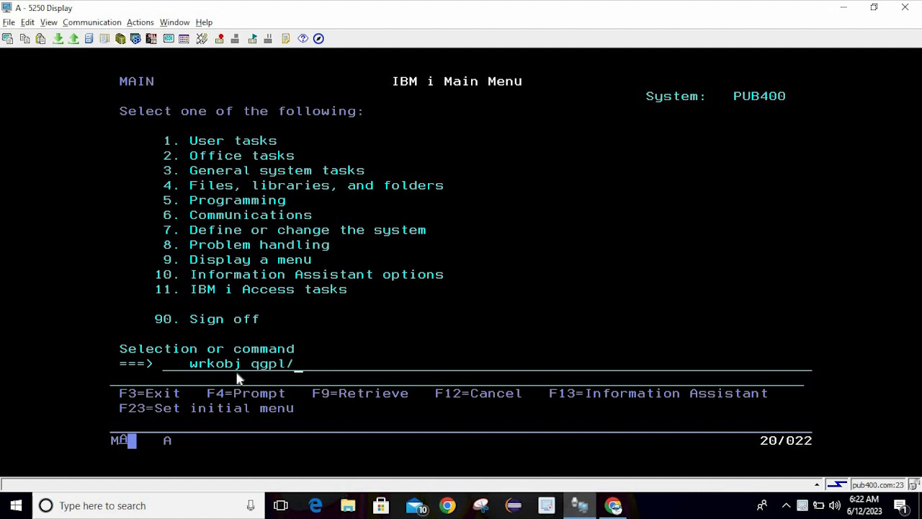
type("emppf")
key("Return")
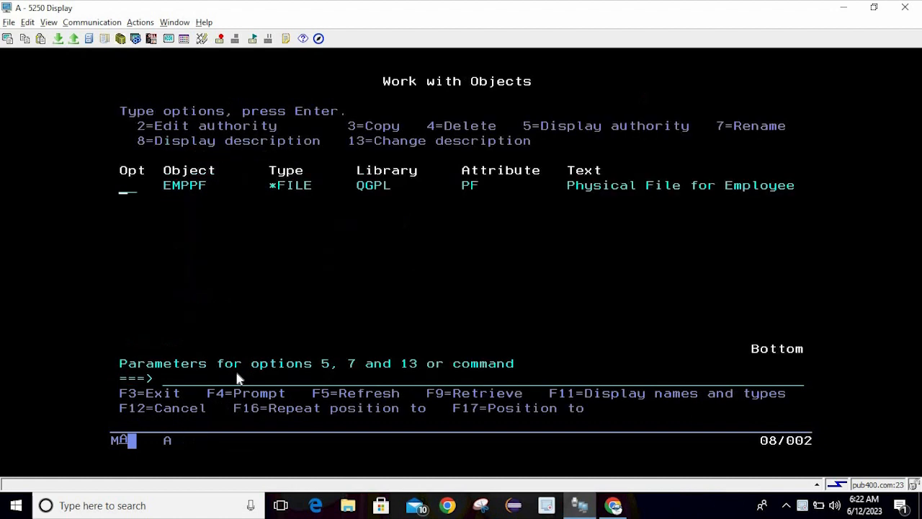
left_click(525, 130)
left_click(534, 186)
key("F3")
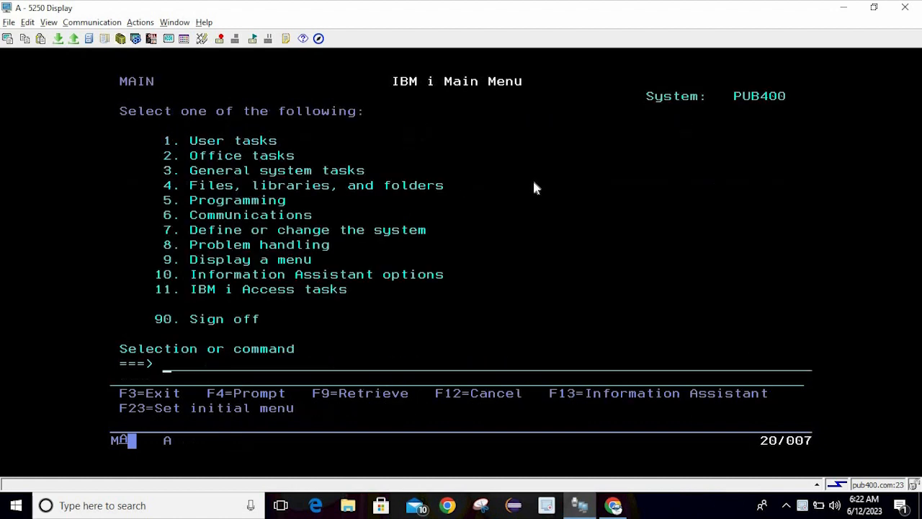
Open the Db2 Schemas window maximized and expand Pub400 > Schemas to show GAMES400 and QGPL
left_click(121, 43)
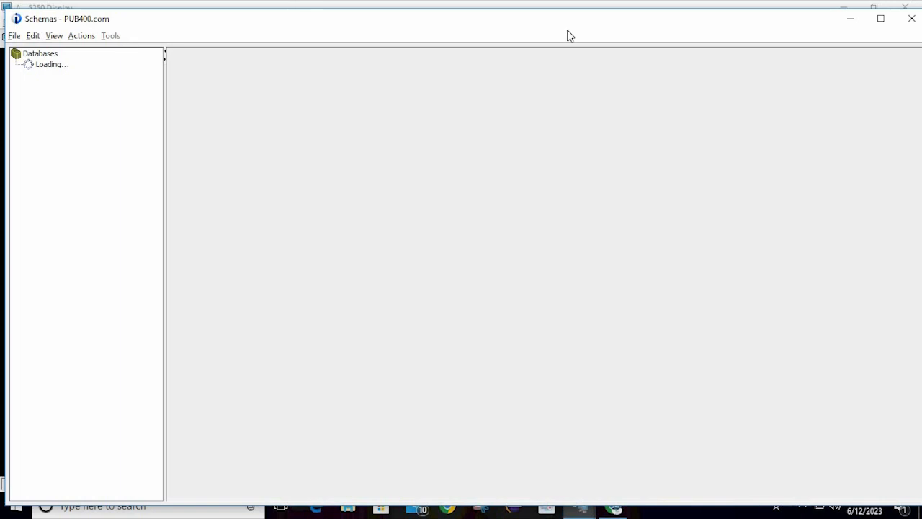
left_click(883, 23)
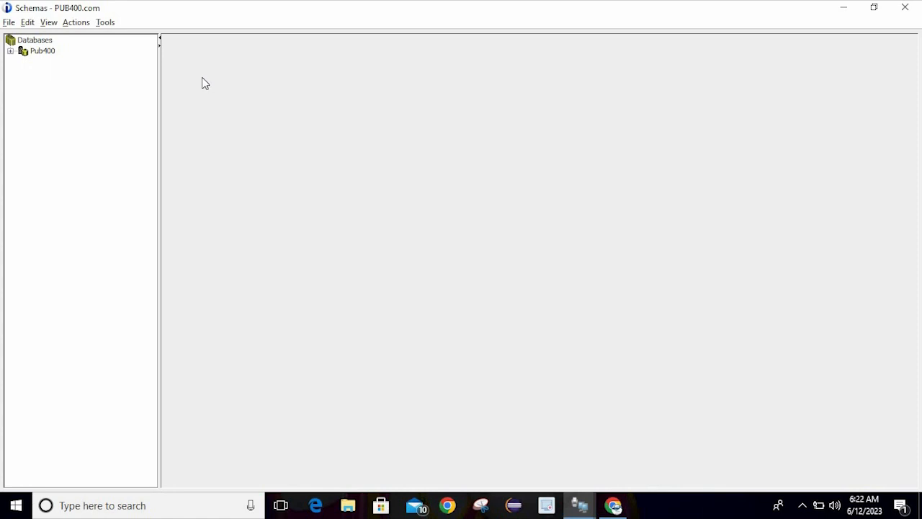
left_click(11, 52)
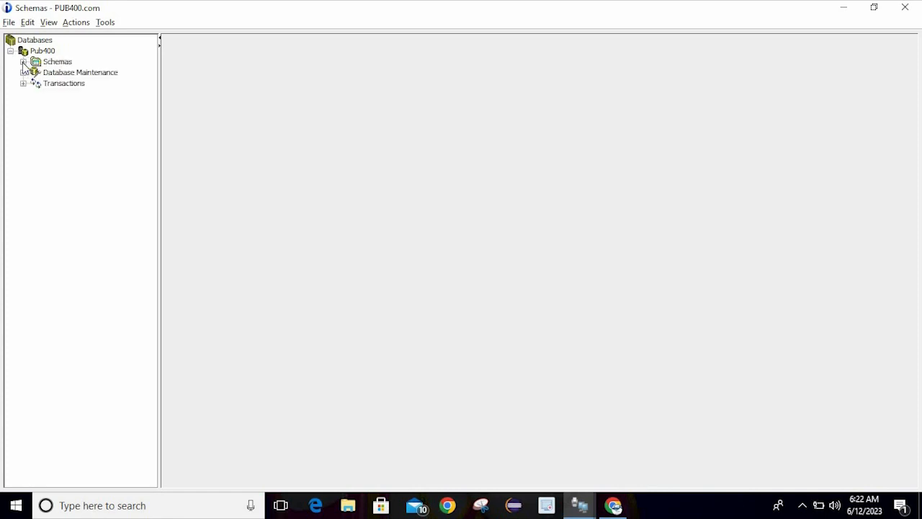
left_click(23, 62)
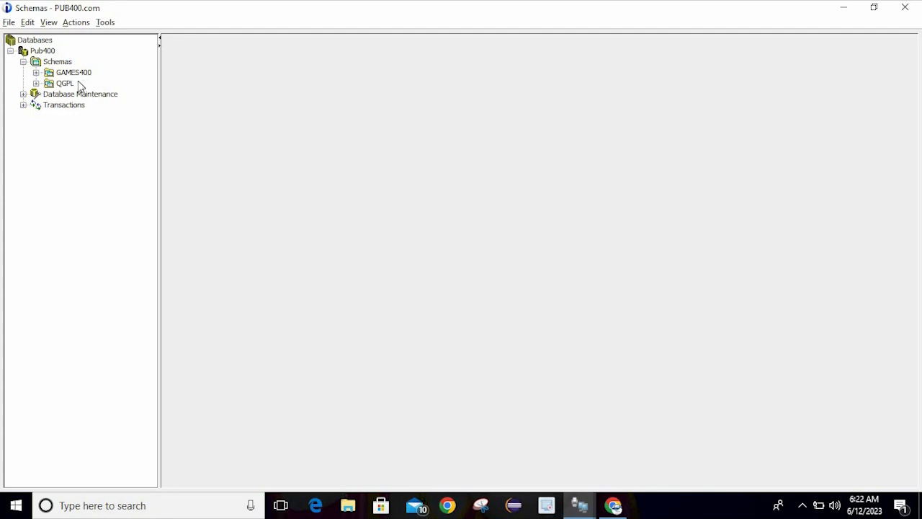
Expand QGPL and list its All Database Objects, showing 100 rows
left_click(36, 84)
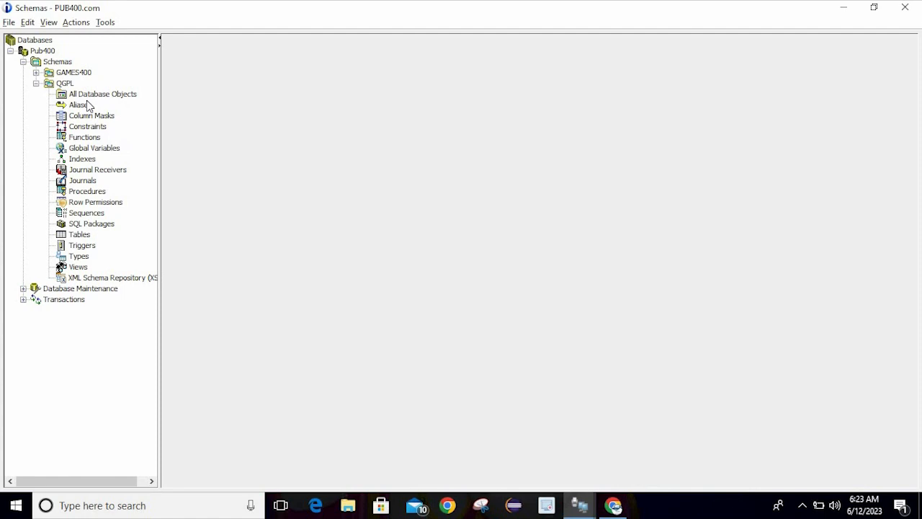
left_click(87, 97)
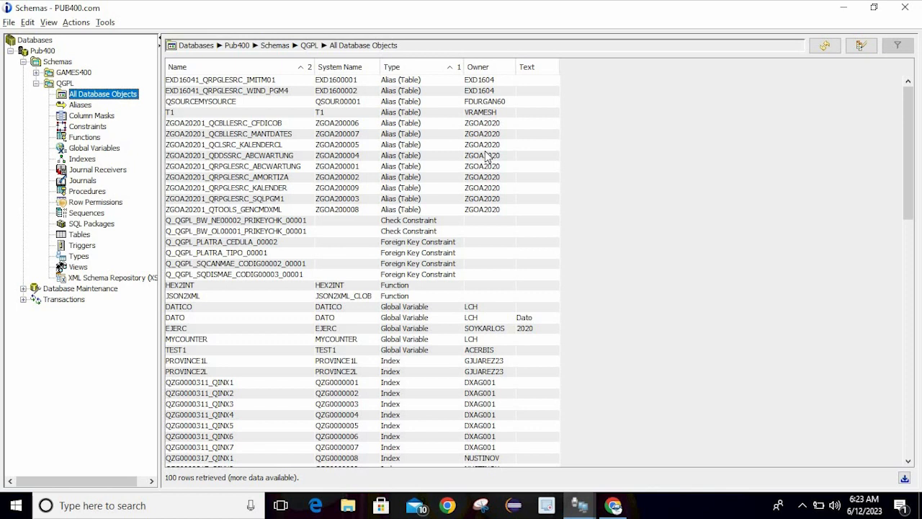
Sort QGPL's objects by the Owner column, scroll down and select the EMPPF table row
left_click(475, 69)
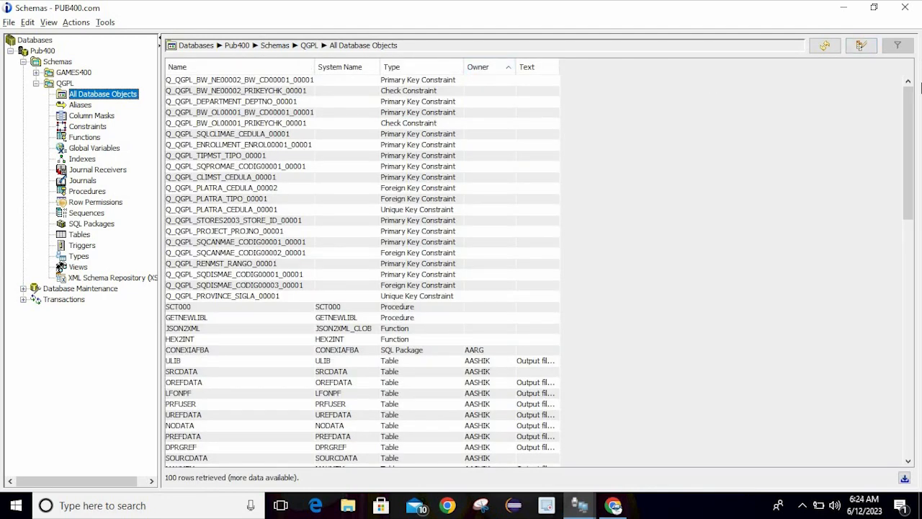
left_click_drag(921, 86, 921, 289)
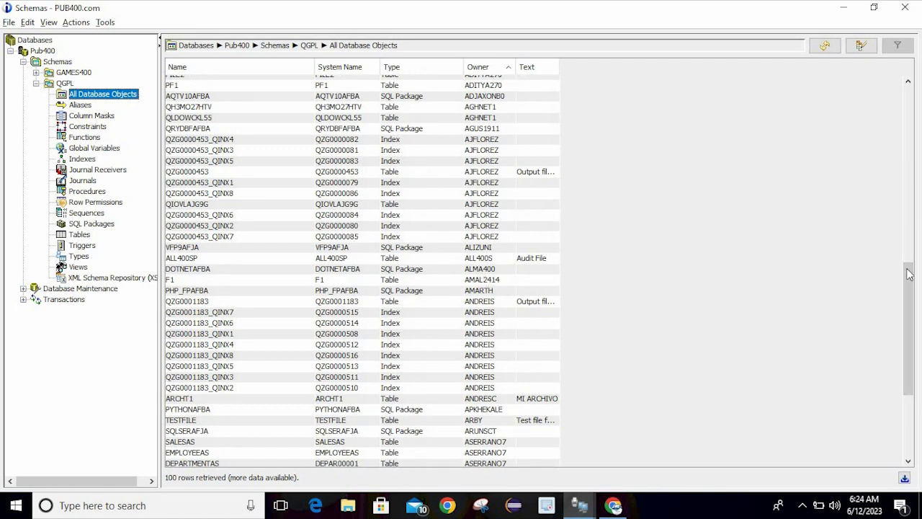
left_click_drag(909, 273, 921, 380)
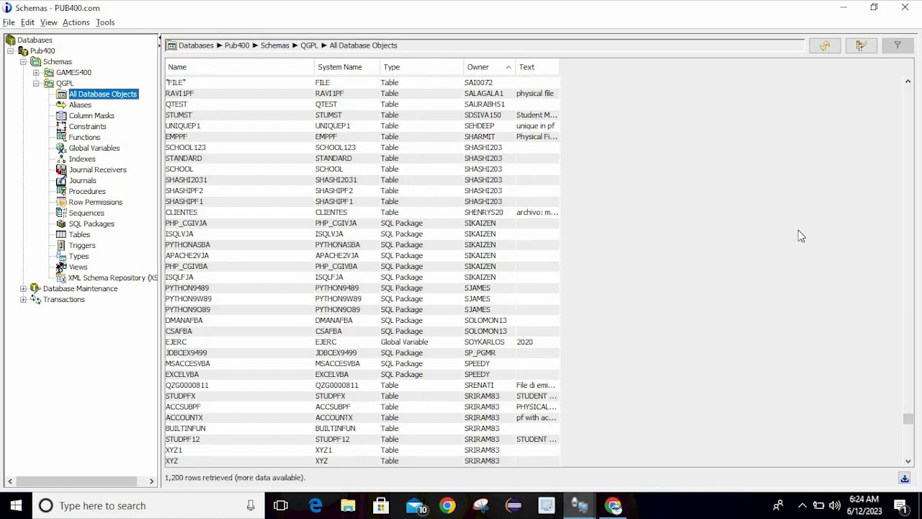
left_click(481, 137)
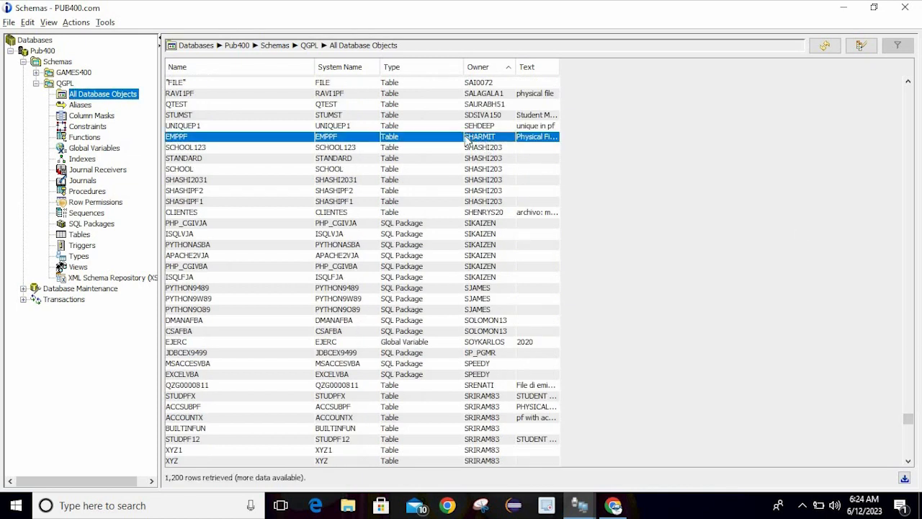
left_click(342, 139)
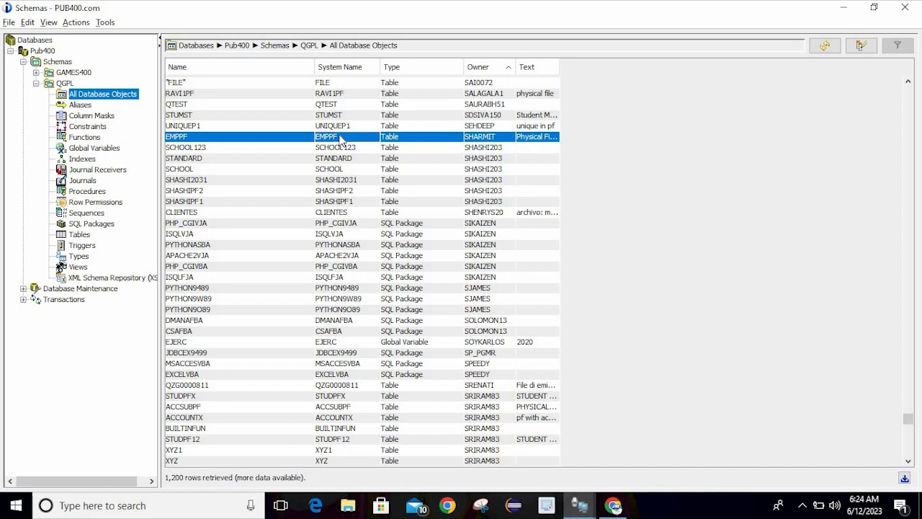
Bring up the EMPPF row's right-click menu and browse through its submenus
right_click(341, 139)
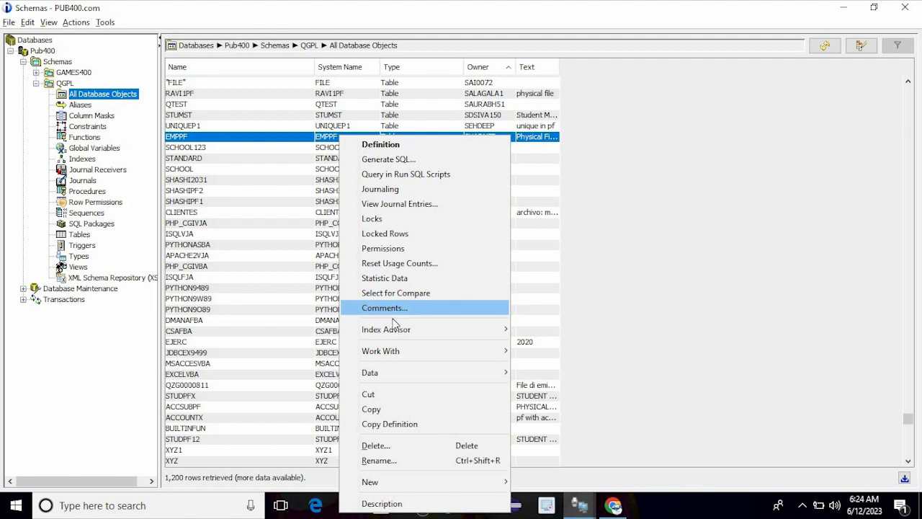
mouse_move(411, 336)
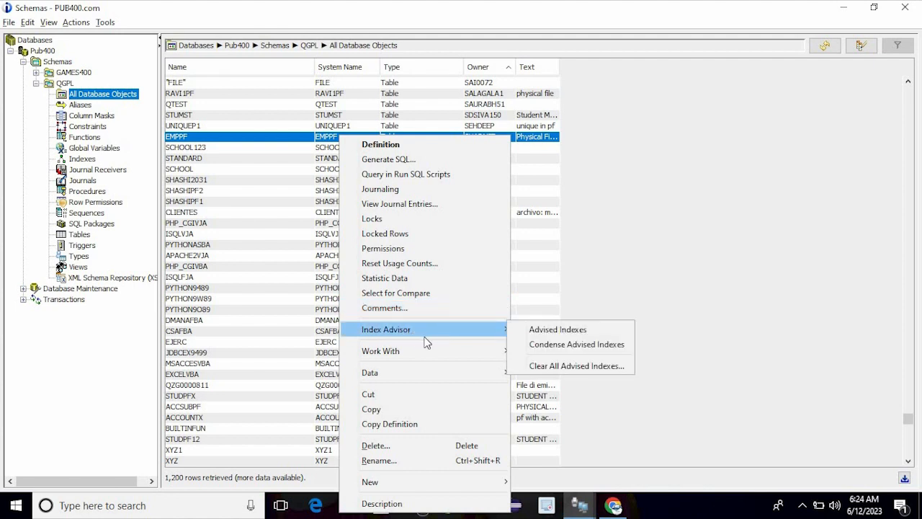
mouse_move(416, 354)
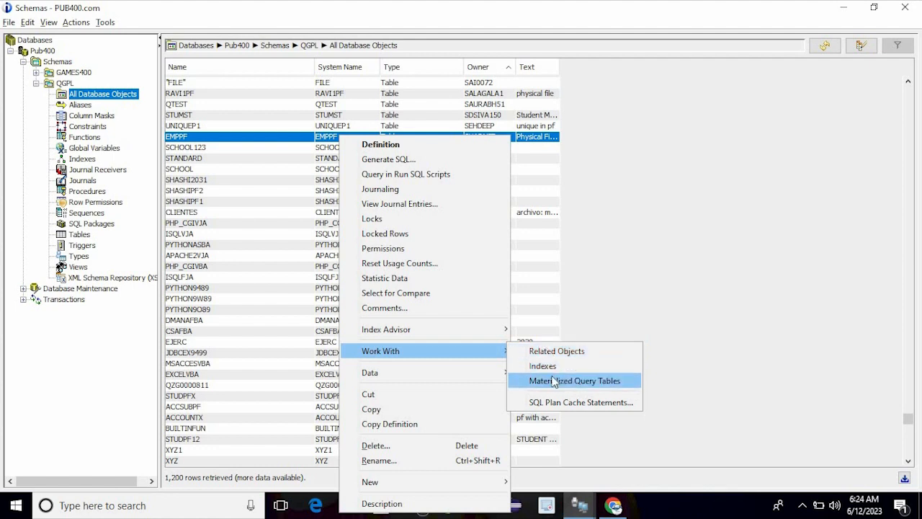
mouse_move(446, 376)
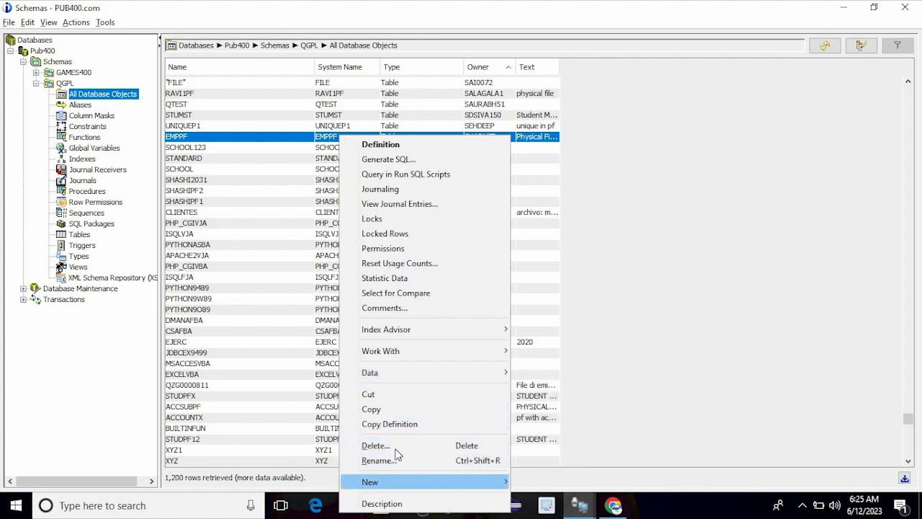
mouse_move(421, 484)
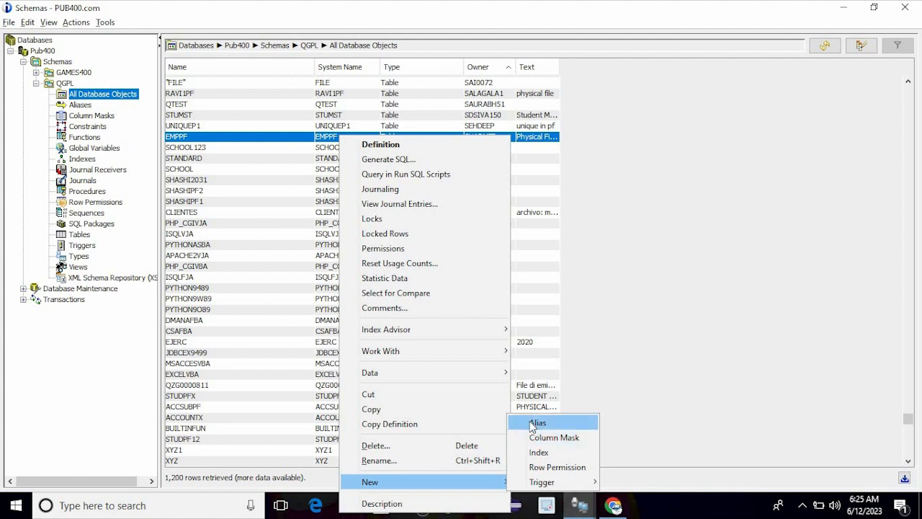
mouse_move(547, 483)
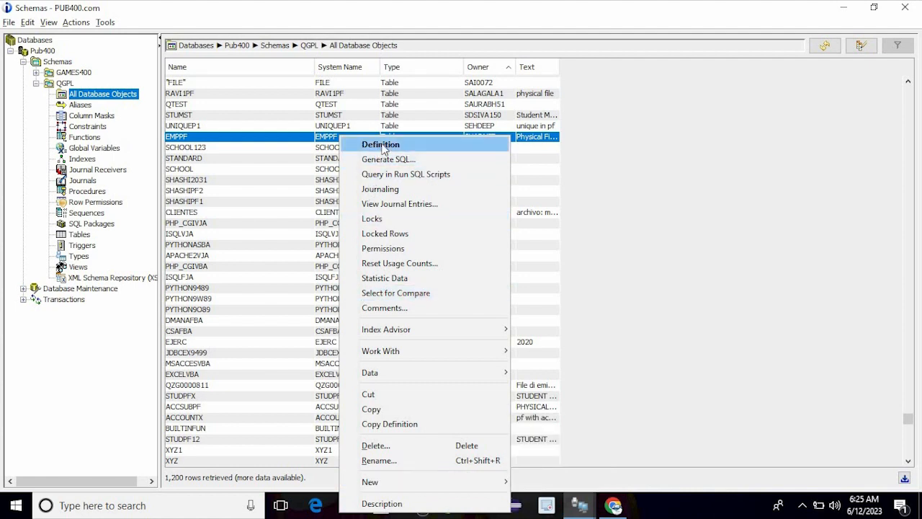
Open EMPPF's Definition on the Columns tab and select the EMP_ID column
left_click(381, 146)
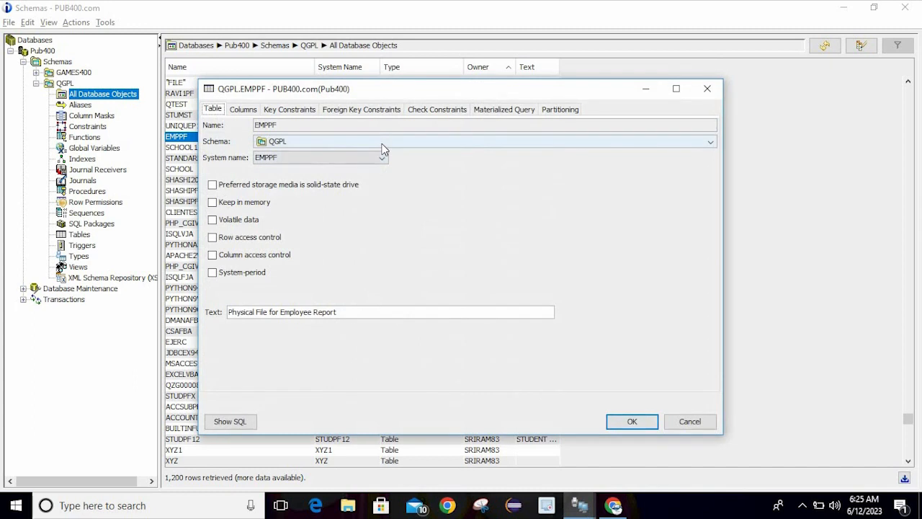
left_click(239, 110)
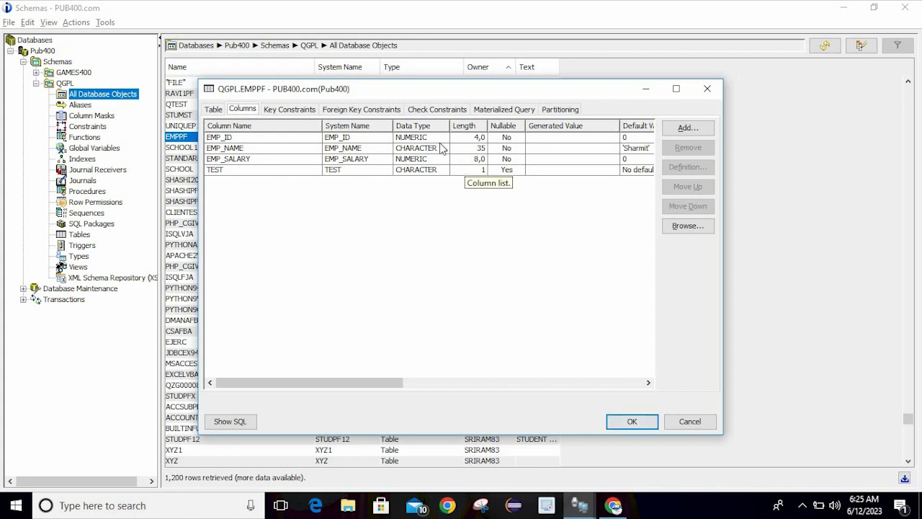
left_click(483, 140)
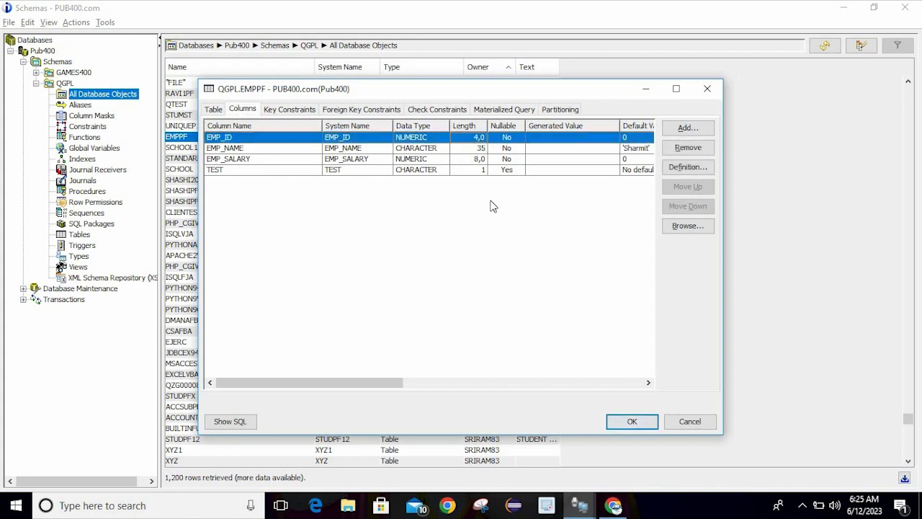
left_click_drag(353, 382, 222, 418)
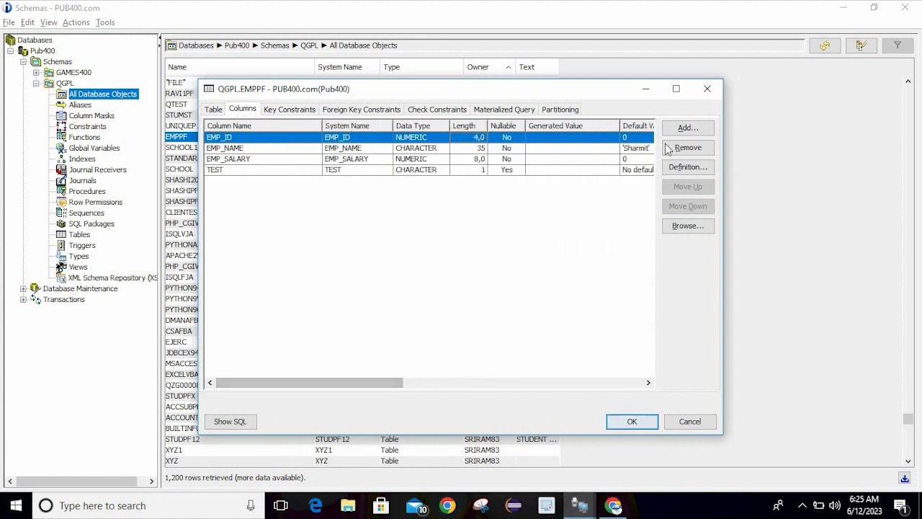
left_click(471, 170)
left_click(696, 167)
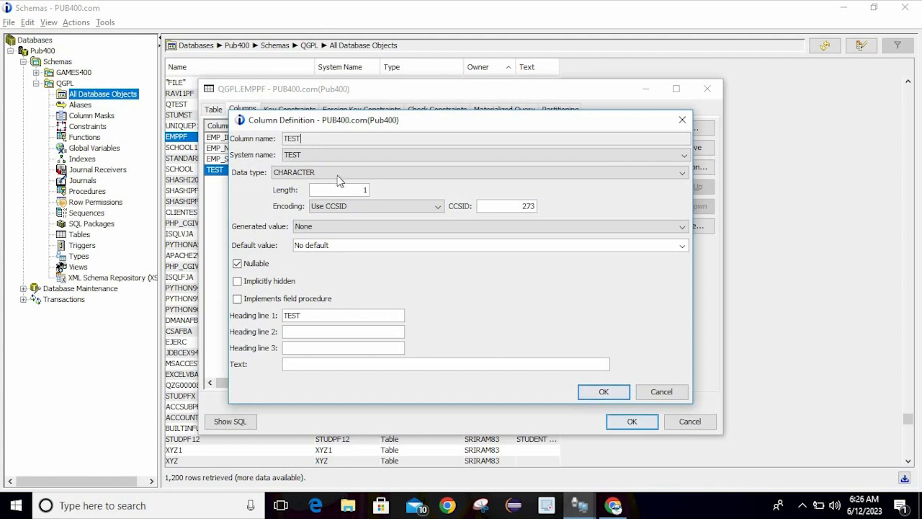
left_click(320, 173)
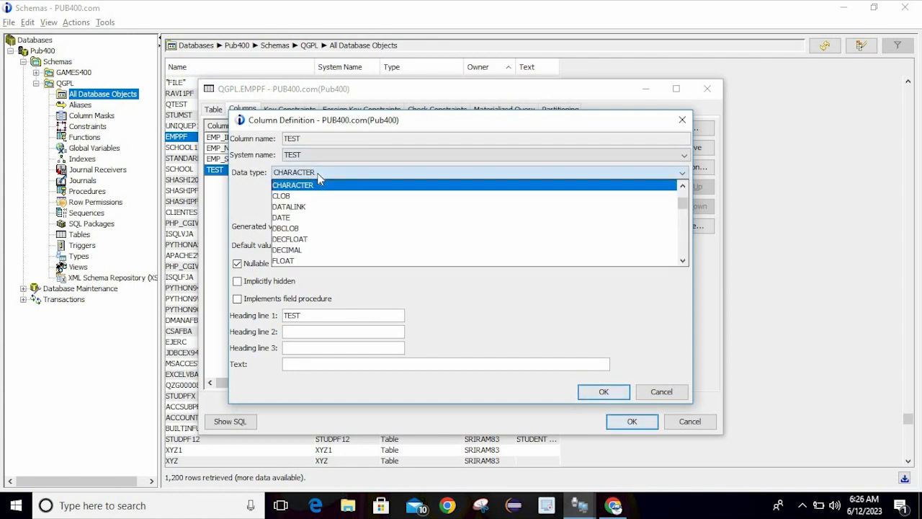
left_click(320, 172)
left_click(320, 172)
left_click(320, 173)
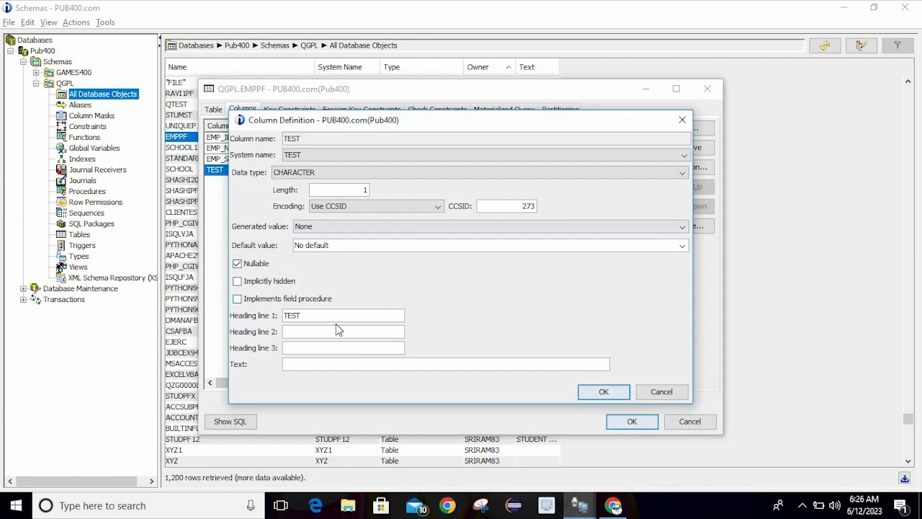
left_click(603, 389)
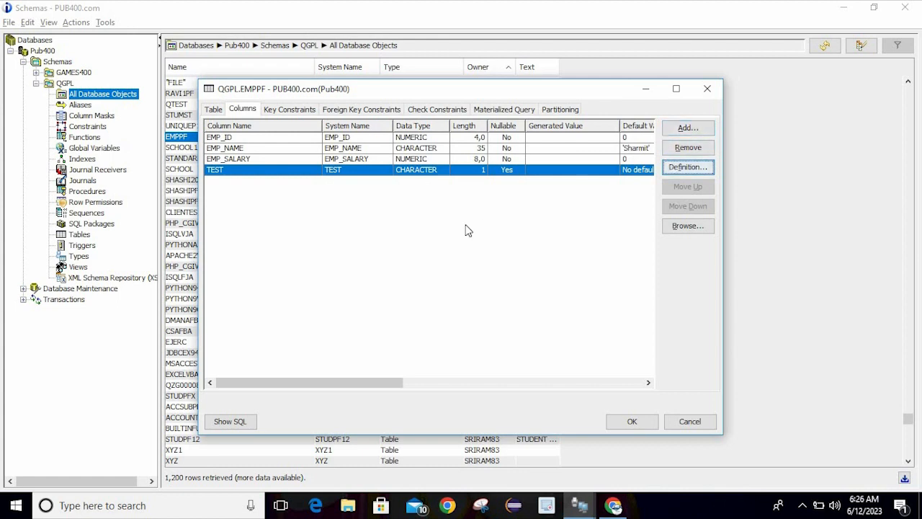
Review EMPPF's Key, Foreign Key and Check Constraints, Materialized Query and Partitioning tabs, then close with OK
left_click(289, 111)
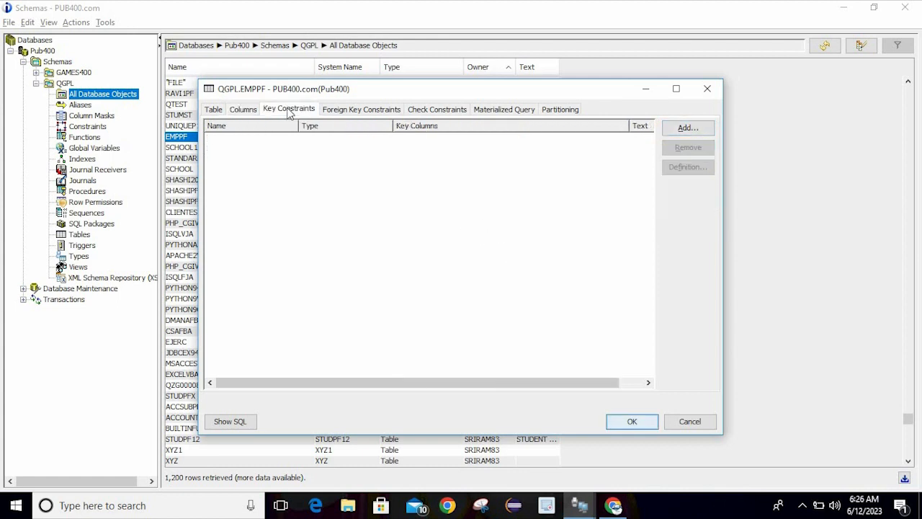
left_click(346, 111)
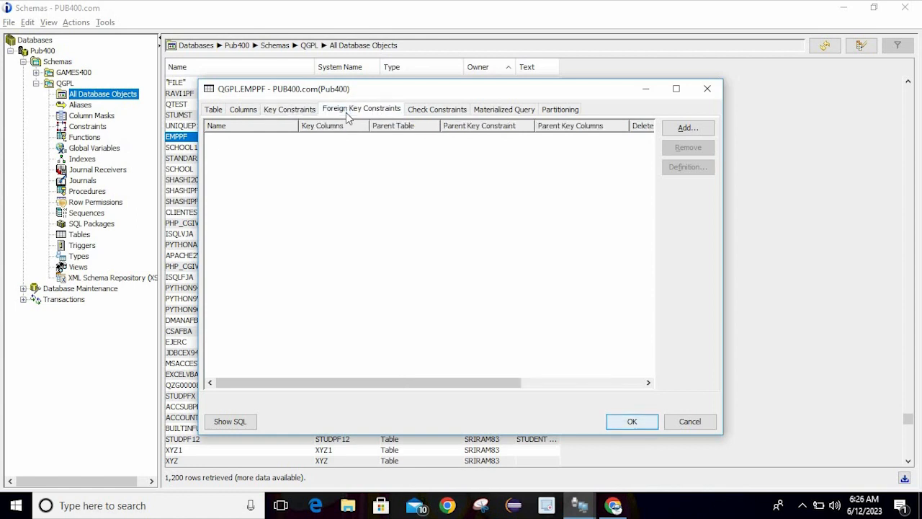
left_click(423, 115)
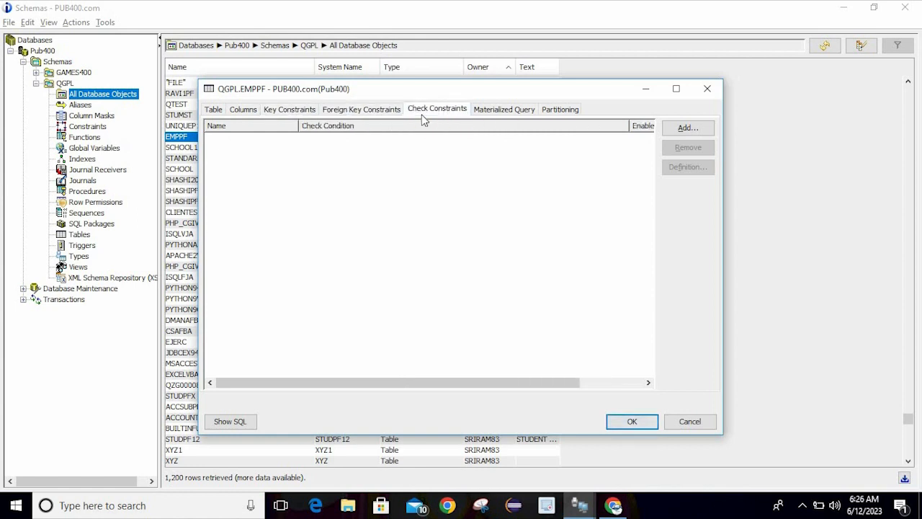
left_click(500, 114)
left_click(549, 110)
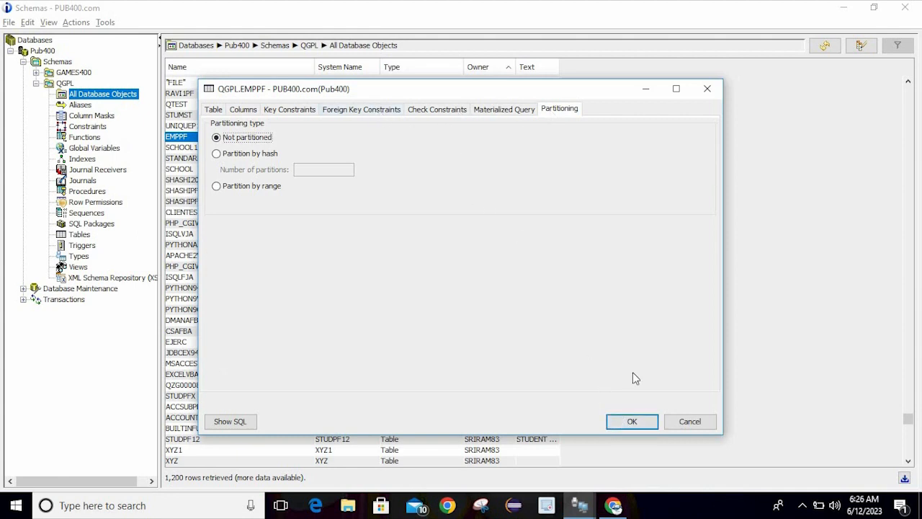
left_click(629, 421)
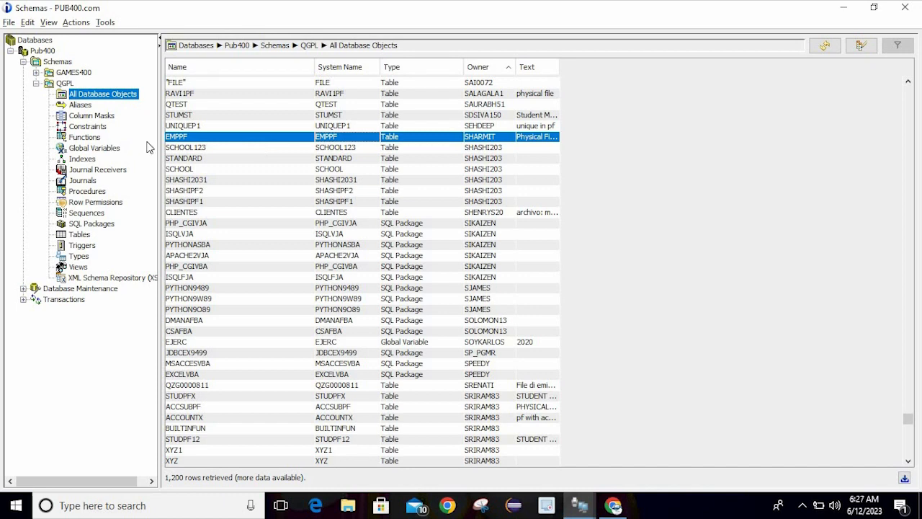
List QGPL's Functions and Constraints, then collapse and re-expand the Pub400 tree
left_click(97, 138)
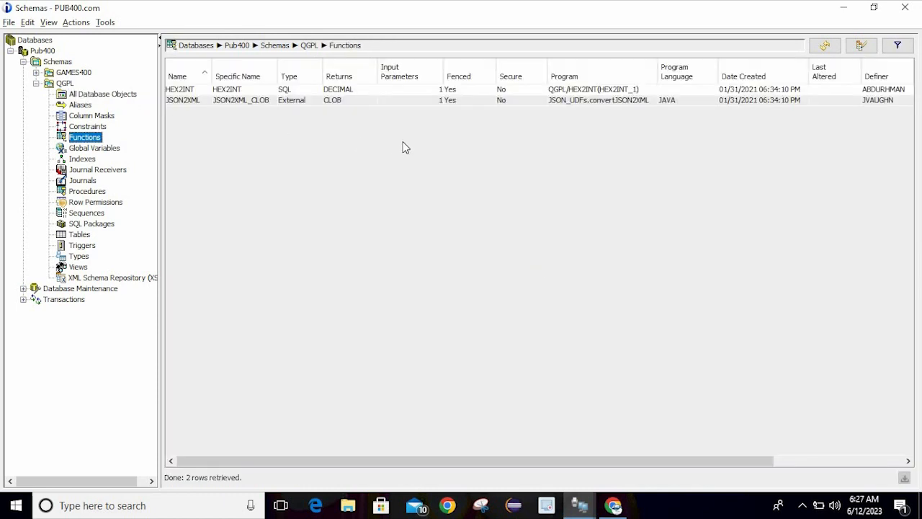
left_click(100, 130)
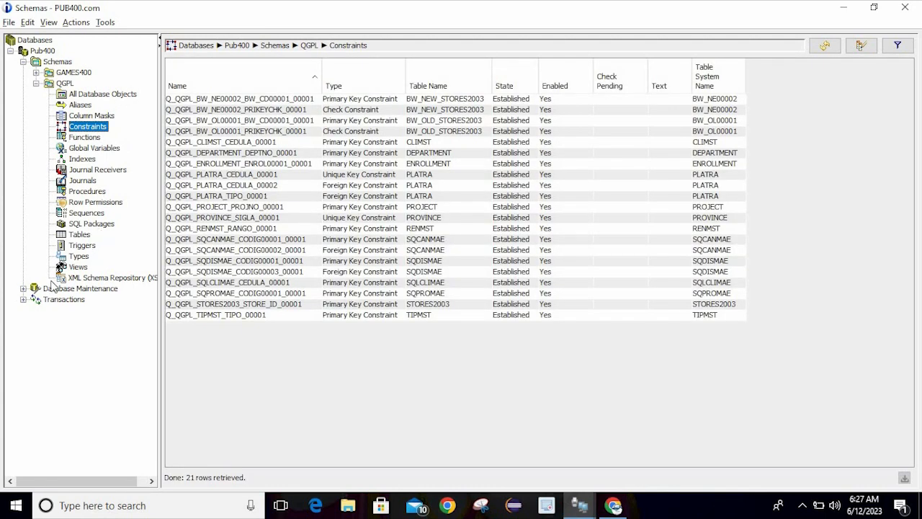
left_click(10, 52)
left_click(10, 51)
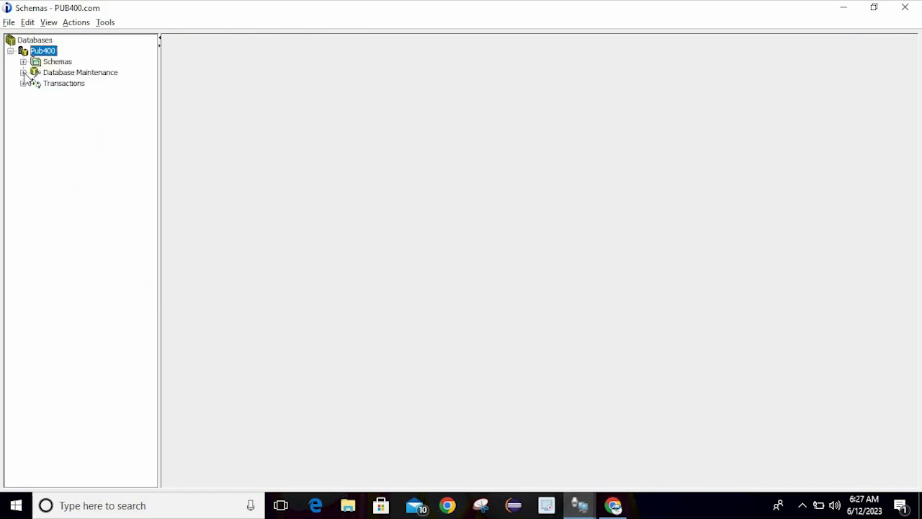
Expand and collapse Database Maintenance and Transactions, then expand Schemas to show GAMES400 and QGPL
left_click(23, 72)
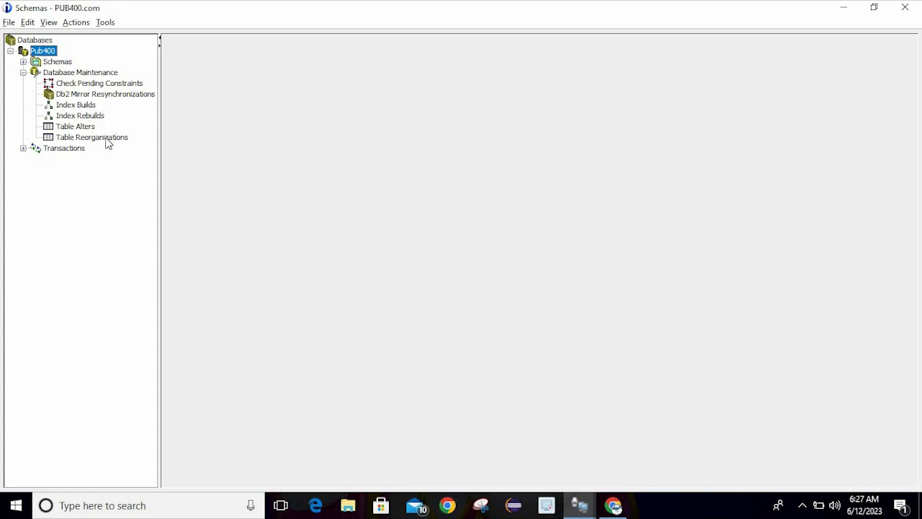
left_click(23, 149)
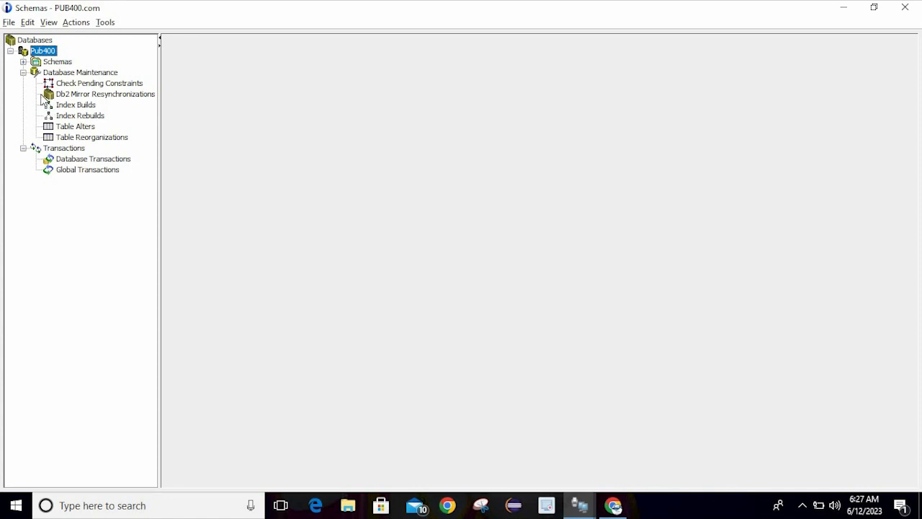
left_click(24, 149)
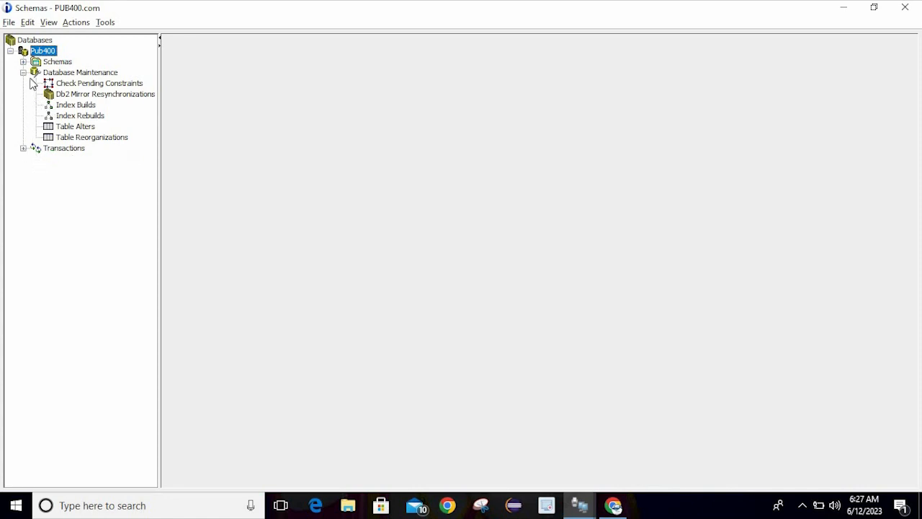
left_click(23, 73)
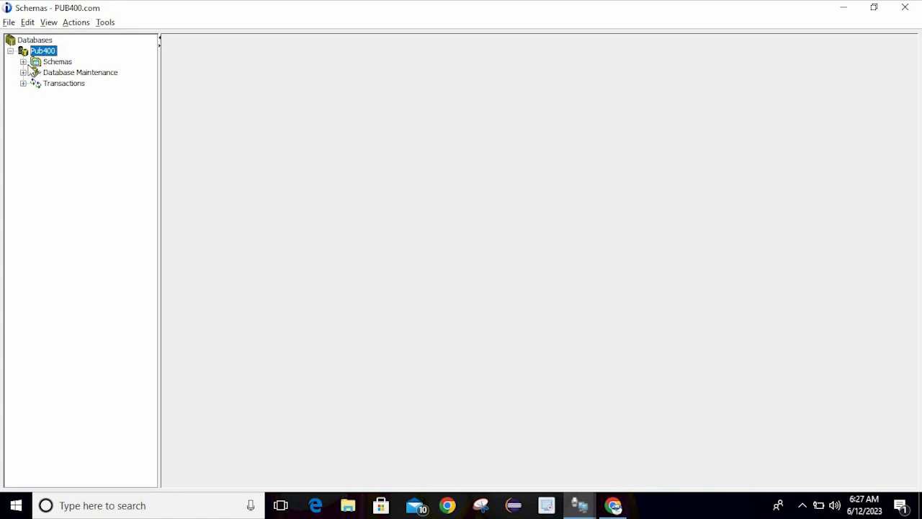
left_click(23, 62)
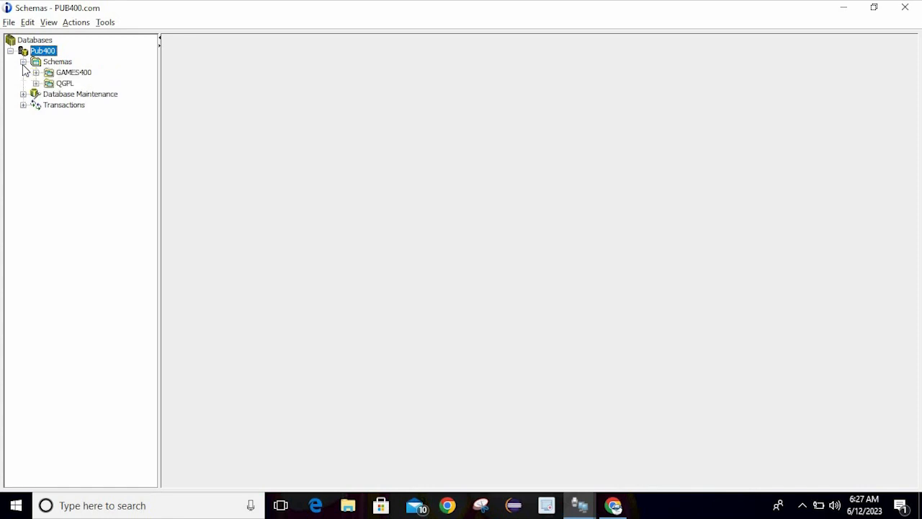
List QGPL's All Database Objects and check Edit > Preferences naming, cancelling to keep SQL naming
left_click(36, 84)
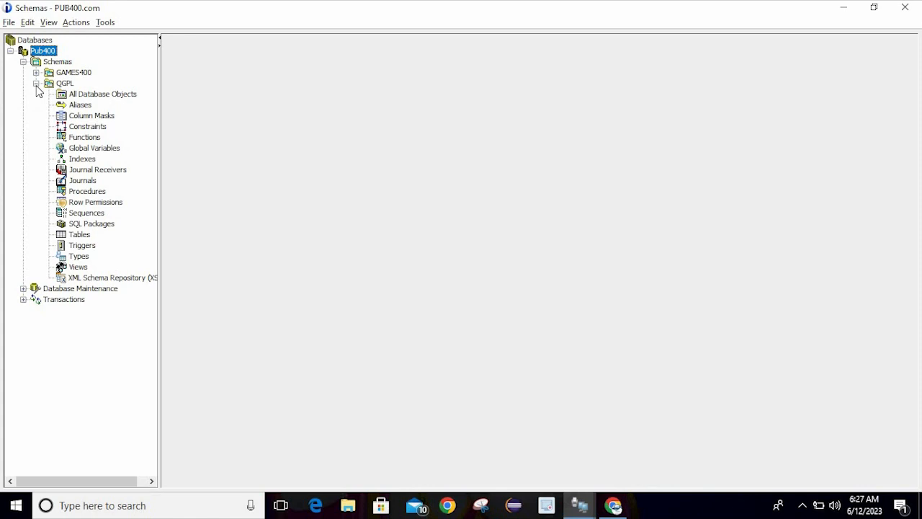
left_click(89, 94)
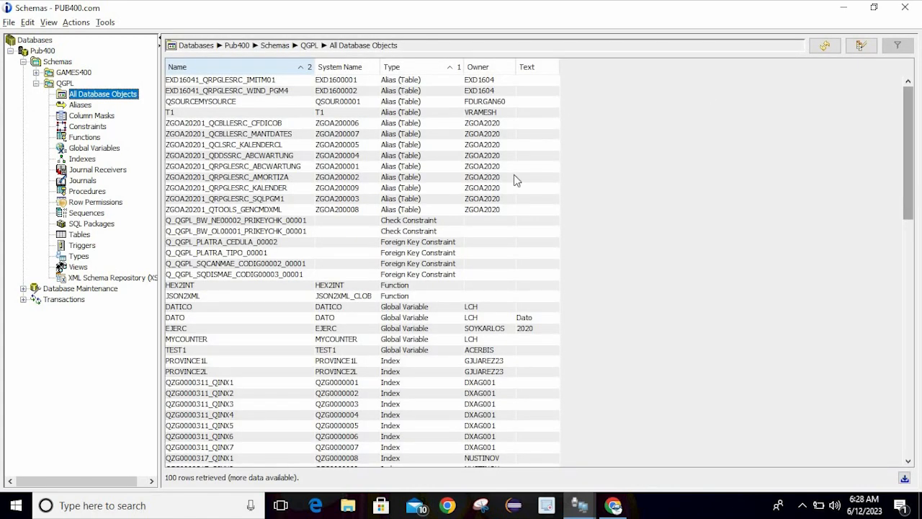
left_click(27, 22)
left_click(61, 89)
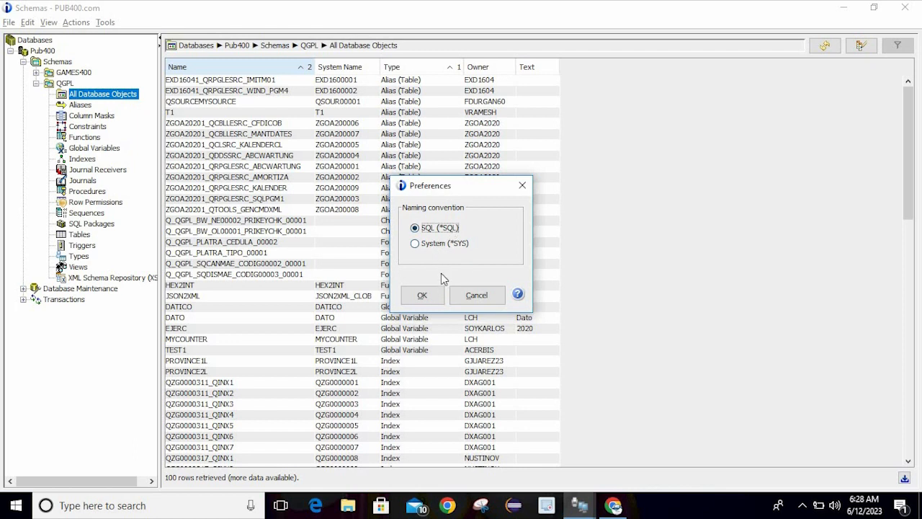
left_click(477, 295)
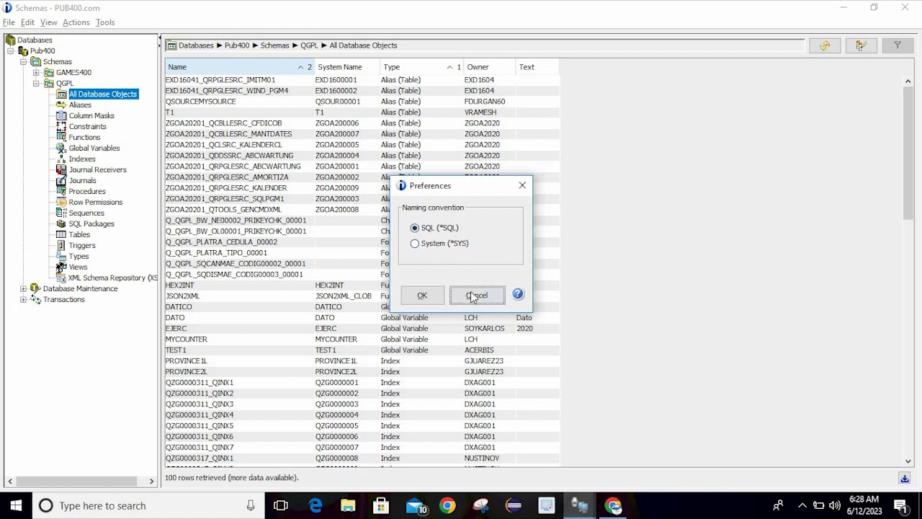
Look over the View, Actions and Tools menus, including Run SQL Scripts, then dismiss them
left_click(54, 24)
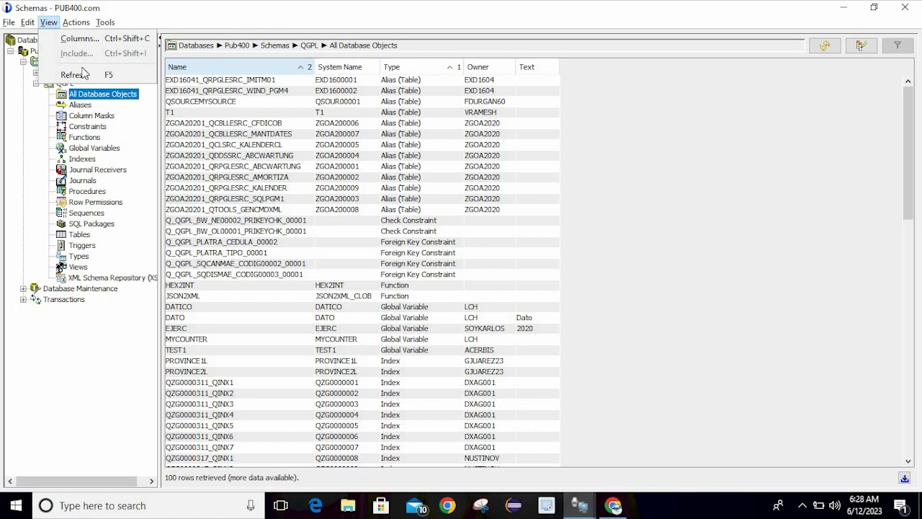
left_click(75, 22)
left_click(75, 23)
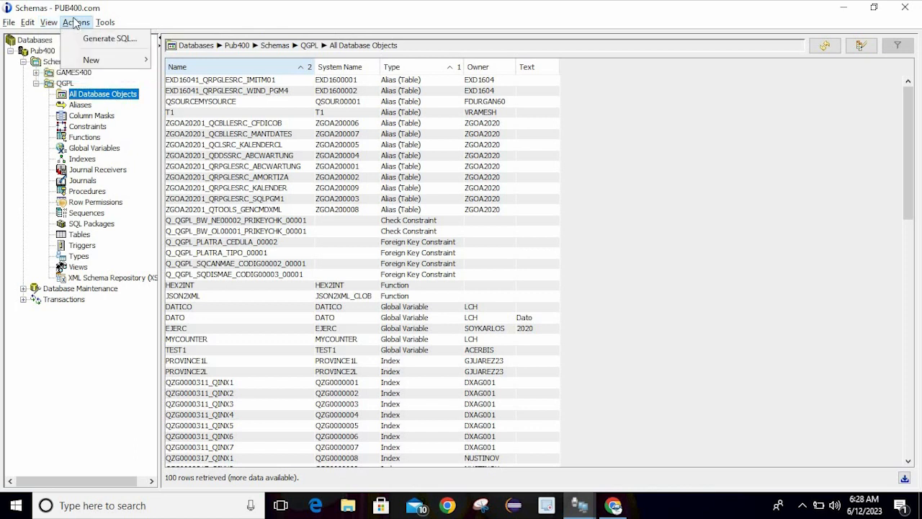
mouse_move(104, 63)
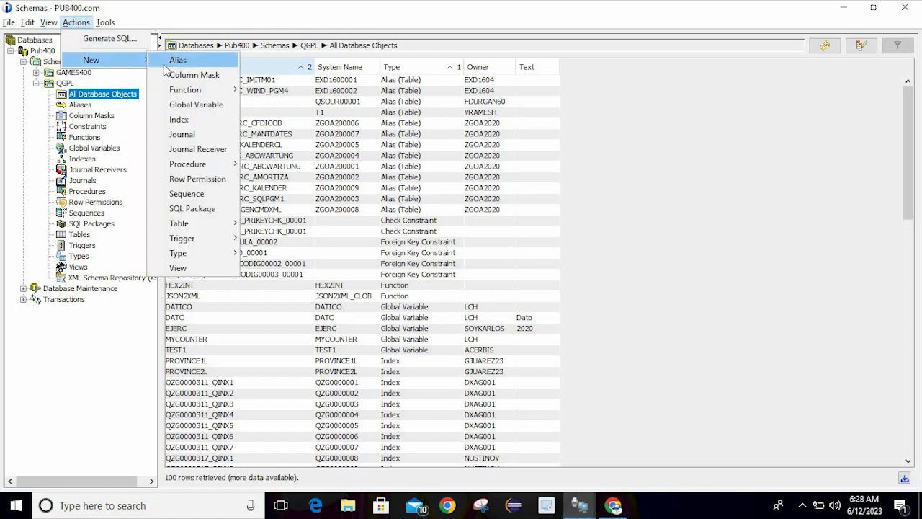
left_click(106, 22)
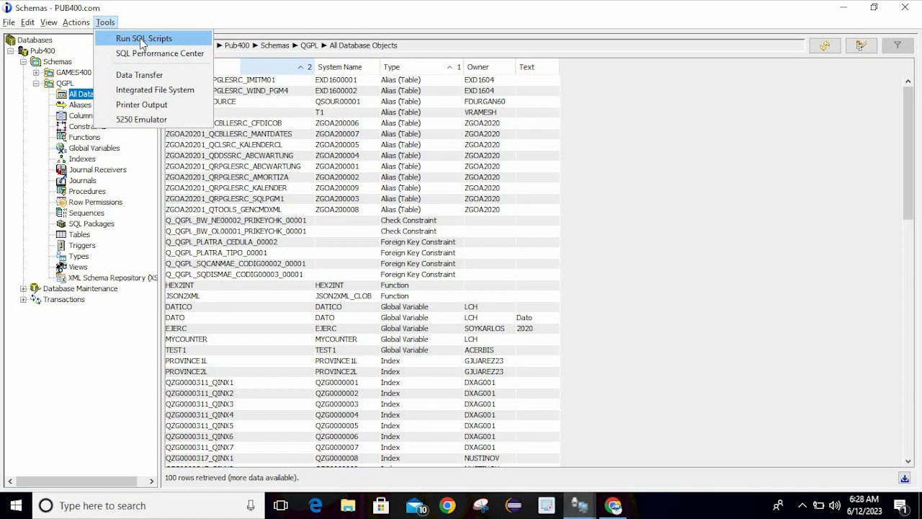
left_click(291, 158)
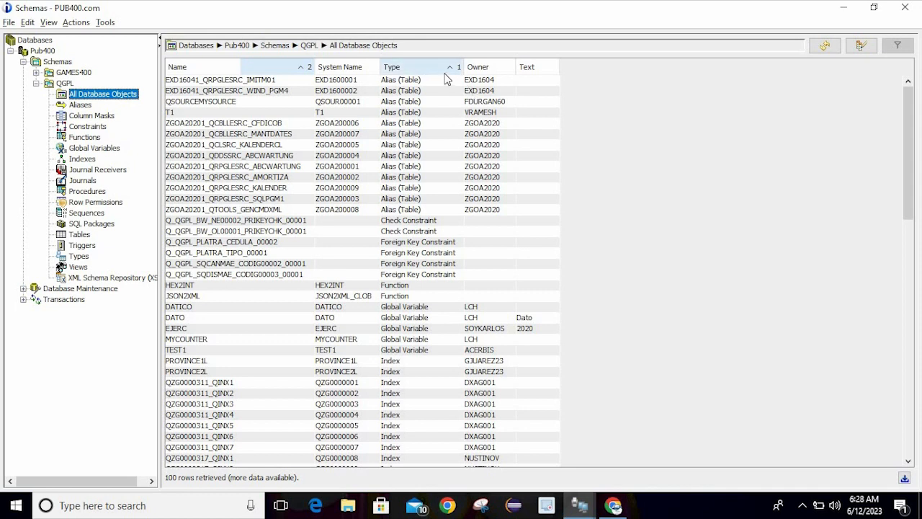
Sort by Owner descending, postpone the Windows update restart, list QGPL's 13 aliases, and close Schemas
left_click(479, 68)
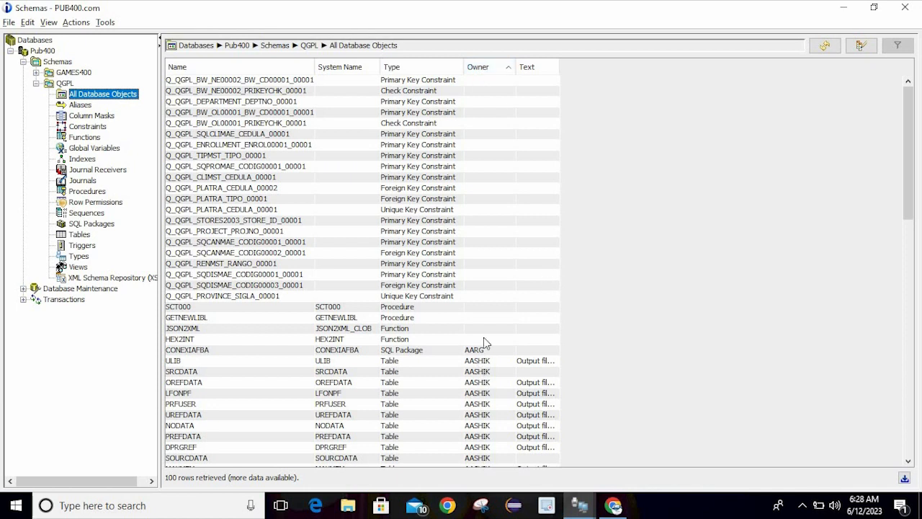
left_click(483, 68)
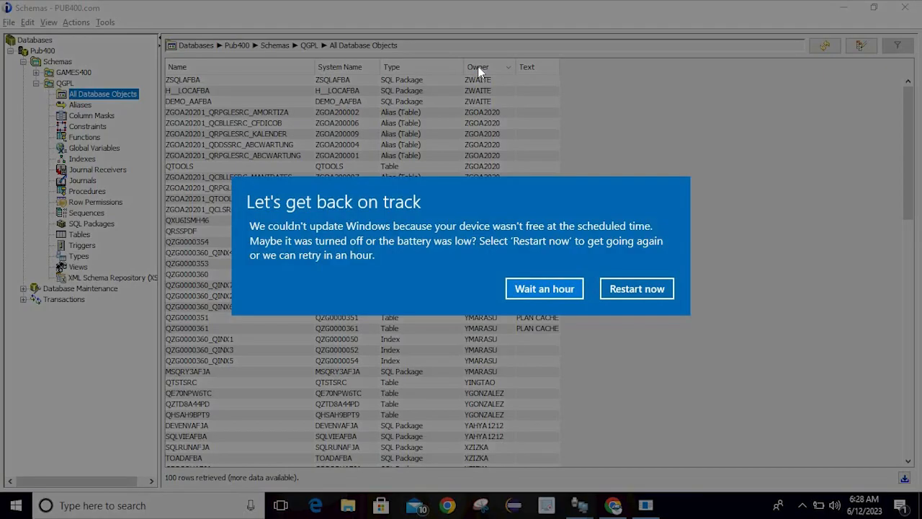
left_click(546, 288)
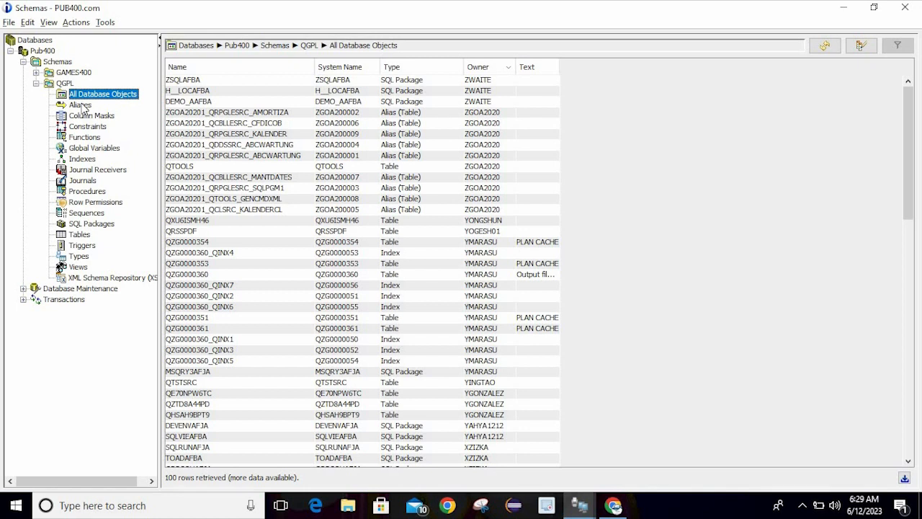
left_click(83, 106)
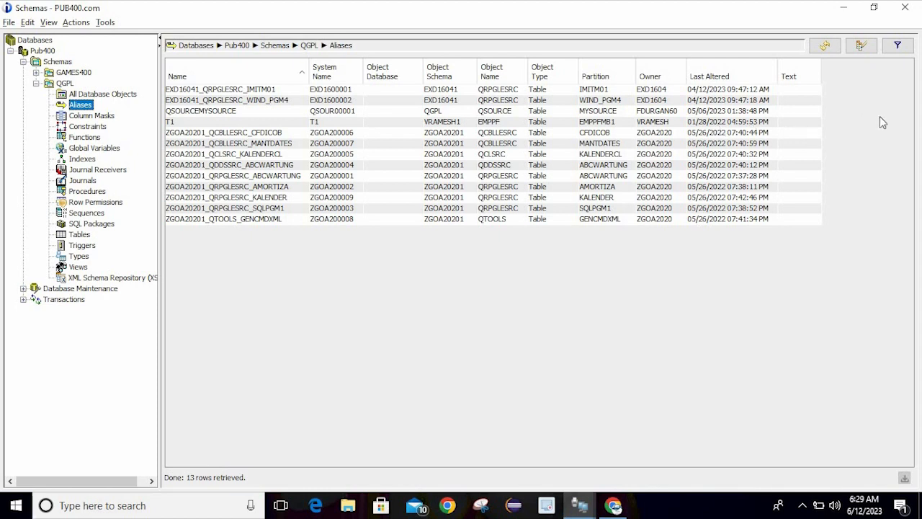
left_click(905, 7)
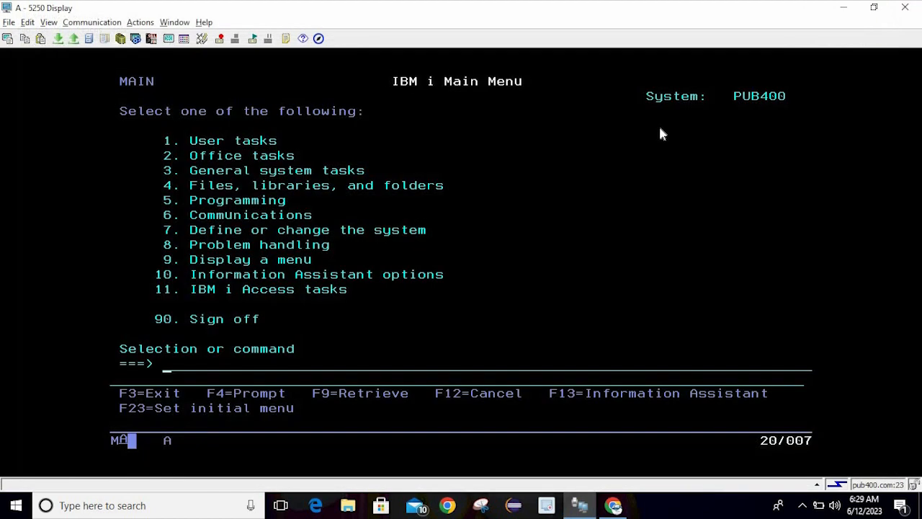
Launch a new Run SQL Scripts window from the 5250 Display toolbar
left_click(649, 141)
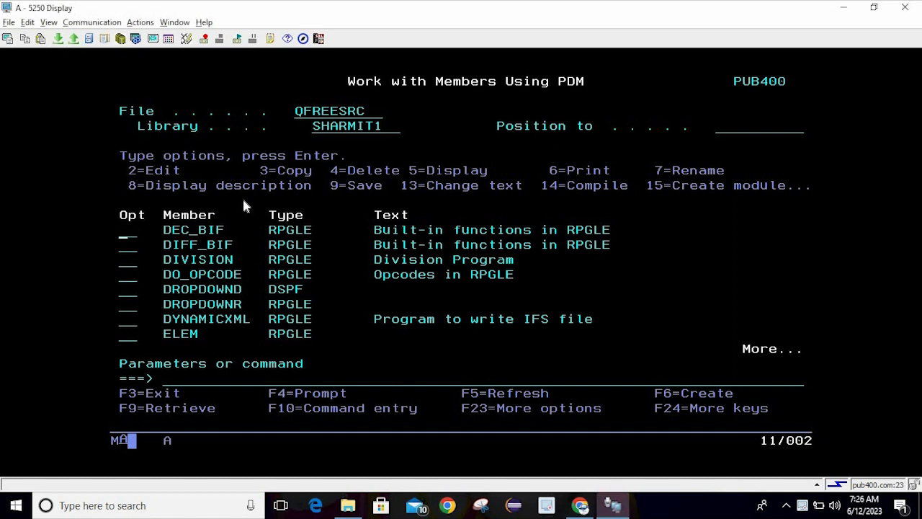
left_click(136, 39)
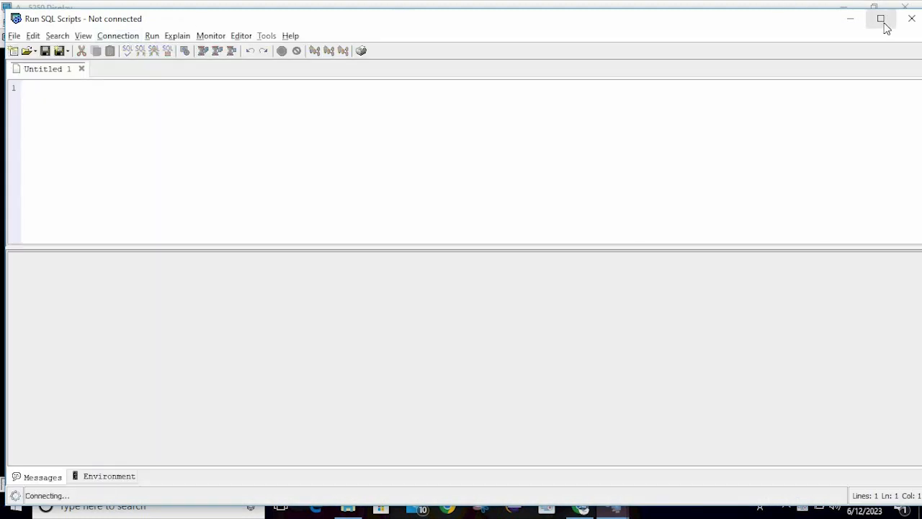
Maximize Run SQL Scripts, enter 'select * from qgpl.emppf' and select the whole query
left_click(882, 19)
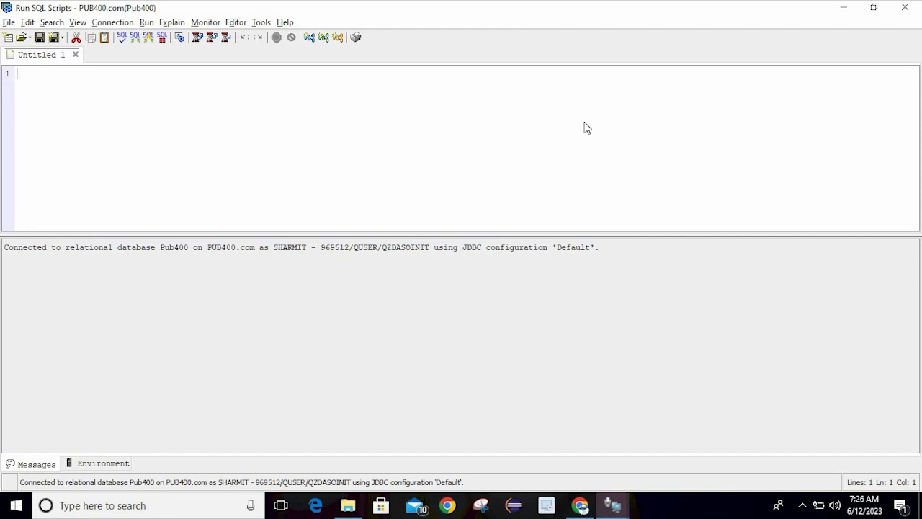
type("s")
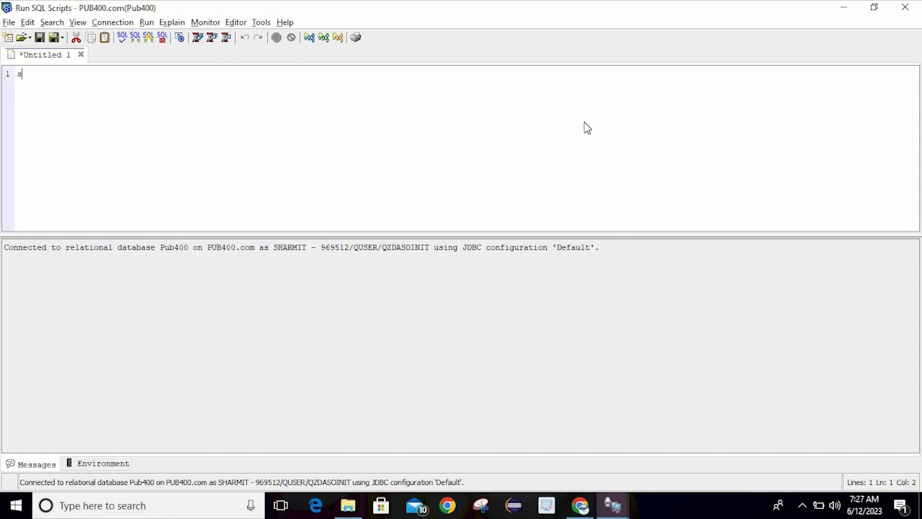
type("elect * from")
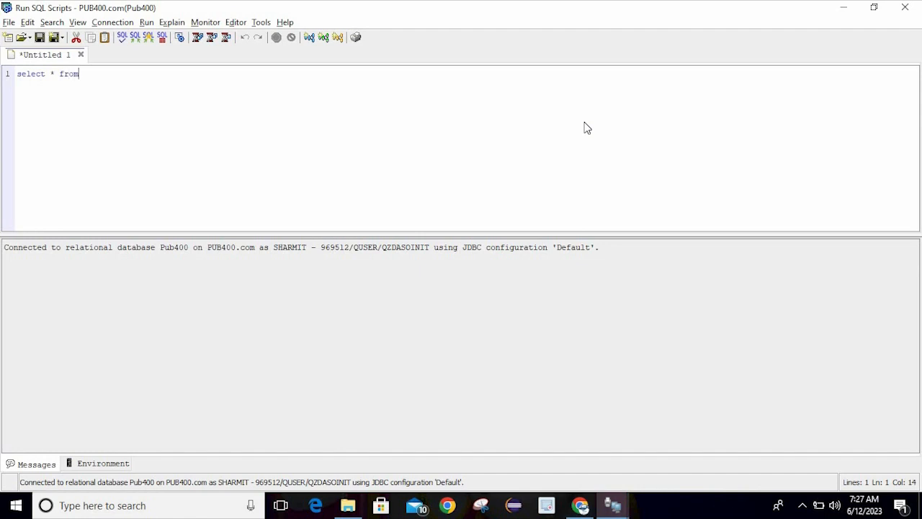
type(" qgpl.emppf")
double_click(105, 75)
left_click(103, 83)
double_click(103, 79)
left_click(113, 91)
left_click(156, 91)
key("ctrl+a")
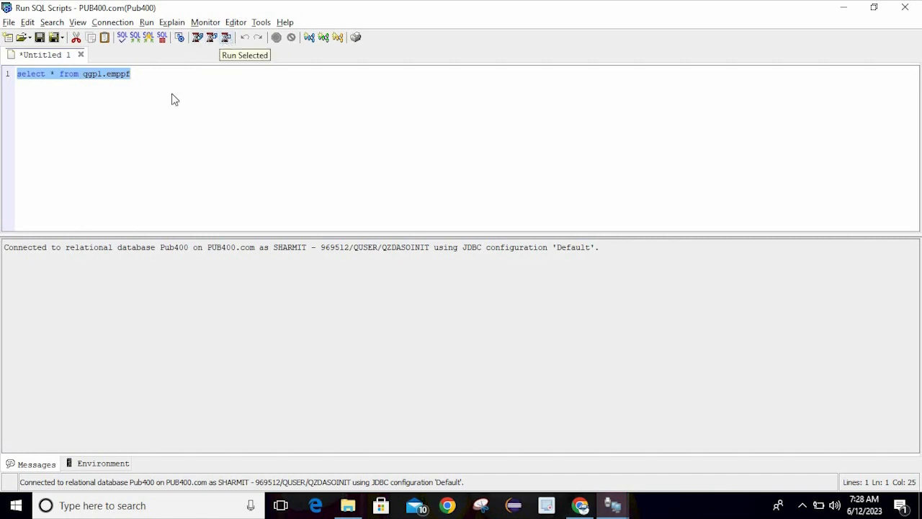
Run the query and inspect the employee rows in the results grid
left_click(198, 37)
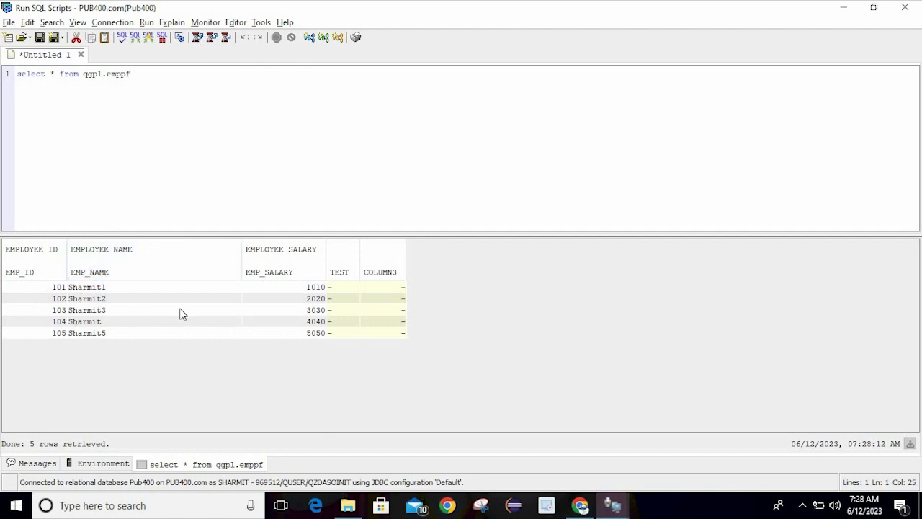
left_click(142, 317)
left_click(132, 310)
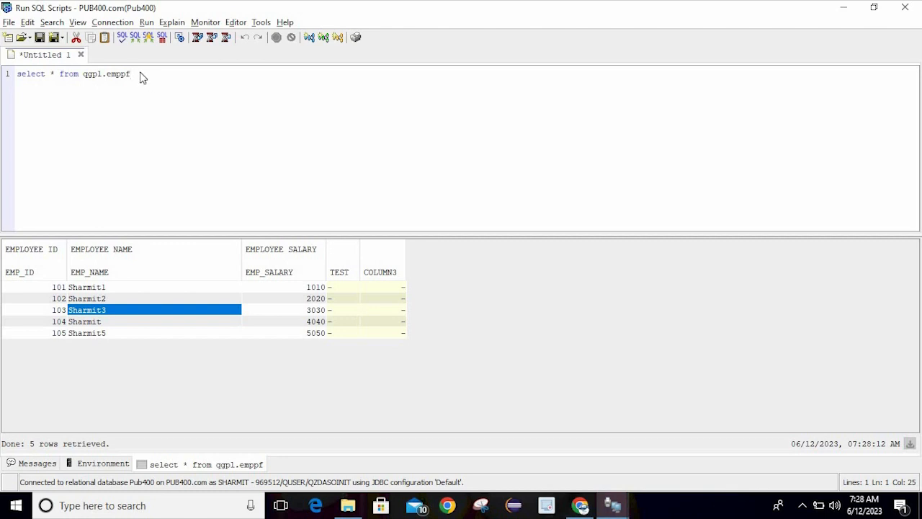
key("ctrl+y")
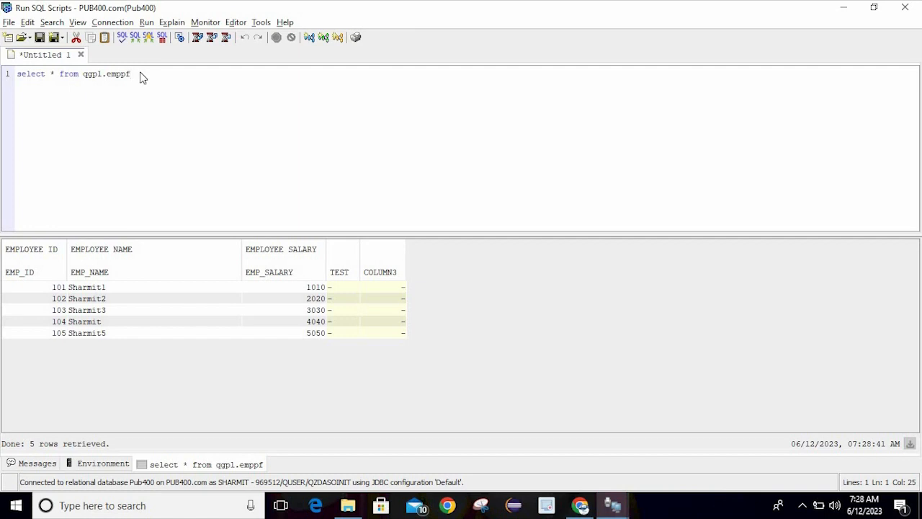
Run the statement once more, then erase the query to empty the script
double_click(141, 77)
key("ctrl+y")
key("BackSpace")
key("BackSpace")
key("BackSpace")
key("BackSpace")
key("BackSpace")
key("BackSpace")
key("BackSpace")
key("BackSpace")
key("BackSpace")
key("BackSpace")
key("BackSpace")
key("BackSpace")
key("BackSpace")
key("BackSpace")
key("BackSpace")
key("BackSpace")
key("BackSpace")
key("BackSpace")
key("BackSpace")
key("BackSpace")
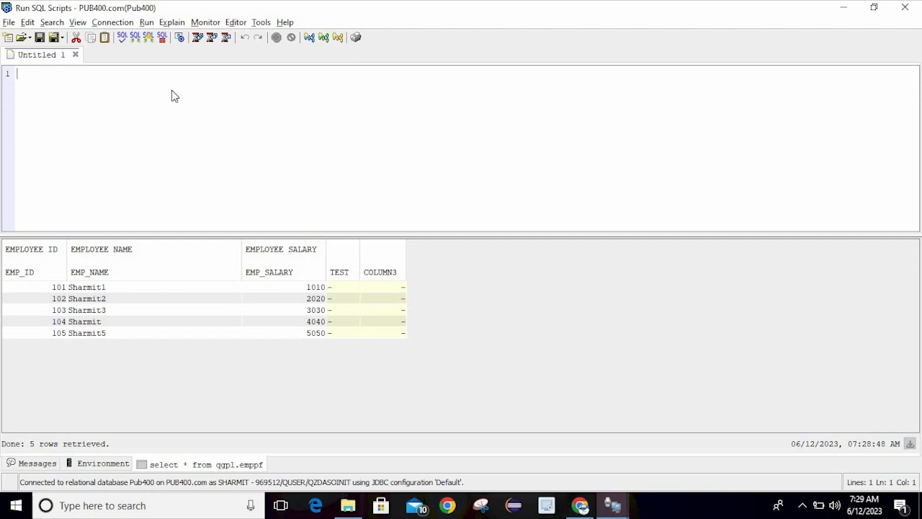
Insert the SELECT * FROM TBL; template and replace TBL with qgpl.emppf
key("ctrl+space")
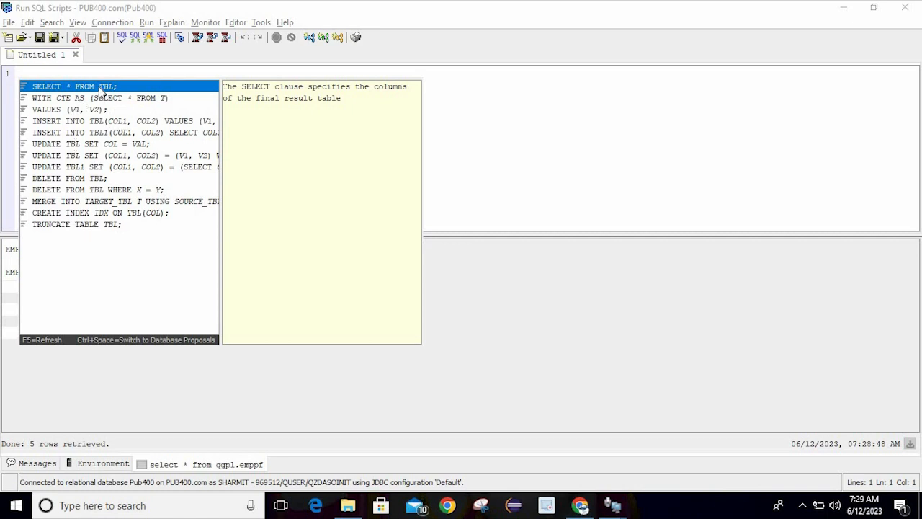
double_click(104, 87)
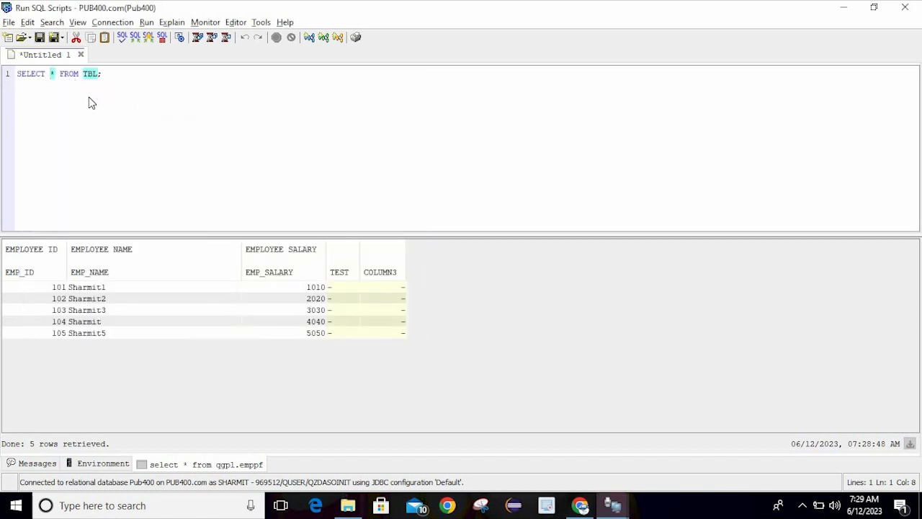
left_click(103, 77)
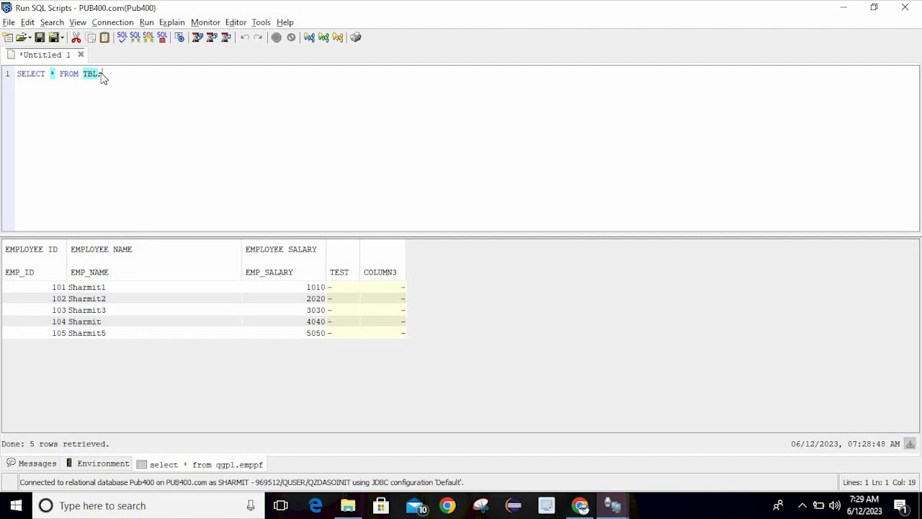
key("BackSpace")
key("BackSpace")
key("BackSpace")
type("qgpl.emppf")
left_click(55, 75)
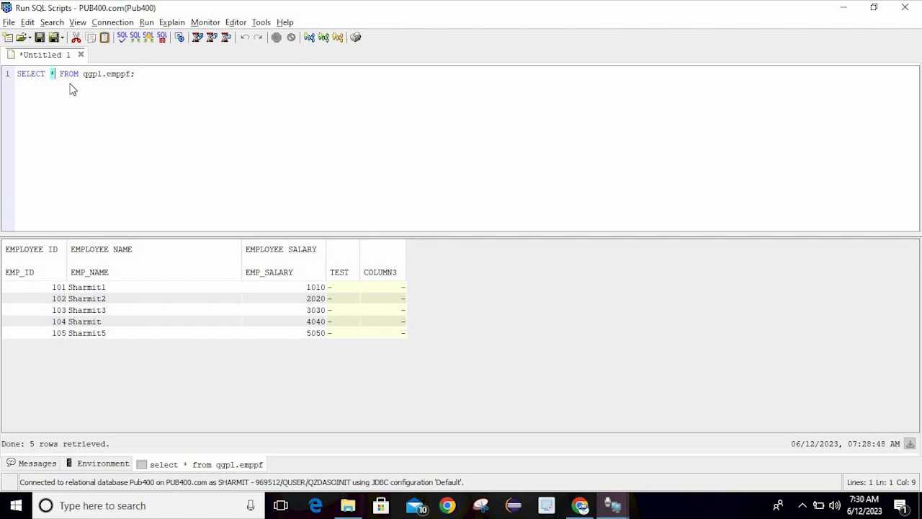
Replace the asterisk with EMP_NAME from the column suggestions and run the query
key("Left")
key("ctrl+space")
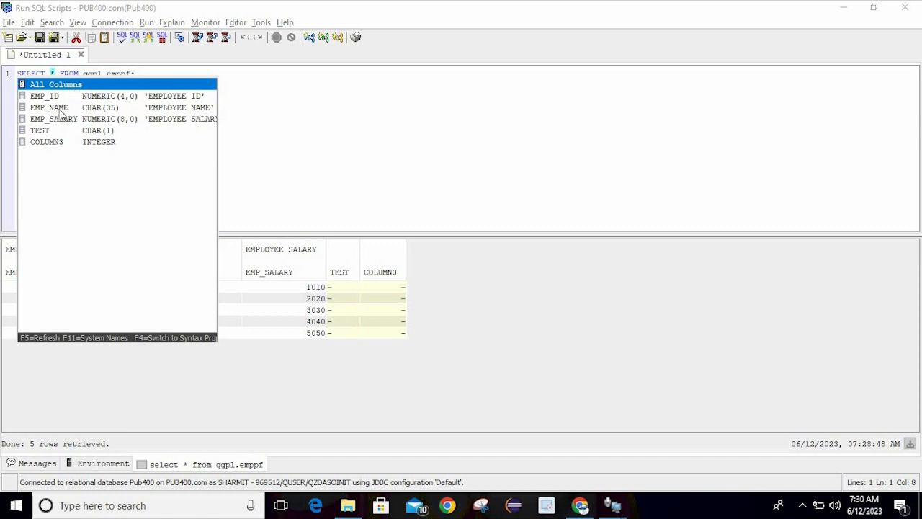
left_click(62, 112)
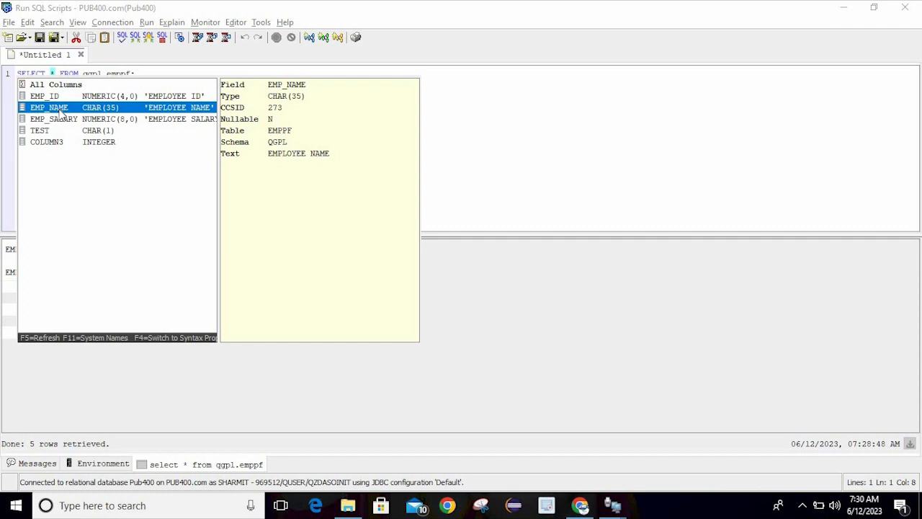
double_click(61, 112)
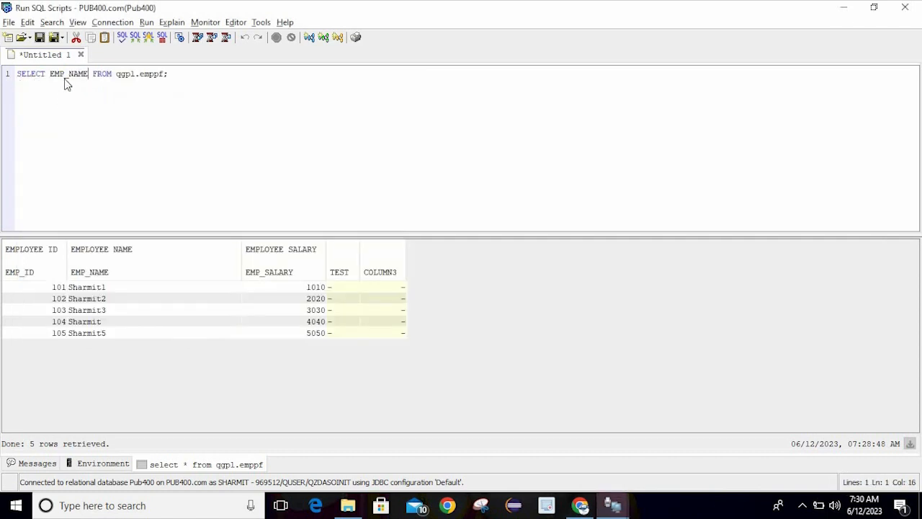
left_click(185, 85)
key("ctrl+r")
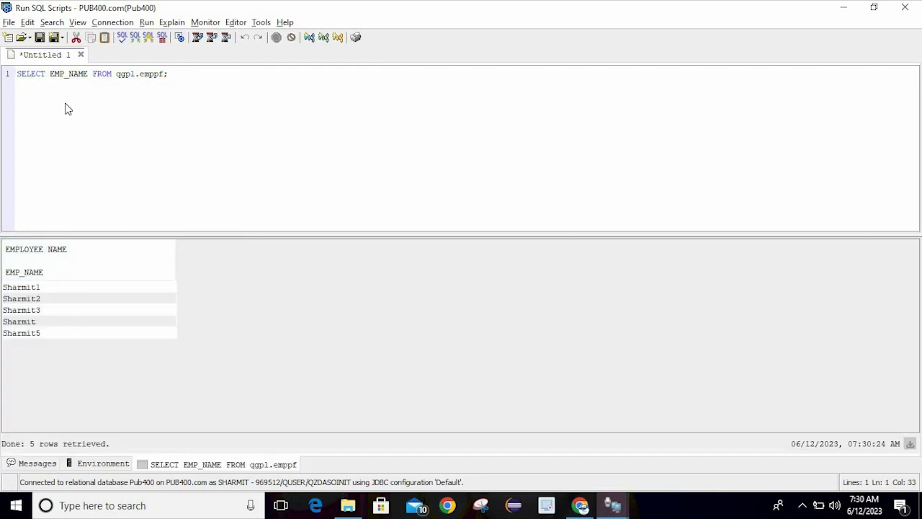
Browse the column details for EMP_NAME and the syntax suggestions before FROM
left_click(81, 76)
key("ctrl+space")
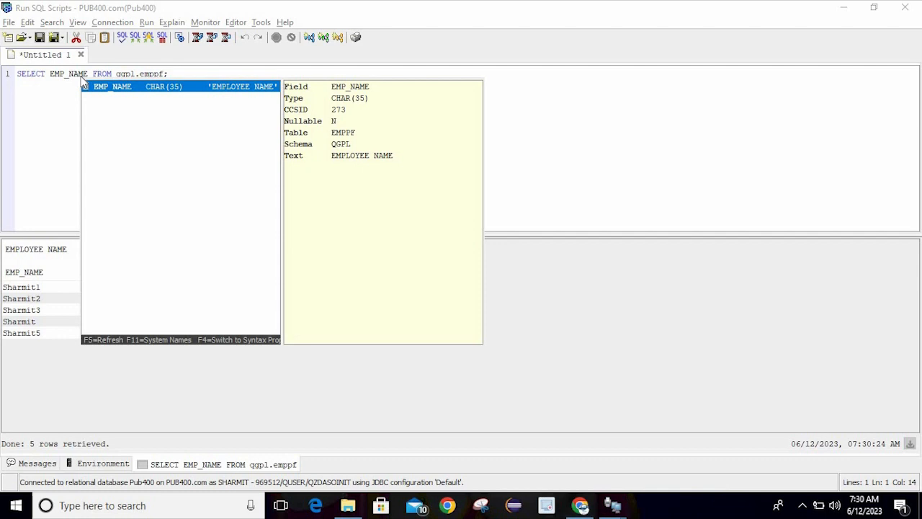
left_click(29, 101)
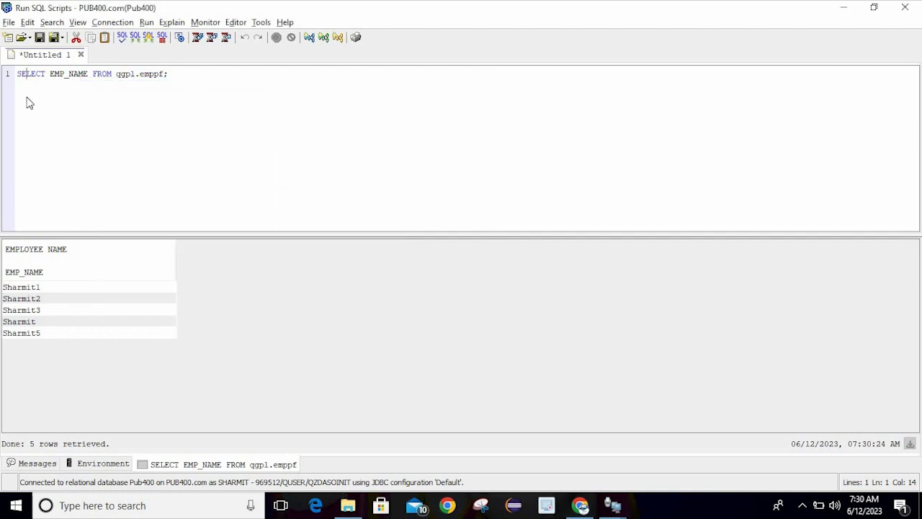
left_click(92, 77)
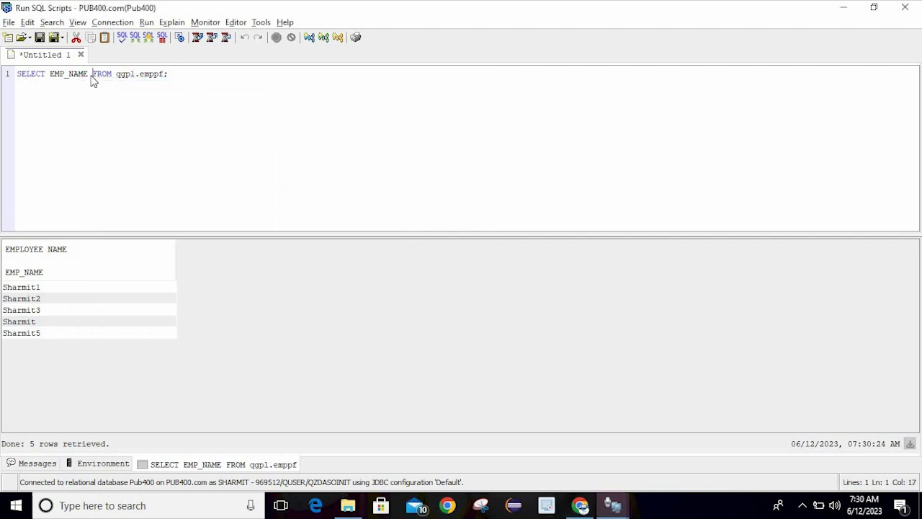
key("ctrl+space")
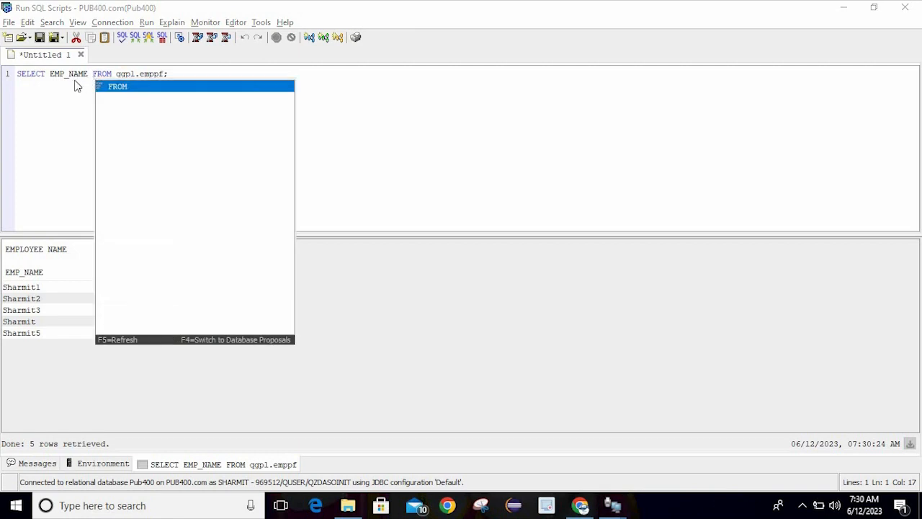
key("Escape")
left_click(73, 78)
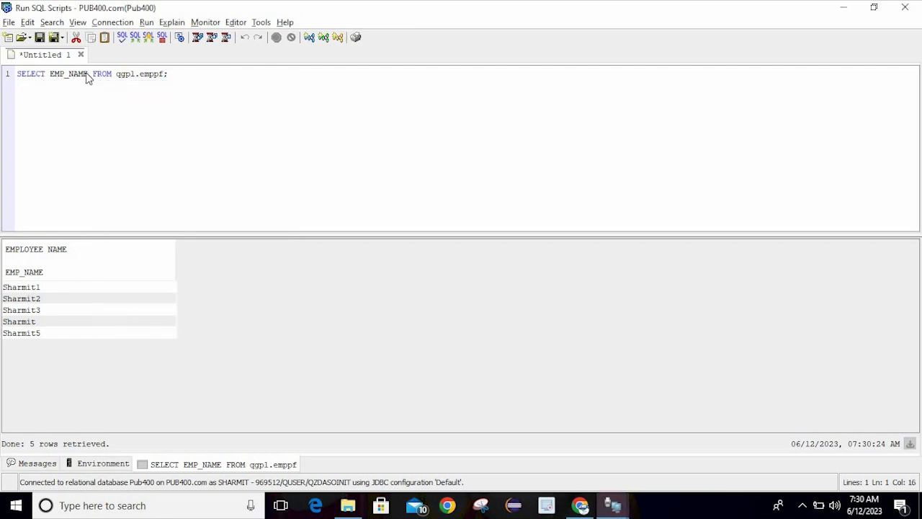
Swap EMP_NAME for EMP_ID, EMP_NAME and EMP_SALARY, run it, then delete emppf after qgpl
key("BackSpace")
key("BackSpace")
key("BackSpace")
key("BackSpace")
key("BackSpace")
key("BackSpace")
key("BackSpace")
key("BackSpace")
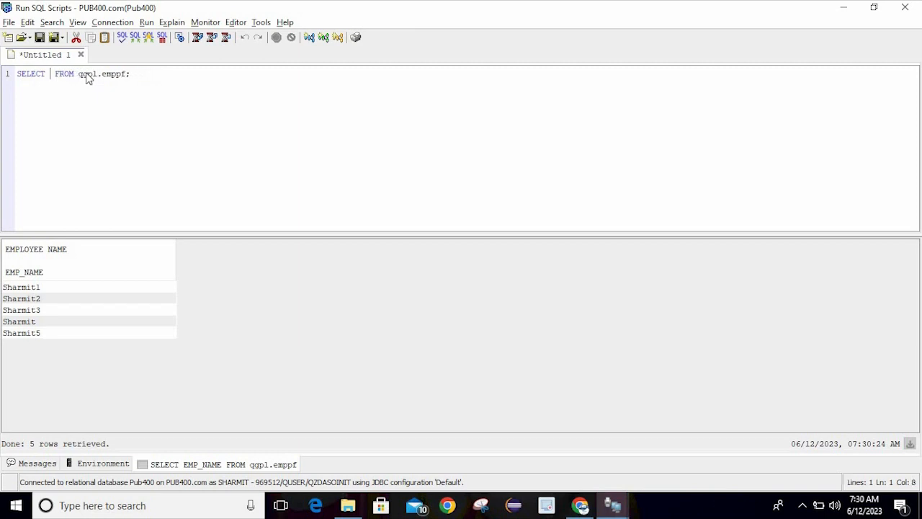
key("ctrl+space")
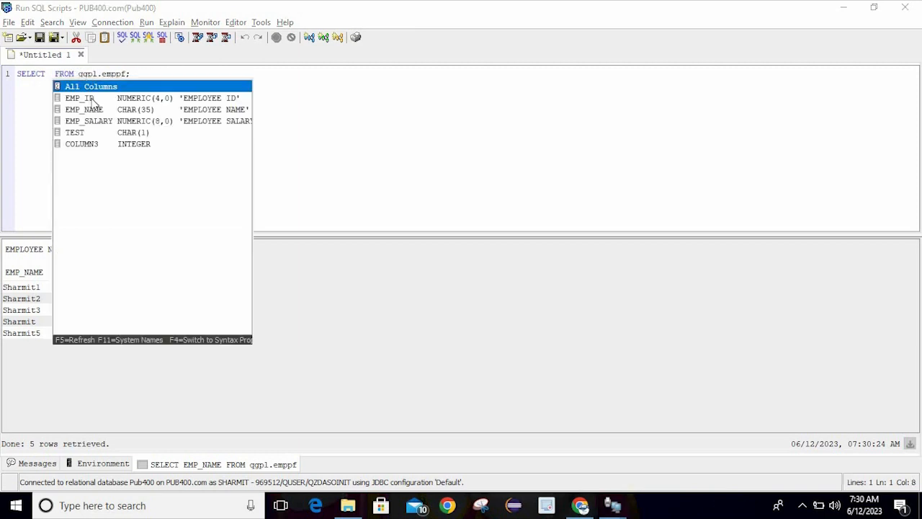
left_click(92, 100, "ctrl")
left_click(93, 112, "ctrl")
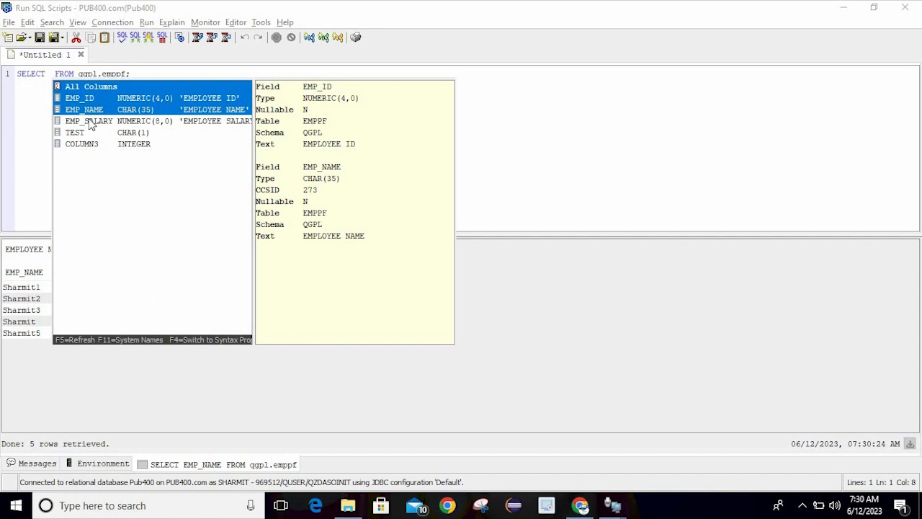
left_click(92, 121, "ctrl")
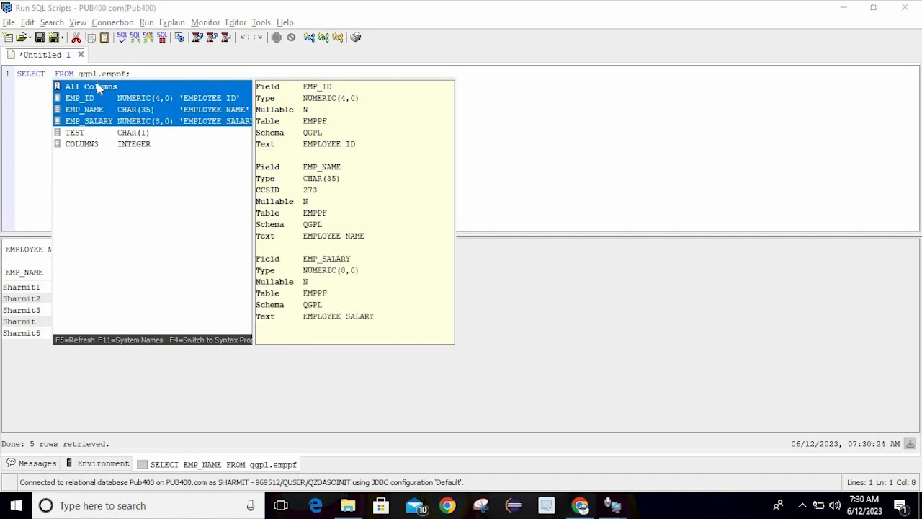
left_click(98, 87, "ctrl")
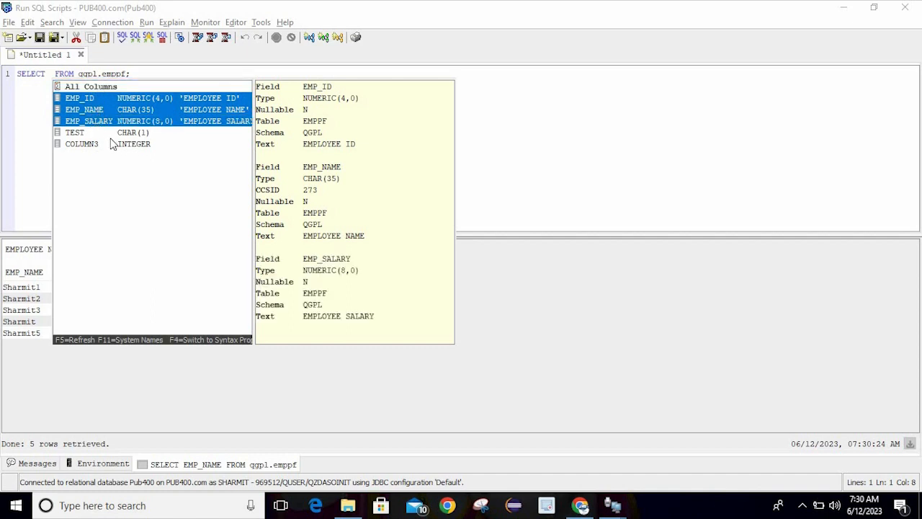
key("Return")
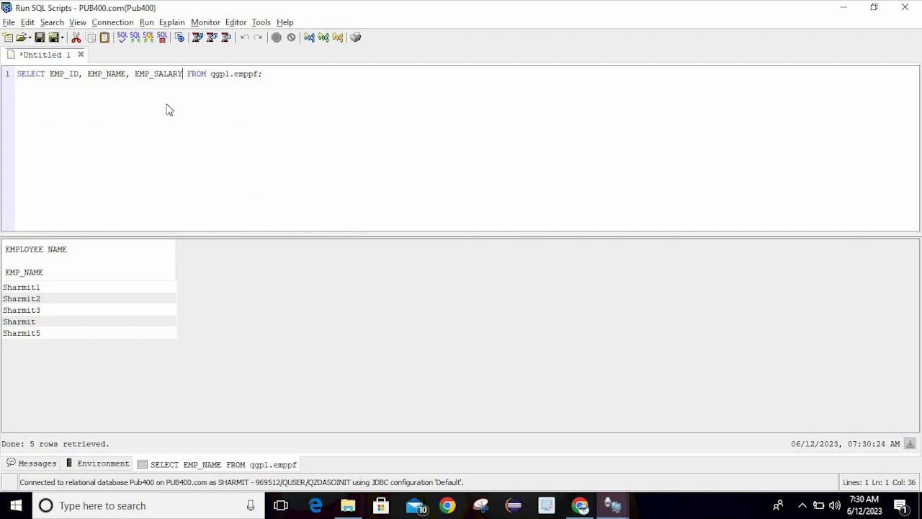
key("ctrl+Return")
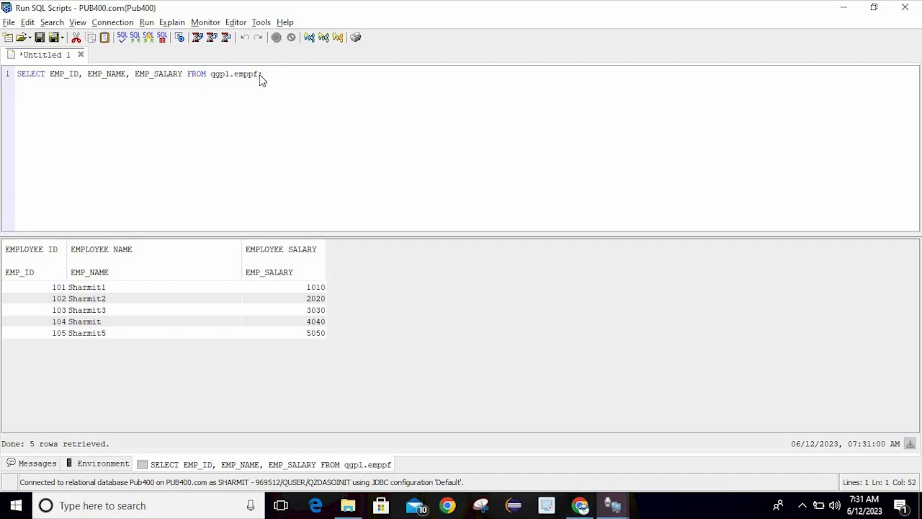
key("BackSpace")
key("BackSpace")
key("BackSpace")
key("BackSpace")
key("BackSpace")
Set the queried table to QGPL.ACCOUNT from the schema's table suggestions
key("ctrl+space")
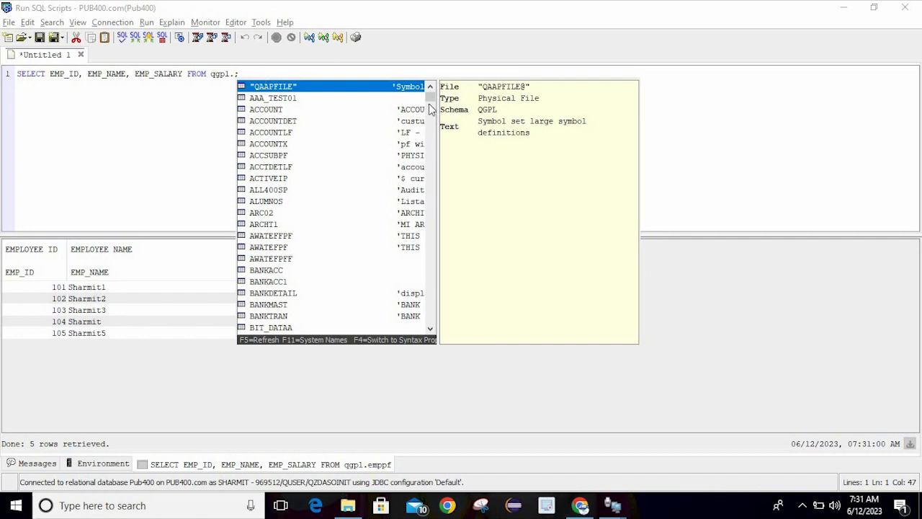
left_click_drag(433, 99, 452, 182)
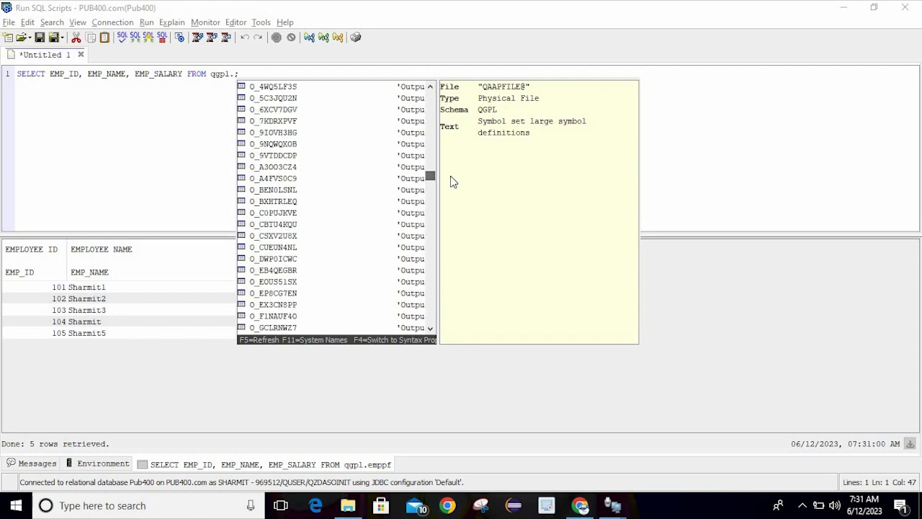
left_click(704, 121)
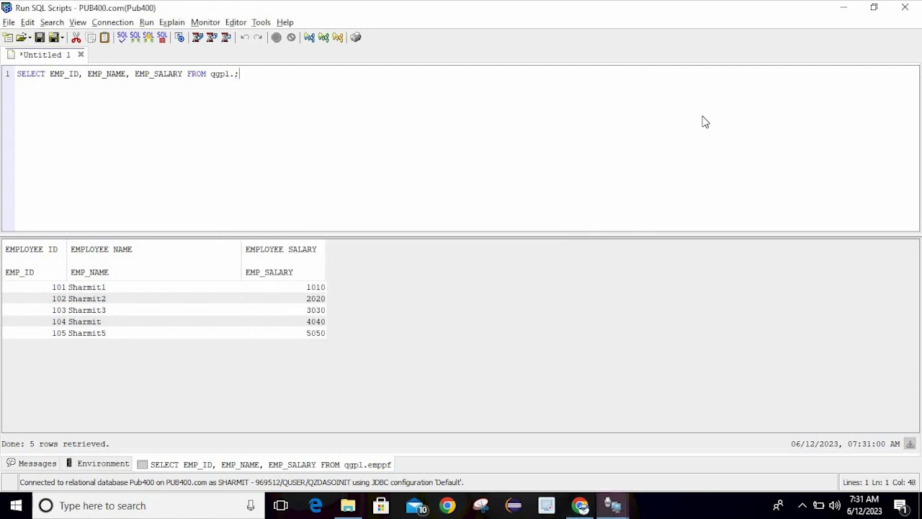
left_click(235, 75)
key("ctrl+space")
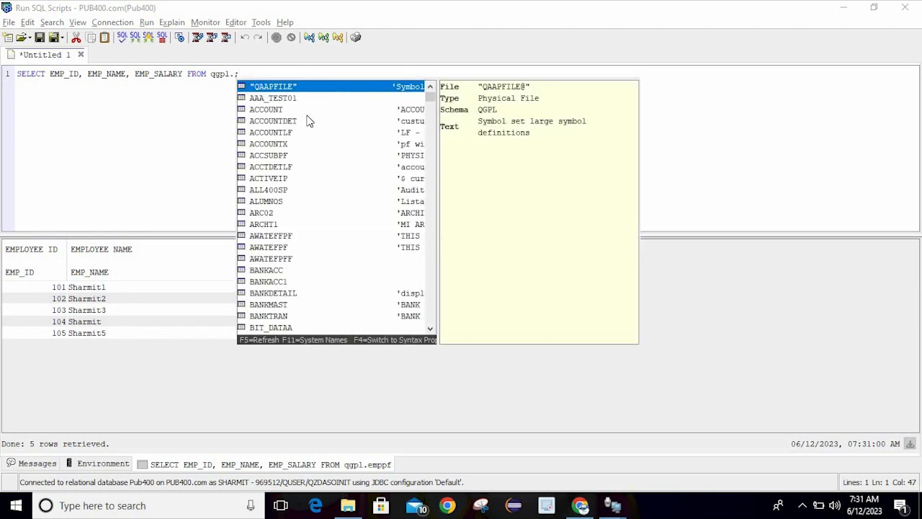
left_click(289, 112)
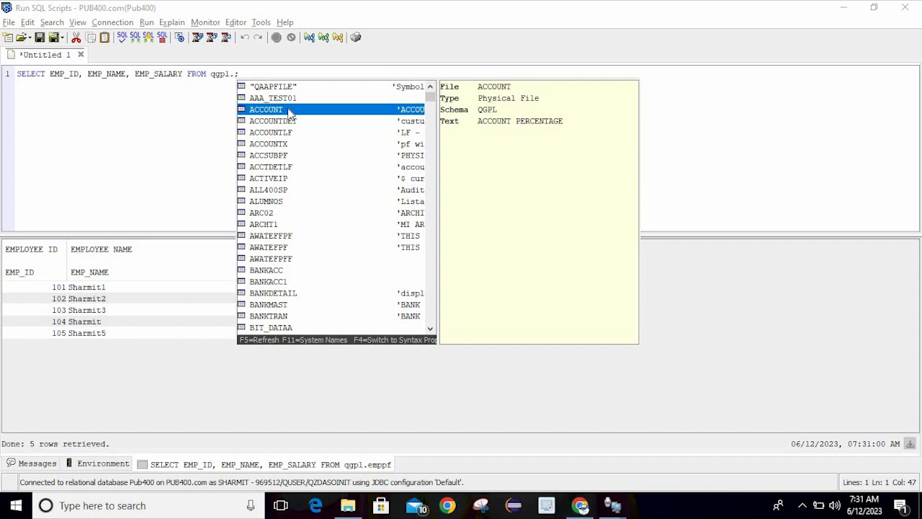
double_click(288, 112)
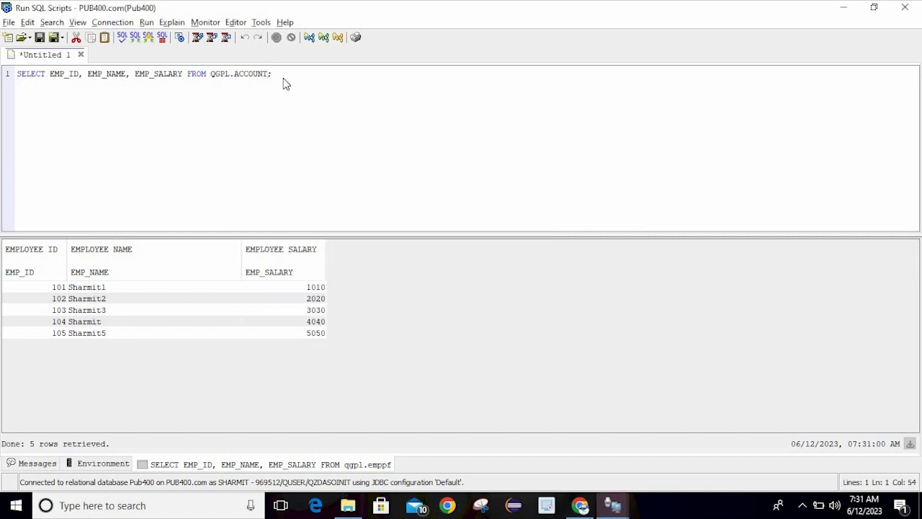
Run the query on QGPL.ACCOUNT, then delete the column names after the SQL0206 error
left_click(282, 79)
key("ctrl+y")
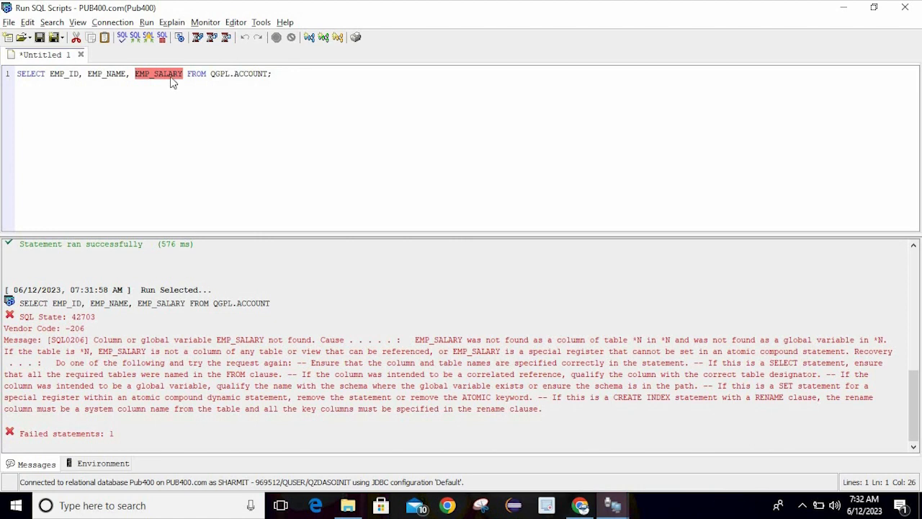
key("BackSpace")
key("BackSpace")
key("BackSpace")
key("BackSpace")
key("BackSpace")
key("BackSpace")
key("BackSpace")
key("BackSpace")
key("BackSpace")
key("BackSpace")
key("BackSpace")
key("BackSpace")
key("BackSpace")
key("BackSpace")
key("BackSpace")
key("BackSpace")
key("BackSpace")
key("BackSpace")
key("BackSpace")
key("BackSpace")
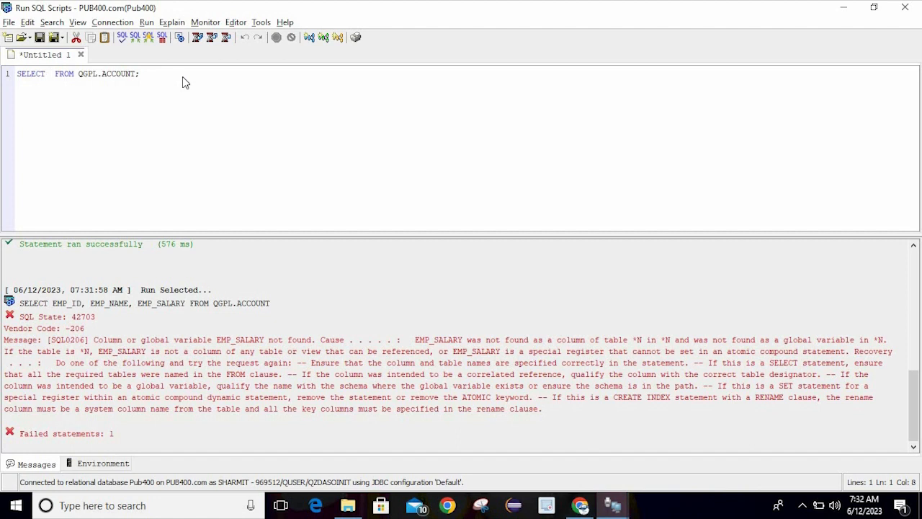
Run SELECT * FROM QGPL.ACCOUNT, which fails with an SQL0551 authority error
type("*")
key("End")
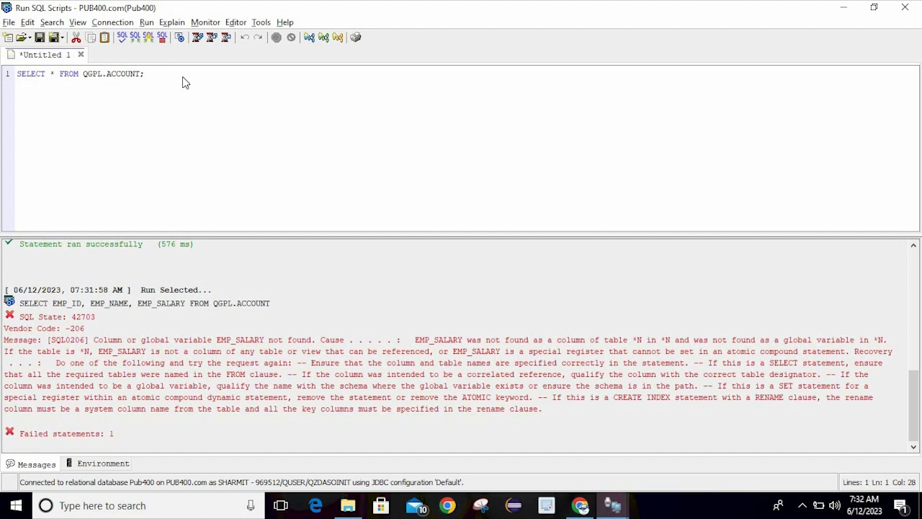
key("ctrl+r")
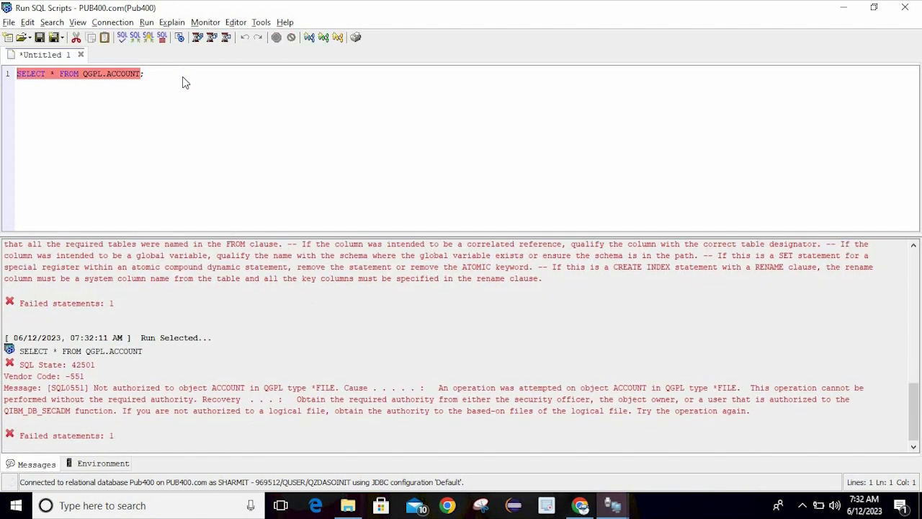
Clear the failed statement and run select * from qgpl.emppf instead
left_click(172, 80)
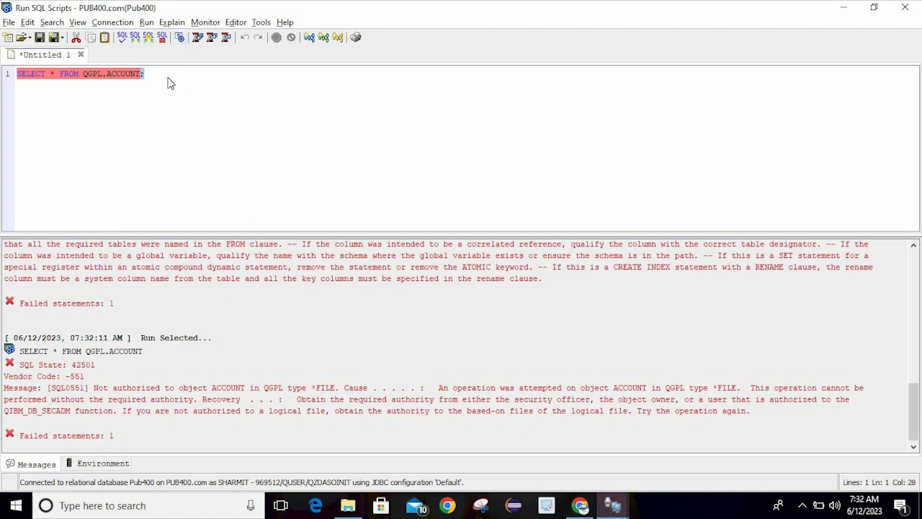
key("ctrl+z")
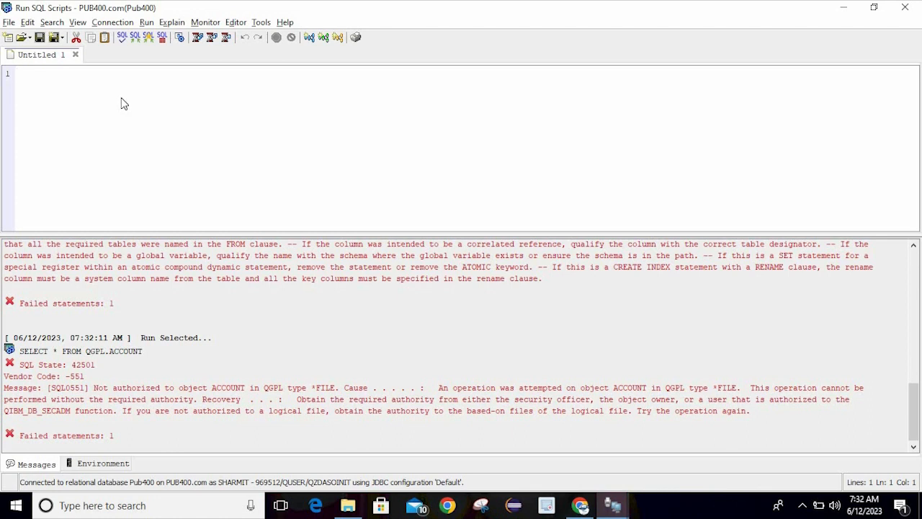
type("sele")
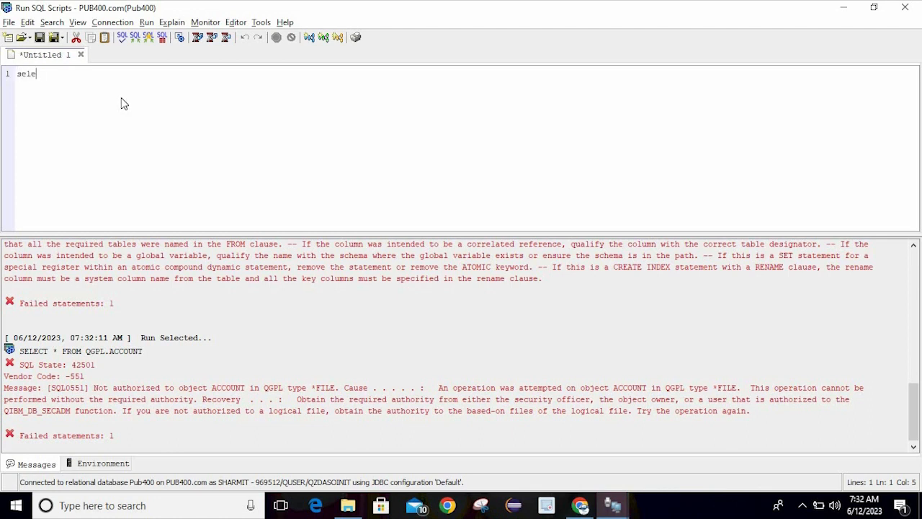
type("ct * from")
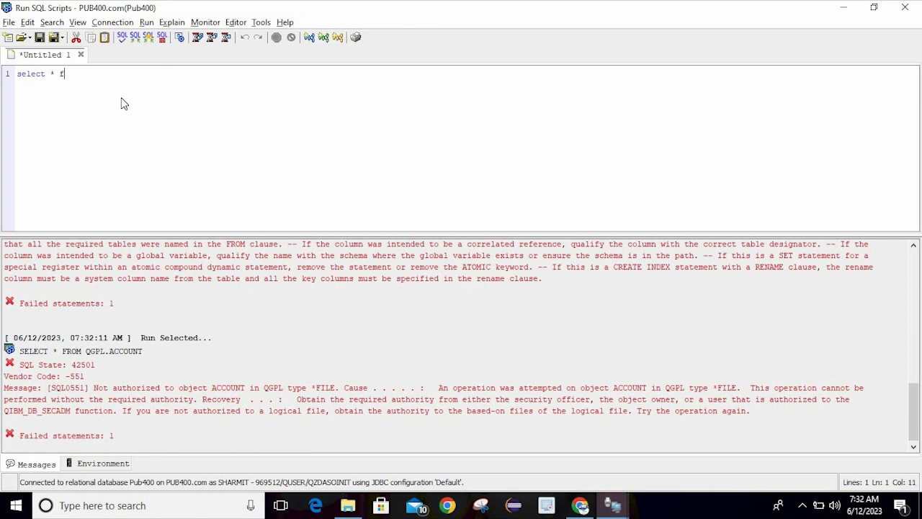
type(" qgpl.emppf")
key("ctrl+Return")
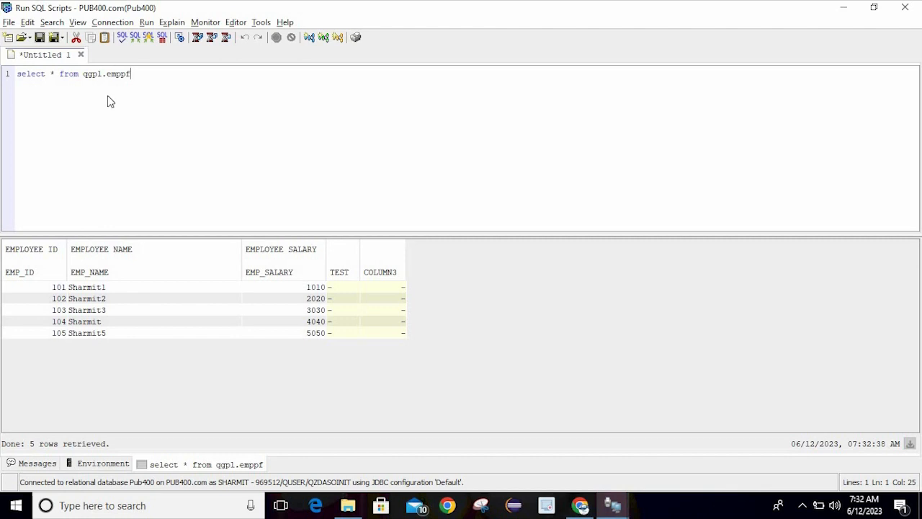
Format the query onto separate lines, then delete all the script text
left_click(123, 42)
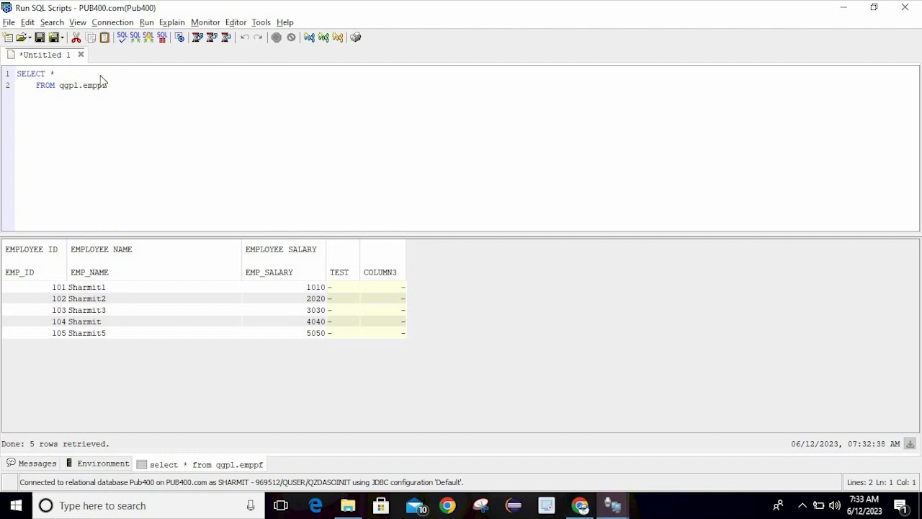
left_click(119, 90)
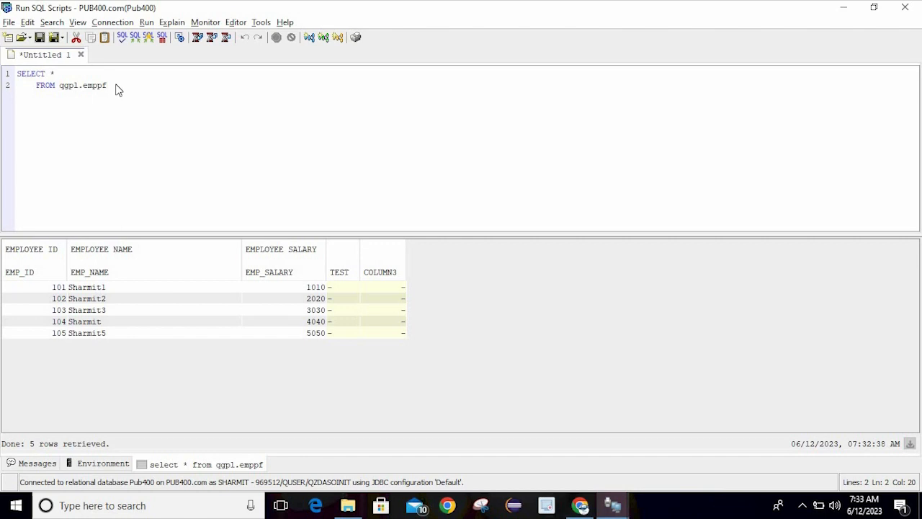
key("ctrl+a")
key("Delete")
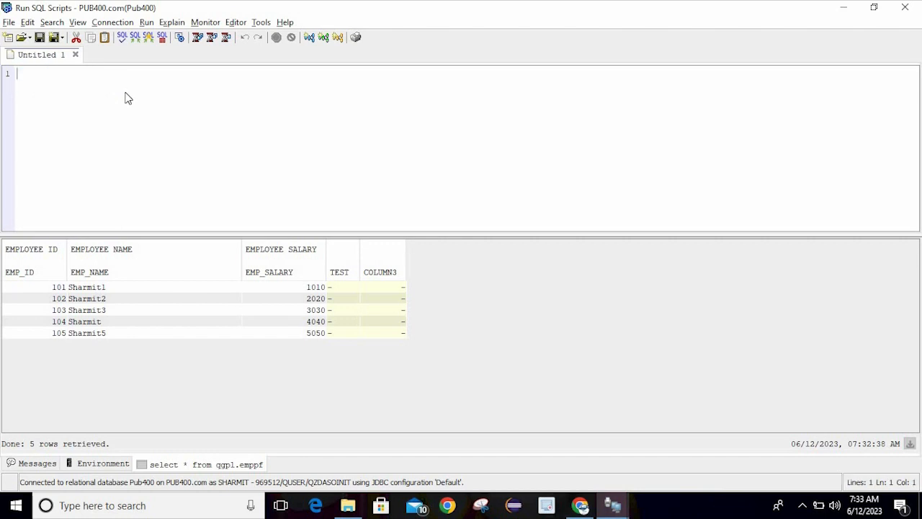
Insert the DDL example 'Alter Table to Add Column' from the SQL examples library
left_click(140, 45)
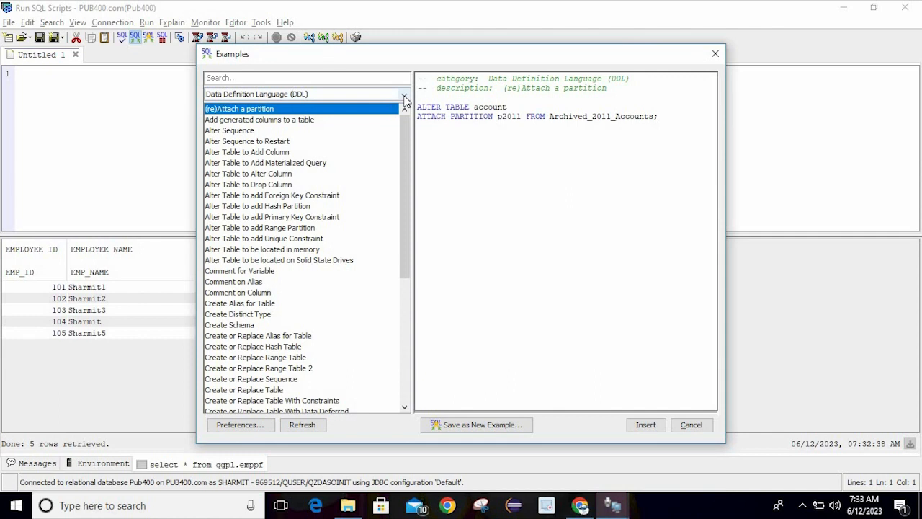
left_click(404, 97)
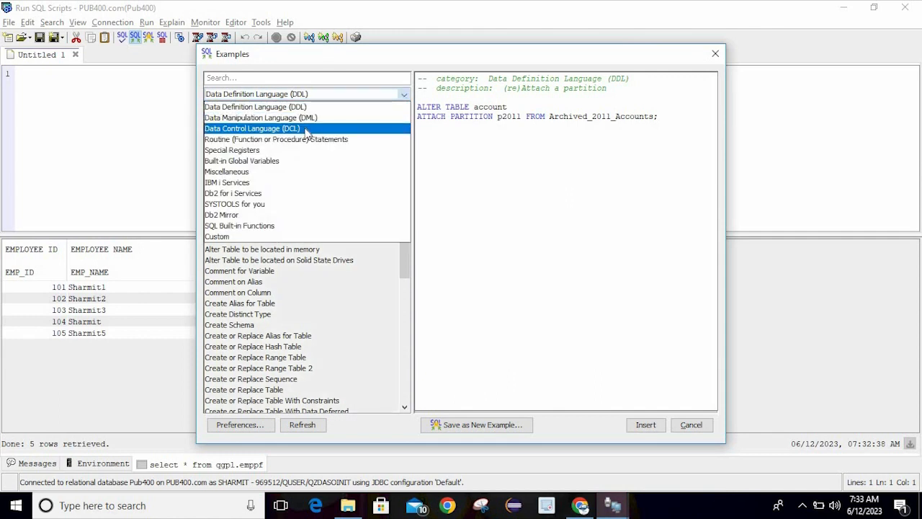
left_click(319, 108)
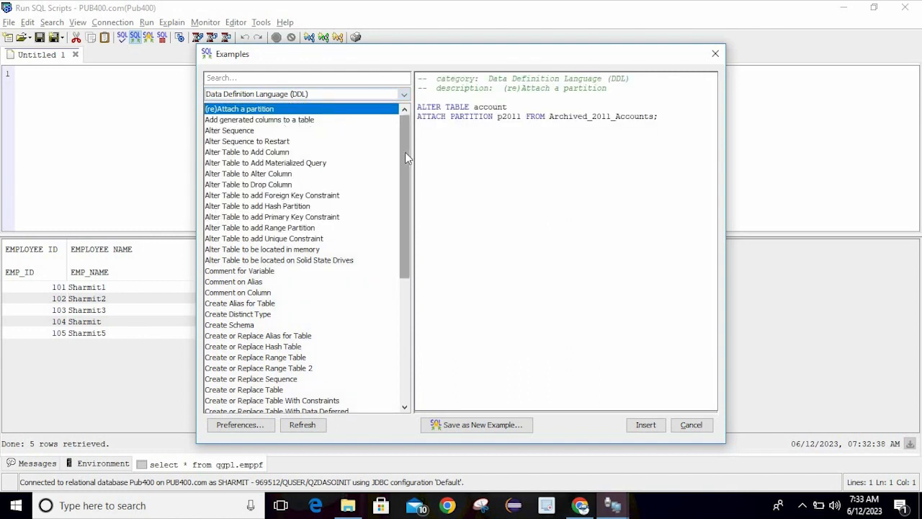
left_click_drag(405, 153, 424, 189)
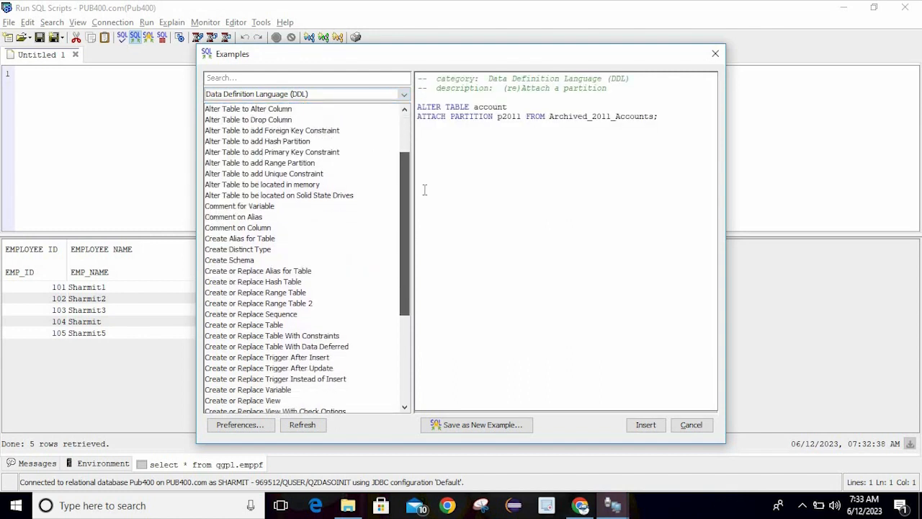
left_click(243, 262)
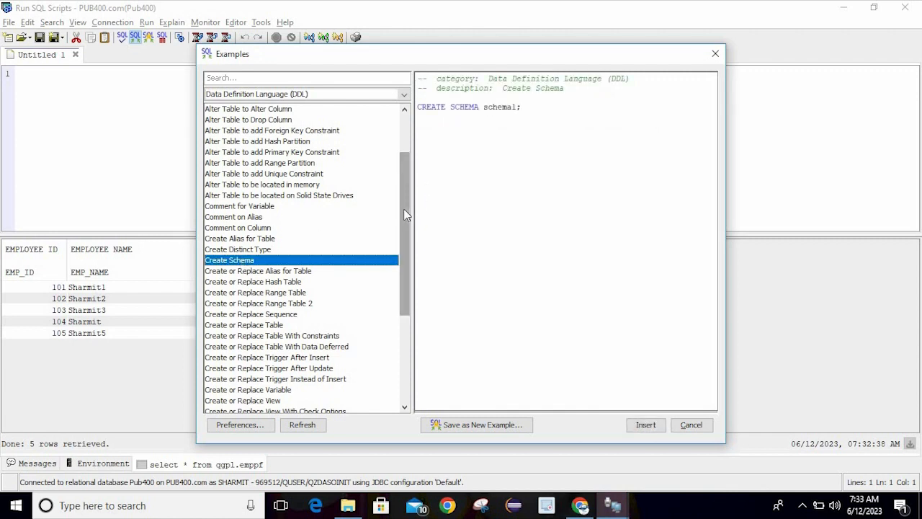
left_click(299, 271)
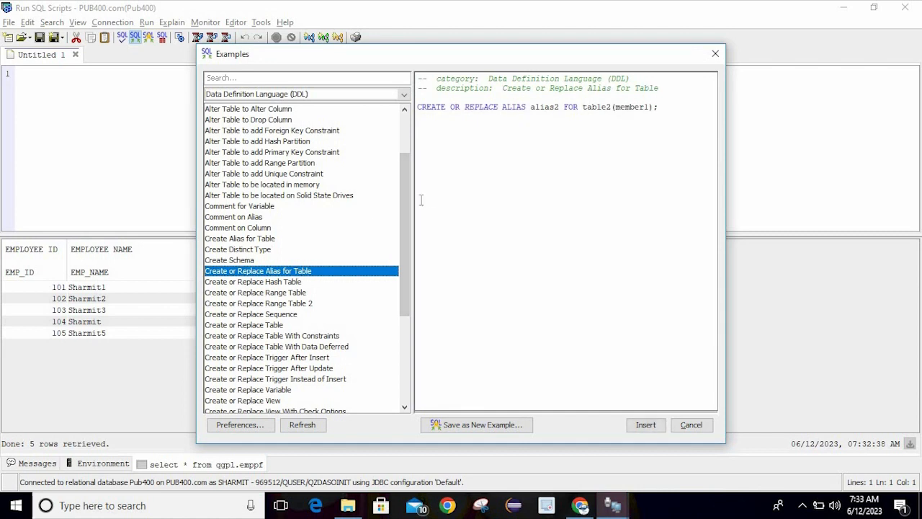
left_click_drag(406, 221, 411, 163)
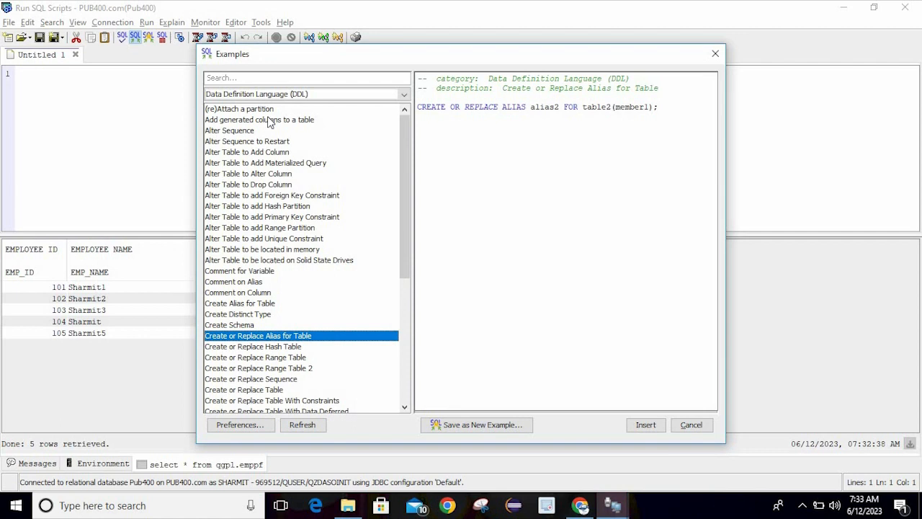
left_click(275, 153)
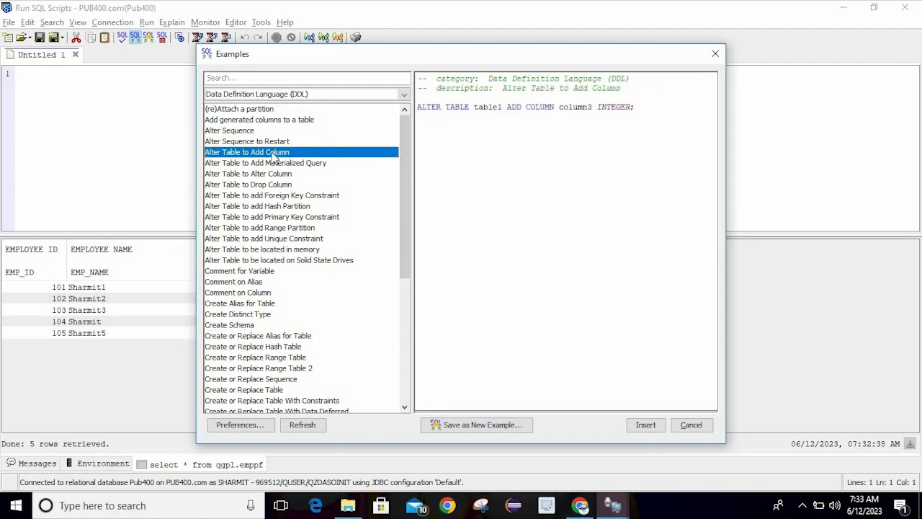
left_click(645, 425)
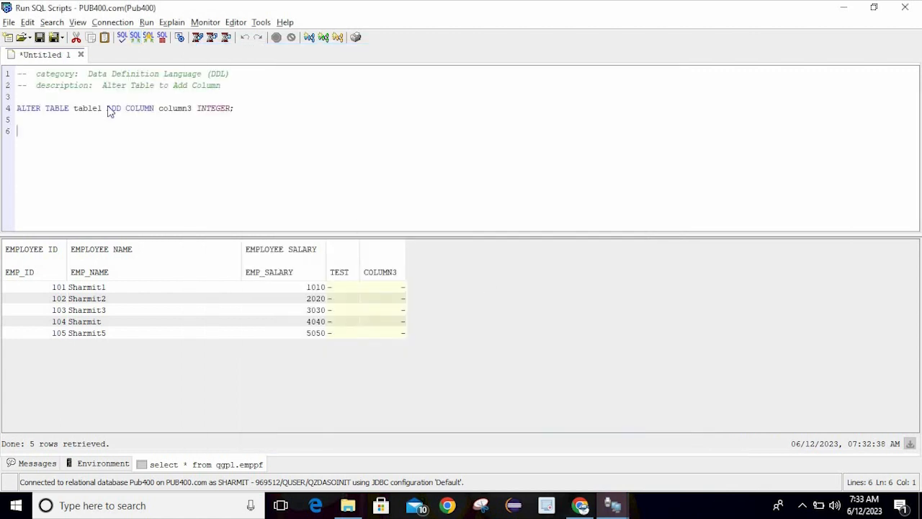
Replace table1 in the ALTER TABLE statement with qgpl.emppf
left_click(104, 110)
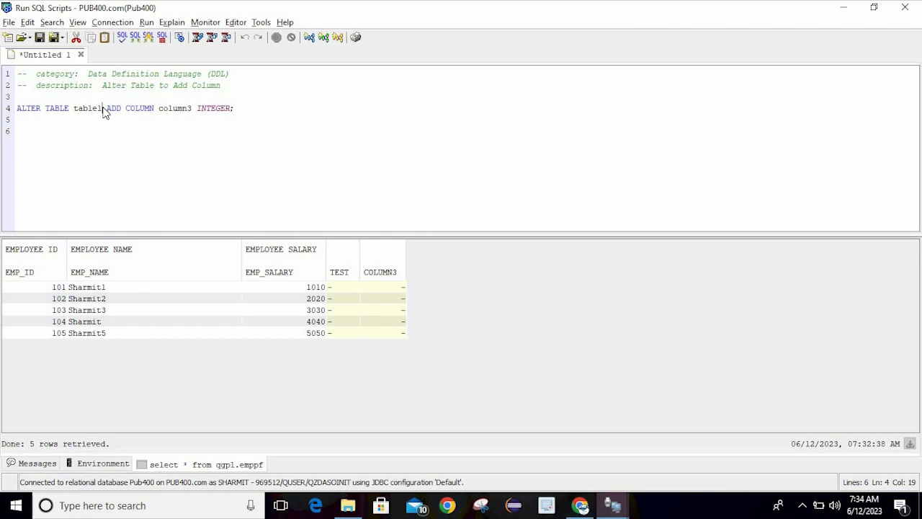
key("BackSpace")
key("BackSpace")
key("BackSpace")
key("BackSpace")
key("BackSpace")
key("BackSpace")
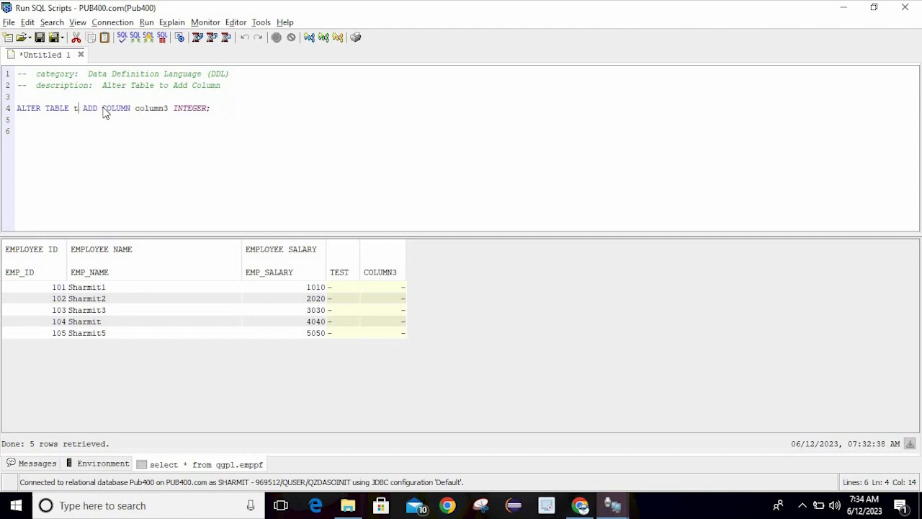
type("qgpl.e")
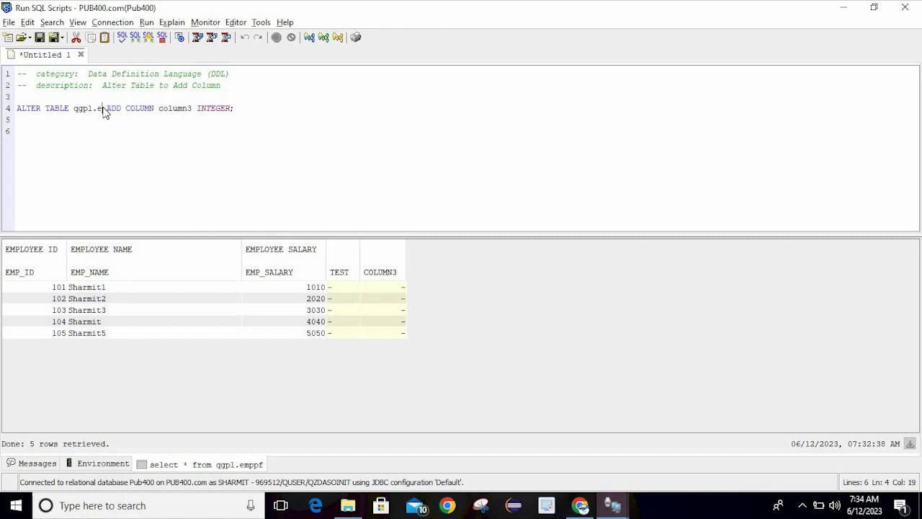
type("mppf")
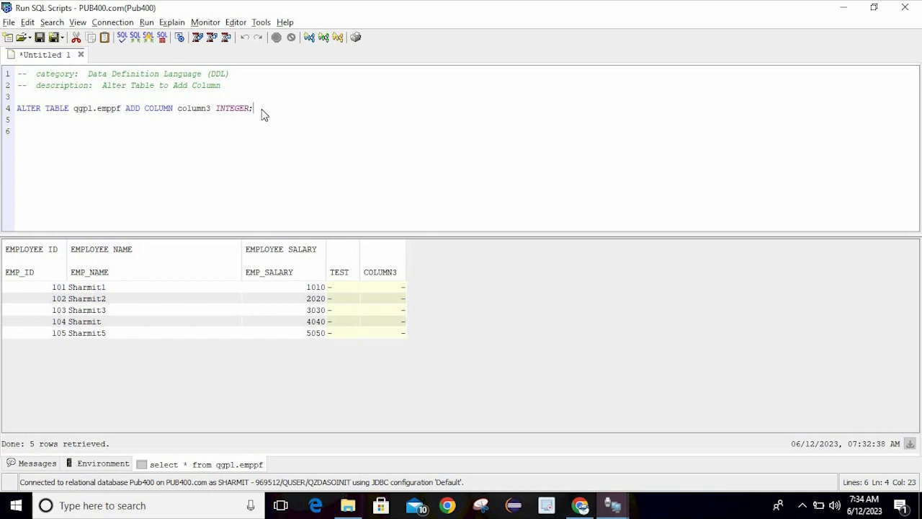
Run the ALTER TABLE statement adding column3, which fails as a duplicate column
key("ctrl+r")
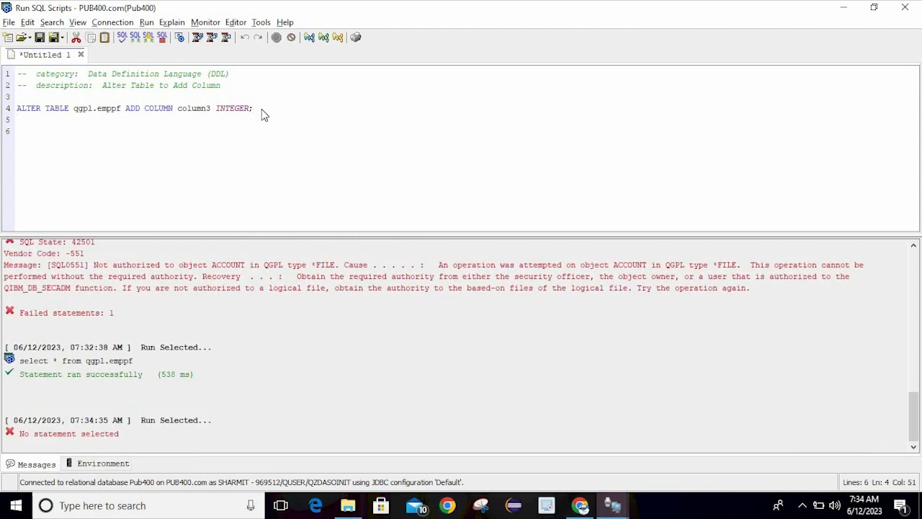
key("ctrl+a")
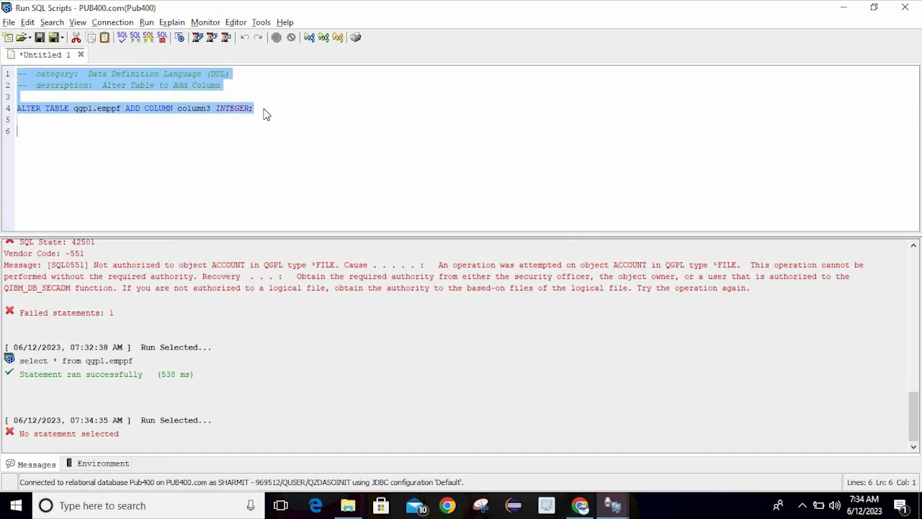
left_click(265, 113)
key("ctrl+r")
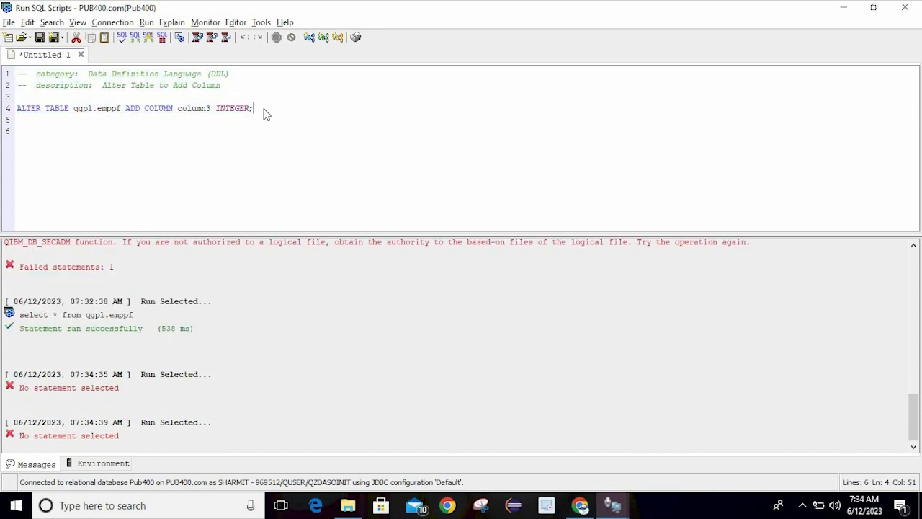
key("ctrl+a")
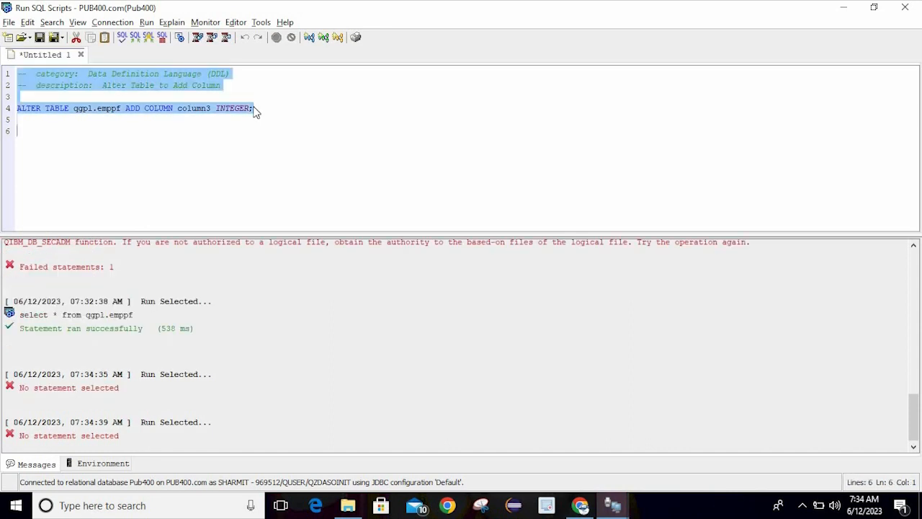
left_click(200, 41)
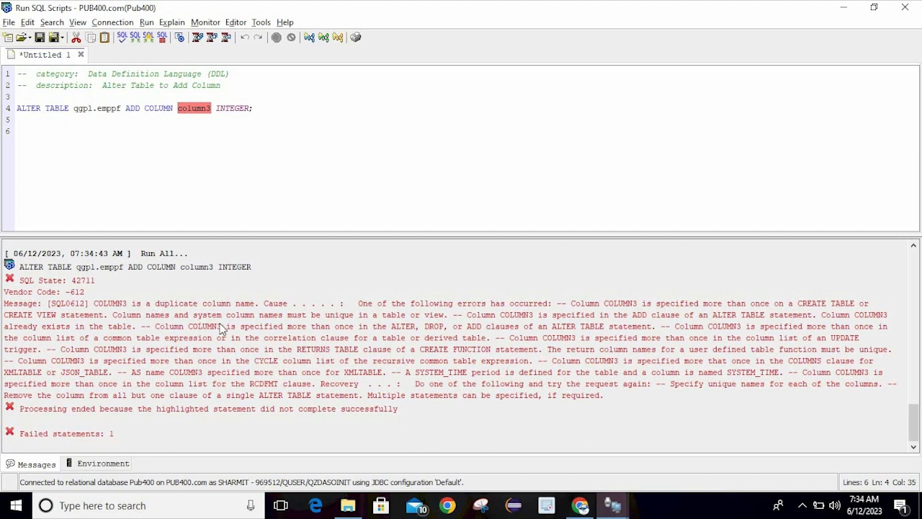
Rename column3 to column4 in the ALTER TABLE statement and run it again
left_click(213, 114)
key("BackSpace")
type("4")
key("BackSpace")
type("4")
key("ctrl+r")
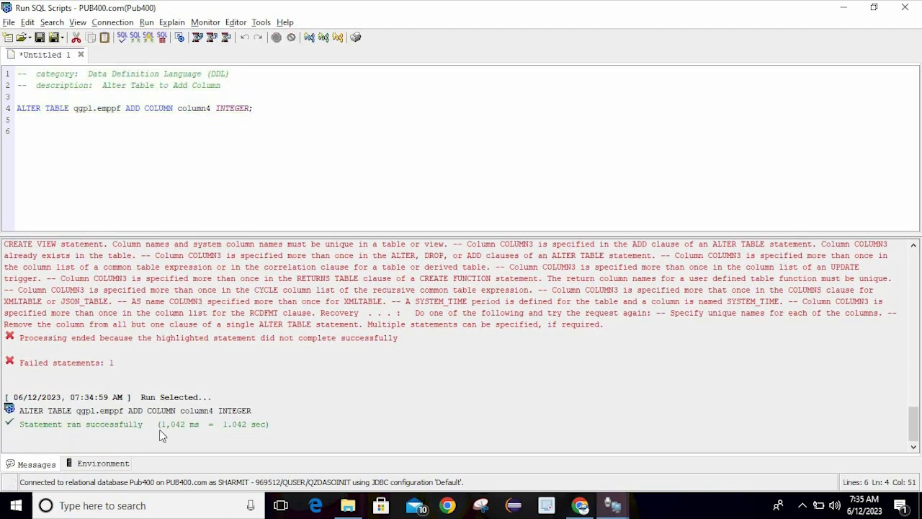
Replace the script with 'select * from qgpl.emppf' and run it to list the rows
key("ctrl+a")
type("s")
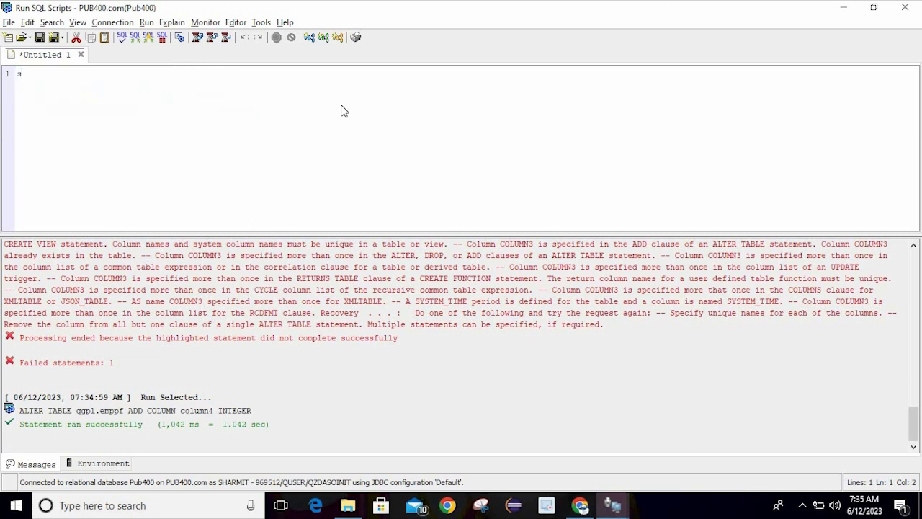
type("elect * from q")
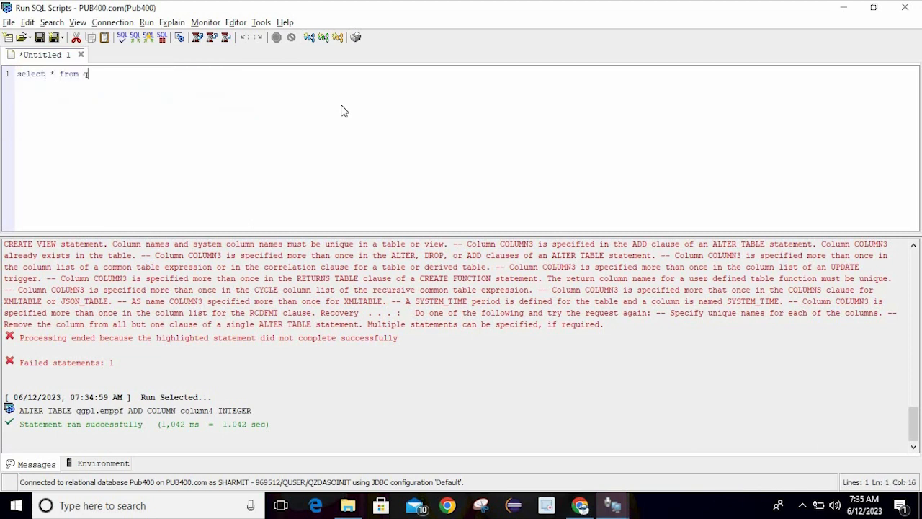
type("gpl.emppf")
key("ctrl+y")
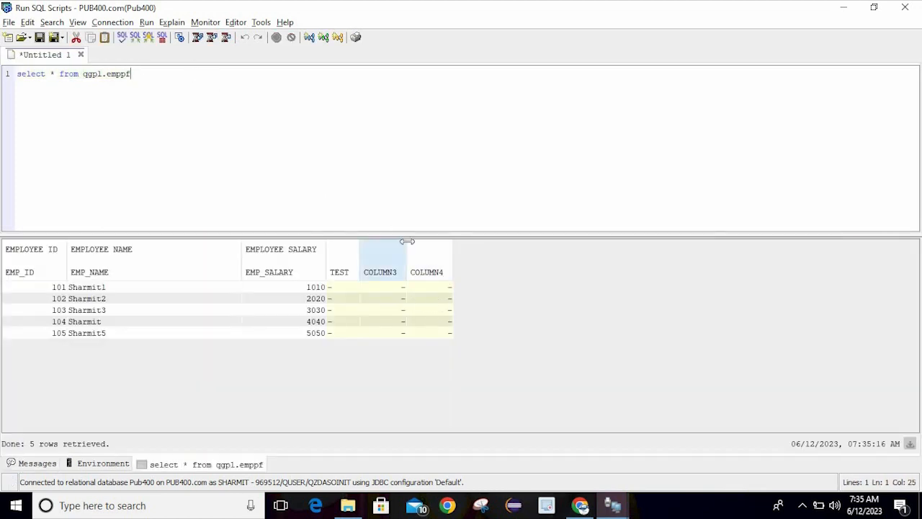
mouse_move(418, 282)
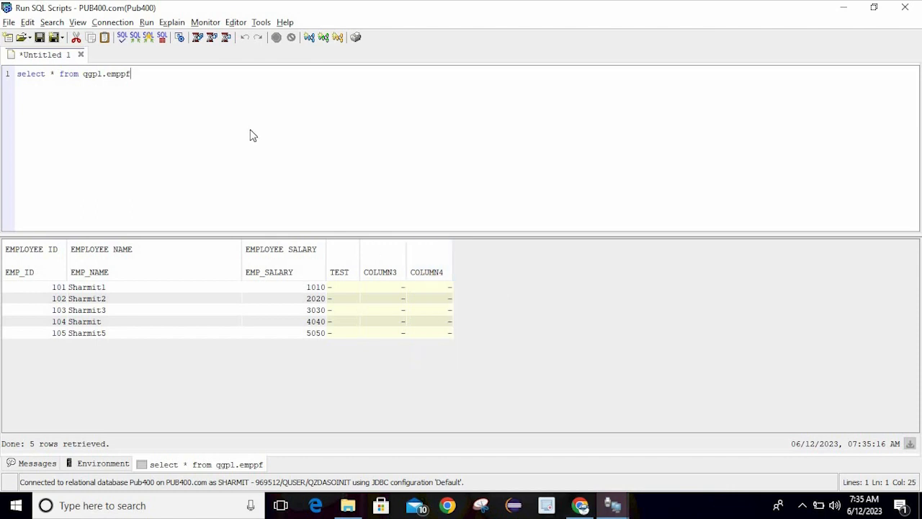
left_click(136, 39)
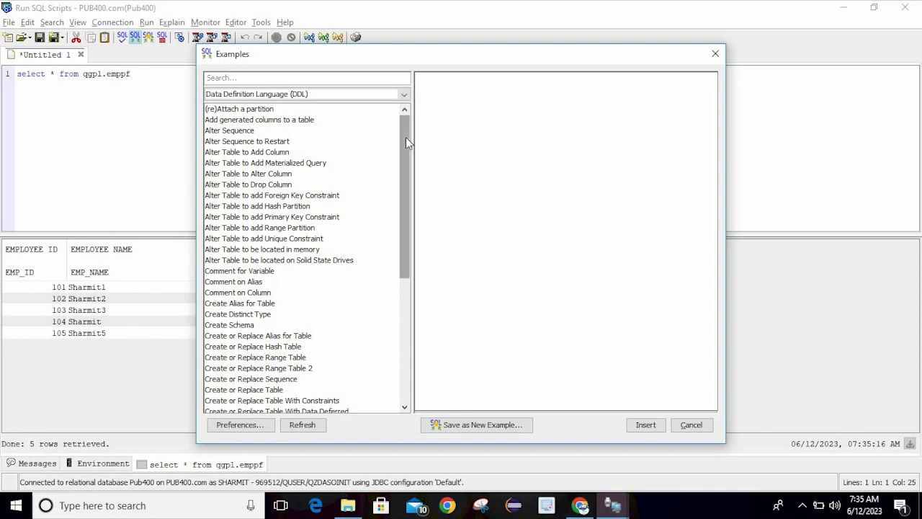
left_click(289, 197)
left_click(308, 207)
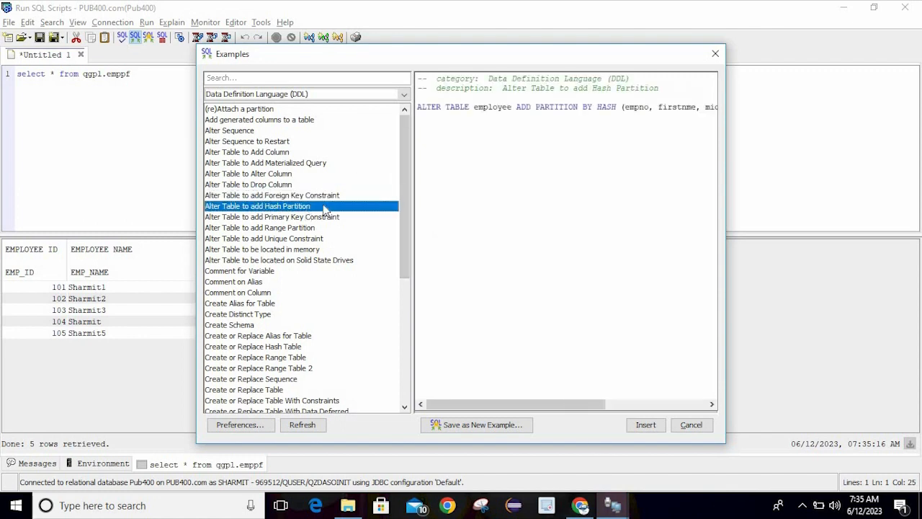
left_click_drag(407, 160, 422, 69)
left_click(404, 94)
left_click(327, 118)
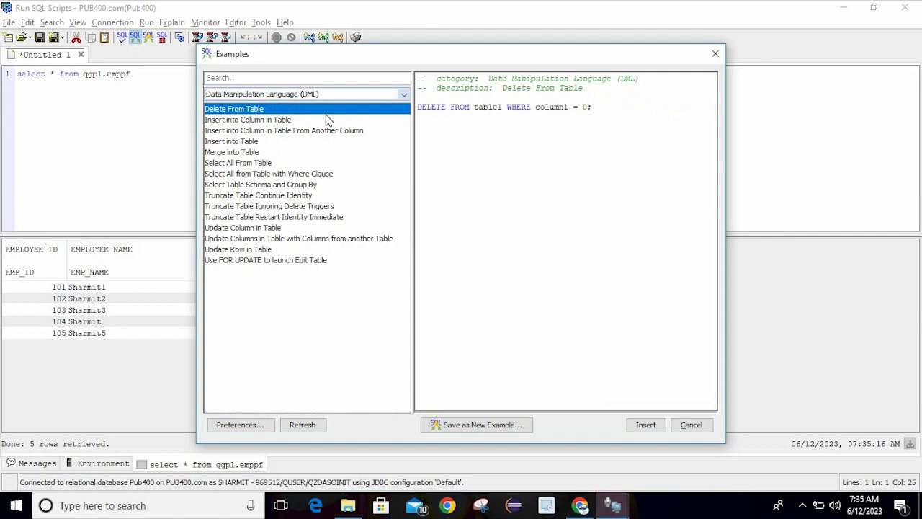
left_click(258, 120)
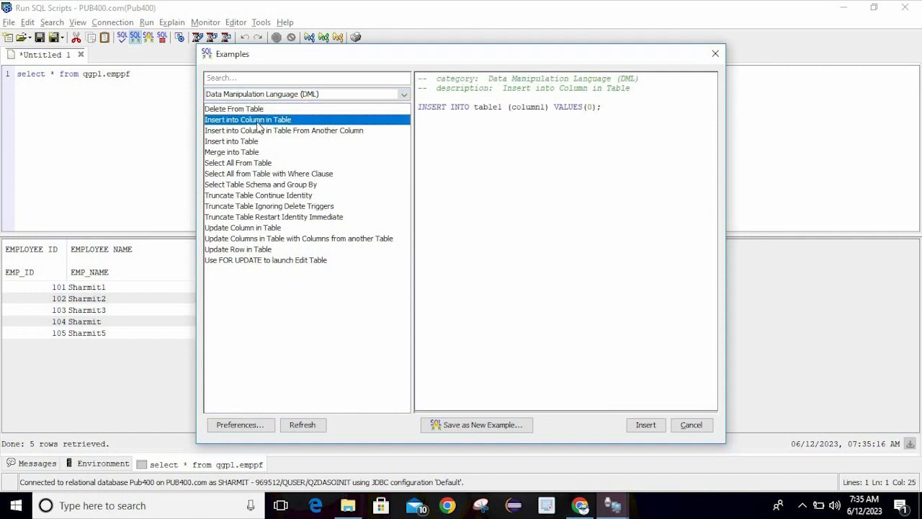
left_click(259, 130)
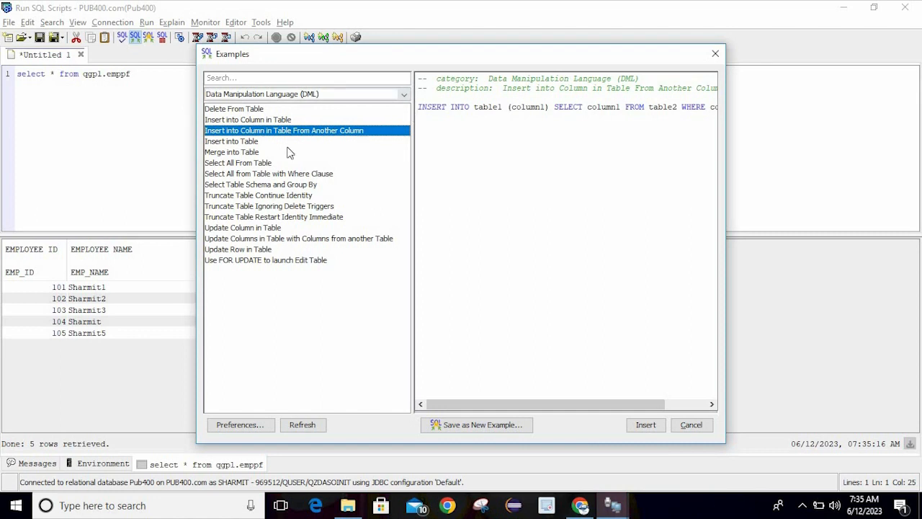
left_click(263, 154)
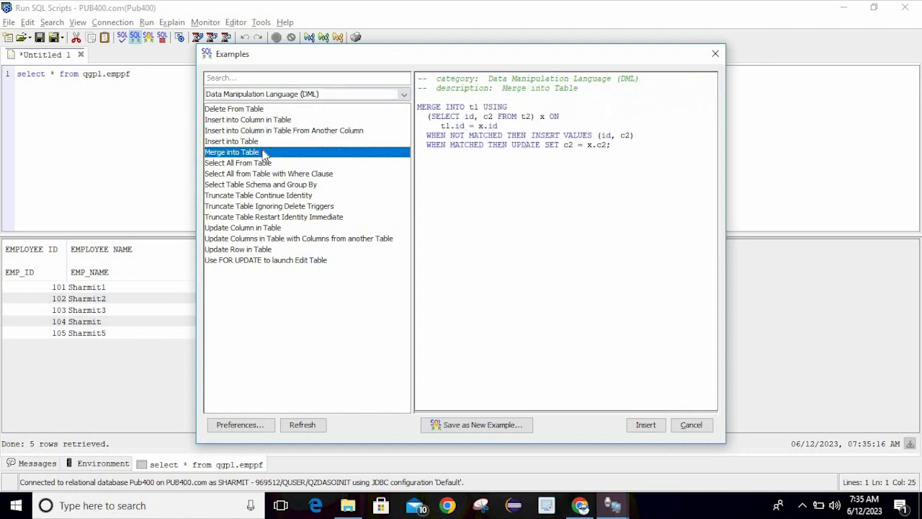
left_click(401, 93)
left_click(317, 132)
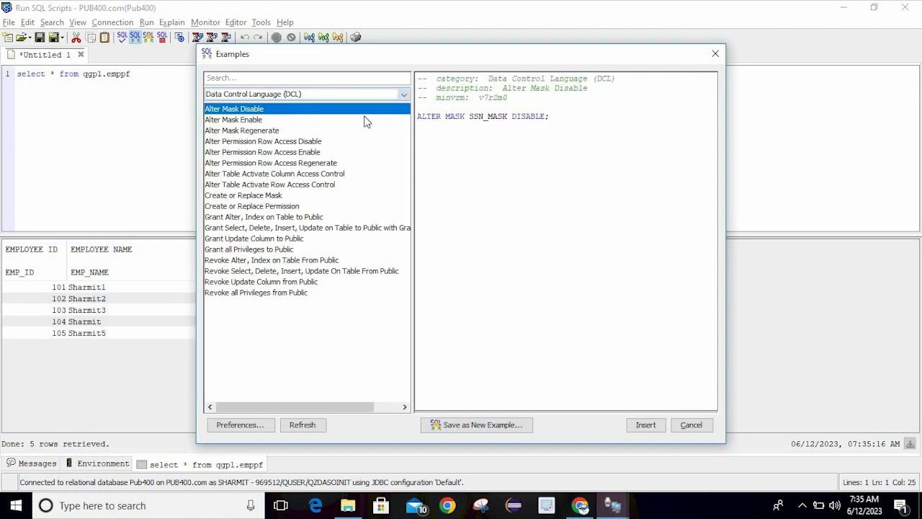
left_click(374, 96)
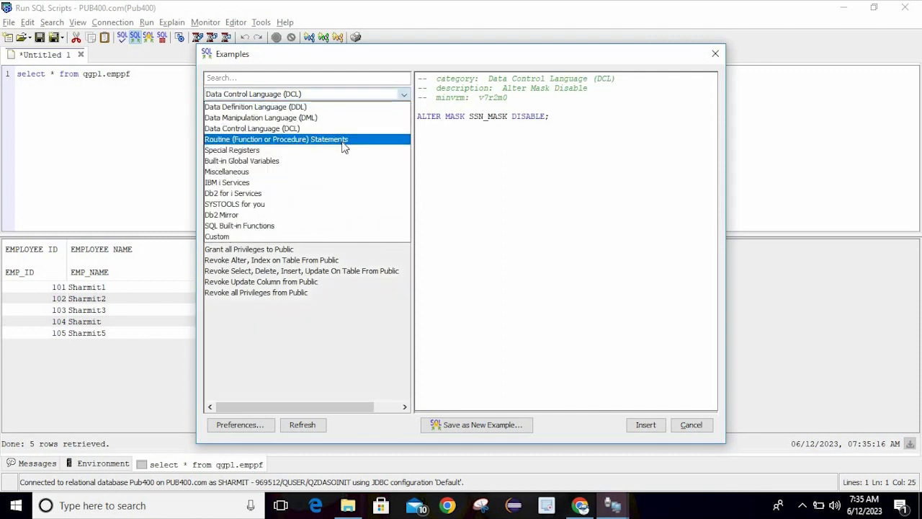
left_click(343, 145)
left_click(357, 92)
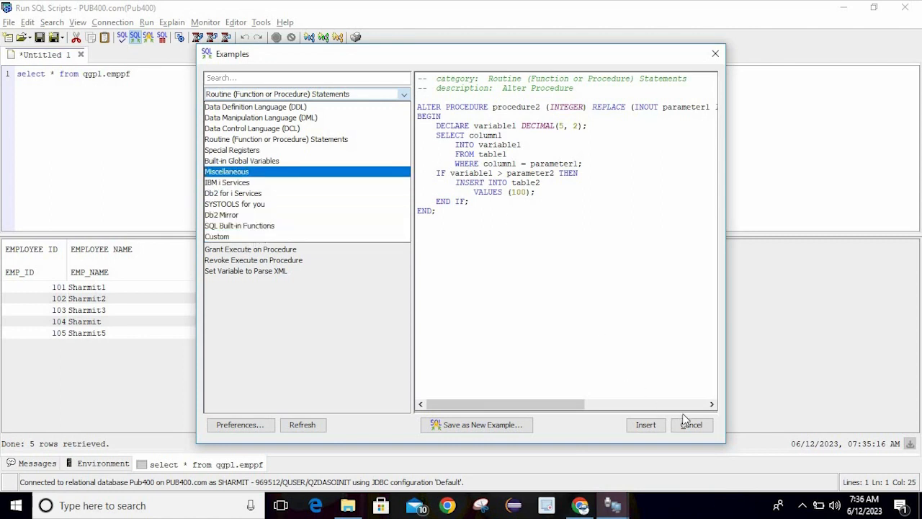
left_click(280, 171)
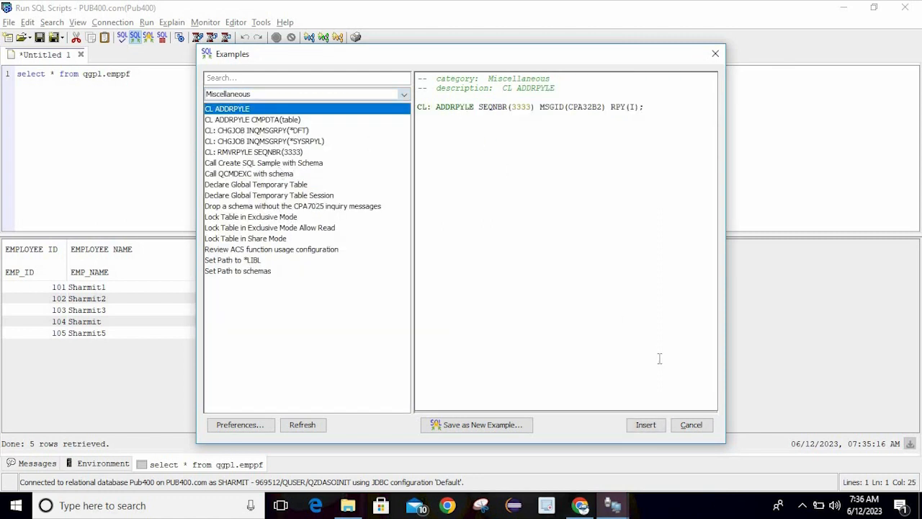
left_click(692, 425)
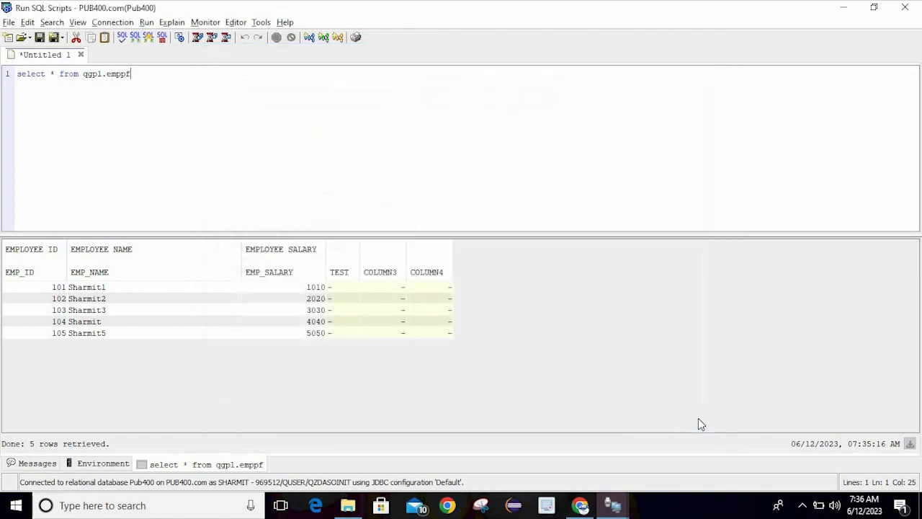
Save the query as a new example with description 'showdata' under a custom category name
left_click(150, 41)
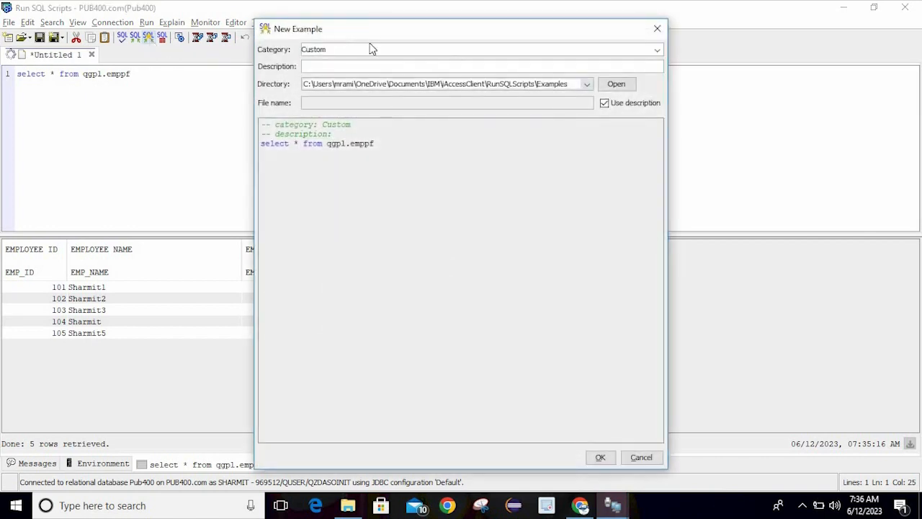
left_click(338, 62)
type("showdata")
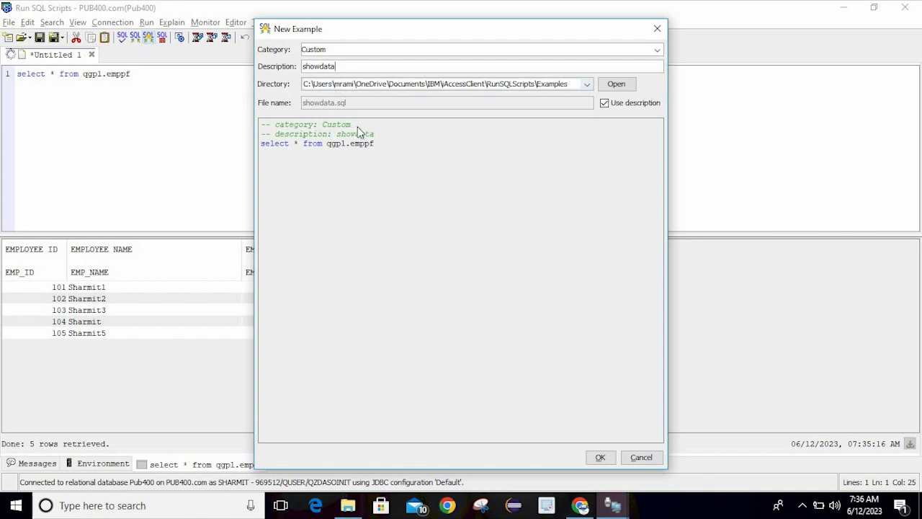
left_click(347, 54)
key("BackSpace")
key("BackSpace")
key("BackSpace")
key("BackSpace")
type("Sharmit FIle")
left_click(599, 459)
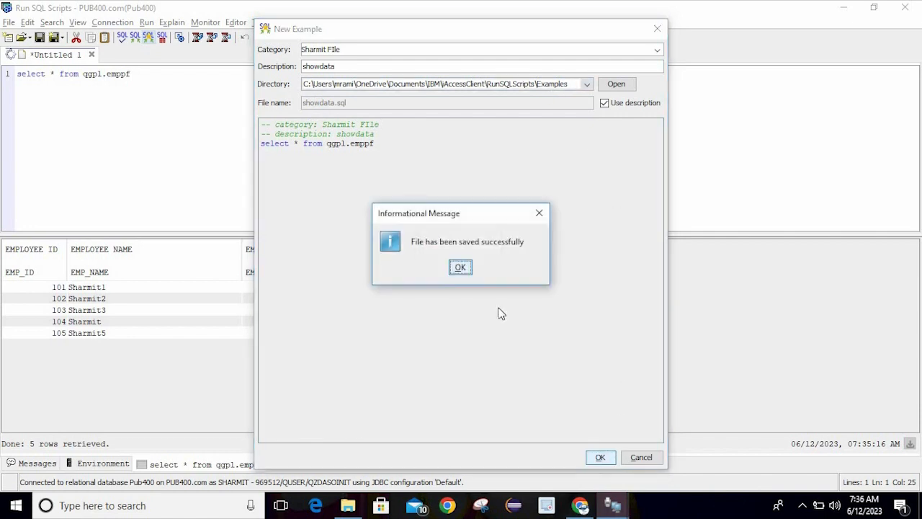
left_click(460, 268)
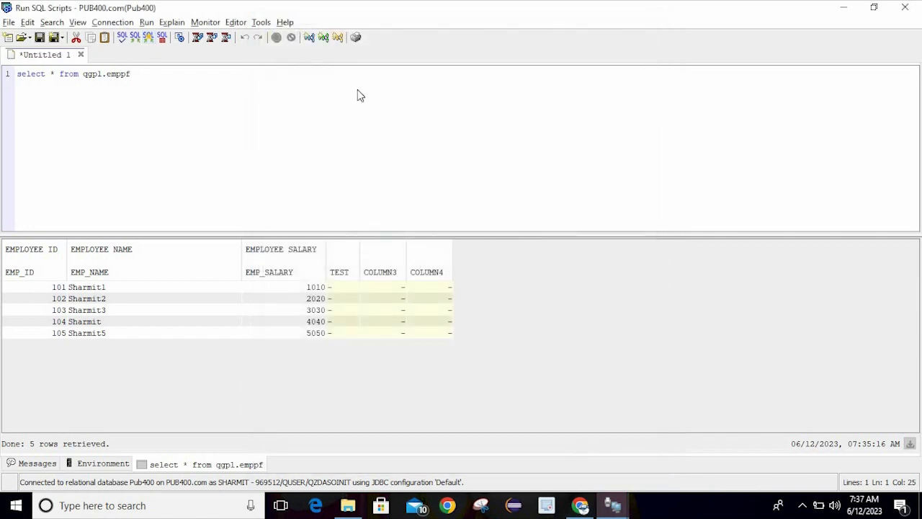
key("ctrl+a")
Clear the editor, insert the 'showdata' example from the examples library, and run it
key("Delete")
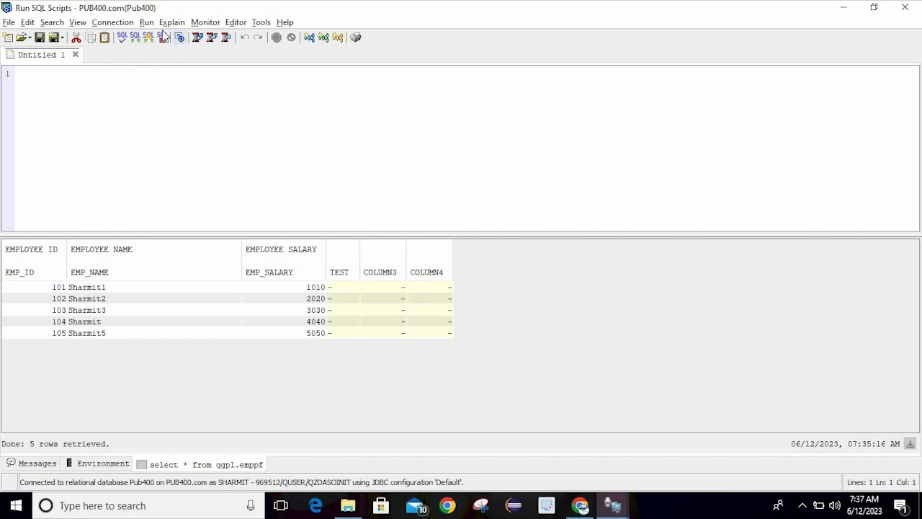
left_click(135, 39)
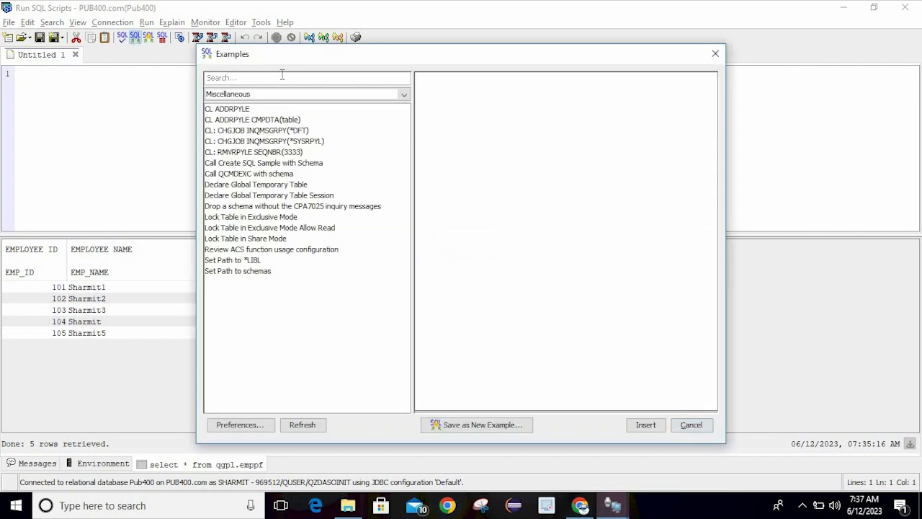
type("shoq")
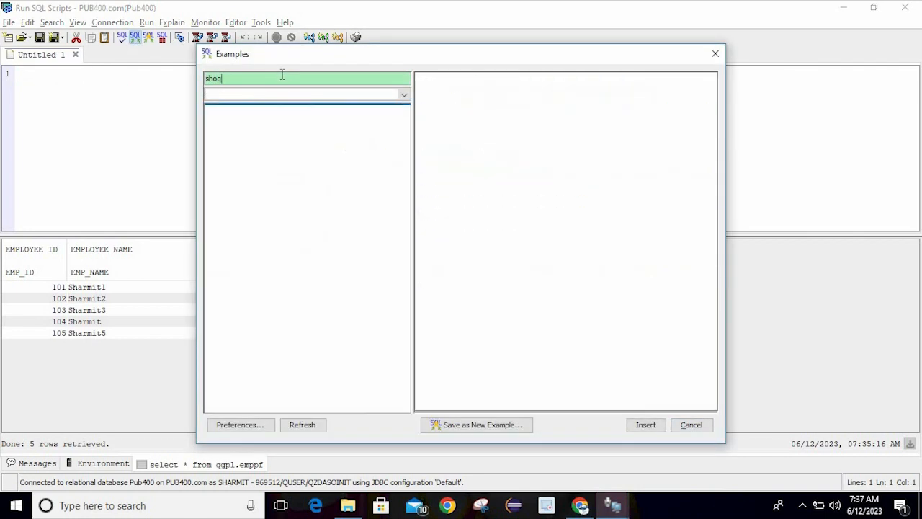
key("BackSpace")
type("w")
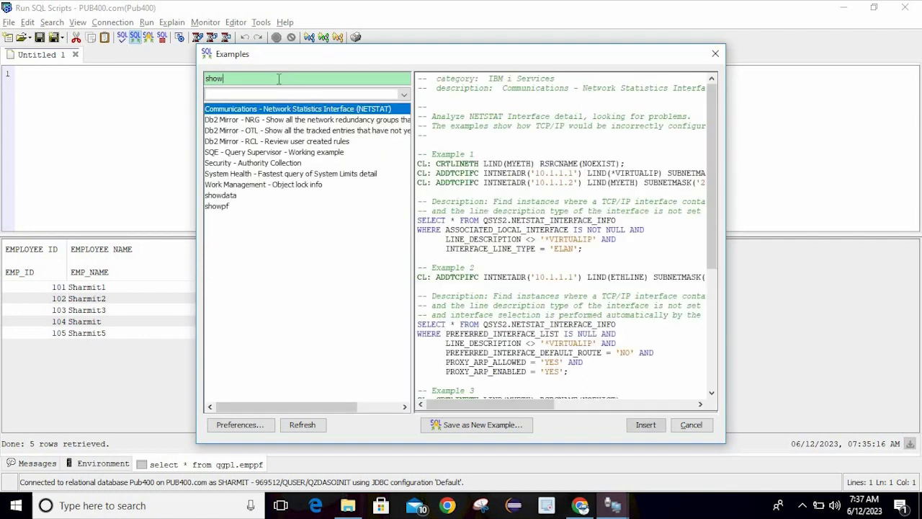
left_click(240, 197)
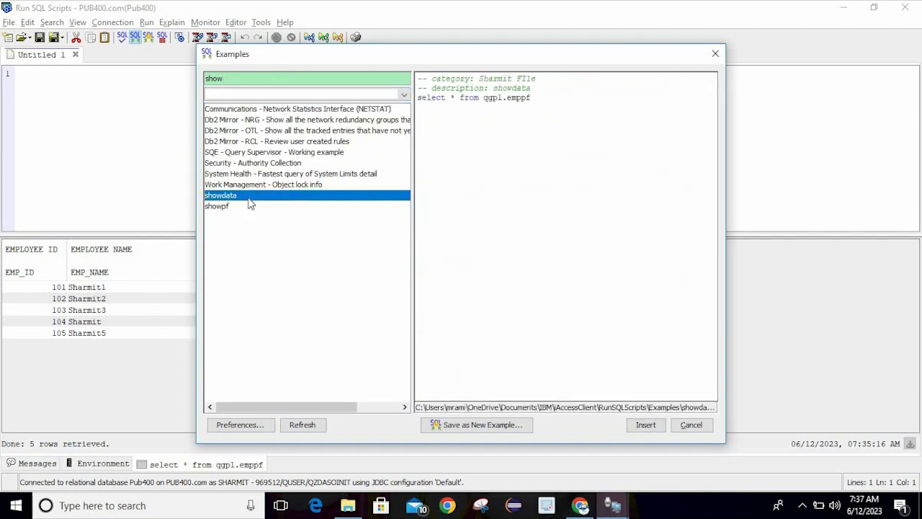
left_click(645, 425)
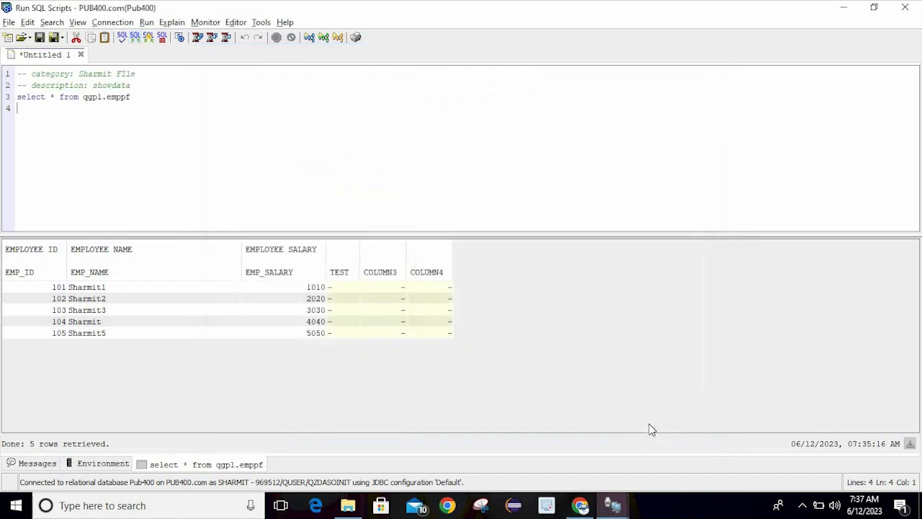
key("ctrl+shift+r")
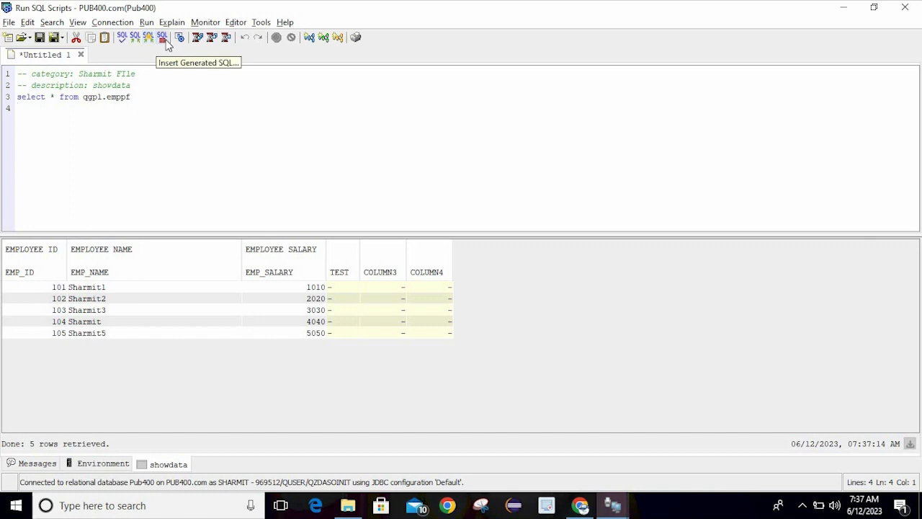
left_click(166, 41)
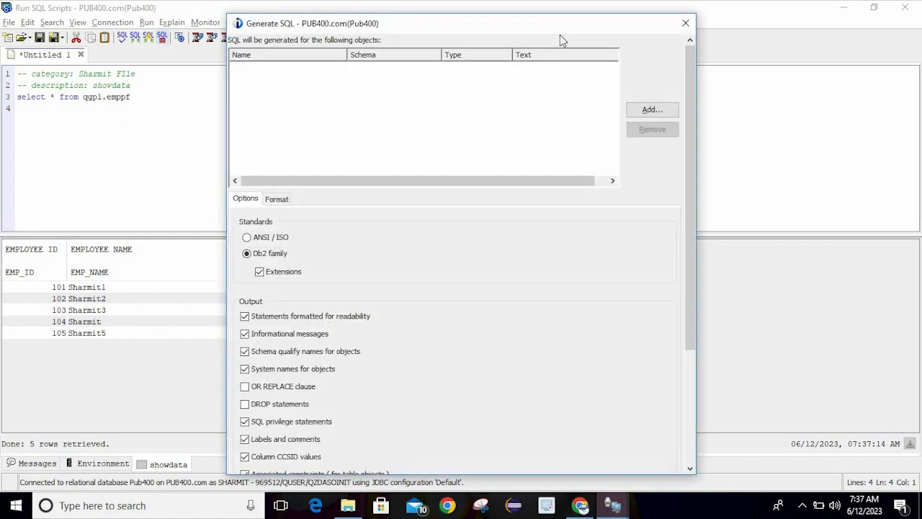
left_click(685, 28)
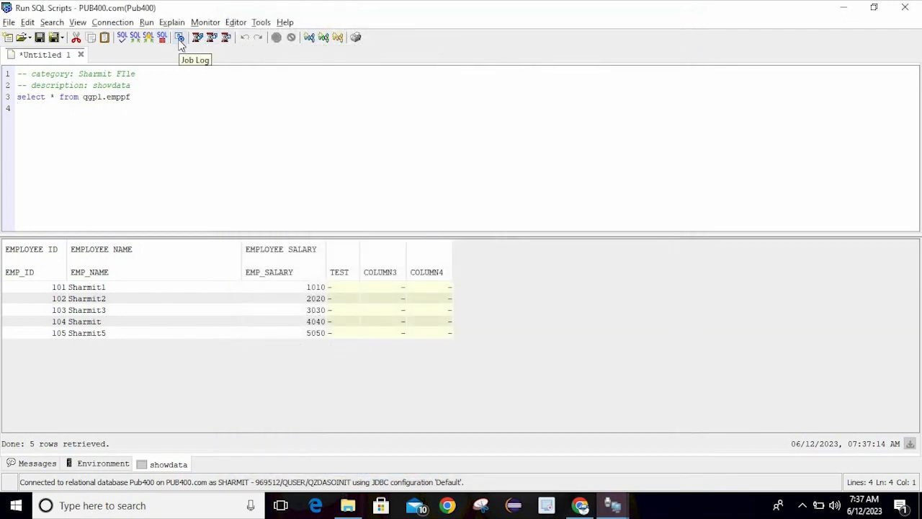
left_click(180, 39)
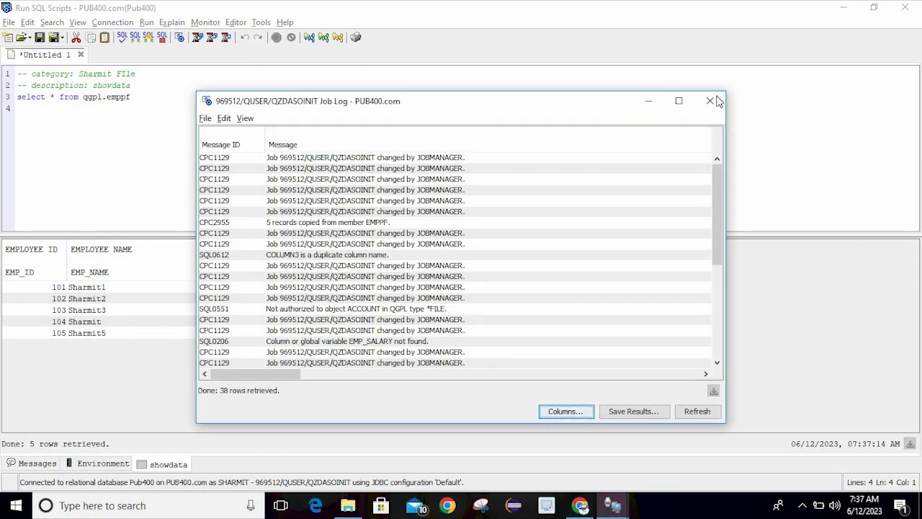
left_click(711, 102)
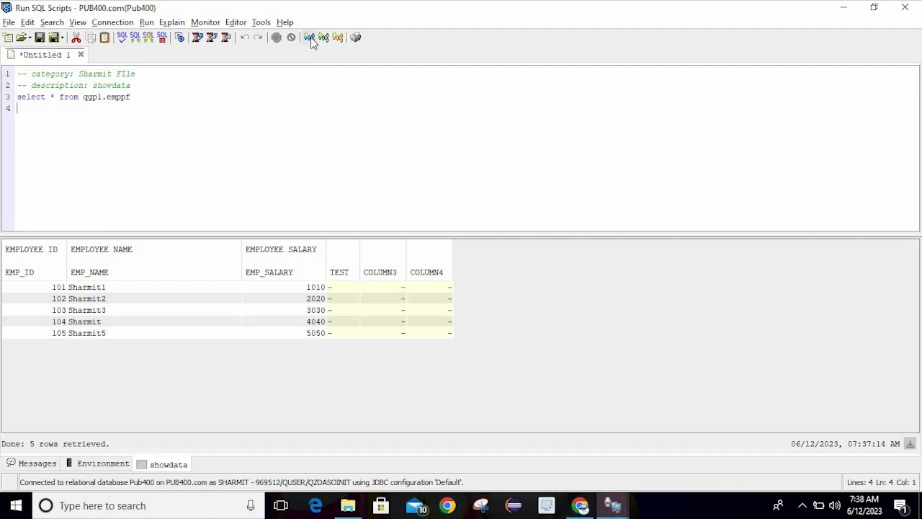
Save the script to the Desktop as the PC file 'Untitled 1.sql'
left_click(263, 97)
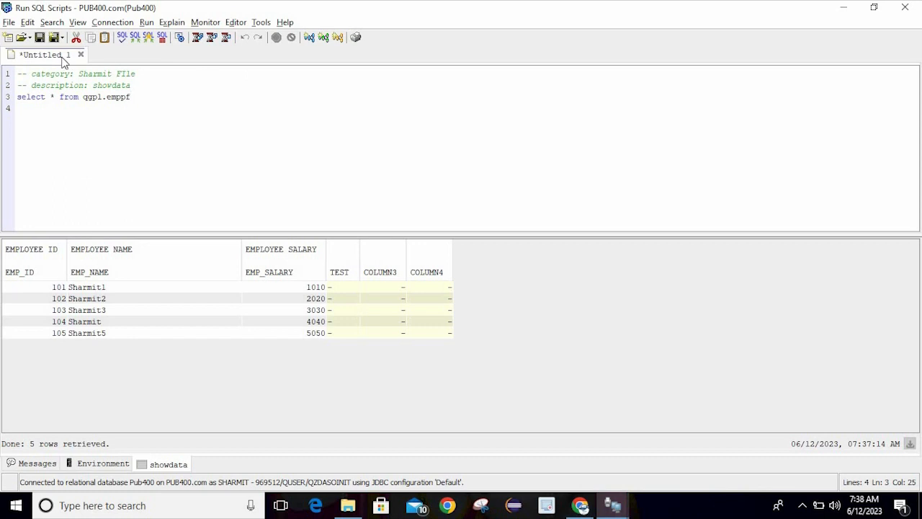
left_click(8, 22)
left_click(276, 167)
left_click(8, 23)
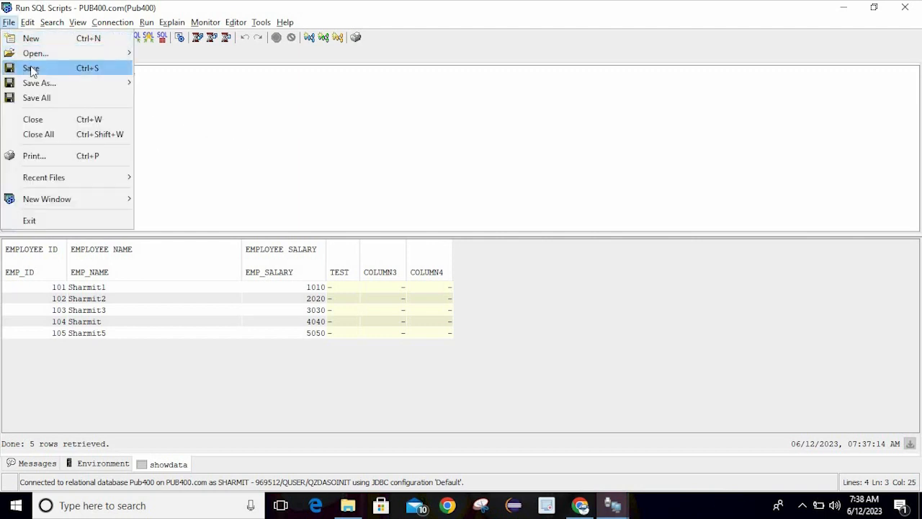
mouse_move(43, 85)
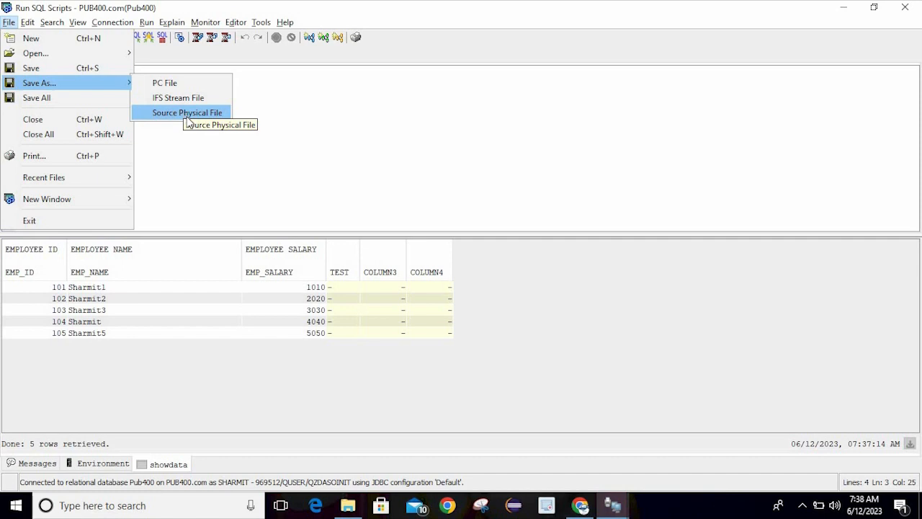
left_click(171, 86)
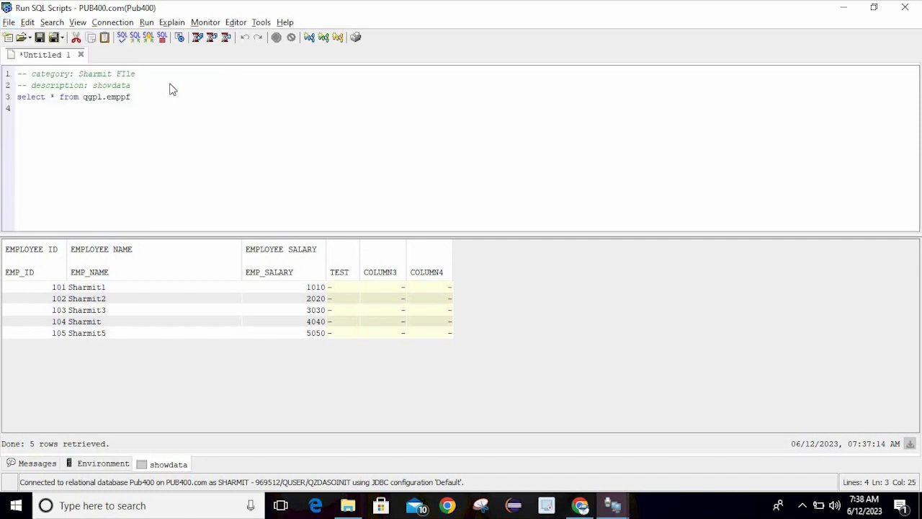
left_click(315, 214)
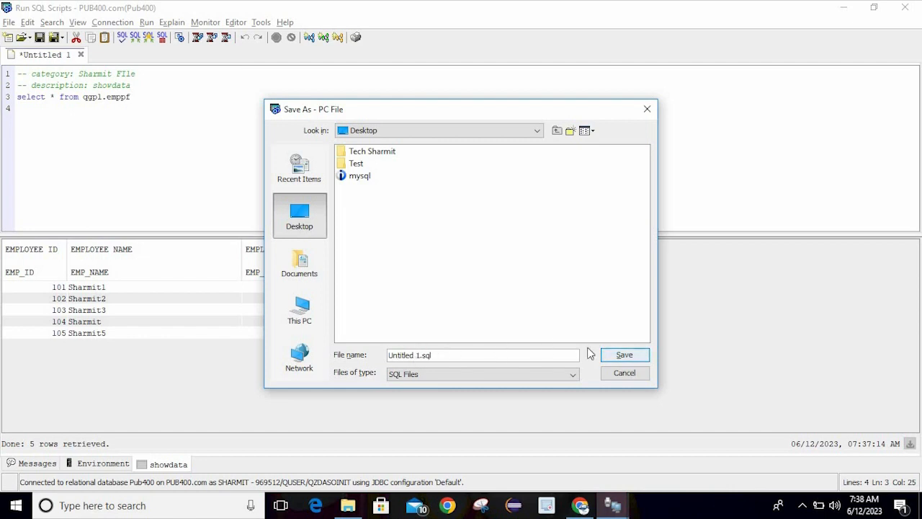
left_click(624, 353)
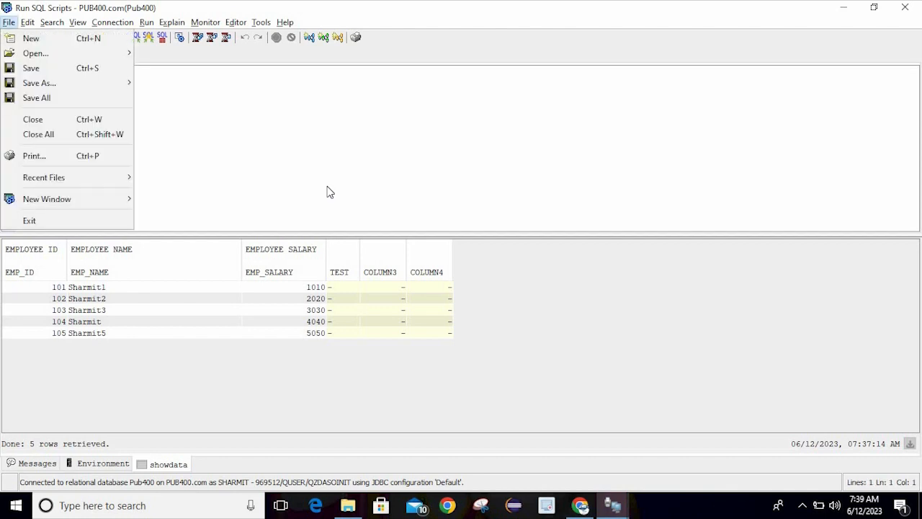
Open the PC file 'Untitled 1.sql' from the Desktop in the editor
left_click(232, 134)
left_click(9, 22)
mouse_move(34, 55)
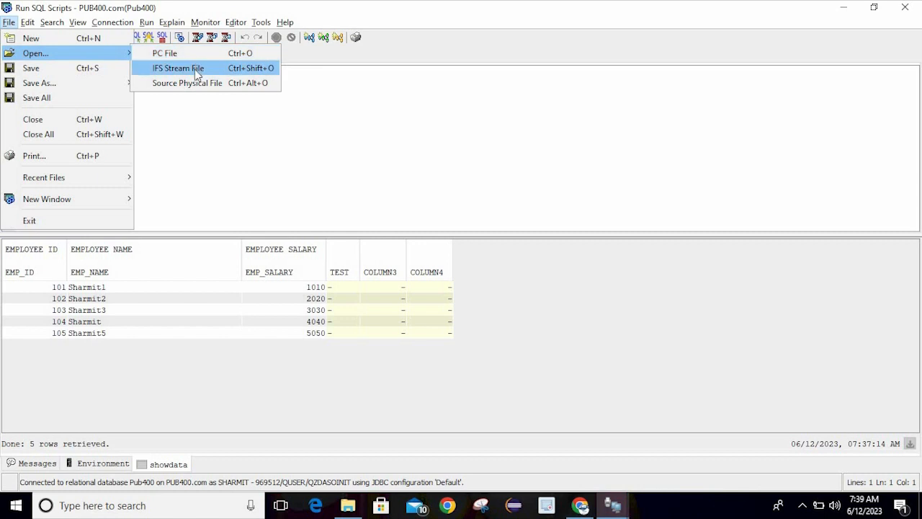
left_click(186, 53)
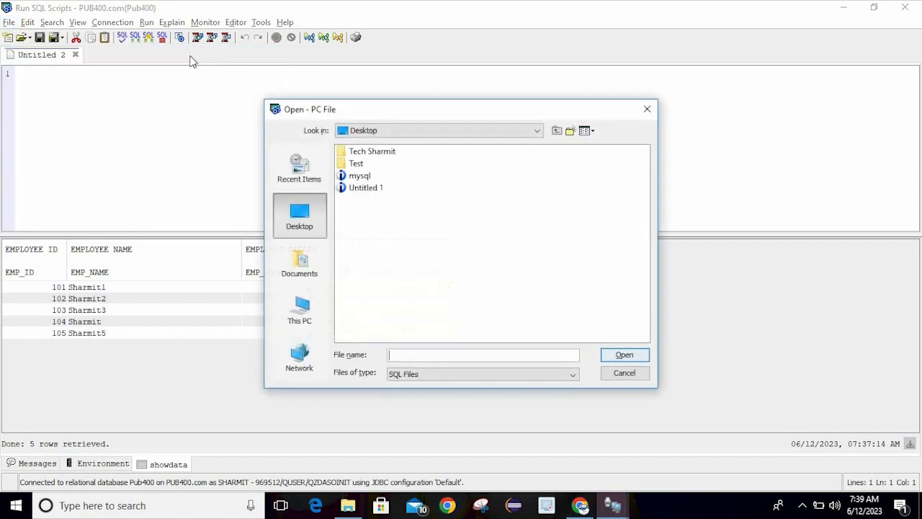
left_click(367, 187)
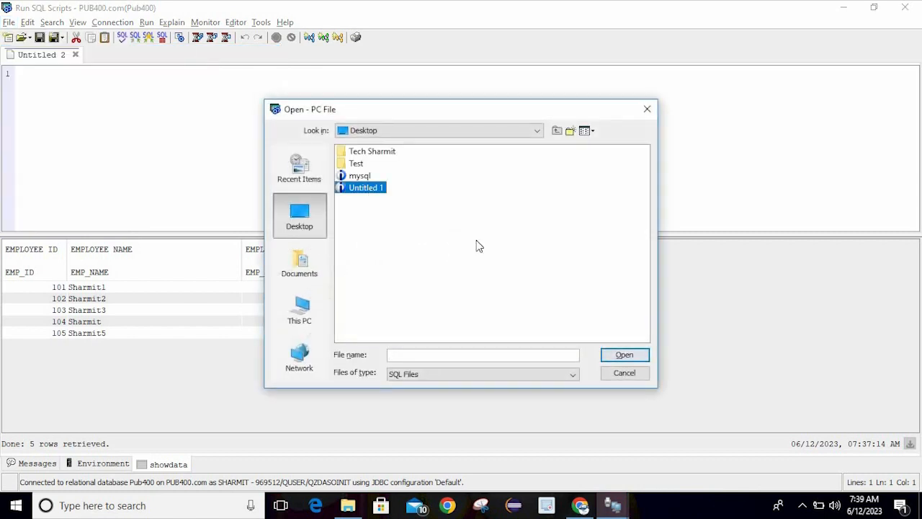
left_click(625, 356)
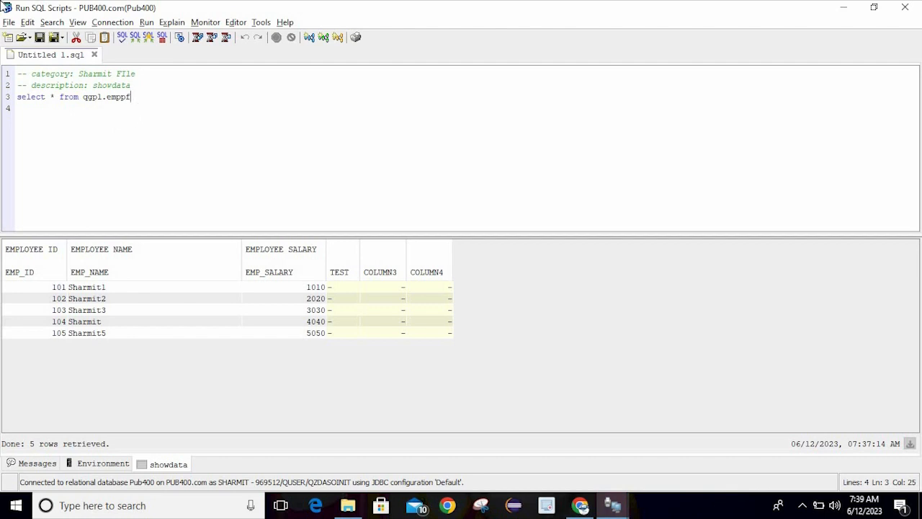
Open Edit > Preferences and look through the Results, Content Assist and SQL Formatter tabs
left_click(8, 21)
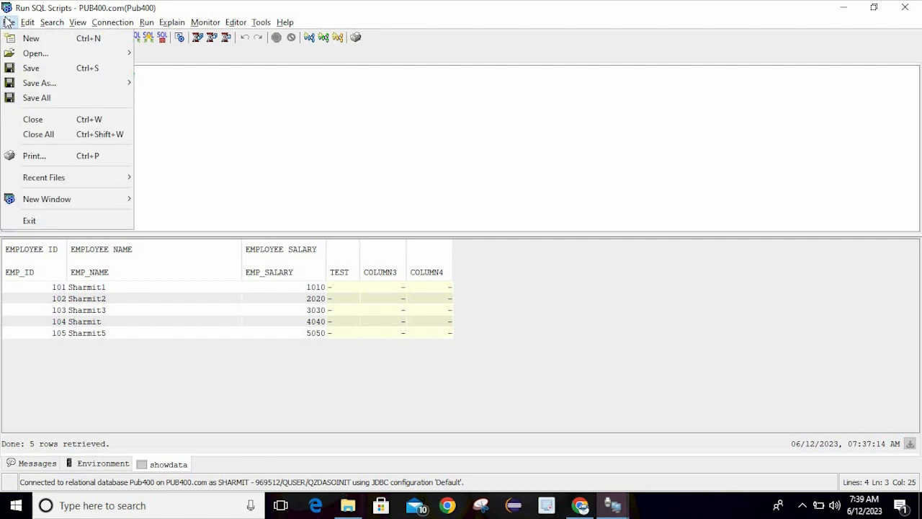
mouse_move(30, 22)
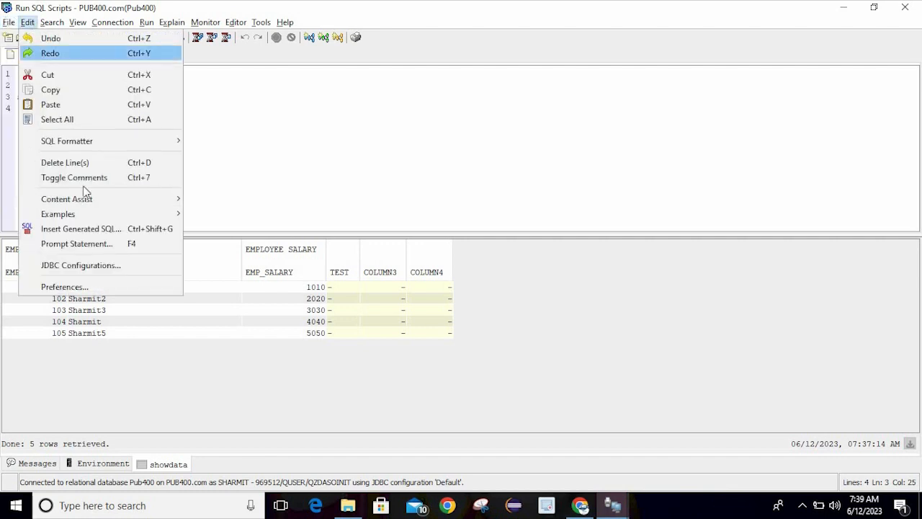
left_click(113, 287)
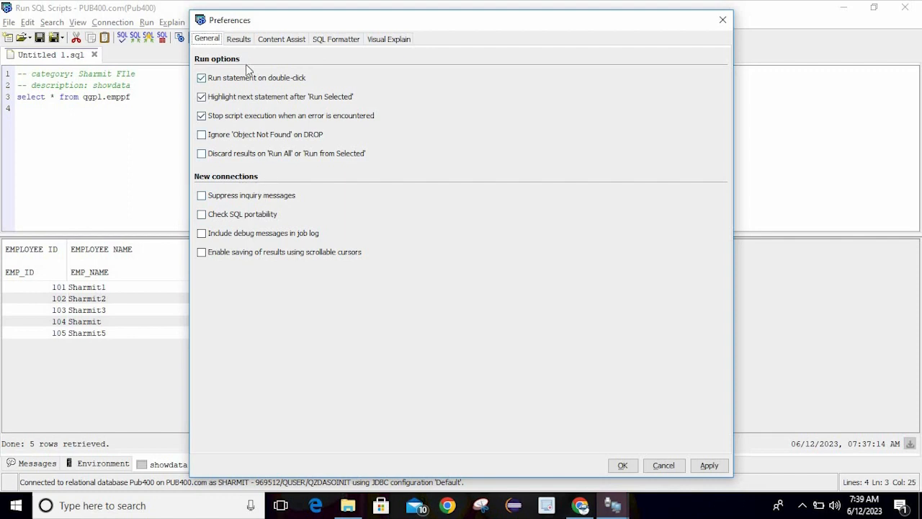
left_click(244, 40)
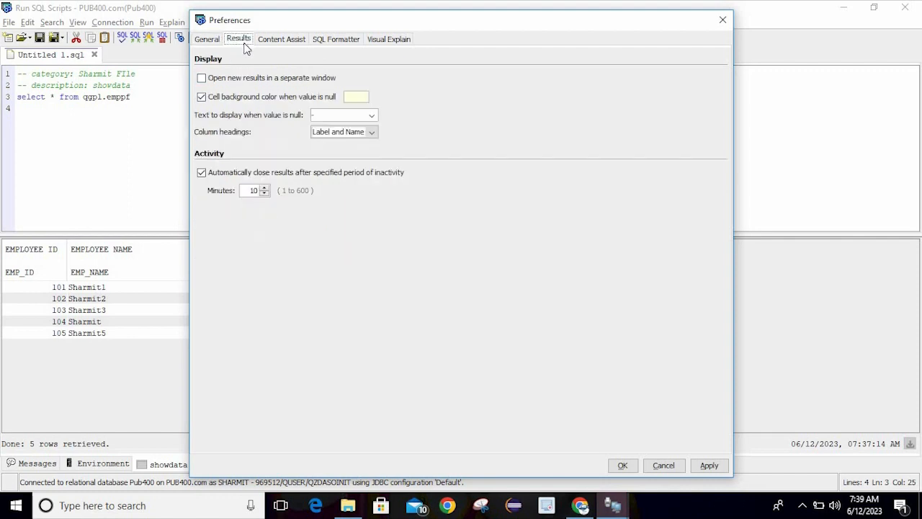
left_click(281, 40)
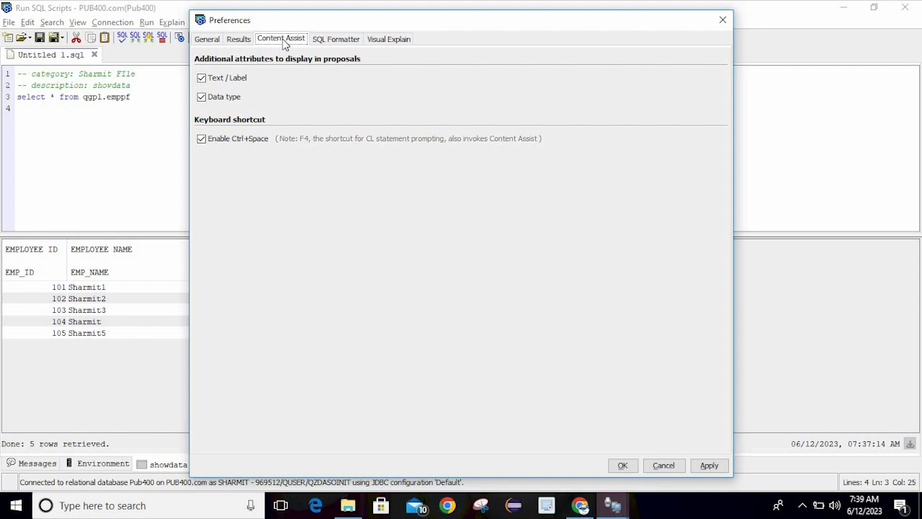
left_click(330, 39)
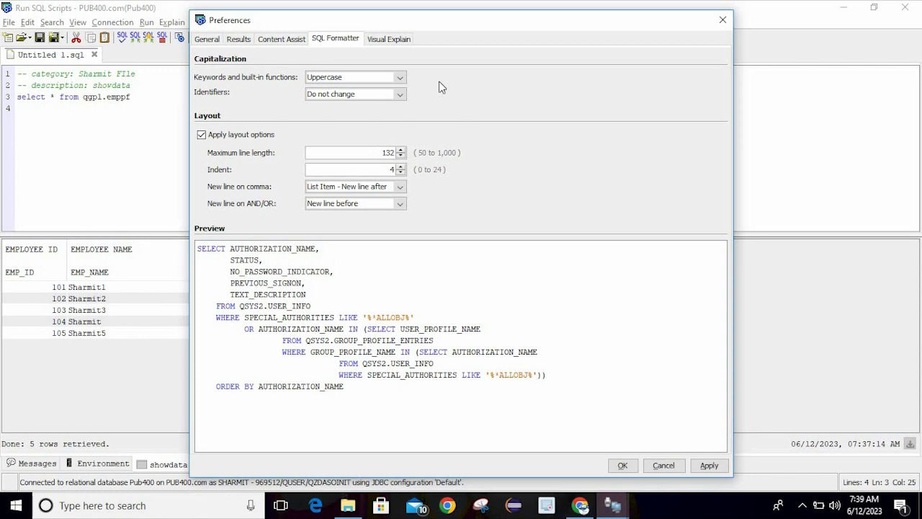
Keep Uppercase keywords and 'New line before' for AND/OR, check Visual Explain, and close preferences
left_click(402, 77)
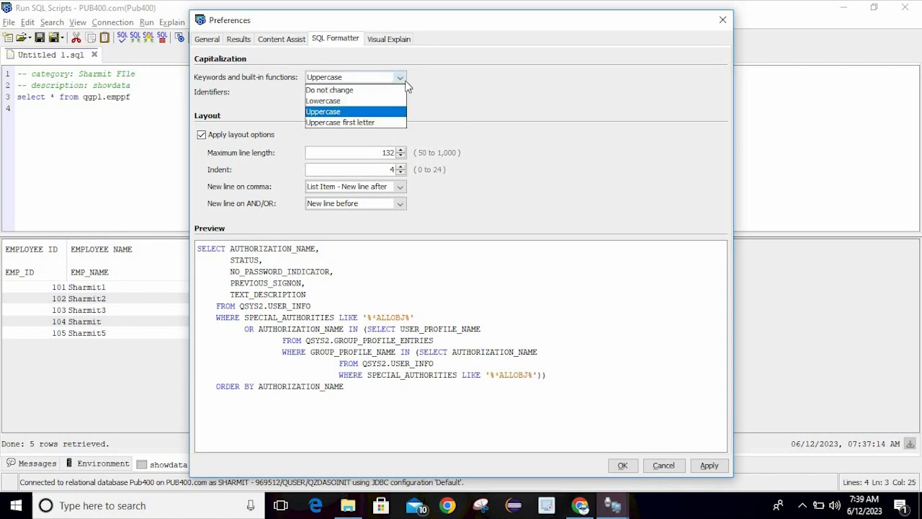
left_click(406, 81)
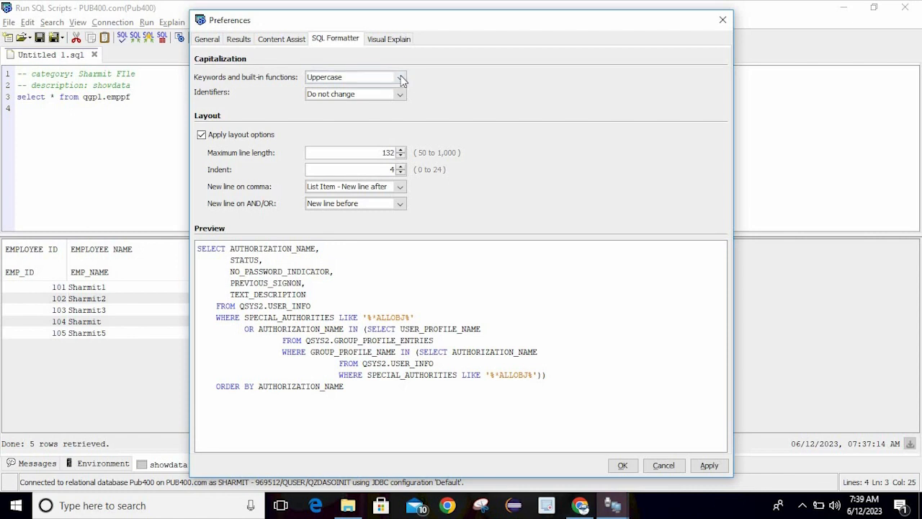
left_click(403, 77)
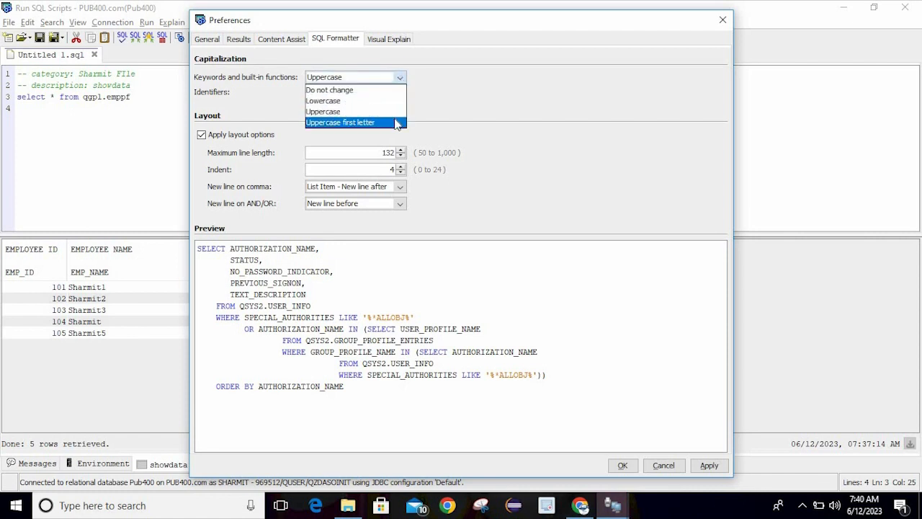
left_click(440, 112)
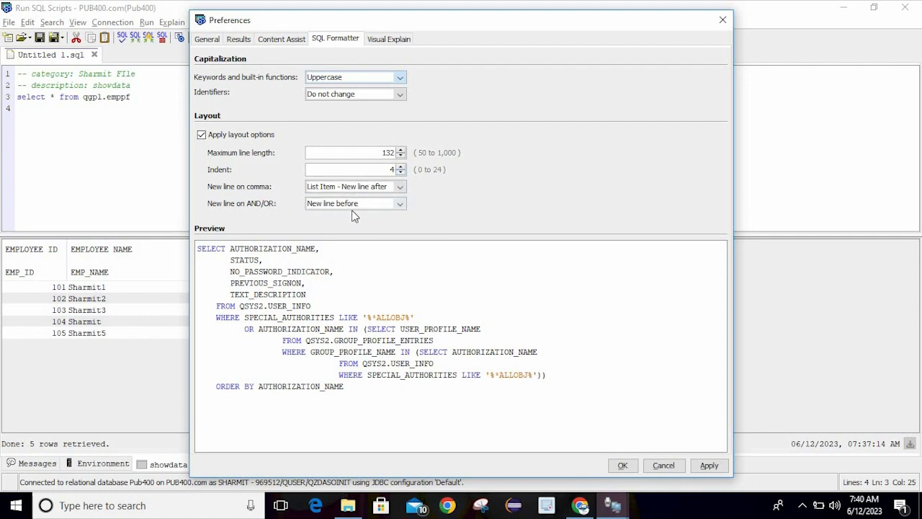
left_click(391, 208)
left_click(373, 240)
left_click(387, 41)
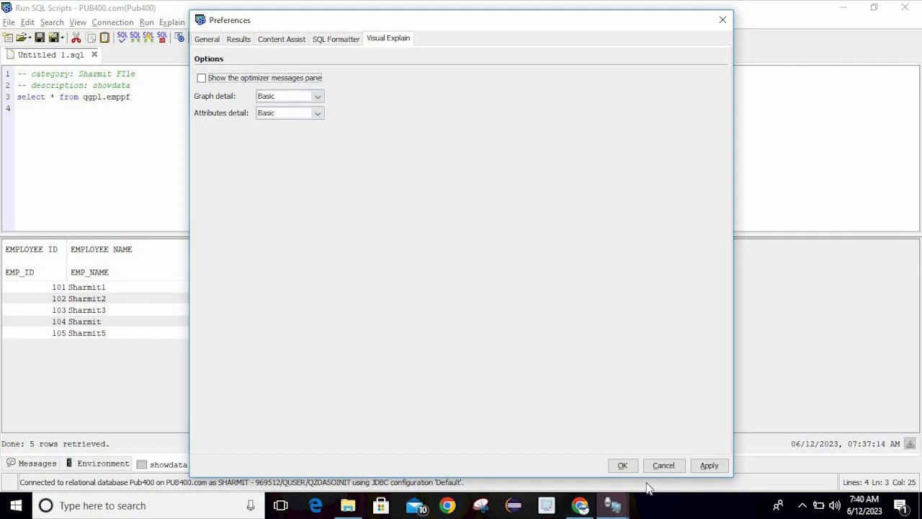
left_click(622, 465)
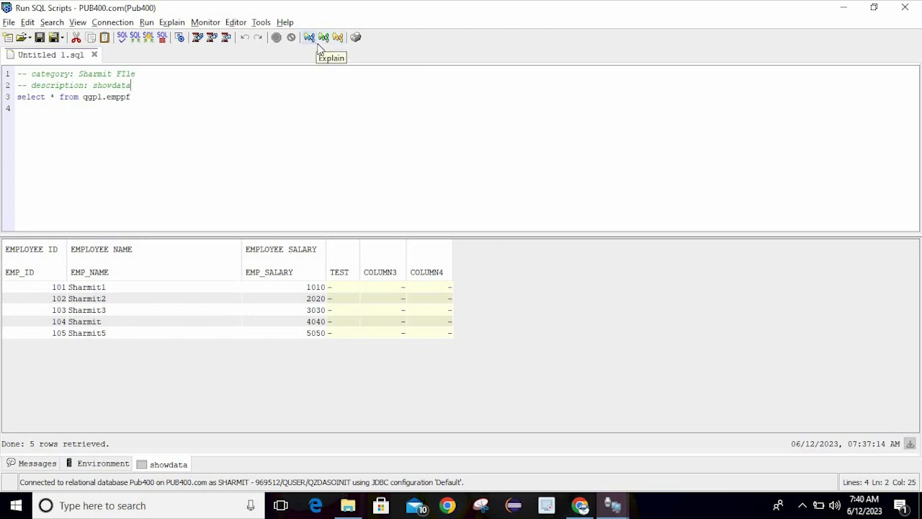
Show the Messages tab in the lower pane and clear it with View > Clear Messages
left_click(28, 23)
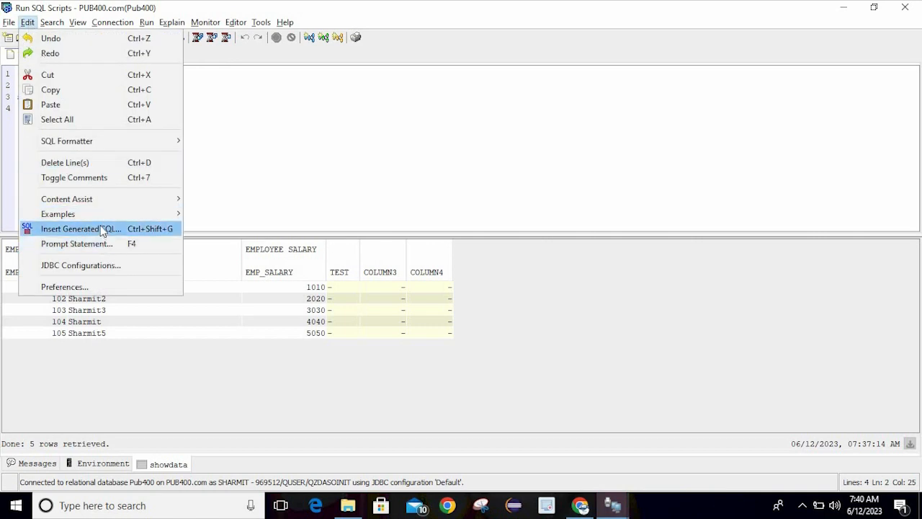
mouse_move(96, 217)
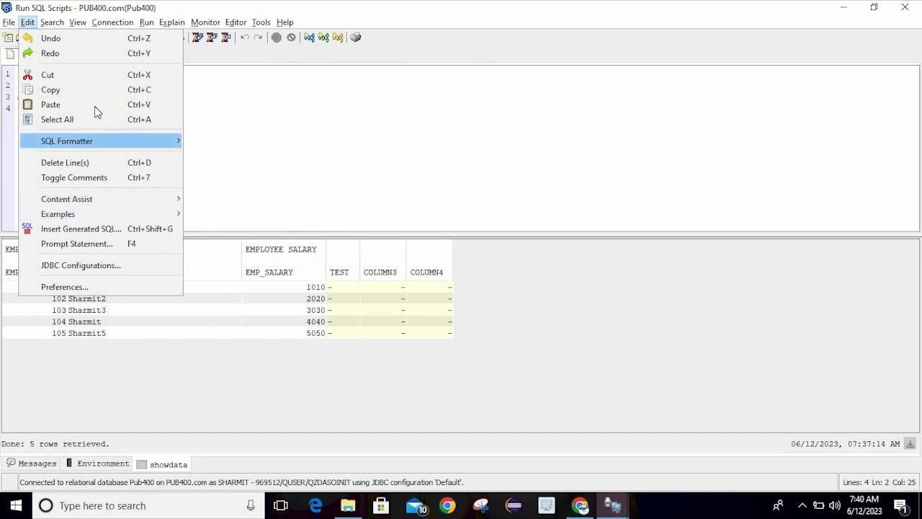
mouse_move(59, 26)
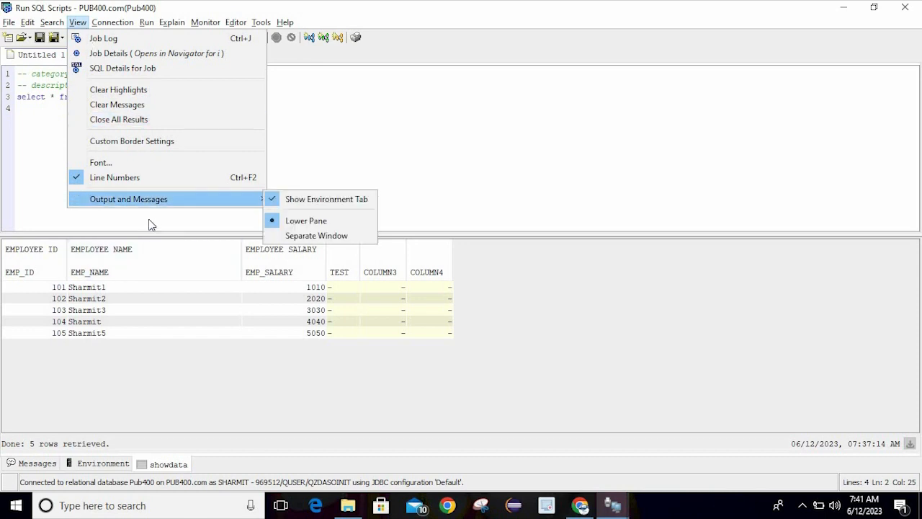
left_click(137, 359)
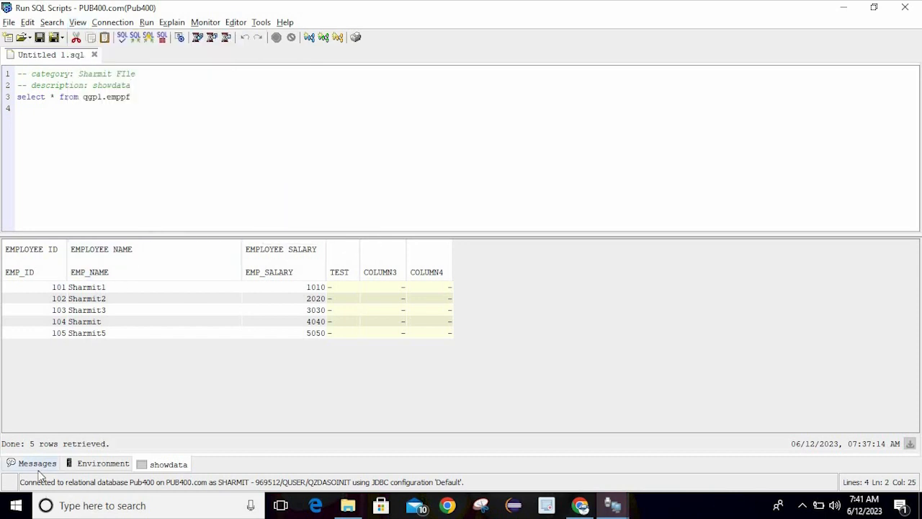
left_click(39, 468)
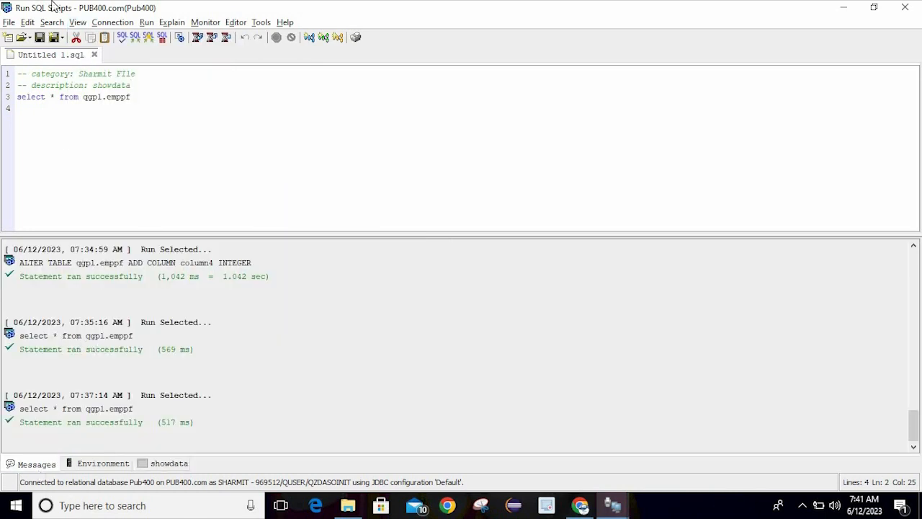
left_click(60, 25)
mouse_move(73, 27)
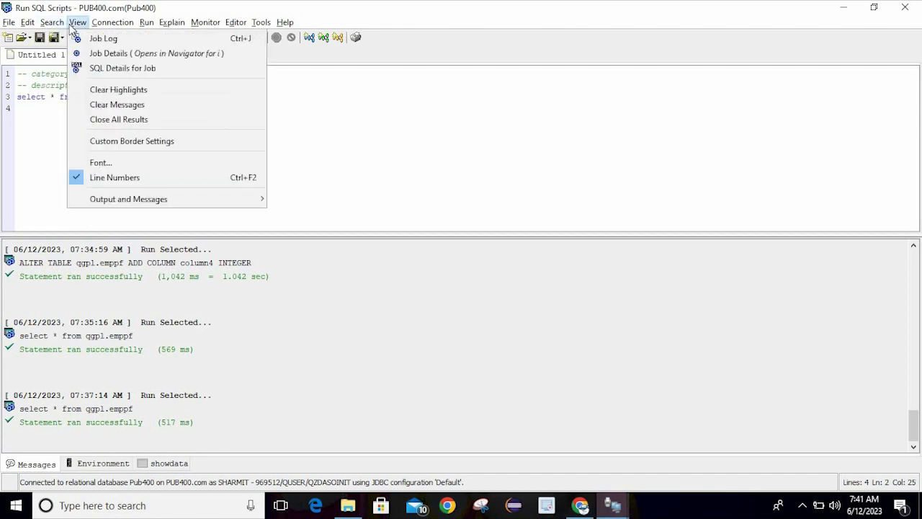
left_click(126, 105)
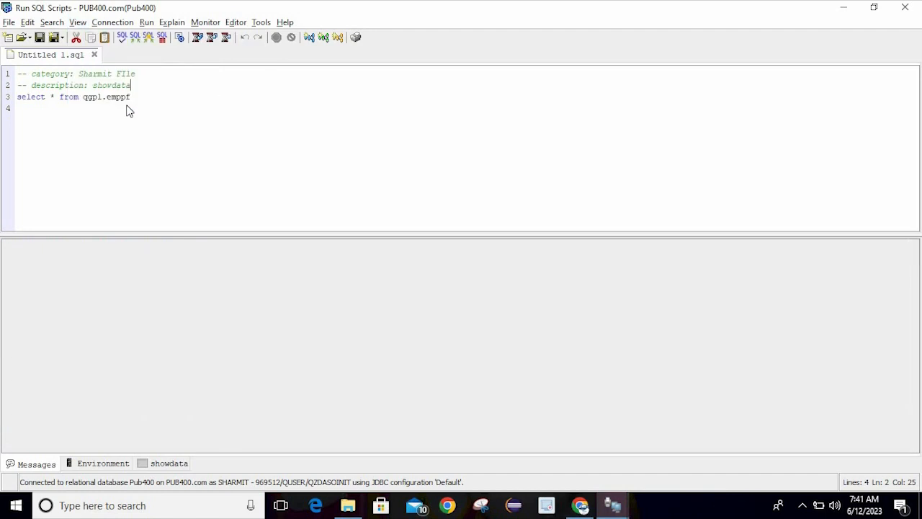
left_click(79, 23)
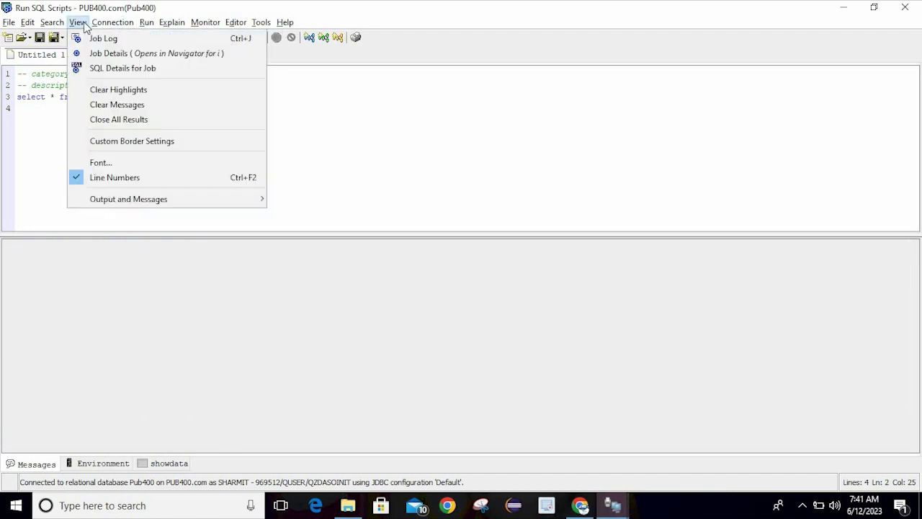
left_click(132, 164)
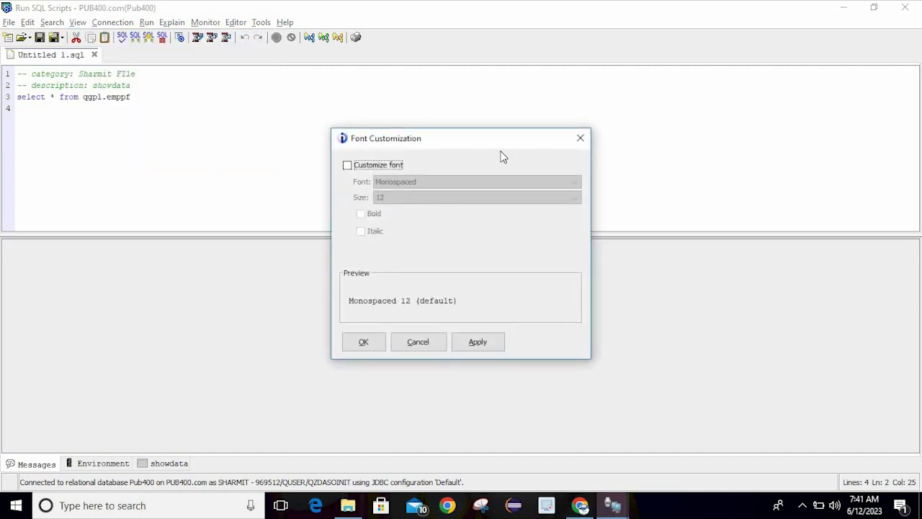
left_click(394, 166)
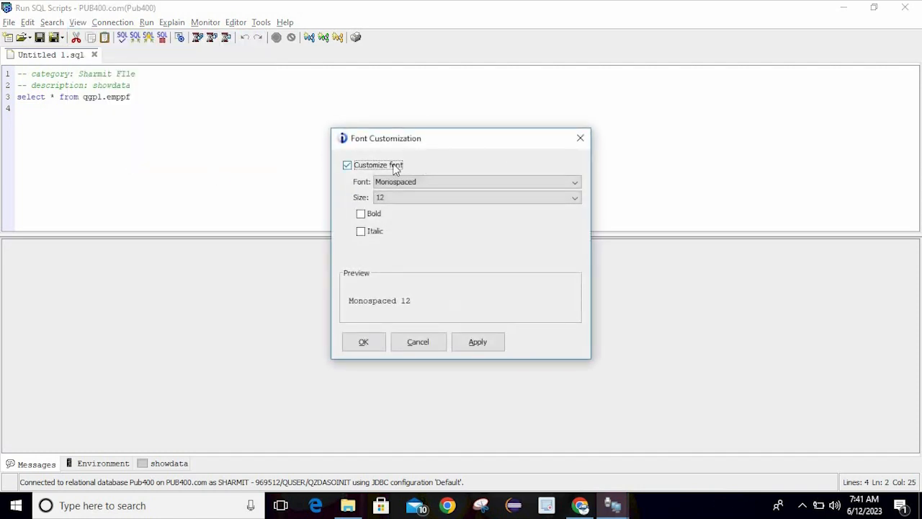
left_click(581, 139)
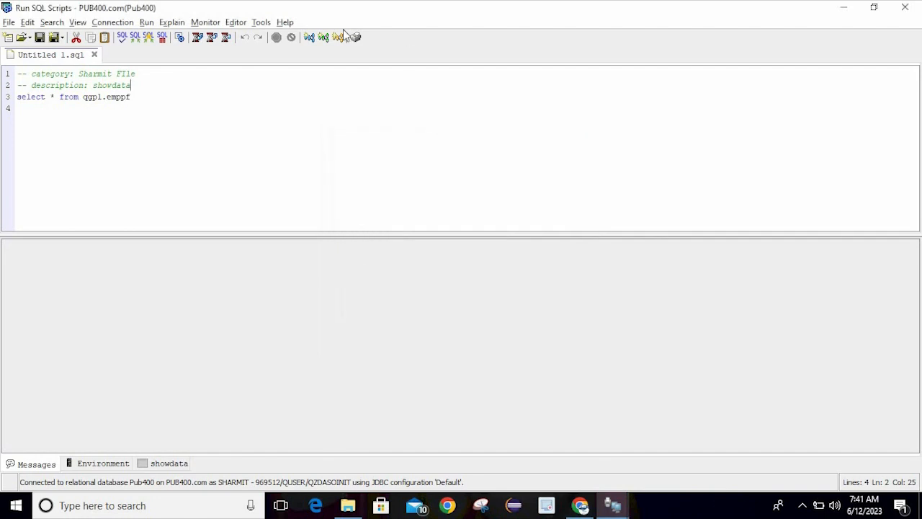
left_click(74, 26)
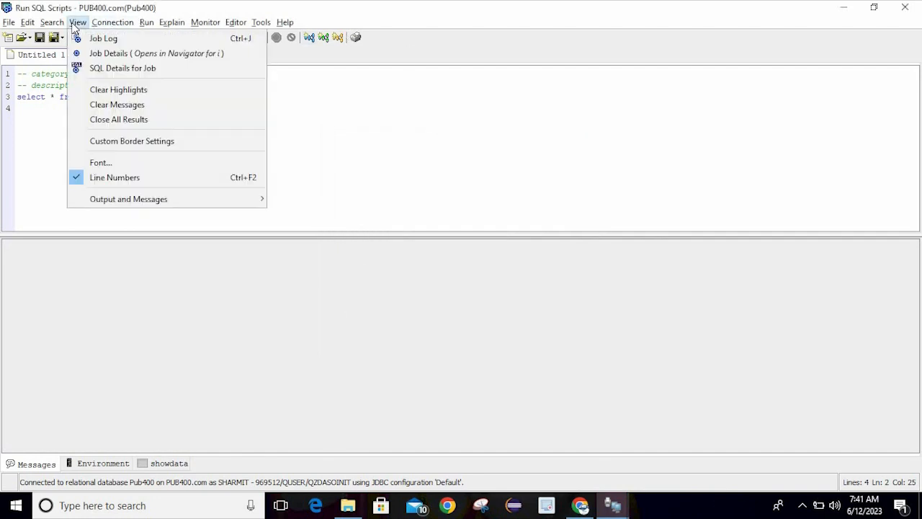
mouse_move(108, 32)
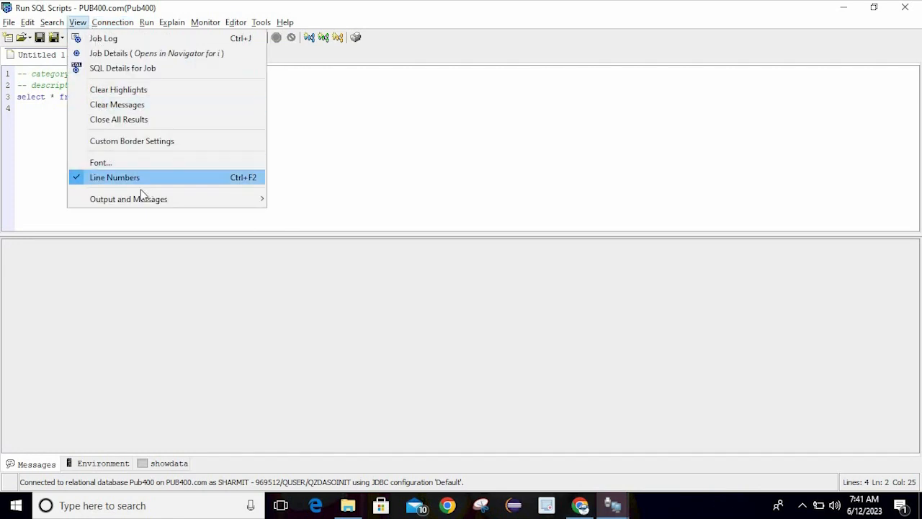
mouse_move(152, 203)
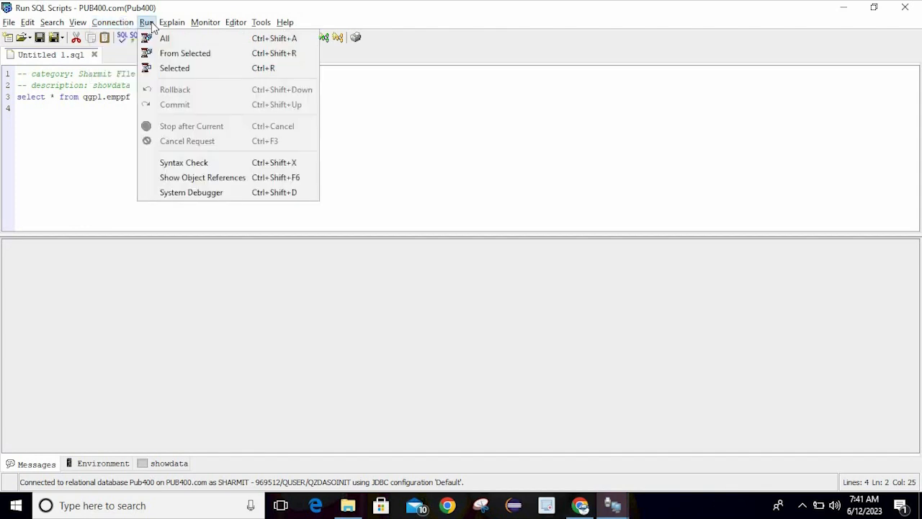
Browse the Monitor, Editor and Help menus without choosing a command
mouse_move(207, 25)
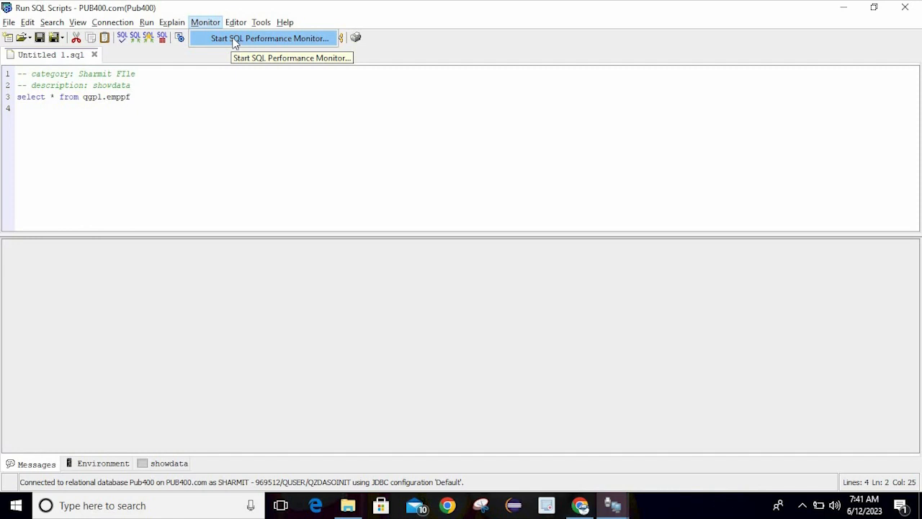
mouse_move(236, 25)
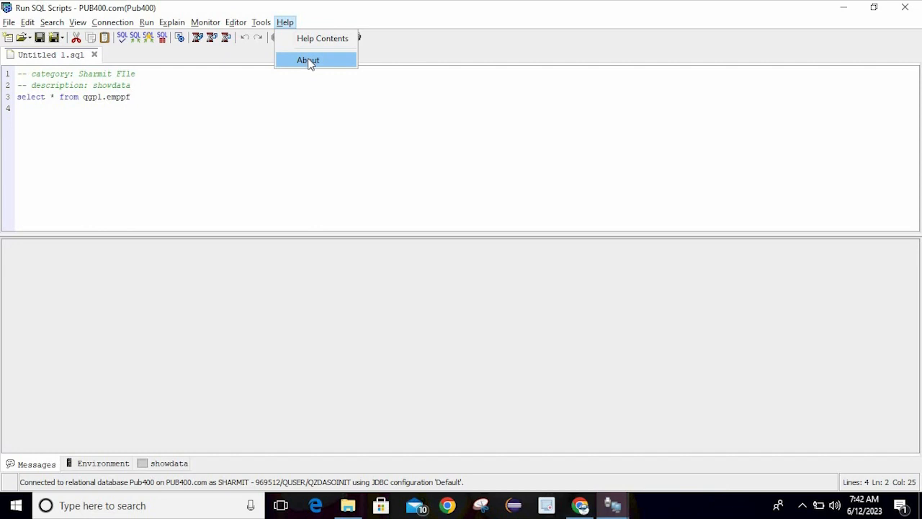
left_click(142, 119)
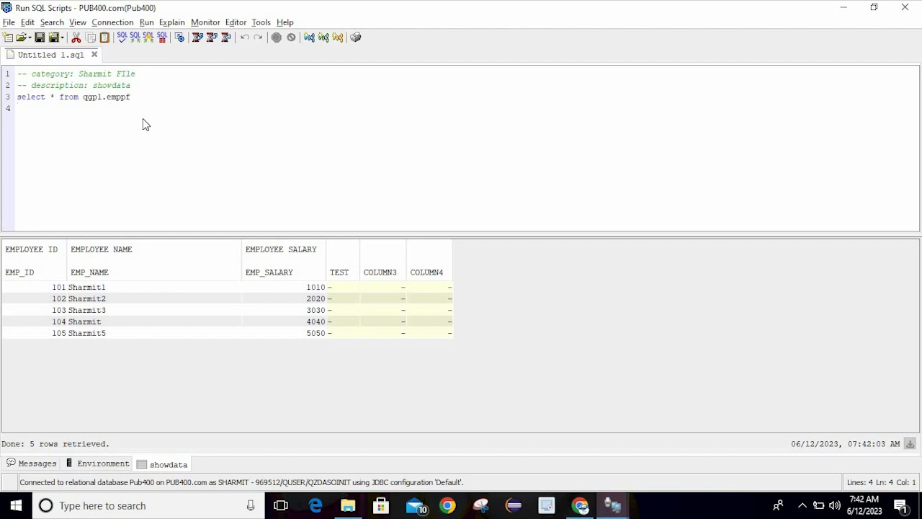
Close the Run SQL Scripts window and confirm discarding its open results
key("Left")
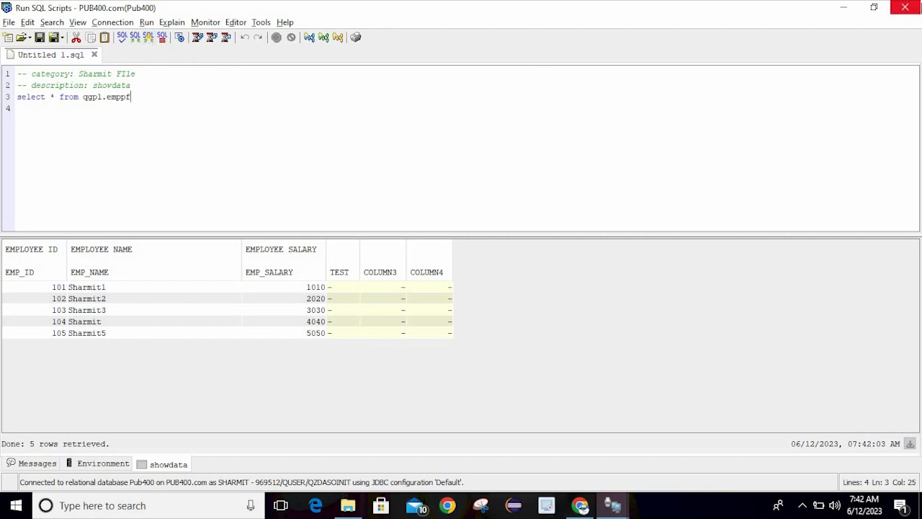
left_click(912, 12)
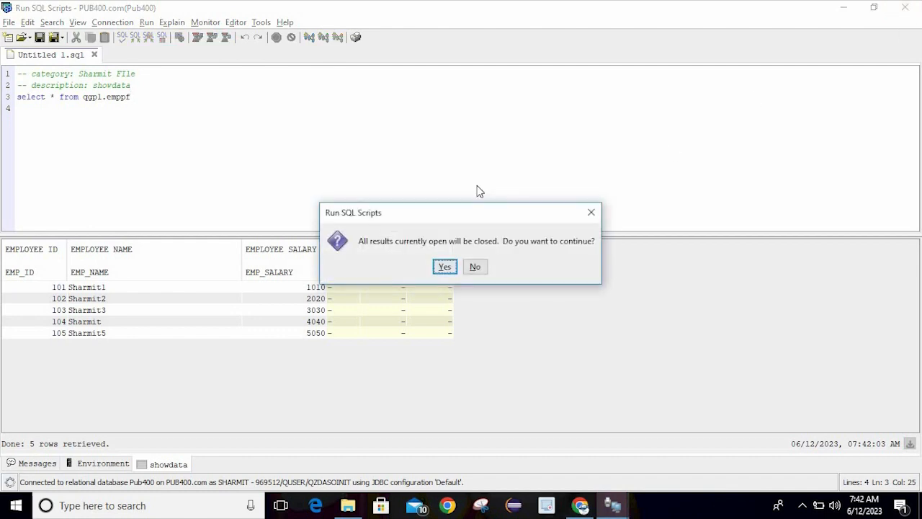
left_click(446, 267)
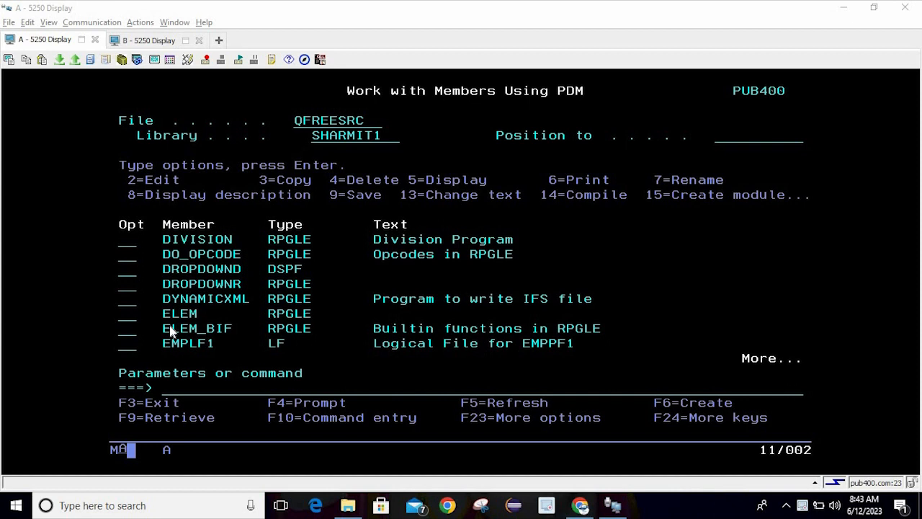
Try a Block cursor shape for the session cursor on the command line
left_click(211, 228)
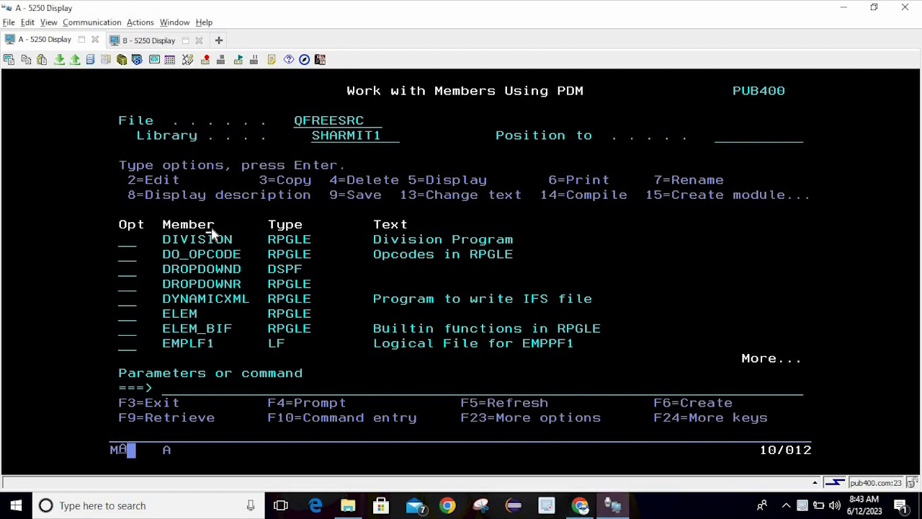
left_click(154, 62)
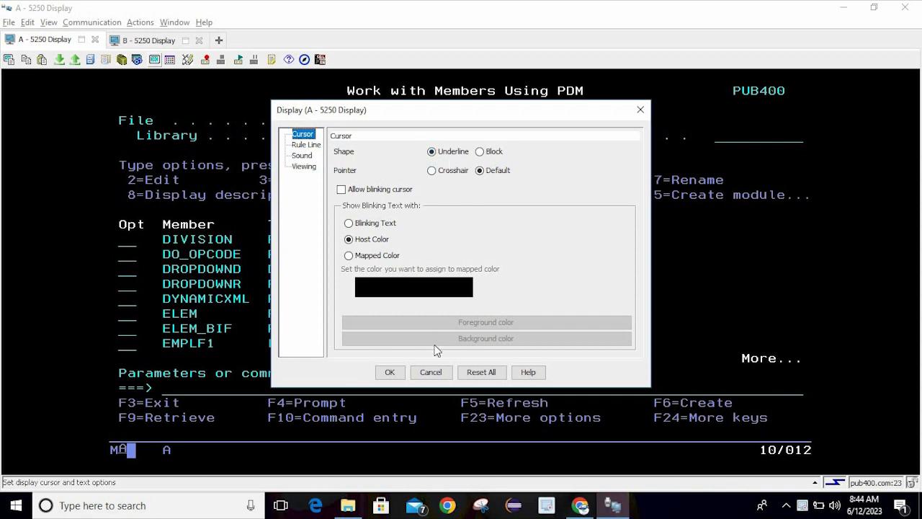
left_click(390, 372)
left_click(263, 389)
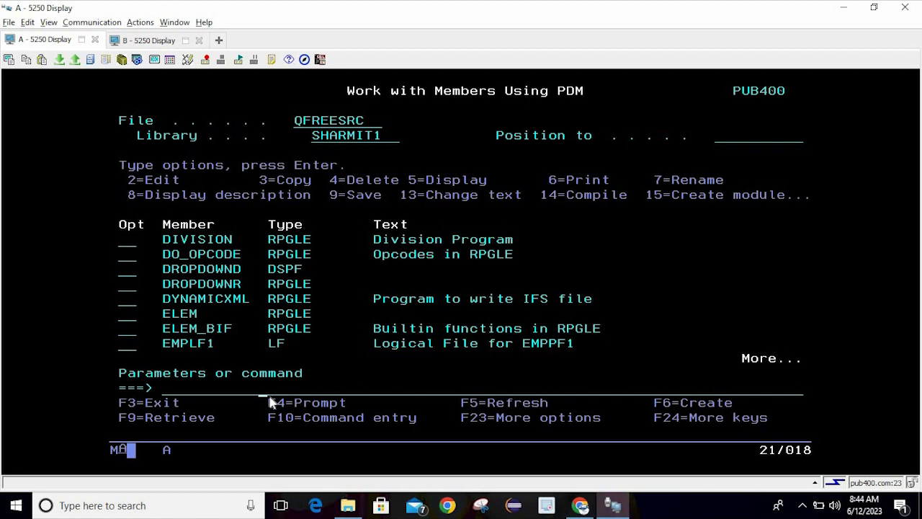
left_click(154, 62)
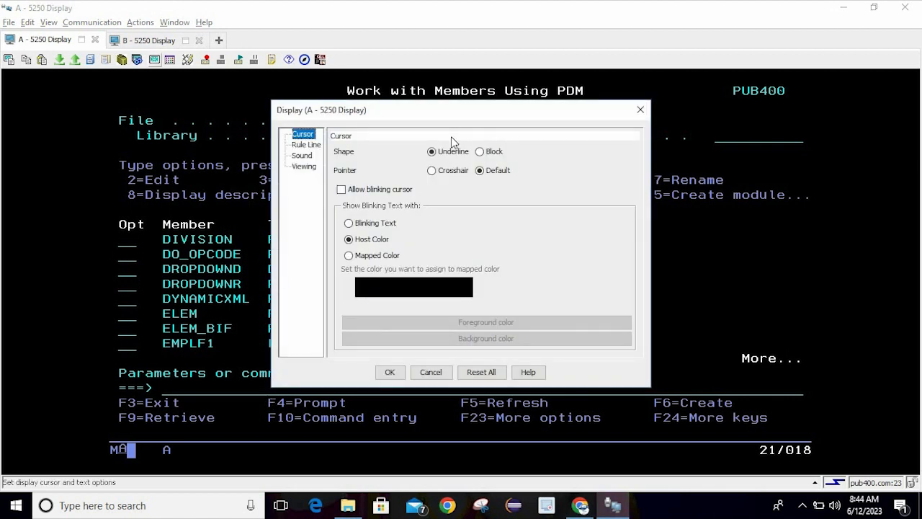
left_click(486, 154)
left_click(390, 373)
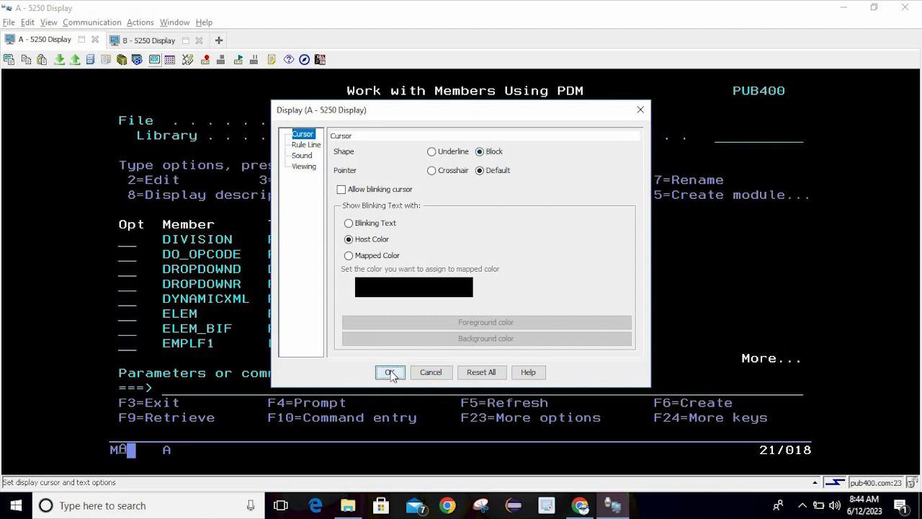
Switch the cursor shape back to Underline and set the pointer to Crosshair
key("Right")
key("Right")
key("Right")
key("Right")
key("Right")
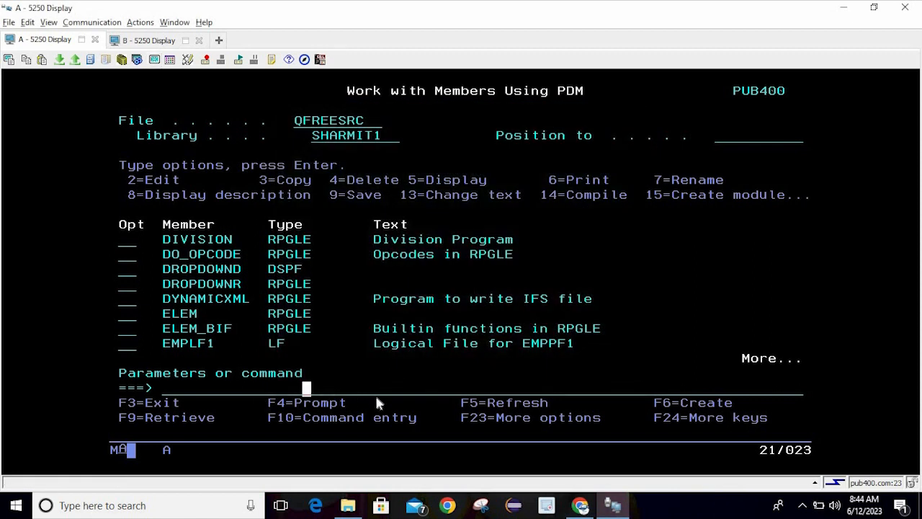
left_click(343, 387)
left_click(155, 61)
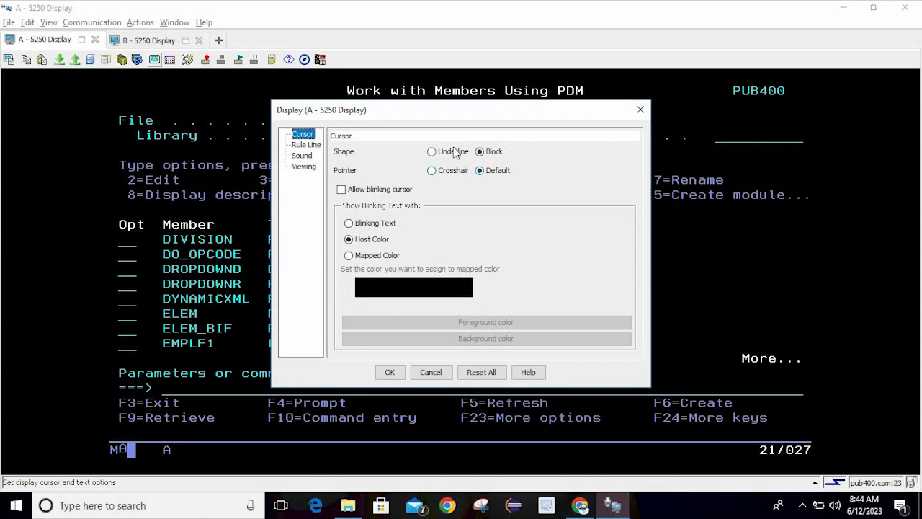
left_click(455, 152)
left_click(443, 178)
left_click(388, 371)
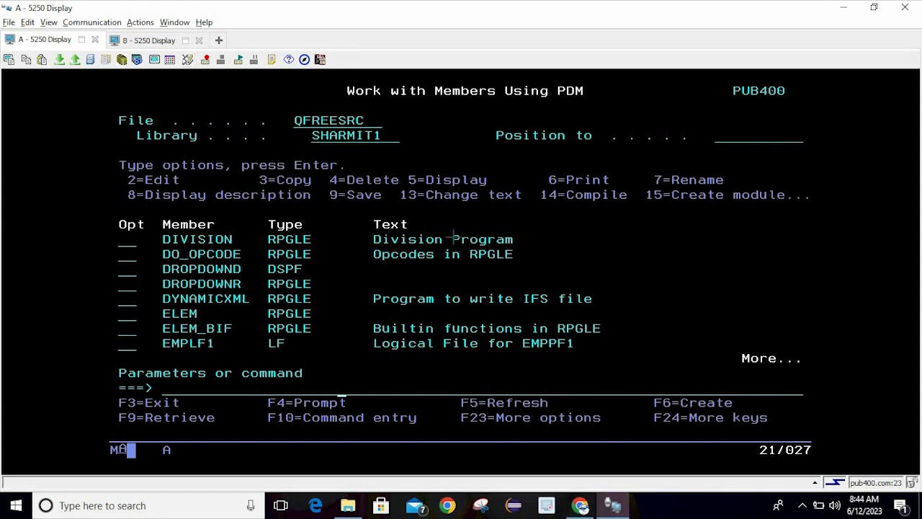
Turn on Allow blinking cursor, then place the cursor in DO_OPCODE's option field
left_click(155, 59)
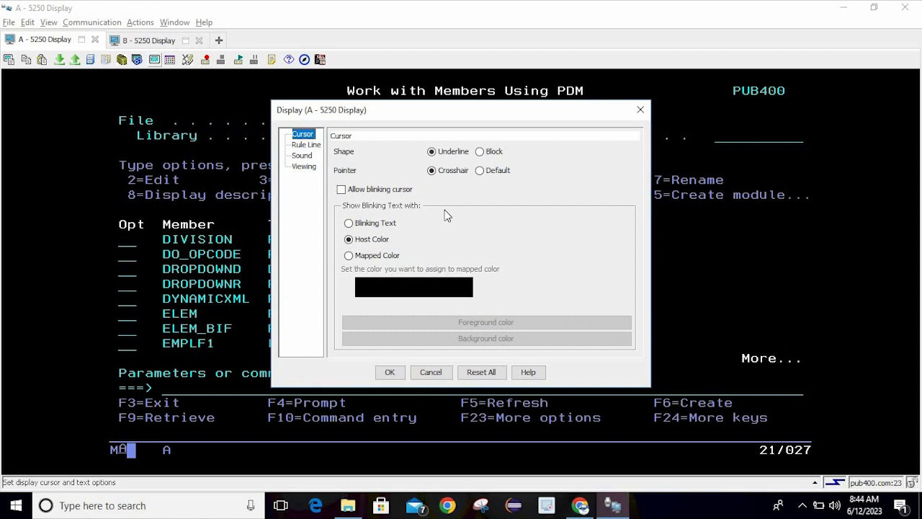
left_click(365, 190)
left_click(390, 372)
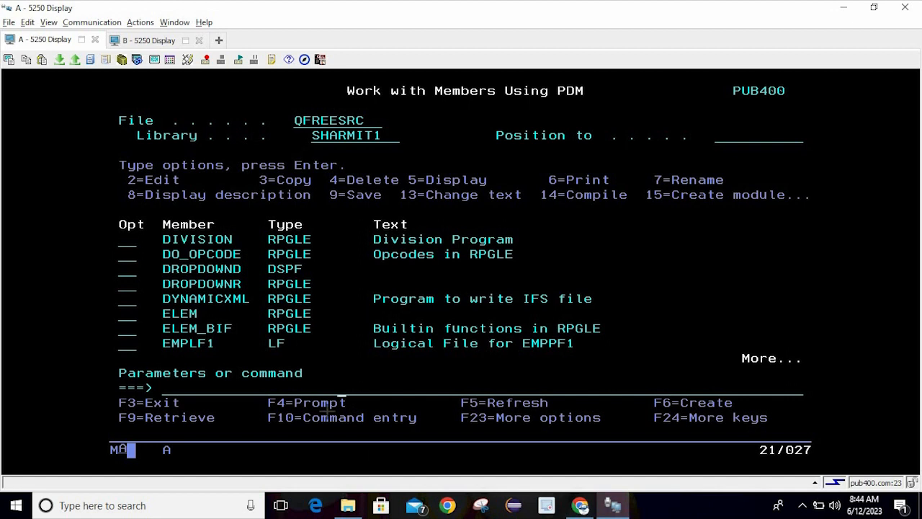
left_click(126, 254)
Try Blinking Text, Mapped Color and Host Color for blinking text, then Reset All
left_click(155, 60)
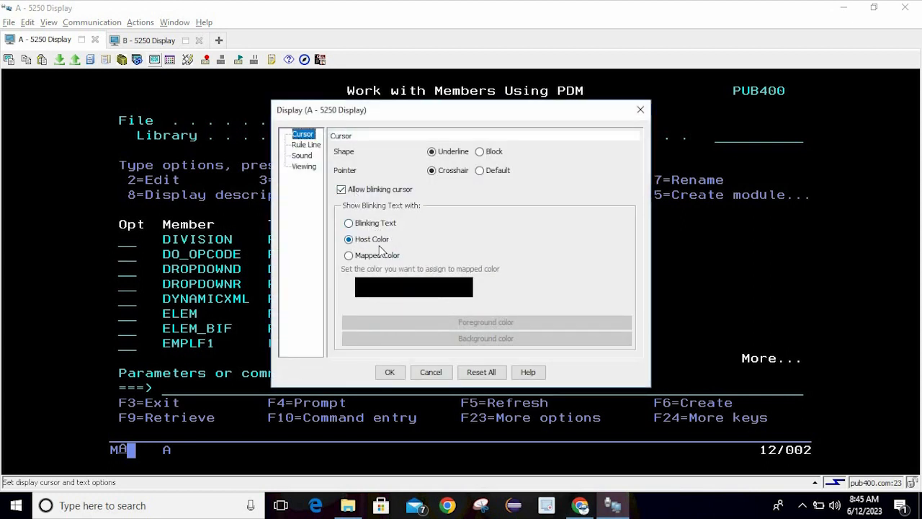
left_click(346, 222)
left_click(364, 229)
left_click(377, 257)
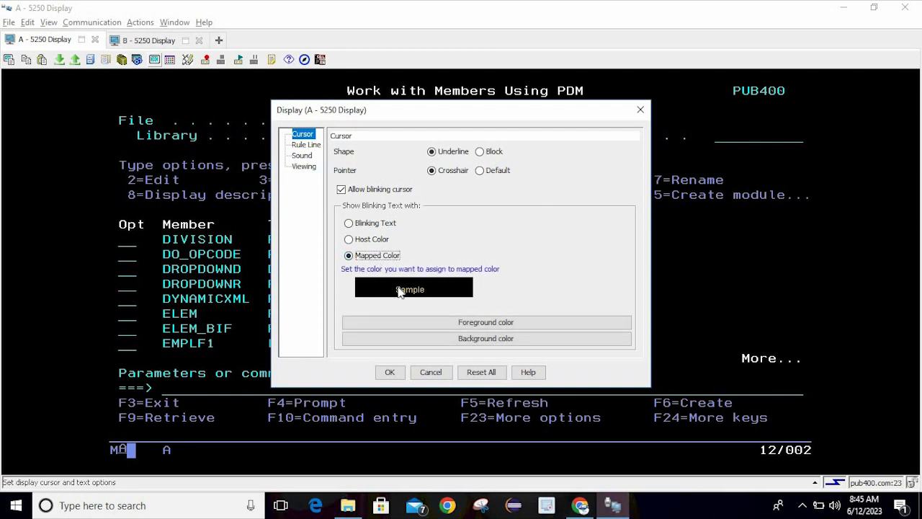
left_click(381, 244)
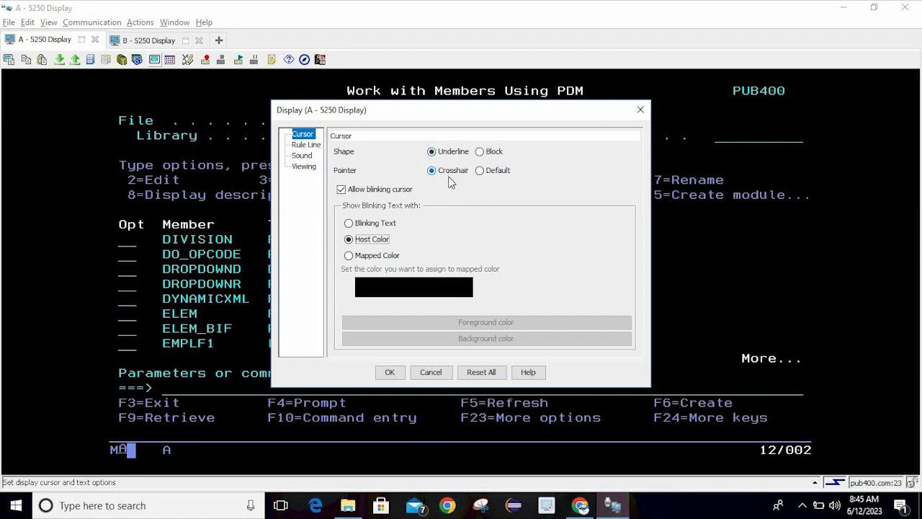
left_click(491, 377)
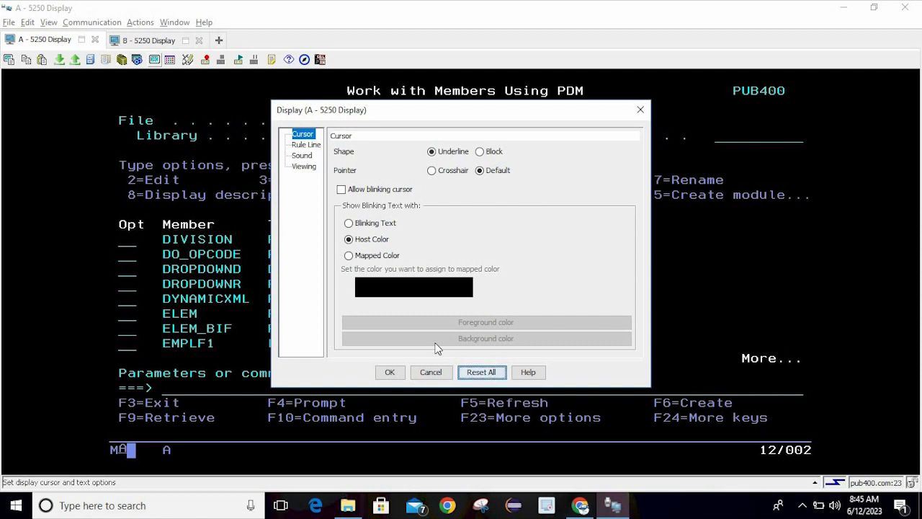
Set Rule Line to On in the Display settings and apply it
left_click(308, 146)
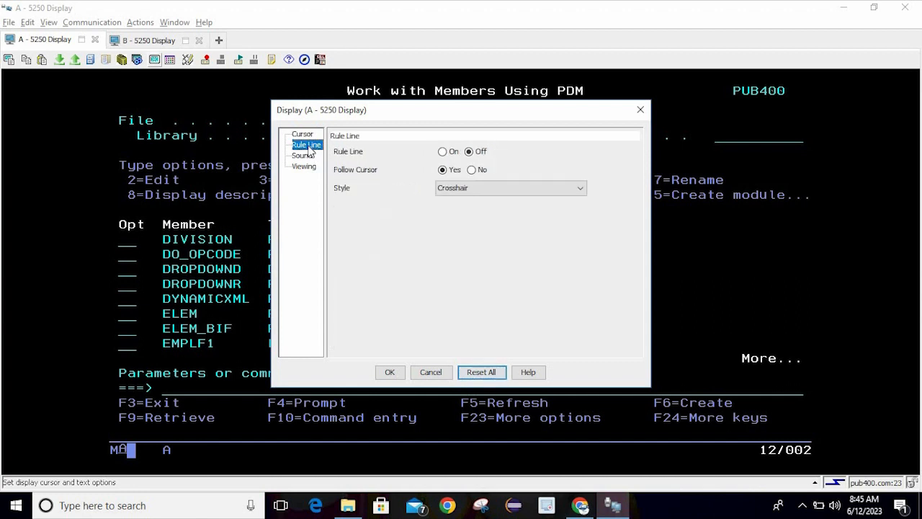
left_click(442, 152)
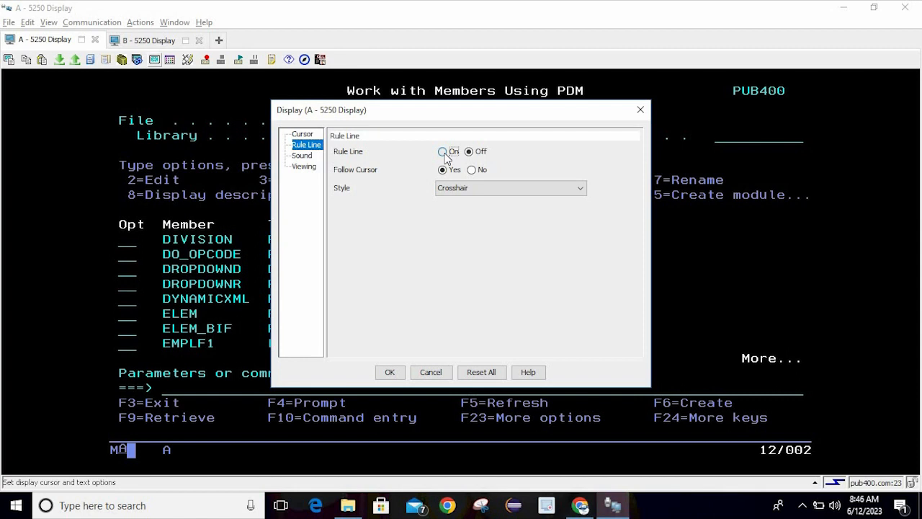
left_click(390, 372)
left_click(493, 165)
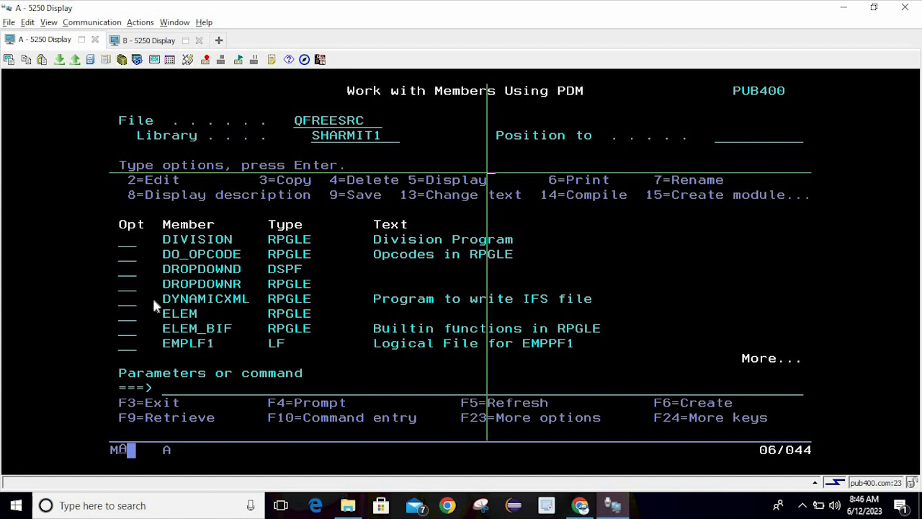
Open member DYNAMICXML with option 5 and move the cursor around the Dcl-pr lines
left_click(128, 298)
type("5")
key("Return")
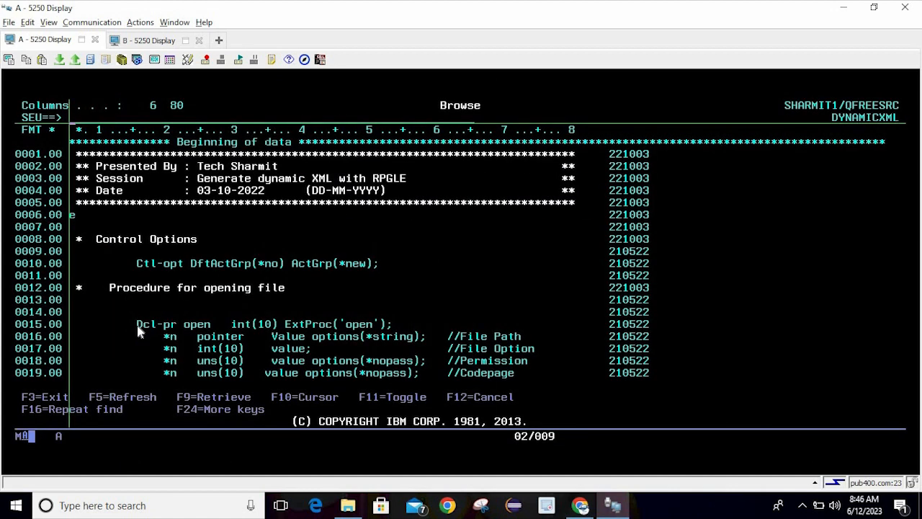
left_click(138, 329)
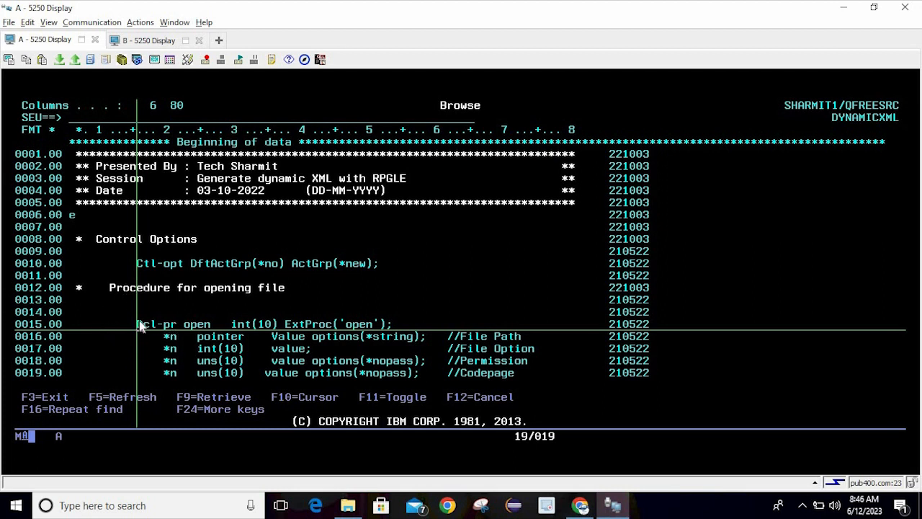
key("Up")
key("Up")
key("Up")
key("Down")
key("Down")
key("Down")
key("Down")
key("Down")
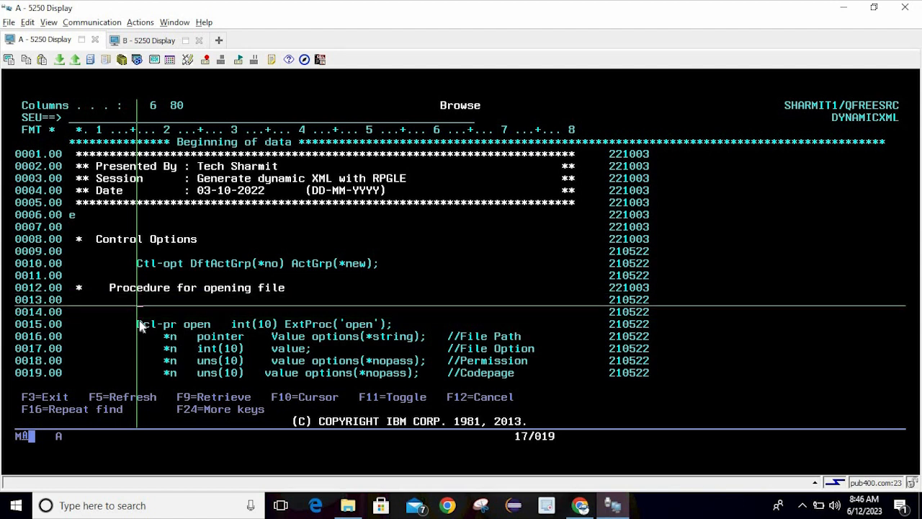
key("Right")
key("Right")
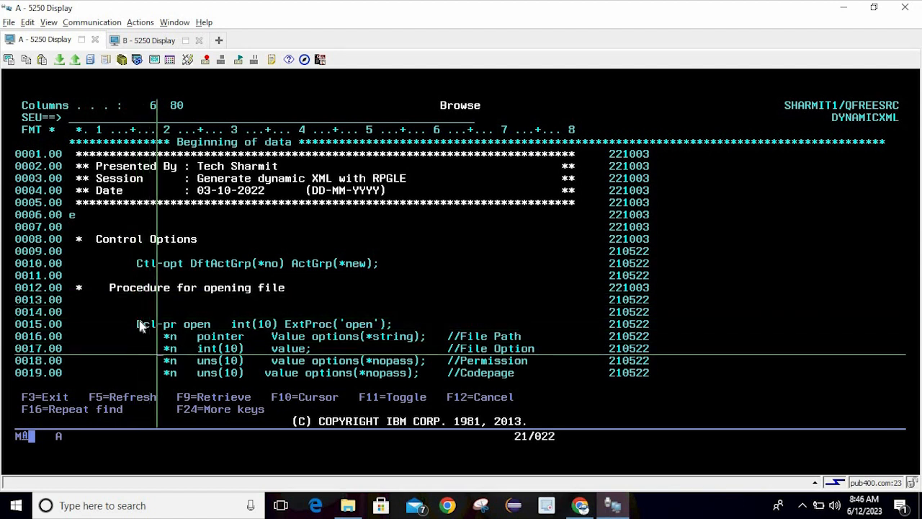
key("Up")
key("Up")
key("Left")
key("Left")
Page down through the source and move the cursor between rows
key("Page_Down")
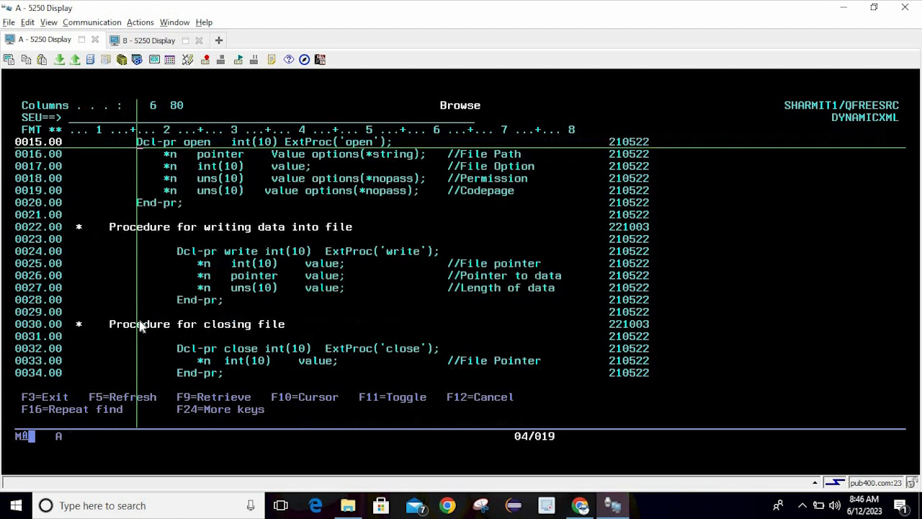
key("Down")
key("Down")
key("Down")
key("Down")
key("Up")
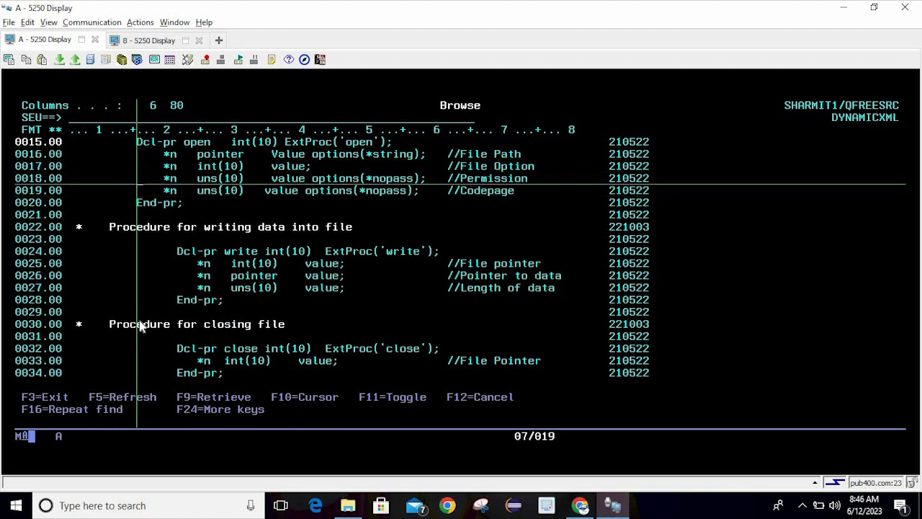
key("Down")
key("Down")
key("Up")
key("Up")
key("Up")
key("Up")
key("Down")
key("Down")
key("Down")
key("Down")
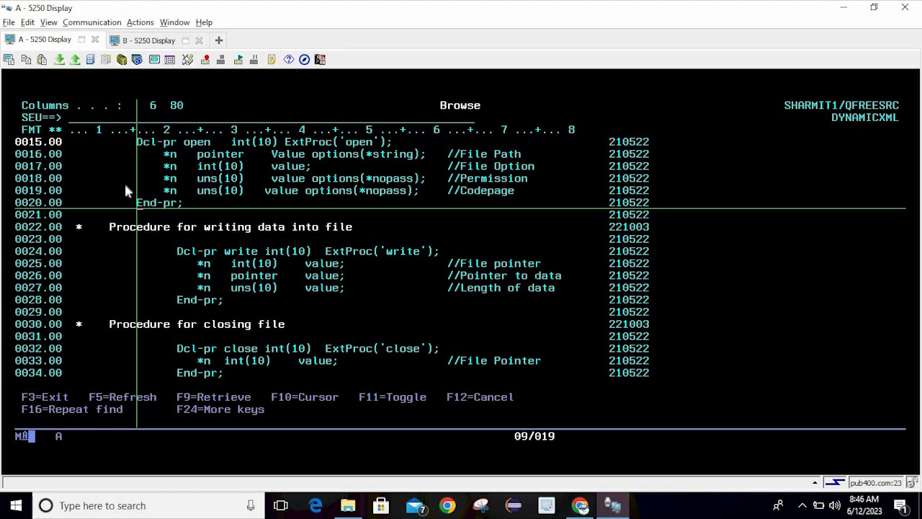
key("Page_Down")
Set the rule line's Follow Cursor option to No
left_click(154, 60)
left_click(306, 144)
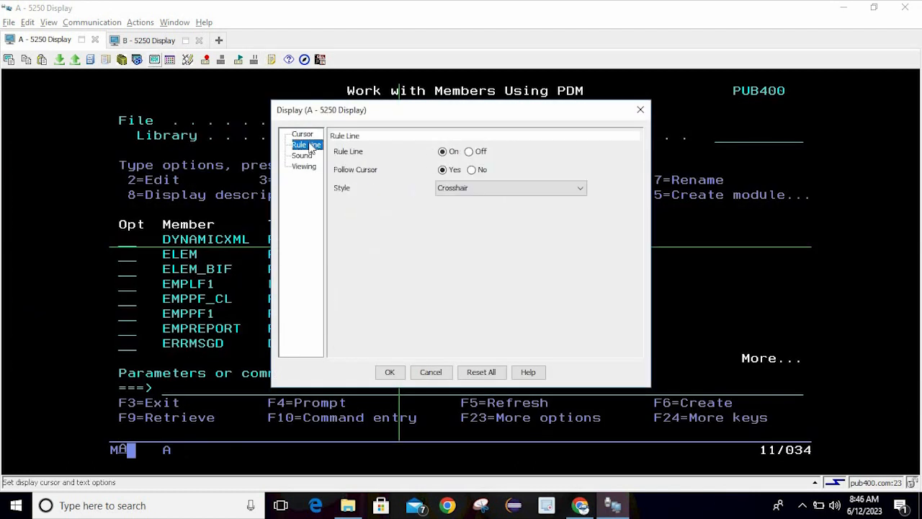
left_click(472, 170)
left_click(389, 373)
Move the terminal cursor around the member list, ending on the EMPPF_CL row
left_click(447, 301)
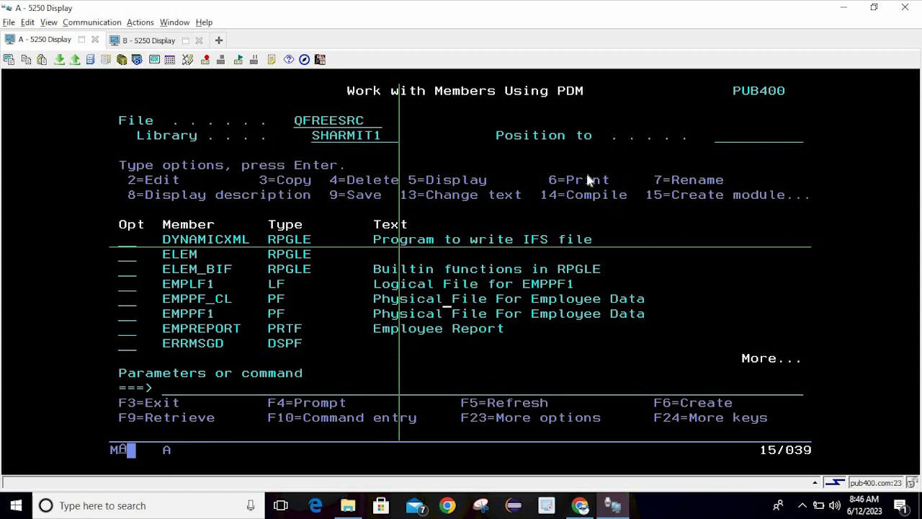
left_click(585, 170)
left_click(266, 192)
left_click(449, 300)
left_click(405, 244)
left_click(436, 264)
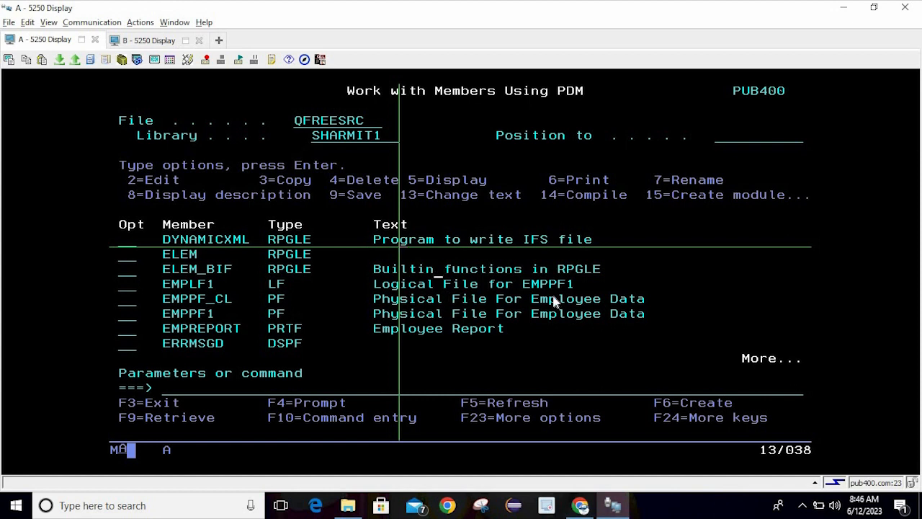
left_click(511, 286)
left_click(624, 301)
left_click(604, 302)
Change the rule line style to Vertical and test it by moving the cursor
left_click(153, 59)
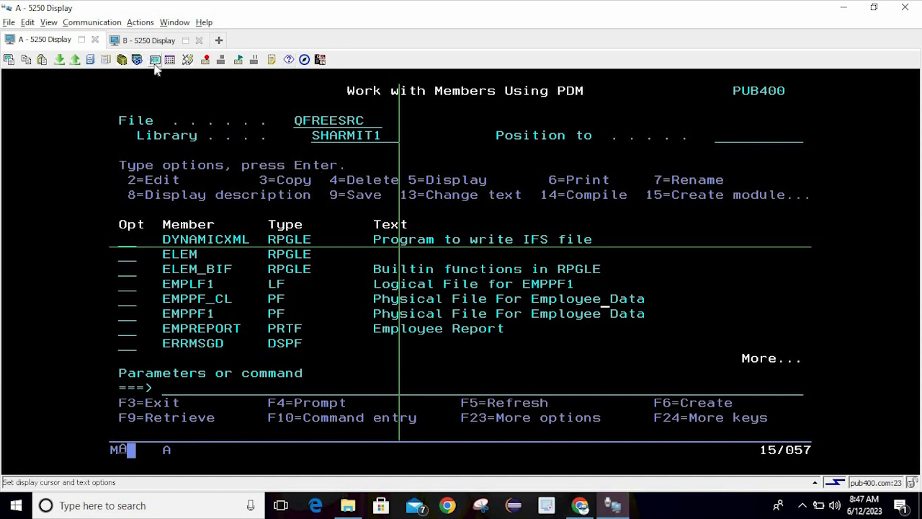
left_click(311, 145)
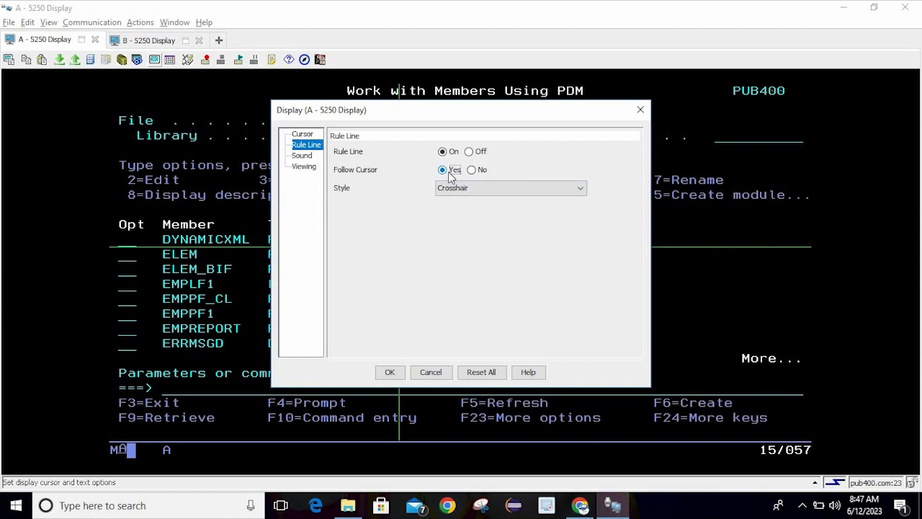
left_click(467, 190)
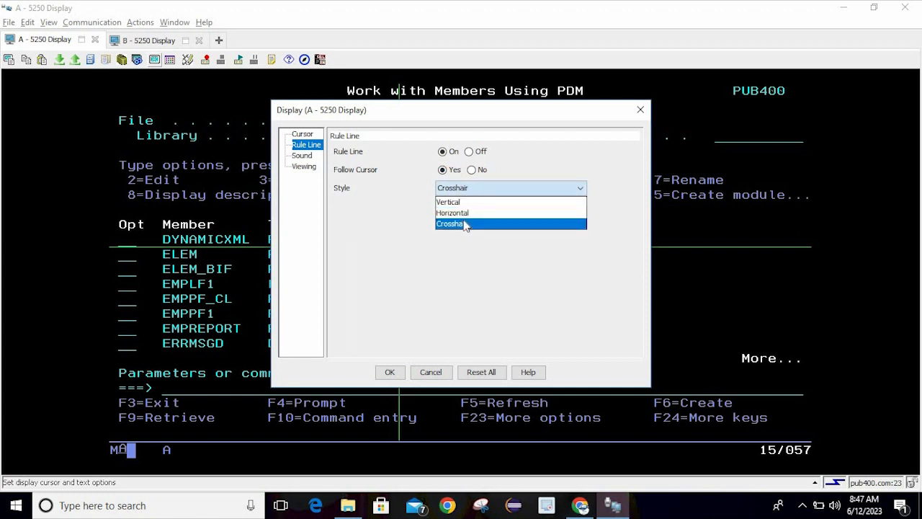
left_click(450, 202)
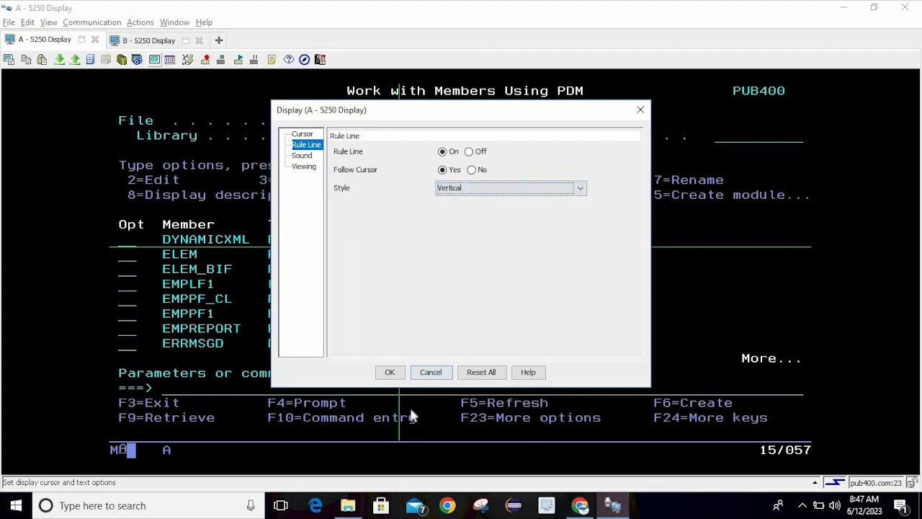
left_click(390, 373)
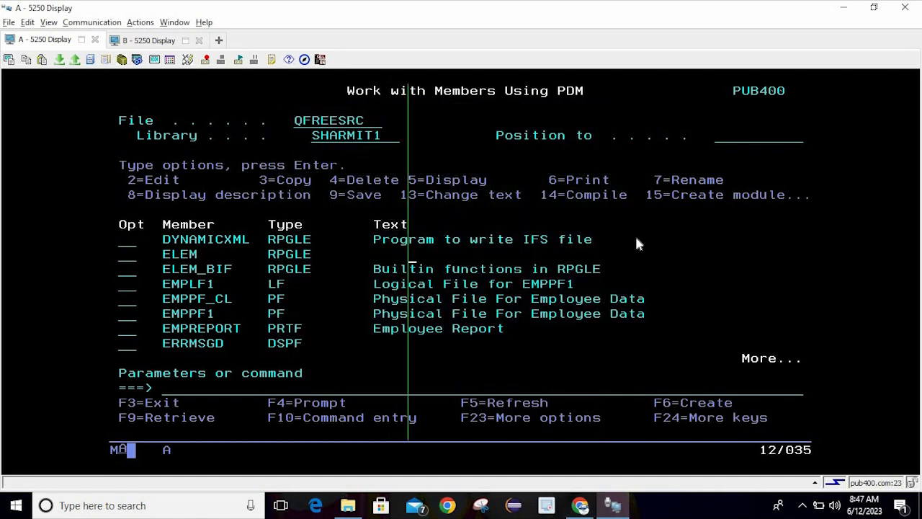
left_click(636, 243)
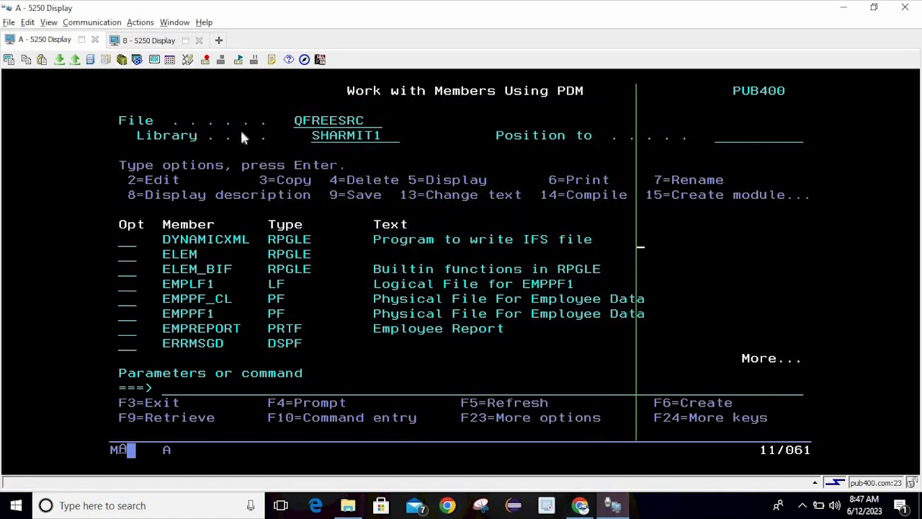
Set the rule line style to Horizontal and test it by moving the cursor
left_click(154, 59)
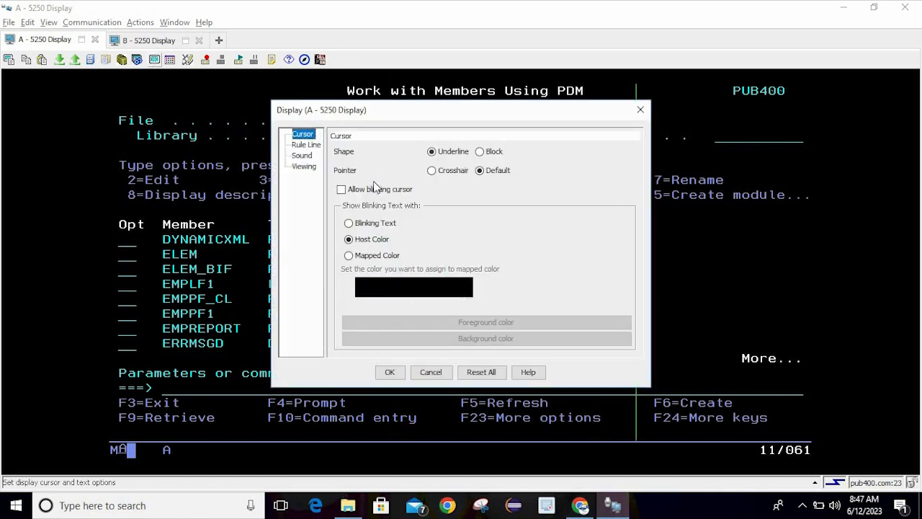
left_click(306, 145)
left_click(460, 187)
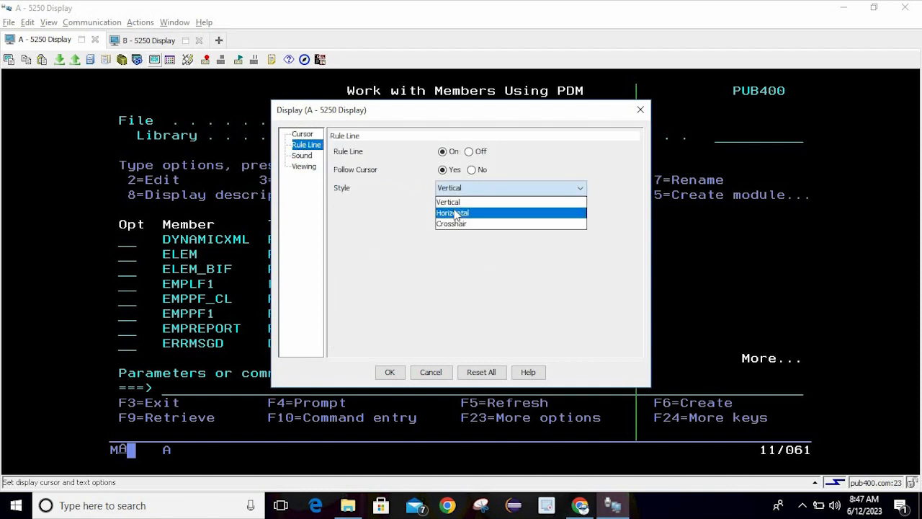
left_click(455, 211)
left_click(389, 371)
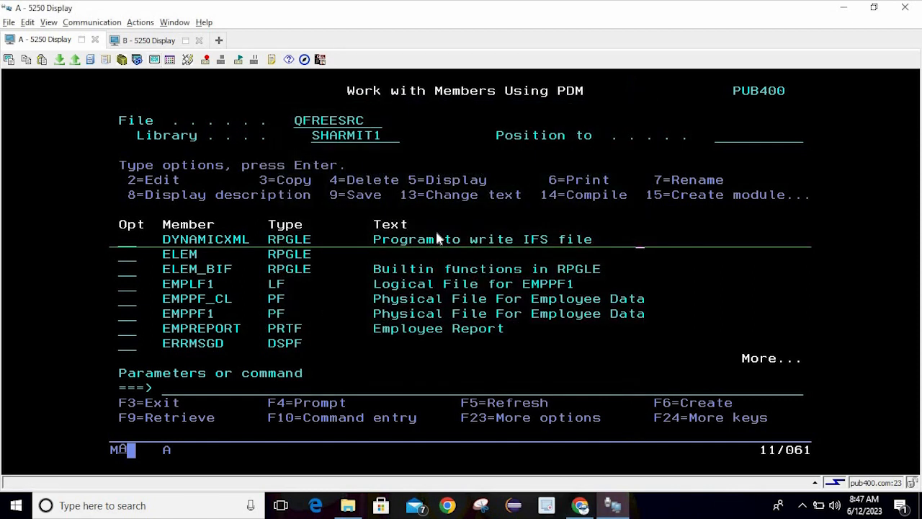
left_click(436, 232)
left_click(587, 201)
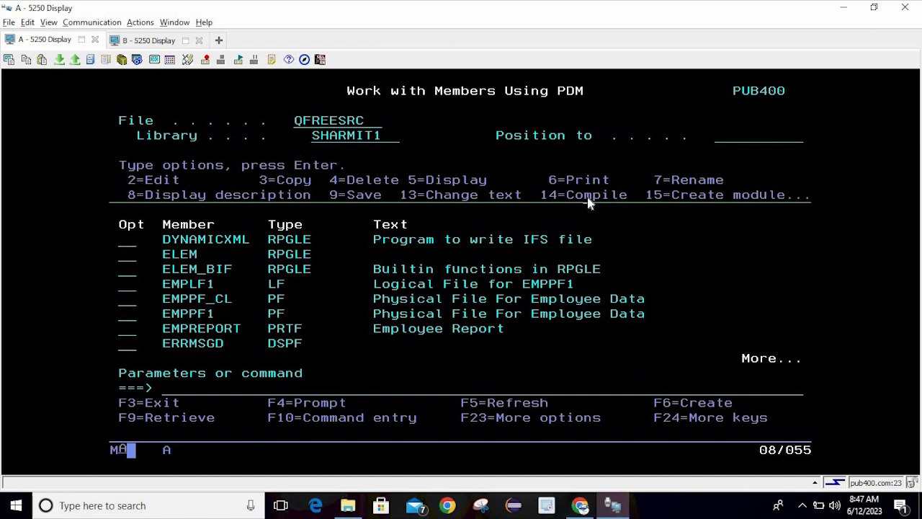
Restore the Crosshair rule line style, mark the column-heading row, and reshow Rule Line settings
left_click(154, 59)
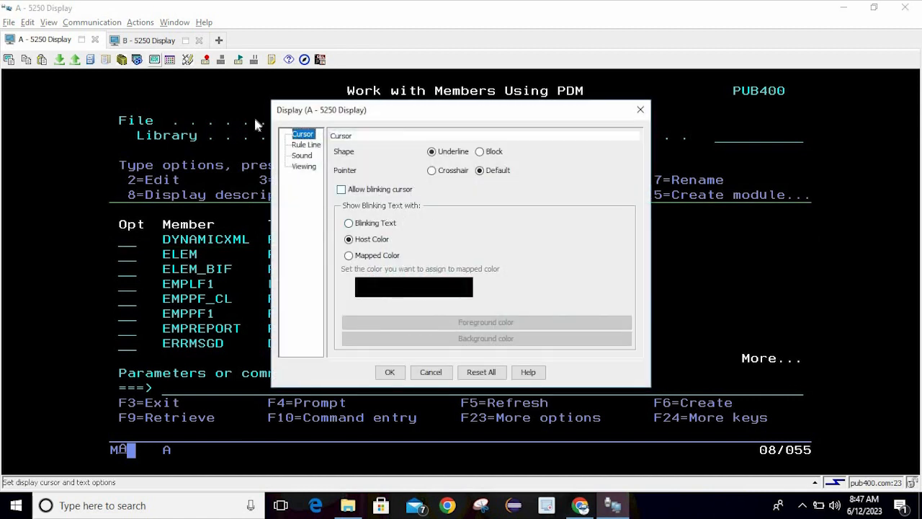
left_click(309, 147)
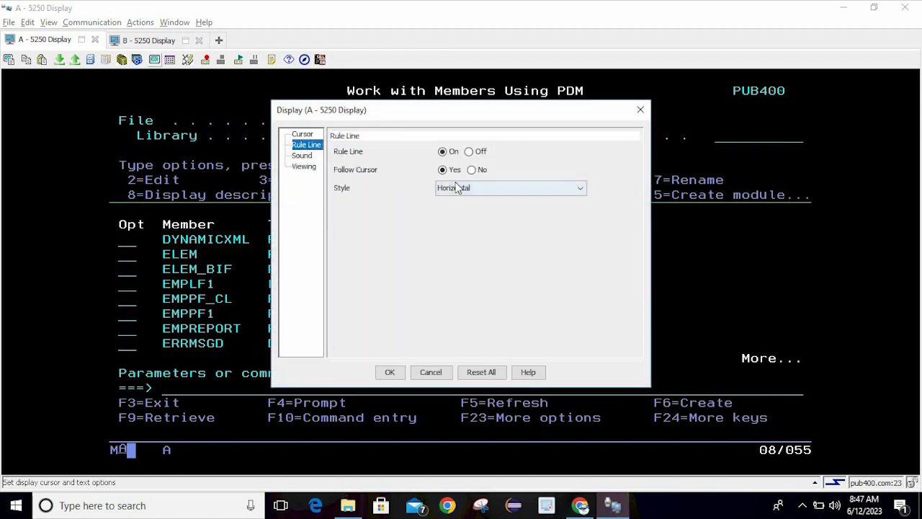
left_click(457, 187)
left_click(455, 224)
left_click(389, 371)
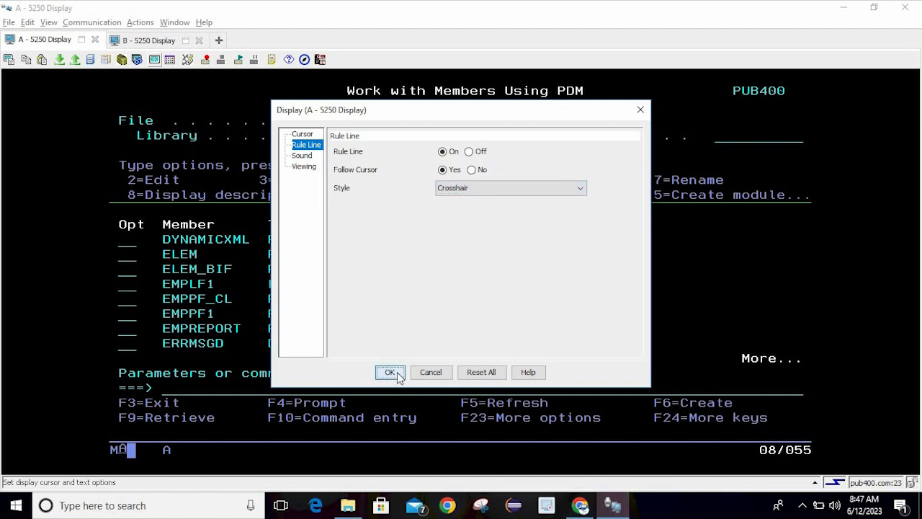
double_click(626, 225)
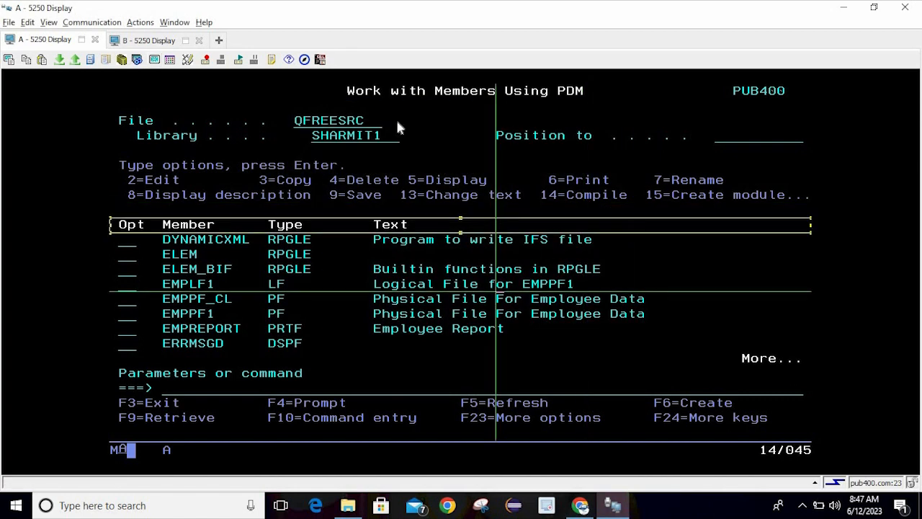
left_click(154, 59)
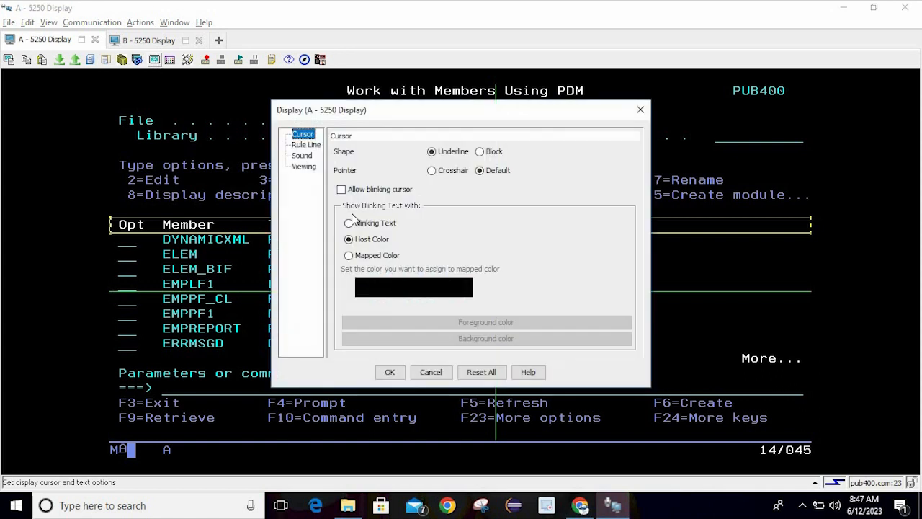
left_click(307, 145)
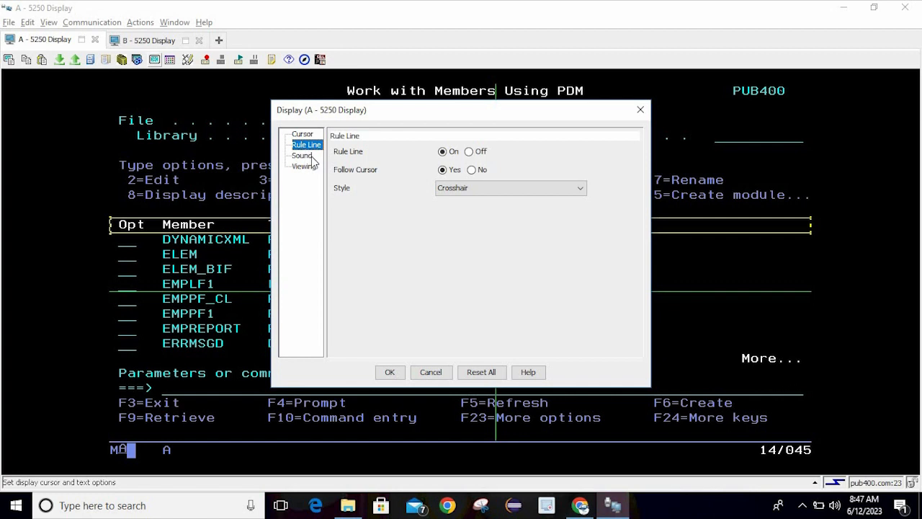
Select the Error Clicker sound and play it as a test
left_click(303, 156)
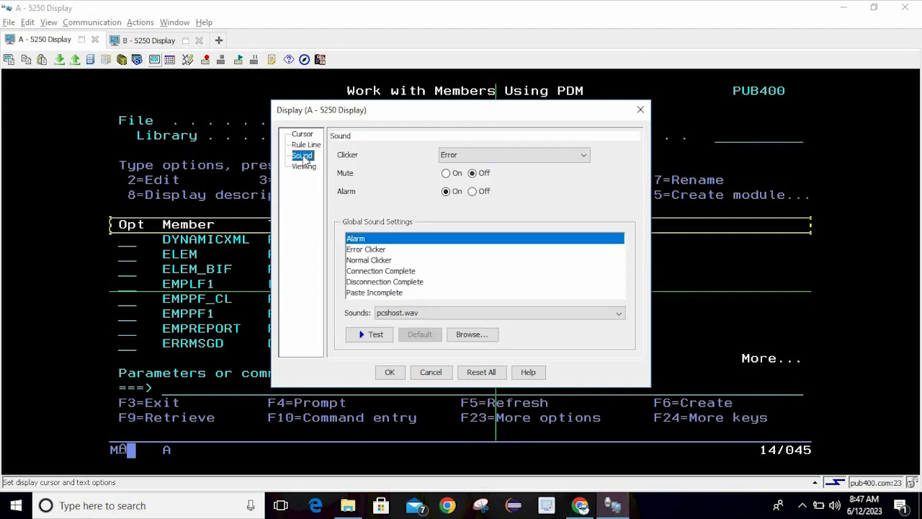
left_click(463, 157)
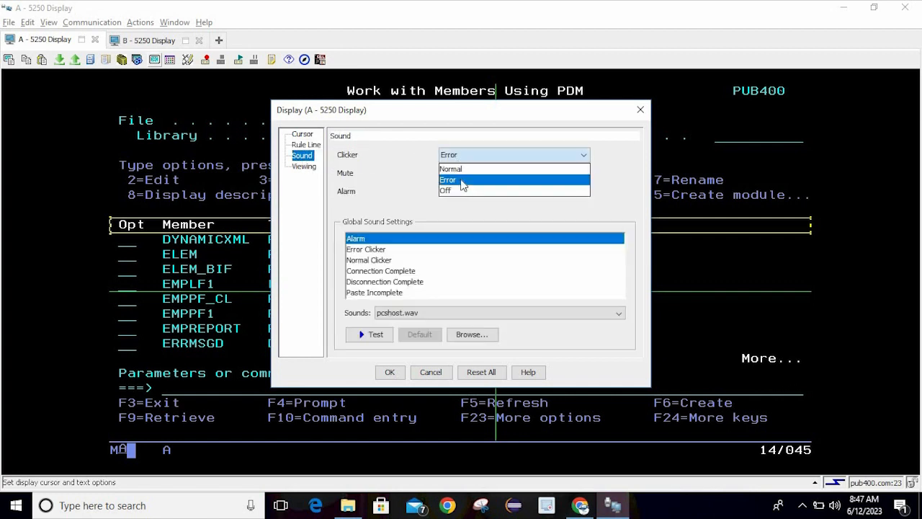
left_click(400, 171)
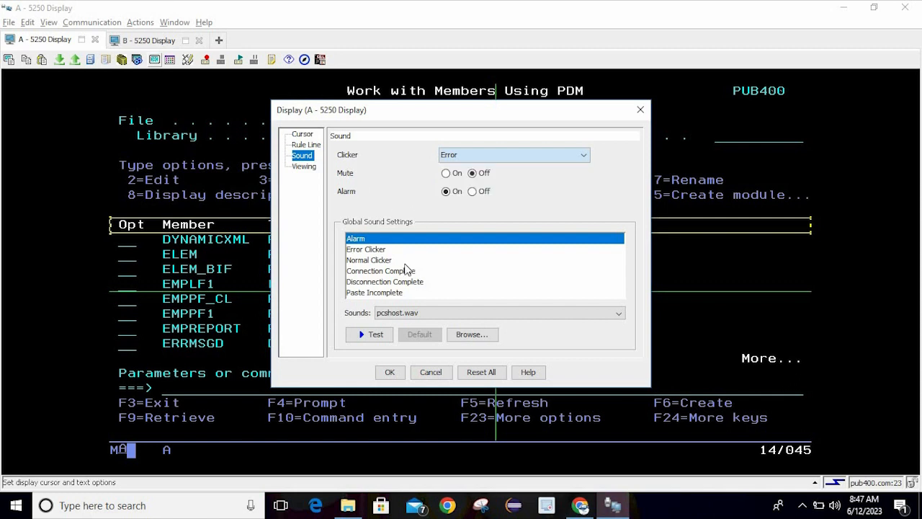
left_click(365, 250)
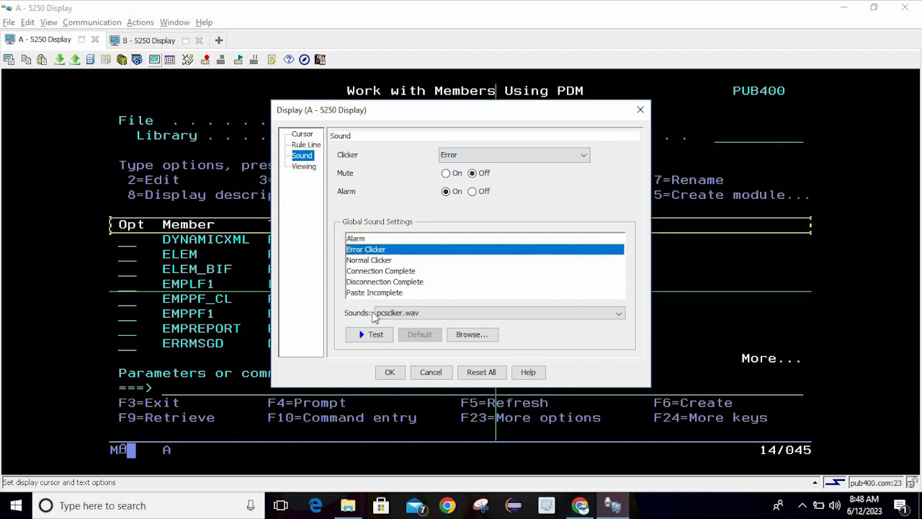
left_click(373, 338)
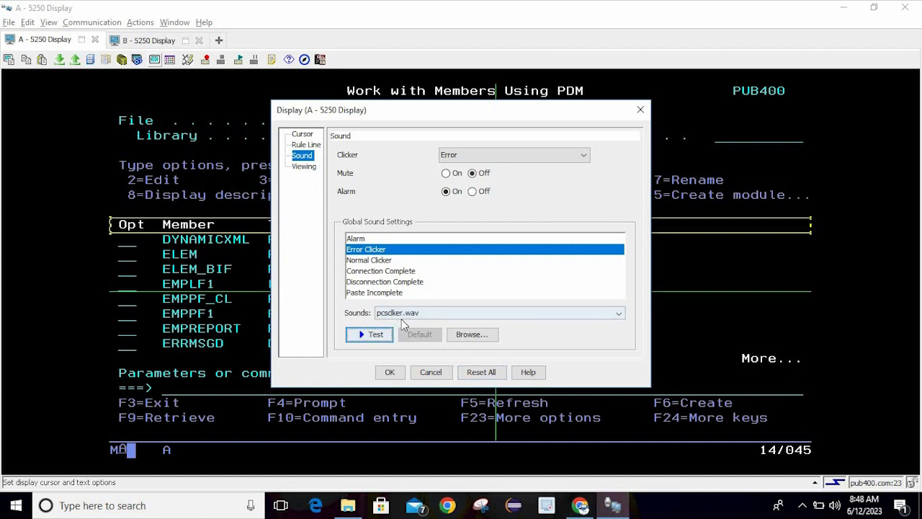
Reset all display settings, view the Viewing page, and close the dialog unsaved
left_click(484, 373)
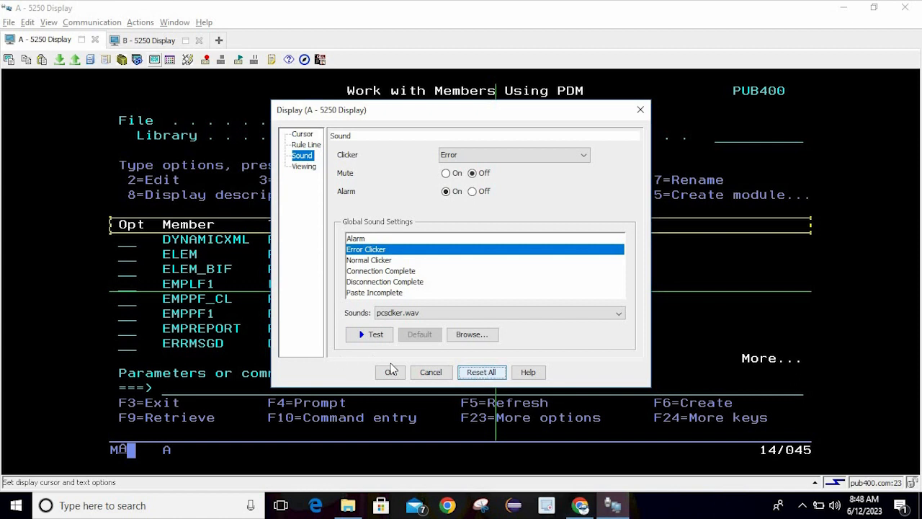
left_click(304, 169)
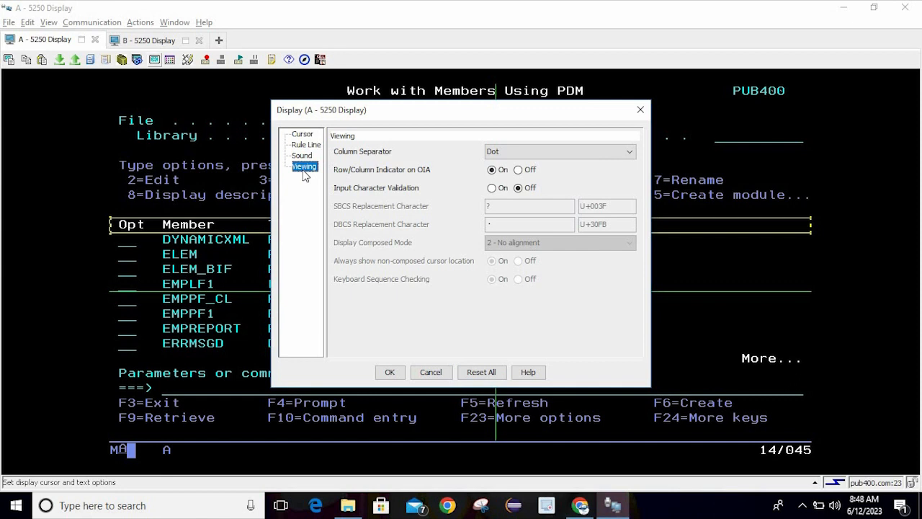
left_click(153, 41)
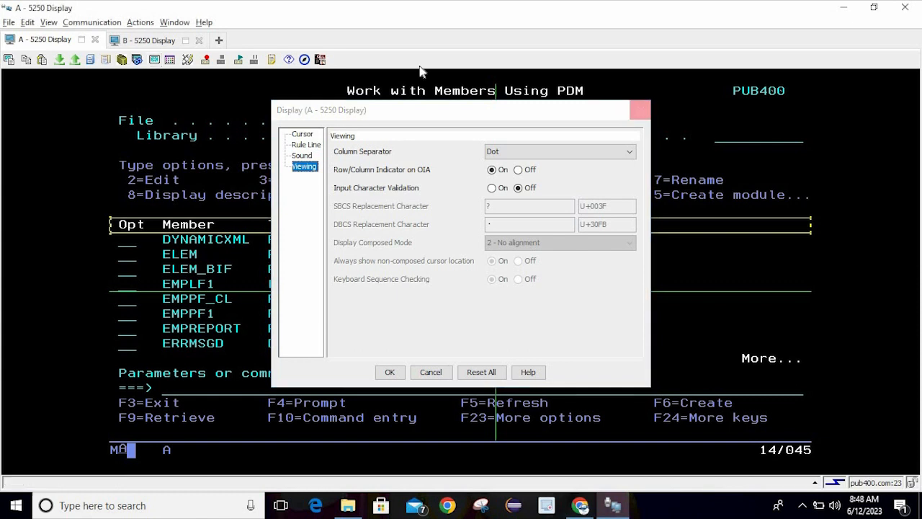
left_click(639, 111)
On session B, set the column separator to Dot and move the cursor across row 6
left_click(154, 41)
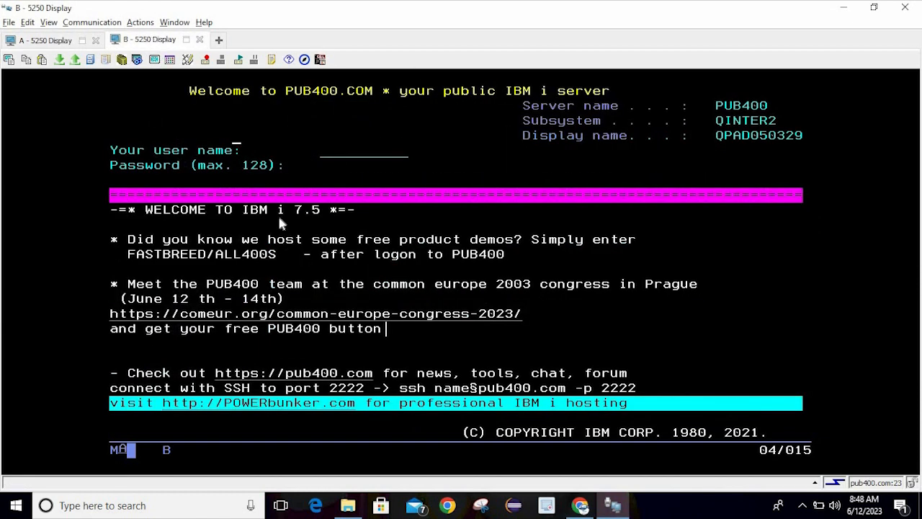
left_click(154, 59)
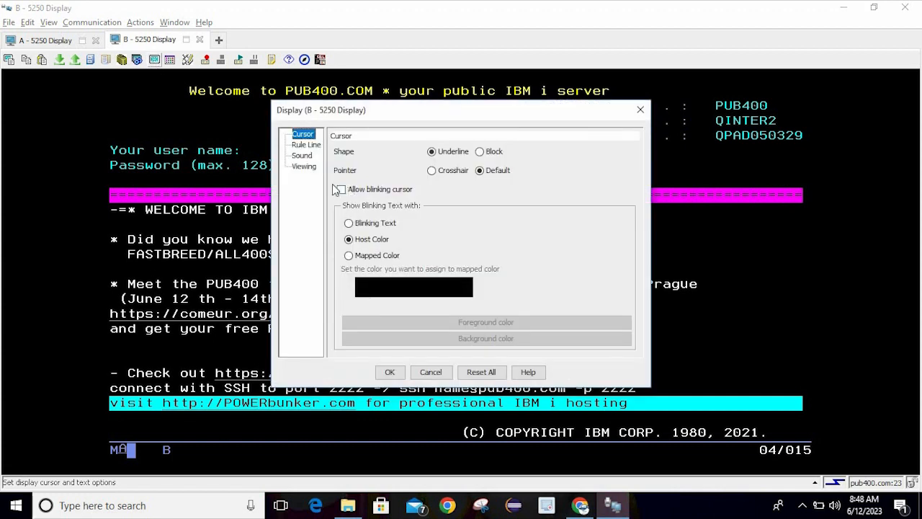
left_click(303, 167)
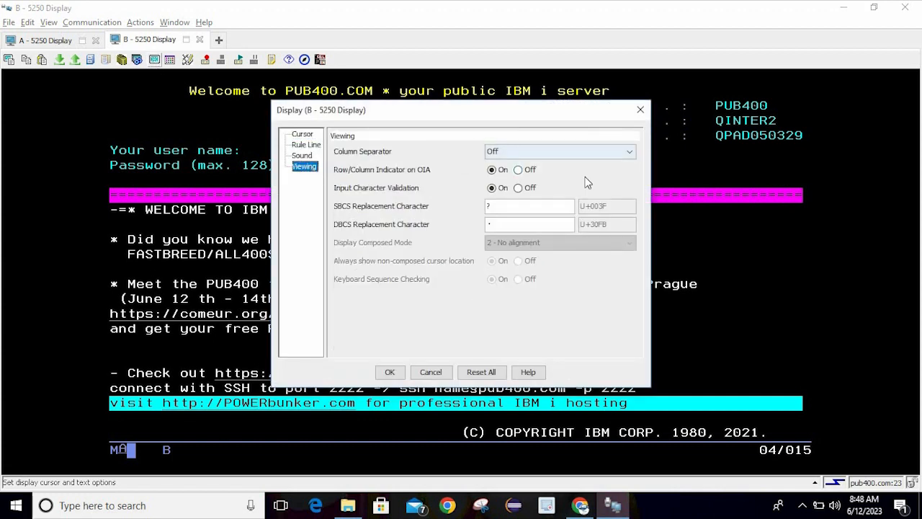
left_click(554, 153)
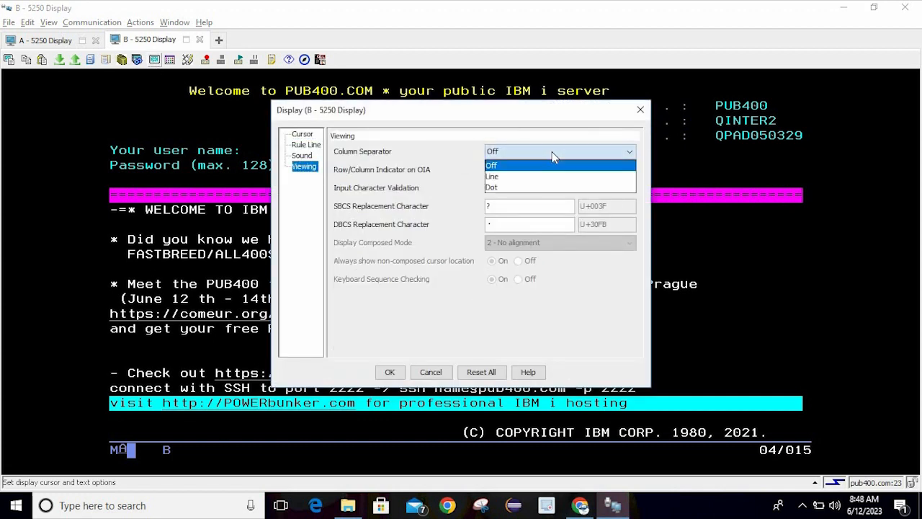
left_click(521, 187)
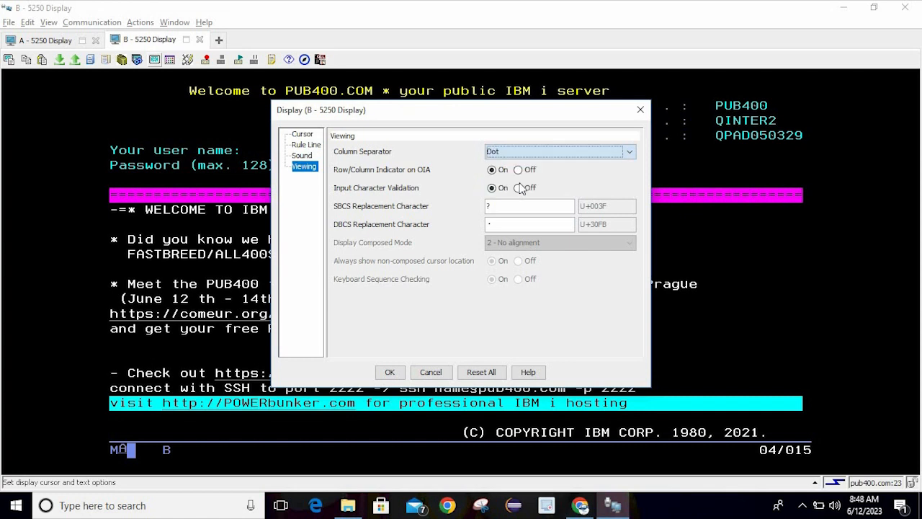
left_click(401, 373)
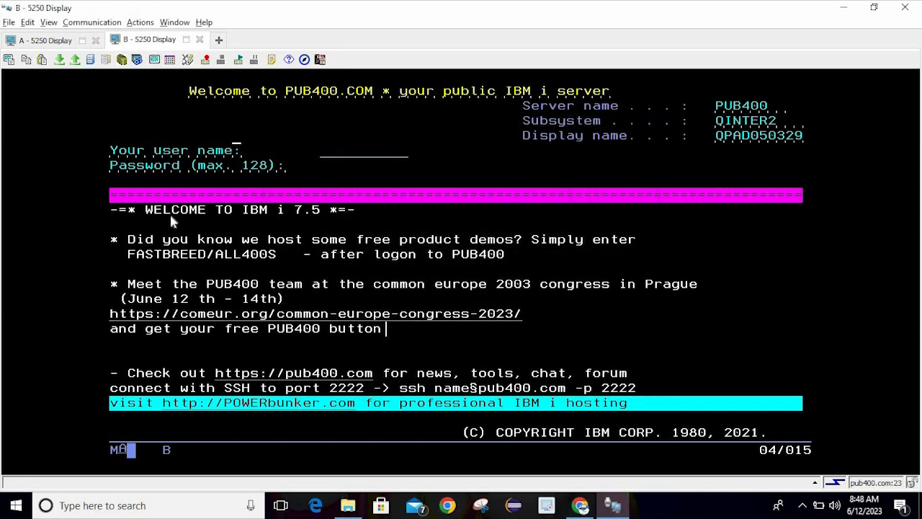
left_click(116, 156)
left_click(141, 160)
left_click(167, 161)
Change session B's column separator to Line
left_click(155, 60)
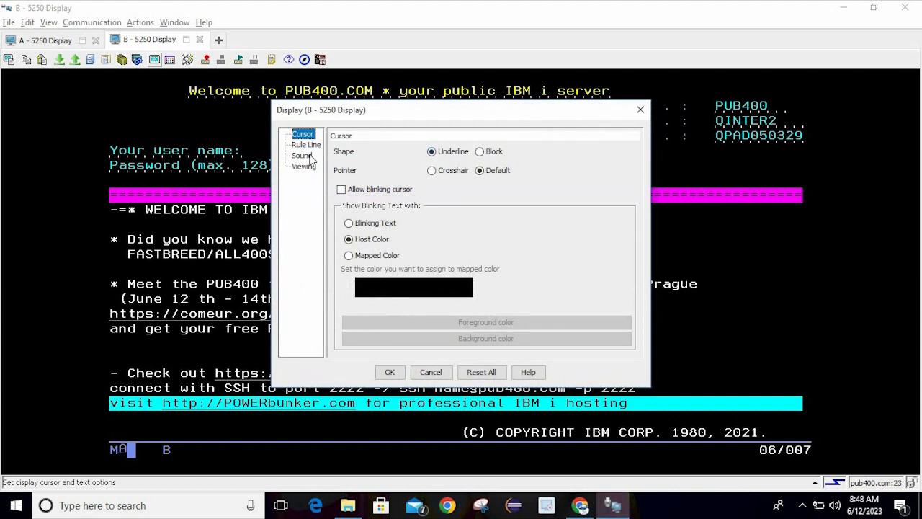
left_click(311, 171)
left_click(534, 154)
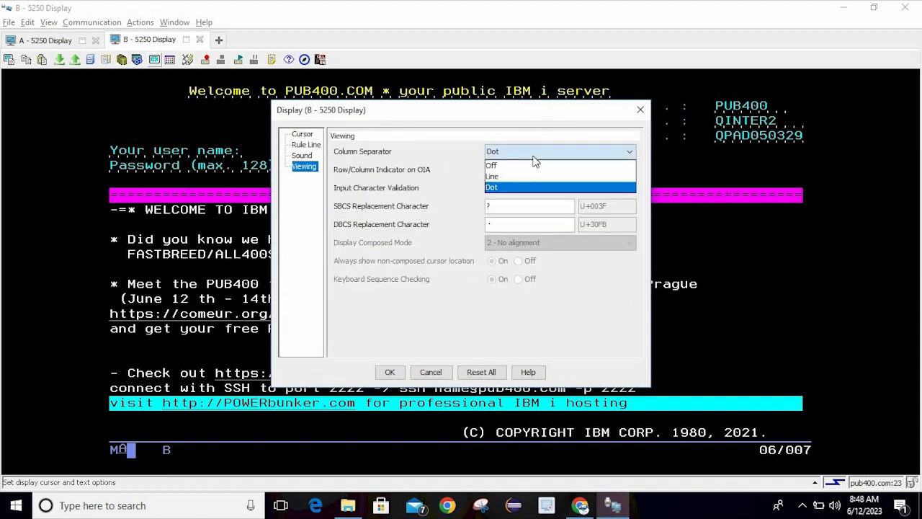
left_click(508, 176)
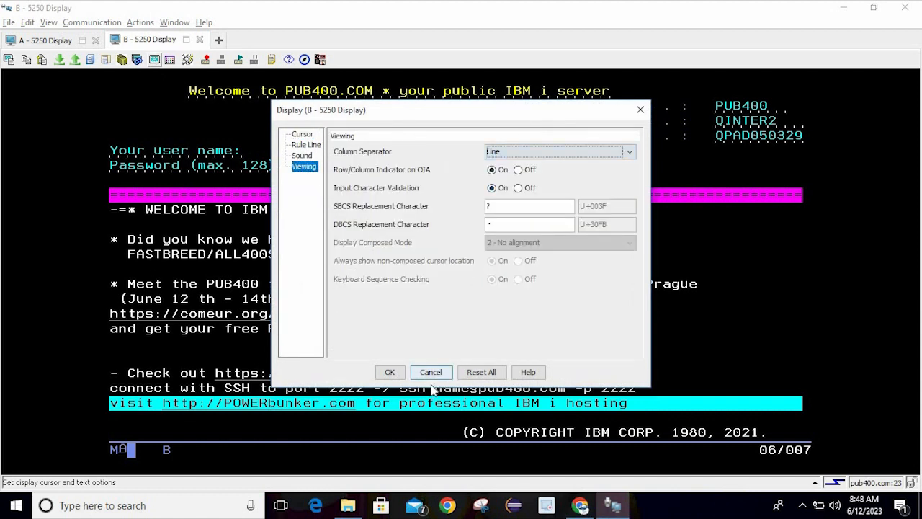
left_click(390, 373)
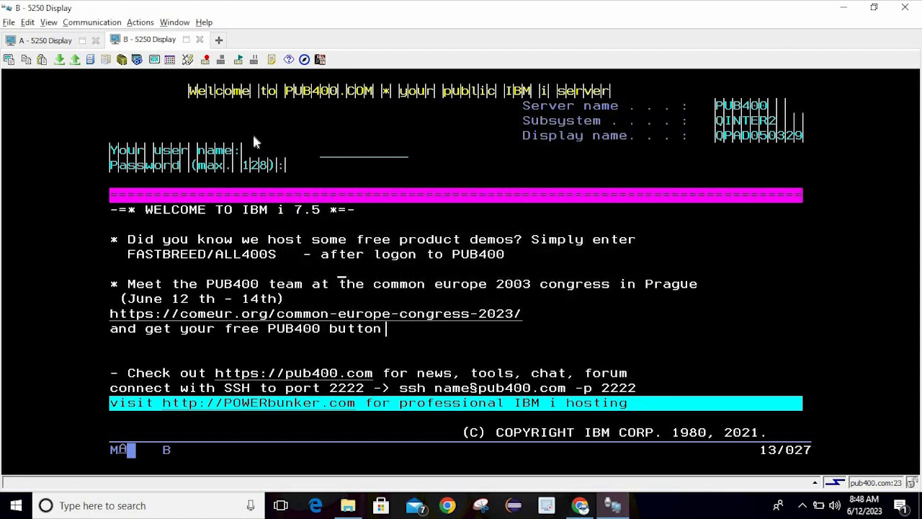
Turn session B's column separators Off
left_click(154, 59)
left_click(304, 167)
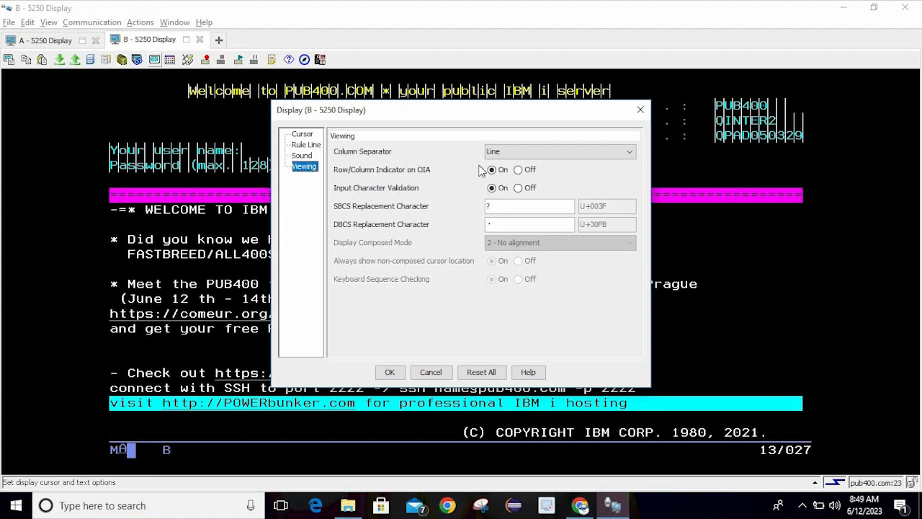
left_click(503, 154)
left_click(503, 162)
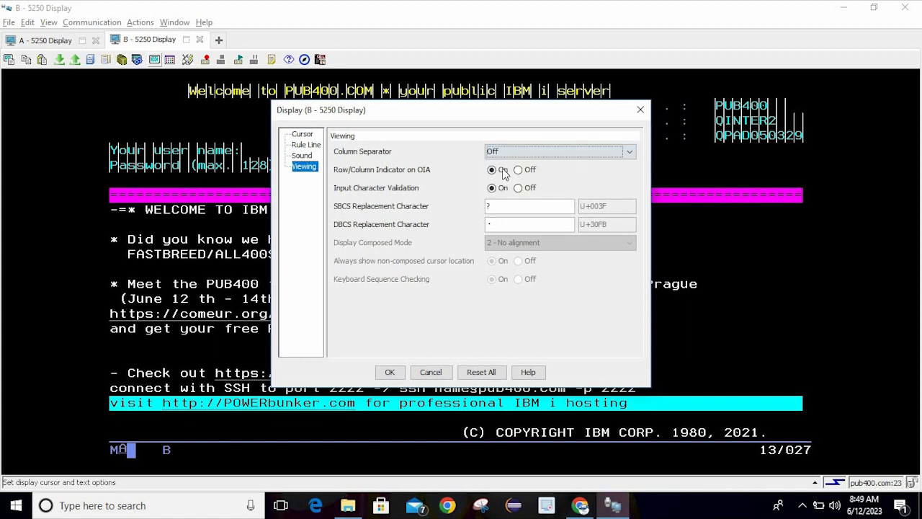
left_click(390, 372)
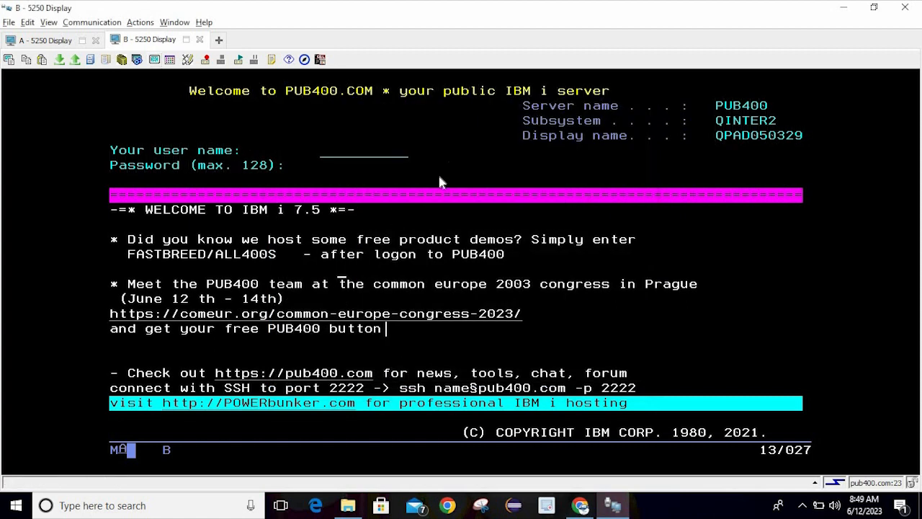
Turn off the Row/Column Indicator on the OIA for session B
left_click(153, 60)
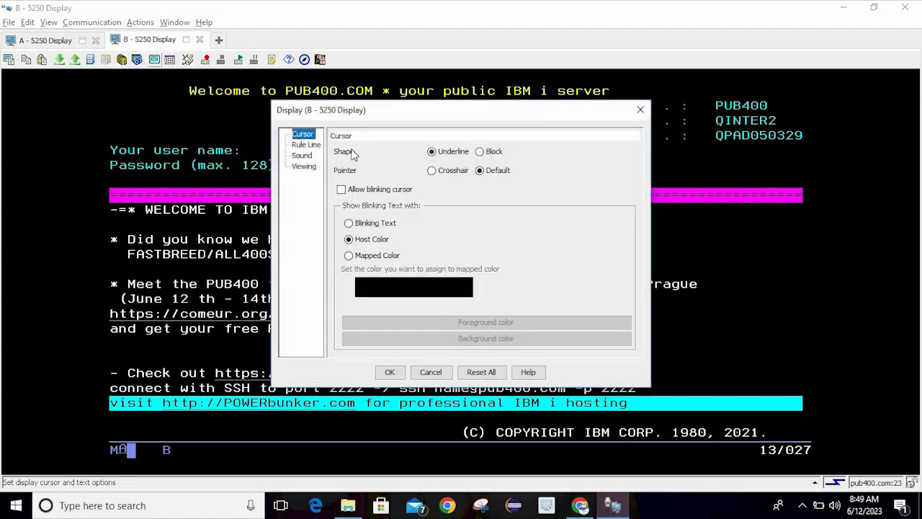
left_click(305, 168)
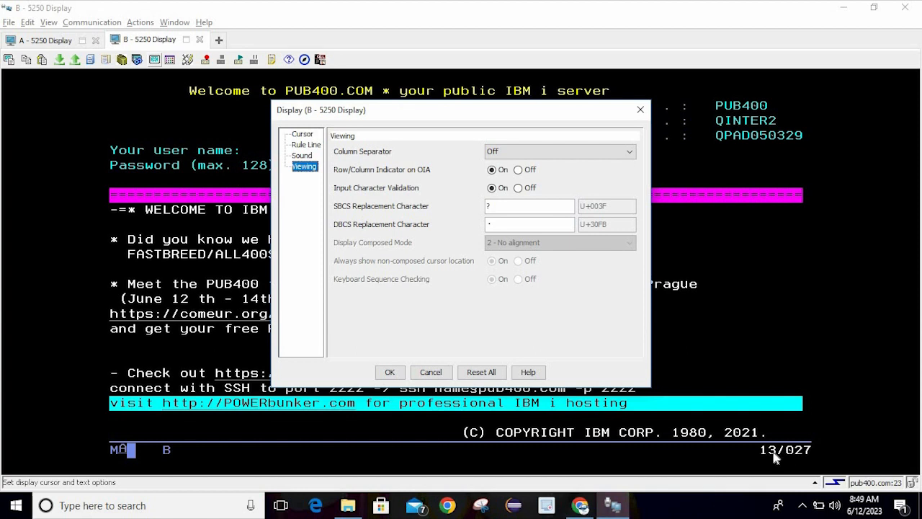
left_click(523, 171)
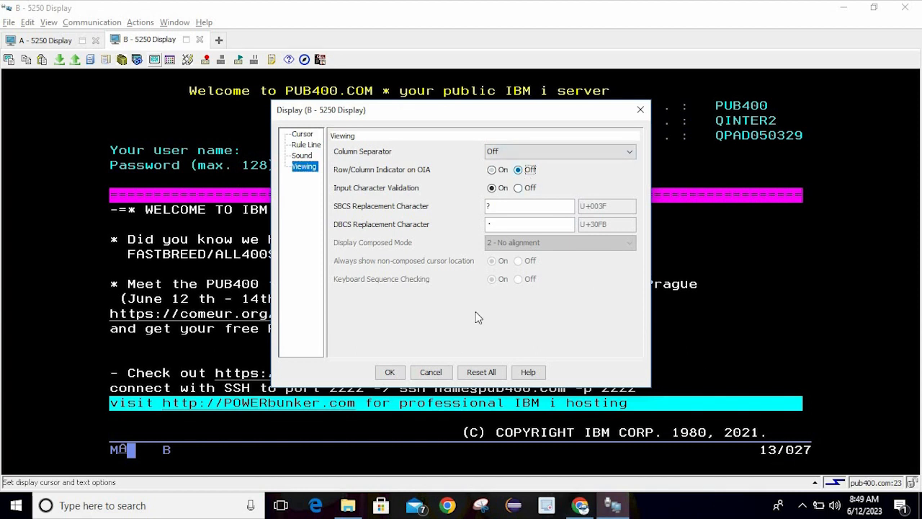
left_click(390, 372)
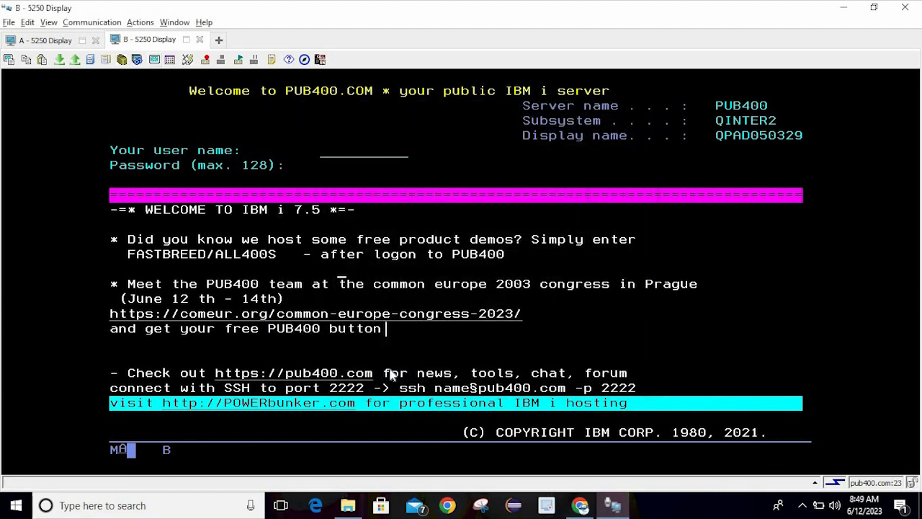
Toggle input validation and the row/column indicator back on, then Reset All to defaults
left_click(154, 59)
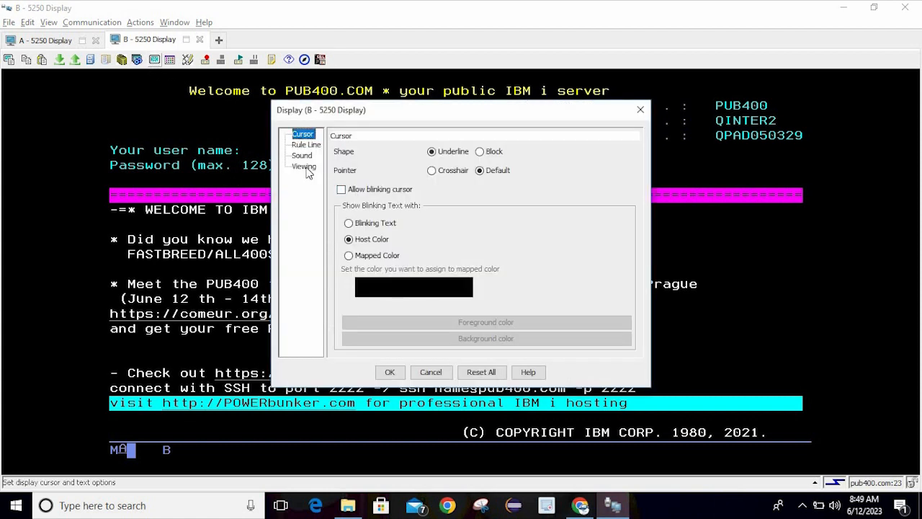
left_click(306, 167)
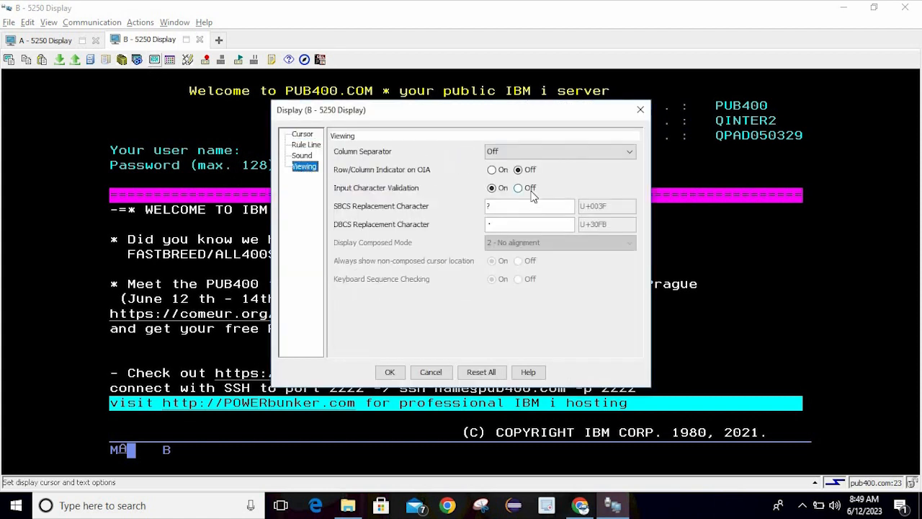
left_click(531, 191)
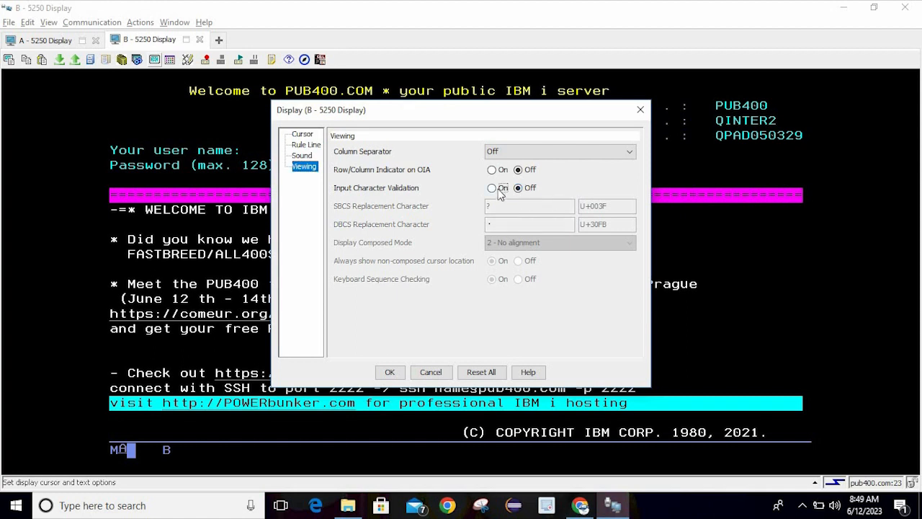
left_click(501, 189)
left_click(503, 171)
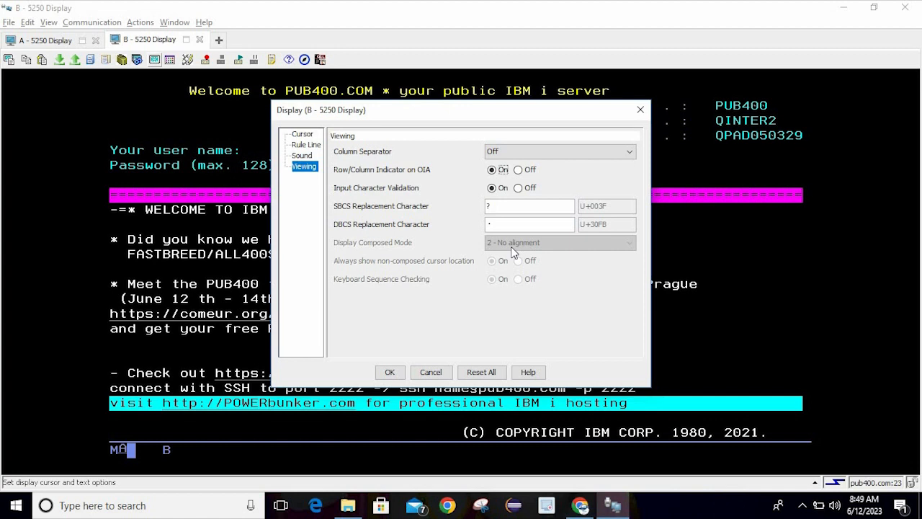
left_click(305, 137)
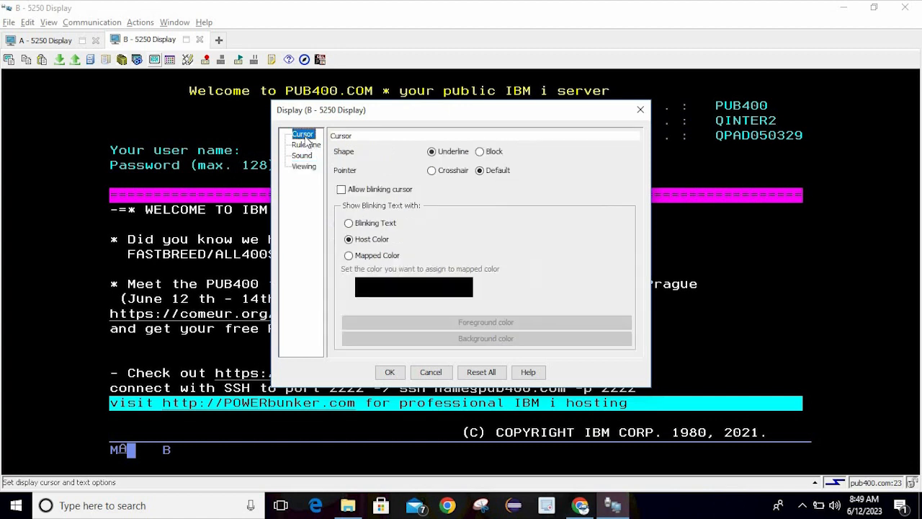
left_click(495, 375)
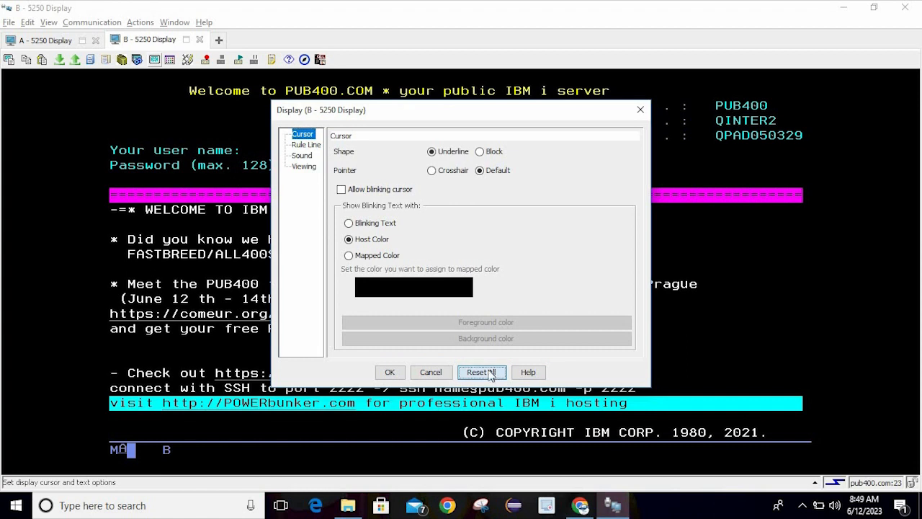
left_click(393, 371)
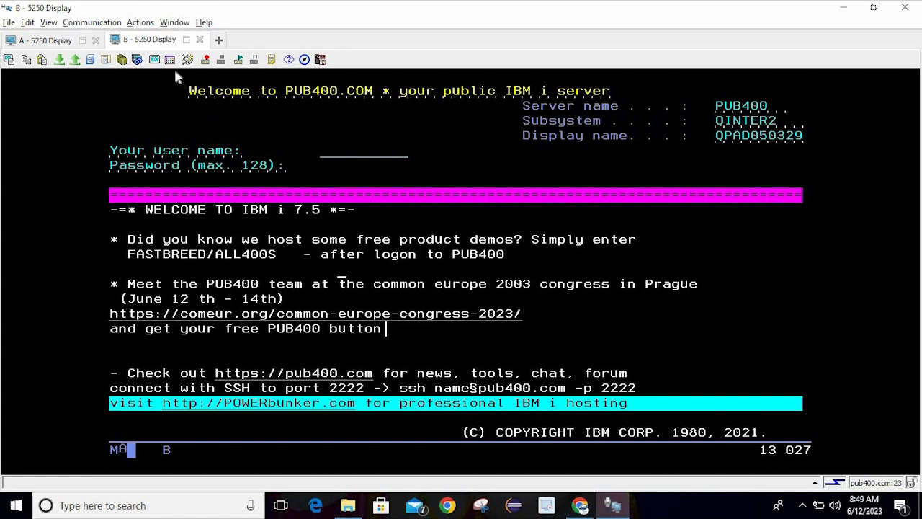
Switch to session A and move the cursor around the Main Menu, ending beside User tasks
left_click(52, 41)
left_click(317, 167)
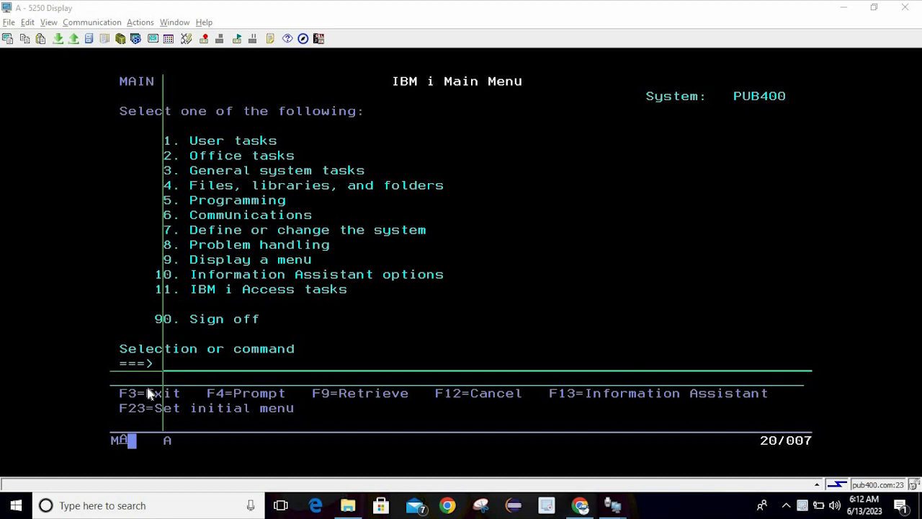
left_click(242, 271)
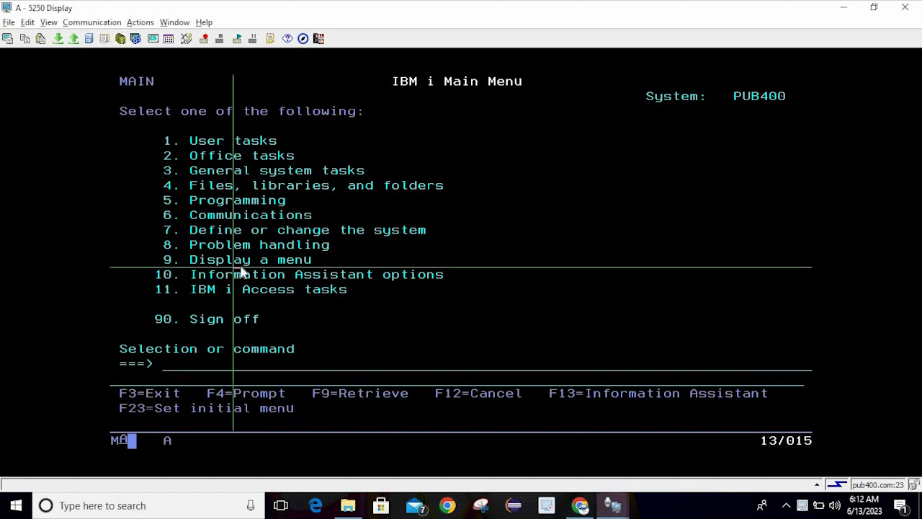
left_click(189, 142)
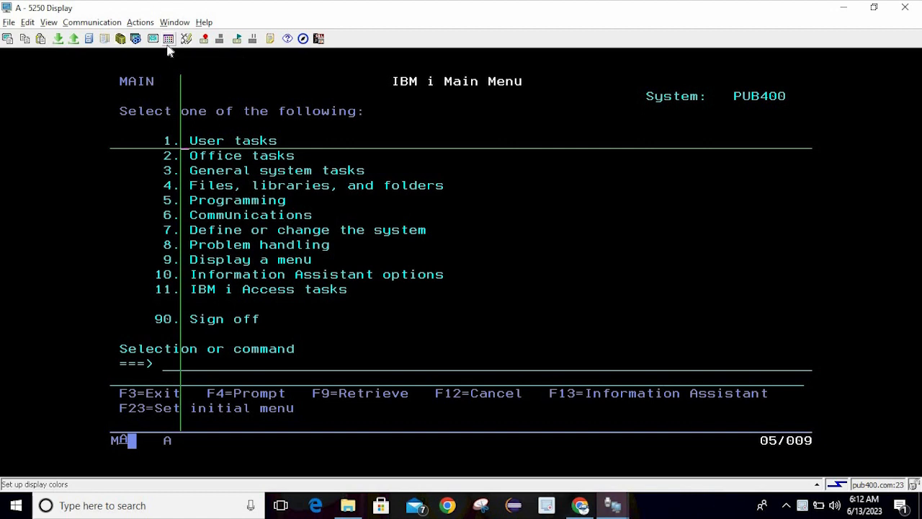
Open the display colour settings and select the green User tasks line on screen
left_click(168, 46)
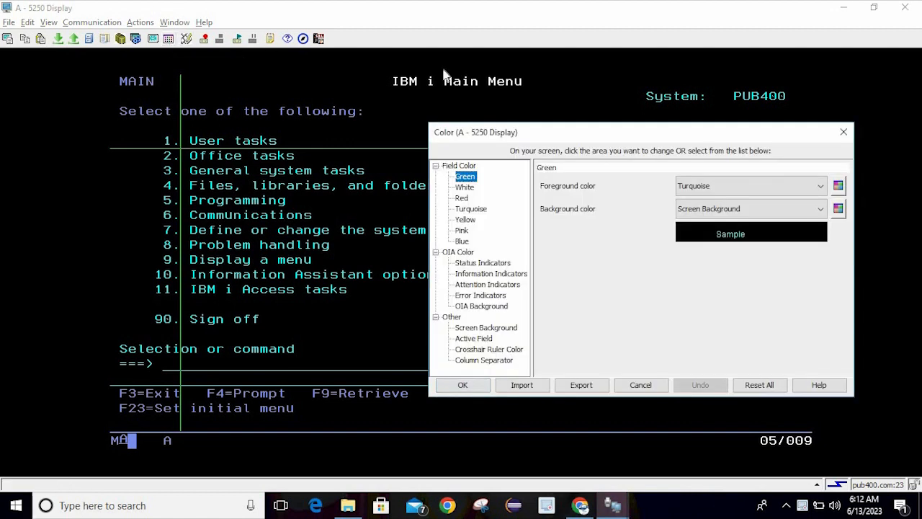
left_click_drag(537, 131, 525, 129)
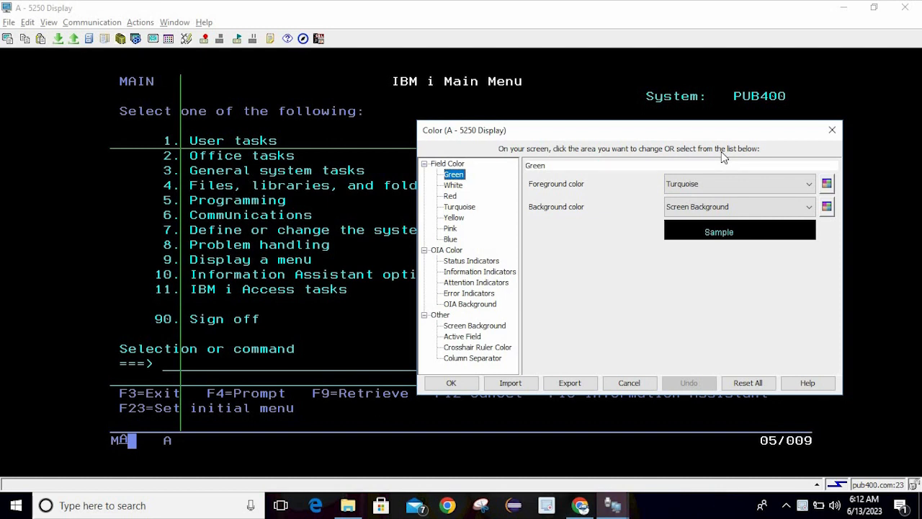
left_click(203, 146)
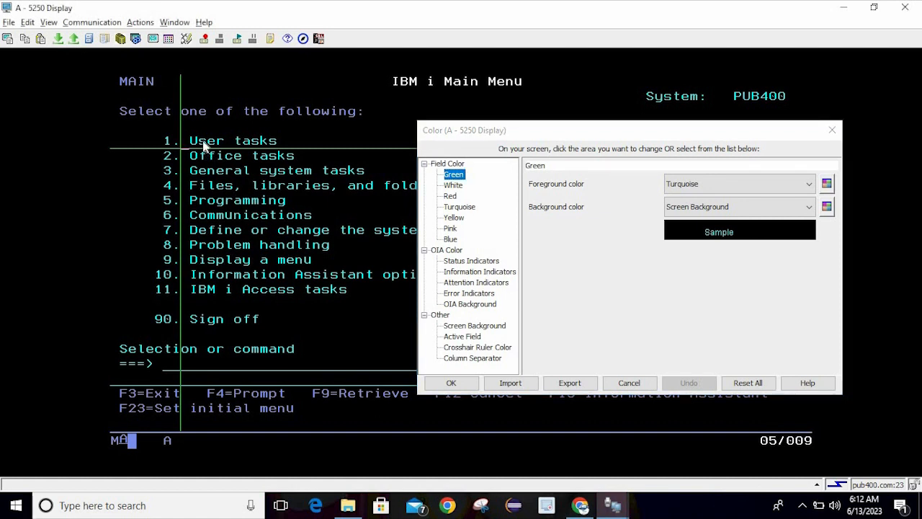
left_click(203, 147)
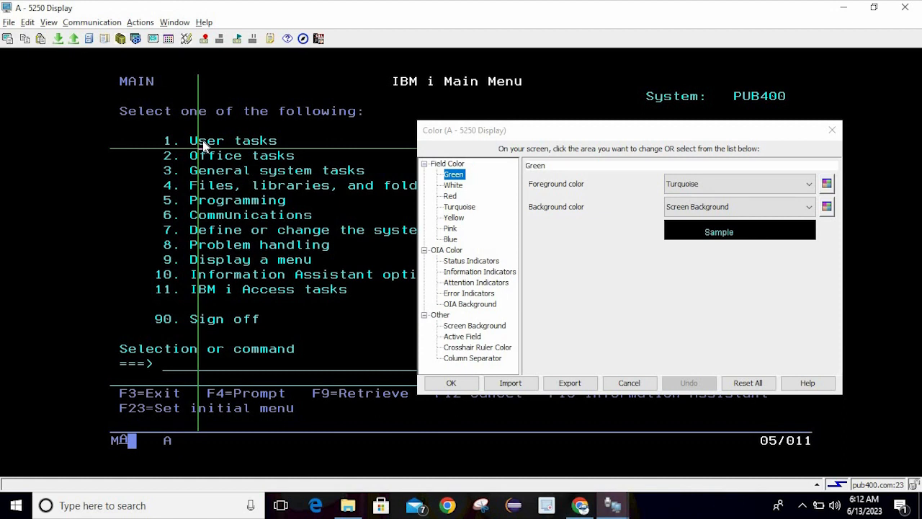
Map Green fields to Red text, trying a White background before settling on Purple
left_click(685, 186)
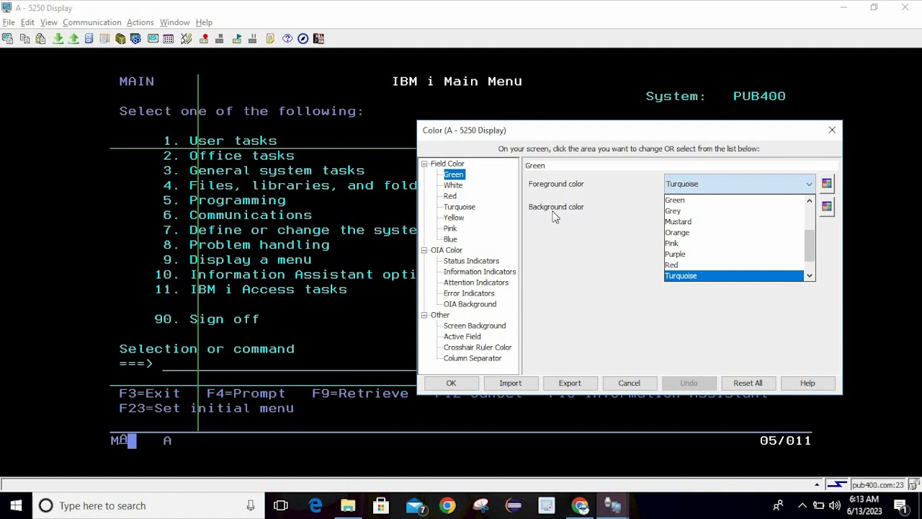
left_click(690, 263)
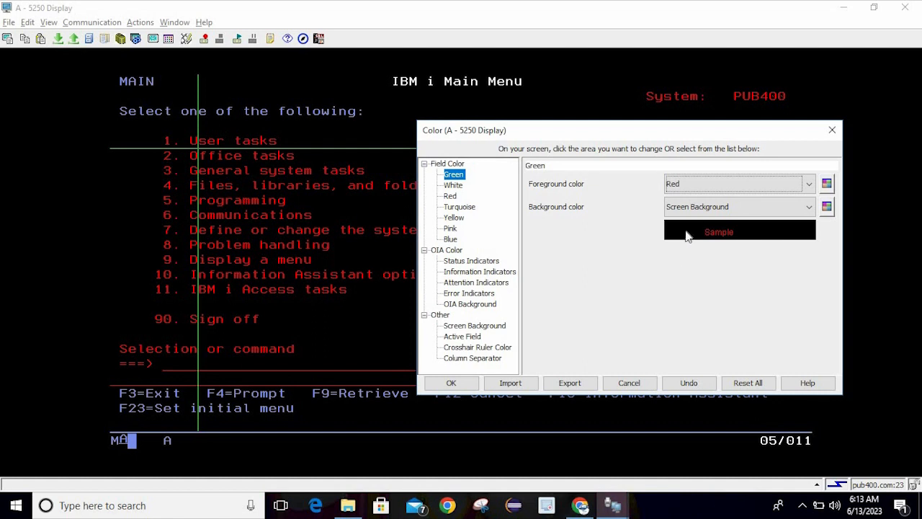
left_click(699, 209)
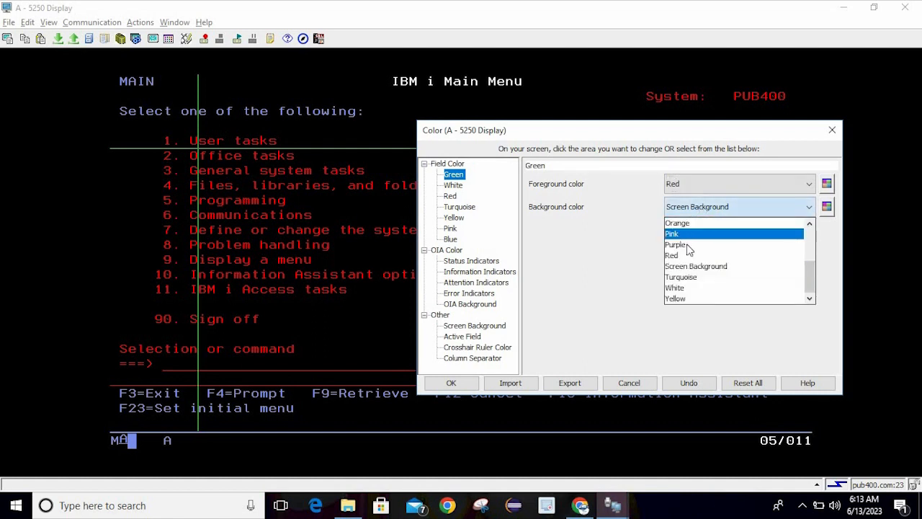
left_click(691, 288)
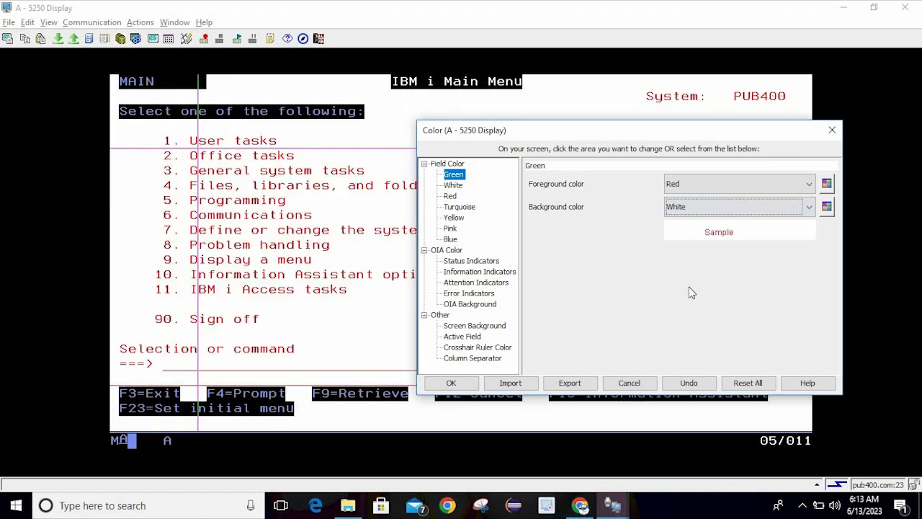
left_click(686, 210)
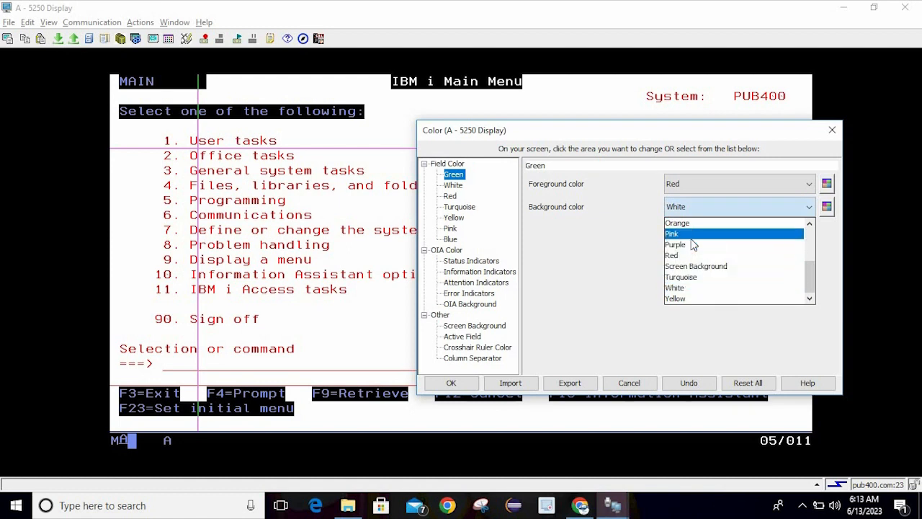
left_click(690, 247)
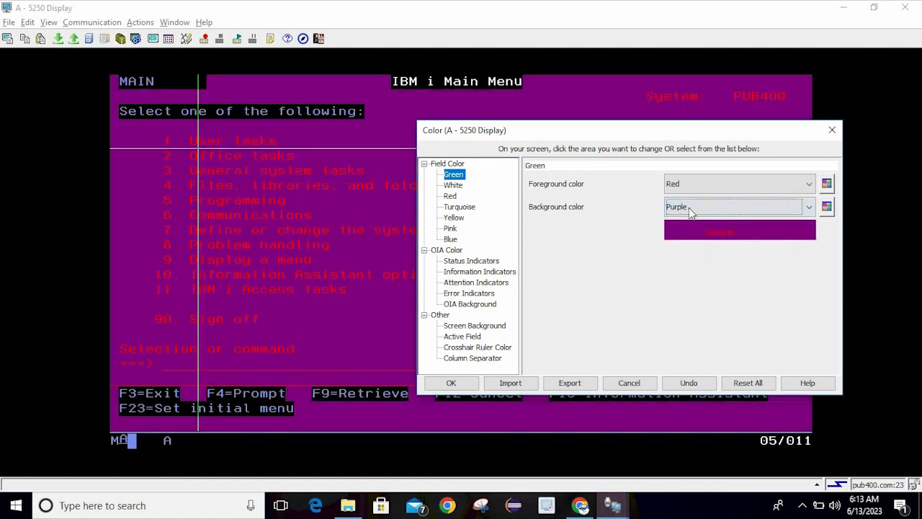
Request Reset All to restore every colour mapping to its default
left_click(693, 188)
left_click(694, 190)
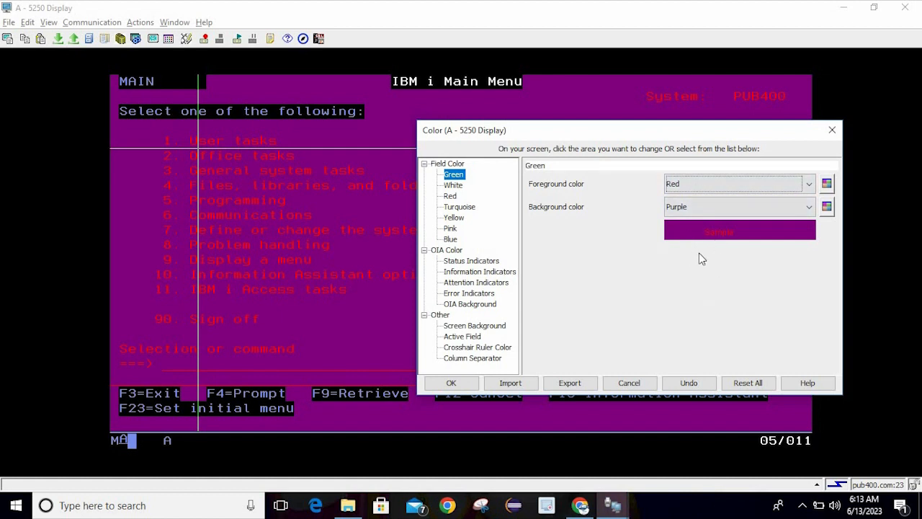
left_click(752, 382)
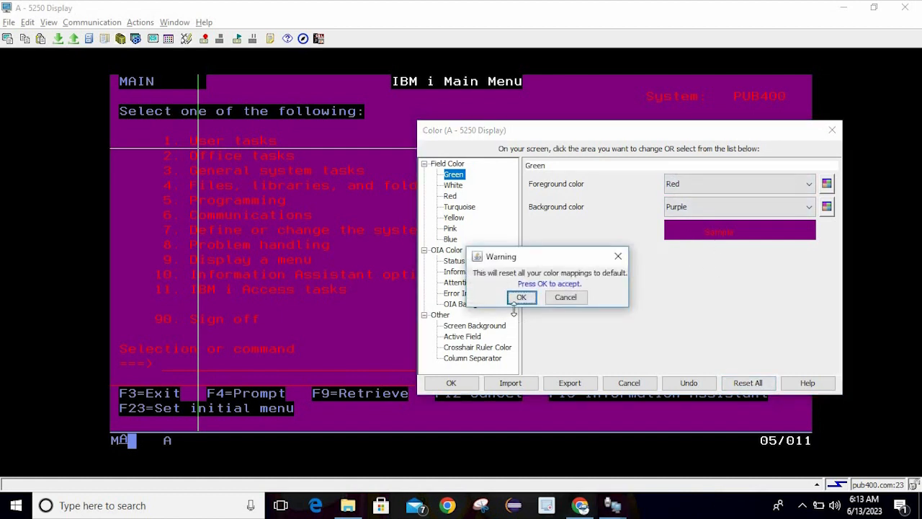
Confirm the colour reset and set Green field text back to Turquoise
left_click(519, 299)
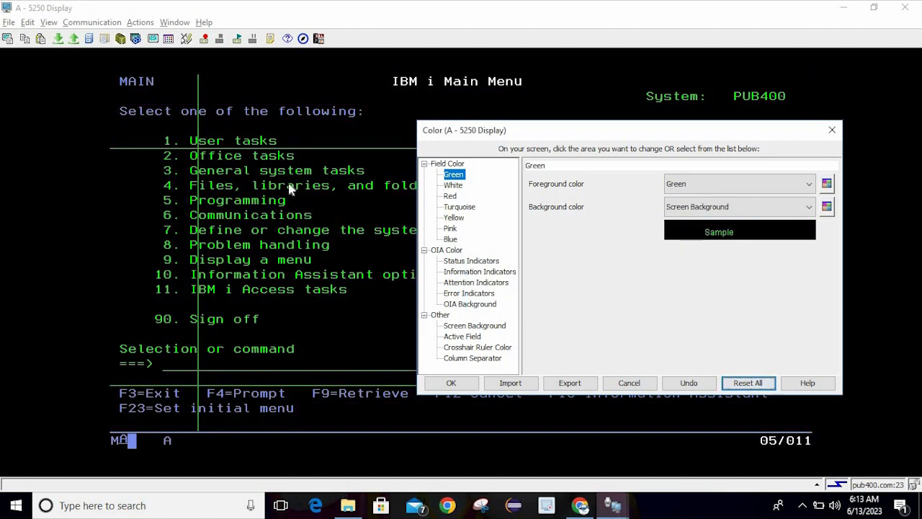
left_click(670, 186)
left_click(690, 275)
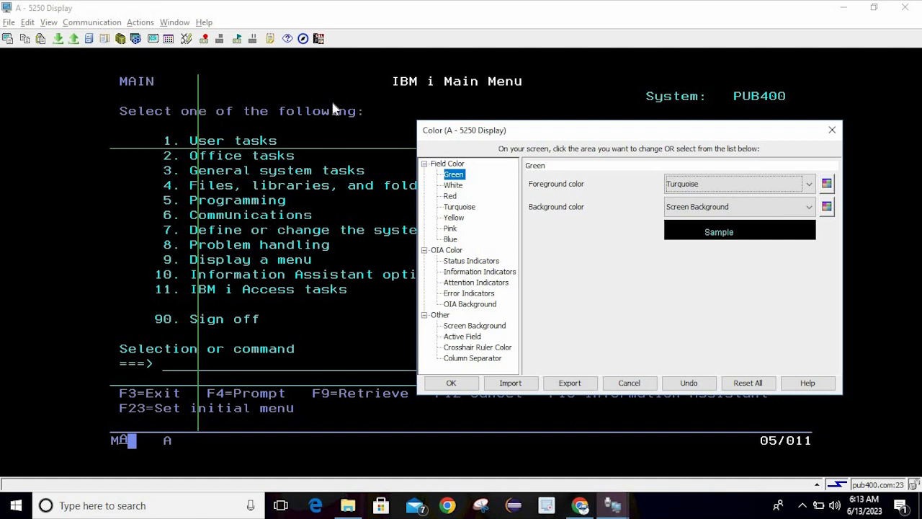
left_click(153, 394)
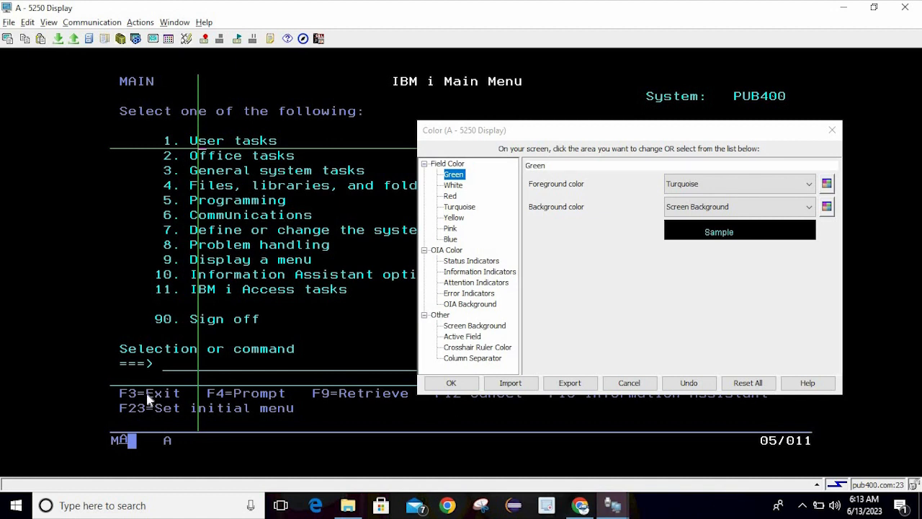
Select the blue F3=Exit text and try Brown for Blue fields, then restore Blue
left_click(149, 398)
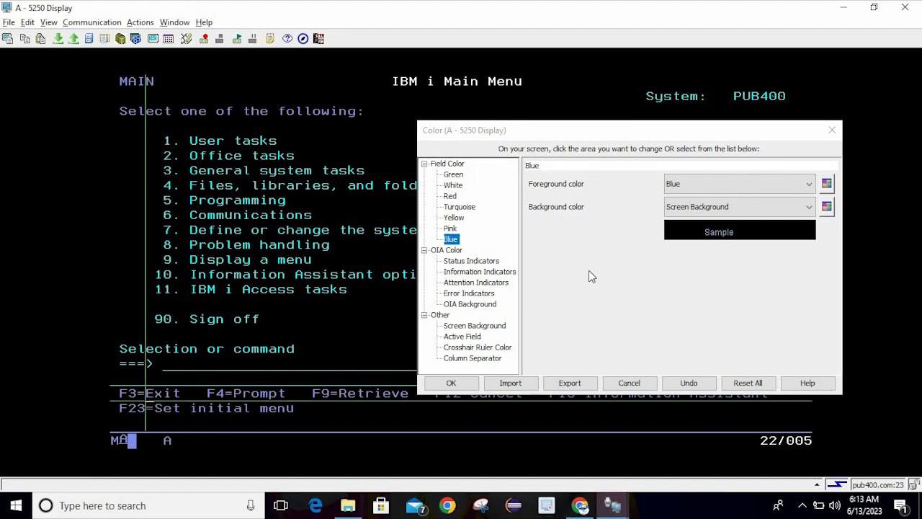
left_click(722, 186)
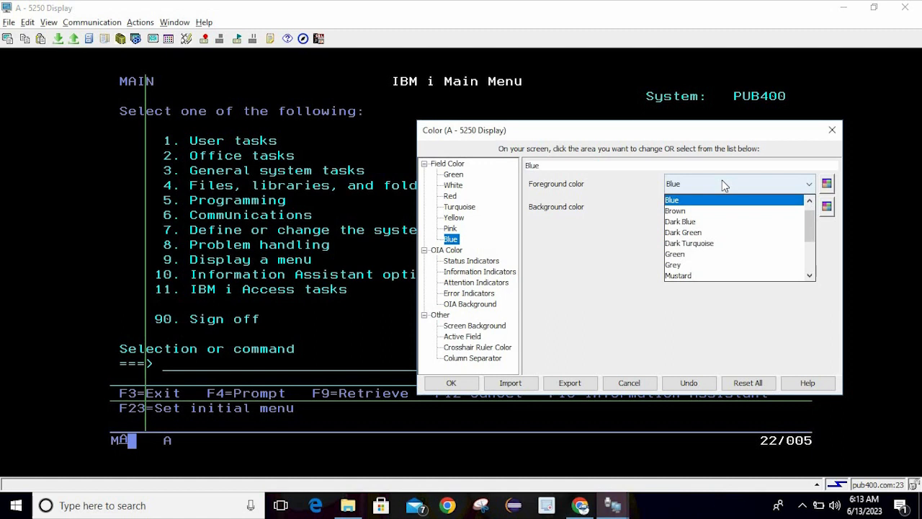
left_click(692, 211)
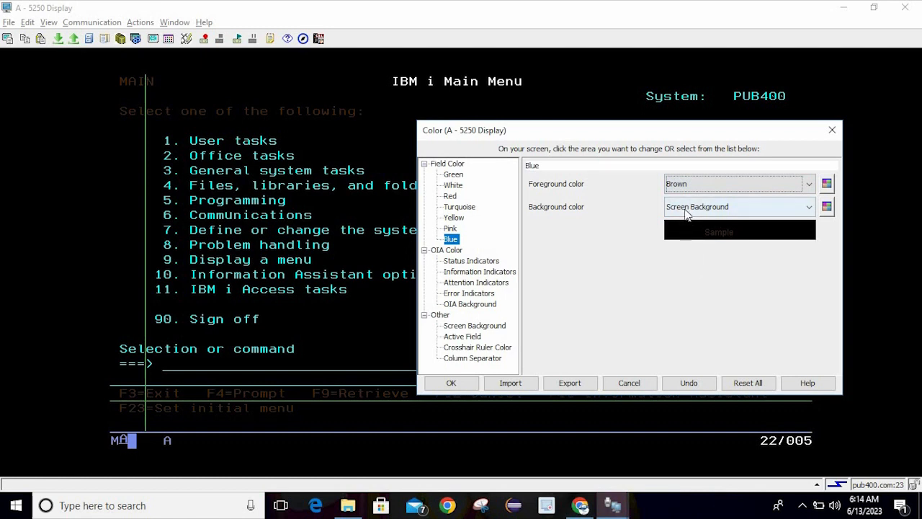
left_click(681, 186)
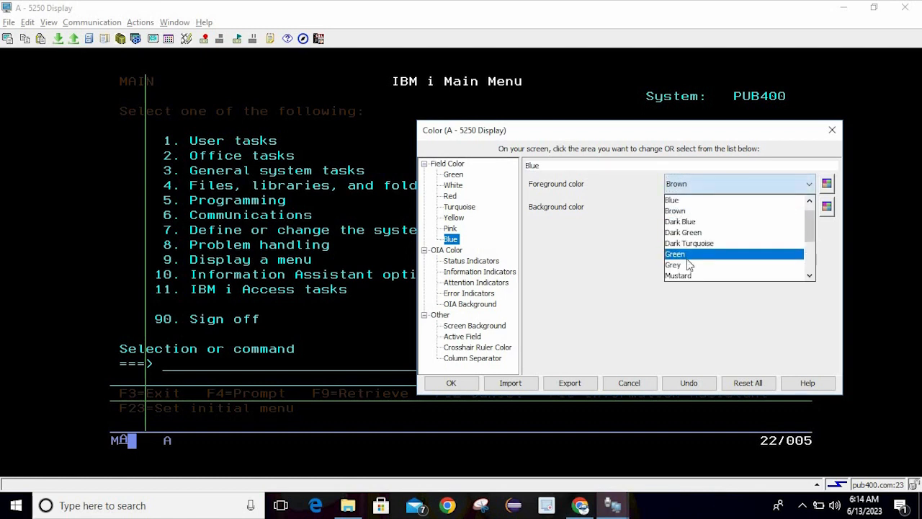
left_click(681, 201)
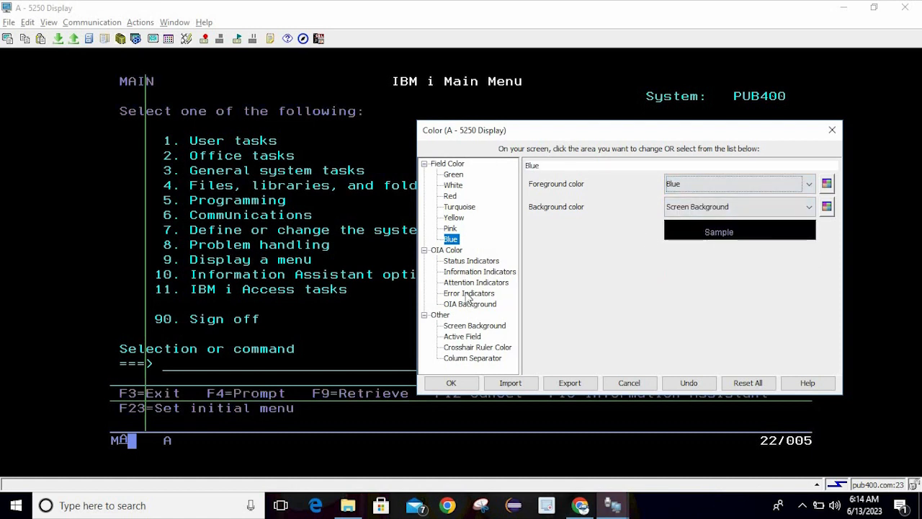
Select the Main Menu title and try Red for White fields, then restore White
left_click(405, 86)
left_click(405, 87)
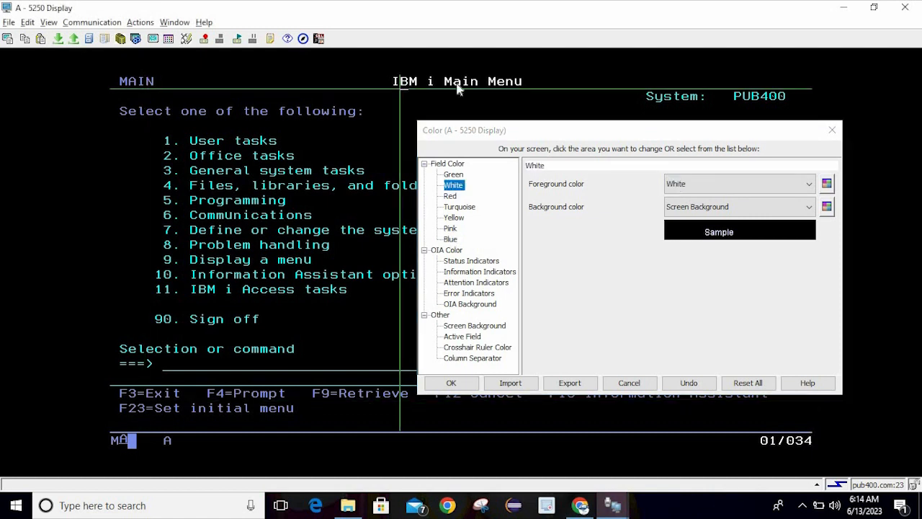
left_click(679, 187)
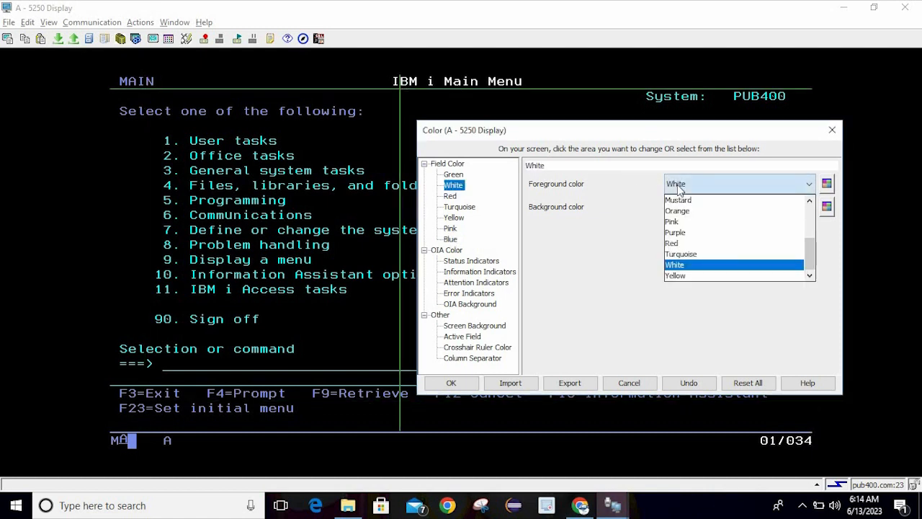
left_click(697, 243)
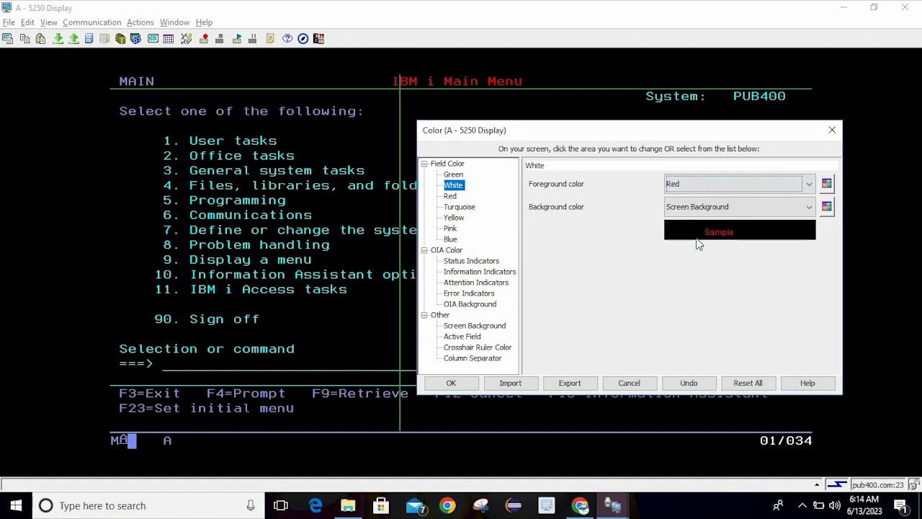
left_click(692, 183)
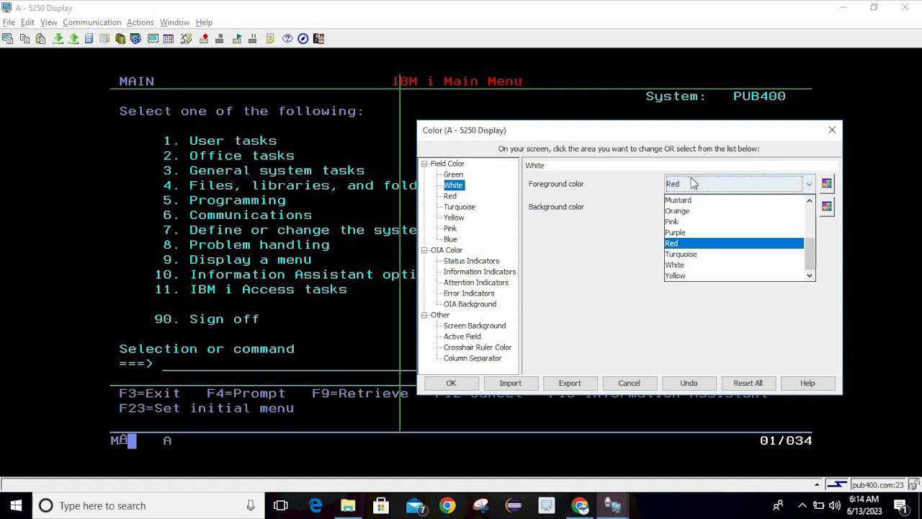
left_click(684, 265)
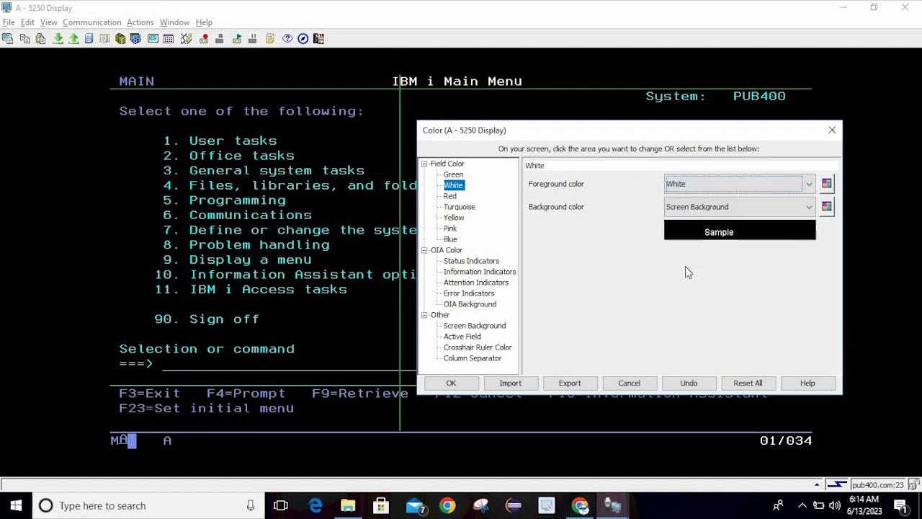
Try Red again for the White field text and dismiss the colour list
left_click(769, 447)
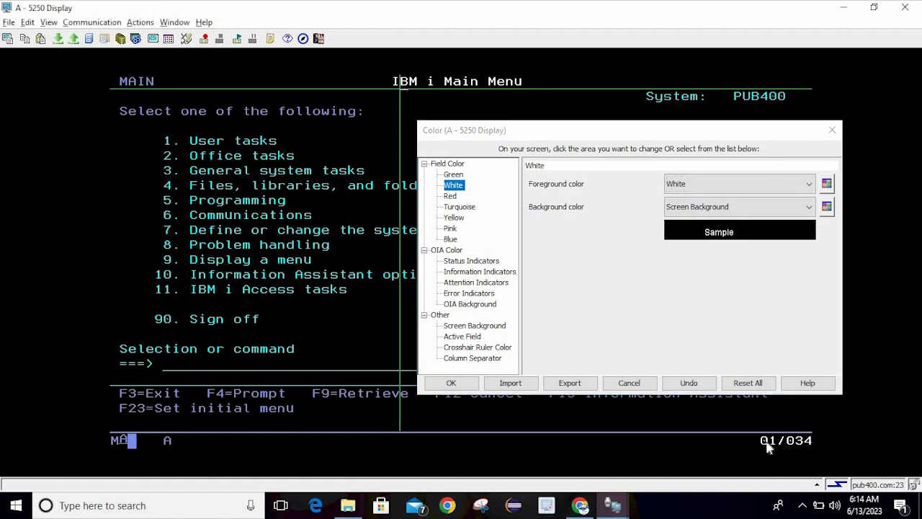
left_click(674, 187)
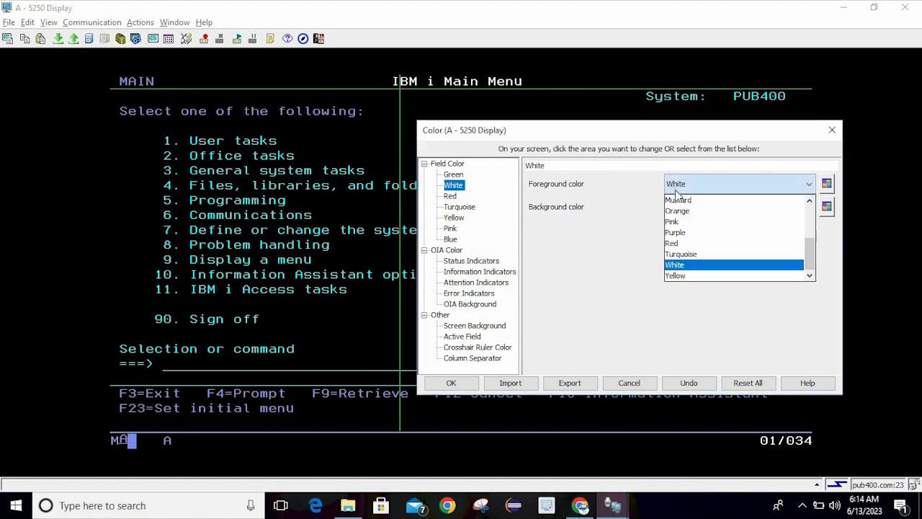
left_click(689, 245)
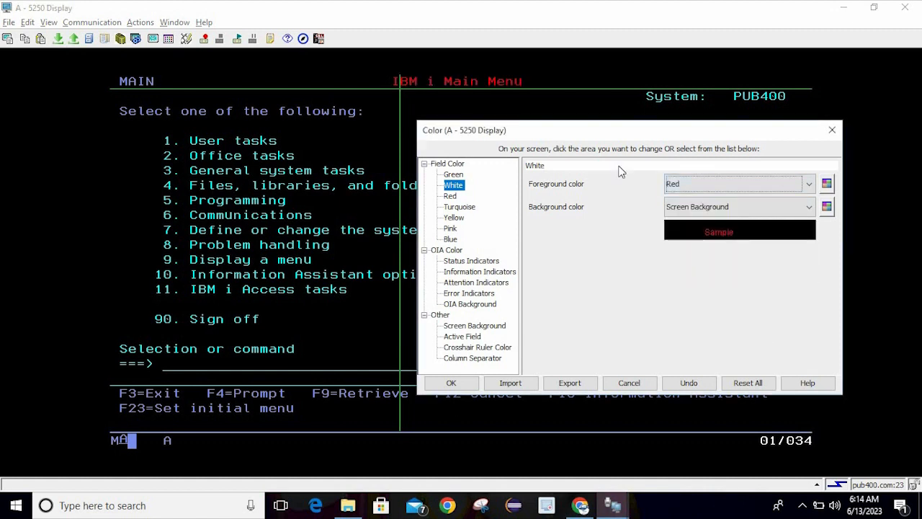
left_click(693, 188)
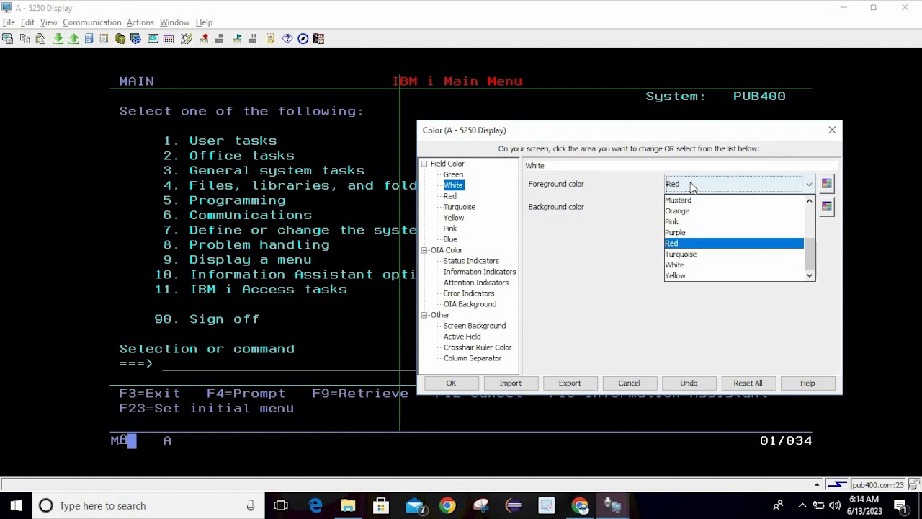
left_click(804, 440)
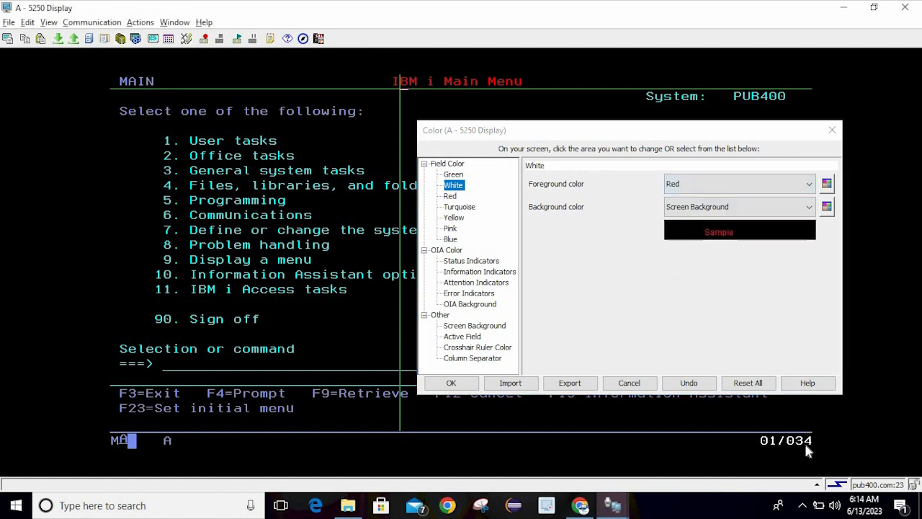
Select the green menu option text, move the colour window aside, and close it
left_click(335, 272)
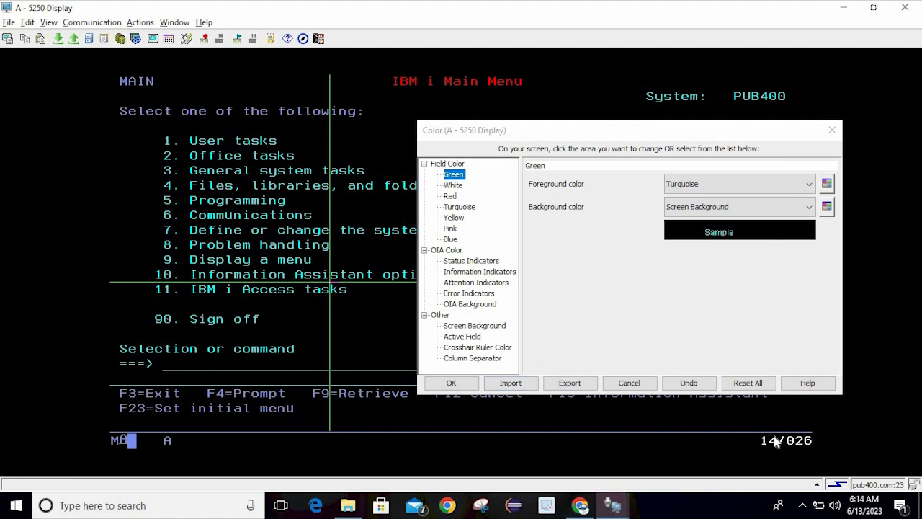
left_click_drag(632, 130, 458, 126)
left_click(778, 317)
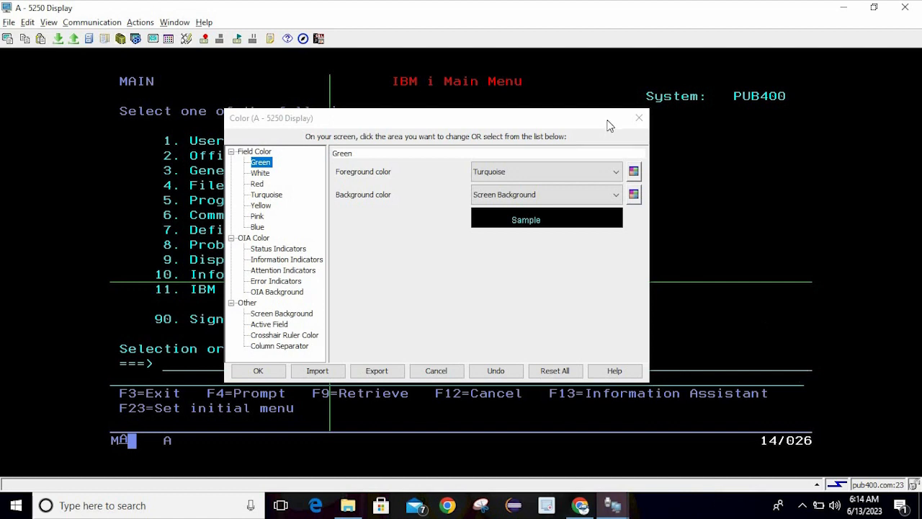
left_click(638, 117)
Move the host cursor down the Main Menu to row 23 with the Down arrow
left_click(441, 99)
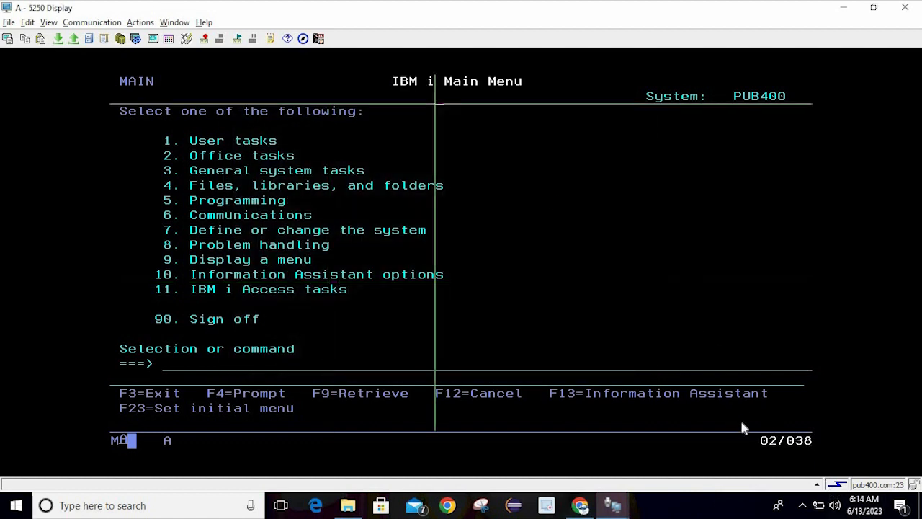
left_click(629, 274)
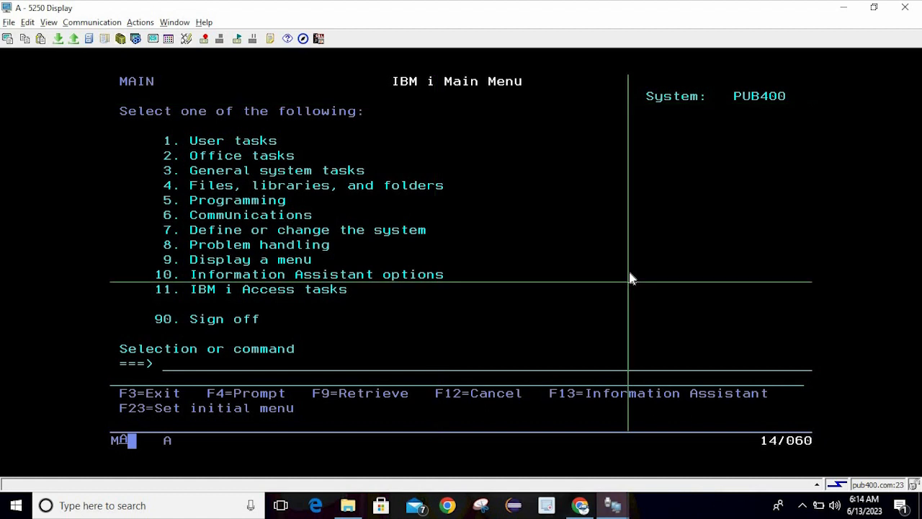
key("Down")
key("Down")
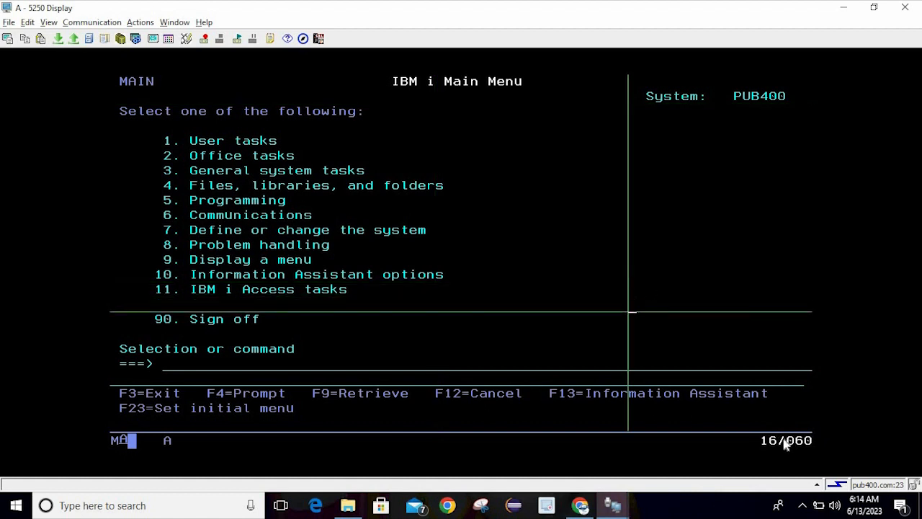
key("Down")
key("Down")
key("Down")
key("Down")
key("Down")
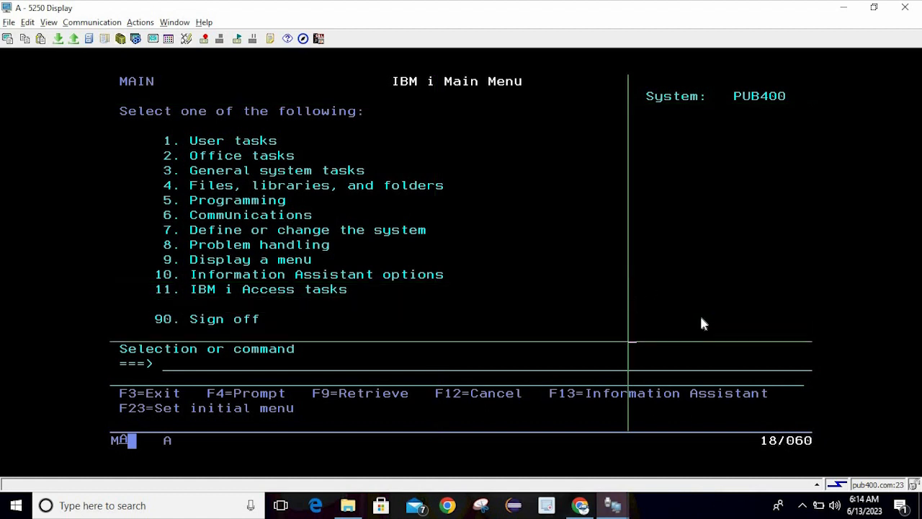
key("Down")
key("Down")
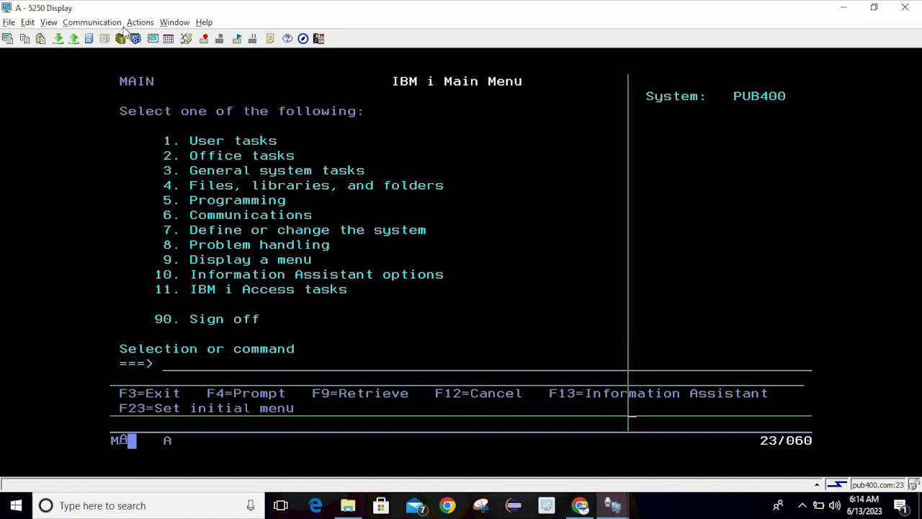
Open the colour settings, Reset All to defaults and confirm the warning
left_click(185, 38)
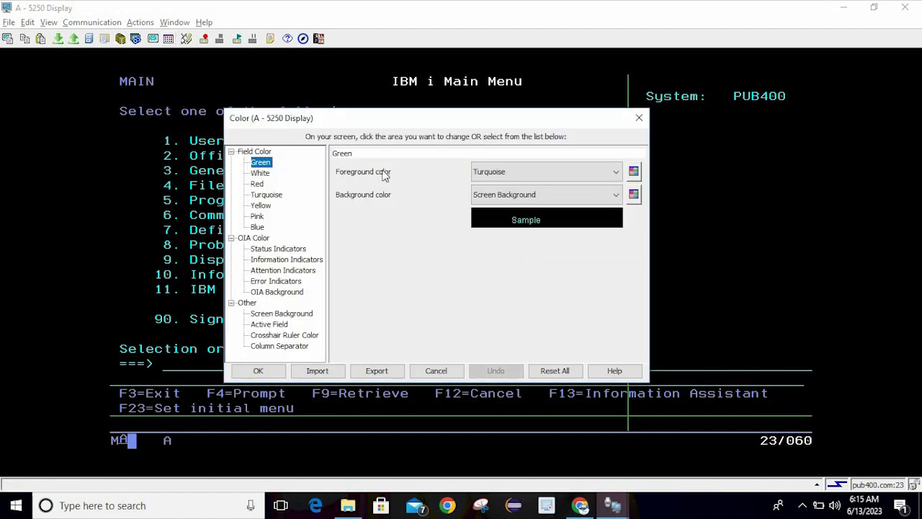
left_click(564, 373)
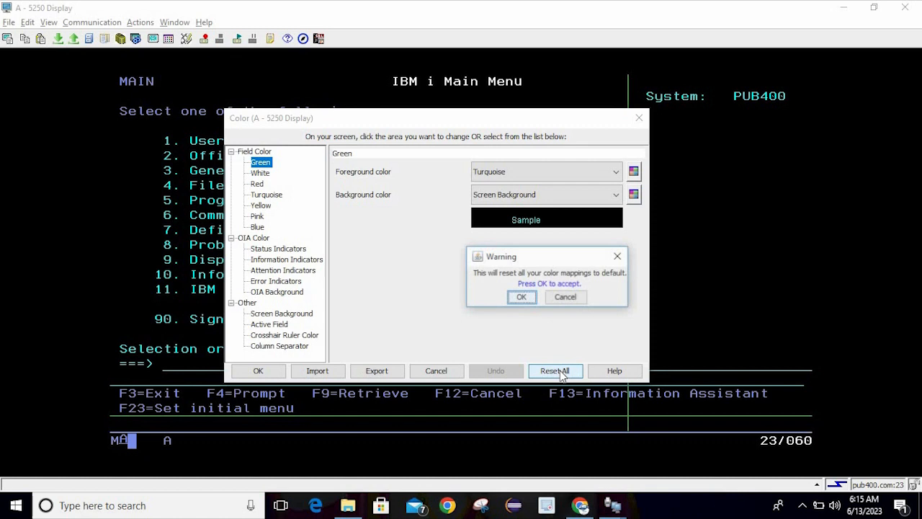
left_click(522, 297)
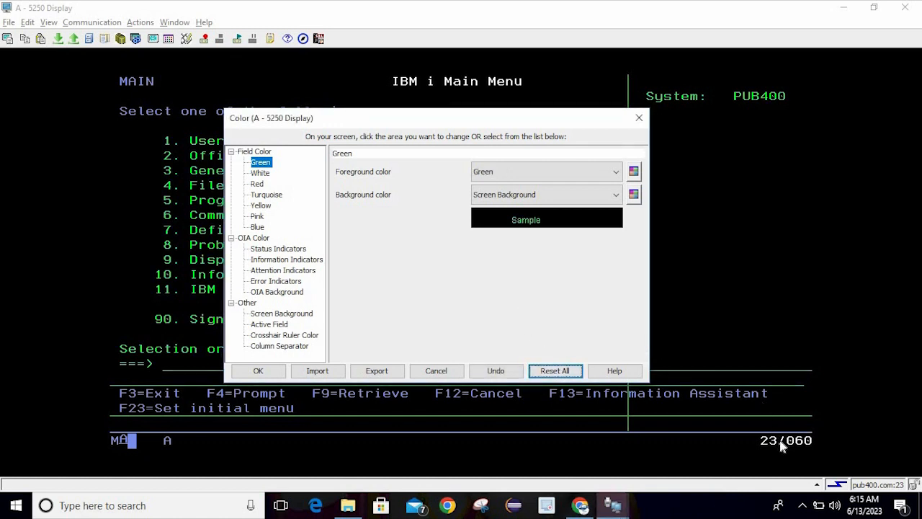
key("Down")
key("Down")
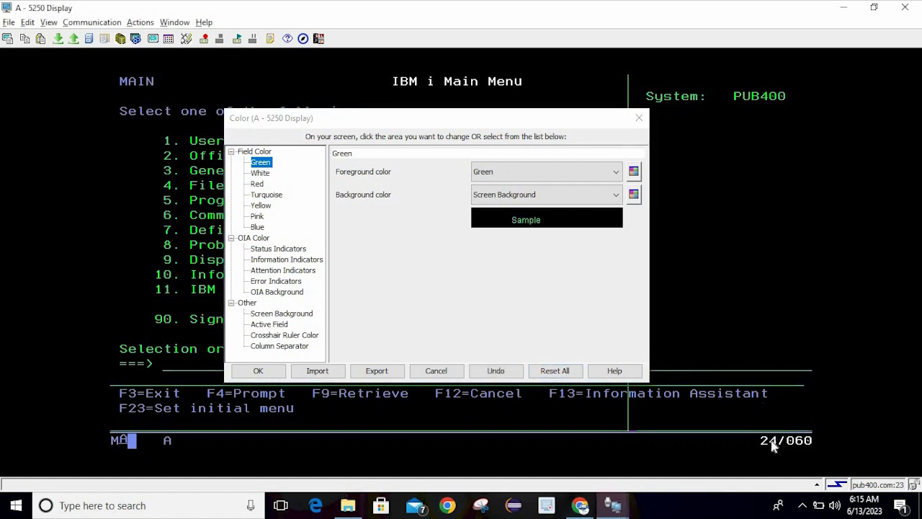
key("Down")
key("Up")
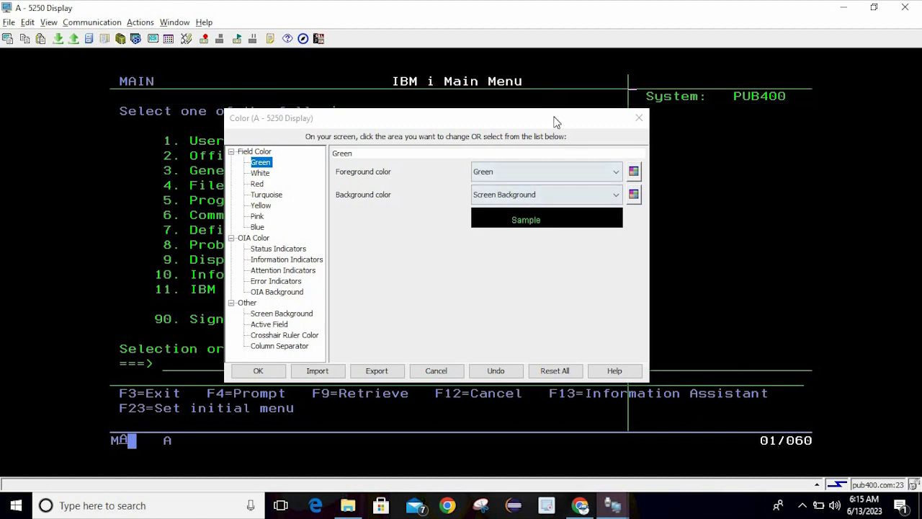
left_click_drag(556, 125, 528, 77)
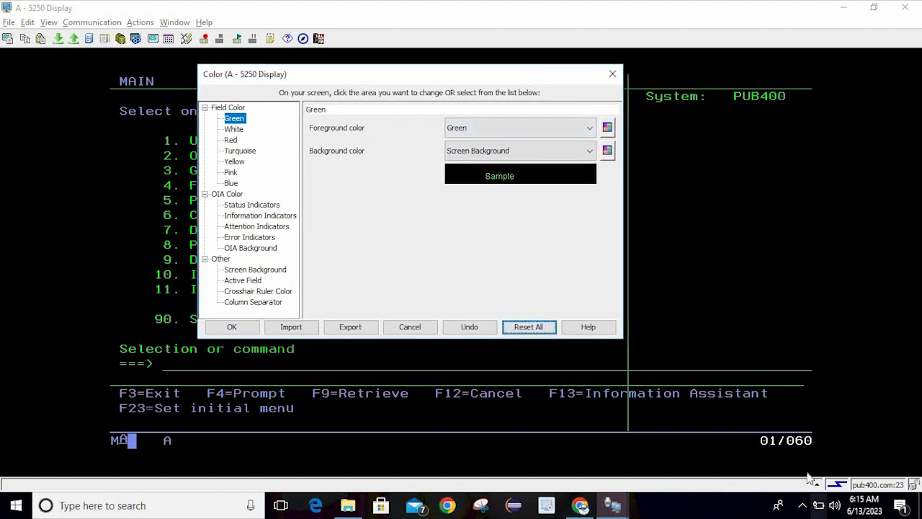
Reopen the colour settings, pick the blue screen text, and map Blue fields to Grey
left_click(797, 446)
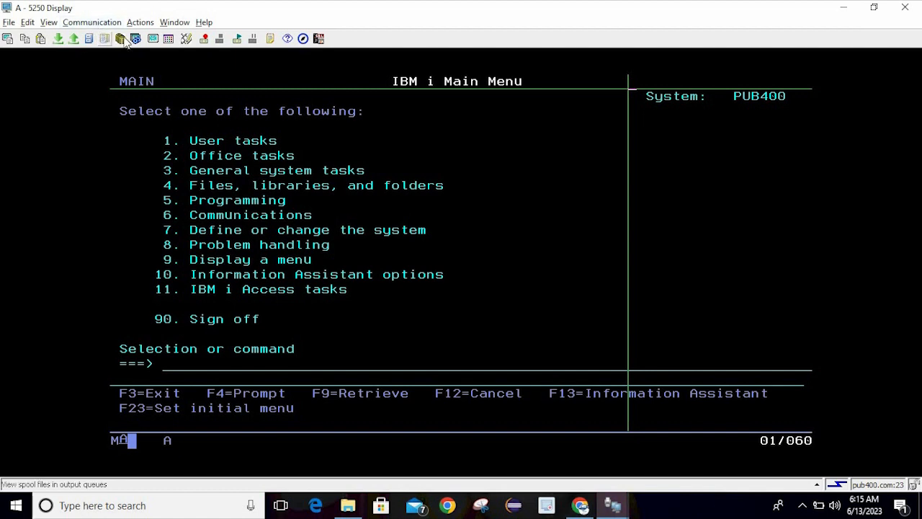
left_click(169, 40)
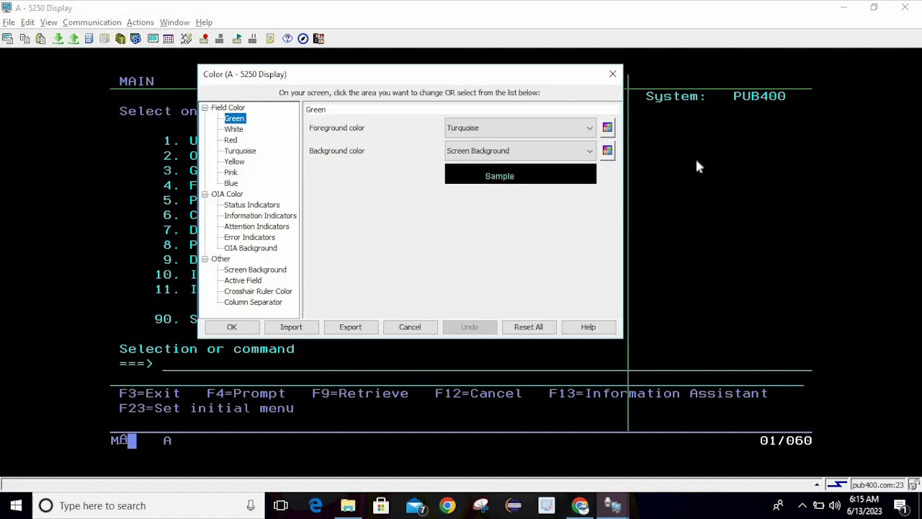
left_click(714, 150)
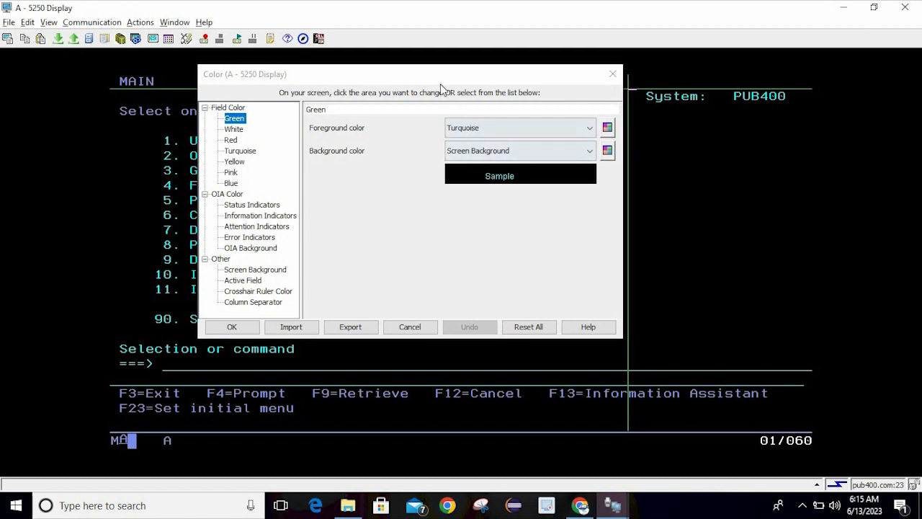
left_click_drag(440, 72, 581, 94)
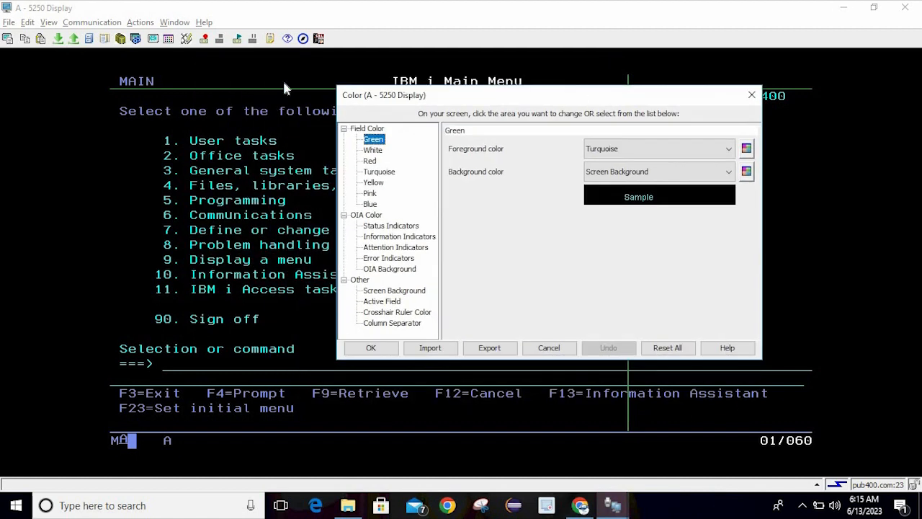
left_click(294, 112)
left_click(294, 115)
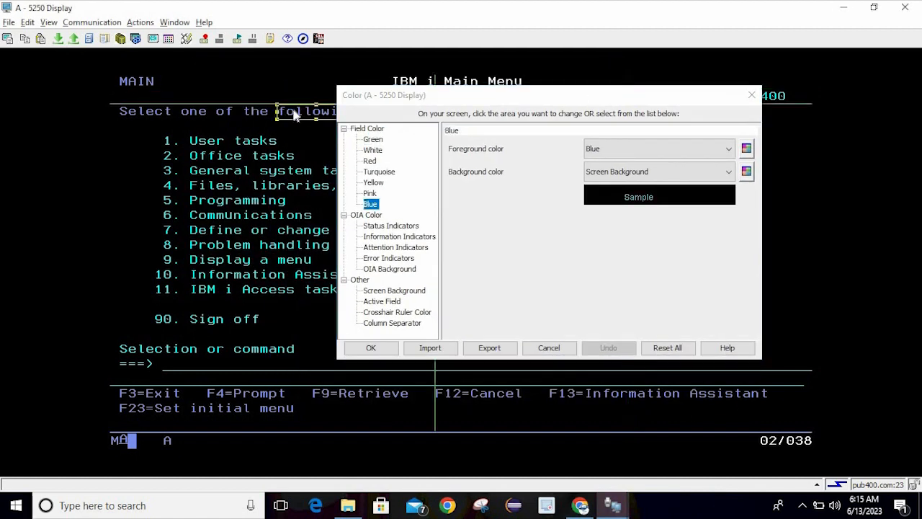
left_click(644, 150)
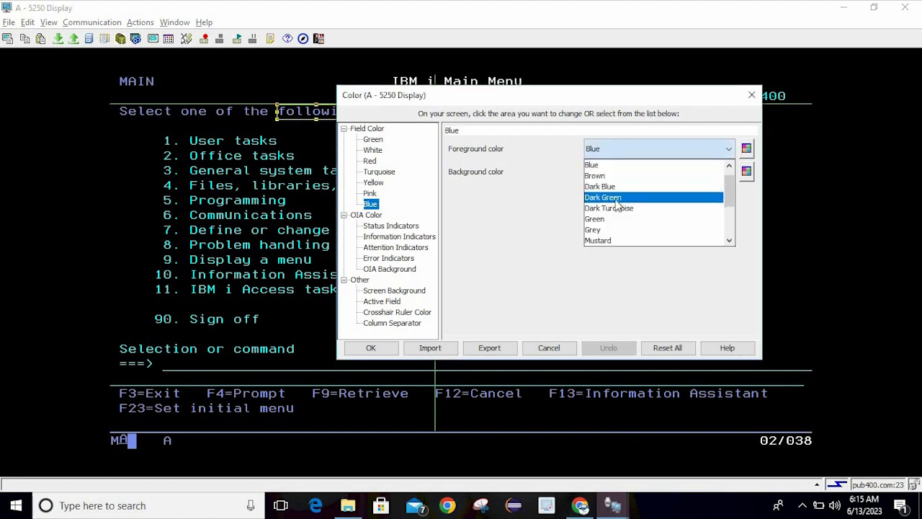
left_click(618, 230)
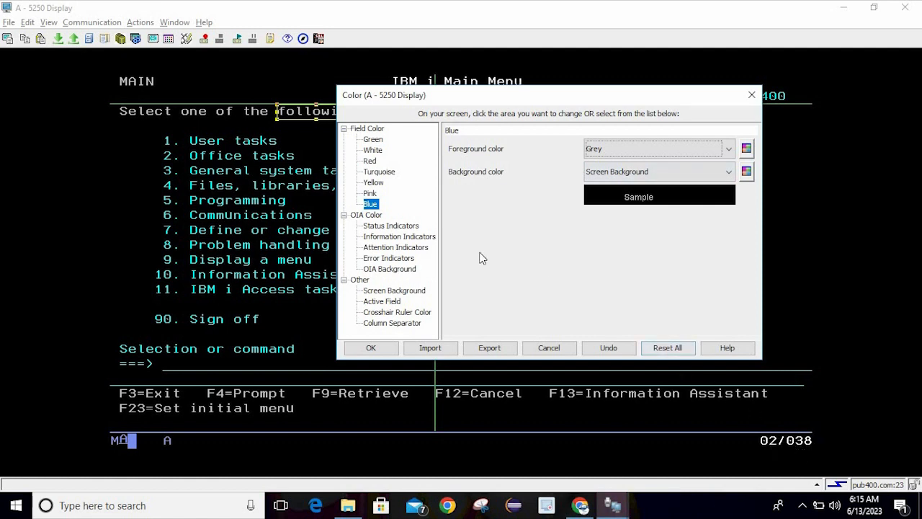
Set OIA Status Indicators to Dark Green and Information Indicators to Red
left_click(396, 227)
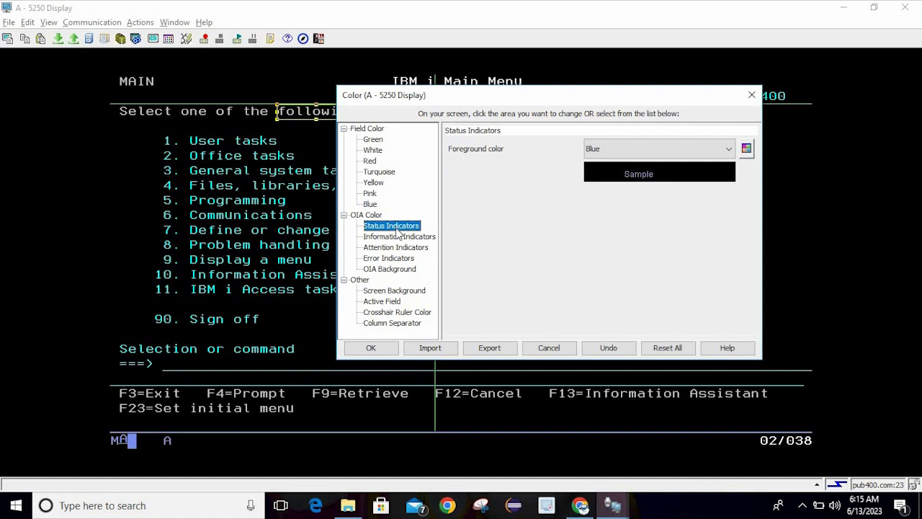
left_click(603, 151)
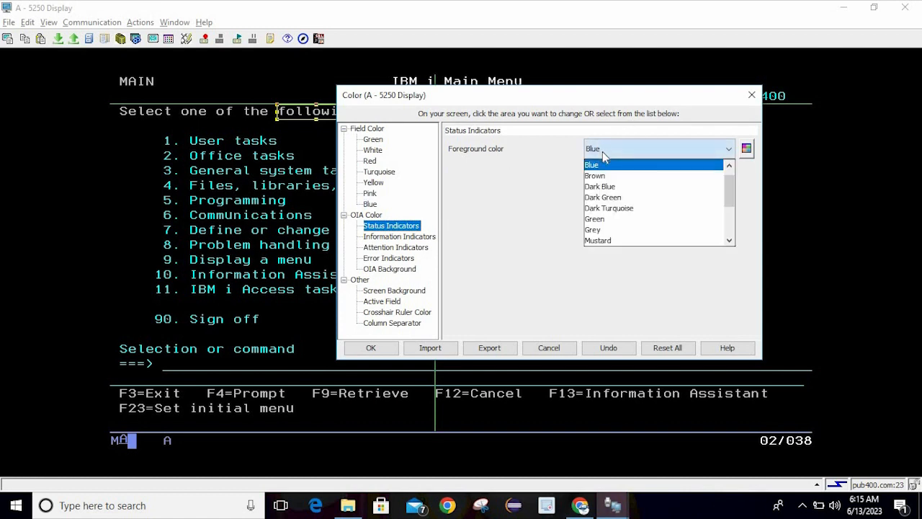
left_click(617, 198)
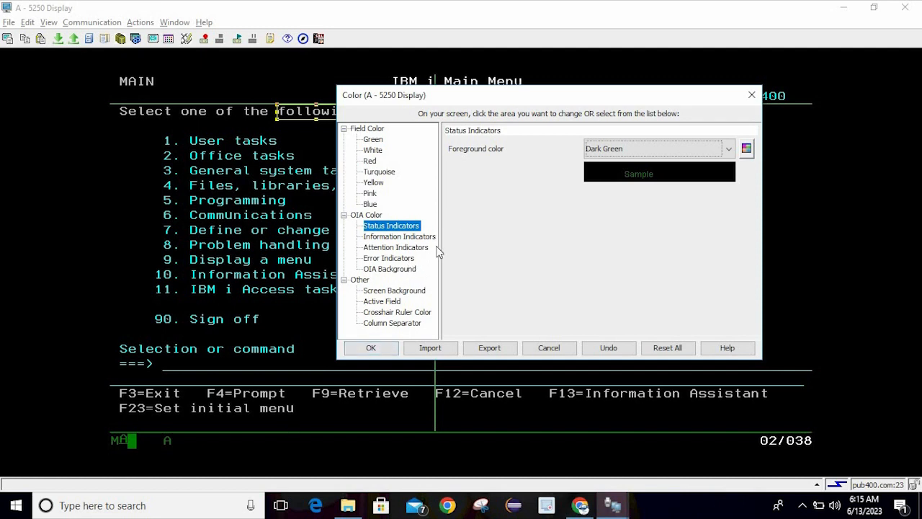
left_click(402, 238)
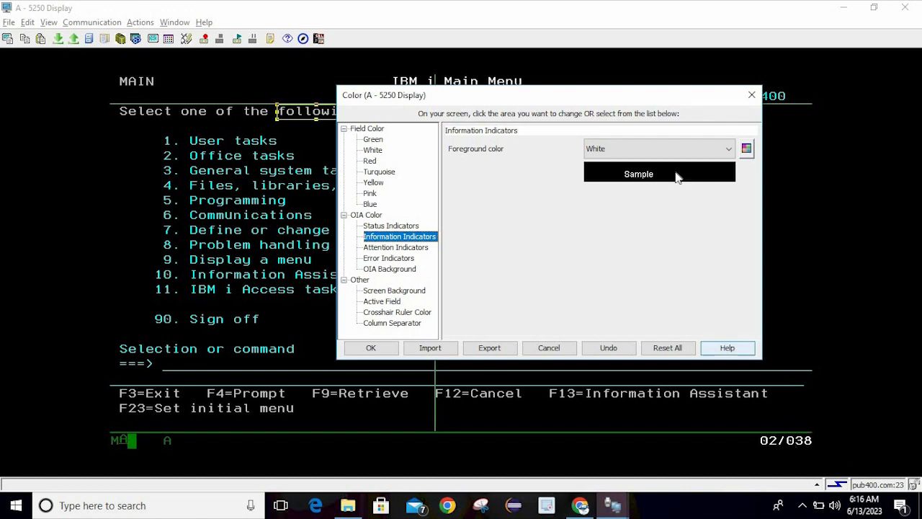
left_click(639, 154)
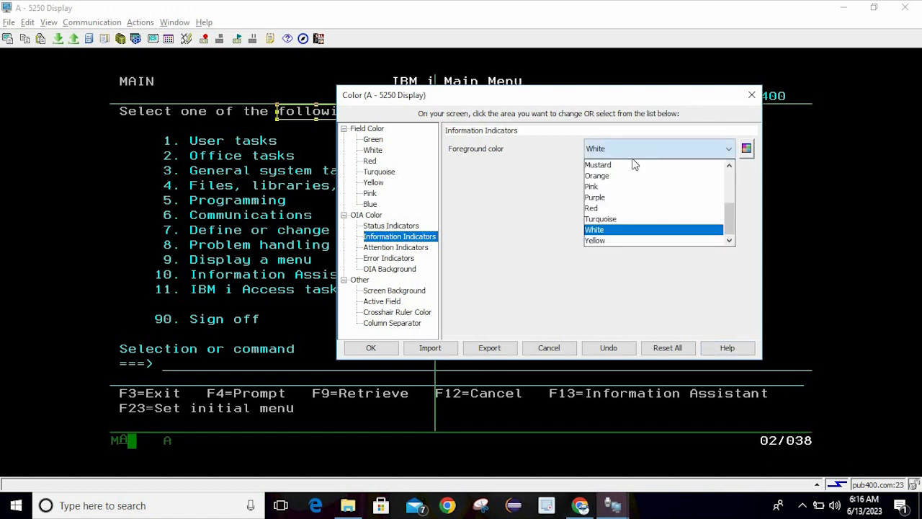
left_click(614, 210)
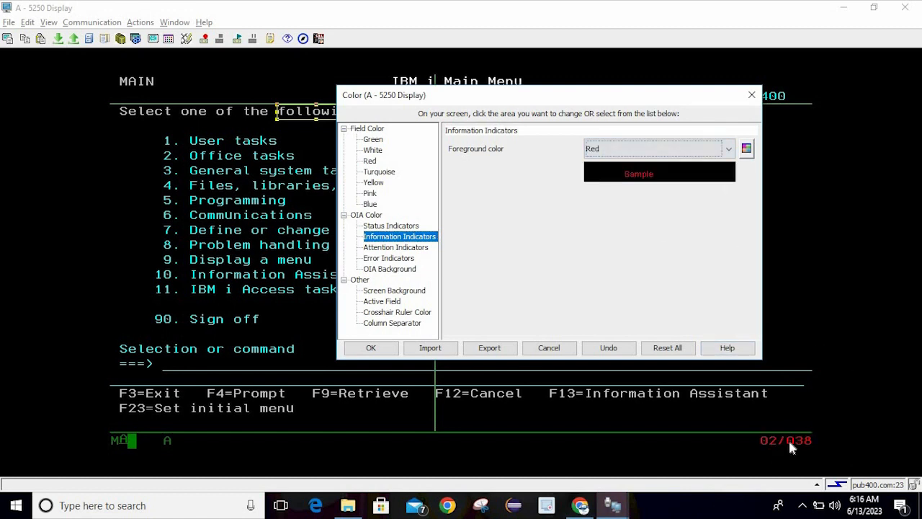
Set Attention Indicators to Red and Error Indicators to Pink, then pick the command line's Green field
left_click(414, 250)
left_click(667, 152)
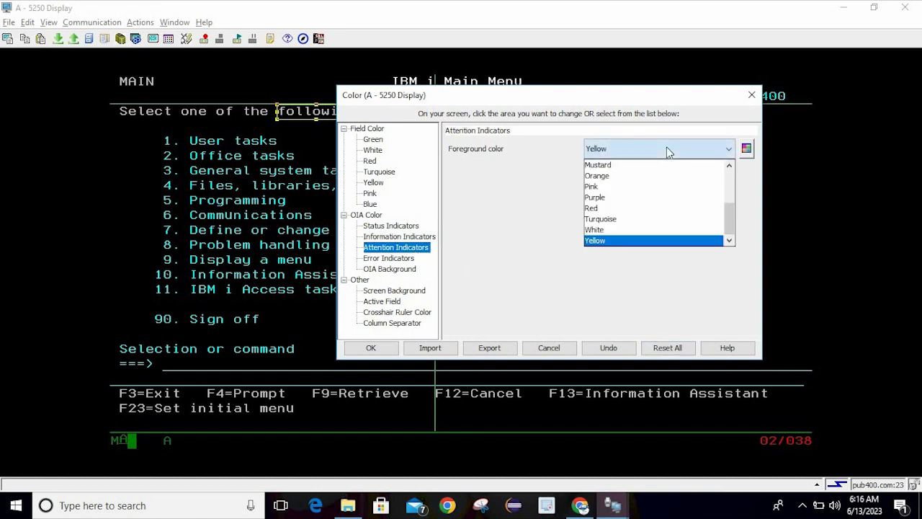
left_click(619, 208)
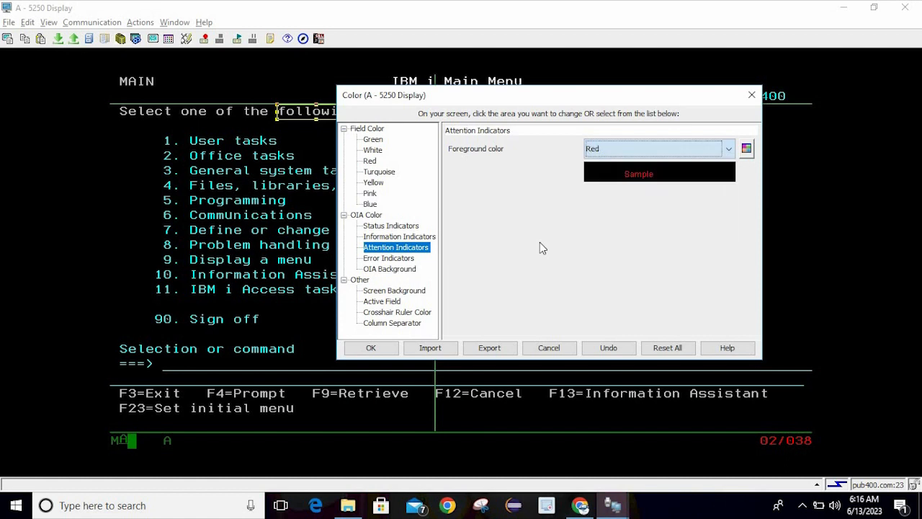
left_click(395, 258)
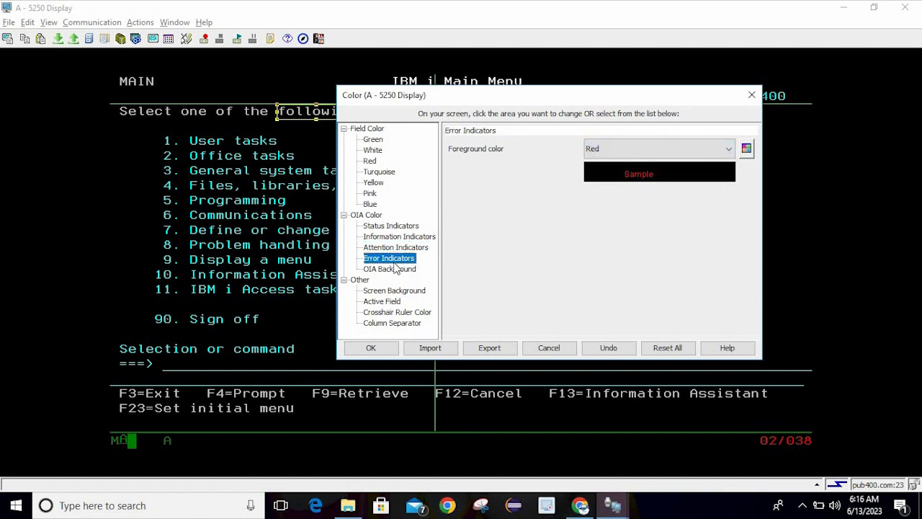
left_click(631, 149)
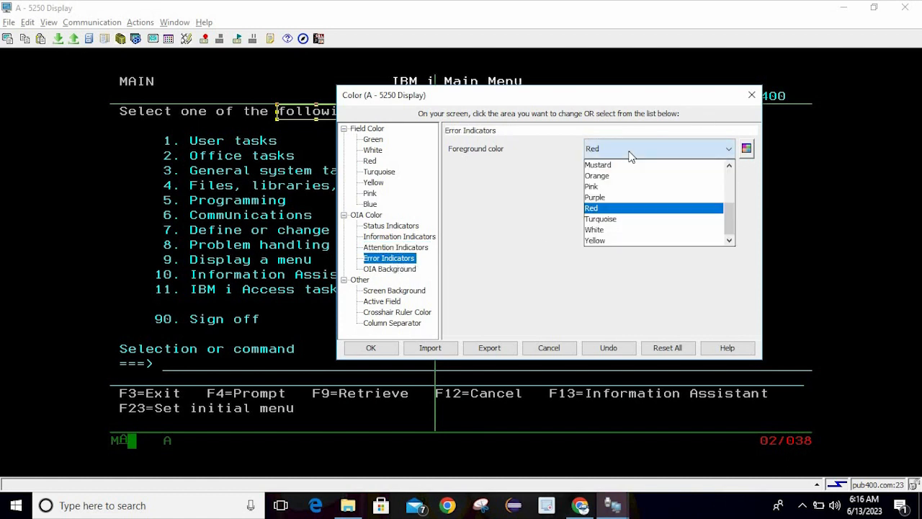
left_click(598, 189)
left_click(263, 349)
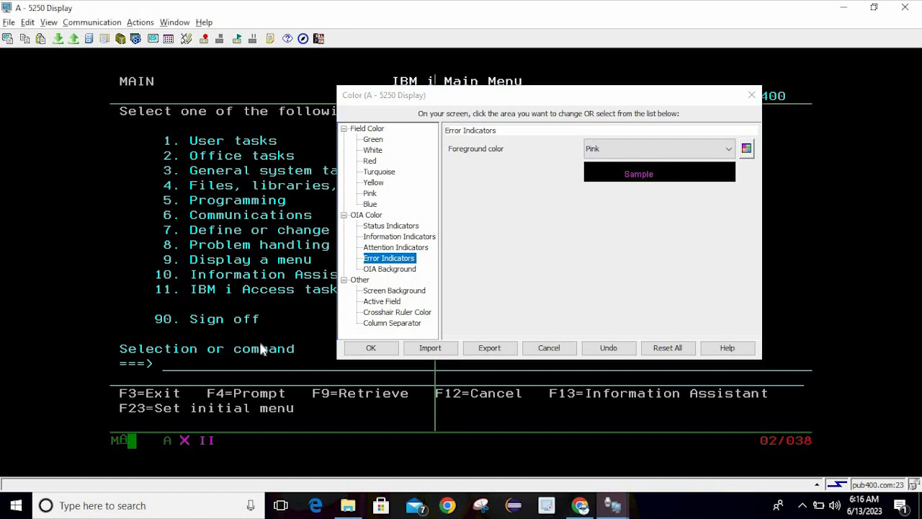
left_click(212, 374)
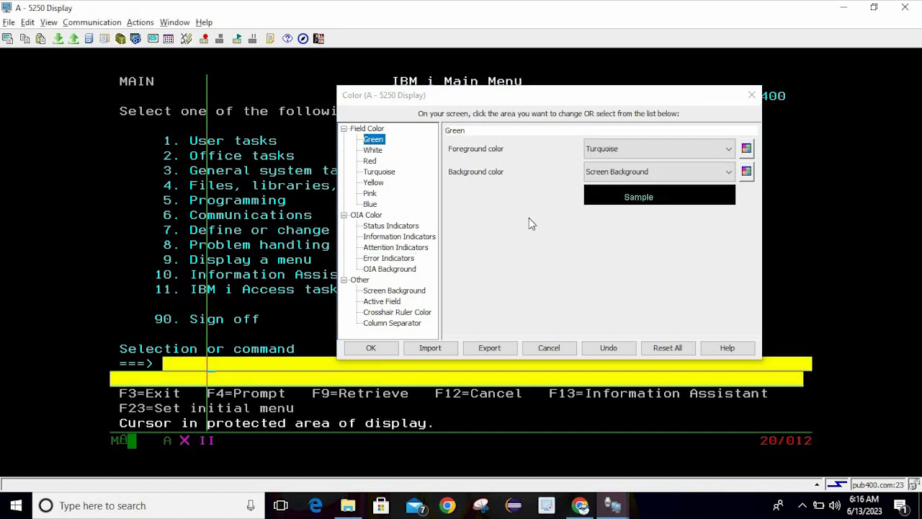
Set the OIA Background to Blue and the Screen Background to Dark Blue
left_click(407, 268)
left_click(627, 149)
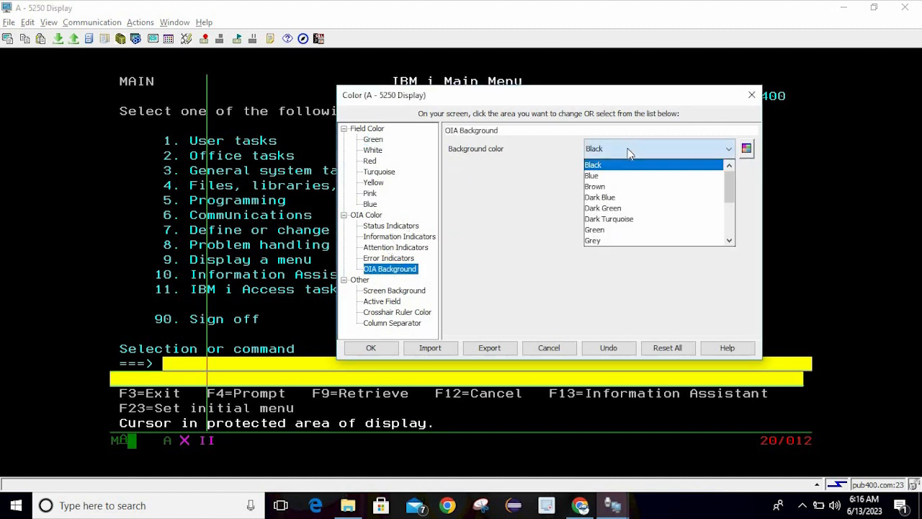
left_click(611, 178)
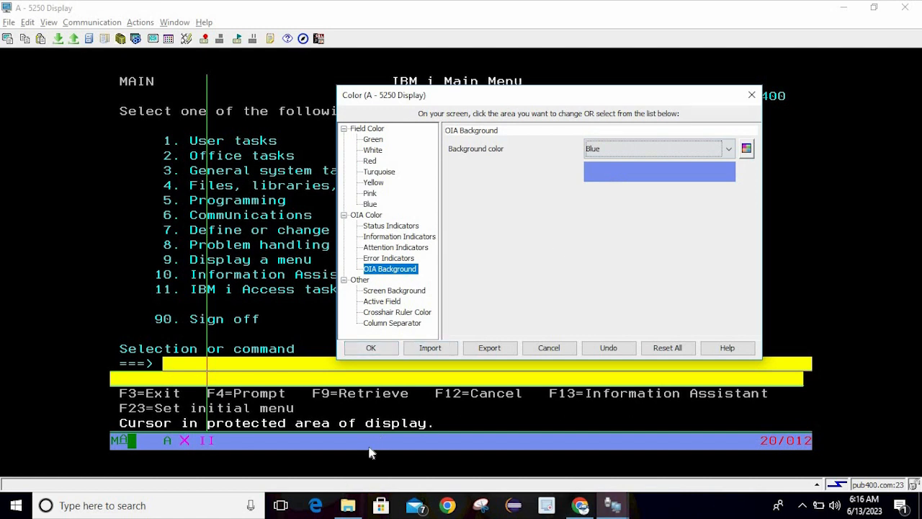
left_click(405, 291)
left_click(636, 145)
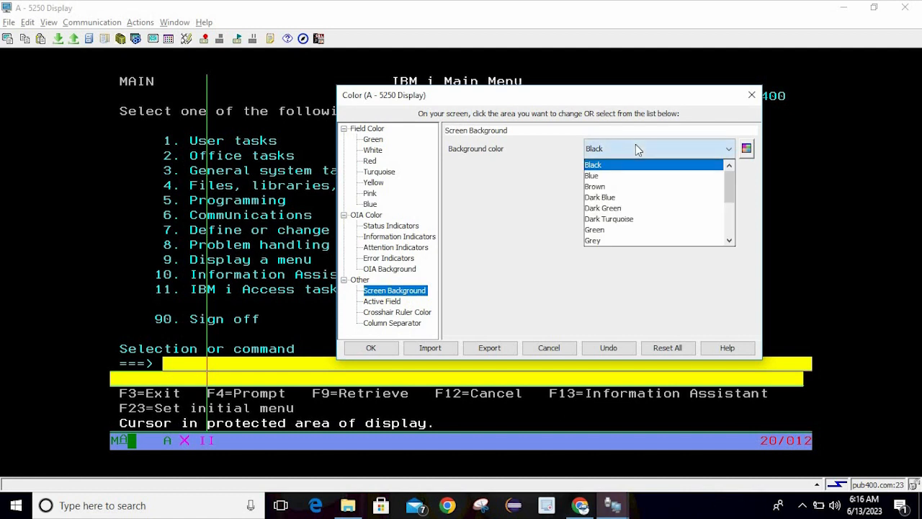
left_click(612, 199)
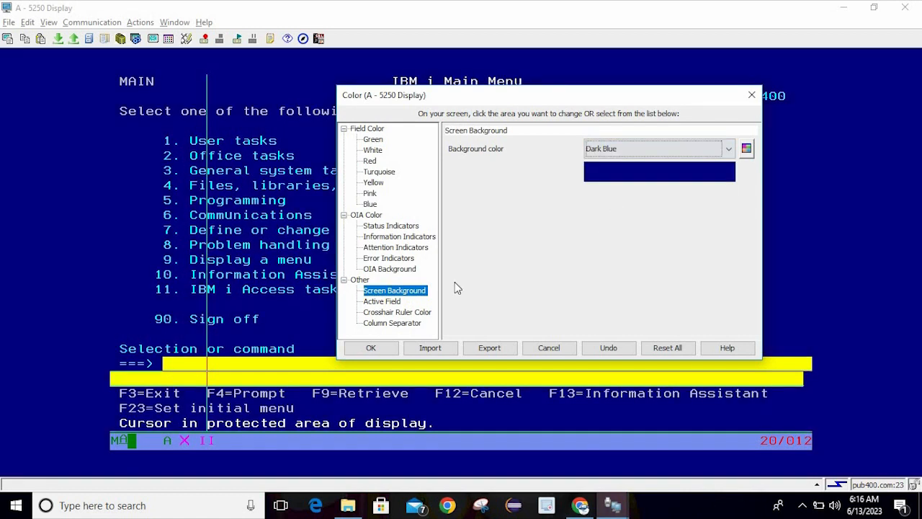
left_click(382, 302)
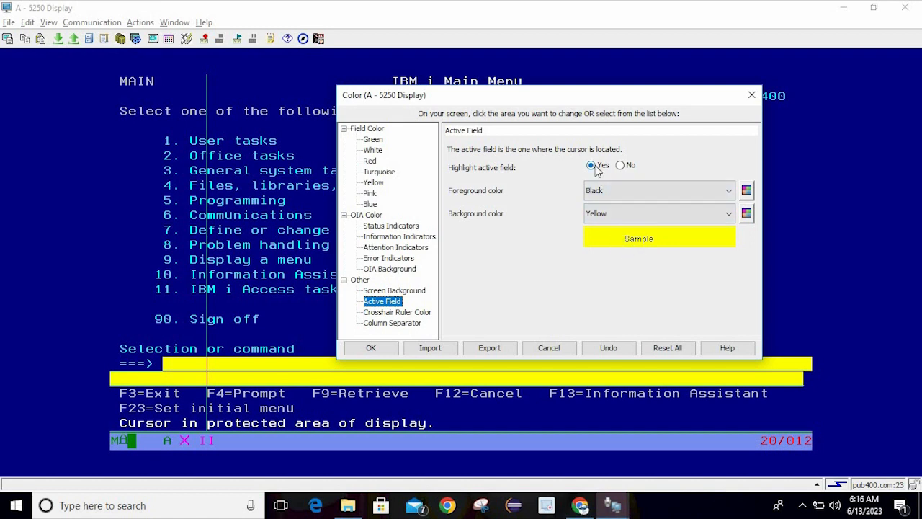
Toggle Highlight active field off and back on, and make the Crosshair Ruler Red
left_click(620, 165)
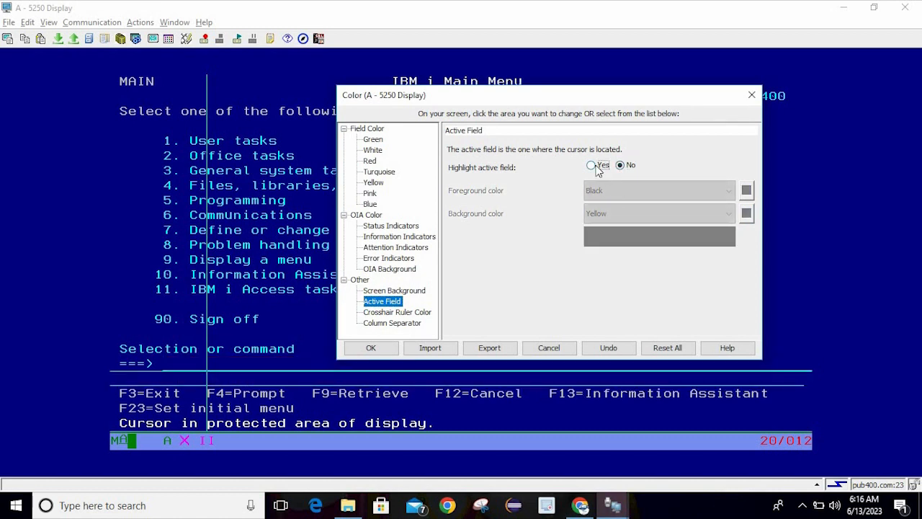
left_click(597, 167)
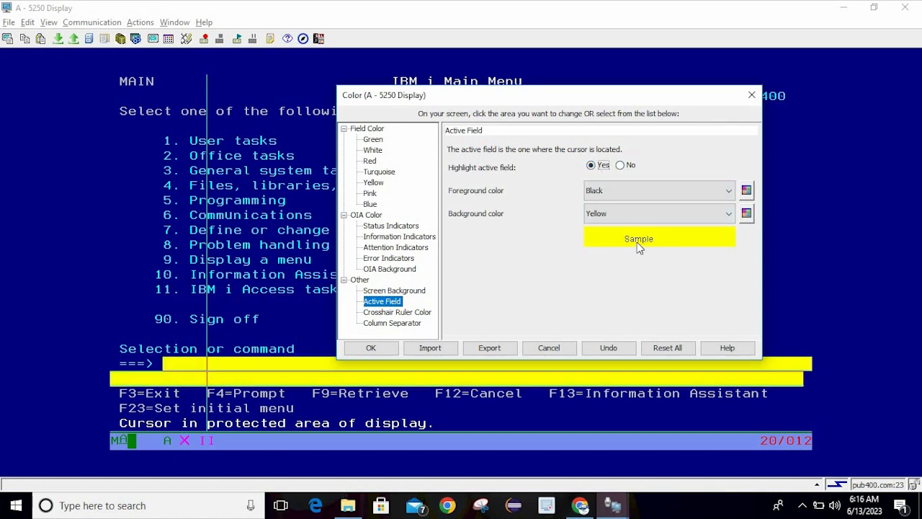
left_click(412, 315)
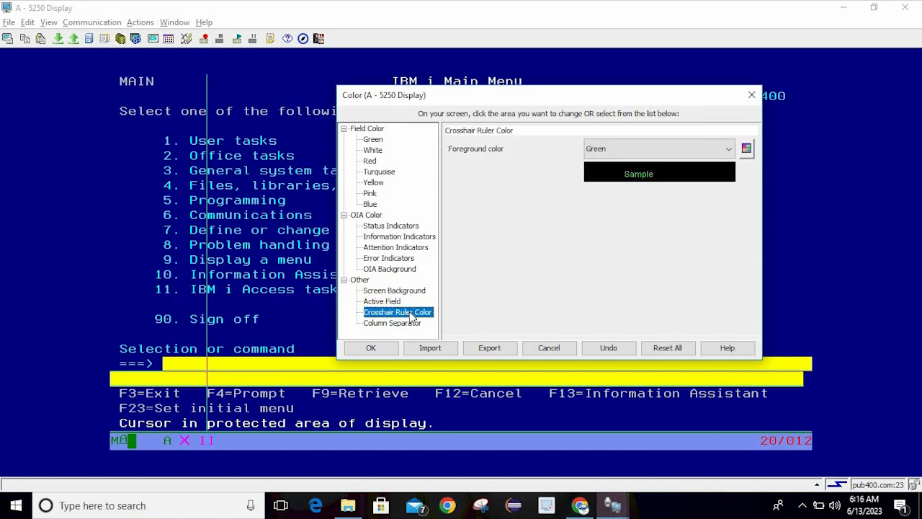
left_click(609, 152)
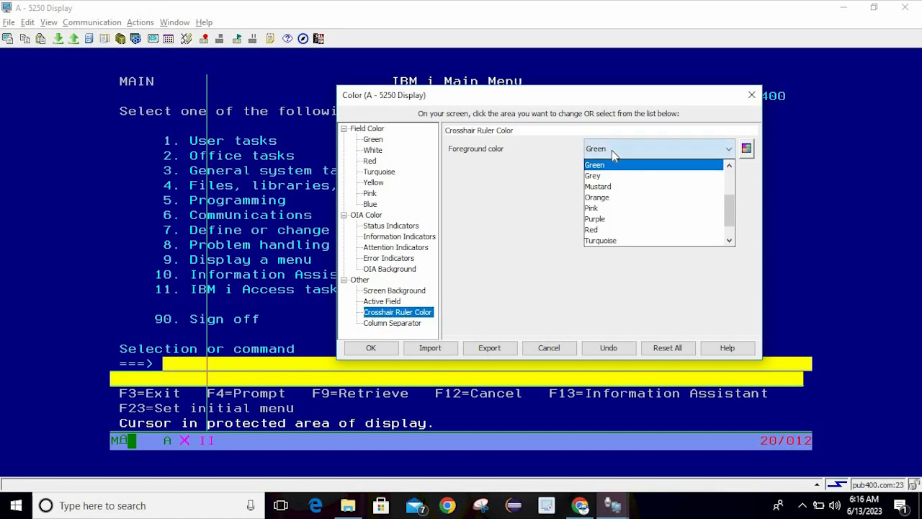
left_click(598, 229)
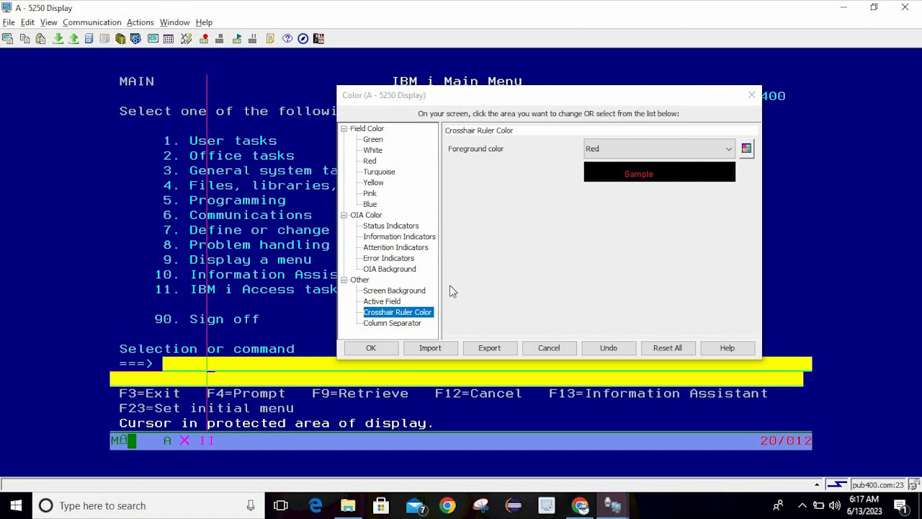
Make the Column Separator Pink, then Reset All colours to defaults and confirm
left_click(400, 323)
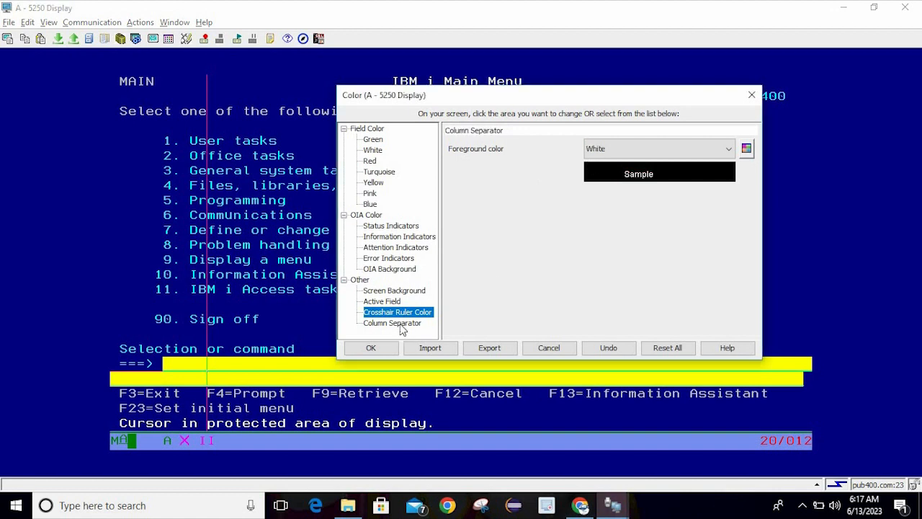
left_click(665, 154)
left_click(611, 196)
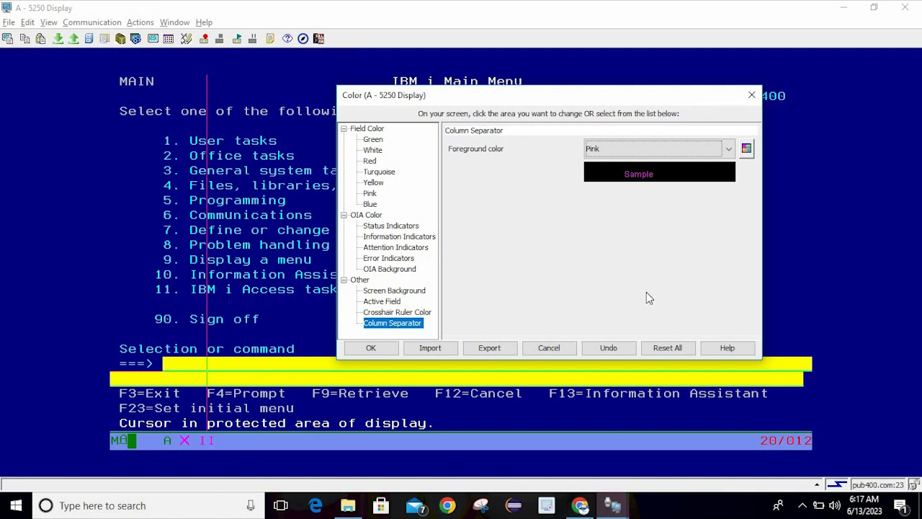
left_click(667, 350)
left_click(517, 300)
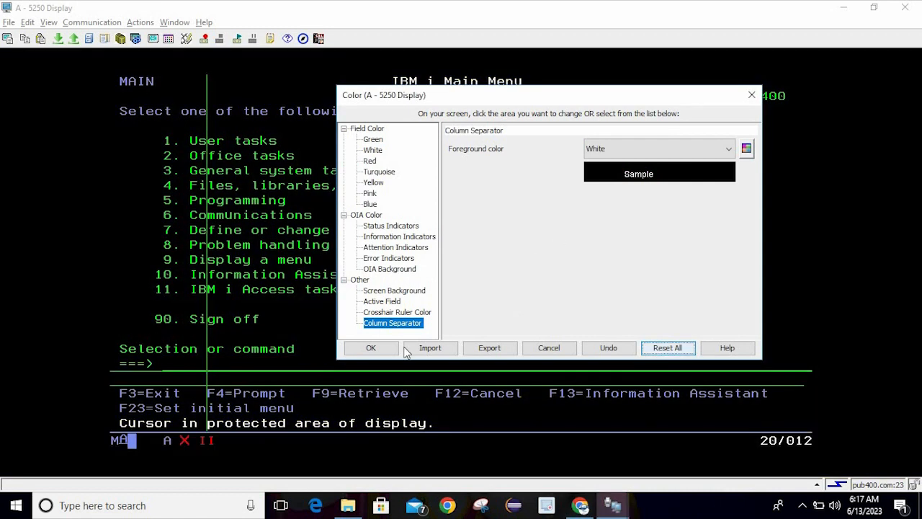
Under Field Color, select Green and set its Foreground color to Turquoise
left_click(393, 314)
left_click(384, 303)
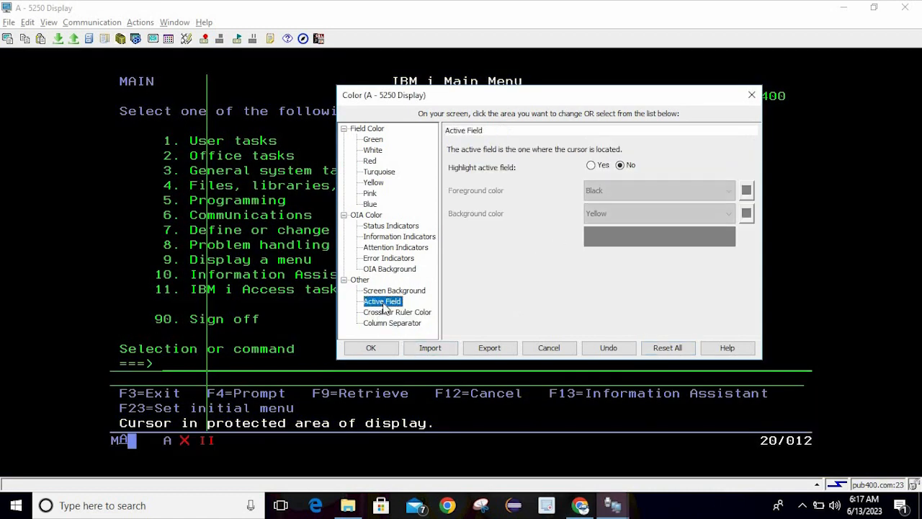
left_click(373, 130)
left_click(373, 139)
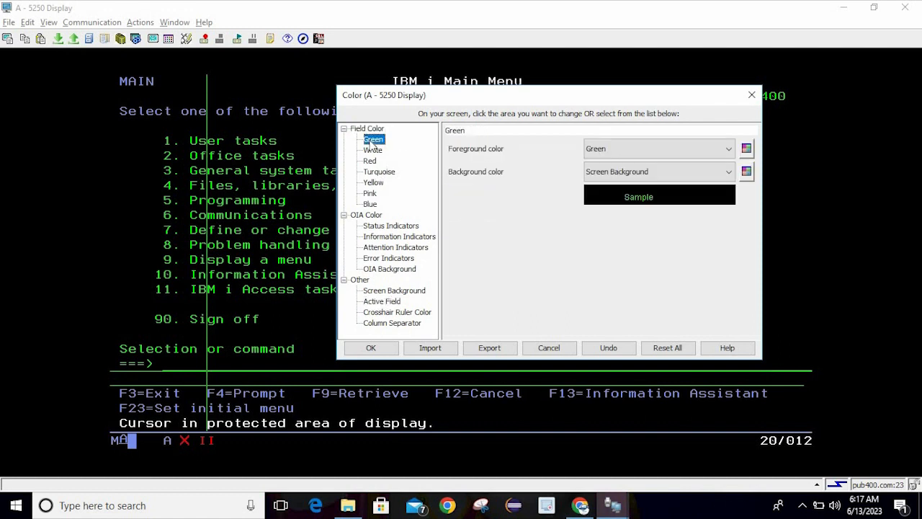
left_click(654, 153)
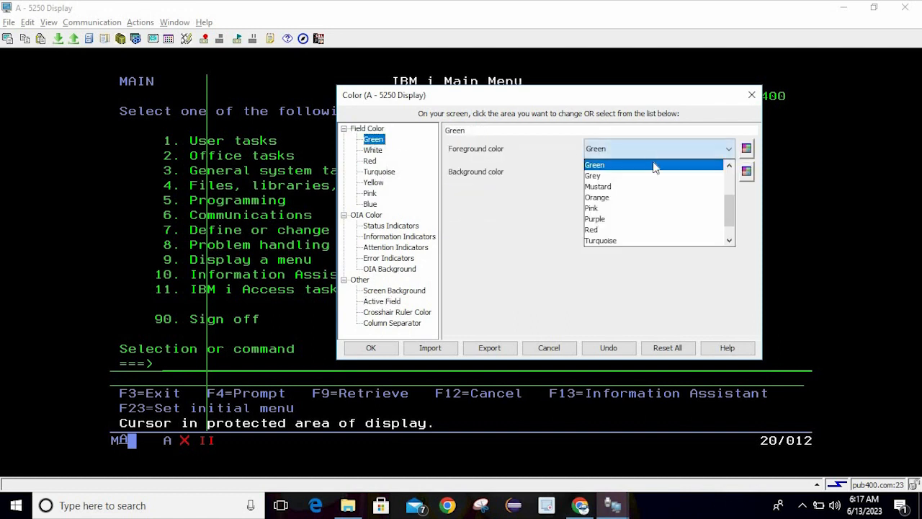
left_click(622, 241)
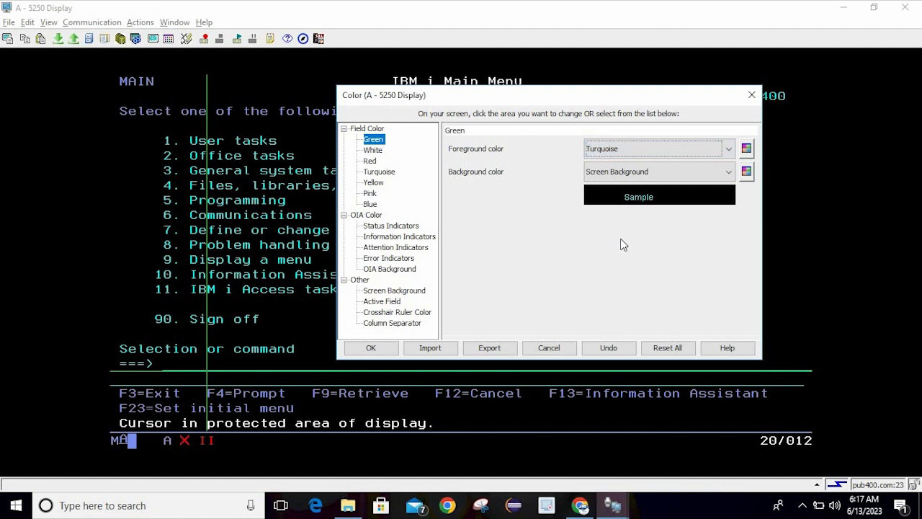
Open the custom Color picker for the Green field text colour
left_click(730, 148)
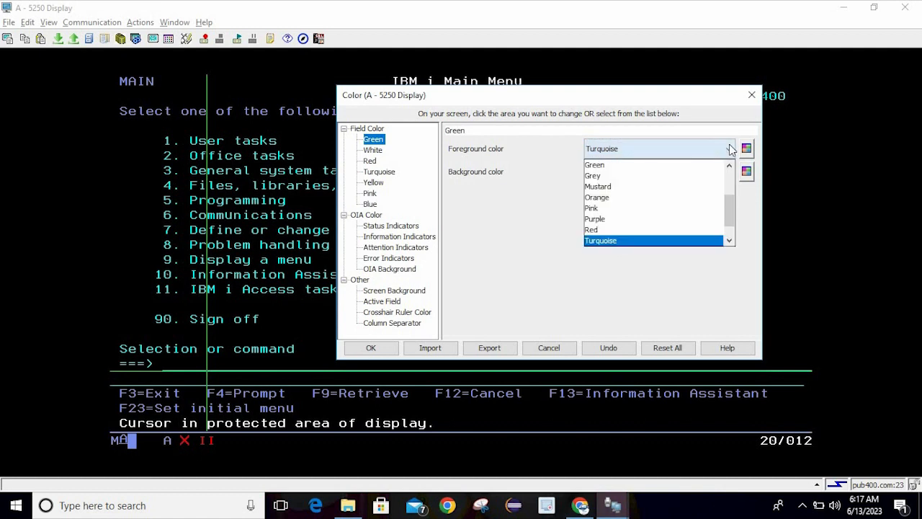
scroll(727, 203, "up", 2)
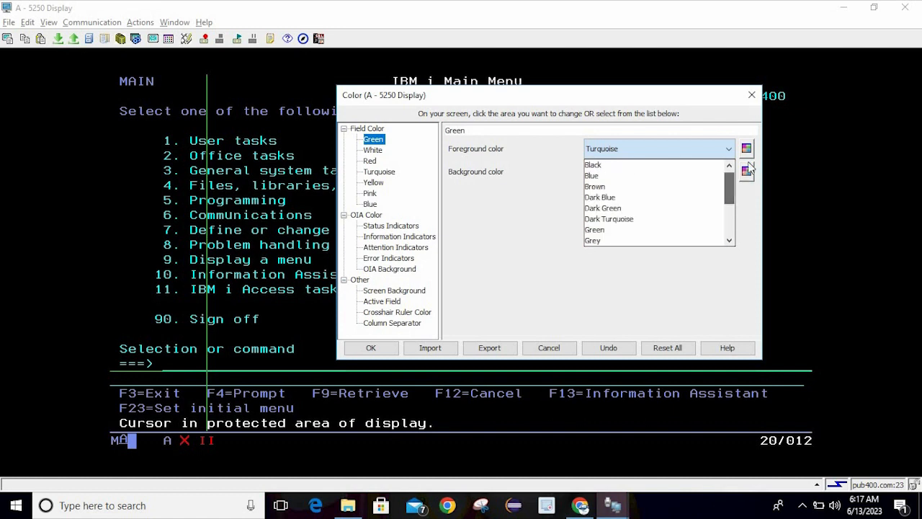
left_click(747, 150)
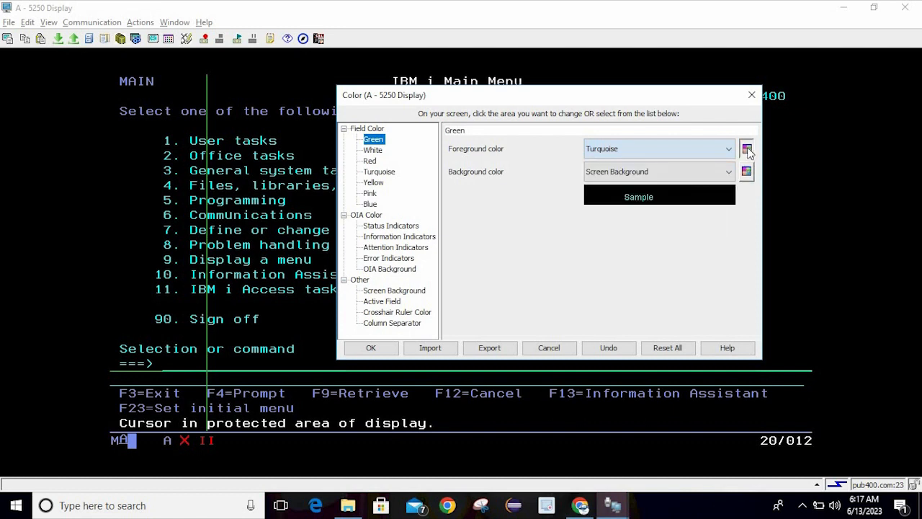
left_click(747, 149)
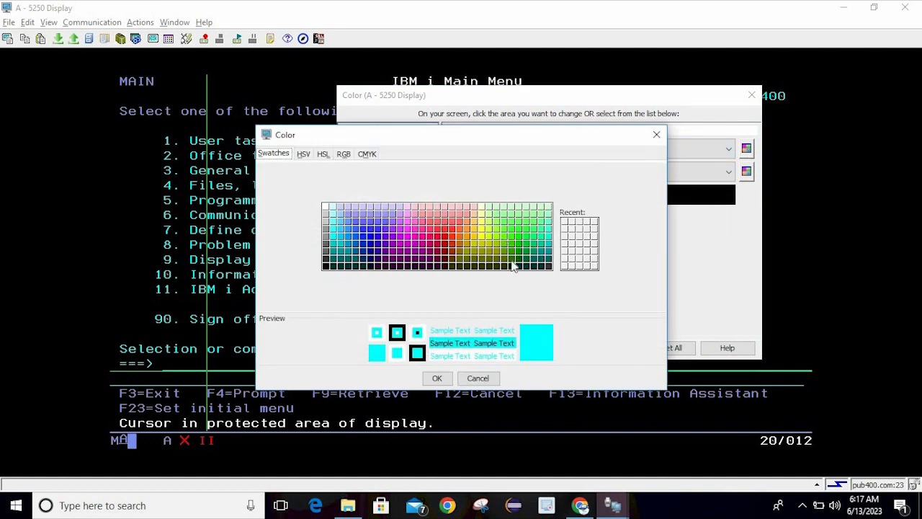
Leave the colour picker unchanged and abandon Reset All, keeping Green fields Turquoise on Screen Background
left_click(477, 377)
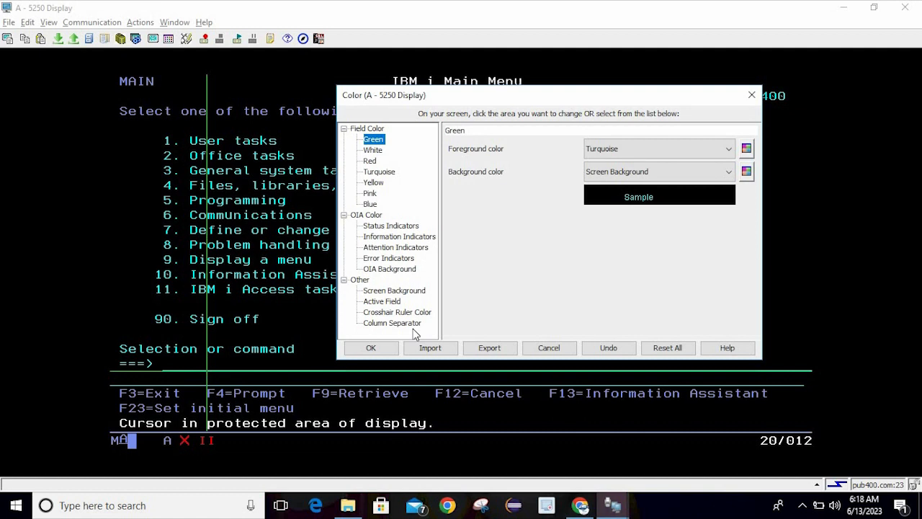
left_click(646, 350)
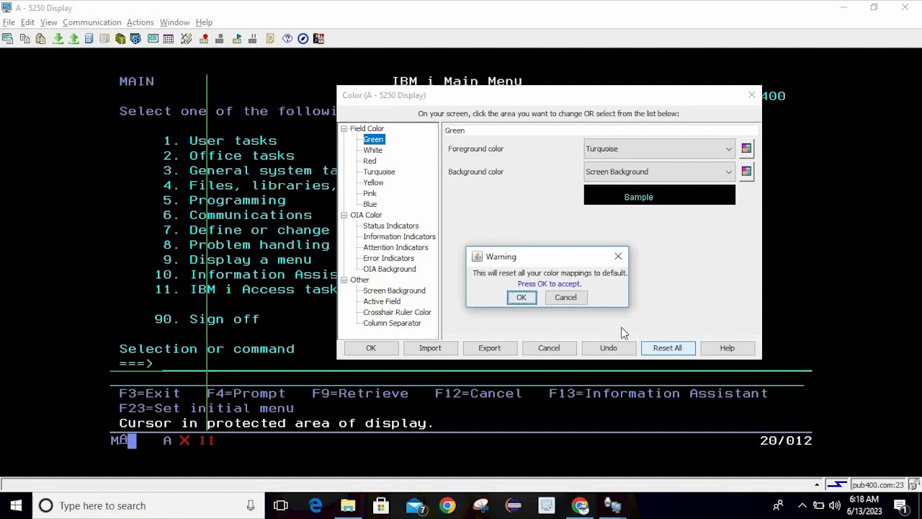
left_click(576, 302)
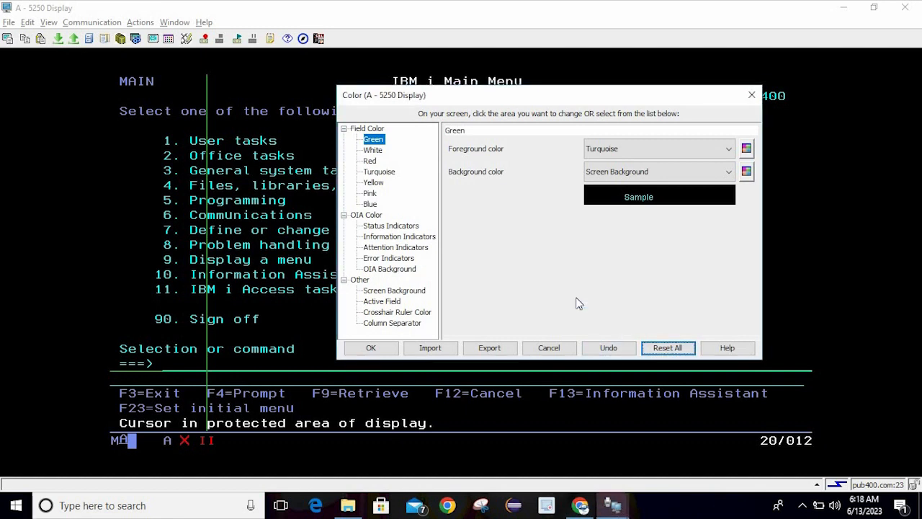
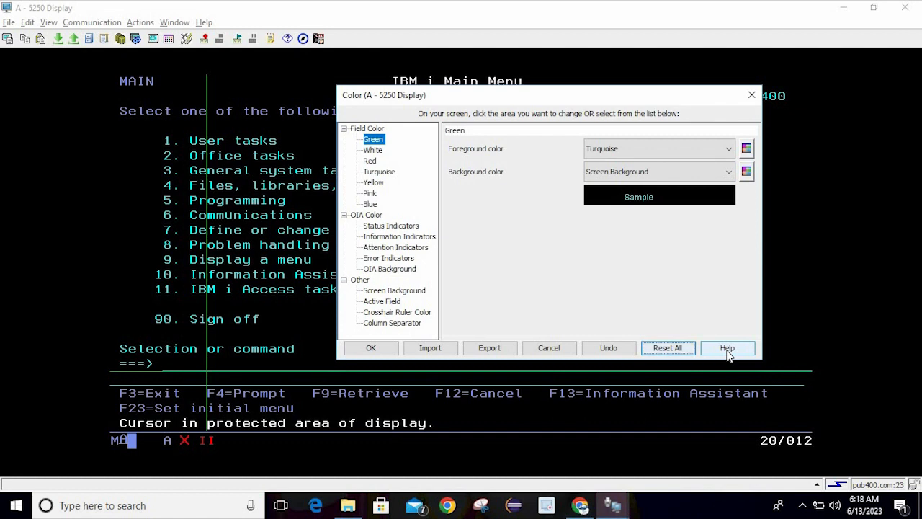
Close the Color dialog and clear the input-inhibited error to return to the Main Menu
left_click(752, 94)
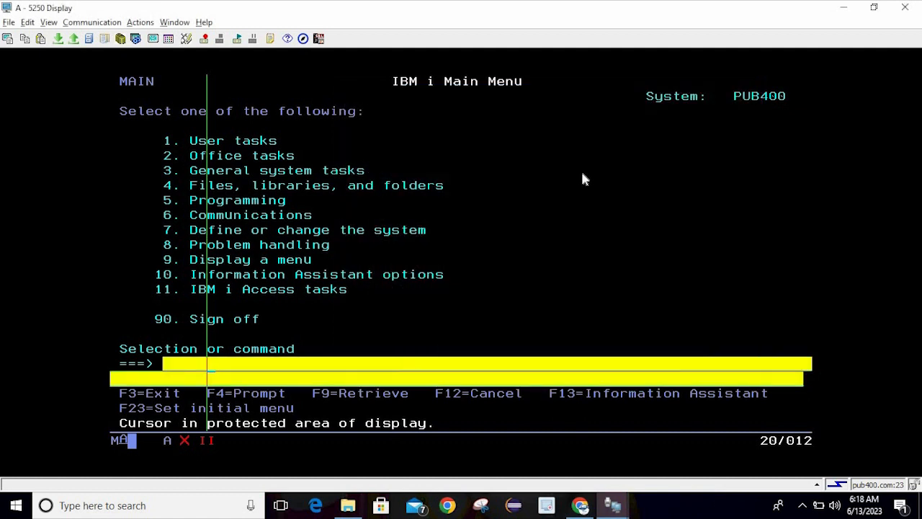
key("Return")
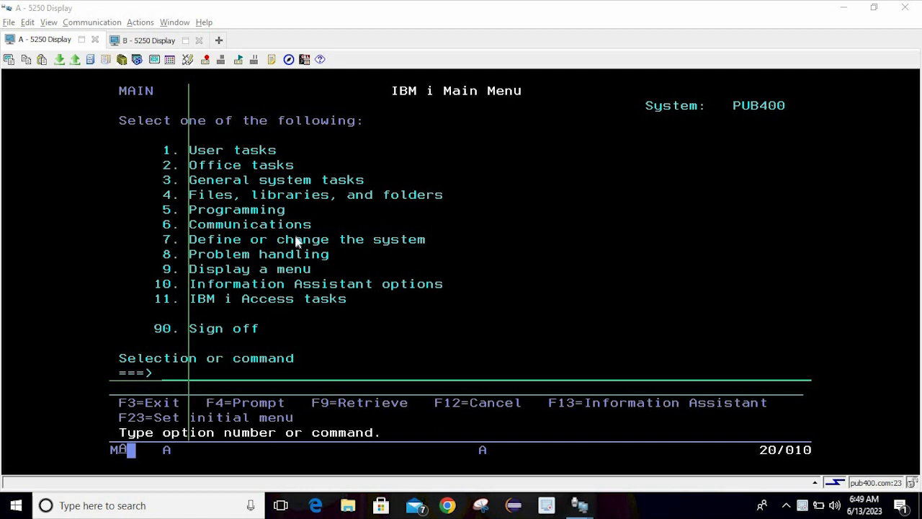
Put the cursor on General system tasks and open the Remap keyboard dialog, closing and reopening it
left_click(254, 177)
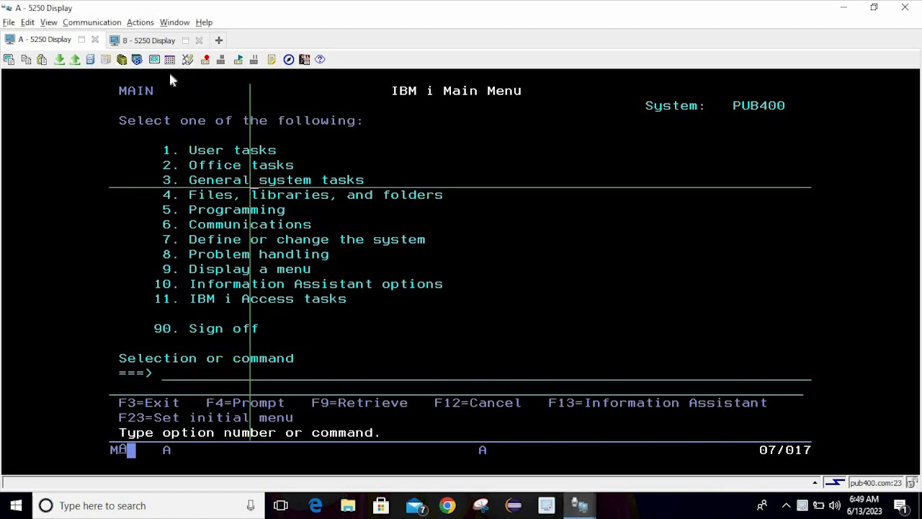
left_click(186, 60)
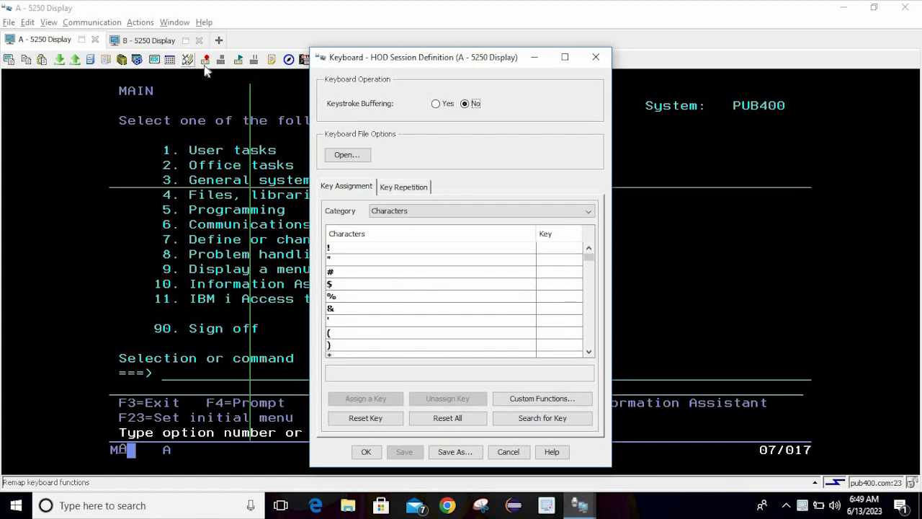
left_click(596, 57)
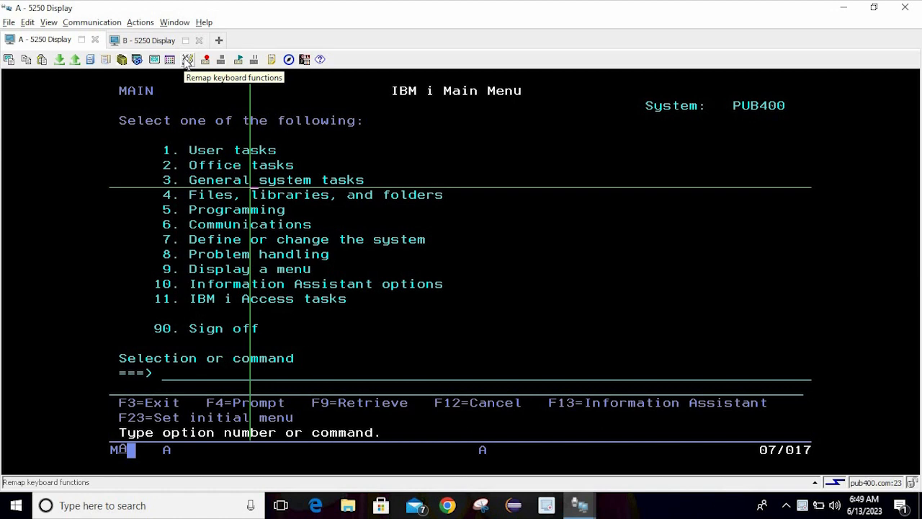
left_click(188, 60)
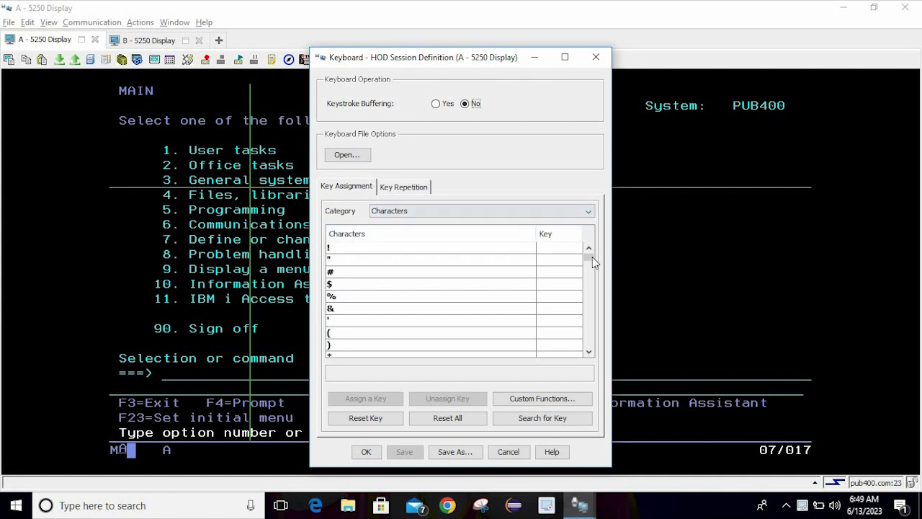
Browse the Macros, Host Functions and Custom Functions key assignment categories
left_click_drag(593, 256, 592, 301)
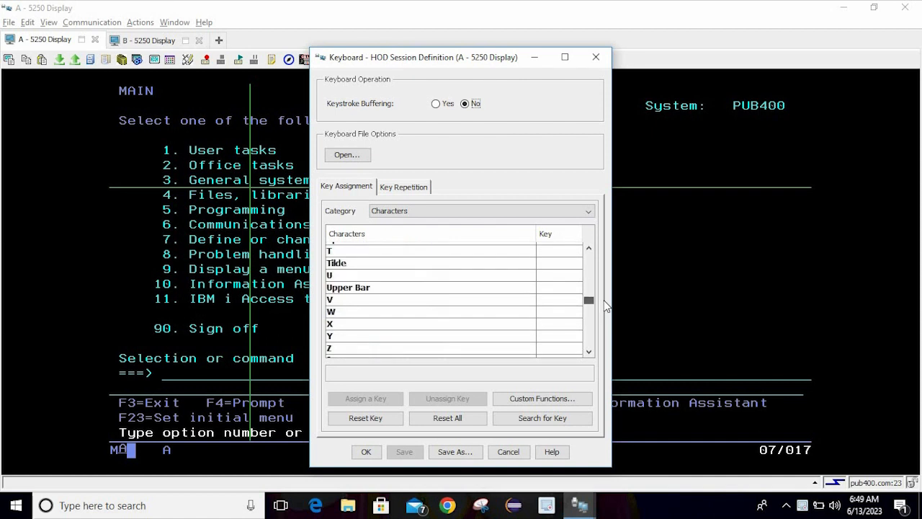
left_click(435, 211)
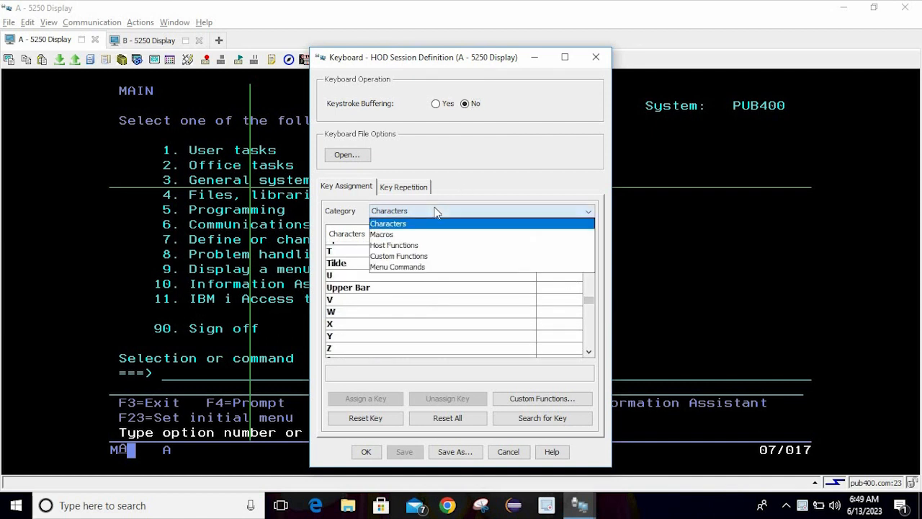
left_click(398, 229)
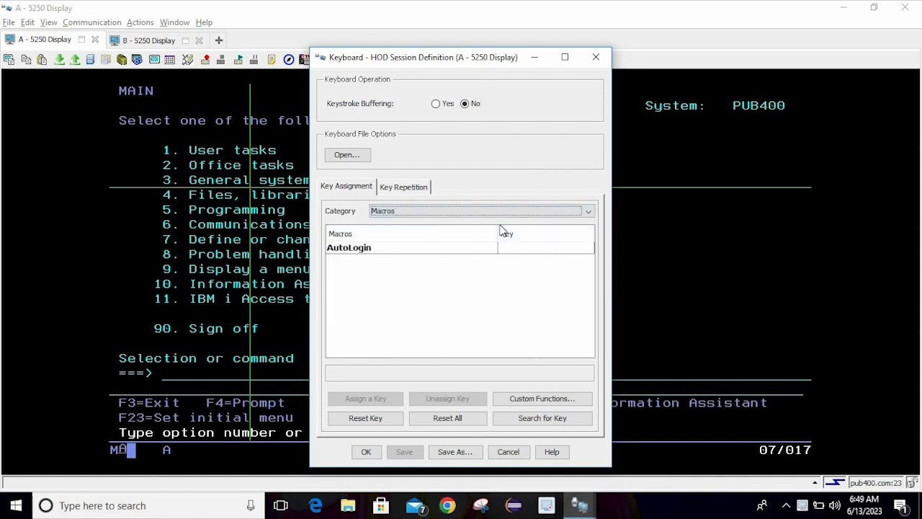
left_click(446, 211)
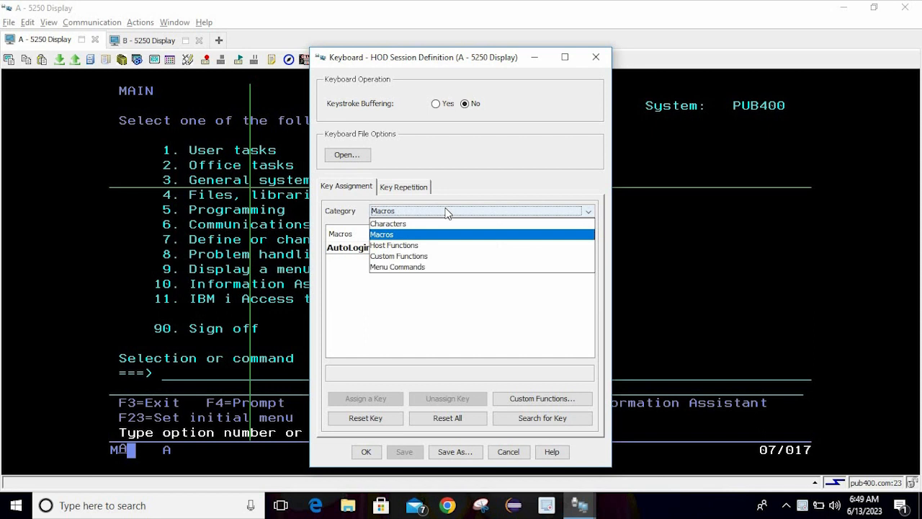
left_click(425, 245)
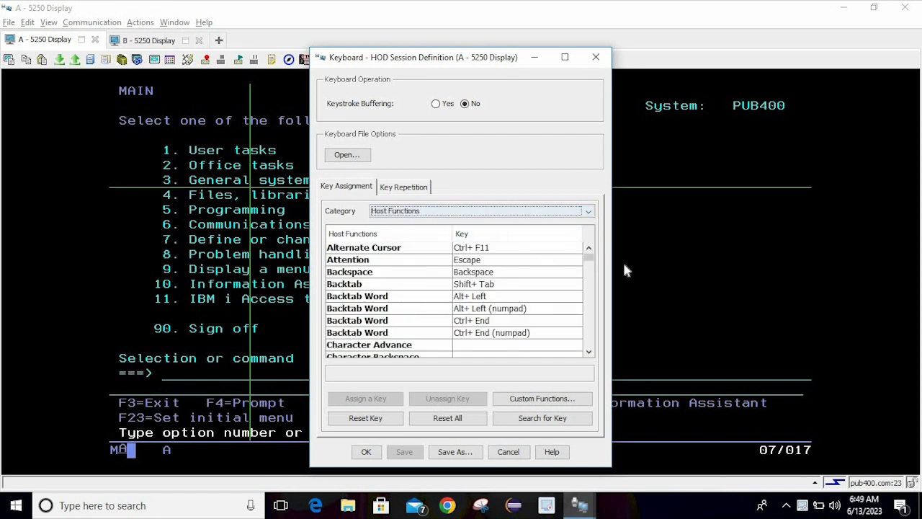
left_click(513, 210)
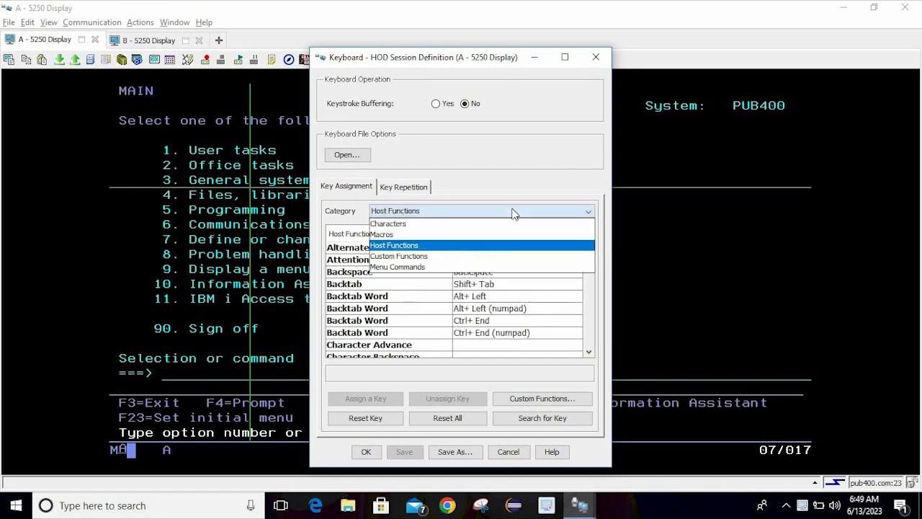
left_click(423, 257)
View the Menu Commands category, then settle on Host Functions and scroll its list
left_click(420, 211)
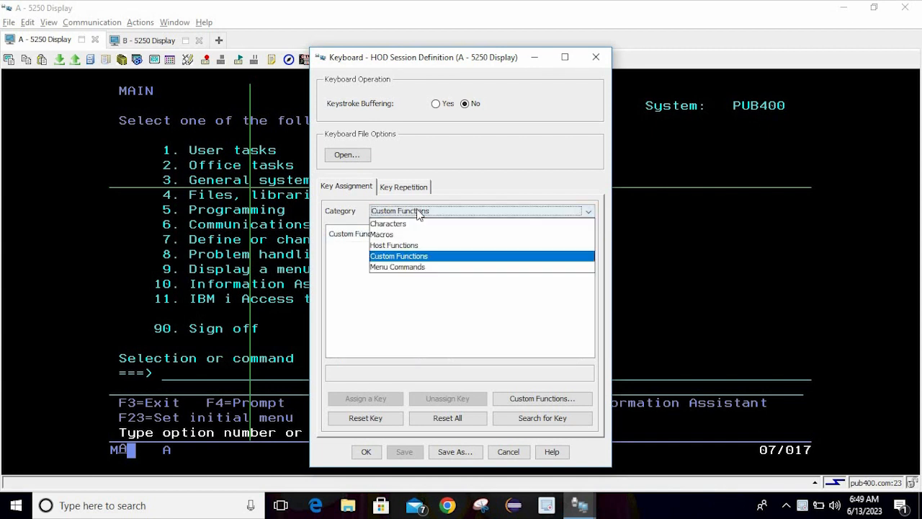
left_click(421, 267)
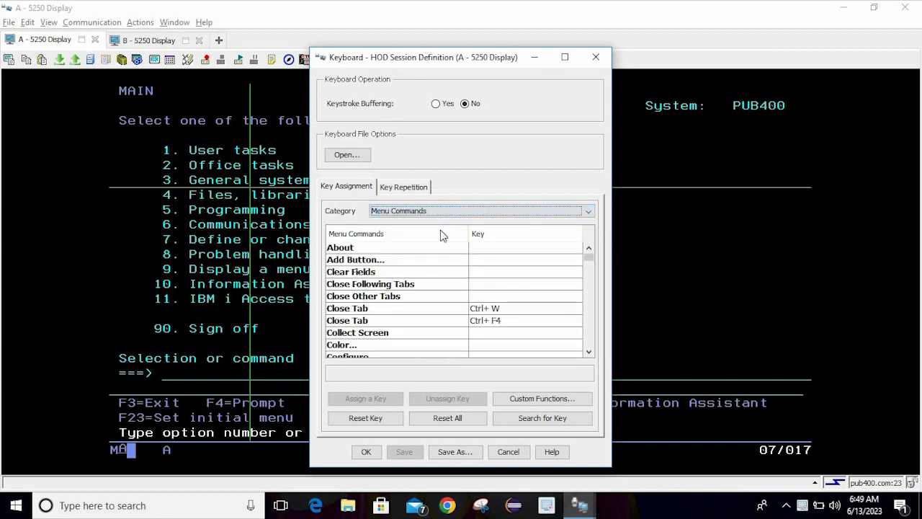
left_click(431, 209)
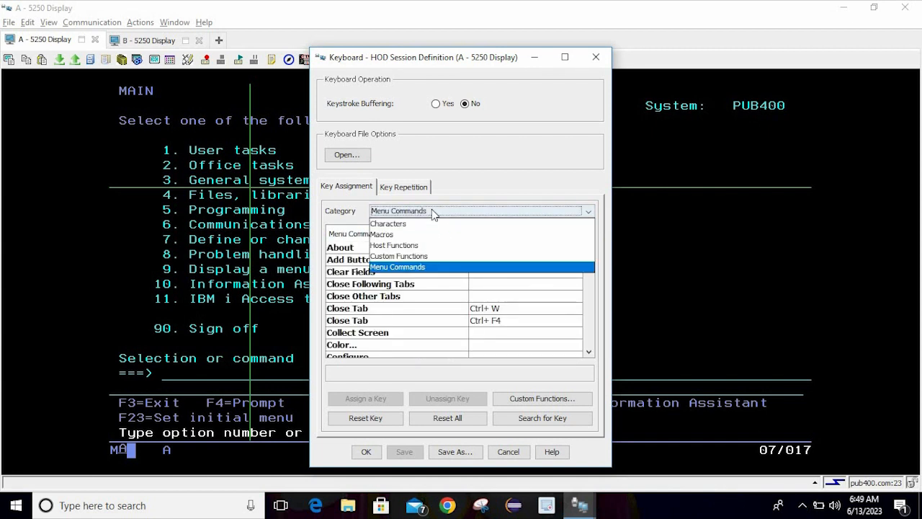
left_click(425, 249)
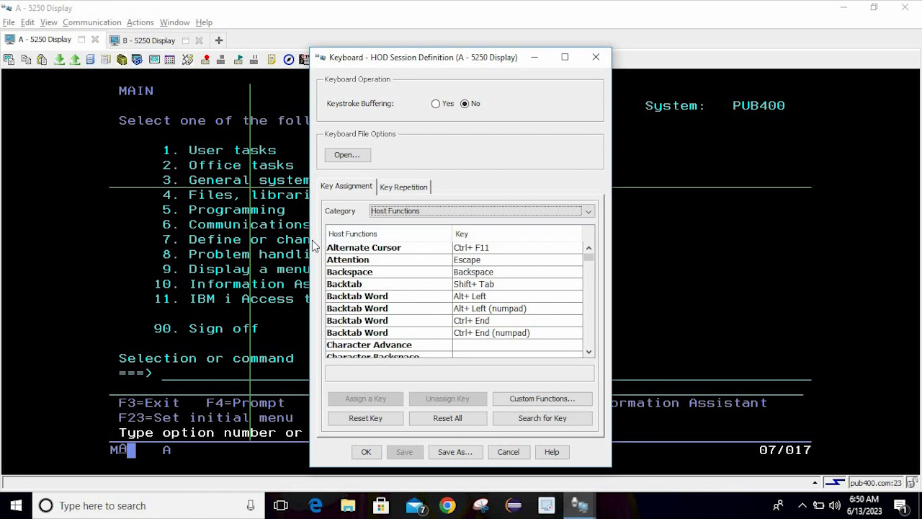
scroll(374, 209, "up", 1)
scroll(374, 209, "down", 1)
left_click(154, 151)
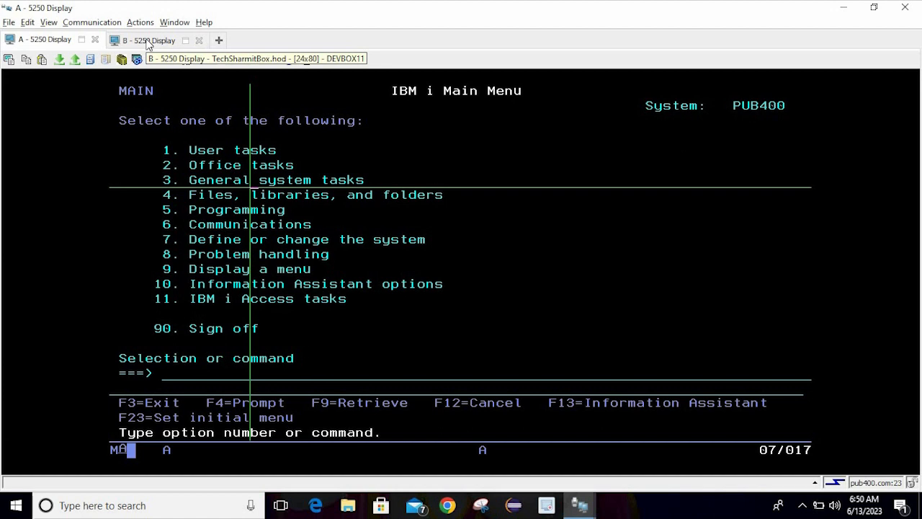
key("Up")
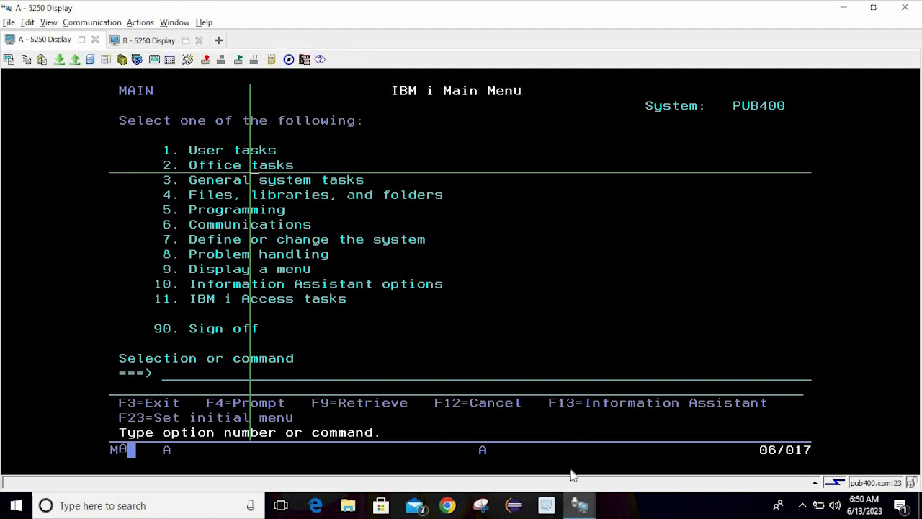
mouse_move(580, 504)
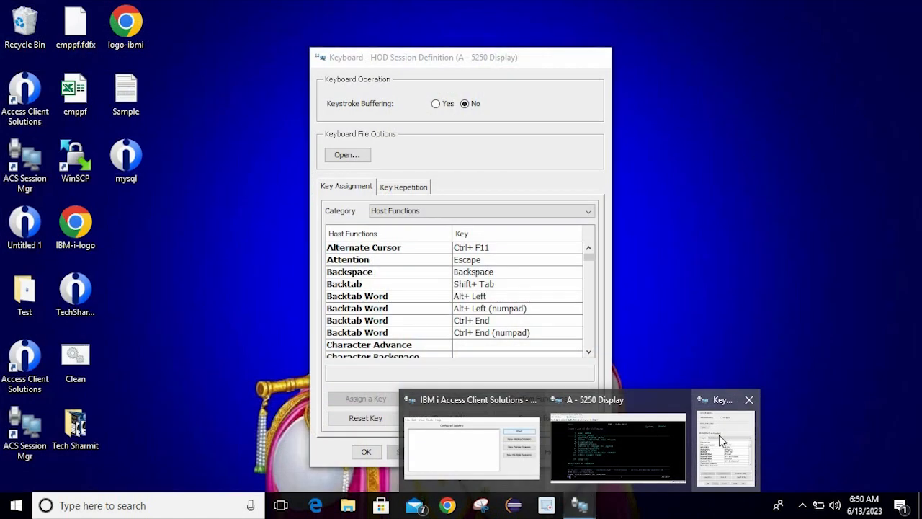
left_click(719, 436)
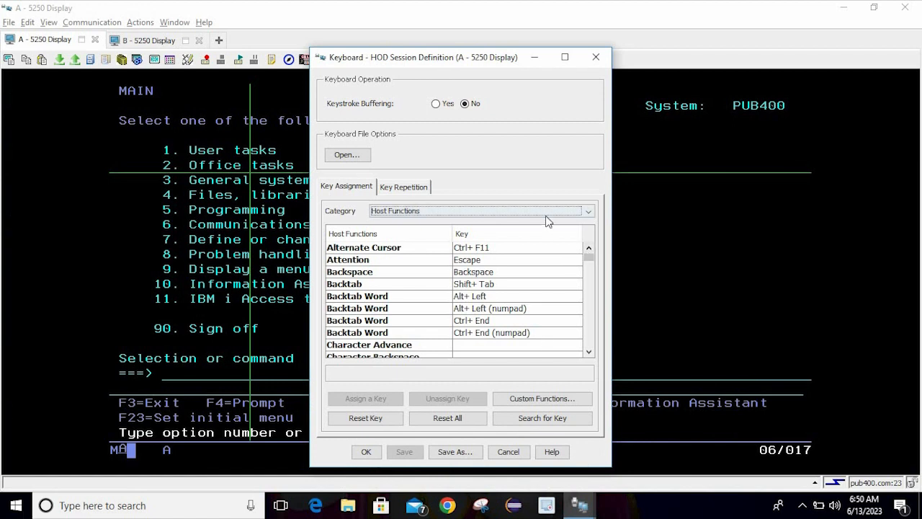
Select Jump To Session A and assign it Ctrl+Shift (left), reaching the re-assignment warning
left_click_drag(589, 253, 613, 288)
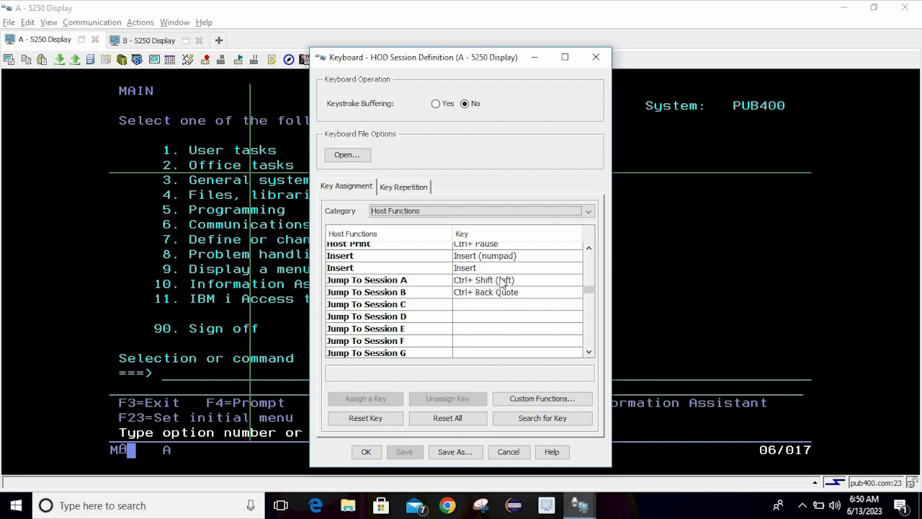
left_click(454, 282)
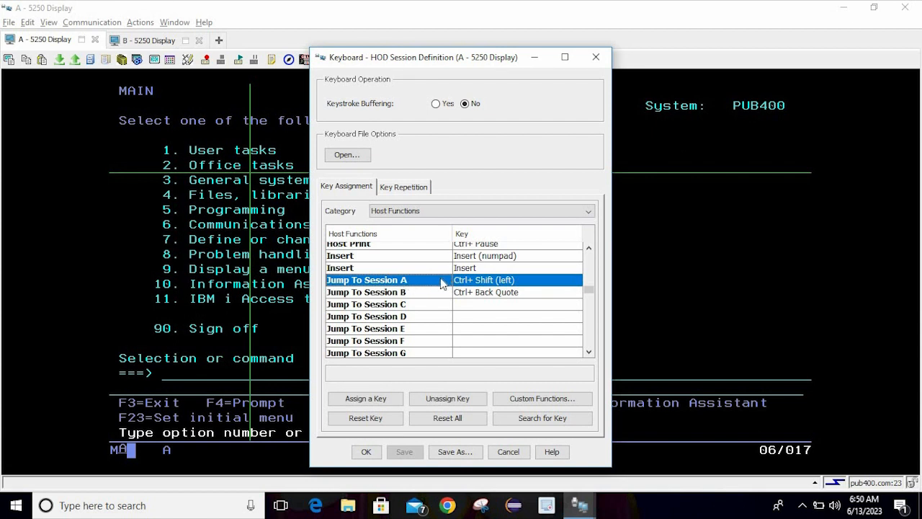
left_click(383, 401)
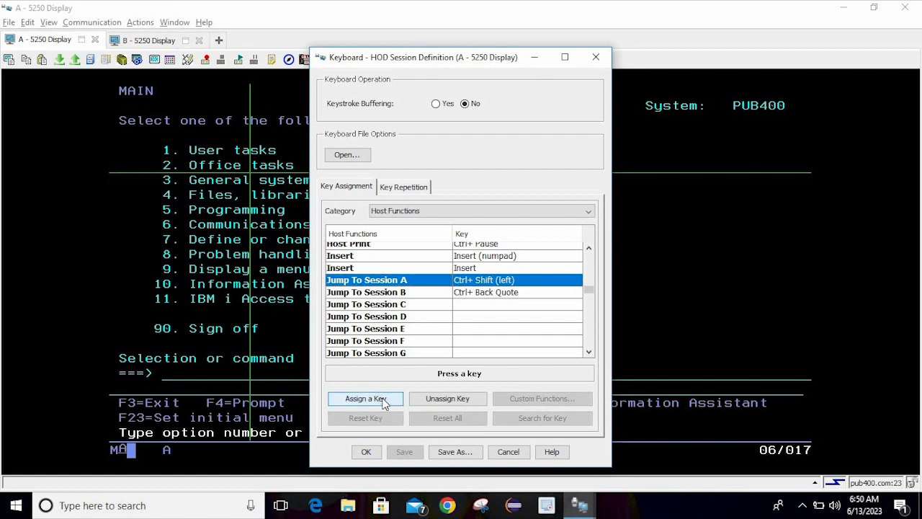
key("ctrl+shift")
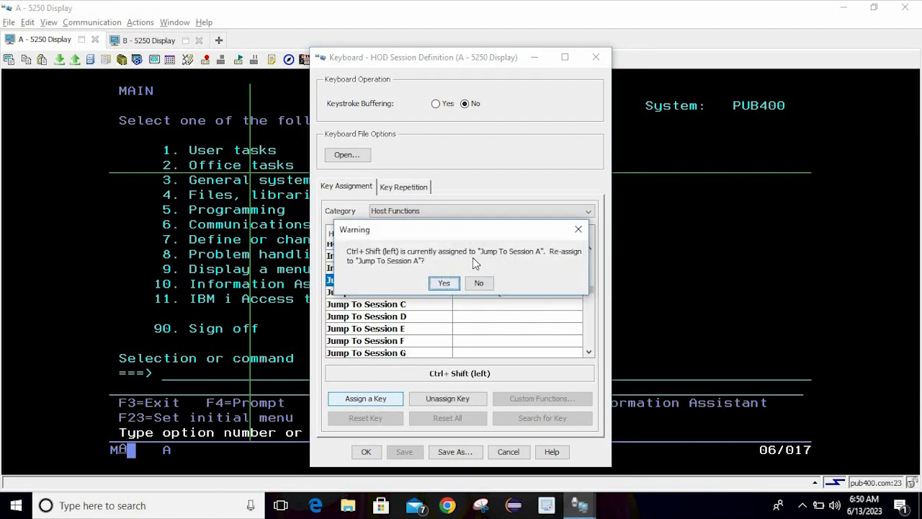
Confirm Session A's re-assignment, then give Jump To Session C Ctrl+Keypad 1 and unassign it
left_click(443, 283)
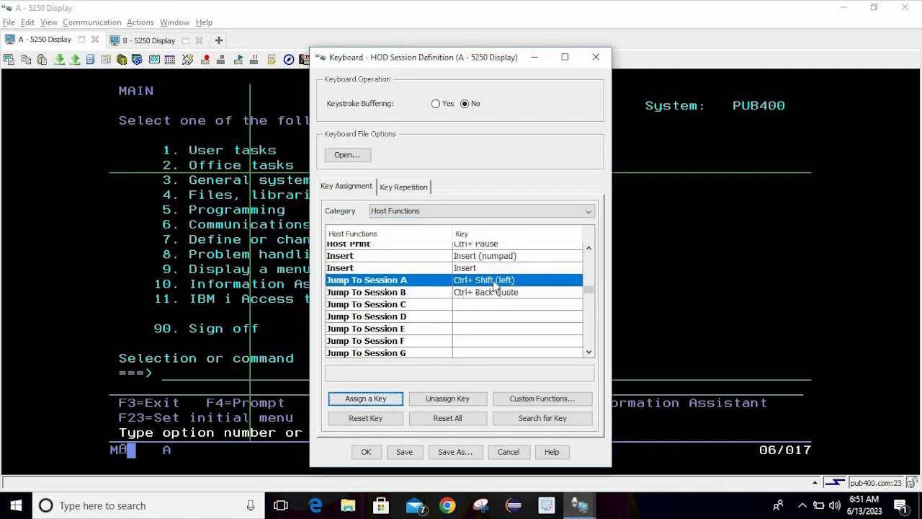
left_click(473, 307)
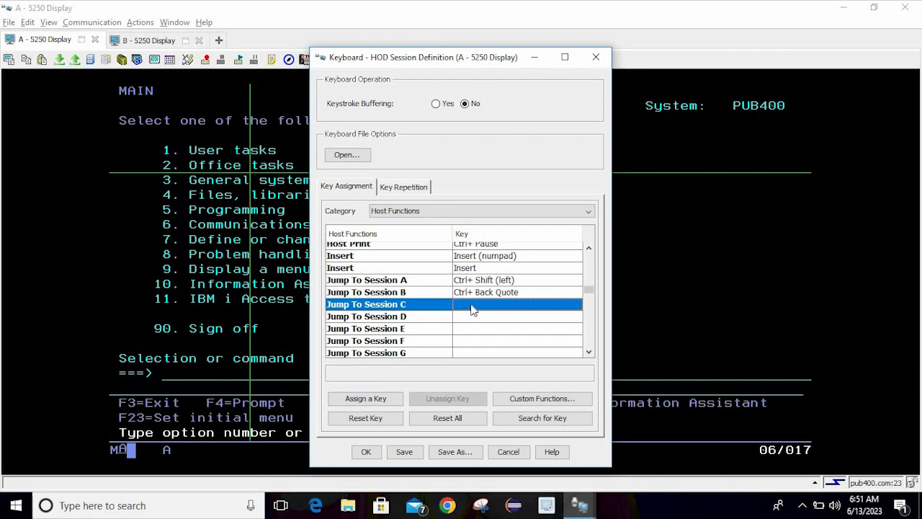
left_click(380, 401)
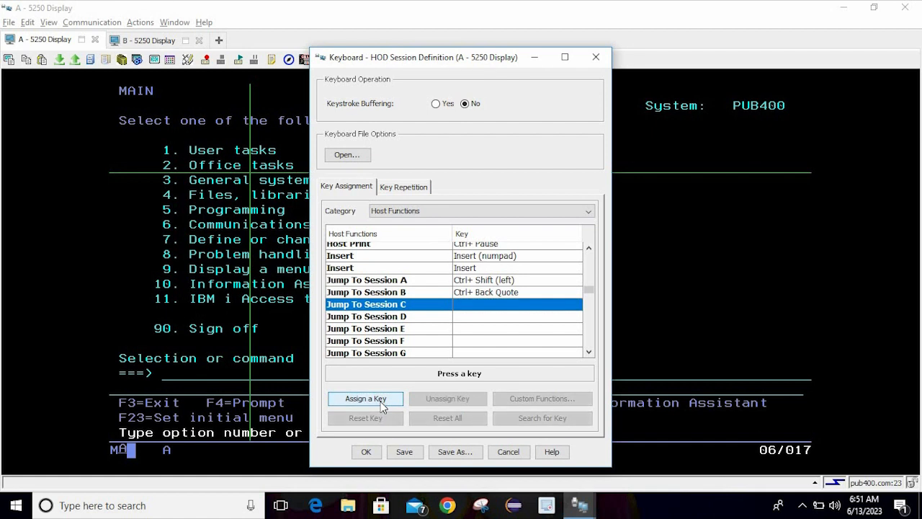
key("ctrl+KP_1")
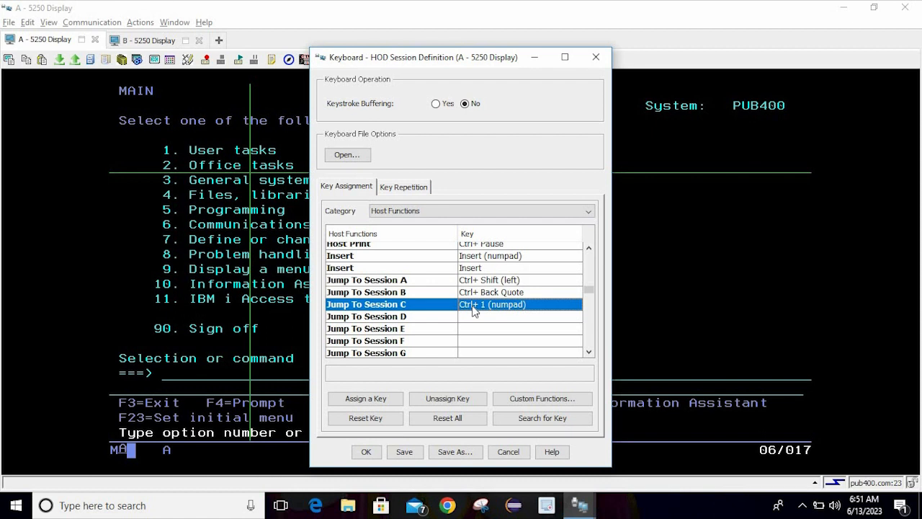
left_click(438, 399)
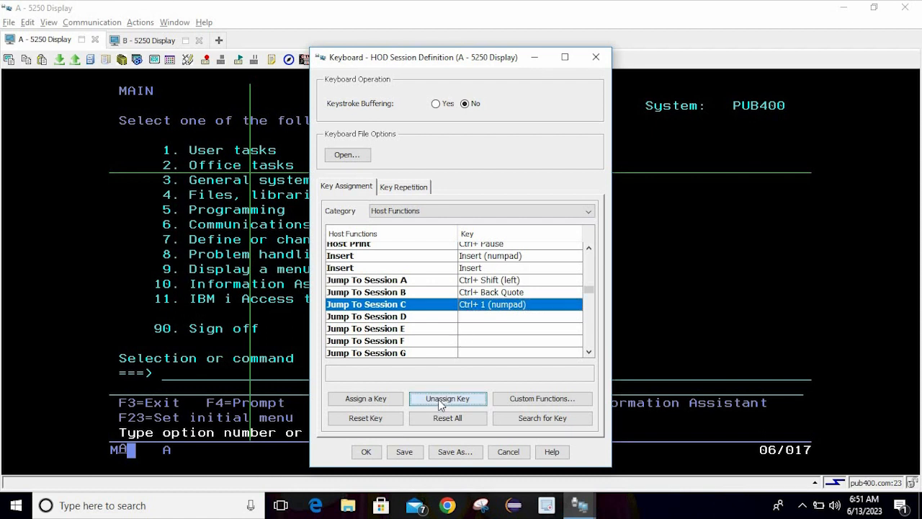
Remove the key assignments from Jump To Session B and Jump To Session A
left_click(469, 293)
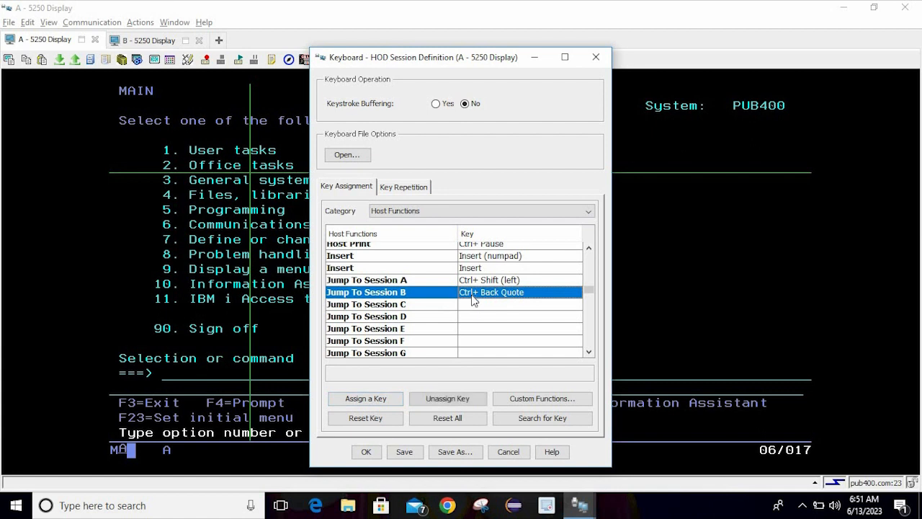
left_click(451, 399)
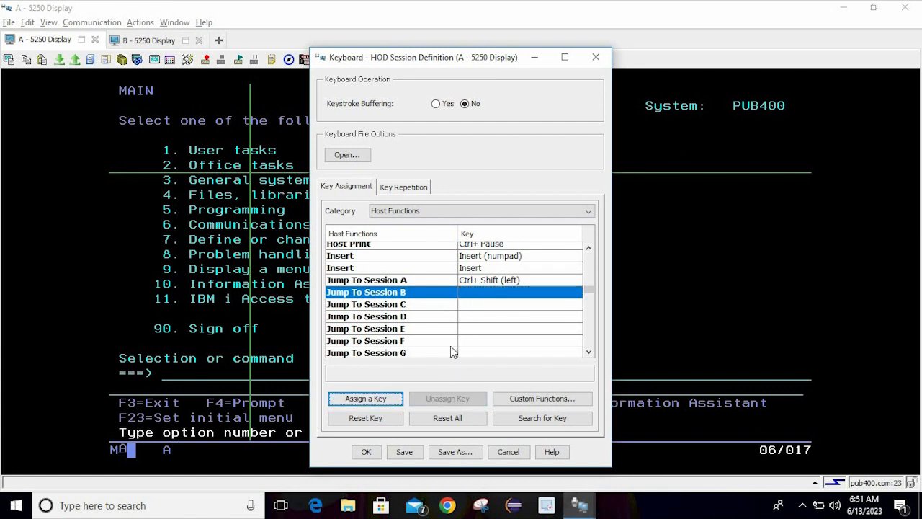
left_click(473, 280)
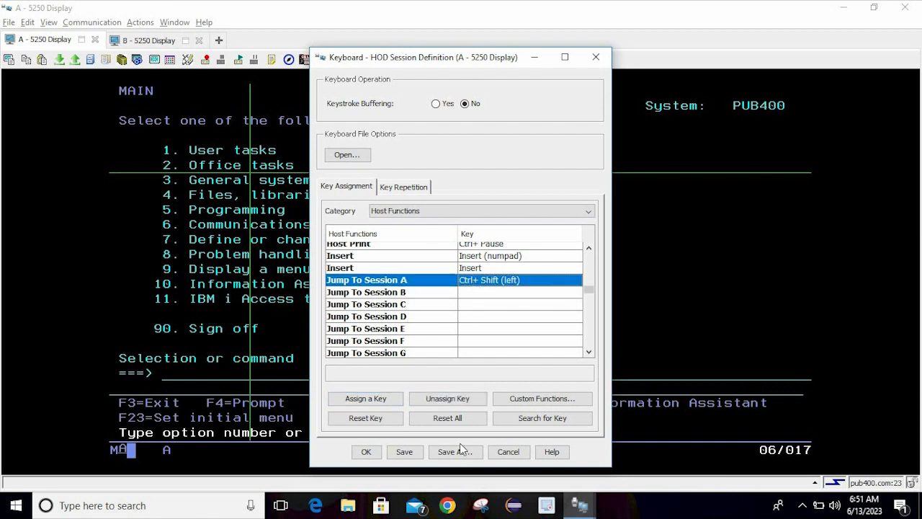
left_click(457, 399)
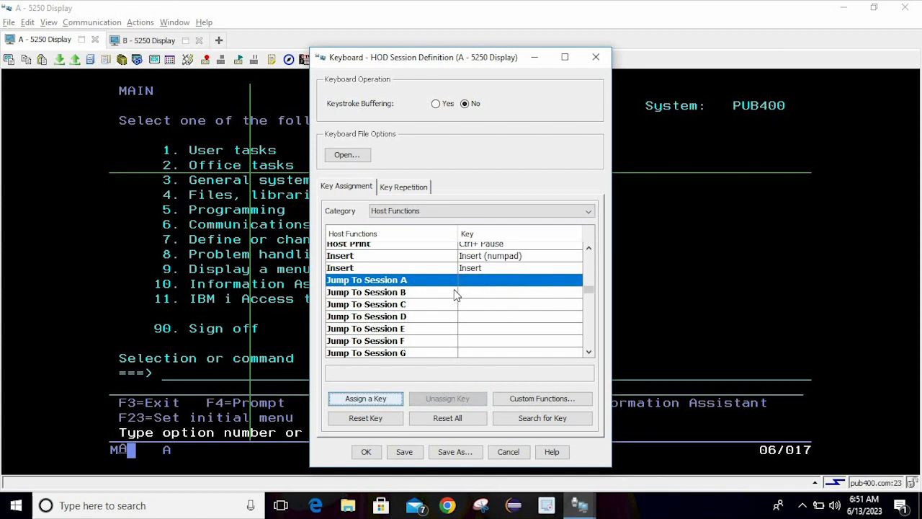
Assign Ctrl+Shift (left) to Jump To Session B and save the keyboard mapping
left_click(429, 294)
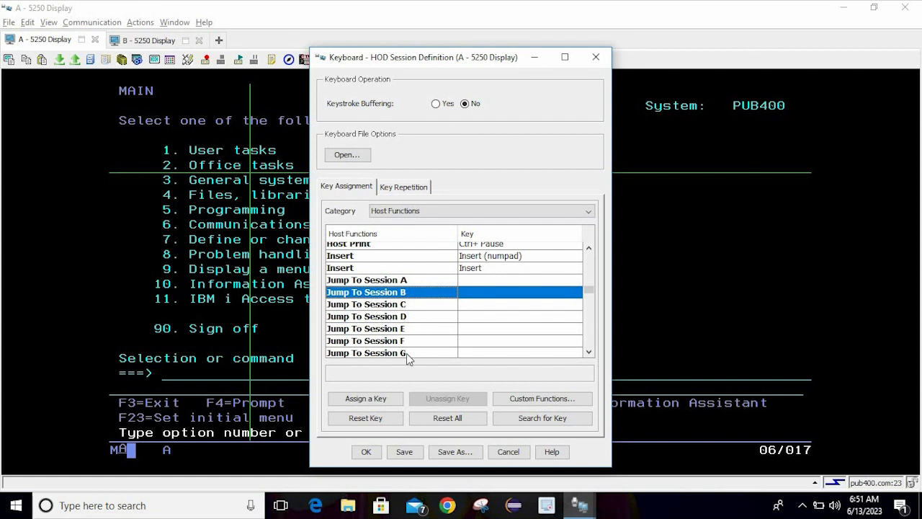
left_click(376, 398)
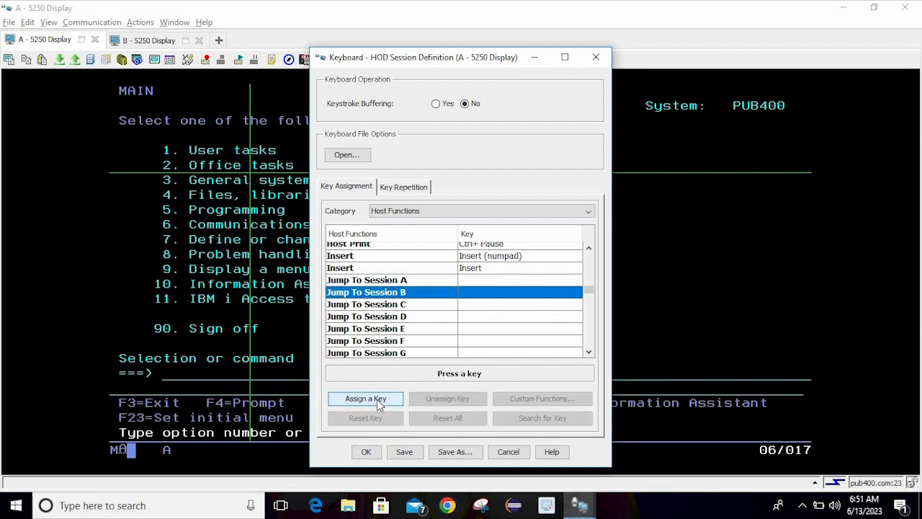
key("ctrl+shift")
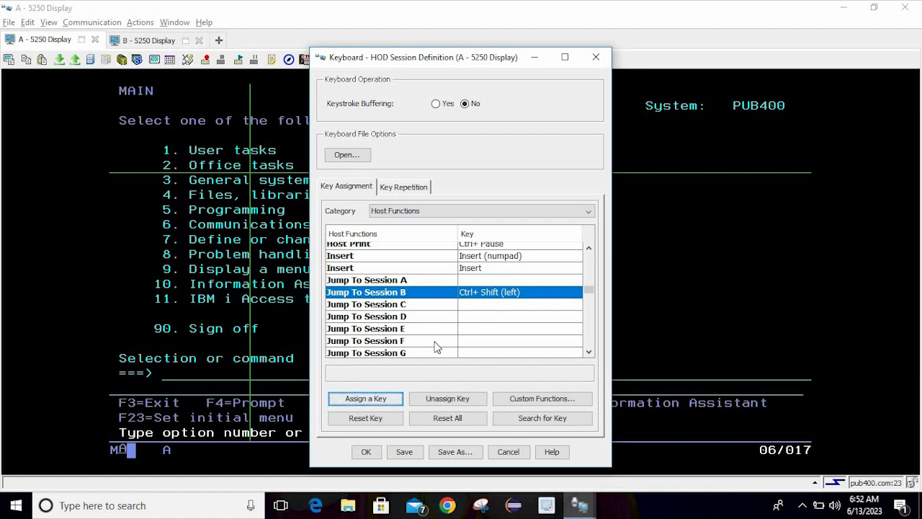
left_click(402, 452)
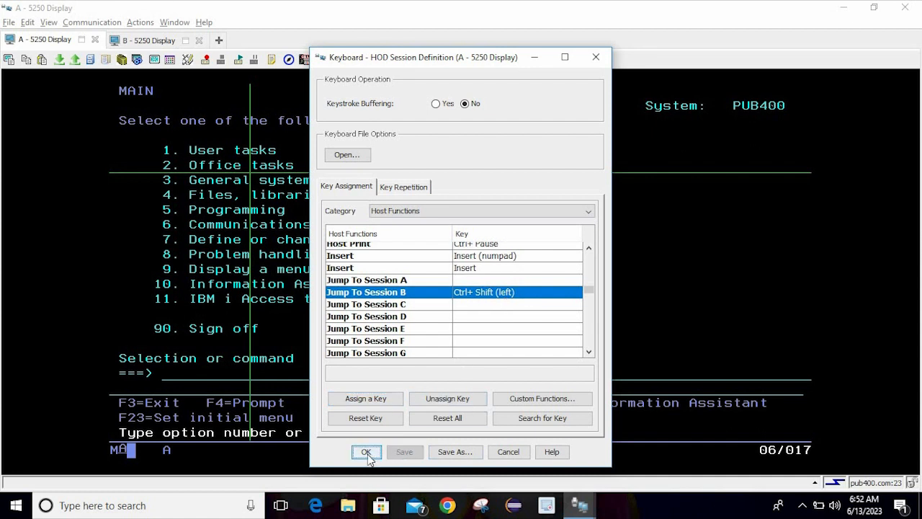
left_click(366, 452)
Switch between sessions A and B using Ctrl+Tab, the A tab and Alt+Page Up
left_click(173, 374)
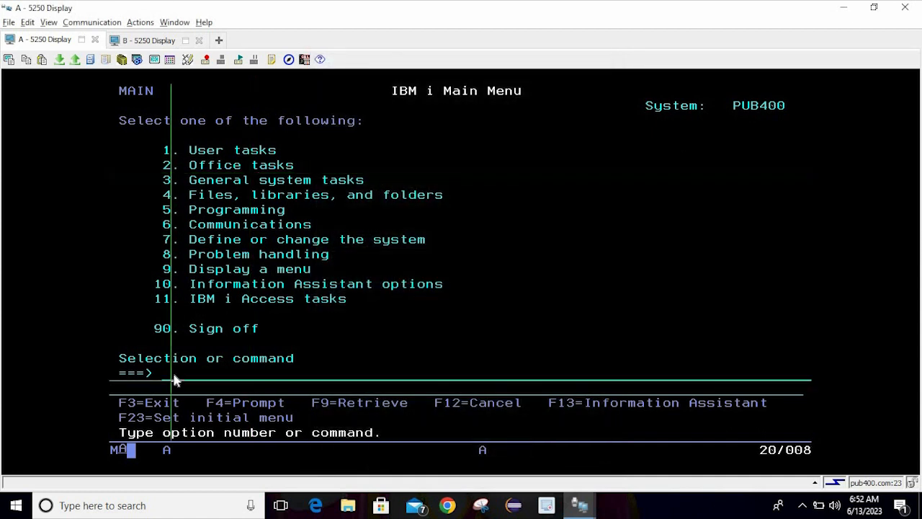
key("ctrl+Tab")
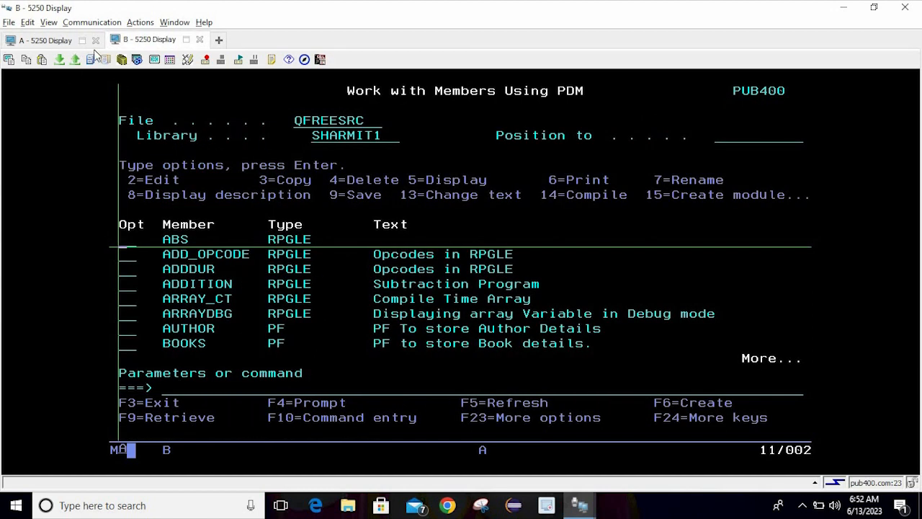
left_click(23, 44)
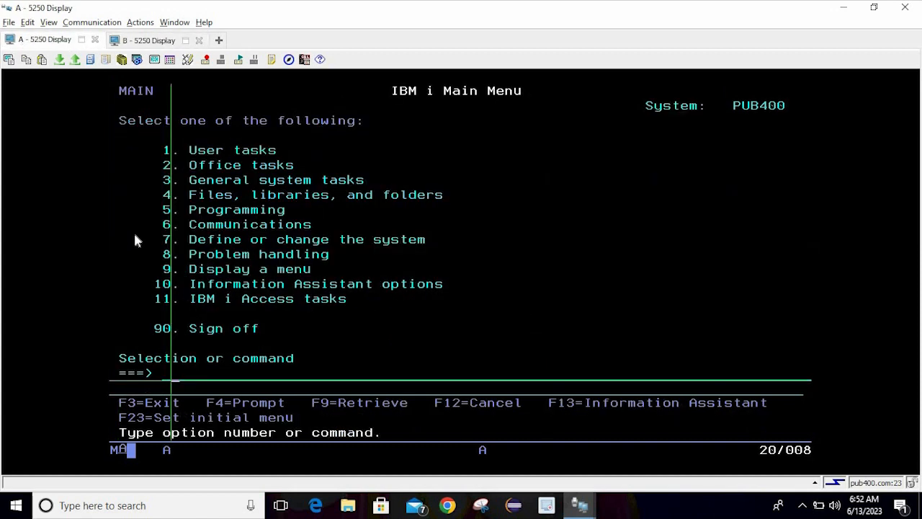
key("alt+Page_Up")
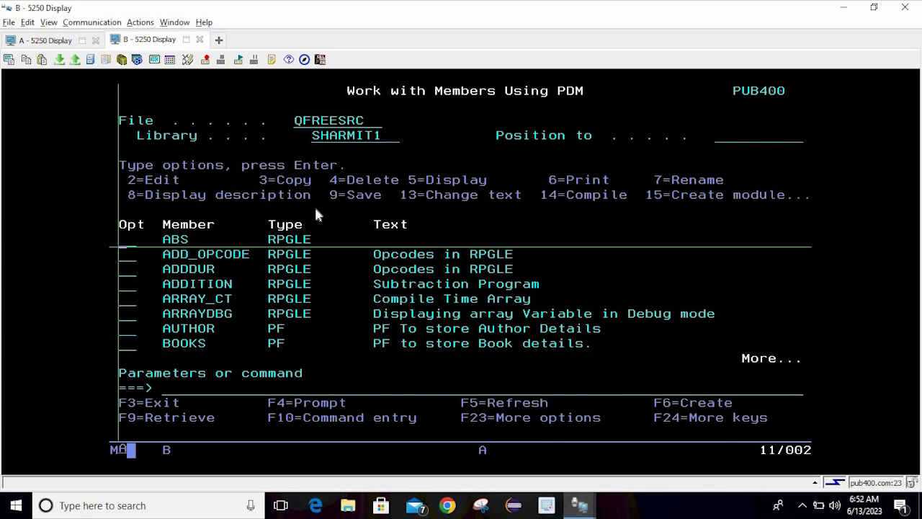
left_click(188, 61)
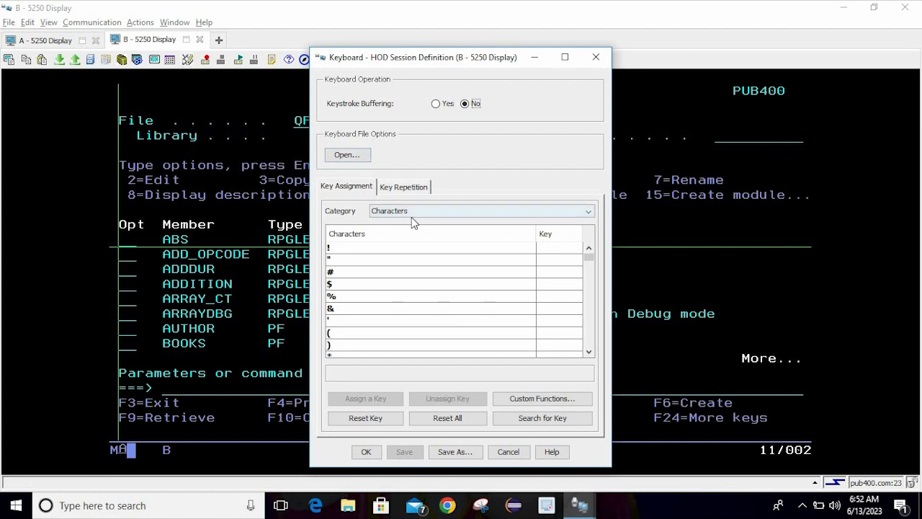
left_click(502, 212)
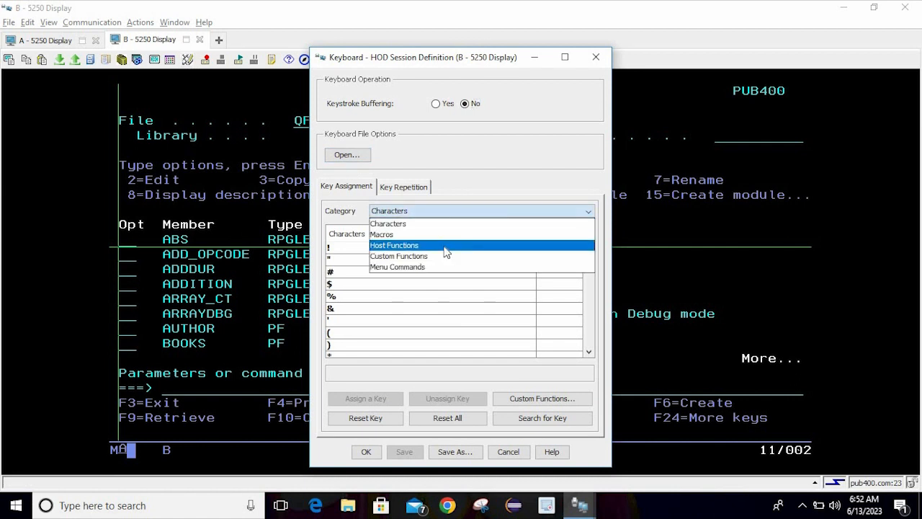
left_click(444, 245)
left_click_drag(590, 258, 598, 289)
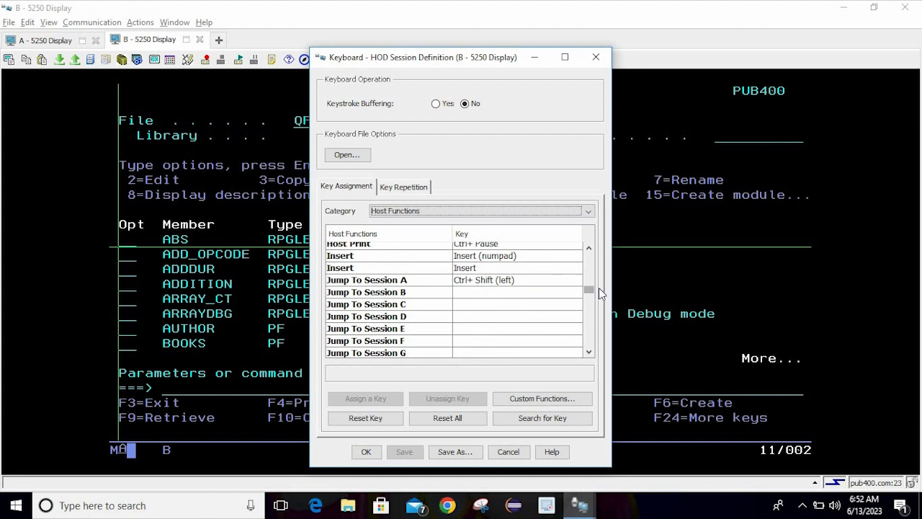
left_click(503, 284)
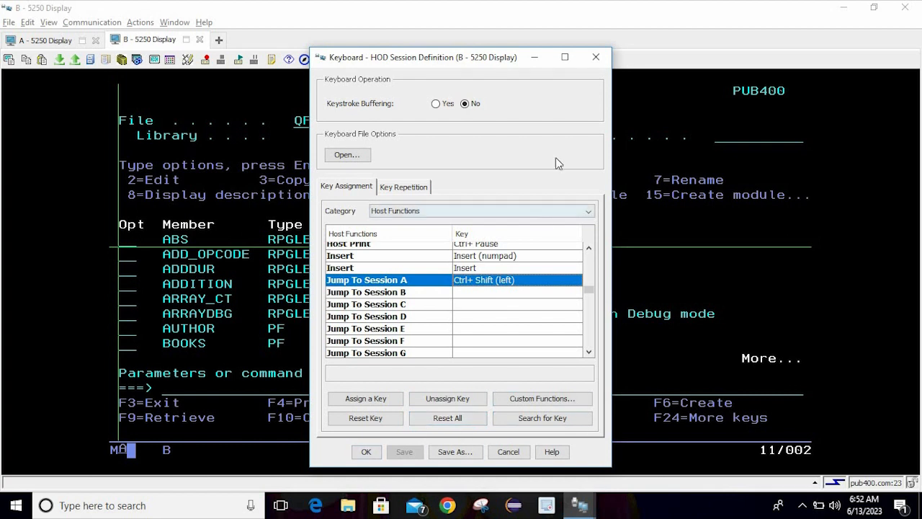
left_click(597, 58)
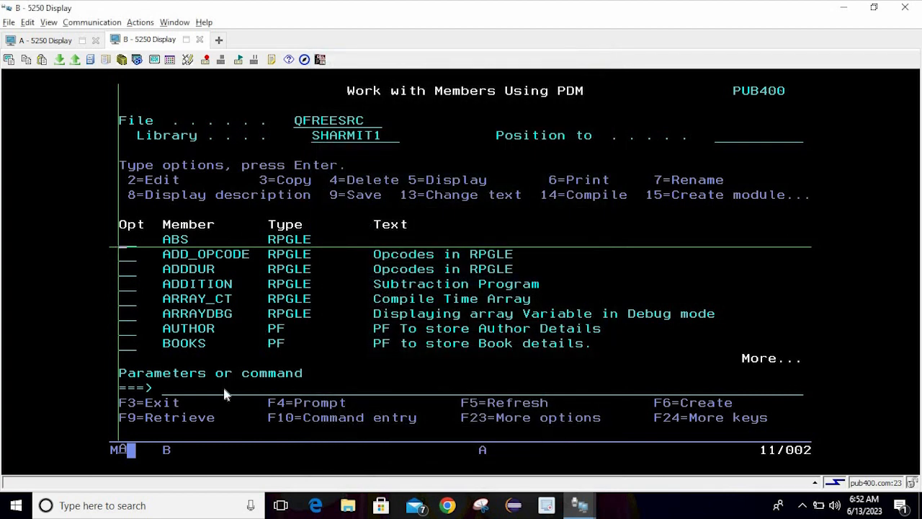
left_click(214, 392)
key("alt+Page_Up")
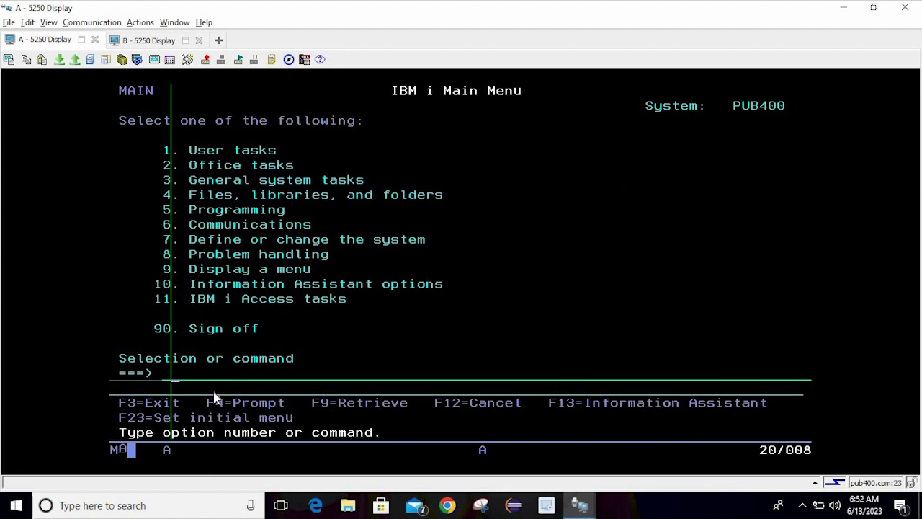
key("alt+Page_Down")
key("alt+Page_Up")
key("alt+Page_Down")
key("alt+Page_Up")
key("alt+Page_Down")
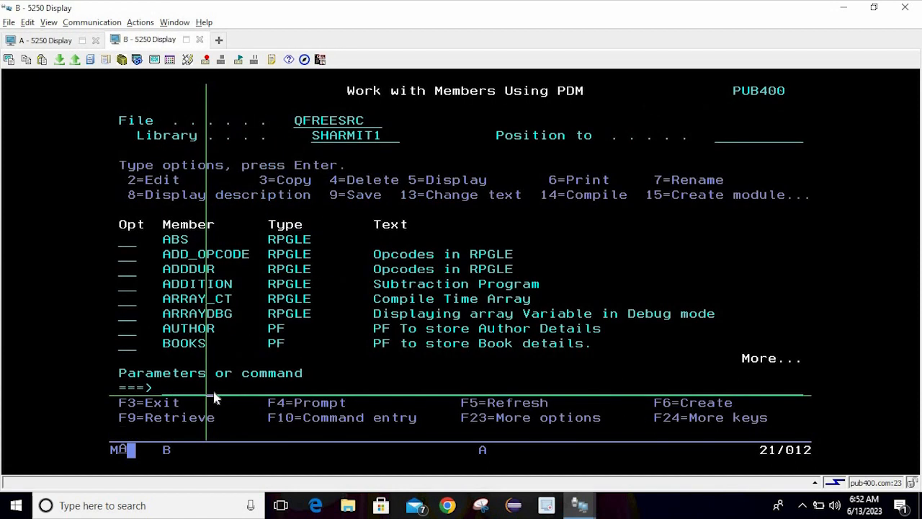
key("alt+Page_Up")
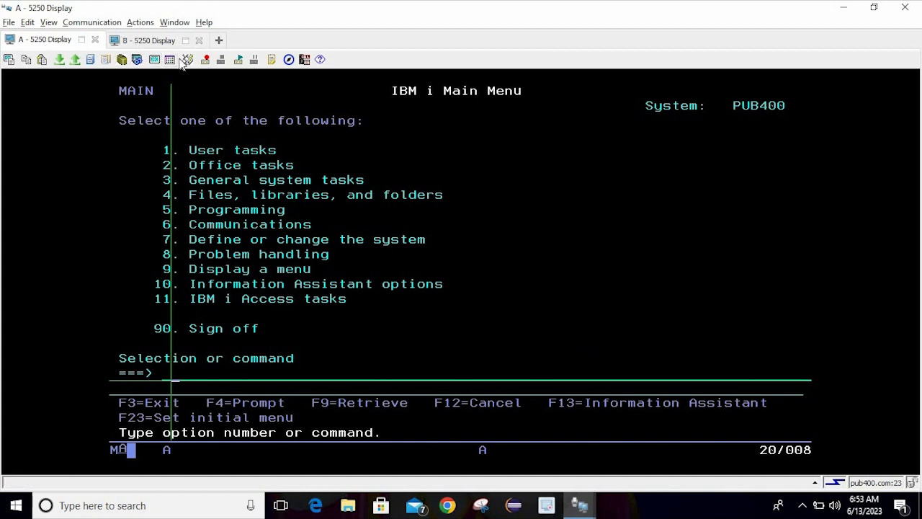
left_click(275, 123)
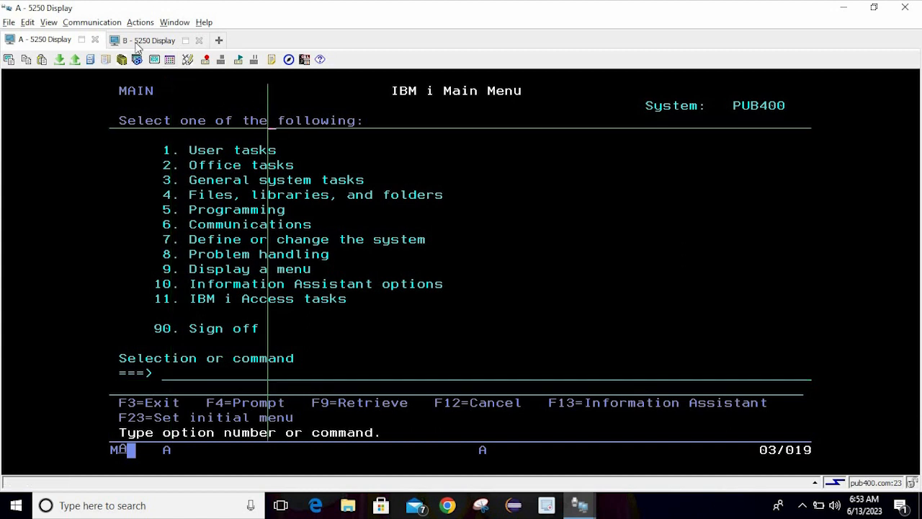
left_click(135, 42)
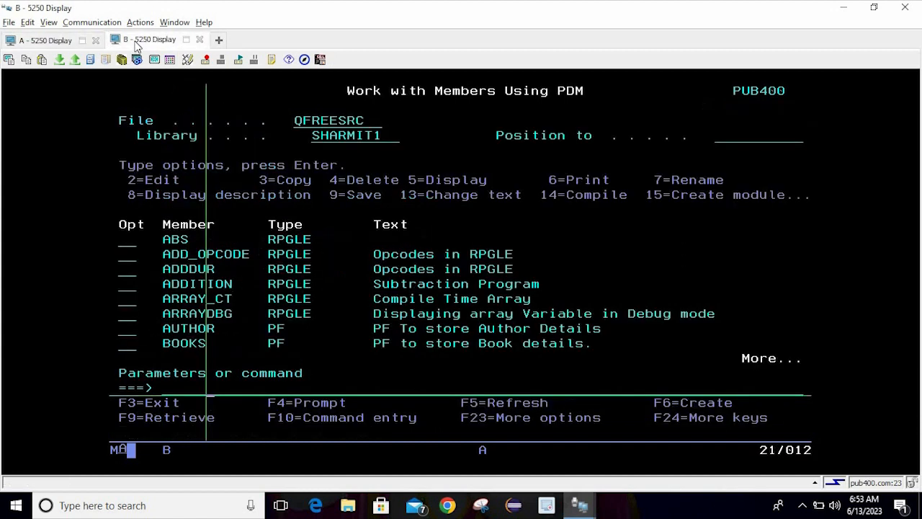
Open session B's Remap keyboard dialog on Host Functions and scroll through its key list
left_click(187, 60)
left_click(422, 210)
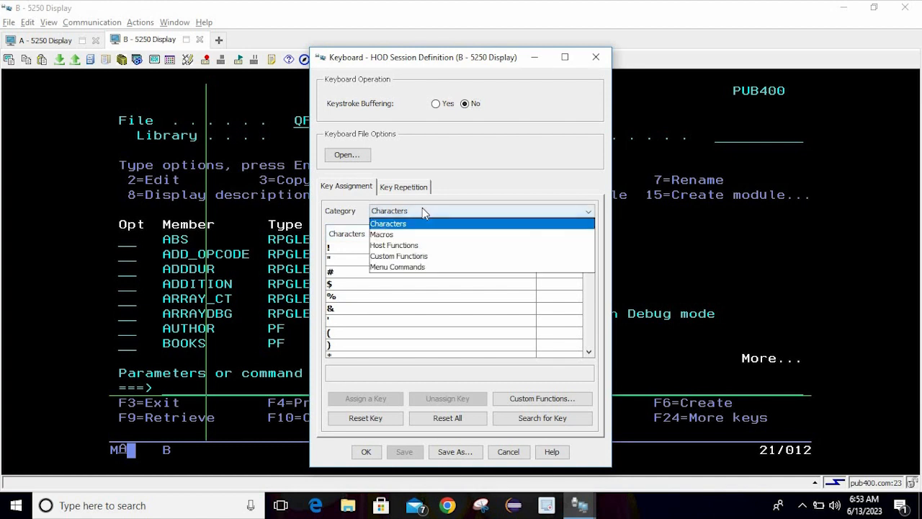
left_click(422, 246)
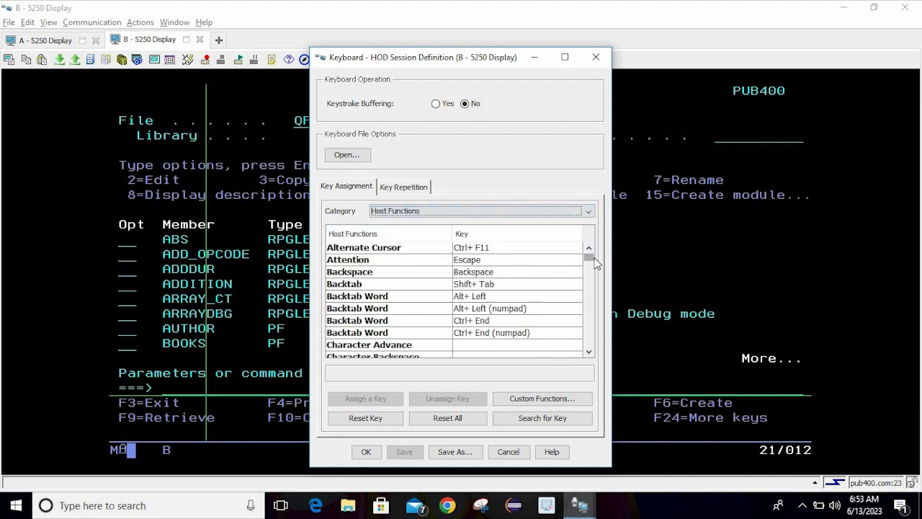
left_click_drag(590, 257, 592, 268)
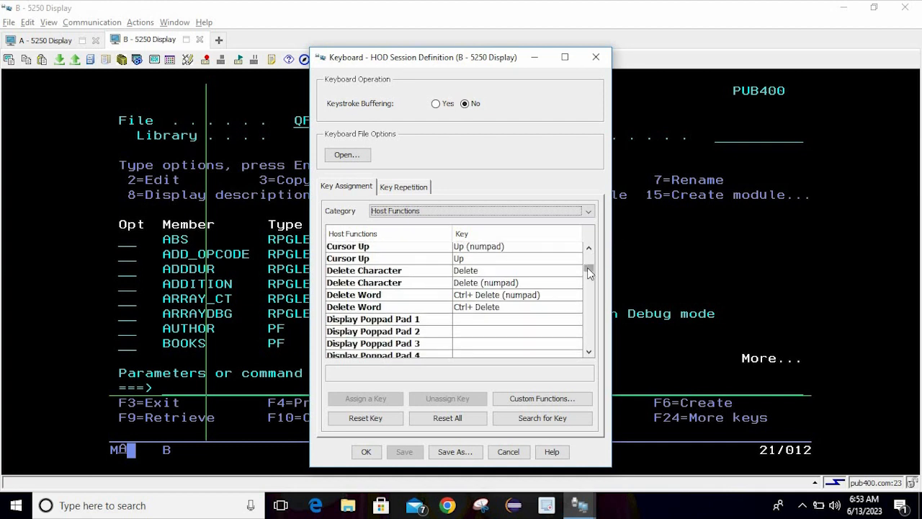
left_click_drag(588, 267, 624, 330)
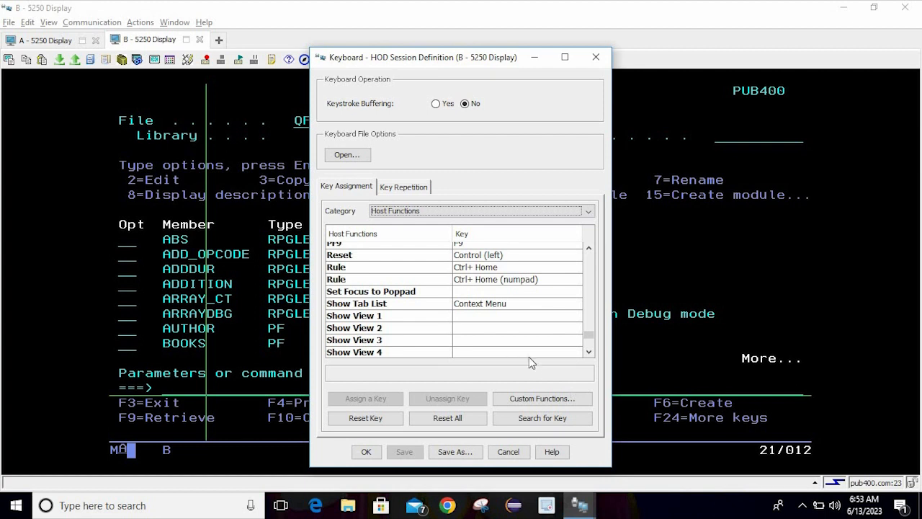
left_click_drag(587, 332, 604, 220)
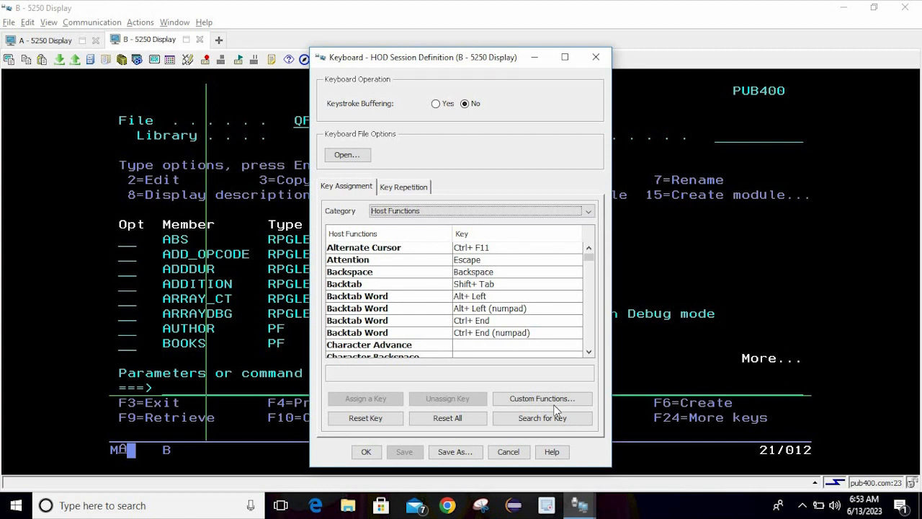
Search for Ctrl+V and Ctrl+A, finding them bound to Paste and Select All
left_click(557, 426)
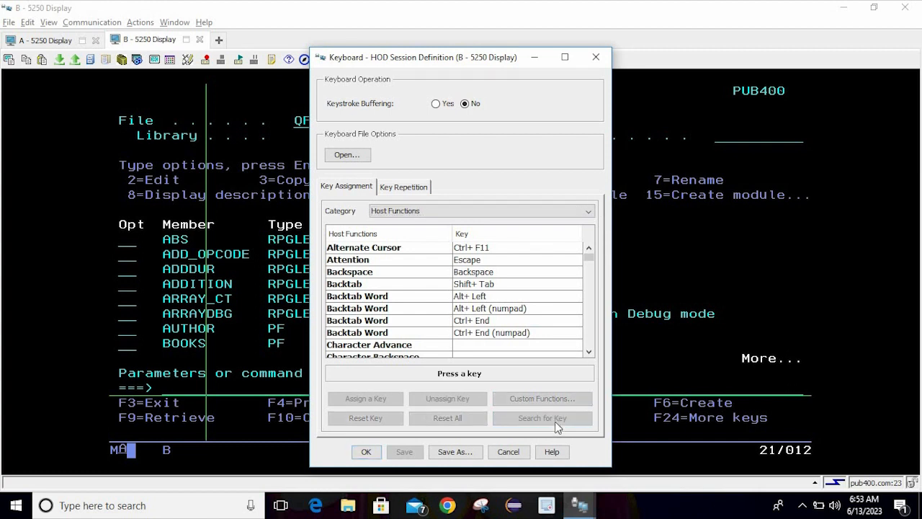
key("ctrl+v")
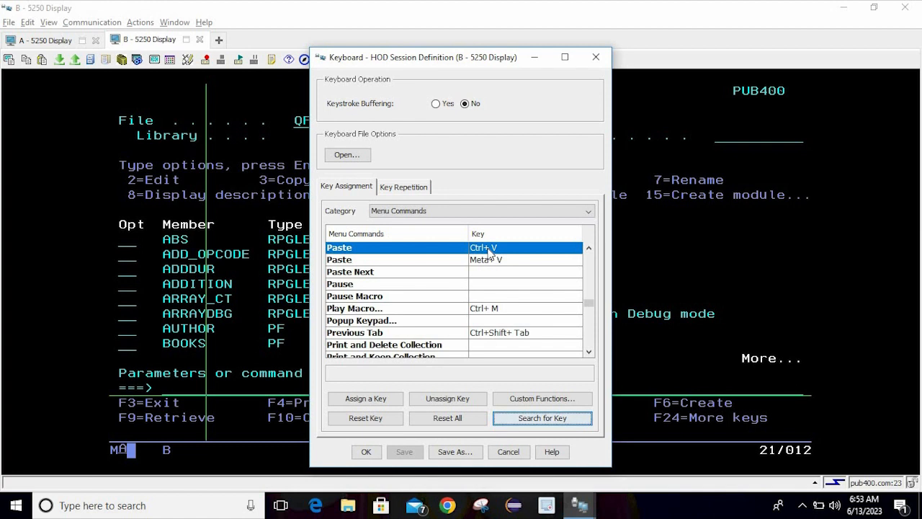
left_click(552, 421)
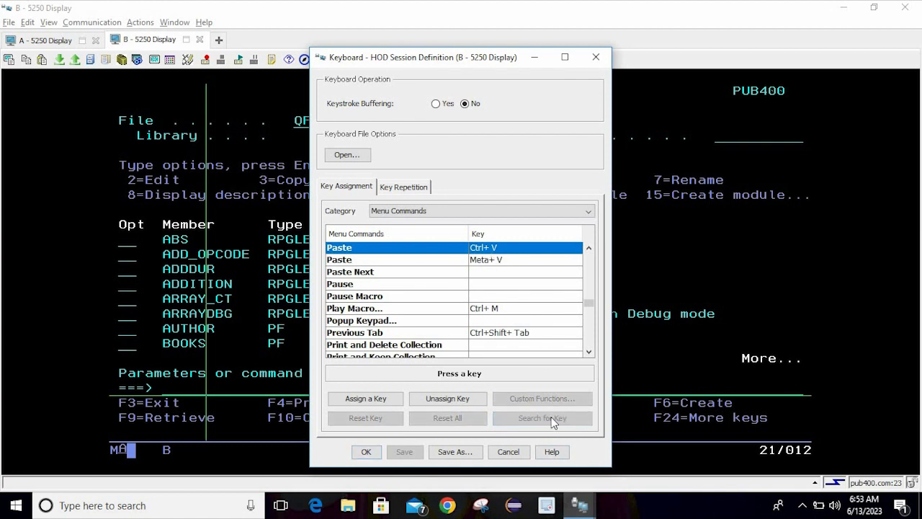
key("ctrl+a")
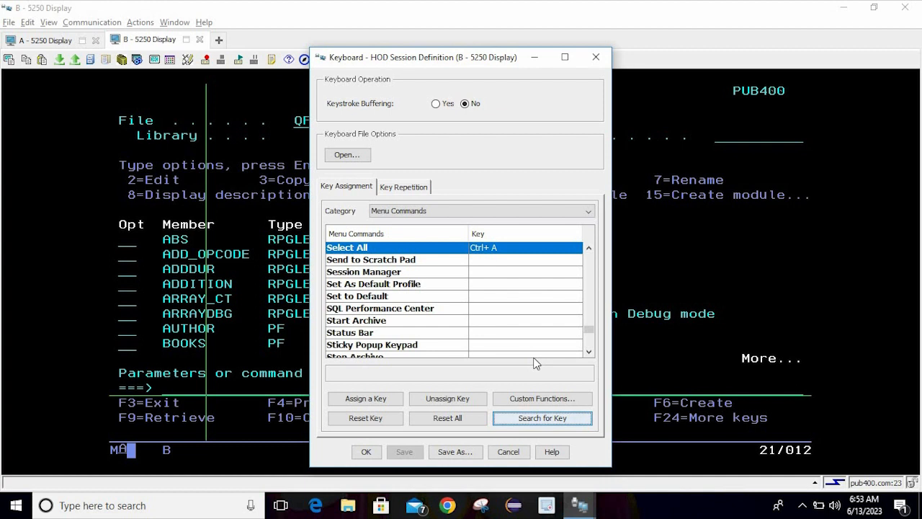
Open and close the custom function editor, then reset all key mappings to original settings
left_click(536, 401)
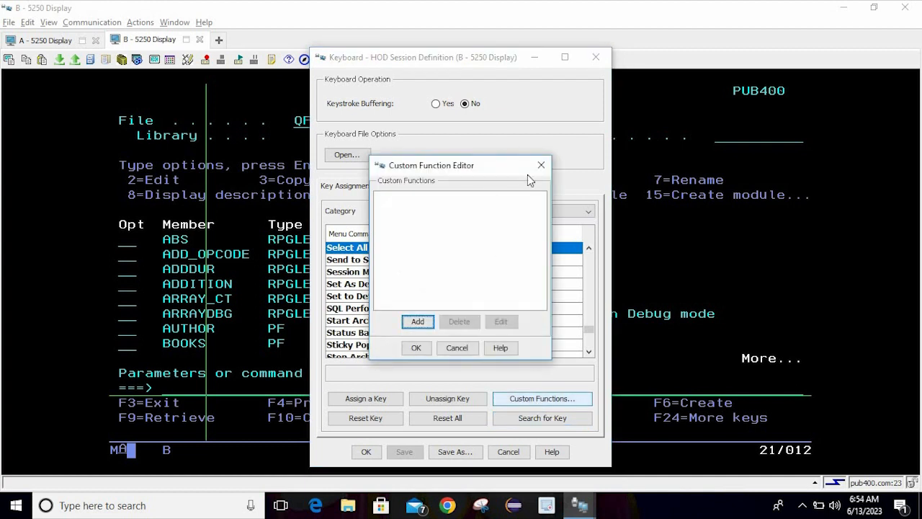
left_click(540, 168)
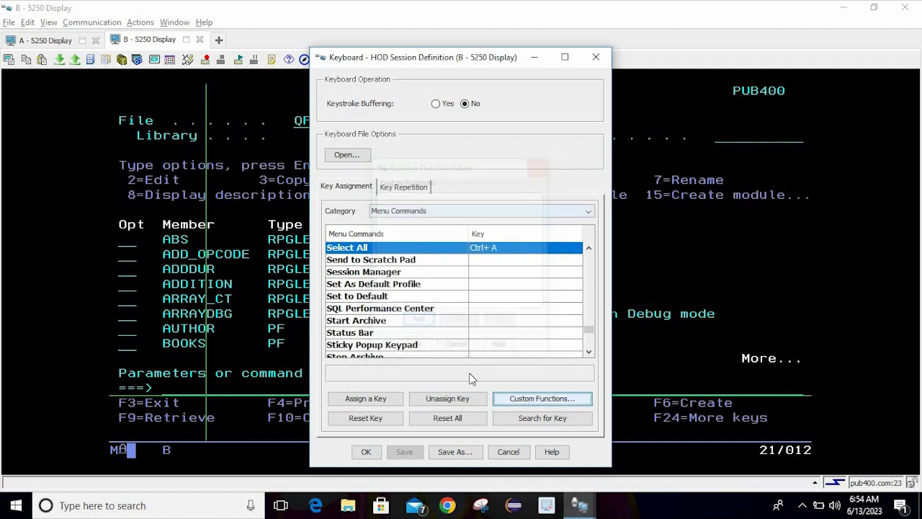
left_click(468, 423)
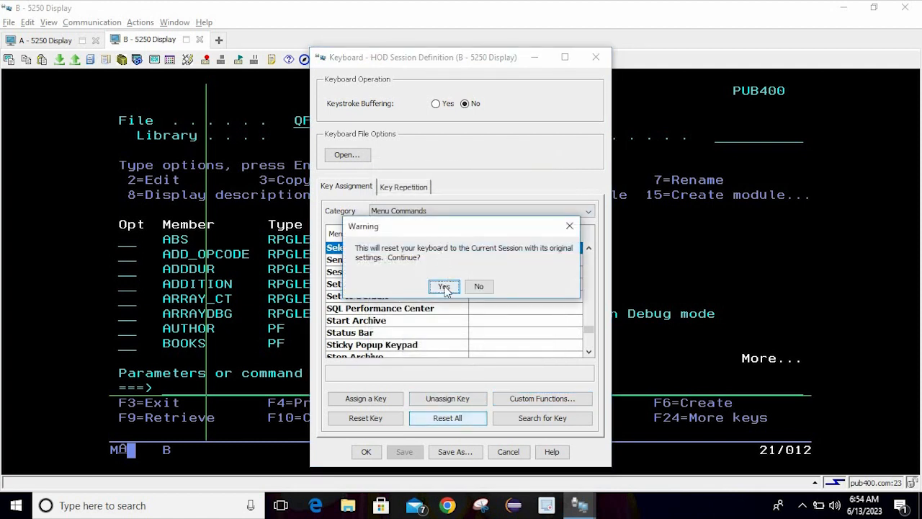
left_click(444, 286)
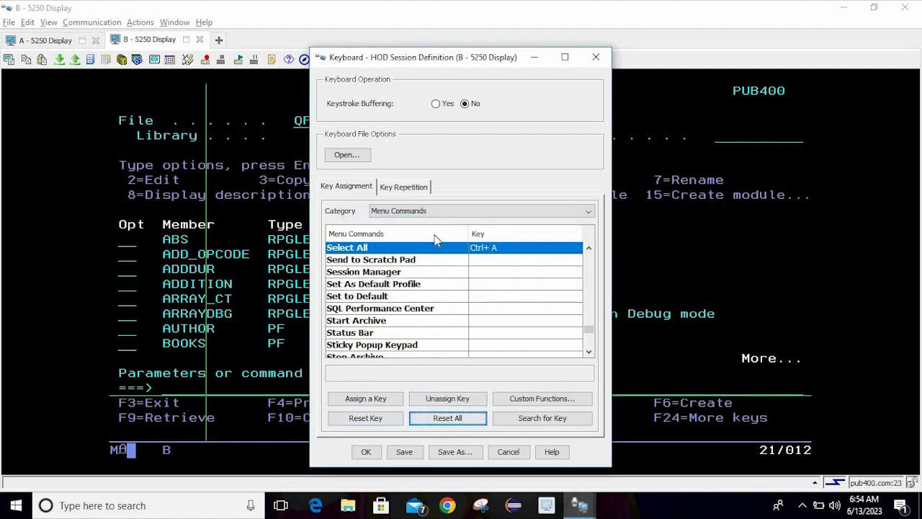
Choose Open... and accept discarding the unsaved key assignment changes
left_click(363, 157)
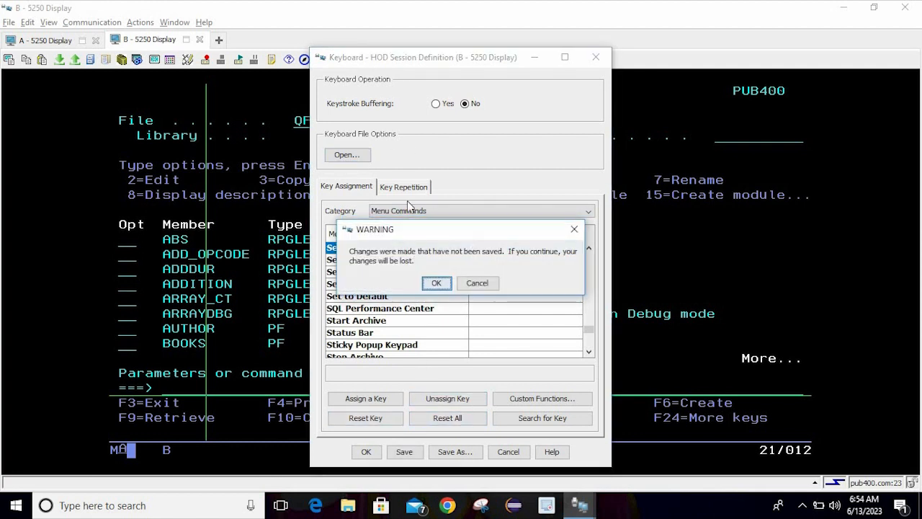
left_click(446, 285)
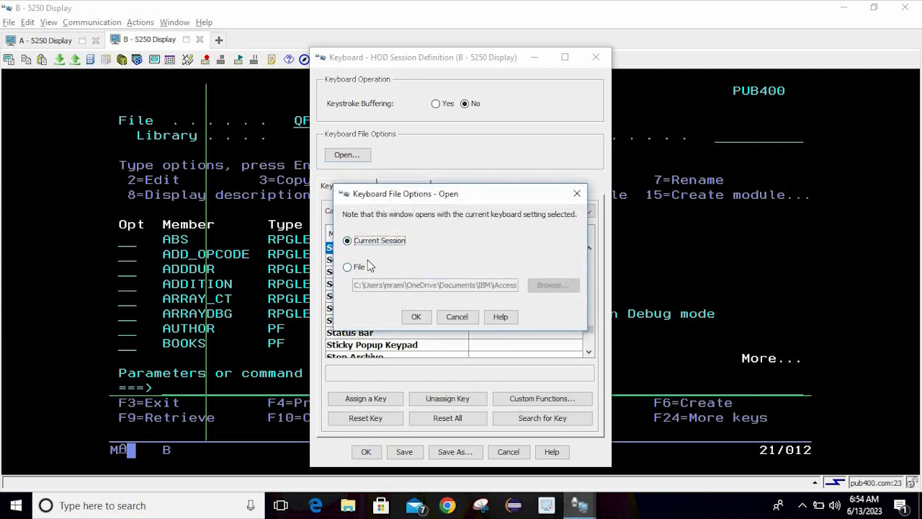
Reload session B's Current Session keyboard settings and list the Host Functions category with its assigned keys
left_click(358, 267)
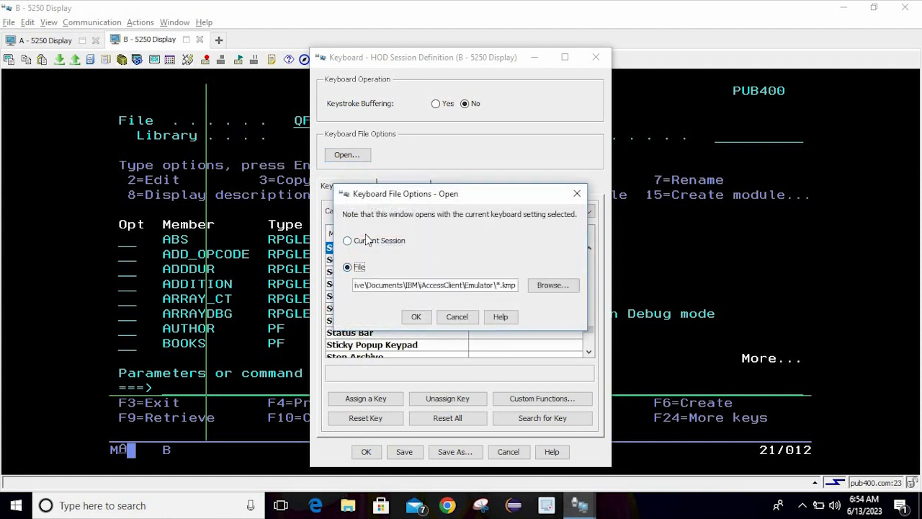
left_click(368, 240)
left_click(417, 317)
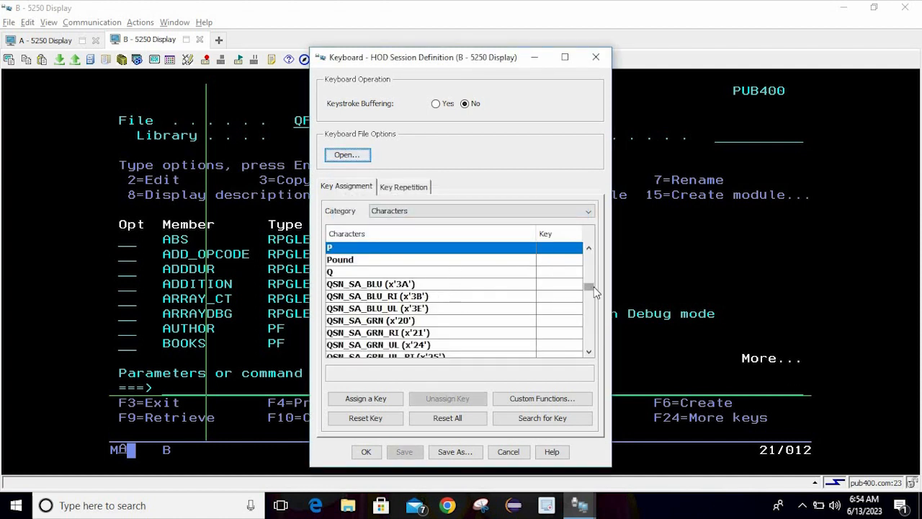
left_click(483, 214)
left_click(447, 244)
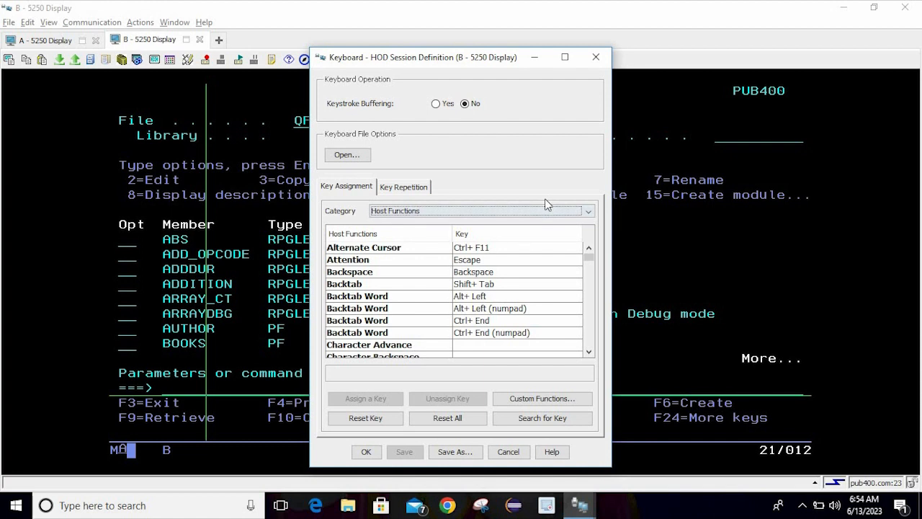
Close the Keyboard dialog and put the cursor on session A's Main Menu command line
left_click(365, 451)
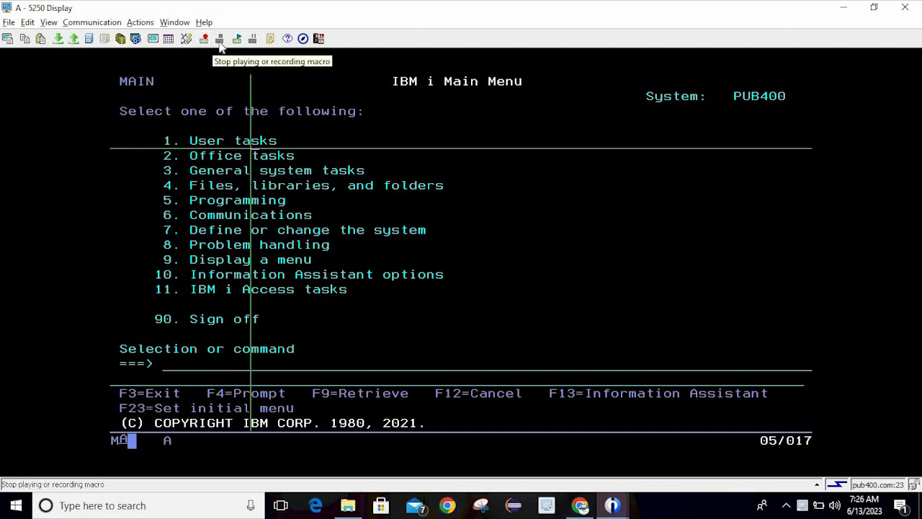
left_click(310, 196)
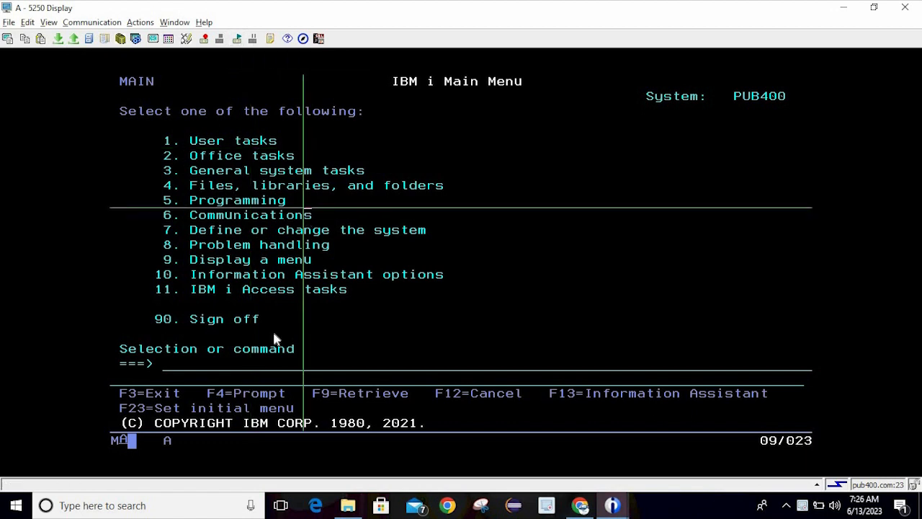
left_click(243, 368)
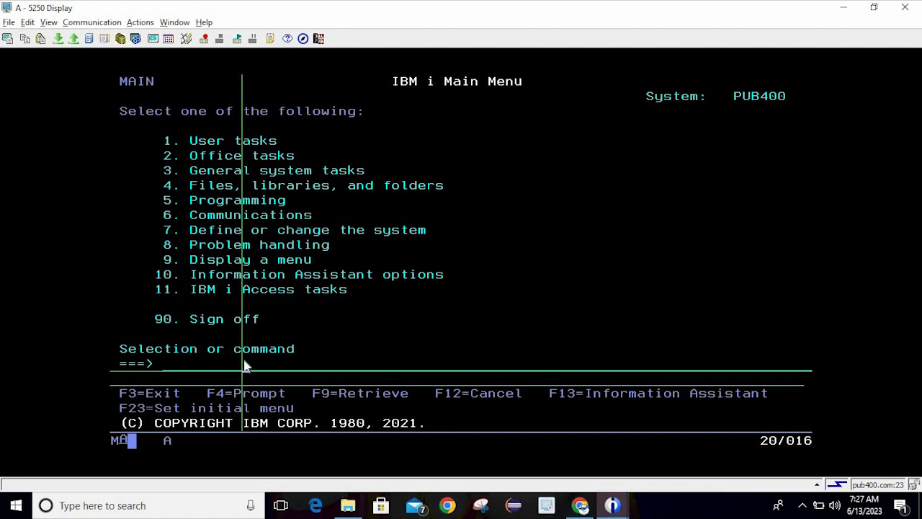
key("Left")
key("Left")
key("Left")
key("Left")
key("Left")
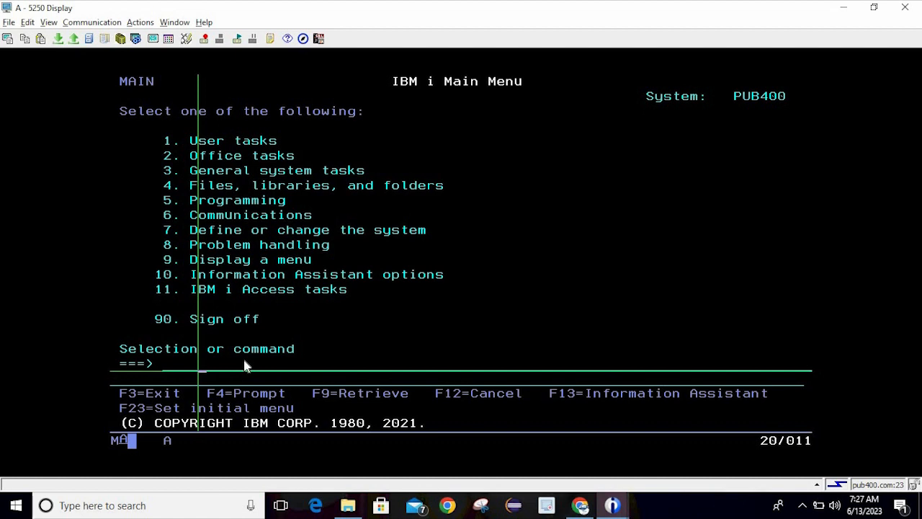
type("wrkmbr")
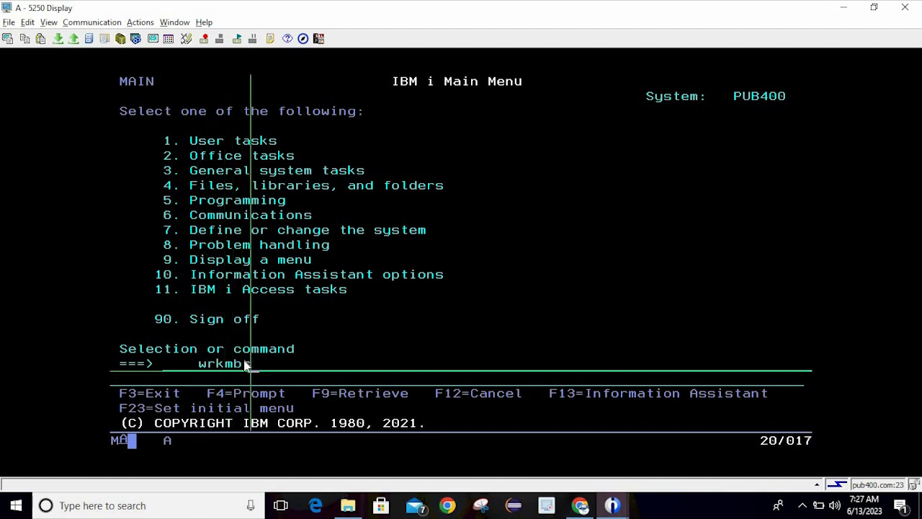
type("pdm")
key("Return")
key("Down")
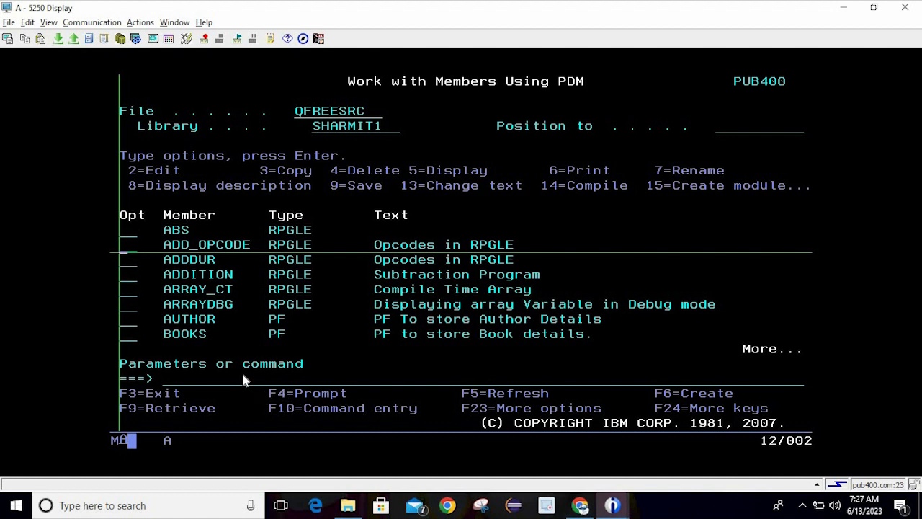
left_click(243, 378)
type("strs")
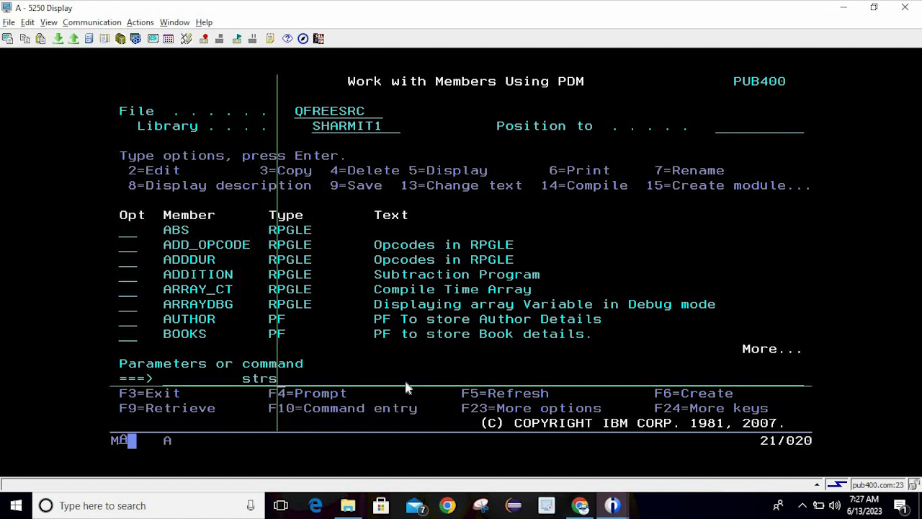
type("ql")
key("Return")
type("sl")
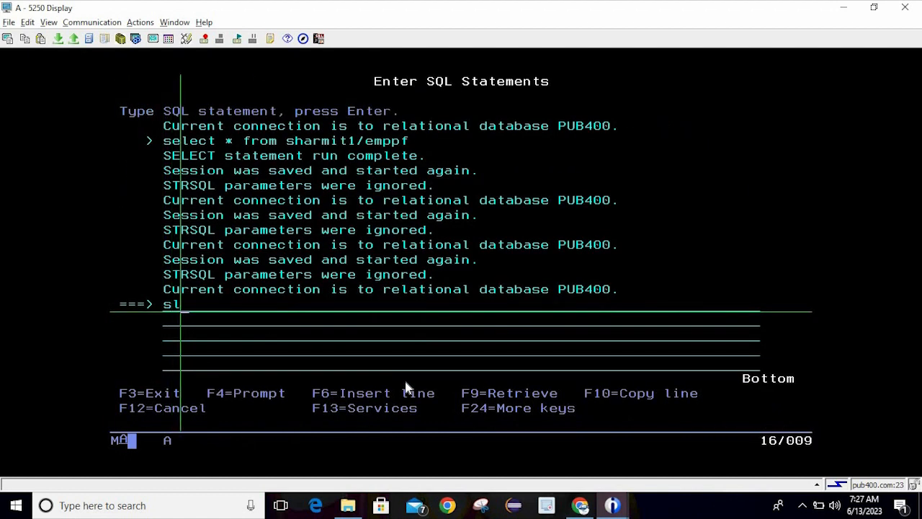
key("BackSpace")
type("elect ")
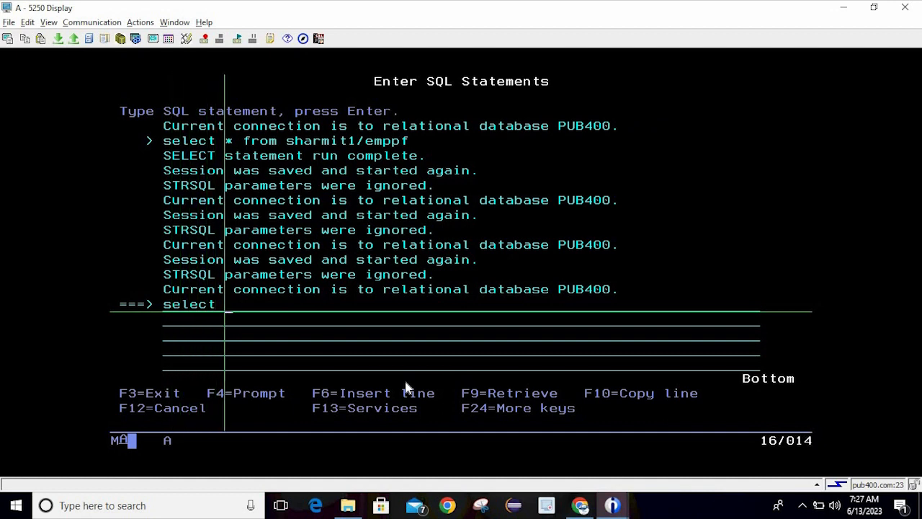
type("/")
key("BackSpace")
type("* from s")
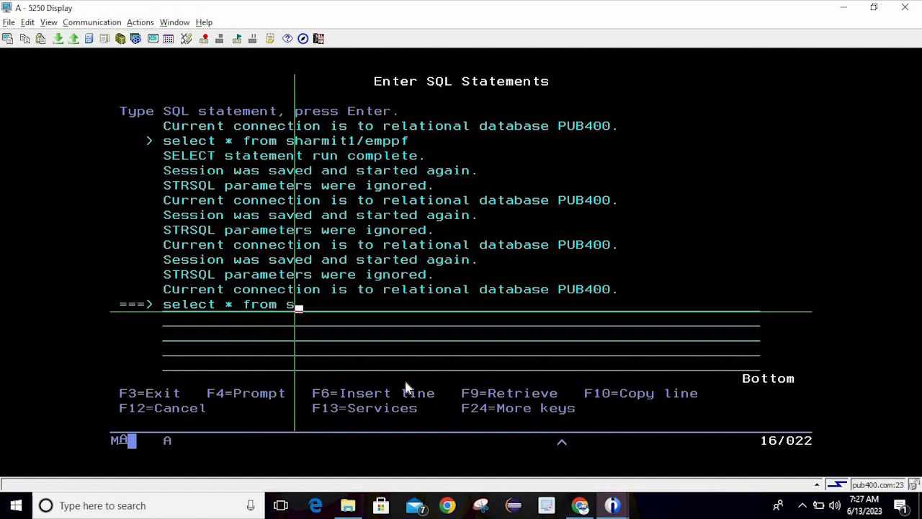
type("harmit1/")
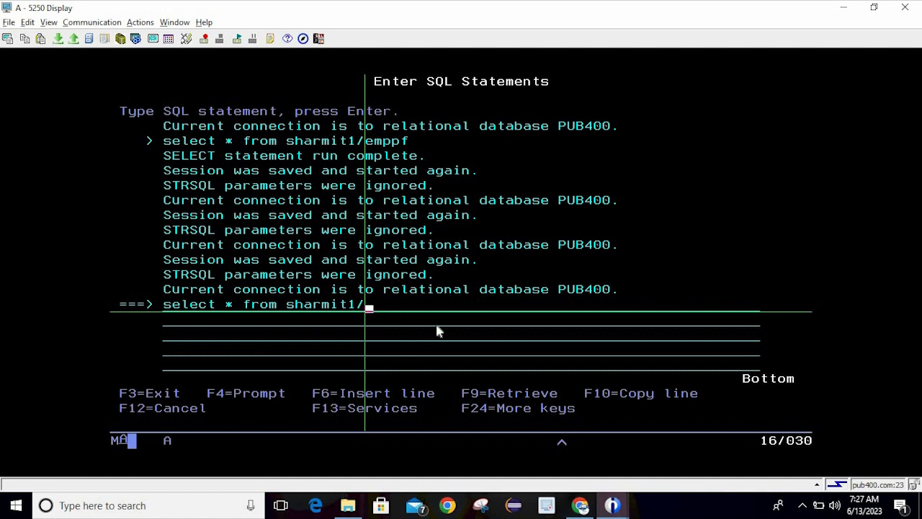
key("F3")
key("Return")
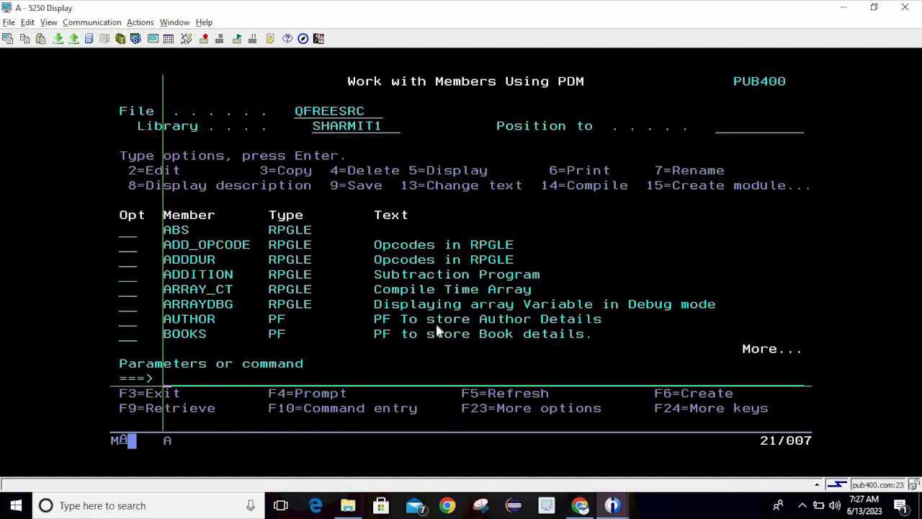
key("F3")
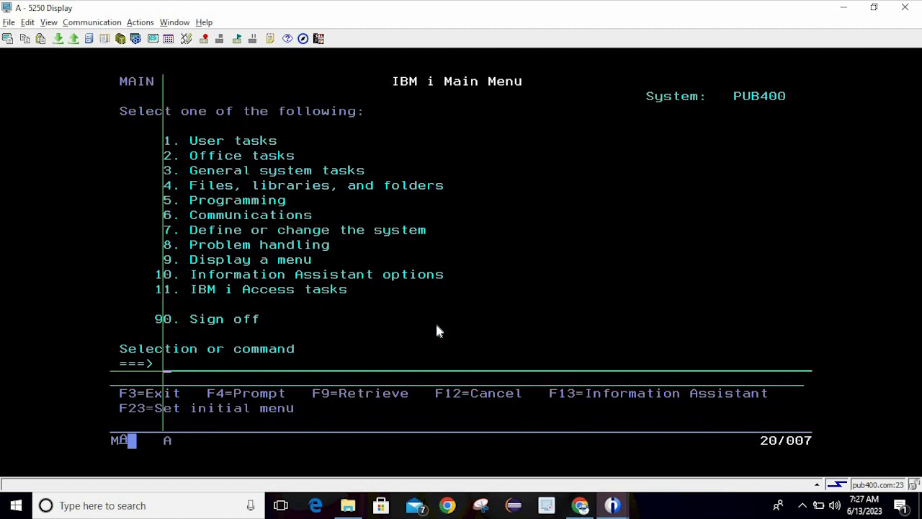
Start recording macro 'testsql' with description 'macro for testsql', acknowledging the hotspots-disabled message
left_click(326, 174)
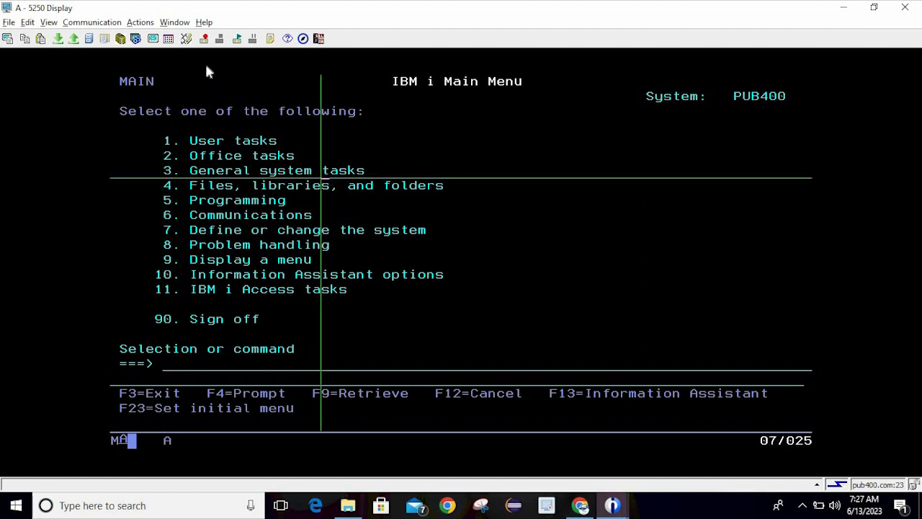
left_click(205, 41)
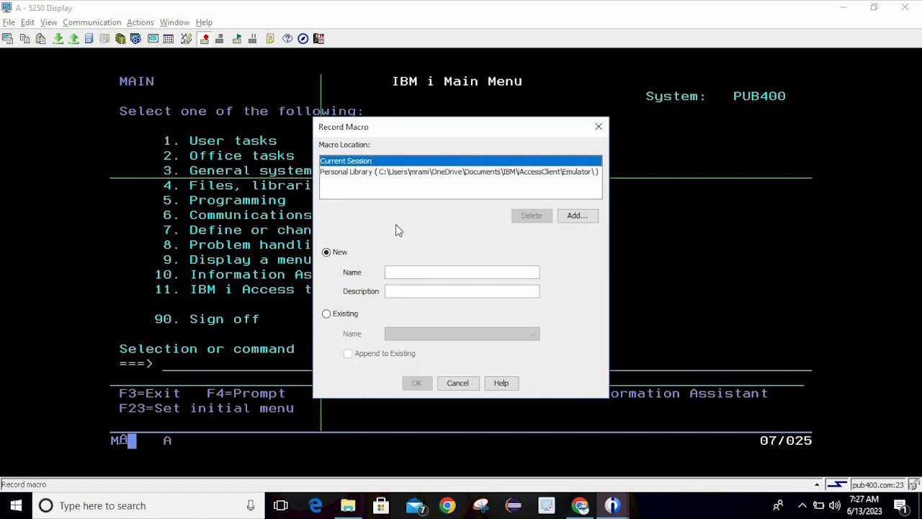
left_click(401, 272)
type("test")
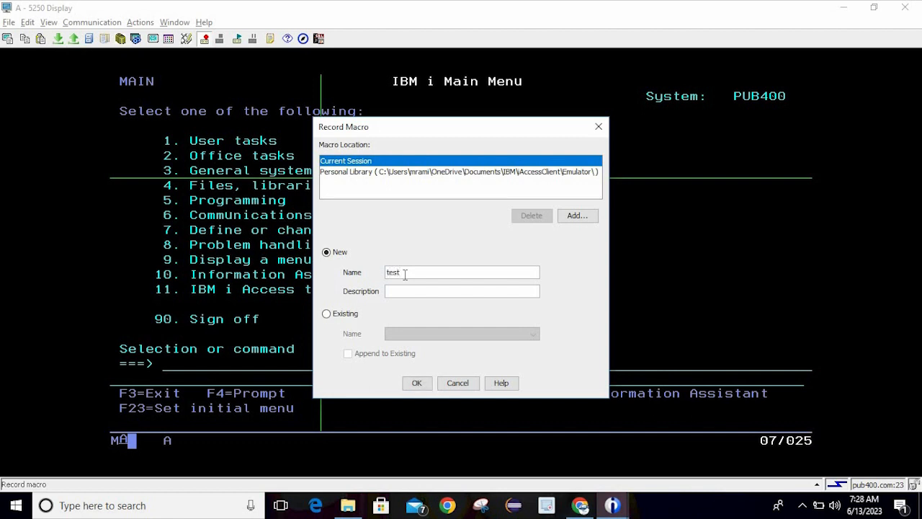
type("s3l")
left_click(430, 291)
type("macro for testsql")
left_click(417, 383)
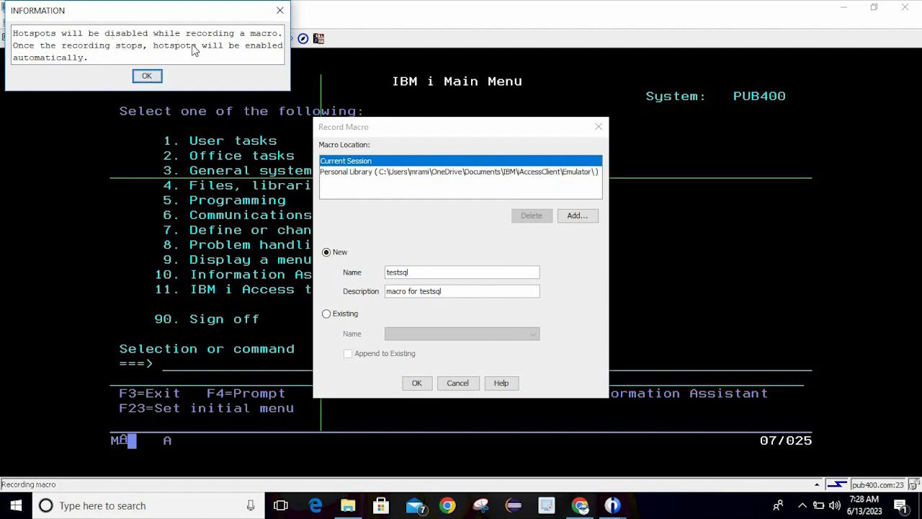
left_click(147, 76)
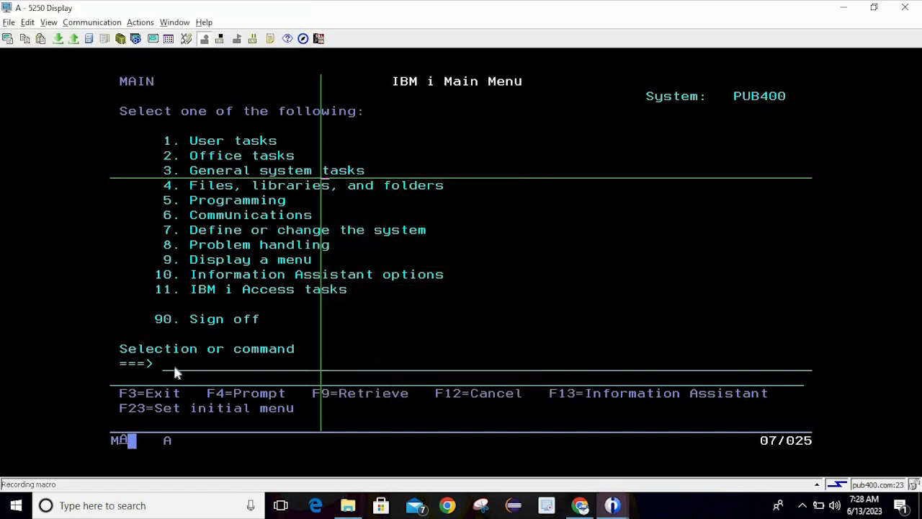
Run WRKMBRPDM, start STRSQL, and type 'select * from sharmit1/' on the statement line
left_click(184, 371)
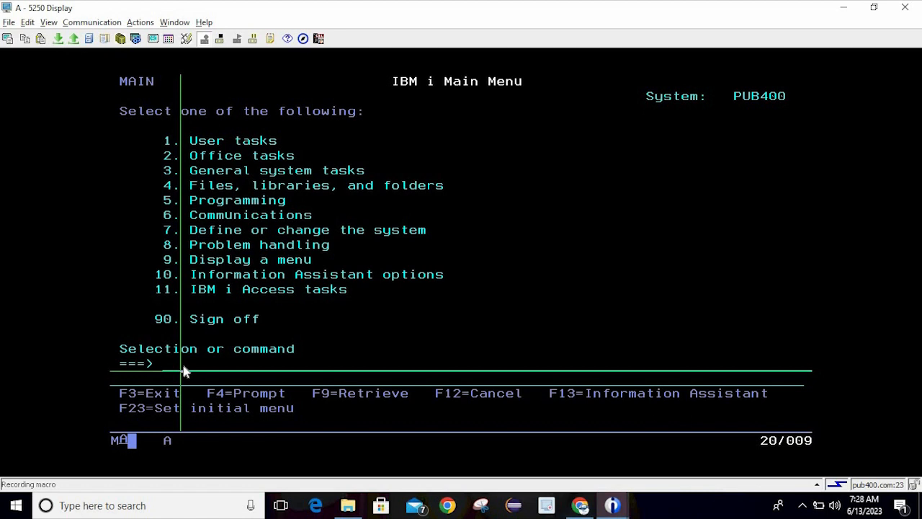
type("wrk")
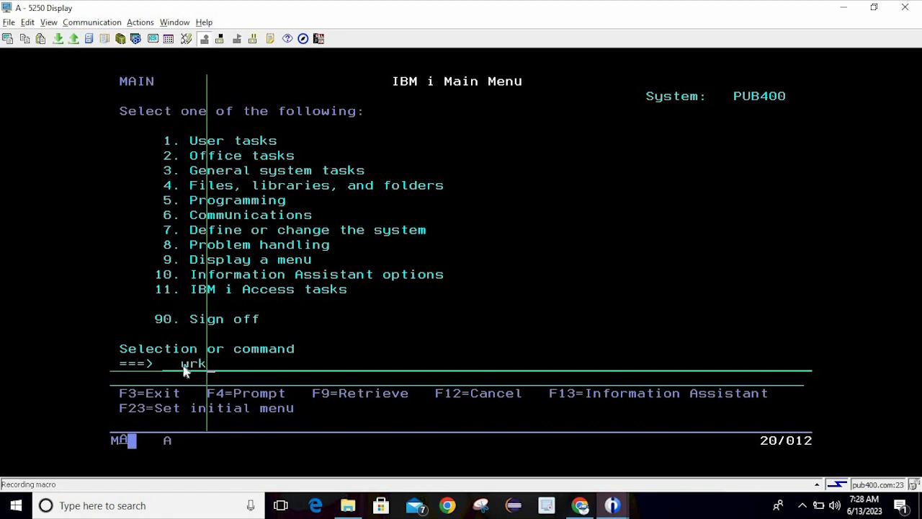
type("mbrpdm")
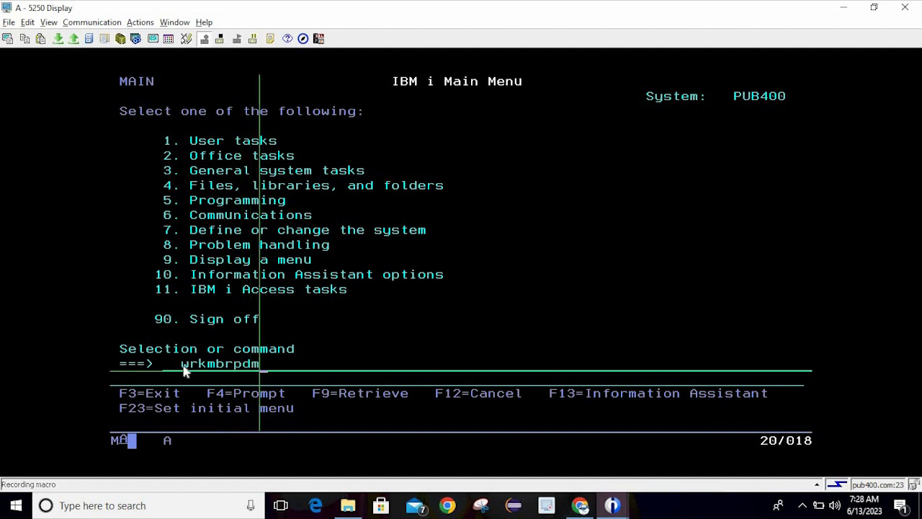
key("Return")
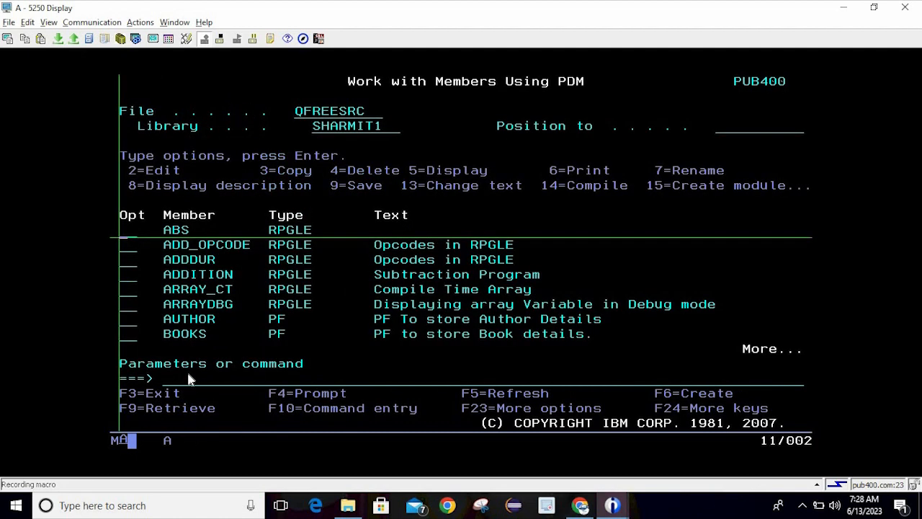
left_click(190, 378)
type("str")
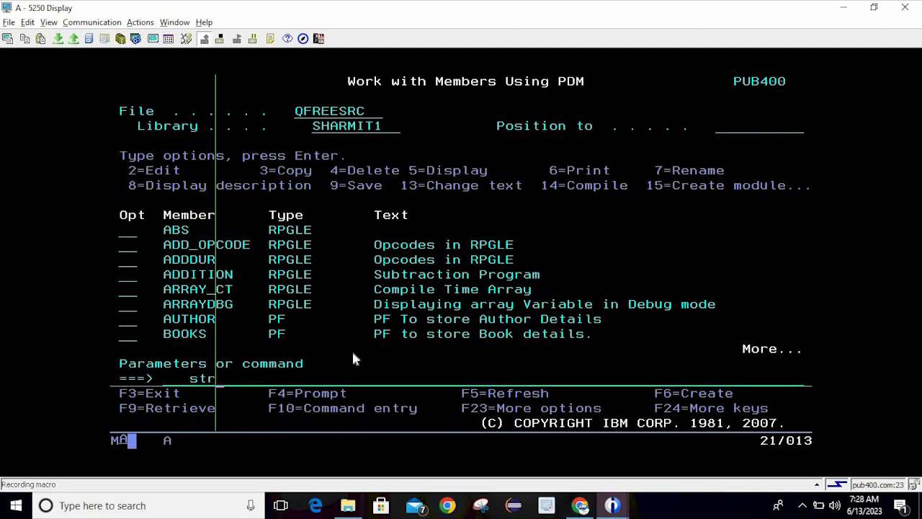
type("sql")
key("Return")
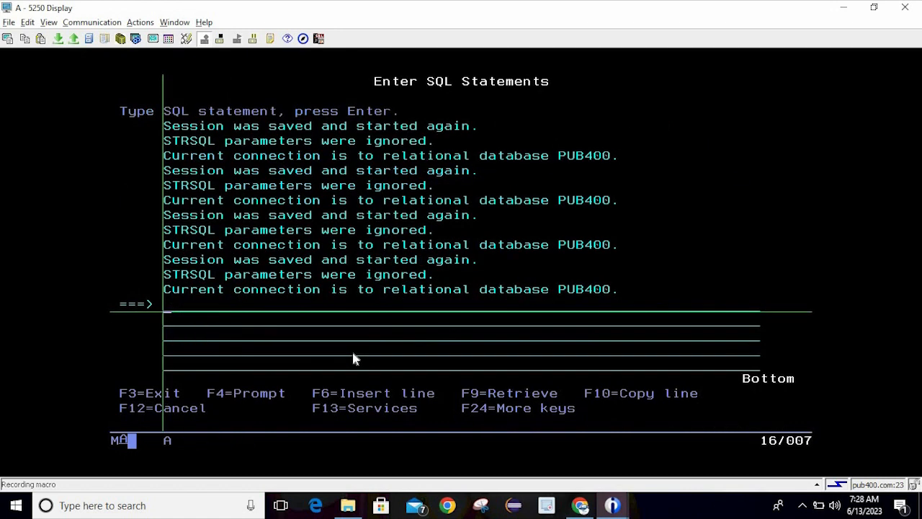
type("select ")
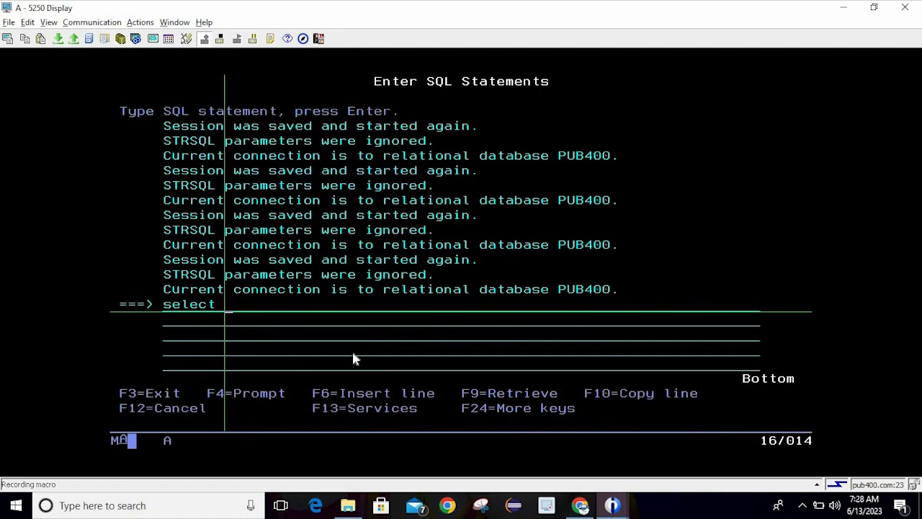
type("* from sh")
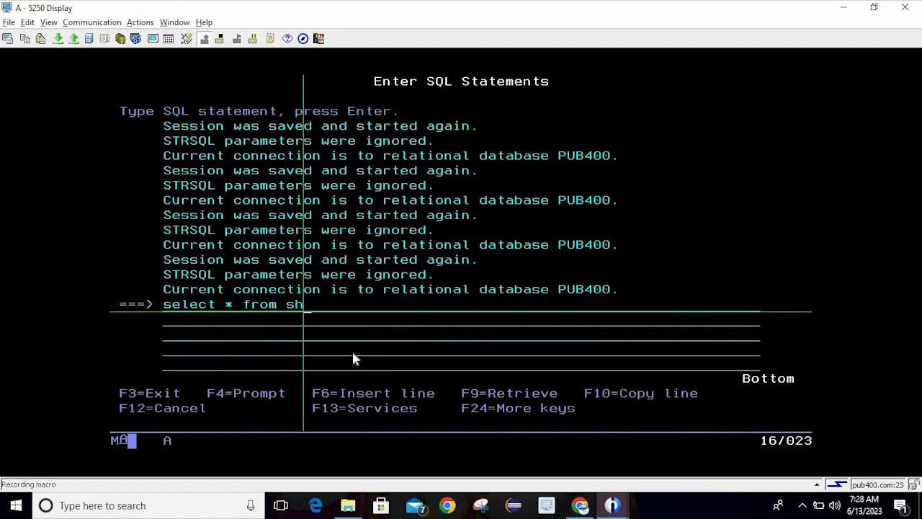
type("armit1")
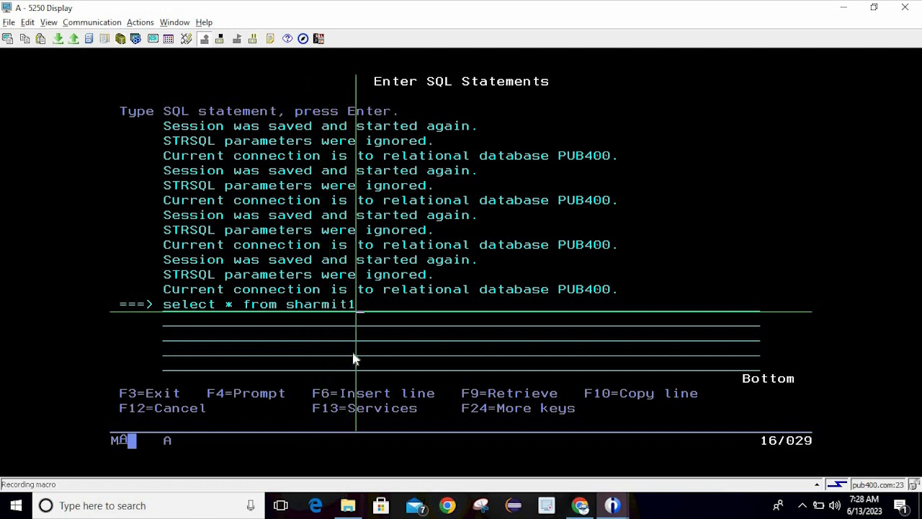
type("/")
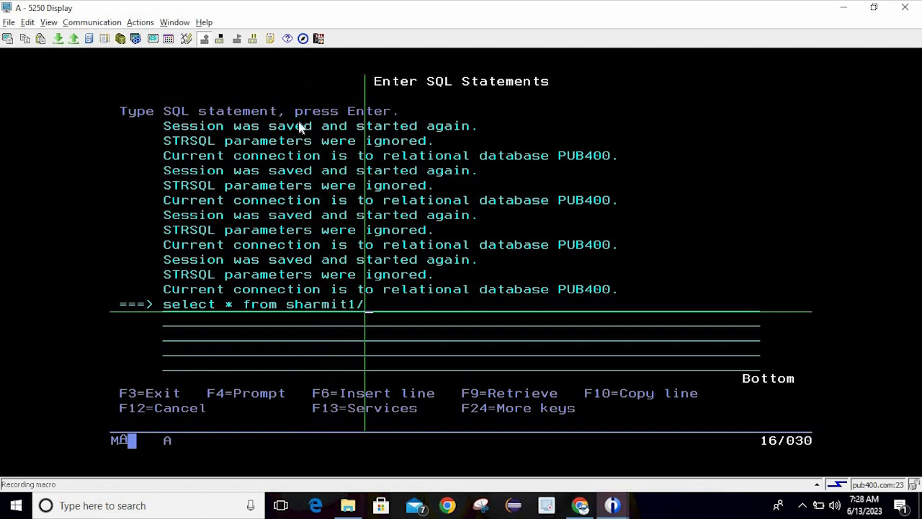
Stop the macro recording, save and exit Interactive SQL, and back out to the Main Menu
left_click(221, 41)
key("F3")
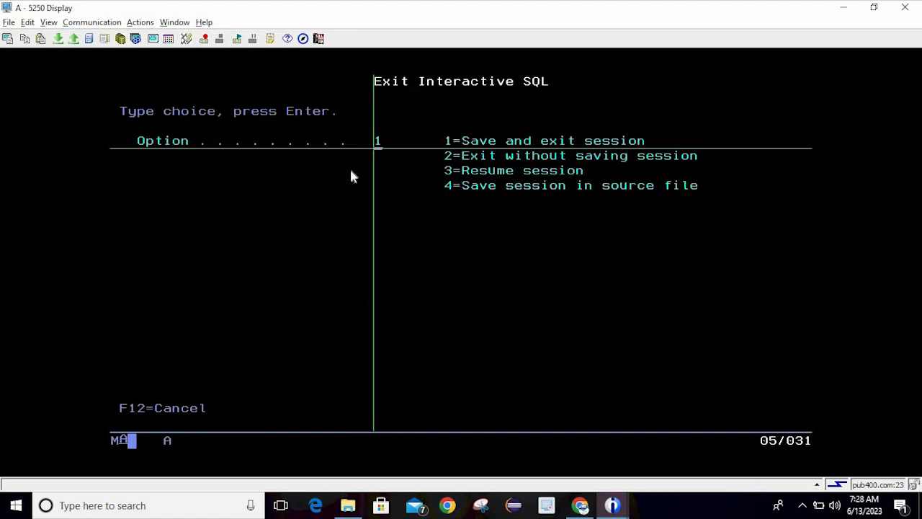
key("Return")
key("F3")
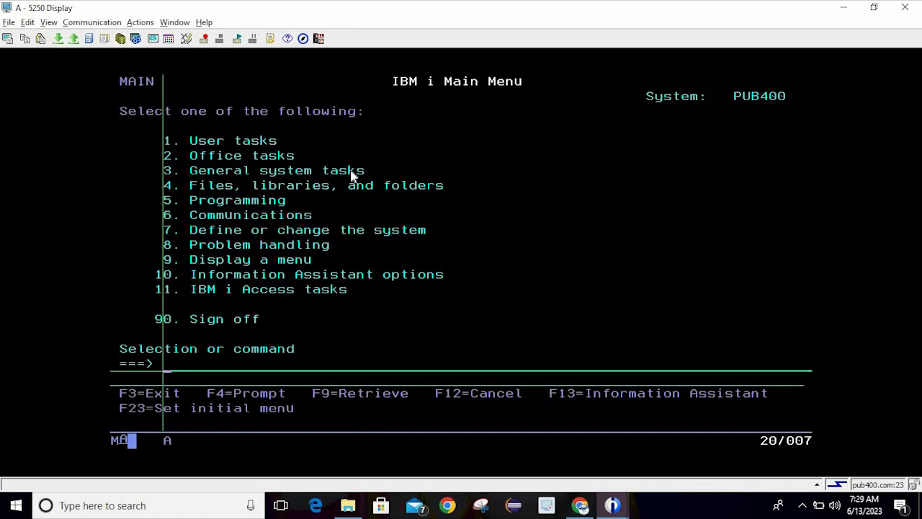
Play the testsql macro and run the query against sharmit1/emp
left_click(238, 39)
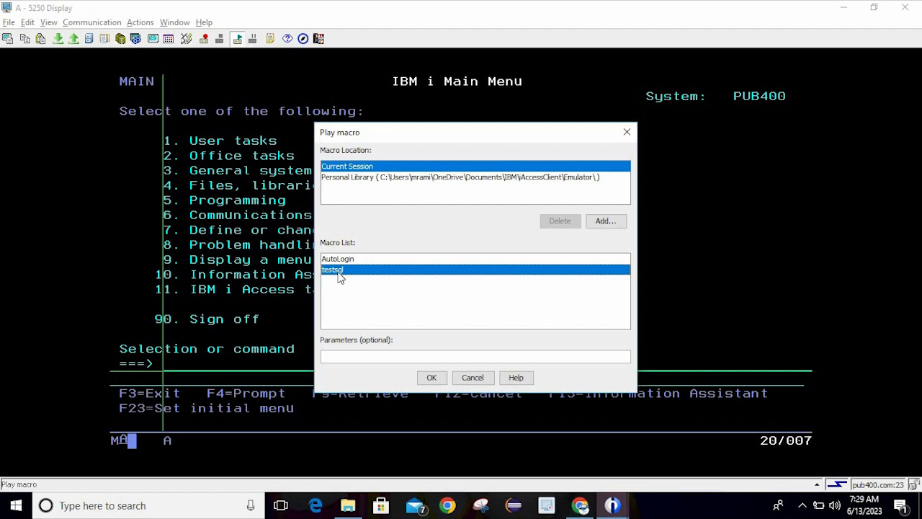
left_click(431, 377)
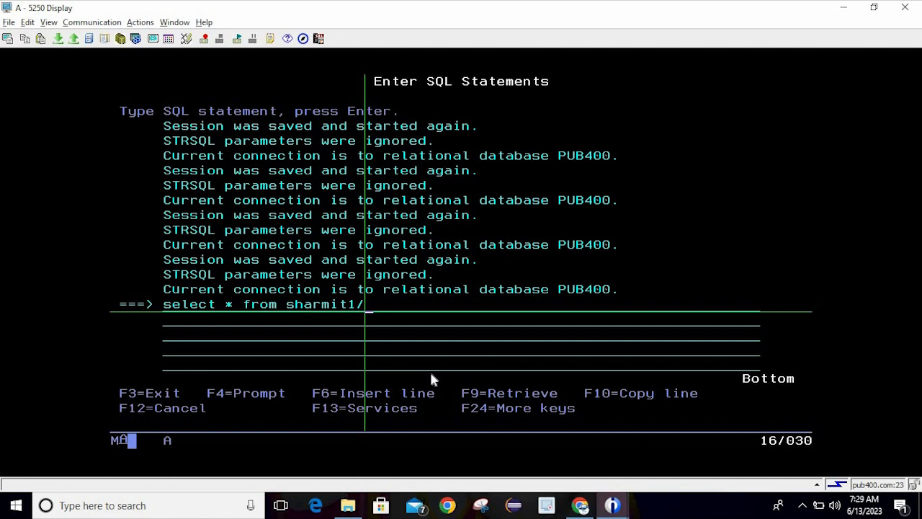
type("emp")
key("Return")
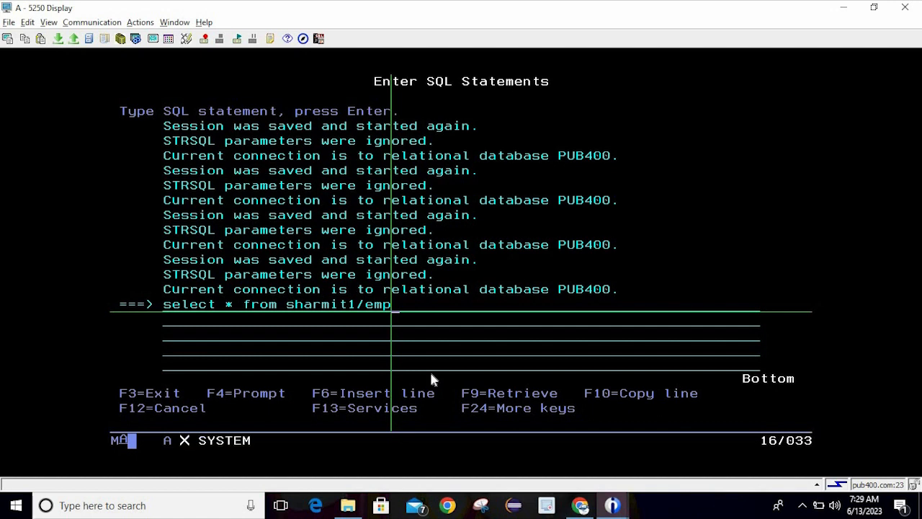
Correct the table name to empf, then emppf, run it, and close the results
left_click(398, 340)
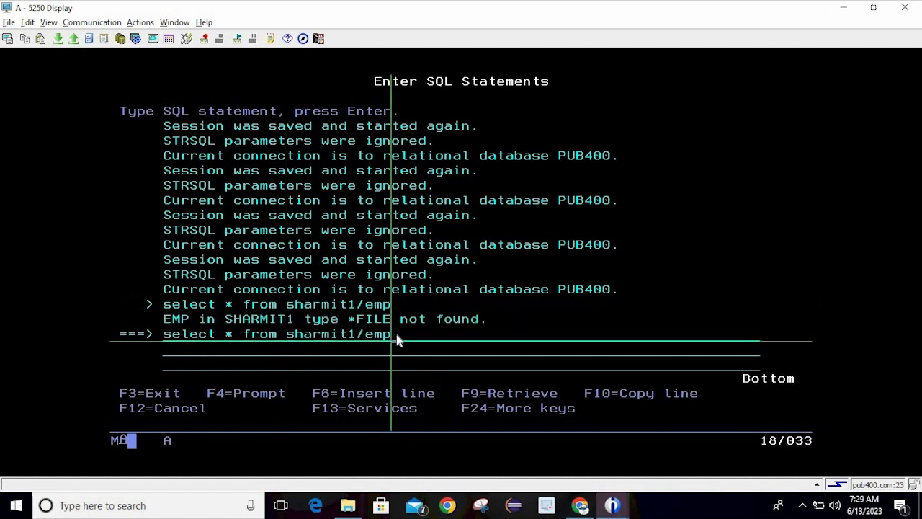
type("f")
key("Return")
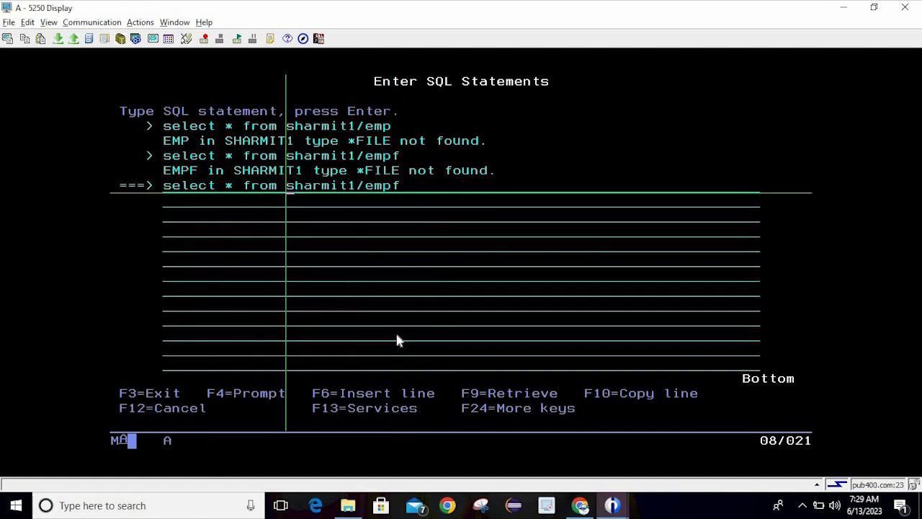
left_click(395, 186)
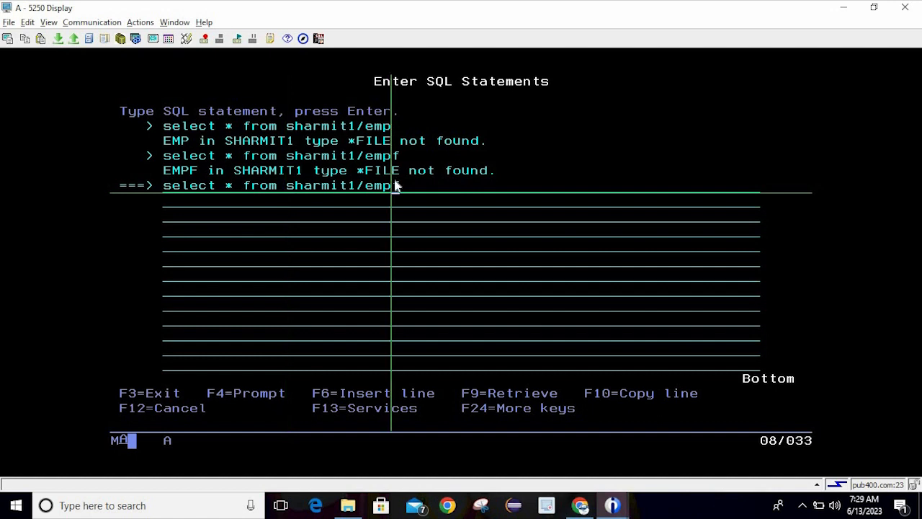
type("pf")
key("Return")
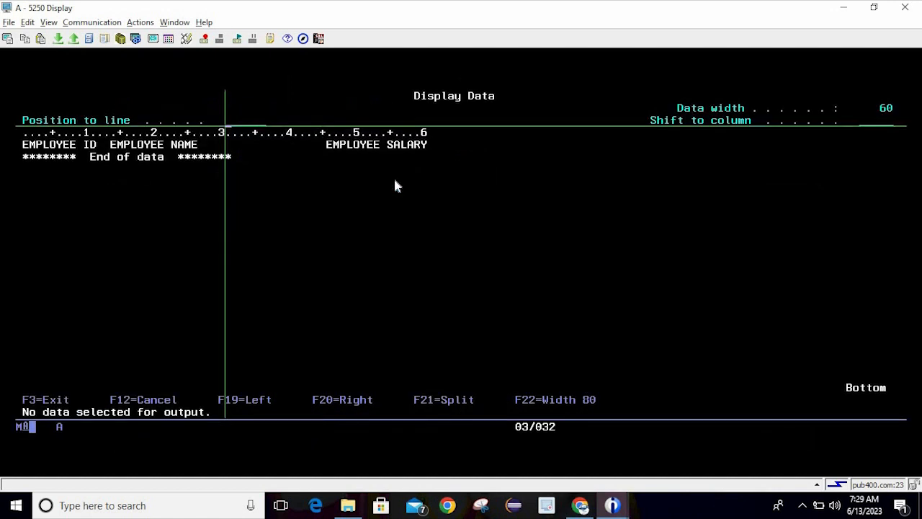
key("F3")
key("F3")
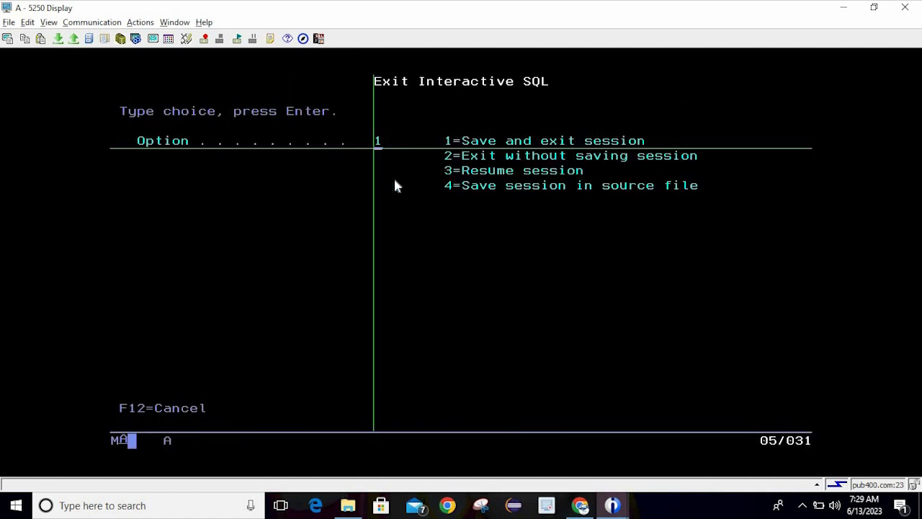
Save and exit Interactive SQL, cancel the Play macro list, and return to the Main Menu
key("Return")
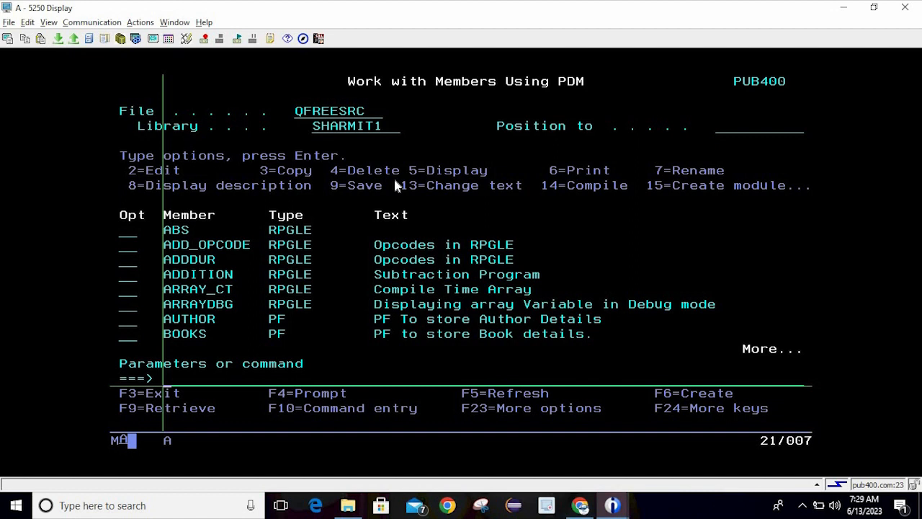
left_click(239, 39)
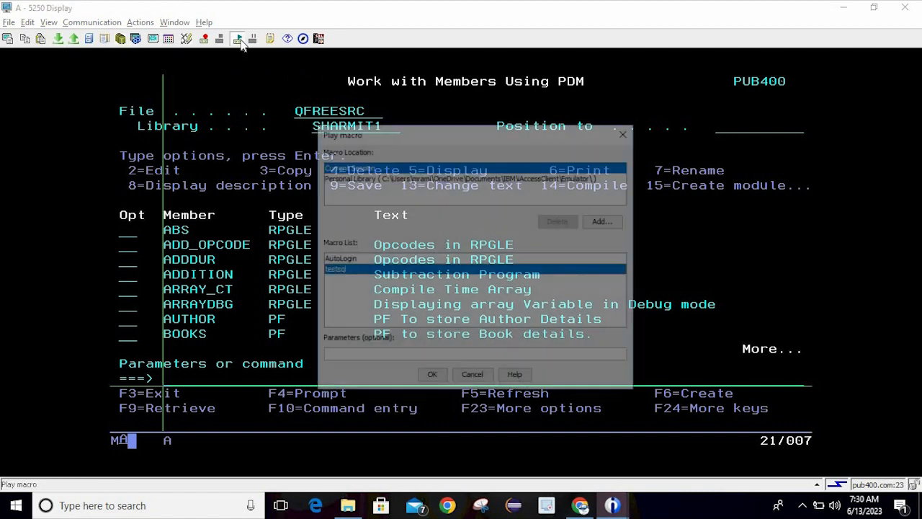
left_click(626, 133)
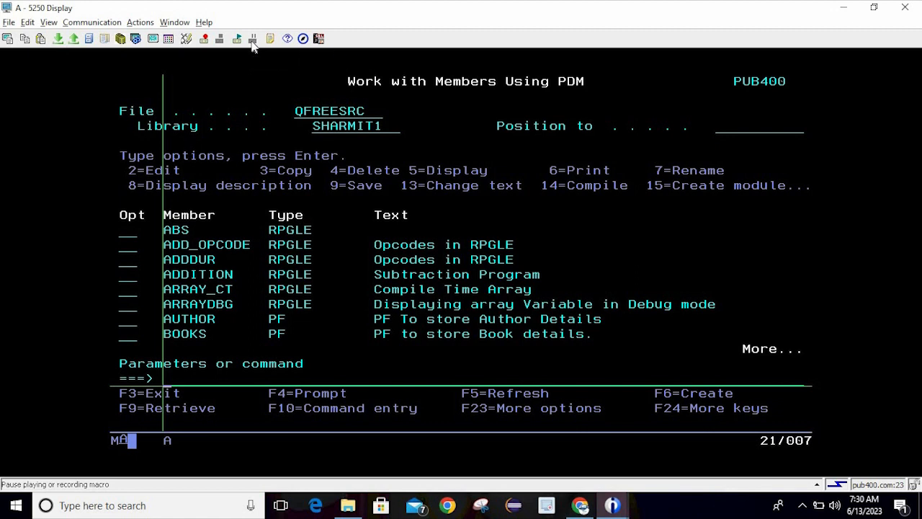
left_click(307, 151)
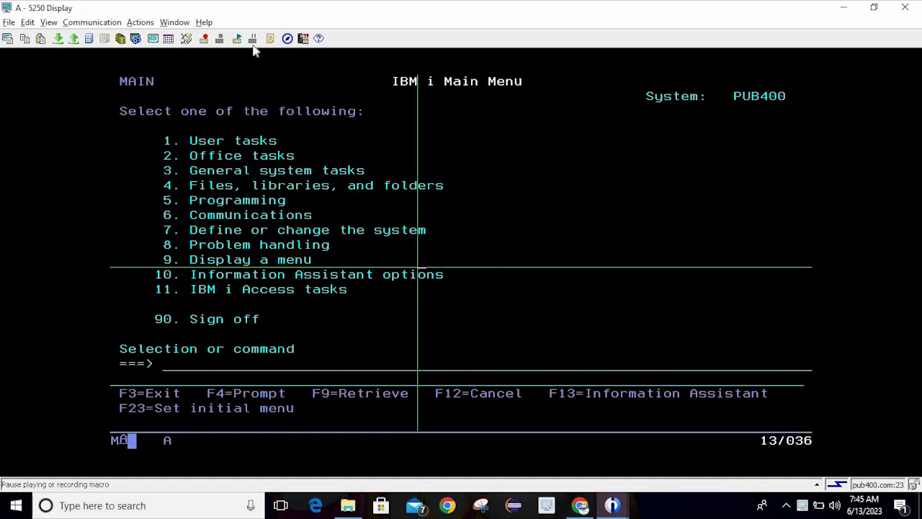
Open the Scratch Pad and enter Data1, Data2 and Data3 on three separate lines
left_click(286, 154)
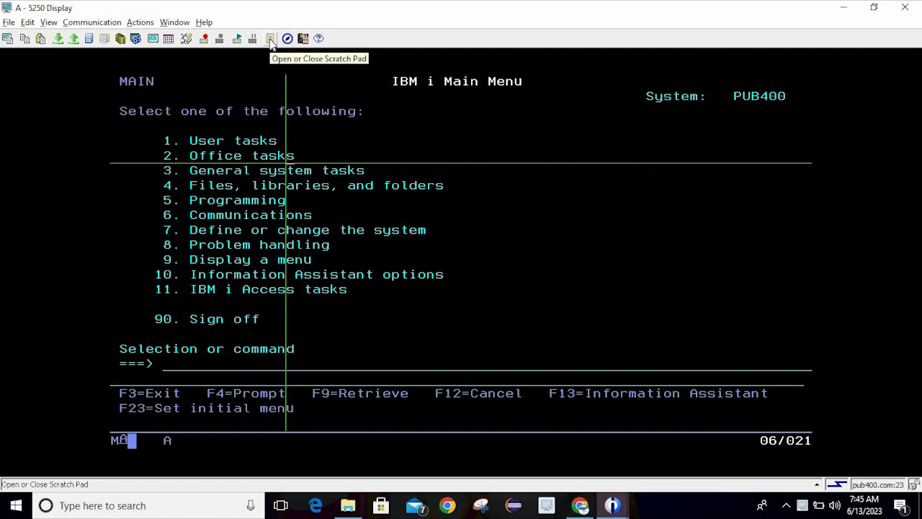
left_click(270, 40)
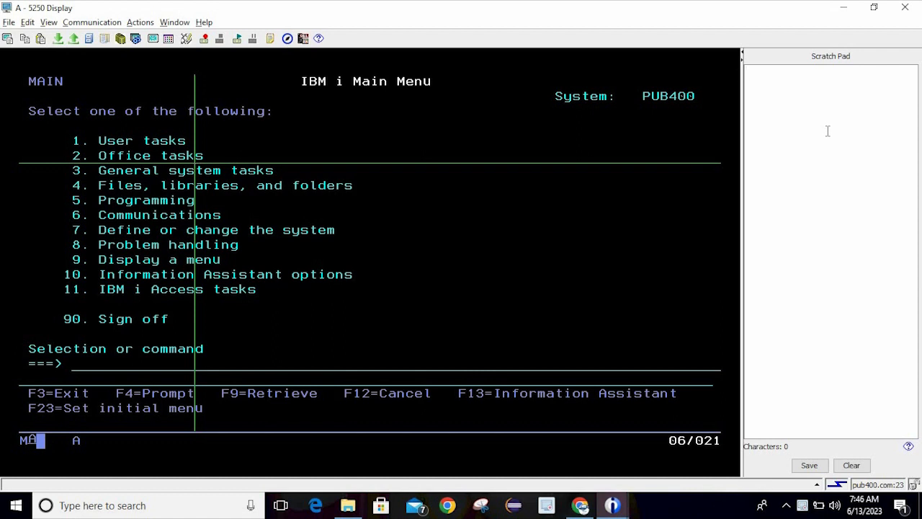
type("Data1")
key("Return")
type("Data2")
key("Return")
type("Daa")
key("BackSpace")
type("ta3")
left_click(393, 260)
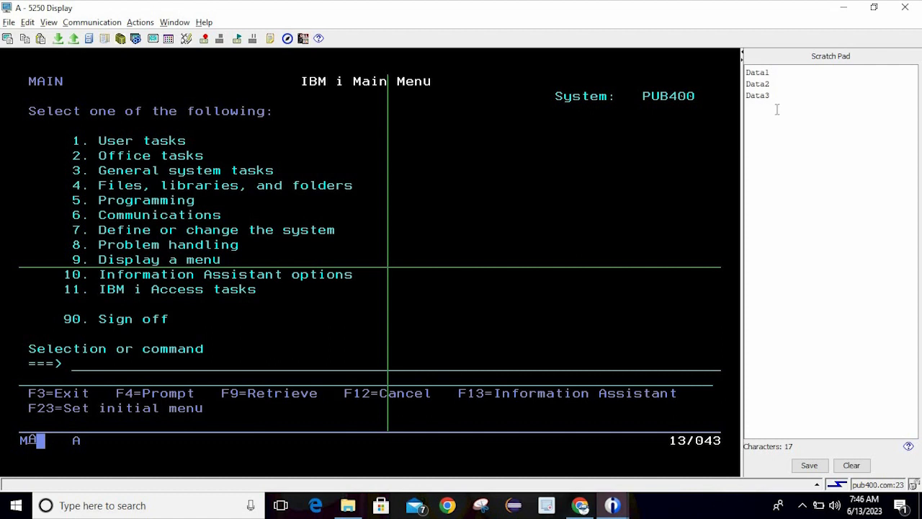
Start Interactive SQL with STRSQL from the command line
left_click(771, 75)
double_click(765, 75)
left_click(214, 371)
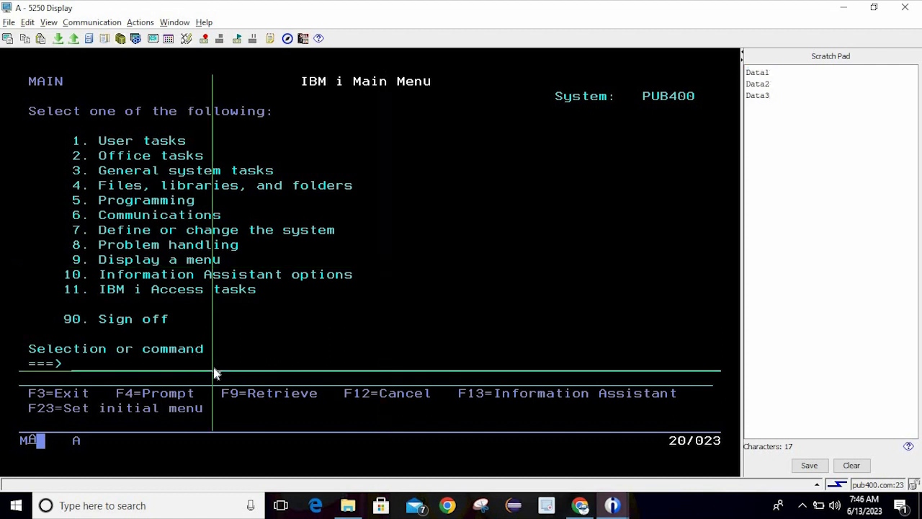
type("strsql")
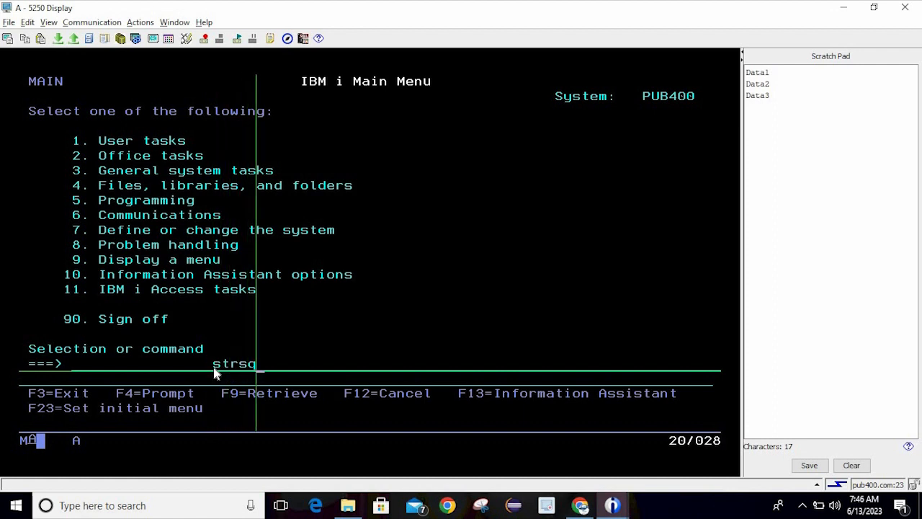
key("Return")
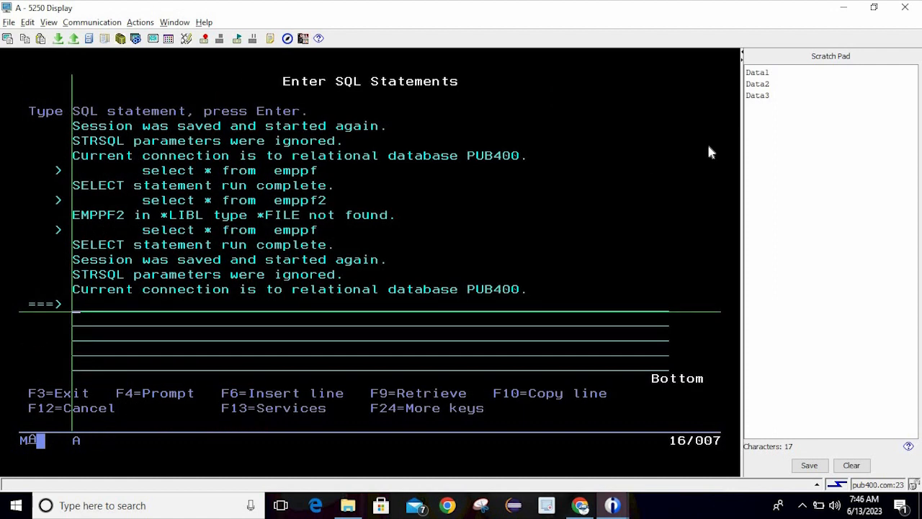
Change the scratch pad's first line from Data1 to emppf
left_click(784, 71)
key("BackSpace")
key("BackSpace")
key("BackSpace")
key("BackSpace")
key("BackSpace")
type("emppfsv")
key("BackSpace")
key("BackSpace")
Build 'select * from emppf' by dragging emppf from the scratch pad, run it, and close the results
left_click(155, 306)
type("selec")
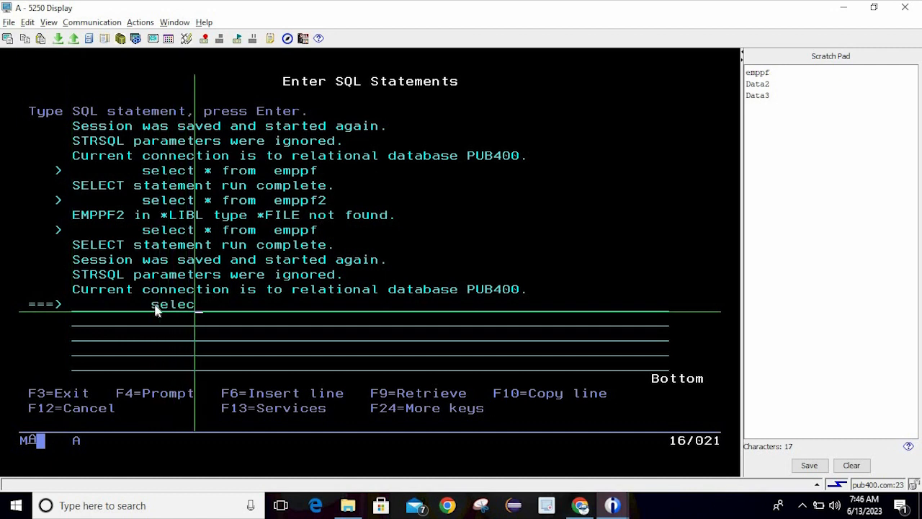
type("t * from")
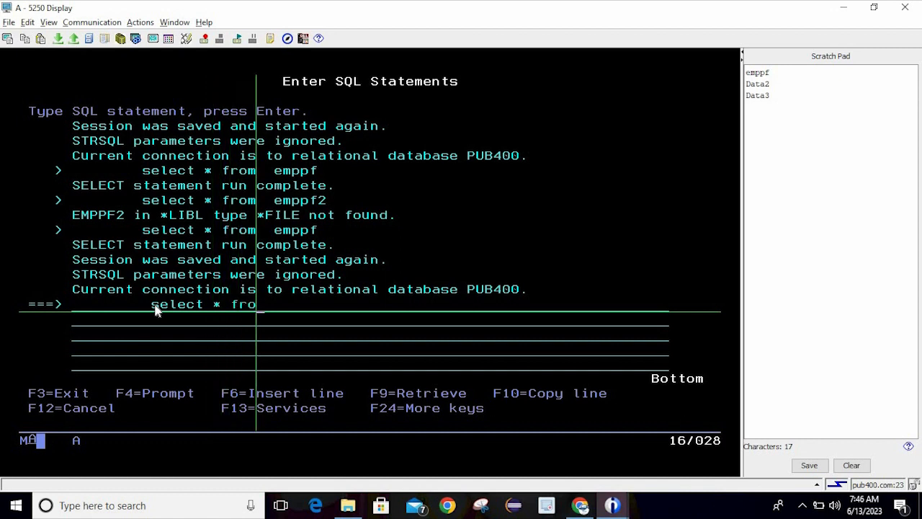
double_click(757, 72)
left_click_drag(757, 72, 284, 306)
key("Return")
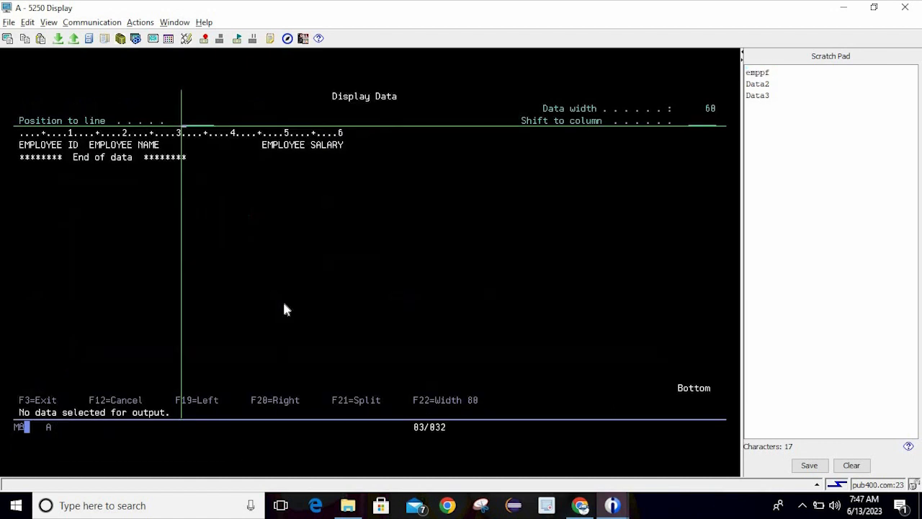
key("F3")
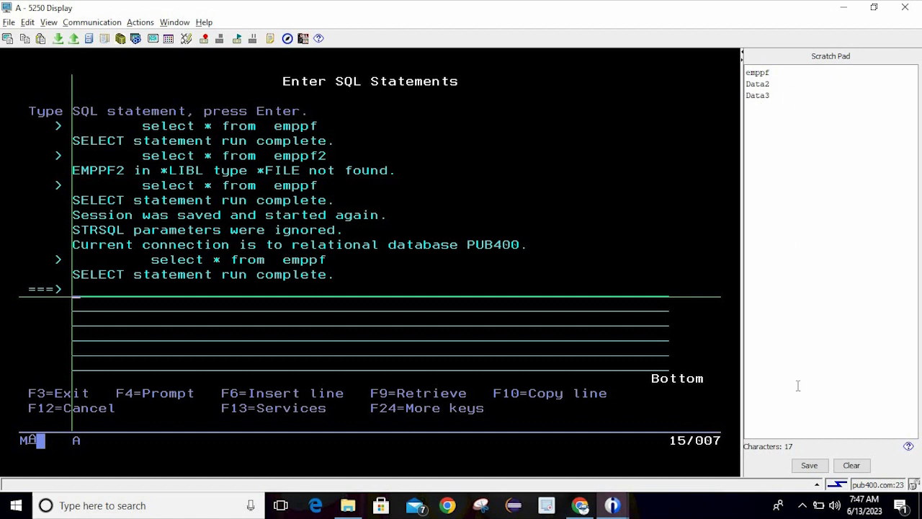
left_click(809, 465)
left_click(309, 234)
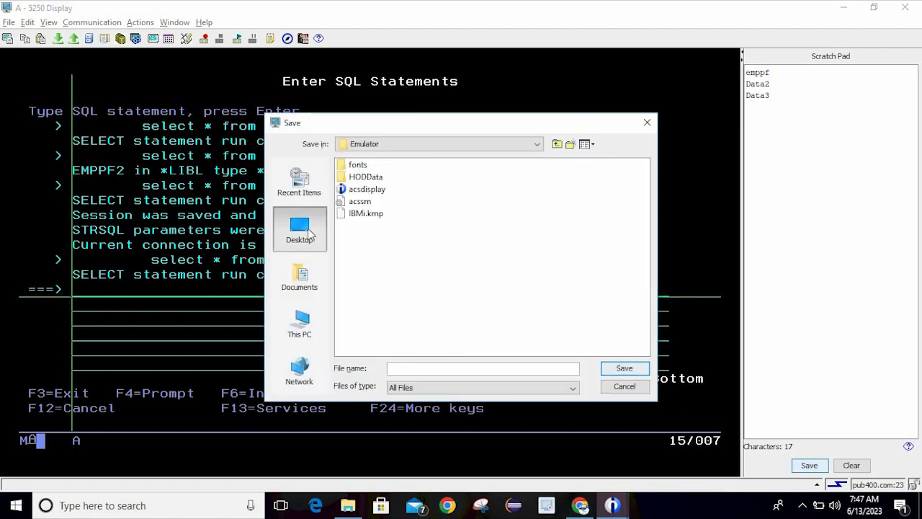
left_click(436, 367)
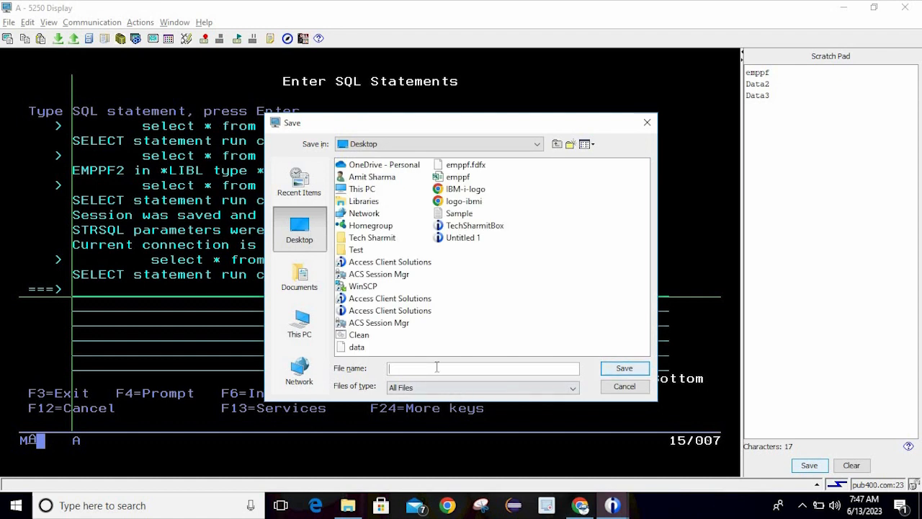
type("data2")
left_click(612, 367)
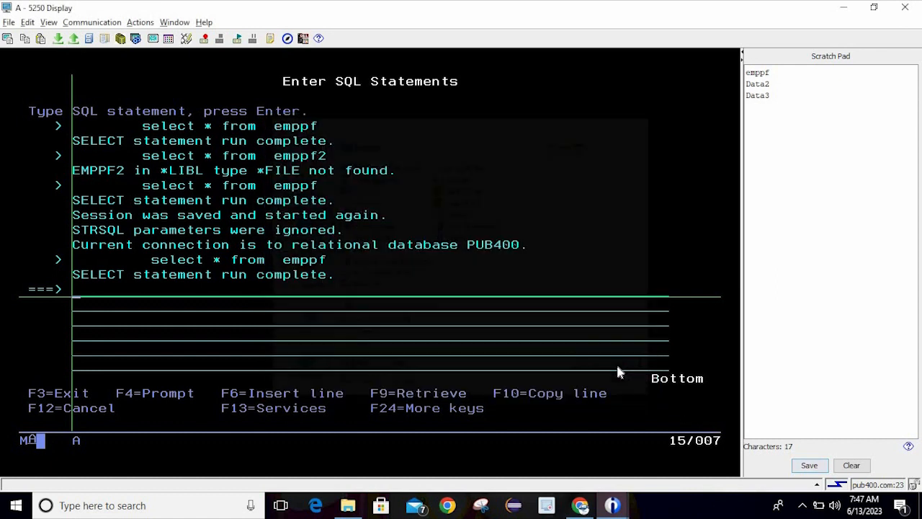
left_click(624, 337)
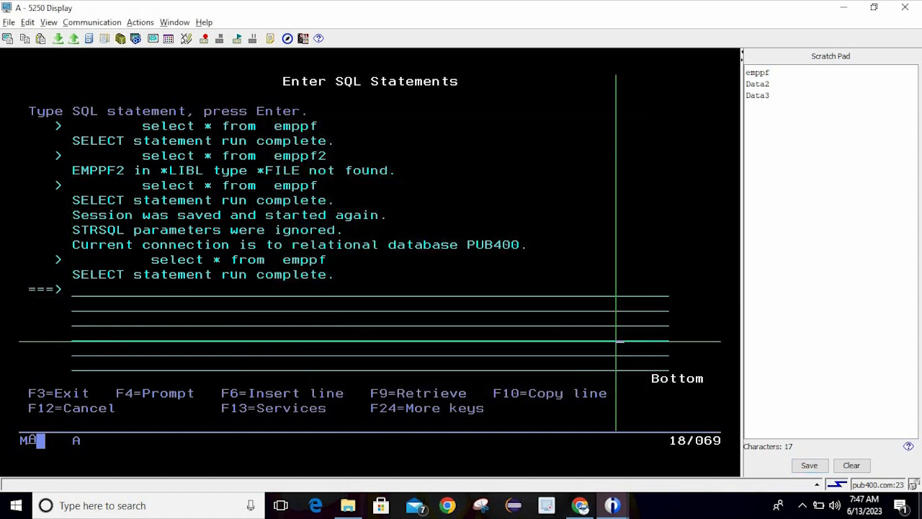
left_click(852, 466)
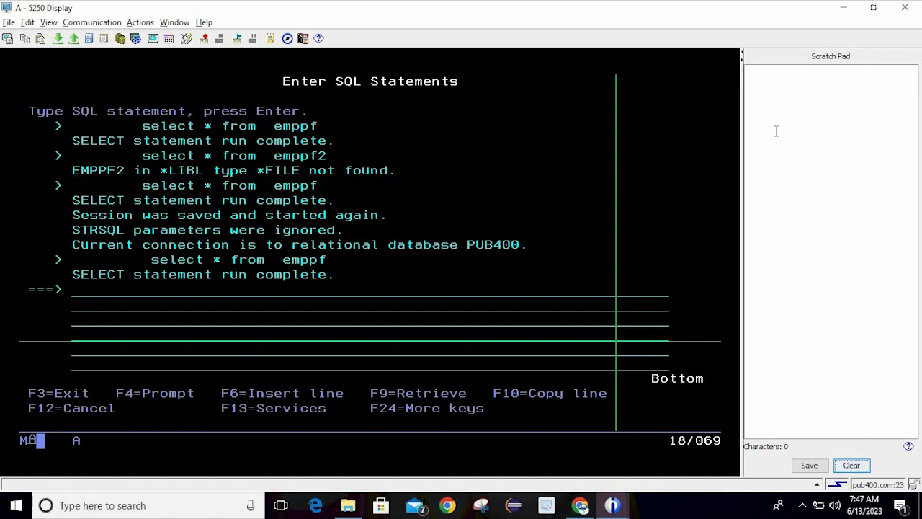
left_click(749, 70)
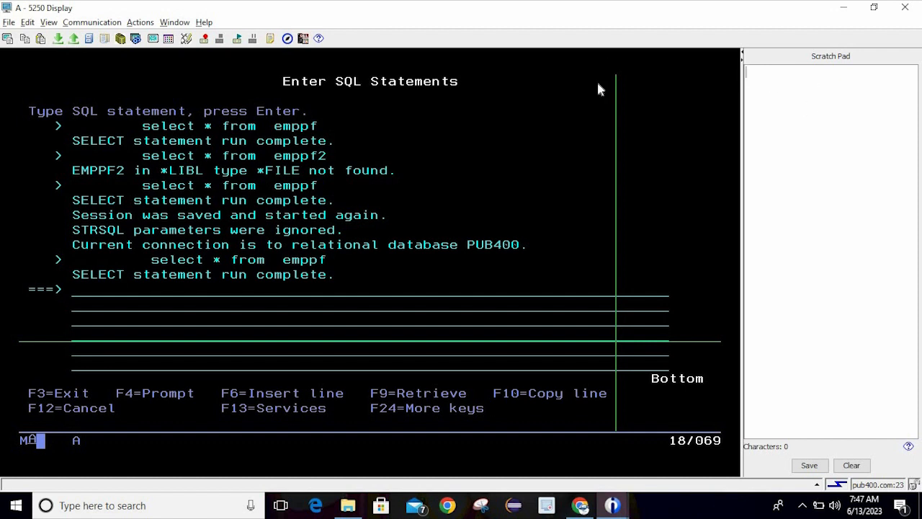
left_click(516, 113)
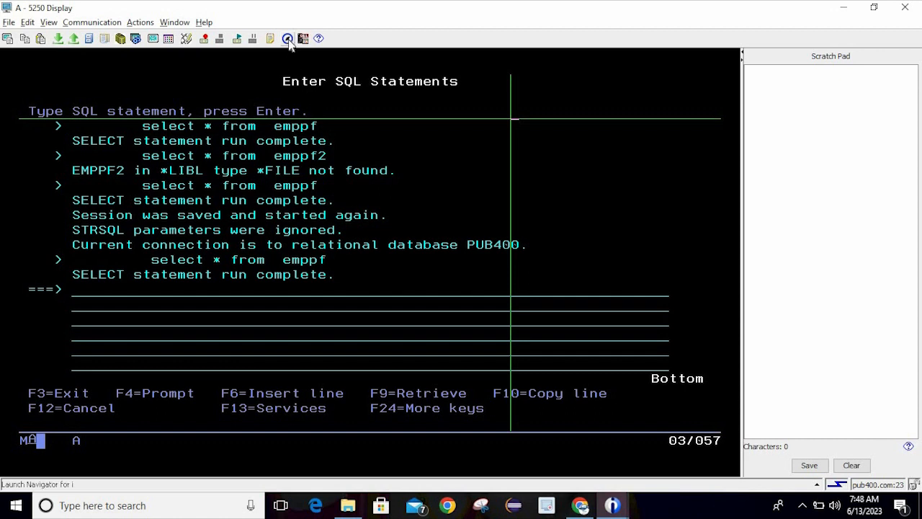
Launch Navigator for i and fill the pub400 login with the saved user name and the password
left_click(287, 40)
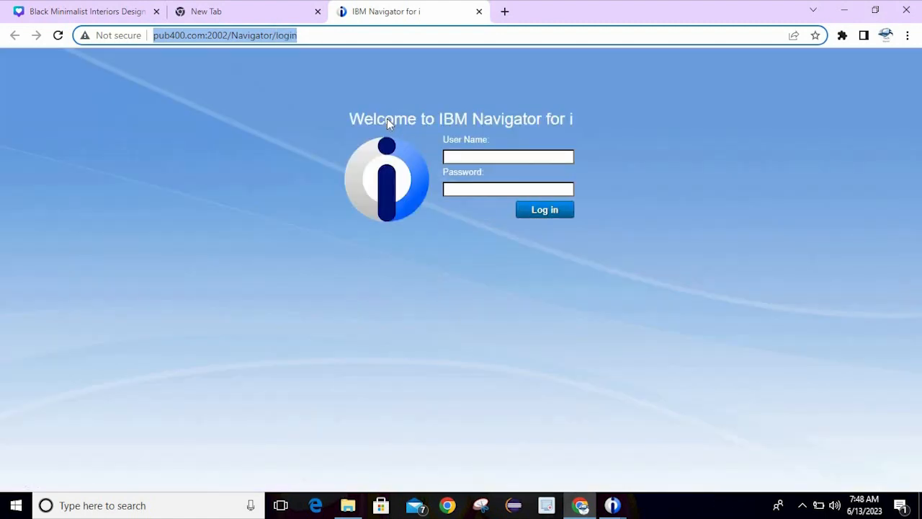
left_click(460, 155)
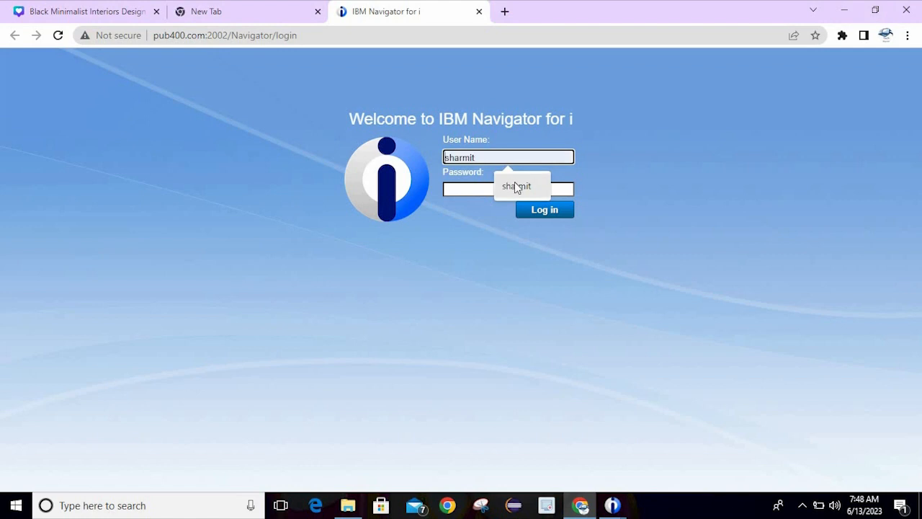
left_click(514, 183)
left_click(490, 186)
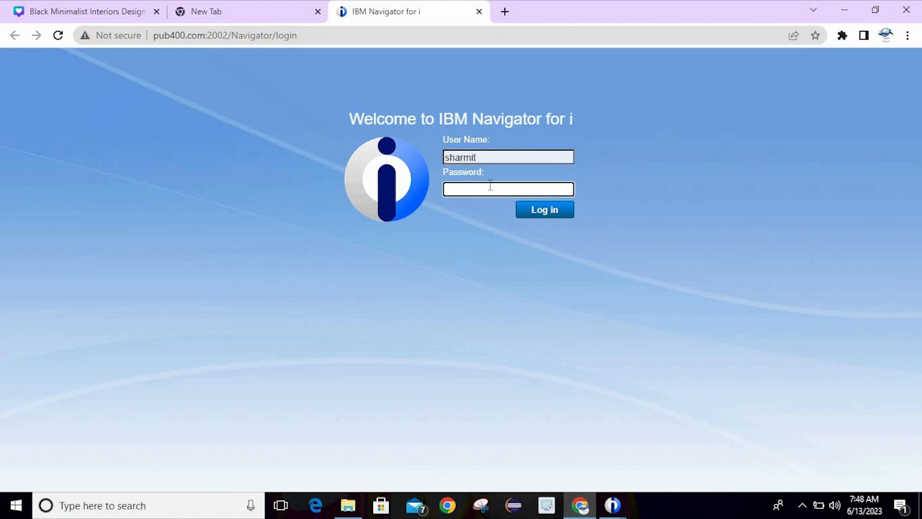
type("•")
Log in, view the pub400 Custom Charts under Monitors, and return to the dashboard
left_click(544, 210)
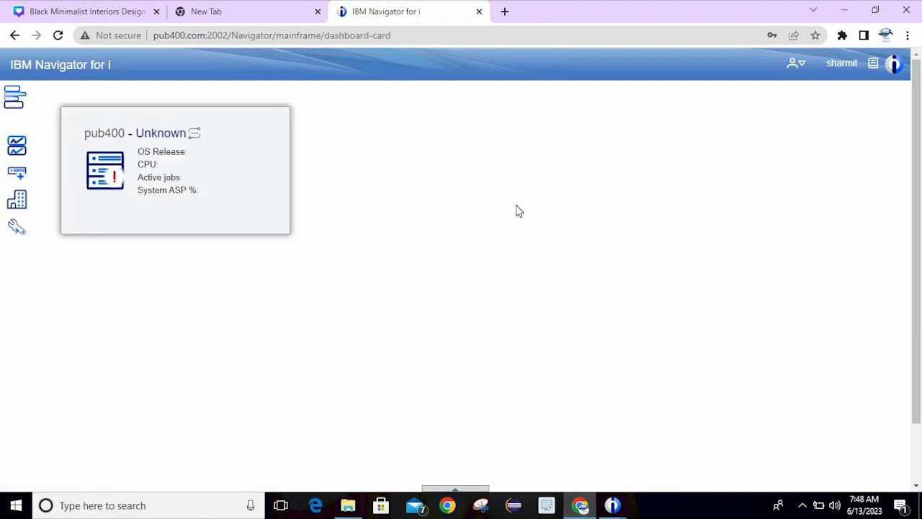
mouse_move(264, 172)
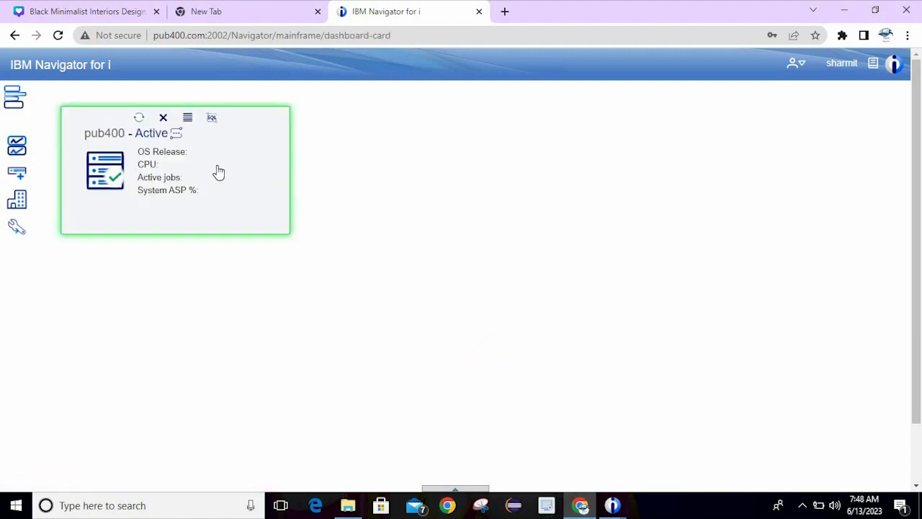
mouse_move(17, 148)
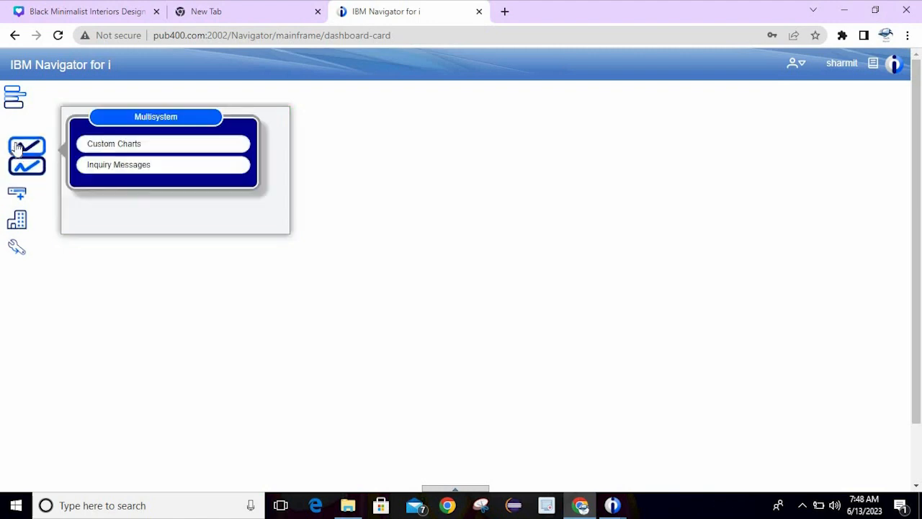
left_click(104, 147)
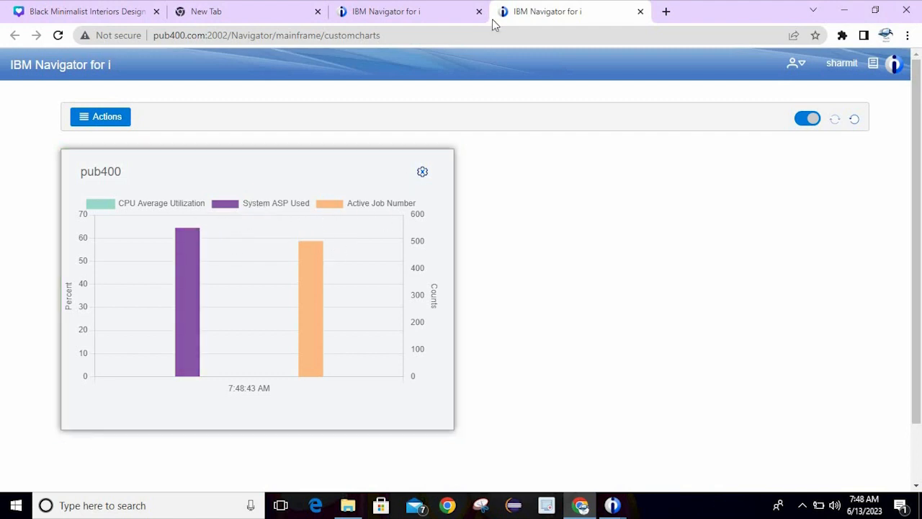
left_click(433, 9)
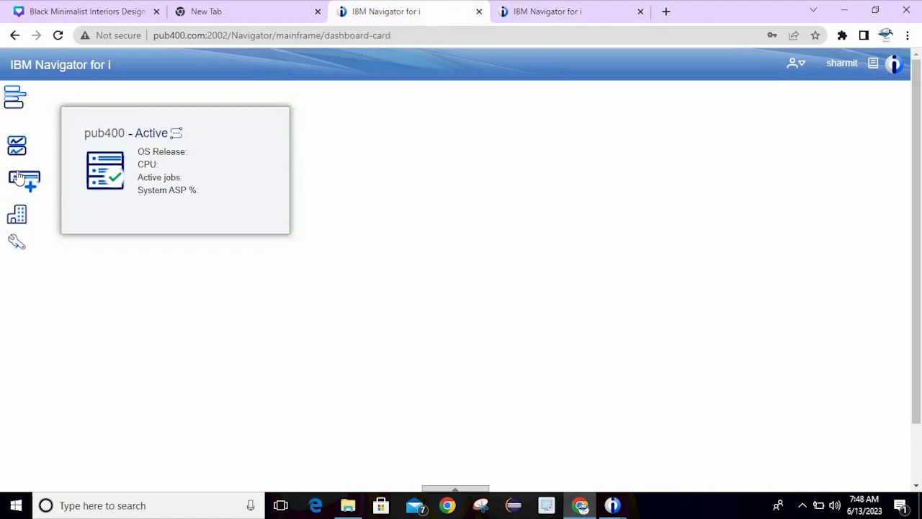
Open Serviceability > View GUI Logs and close the custom charts tab
mouse_move(29, 225)
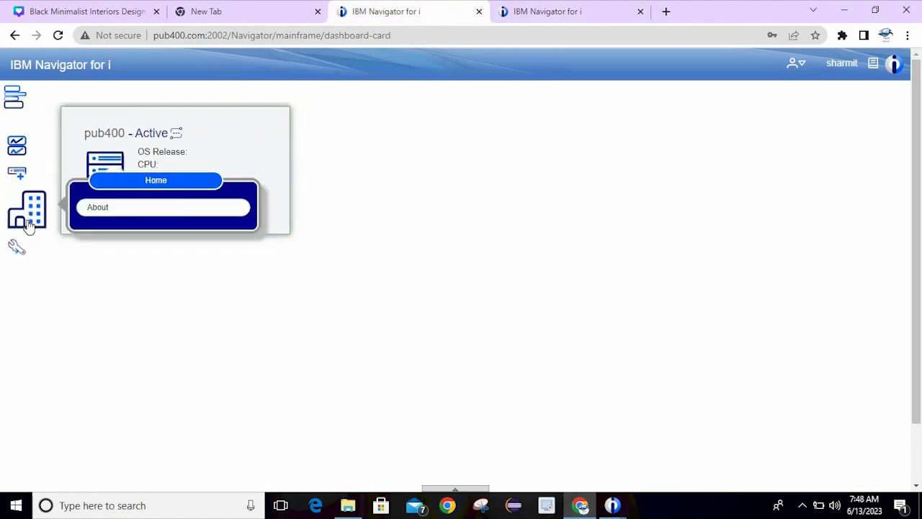
mouse_move(28, 245)
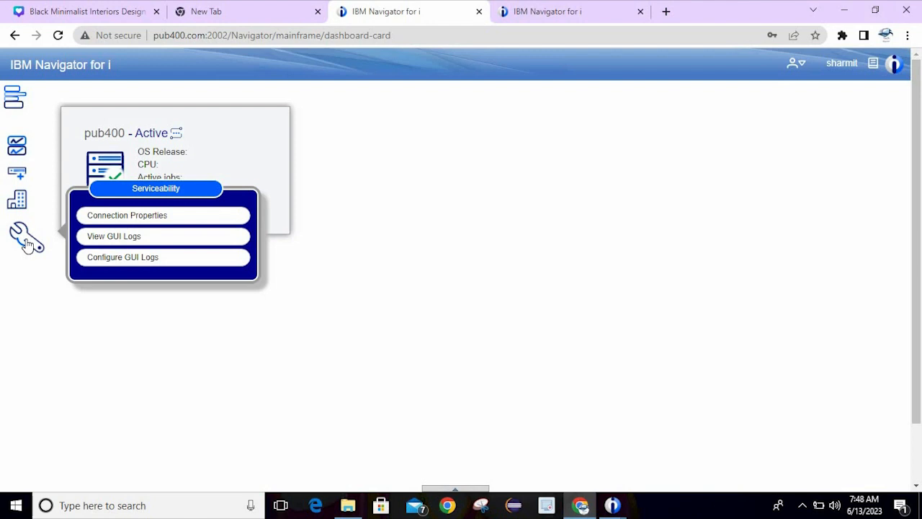
left_click(114, 238)
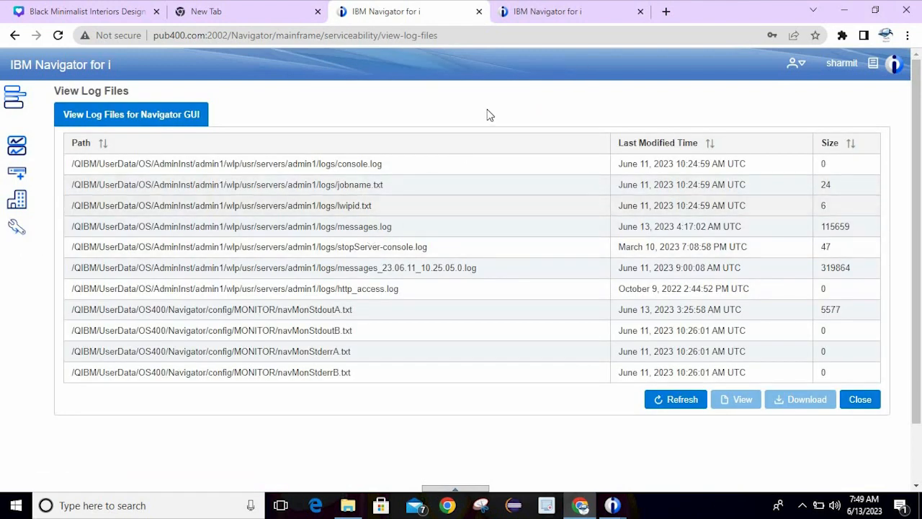
left_click(549, 16)
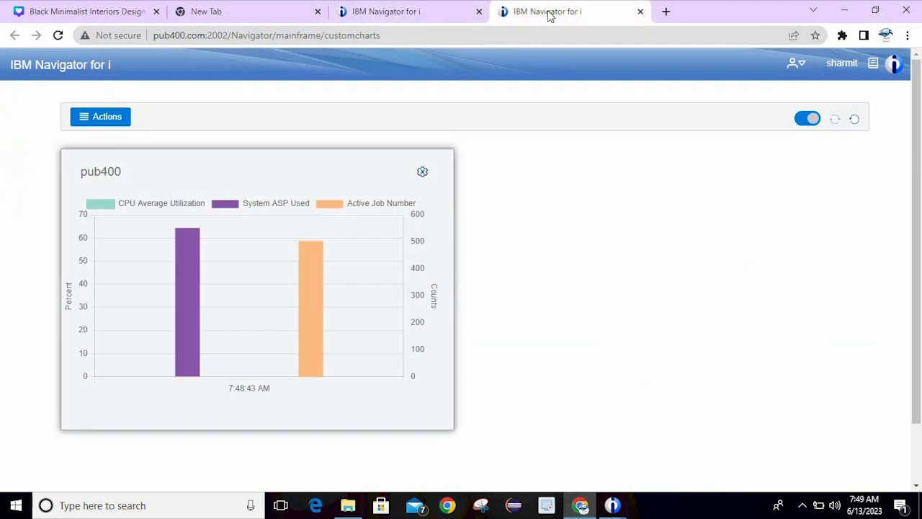
left_click(640, 12)
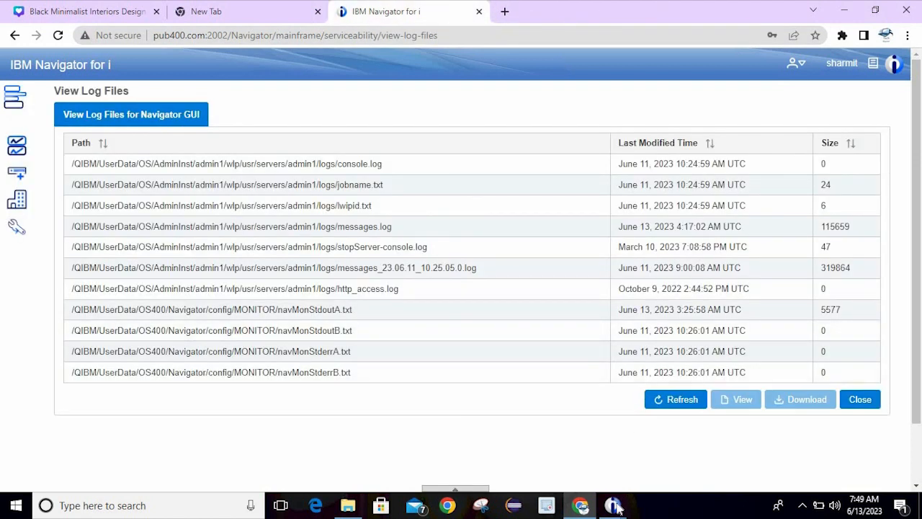
From the 5250 session, open the SQL Performance Center's monitors list and dismiss the authority error
mouse_move(617, 505)
left_click(660, 449)
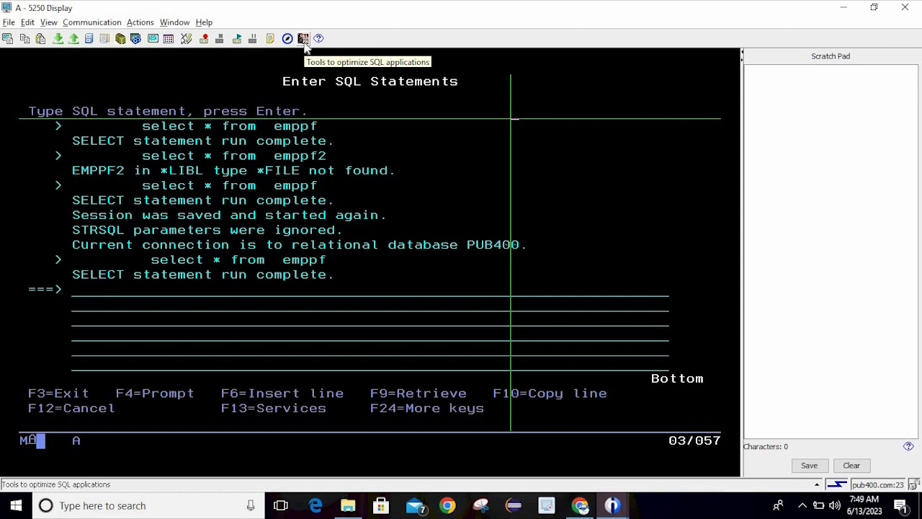
left_click(303, 39)
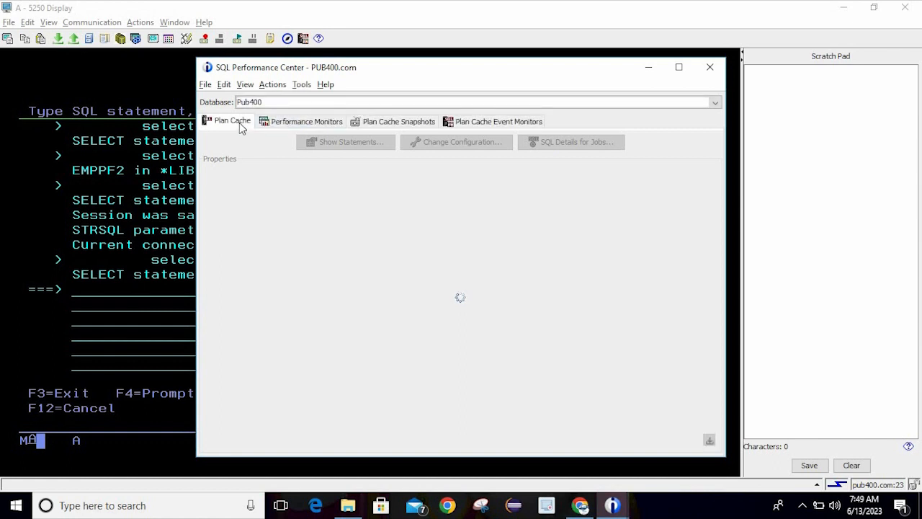
left_click(301, 122)
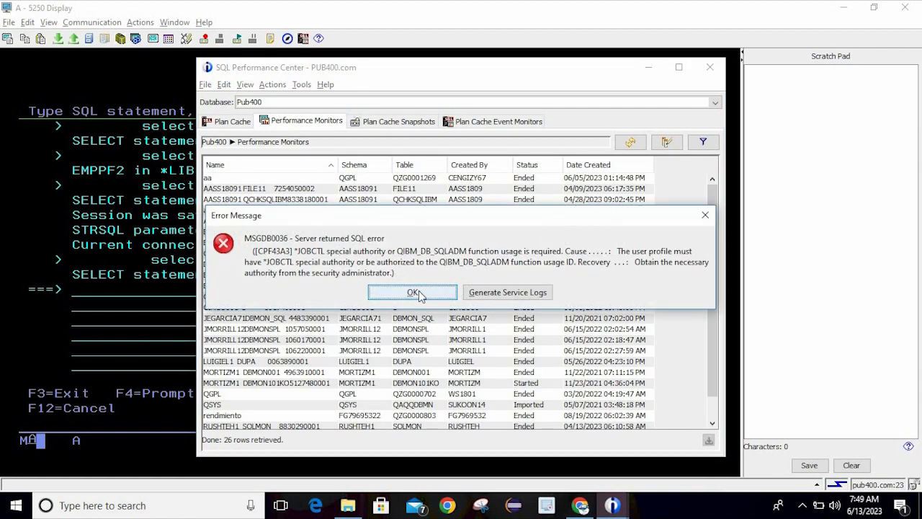
left_click(419, 292)
Browse plan cache snapshots, event monitors and performance monitors, then close the SQL Performance Center
left_click(405, 123)
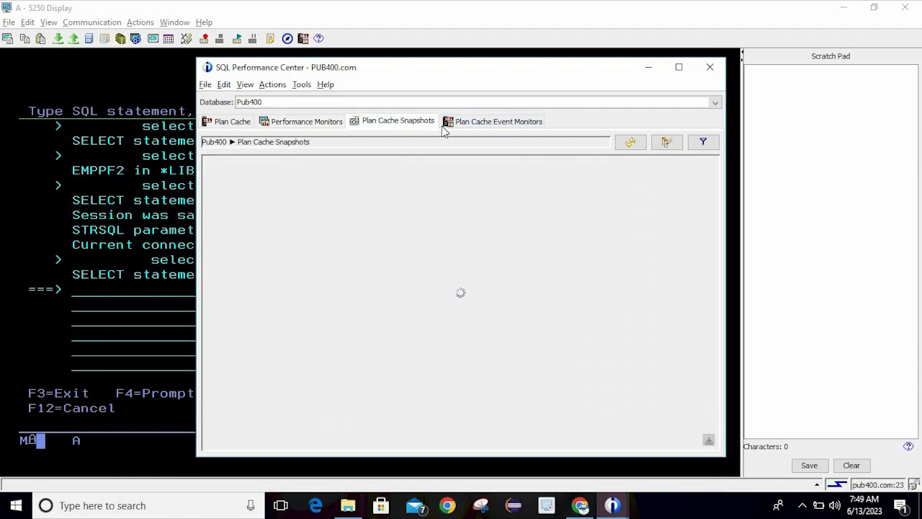
left_click(470, 124)
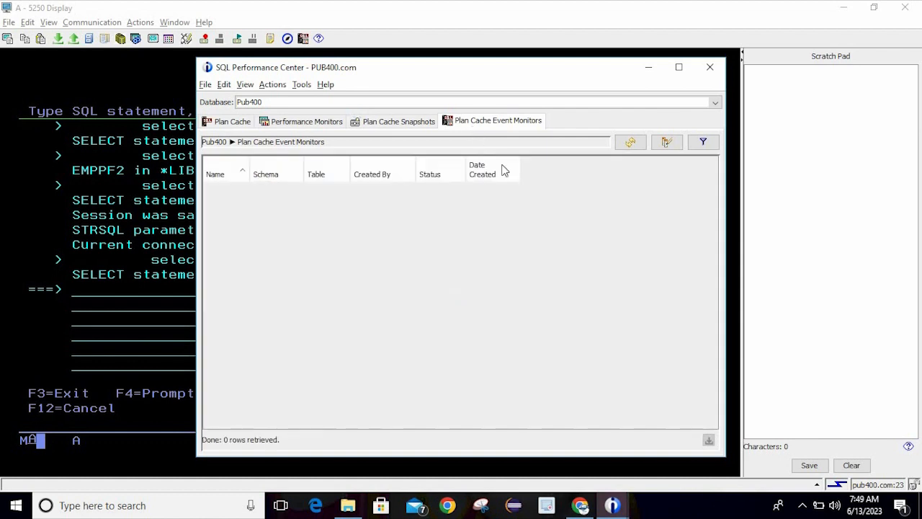
left_click(381, 124)
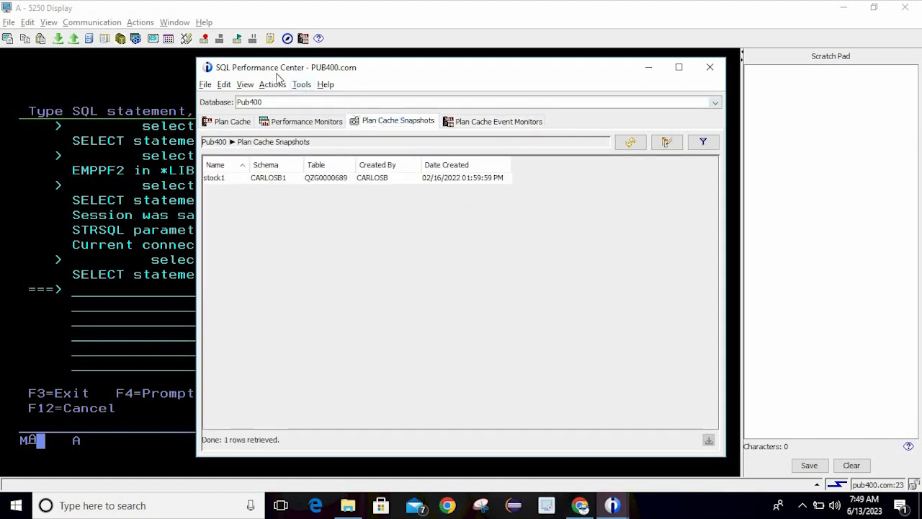
left_click(337, 123)
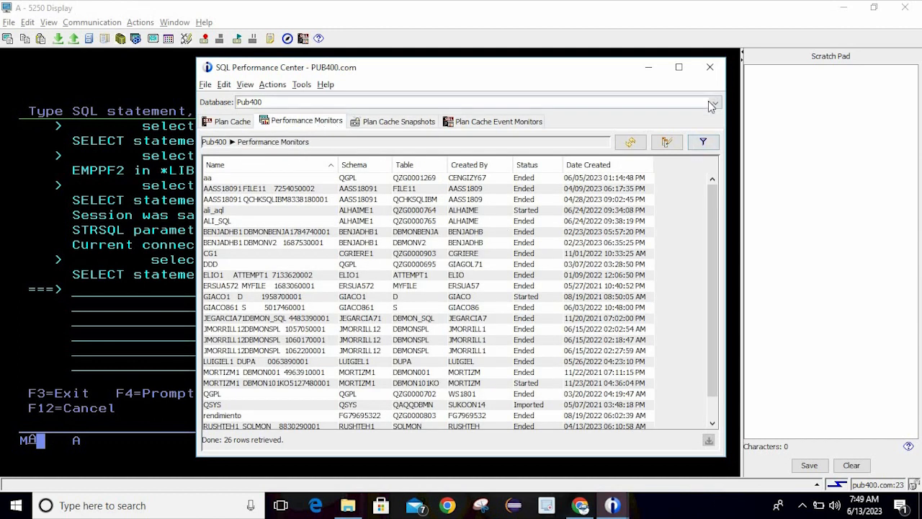
left_click(710, 68)
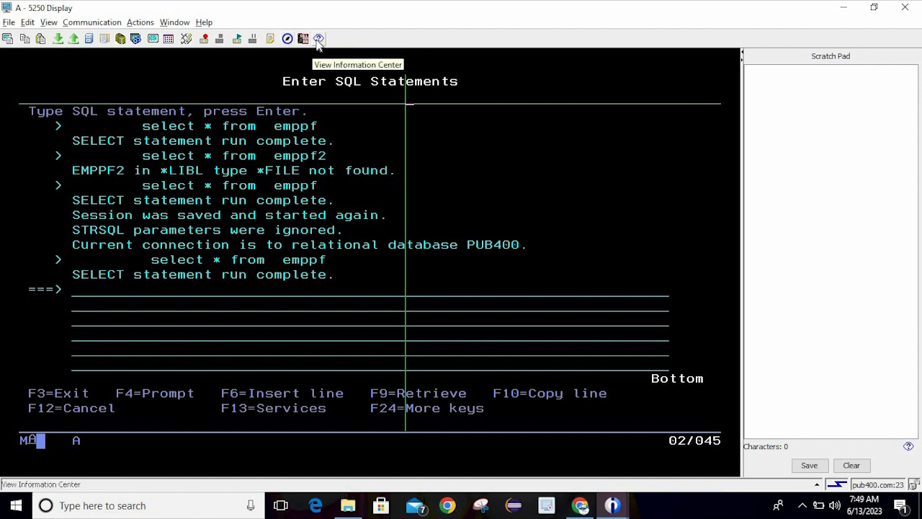
Scroll through the IBM Information Center's emulator help index, then bring the 5250 session back
left_click(319, 40)
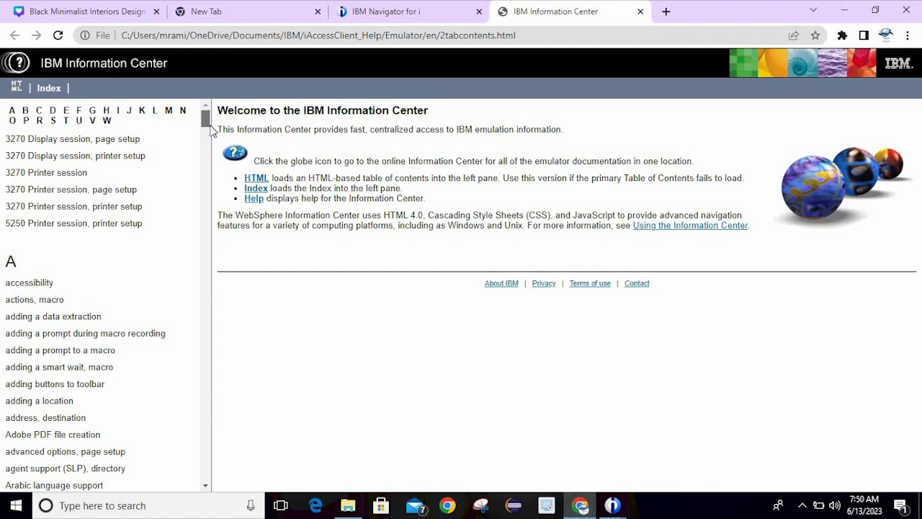
left_click_drag(210, 126, 266, 211)
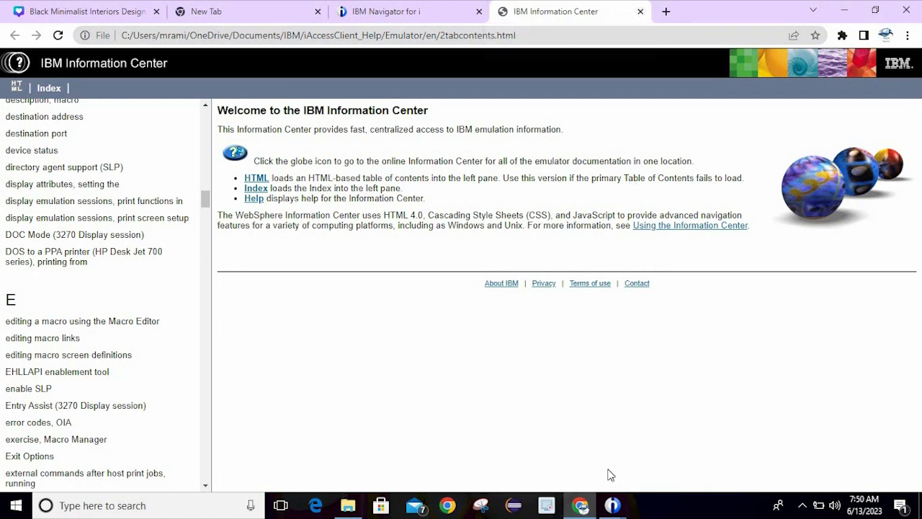
mouse_move(611, 505)
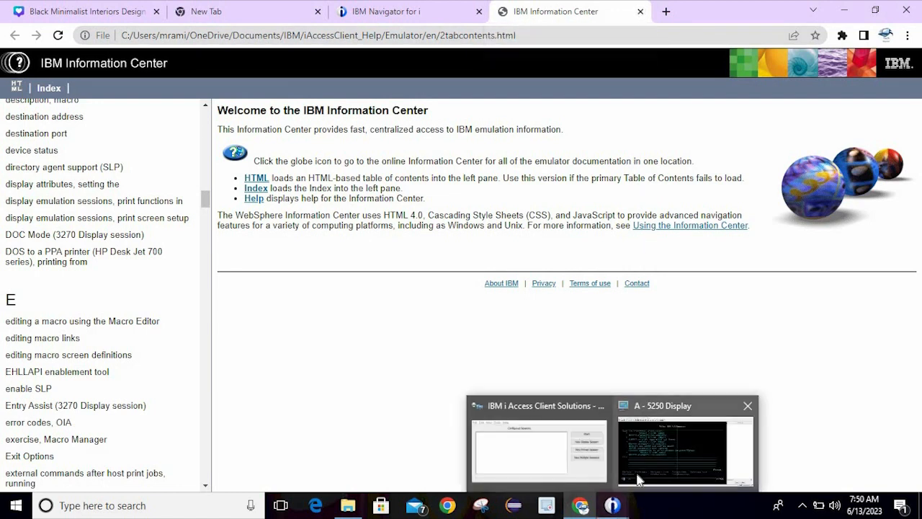
left_click(750, 439)
left_click(595, 325)
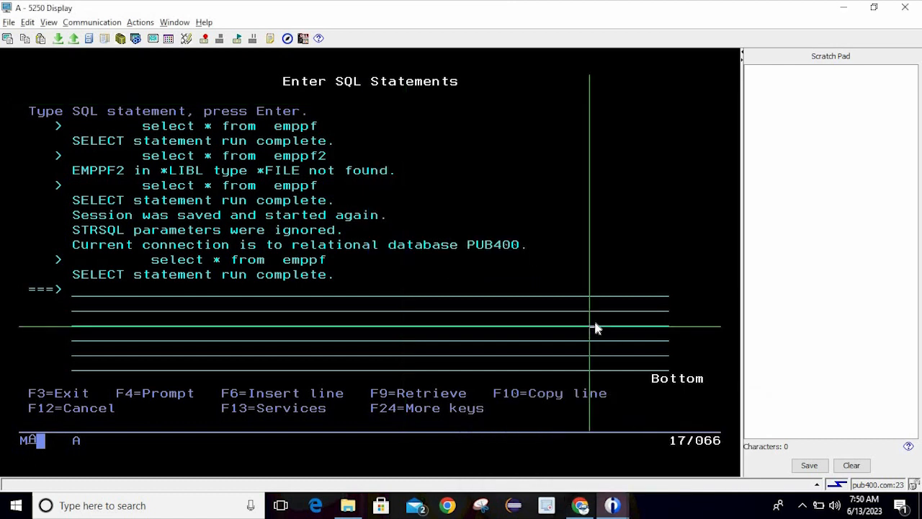
Exit Interactive SQL with F3 and choose Wait an hour on the Windows update prompt
left_click(526, 223)
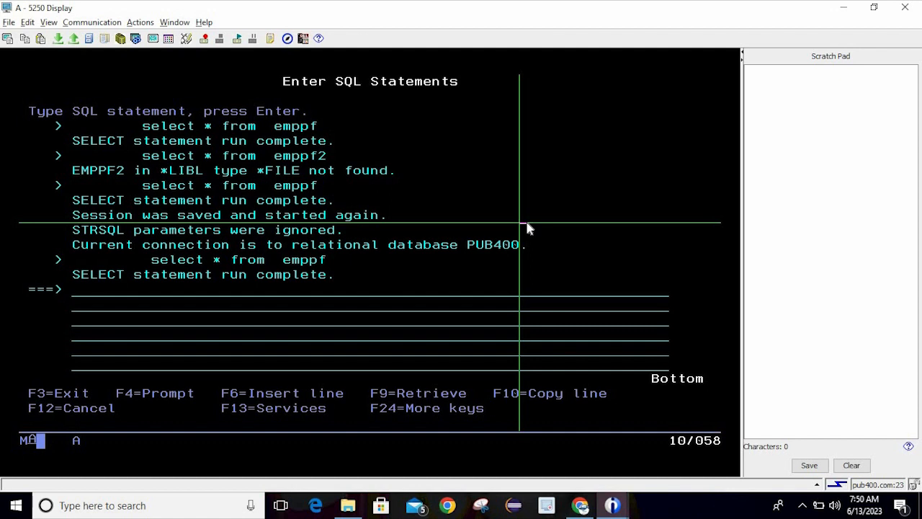
key("F3")
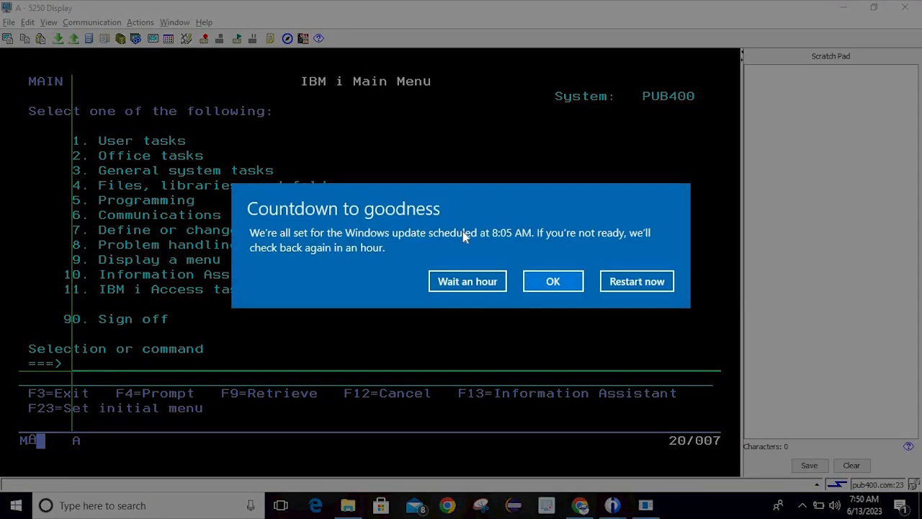
left_click(465, 281)
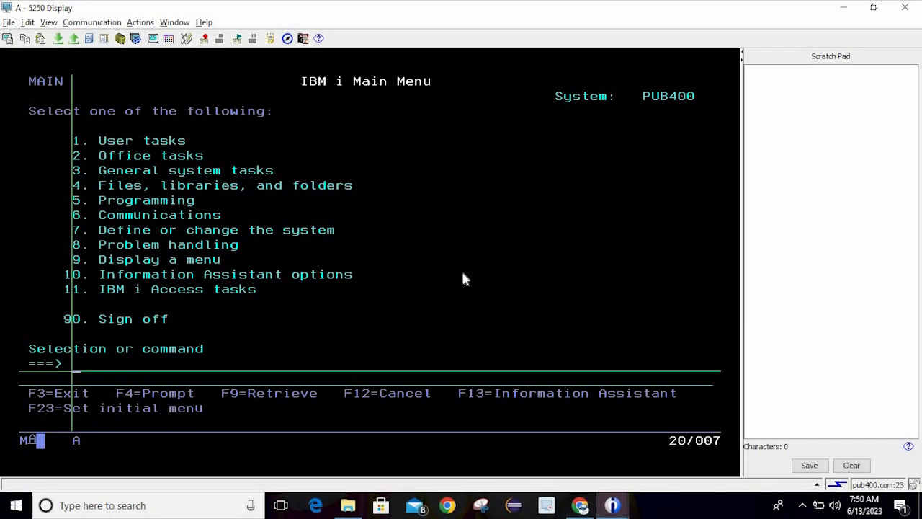
left_click(464, 280)
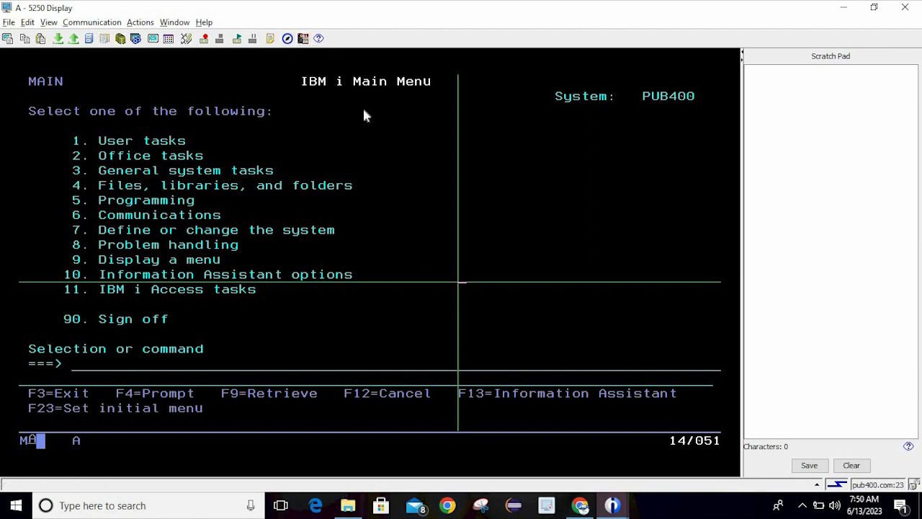
left_click(273, 122)
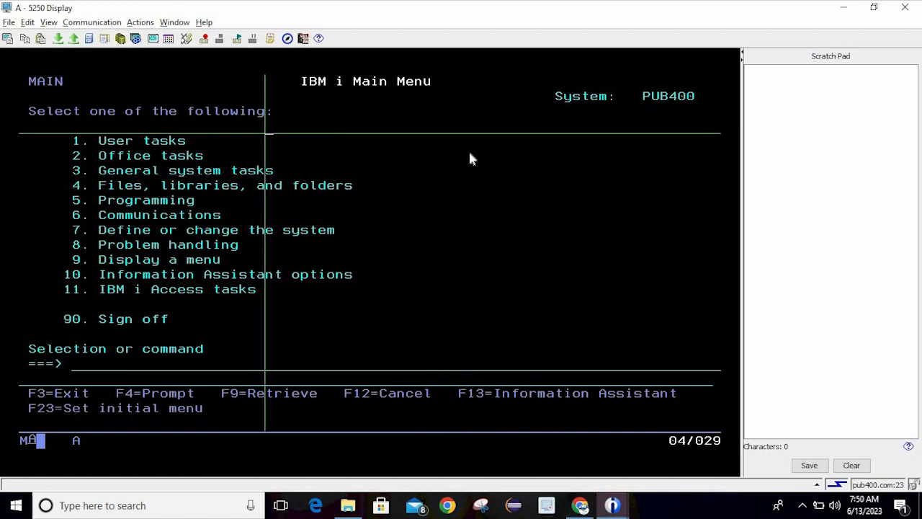